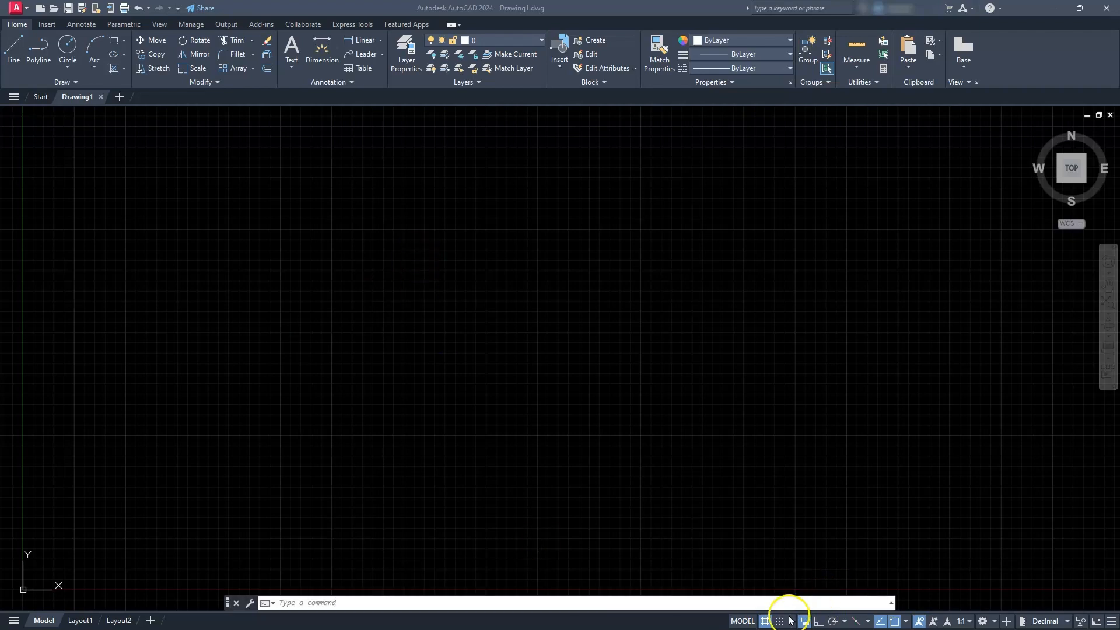
Step: Turn off the grid display and turn on Ortho mode for the drawing
left_click(764, 622)
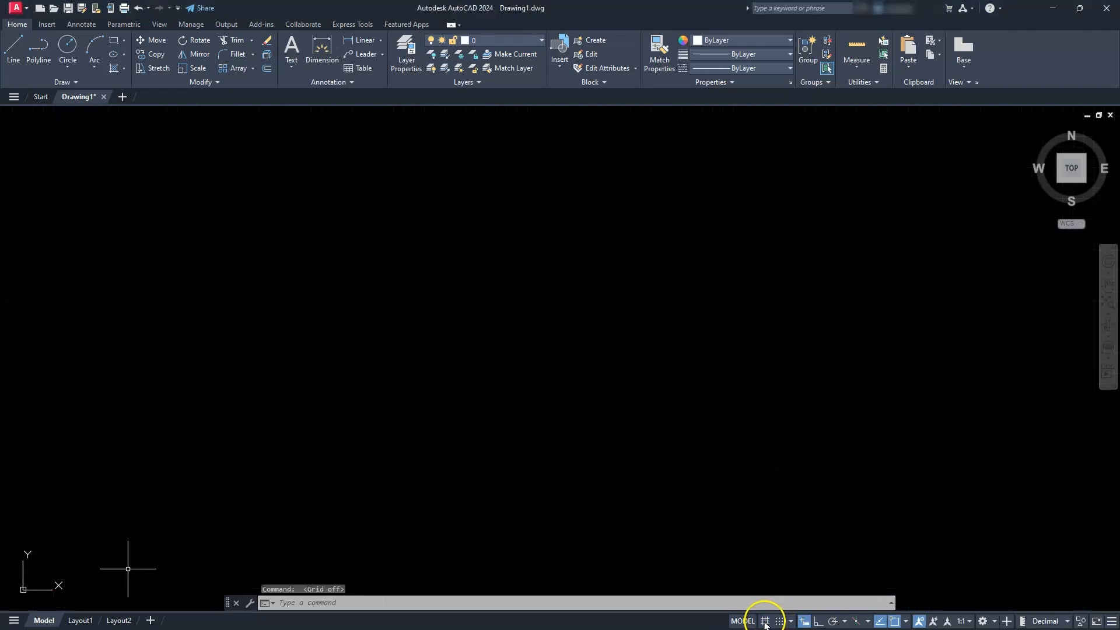
left_click(819, 622)
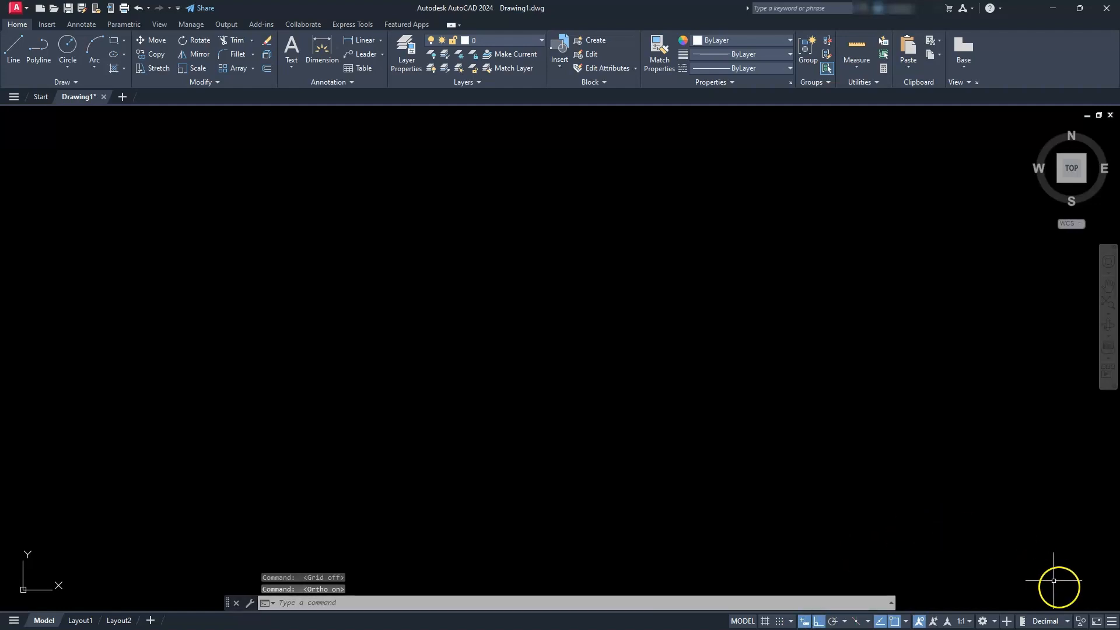
left_click(1110, 623)
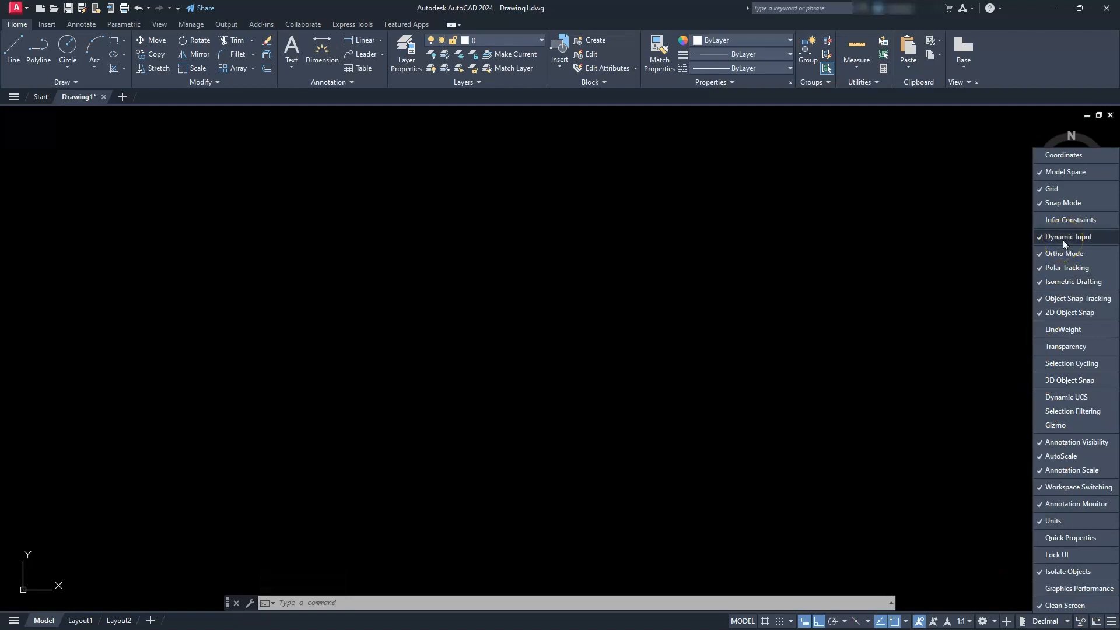
left_click(672, 337)
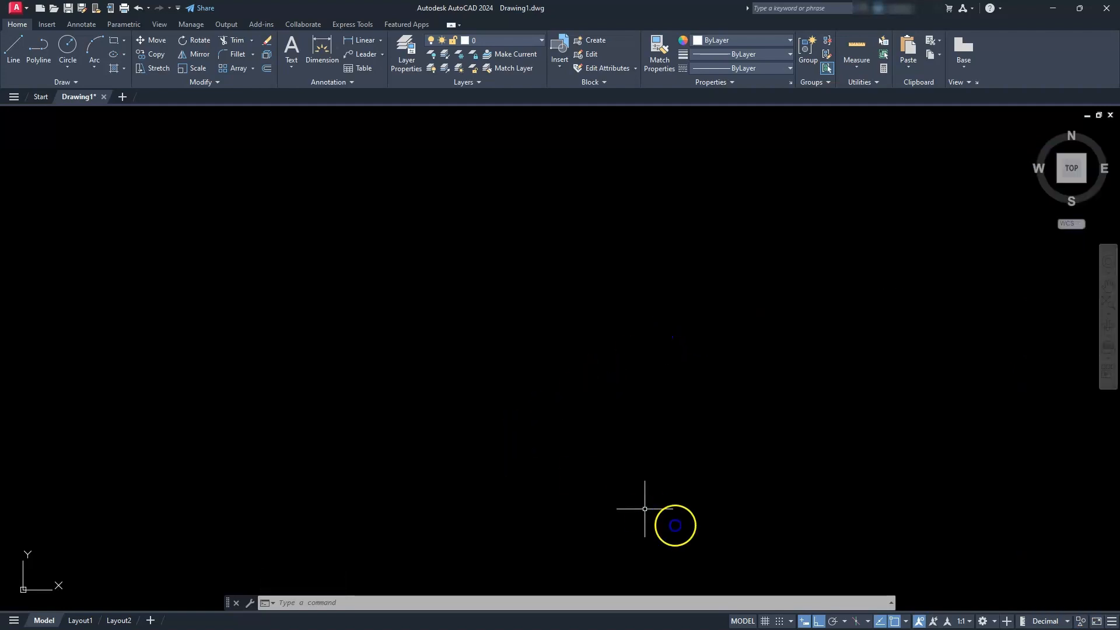
left_click(906, 622)
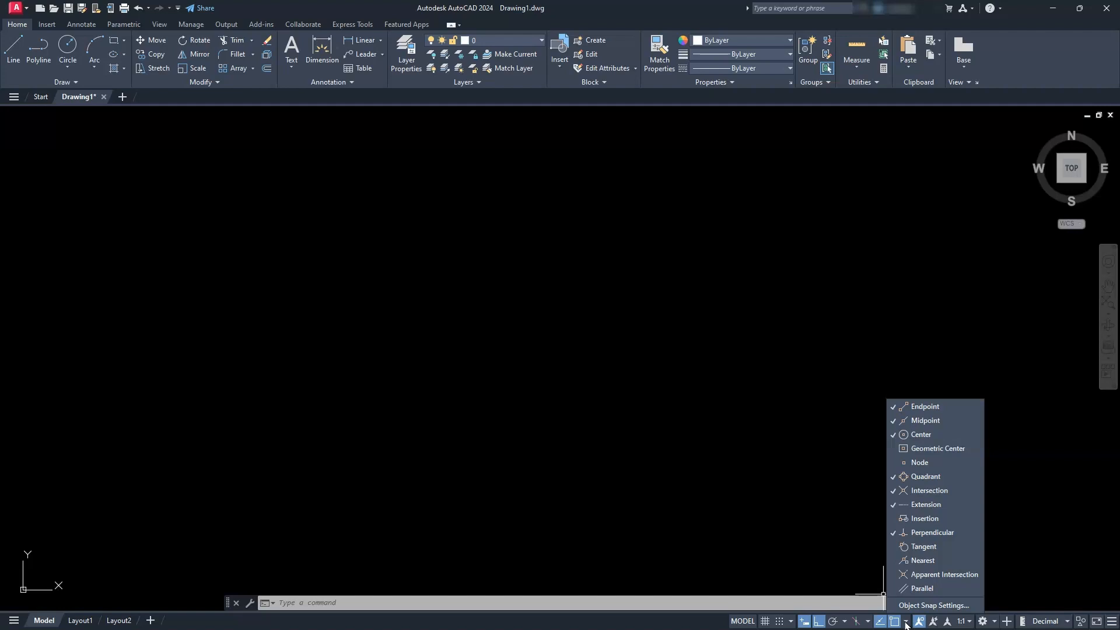
left_click(762, 515)
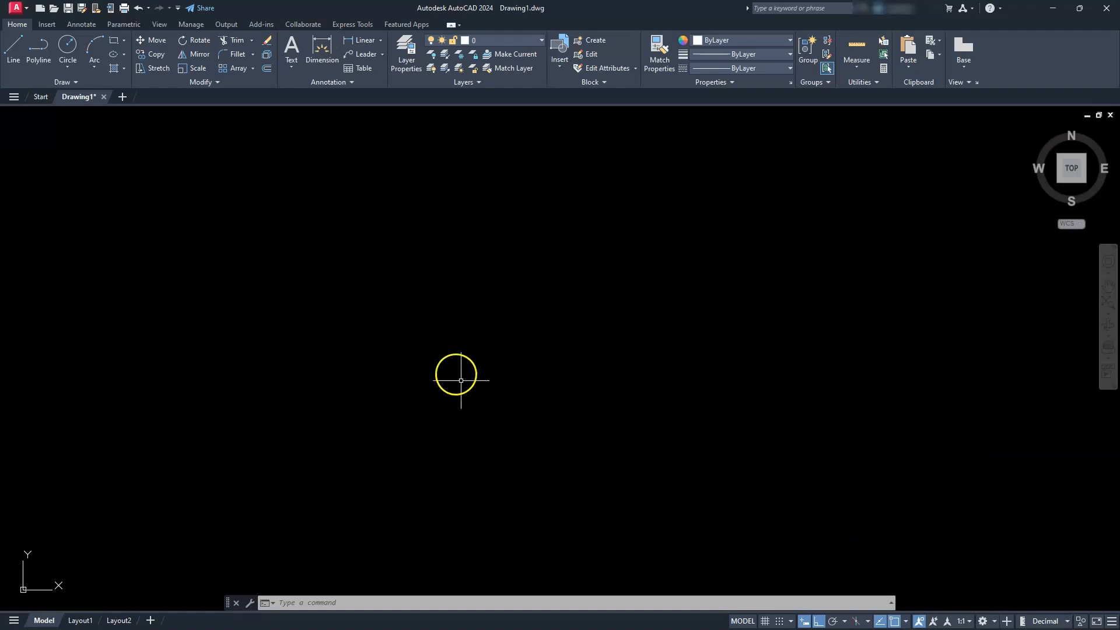
Step: Draw a circle with a radius of 60 and fit it in the view
left_click(69, 64)
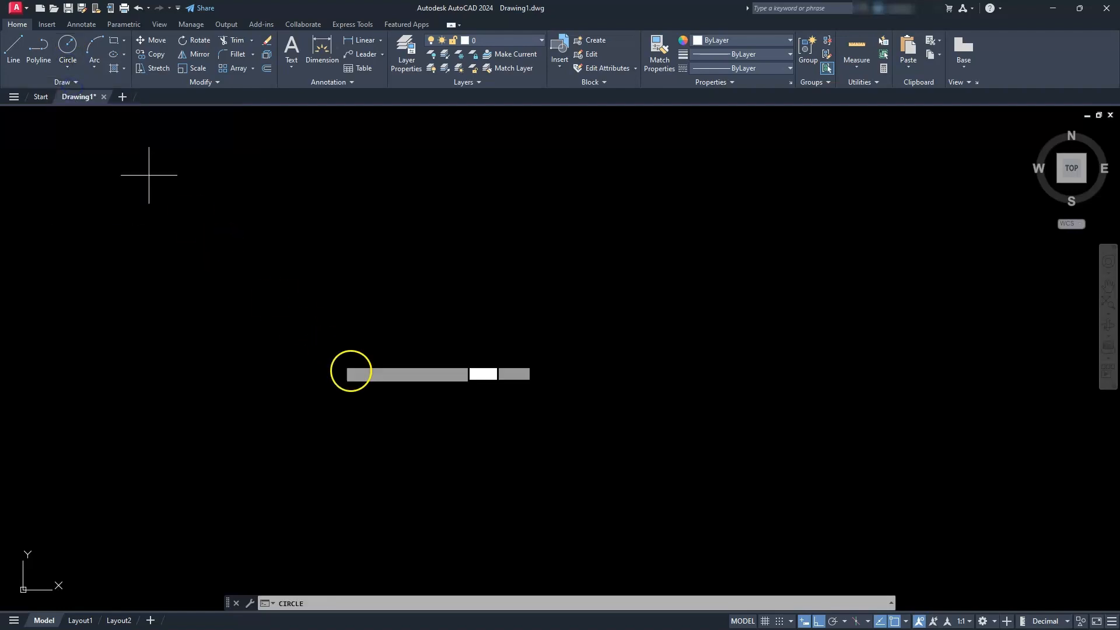
left_click(481, 375)
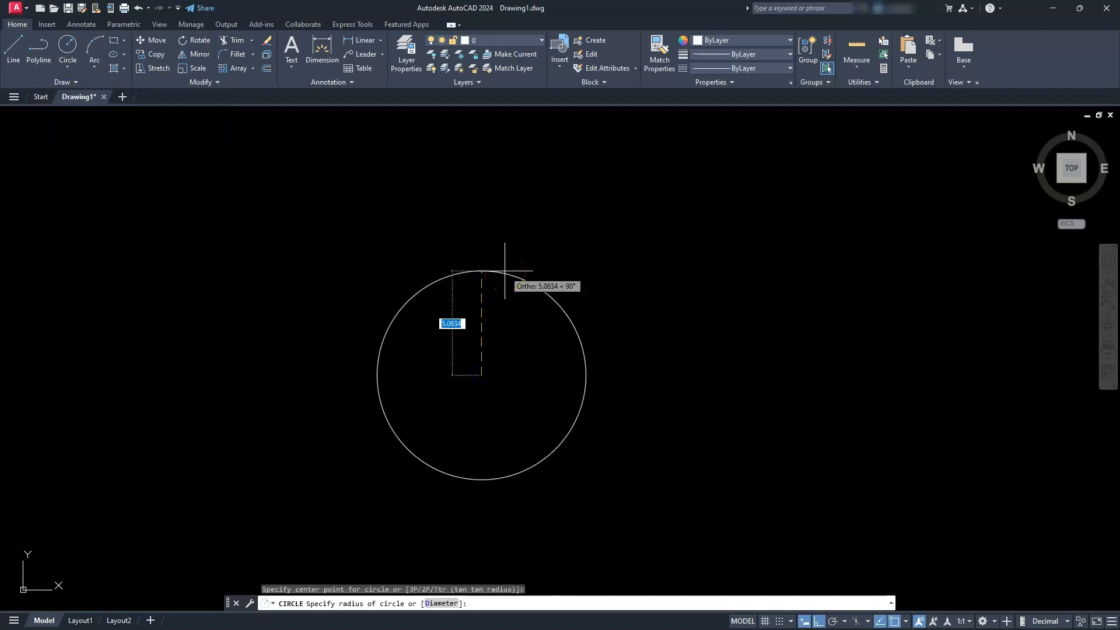
type("60")
key("Return")
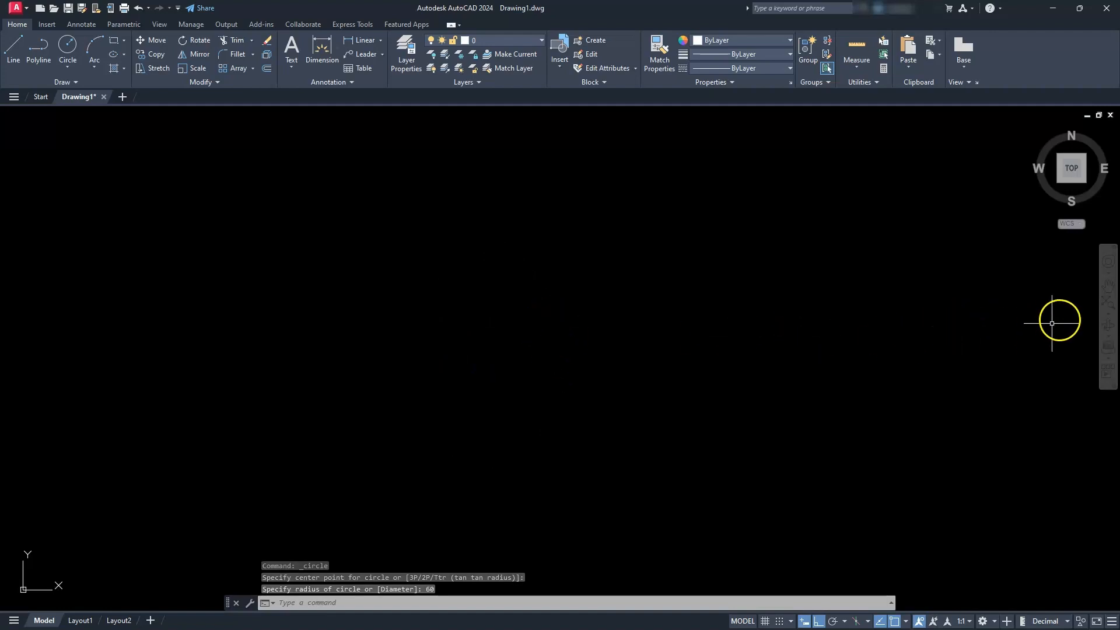
left_click(1105, 303)
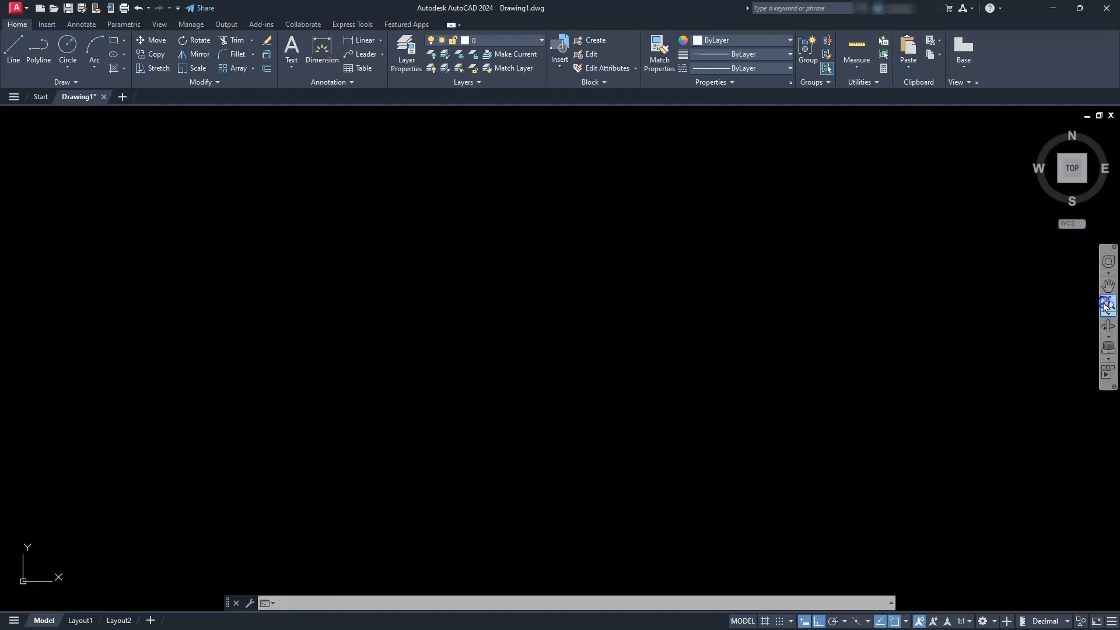
scroll(472, 357, "down", 4)
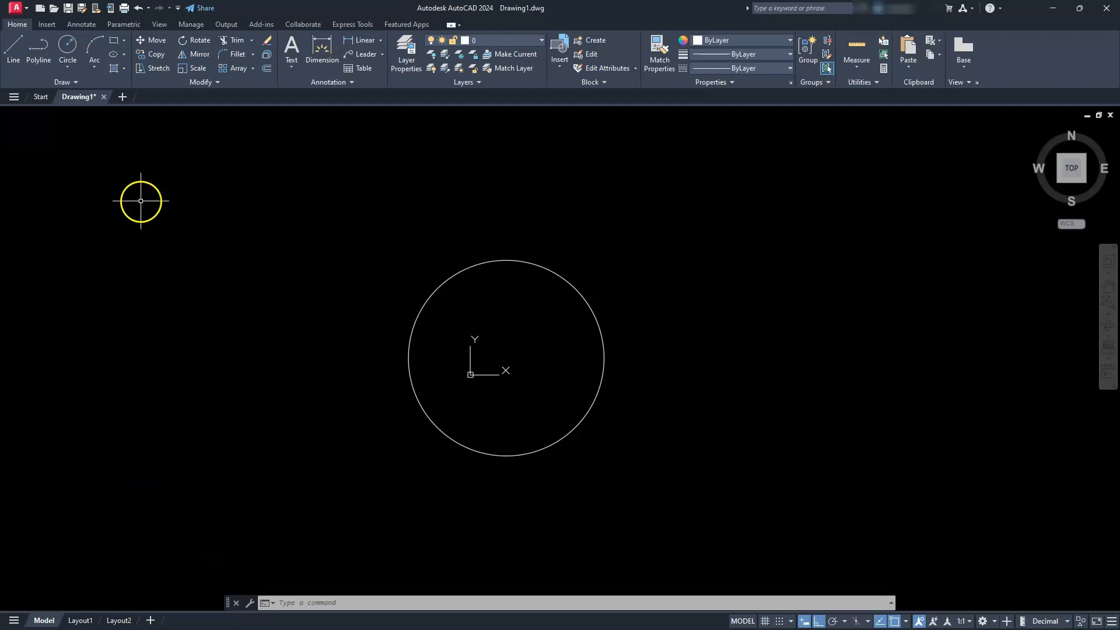
Step: Move the circle by its centre point to the absolute coordinates 0,0 and turn dynamic input back on
left_click(143, 43)
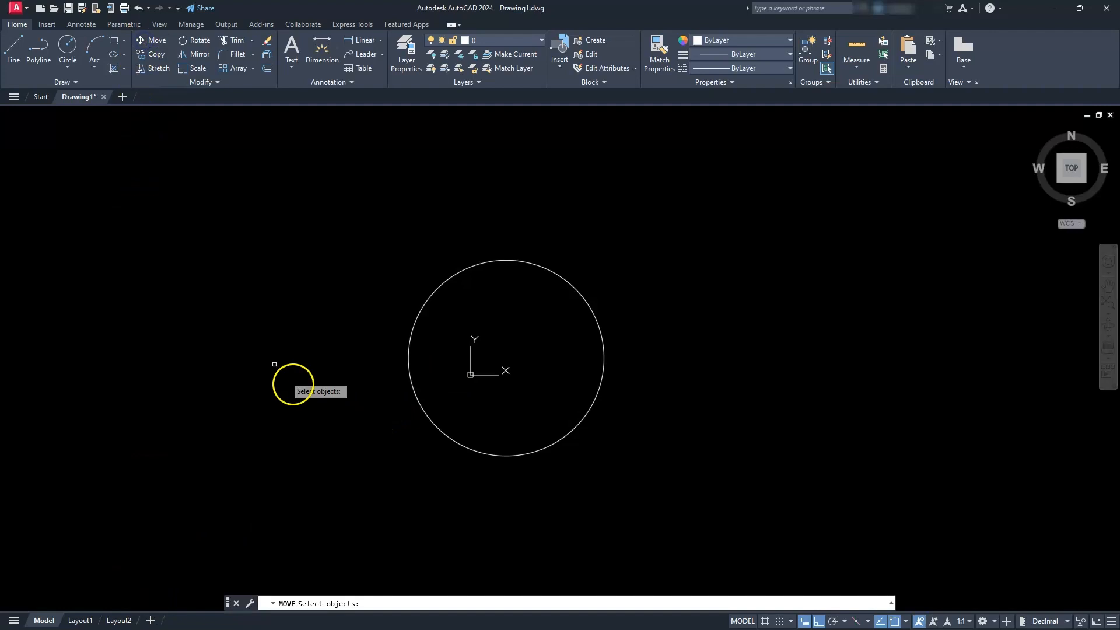
left_click(440, 428)
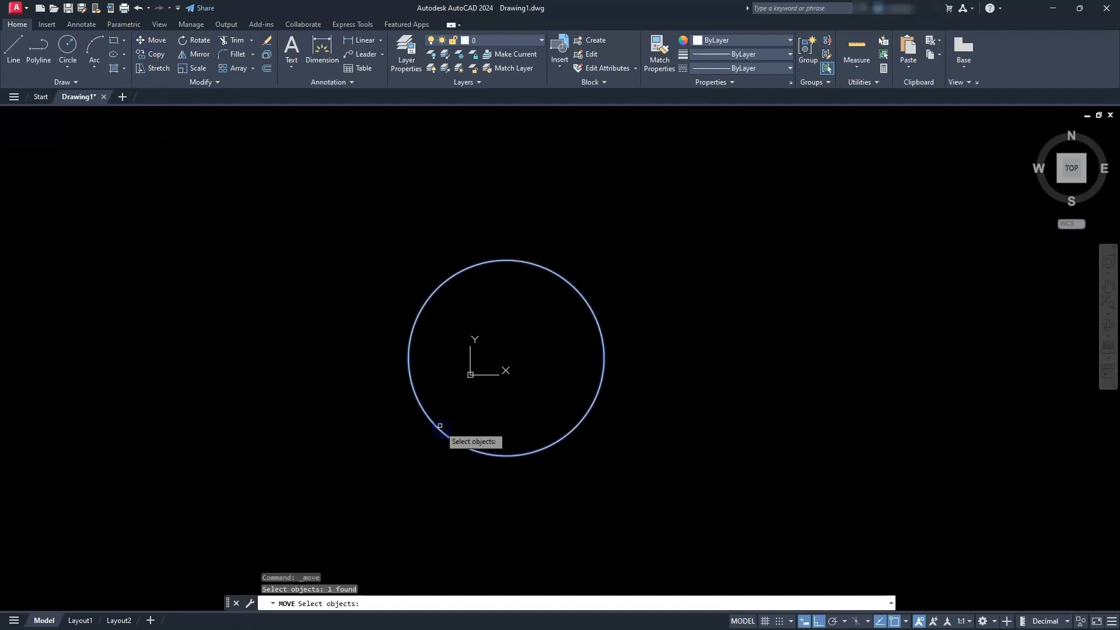
key("Return")
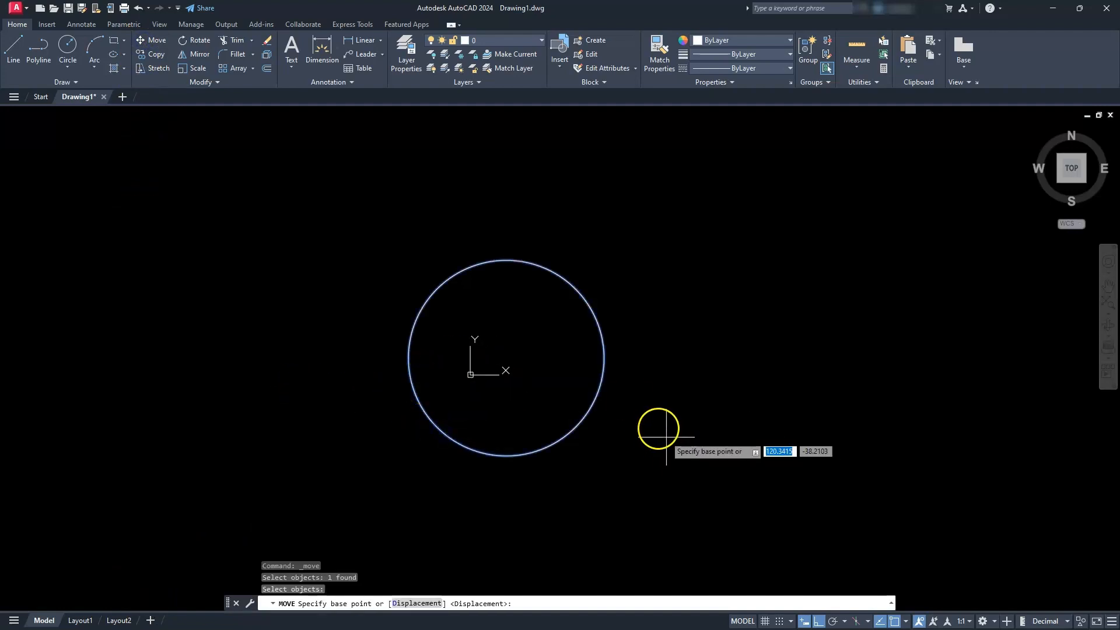
left_click(507, 358)
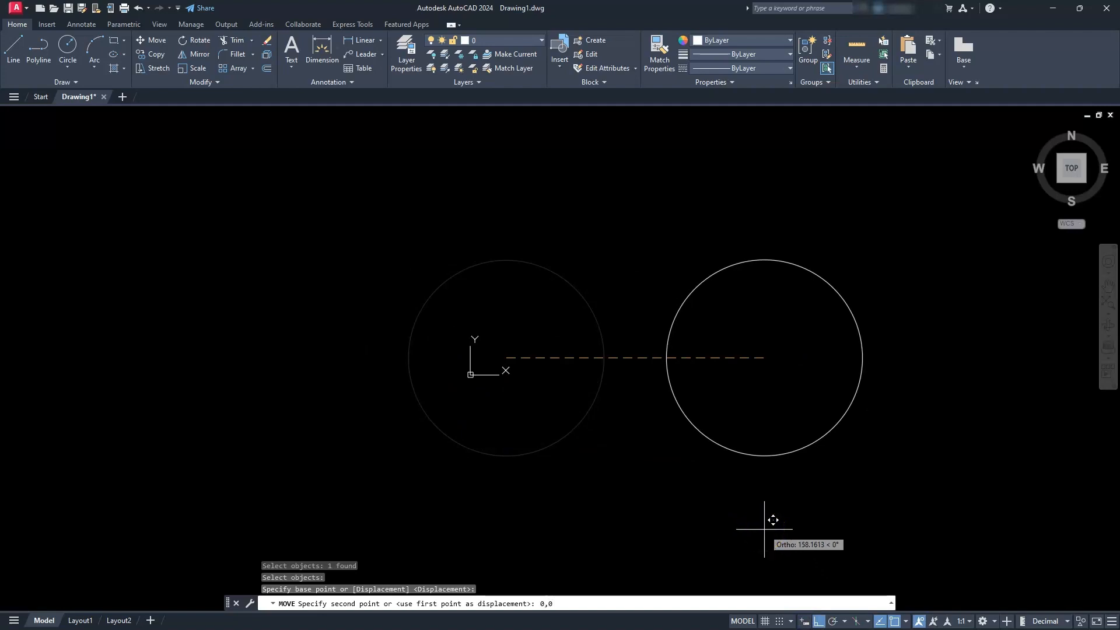
key("Return")
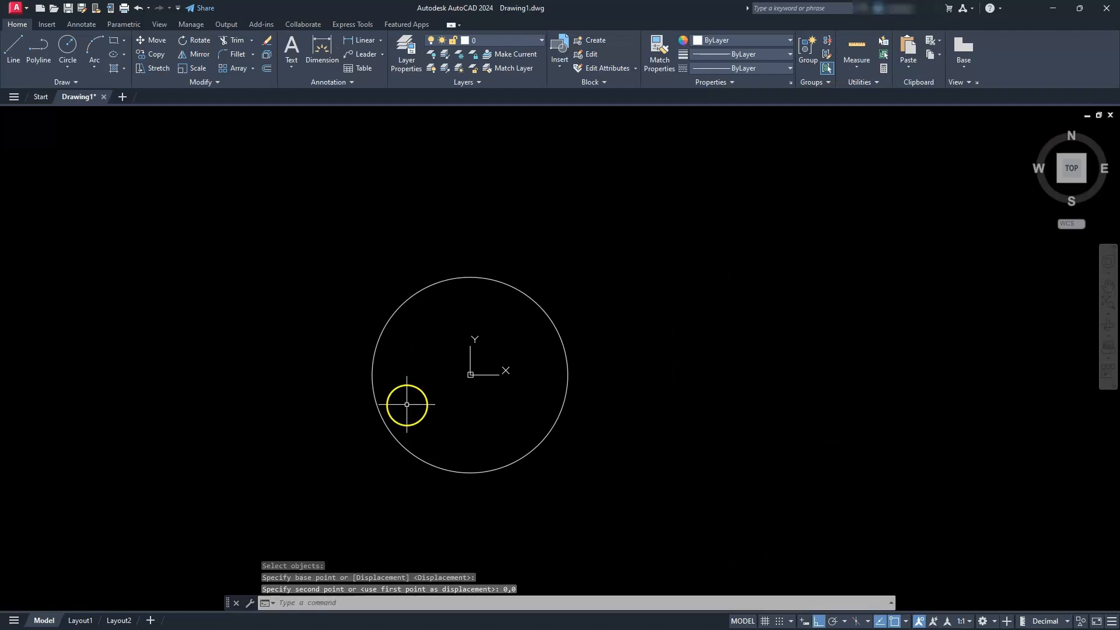
left_click(805, 622)
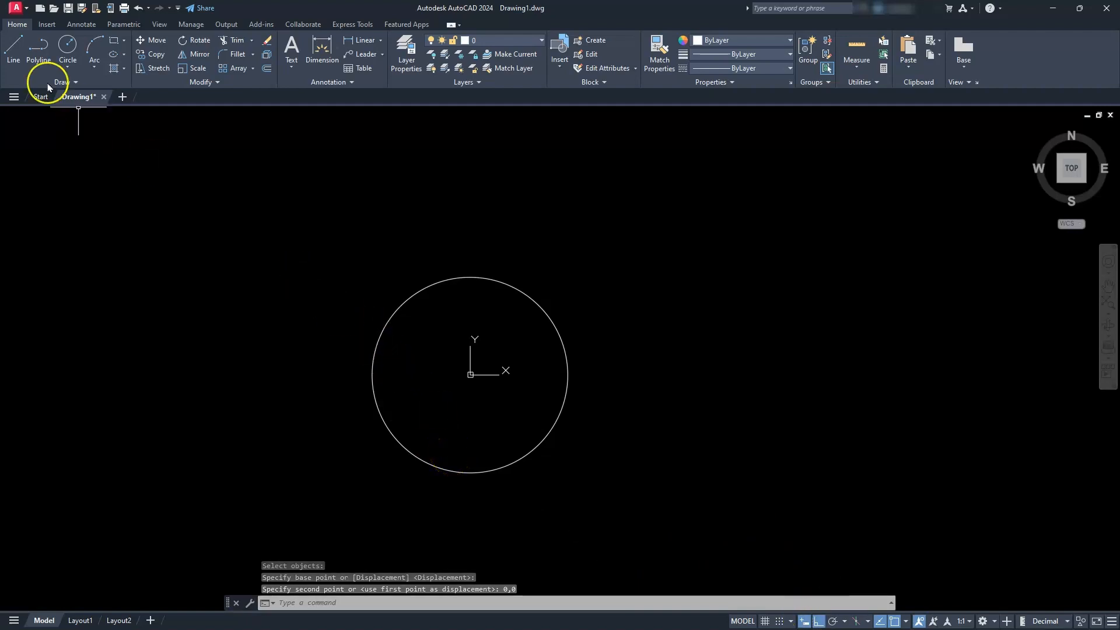
Step: Draw a concentric inner circle with a radius of 40 centred on the origin
left_click(68, 58)
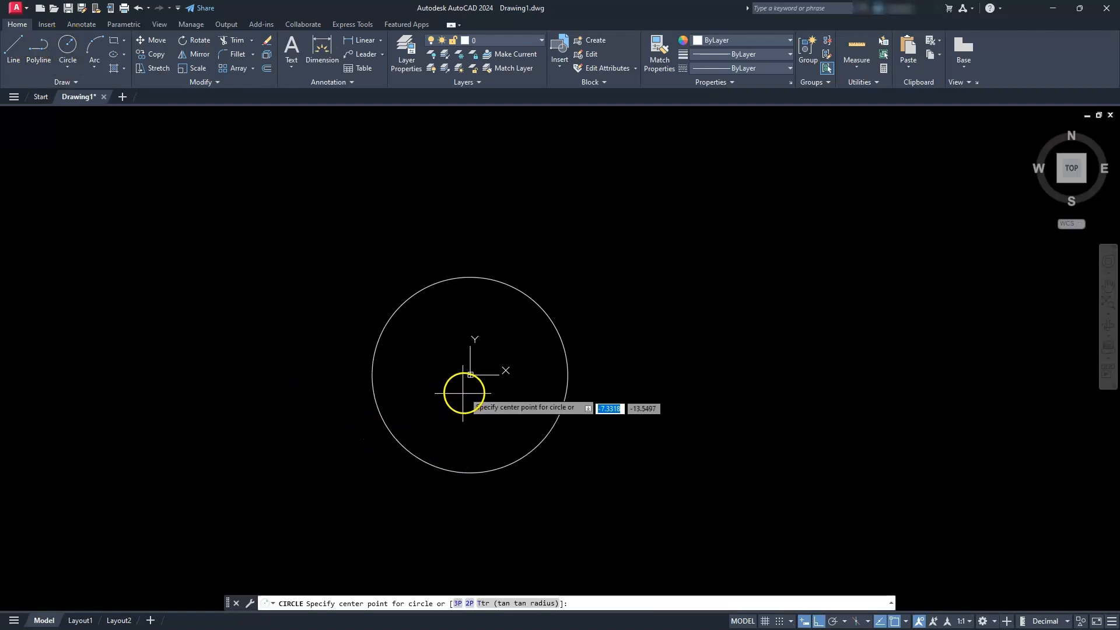
left_click(470, 376)
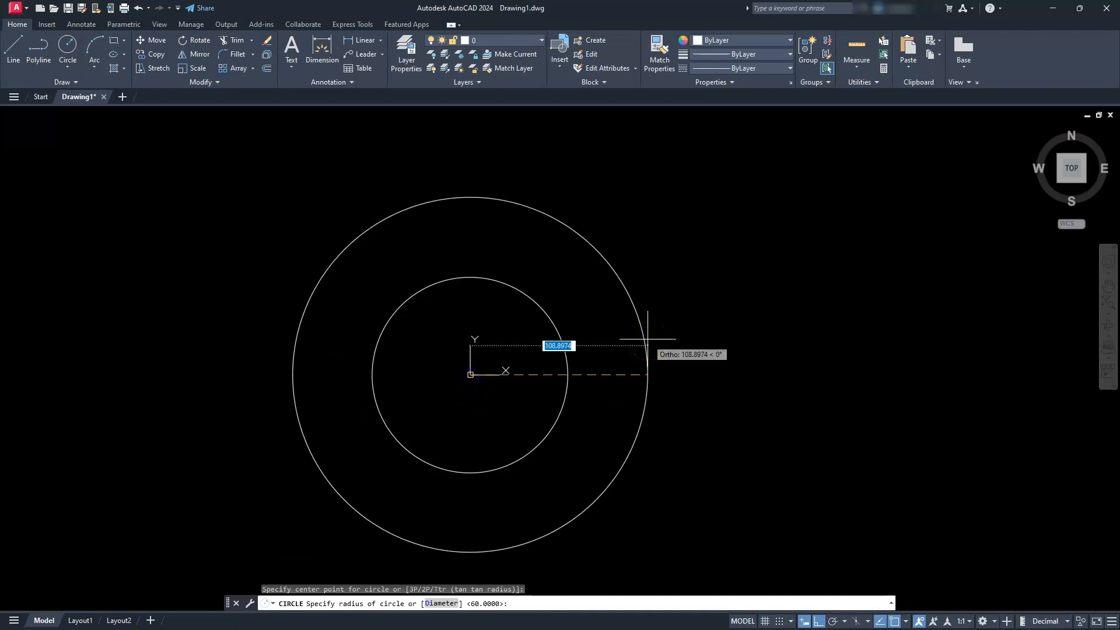
key("Return")
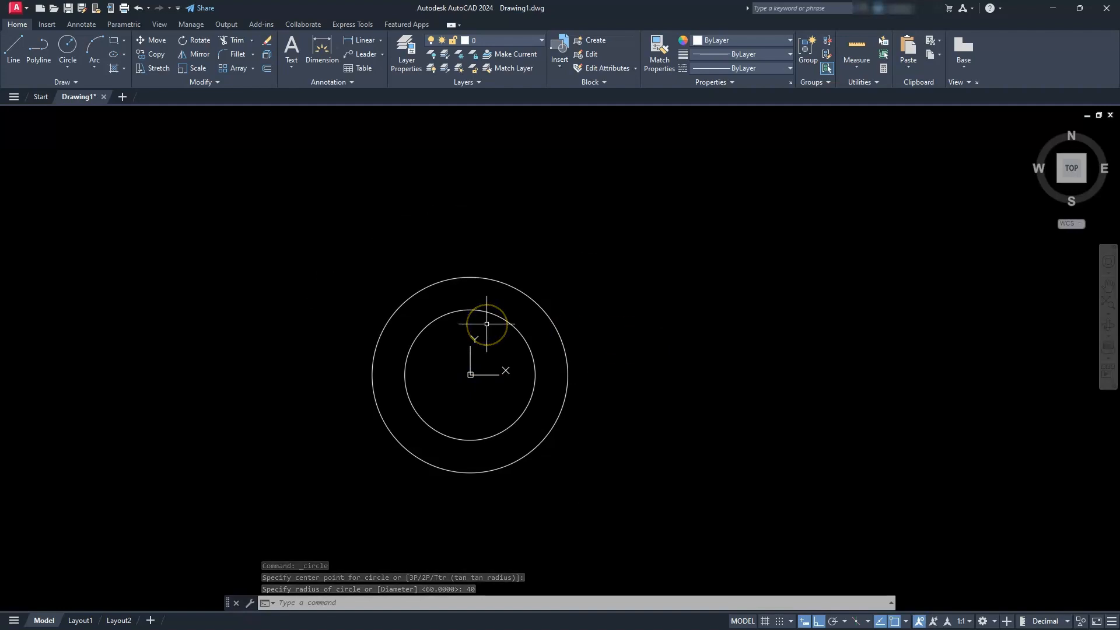
Step: Draw a horizontal line 80 units long from the origin 0,0 in the positive X direction
left_click(13, 50)
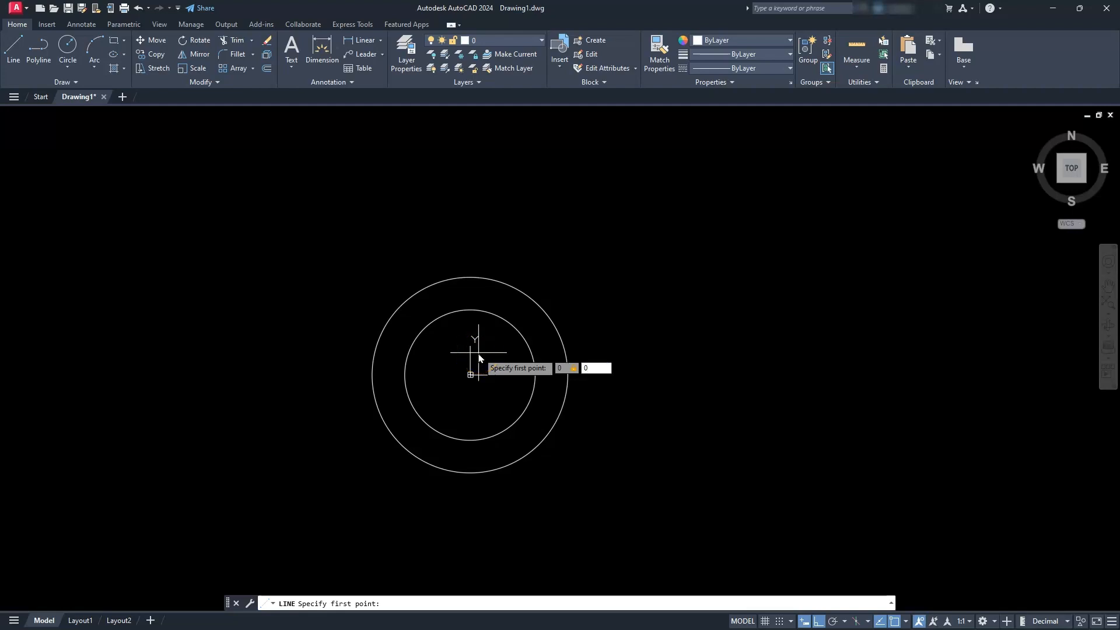
type("0,0")
key("Return")
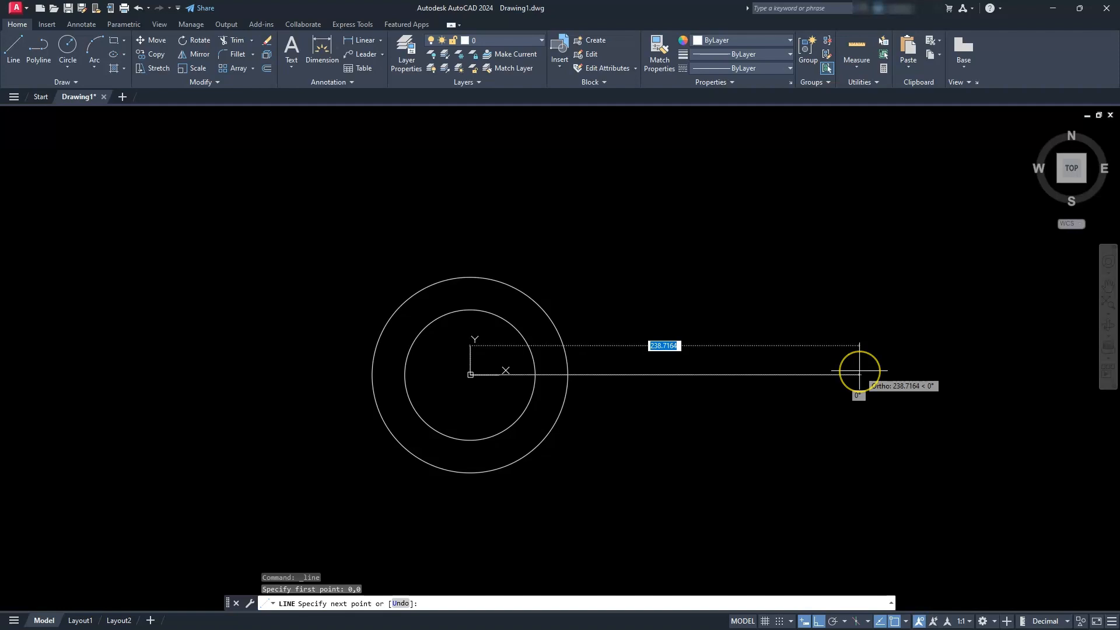
type("80")
key("Return")
key("Escape")
key("Escape")
key("Escape")
key("Escape")
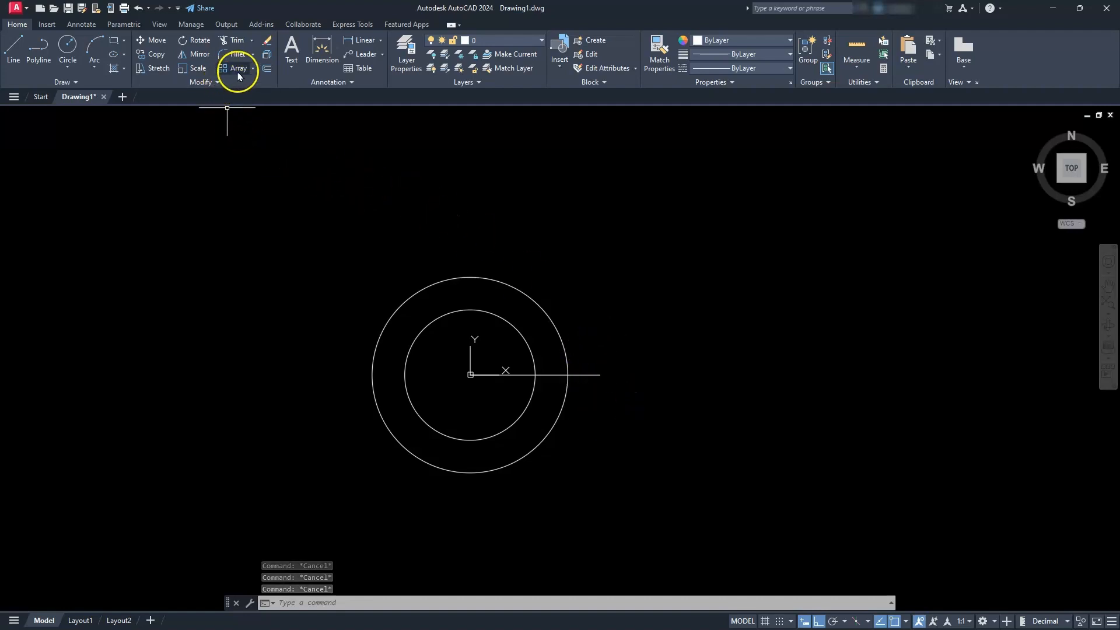
Step: Offset the horizontal centre line by 20 once above and once below
left_click(270, 74)
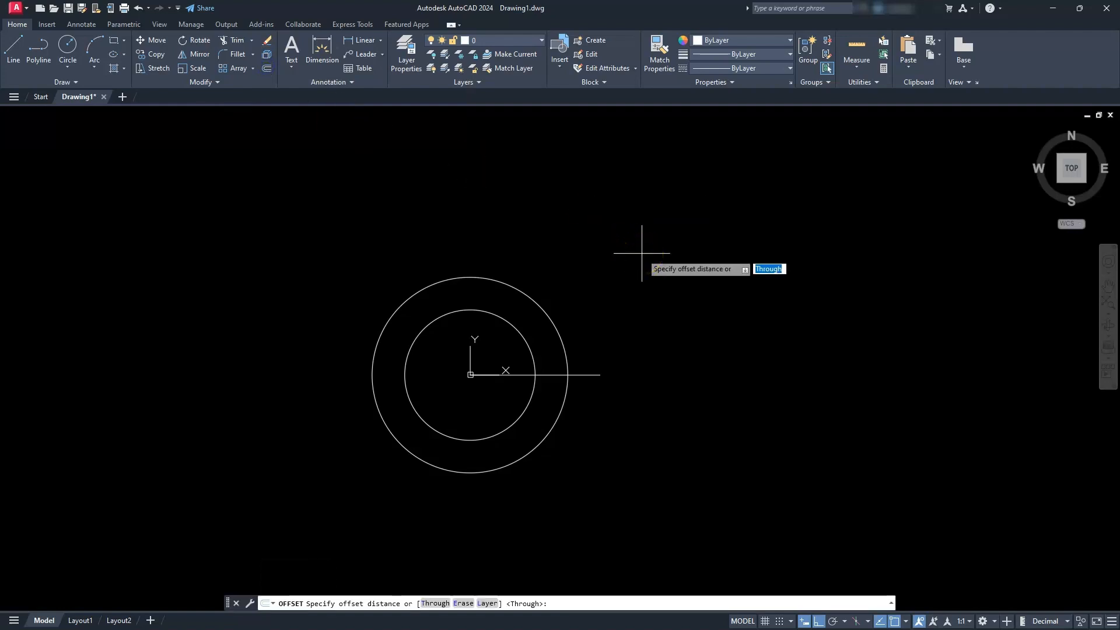
key("Return")
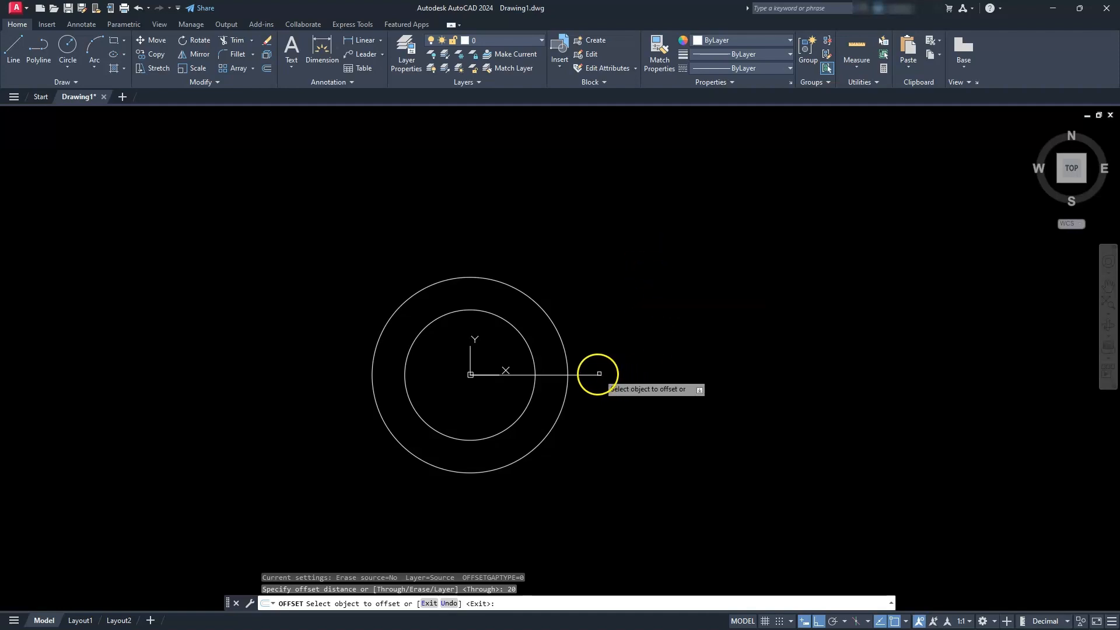
left_click(599, 374)
left_click(582, 297)
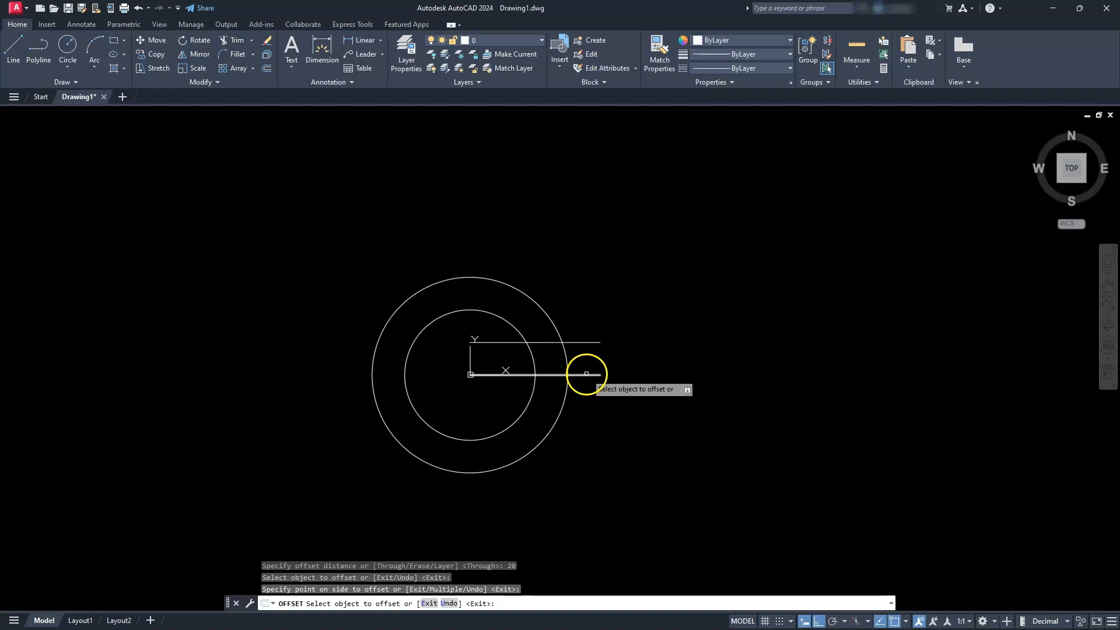
left_click(586, 374)
left_click(603, 455)
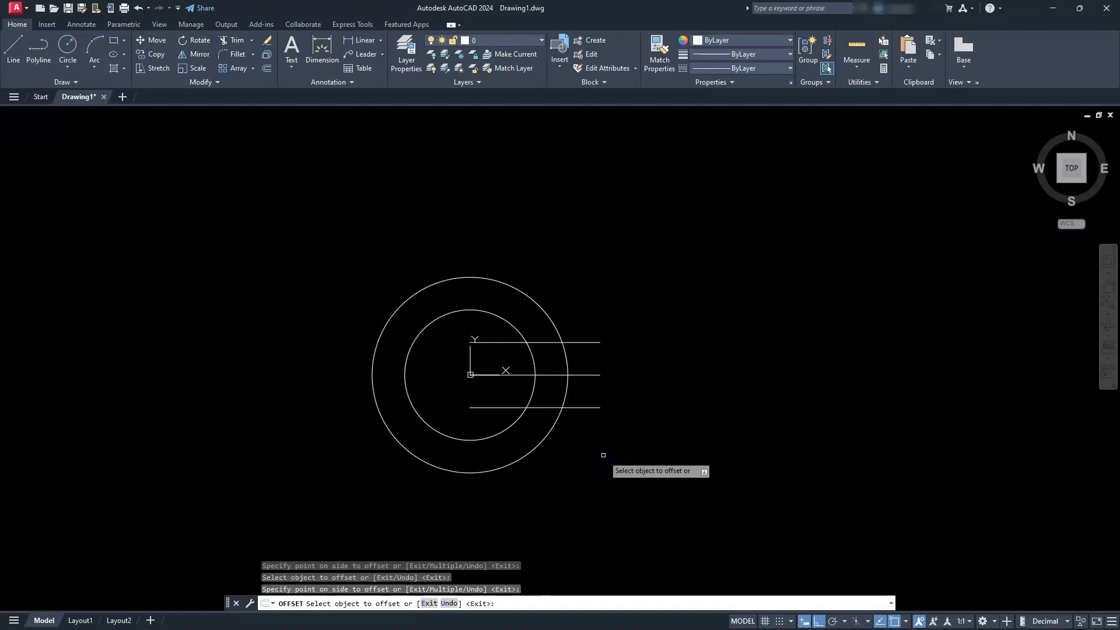
key("Escape")
key("Escape")
key("Escape")
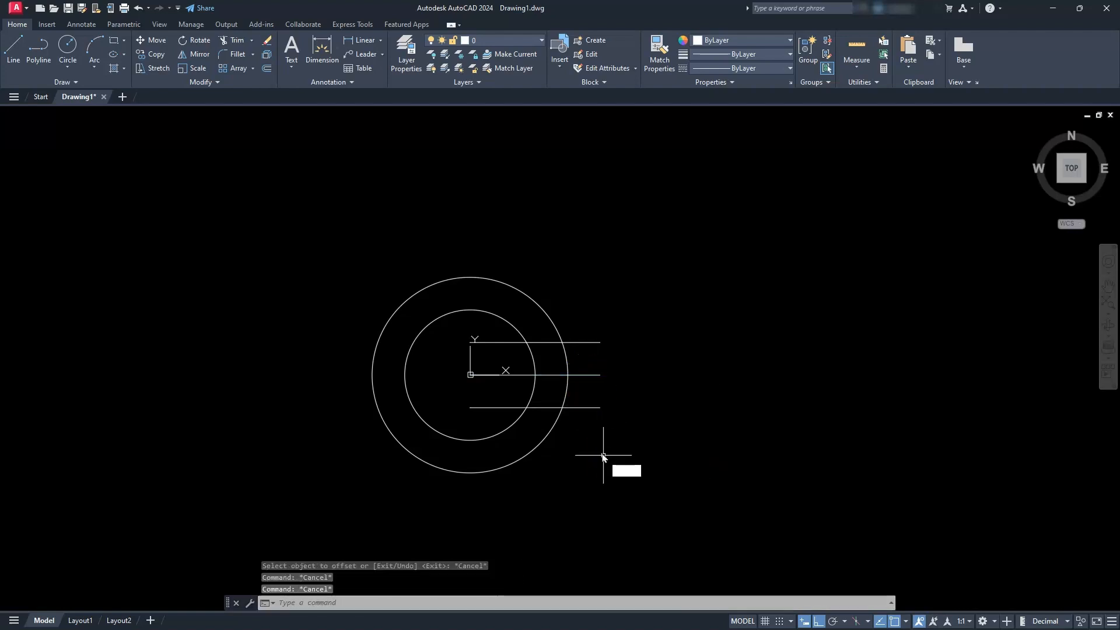
type("L")
key("Return")
key("Escape")
Step: Draw a vertical line joining the outer endpoints of the lower and upper offset lines
left_click(10, 50)
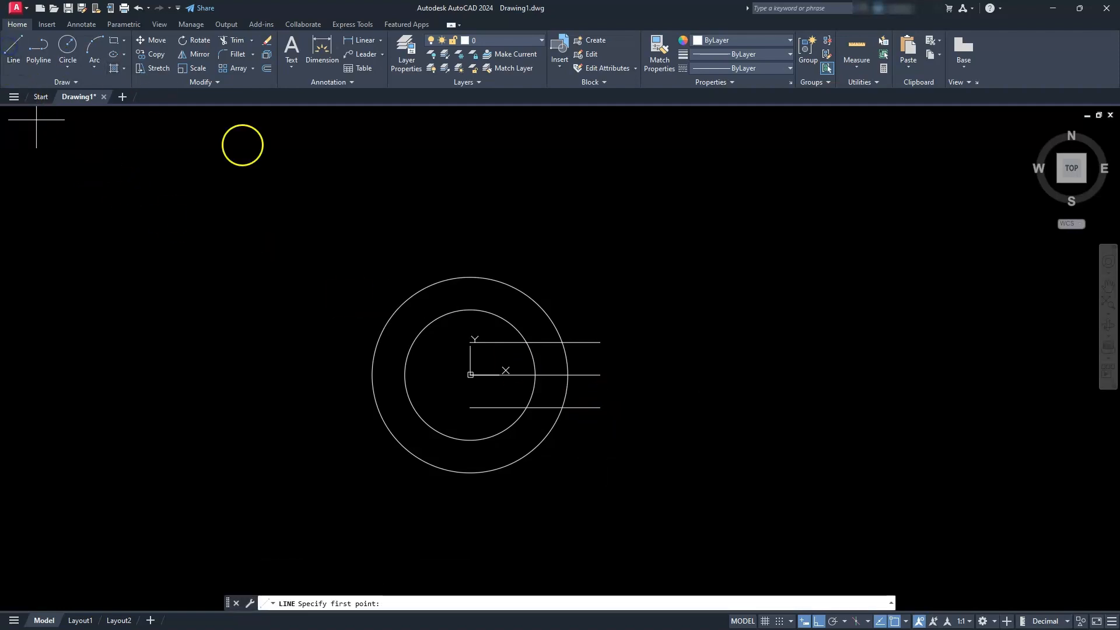
left_click(599, 406)
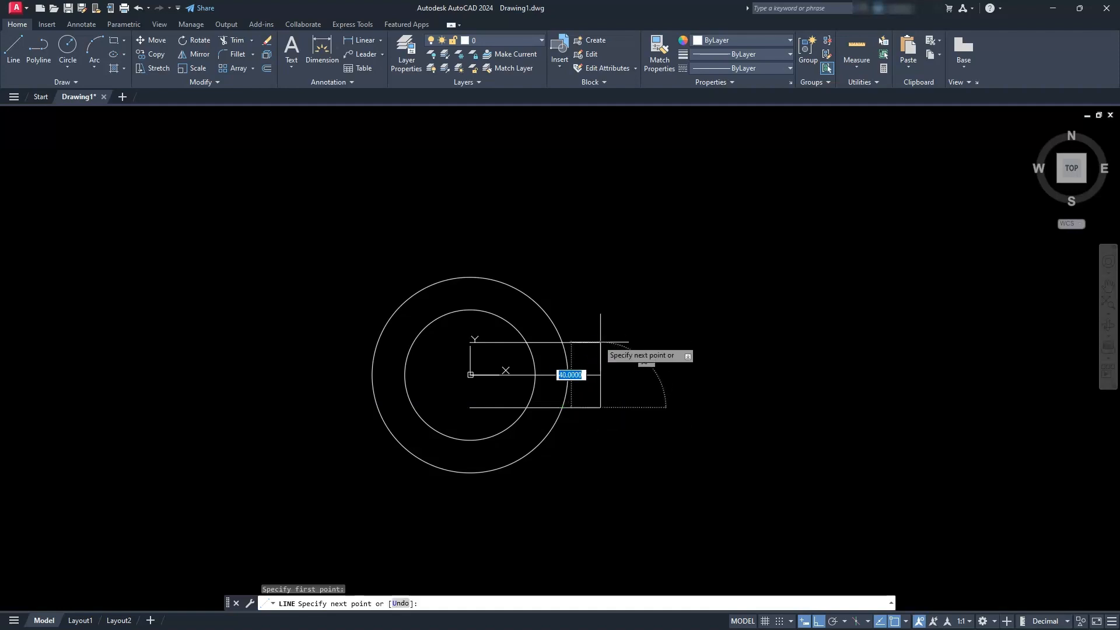
left_click(598, 344)
key("Escape")
key("Escape")
key("Escape")
key("Escape")
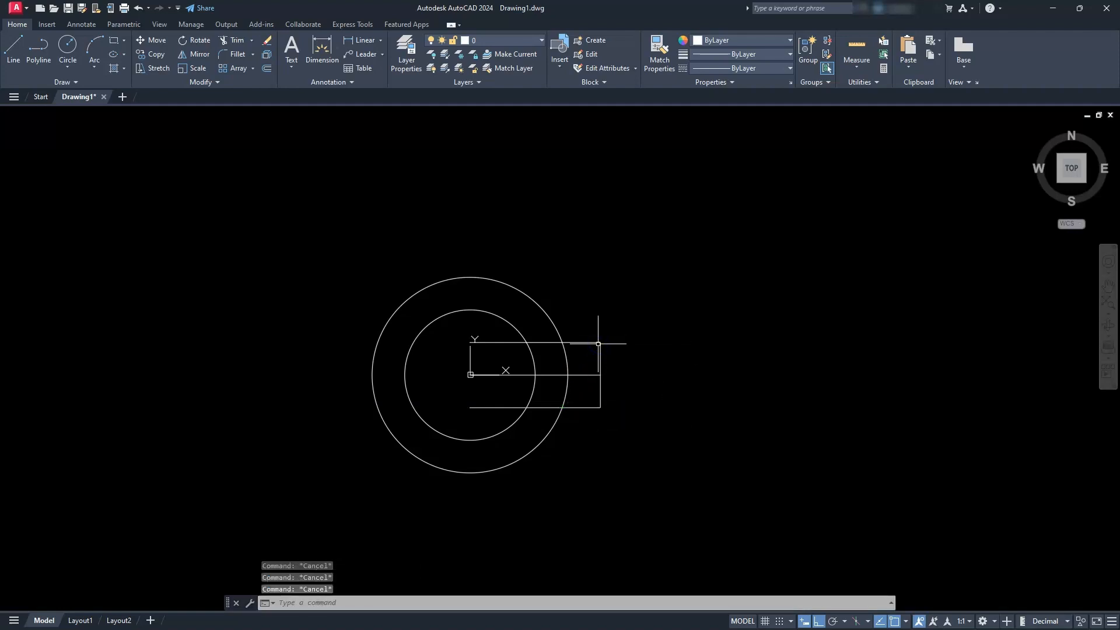
Step: Trim the portions of the upper and lower offset lines that lie inside the outer circle
type("tr")
key("Return")
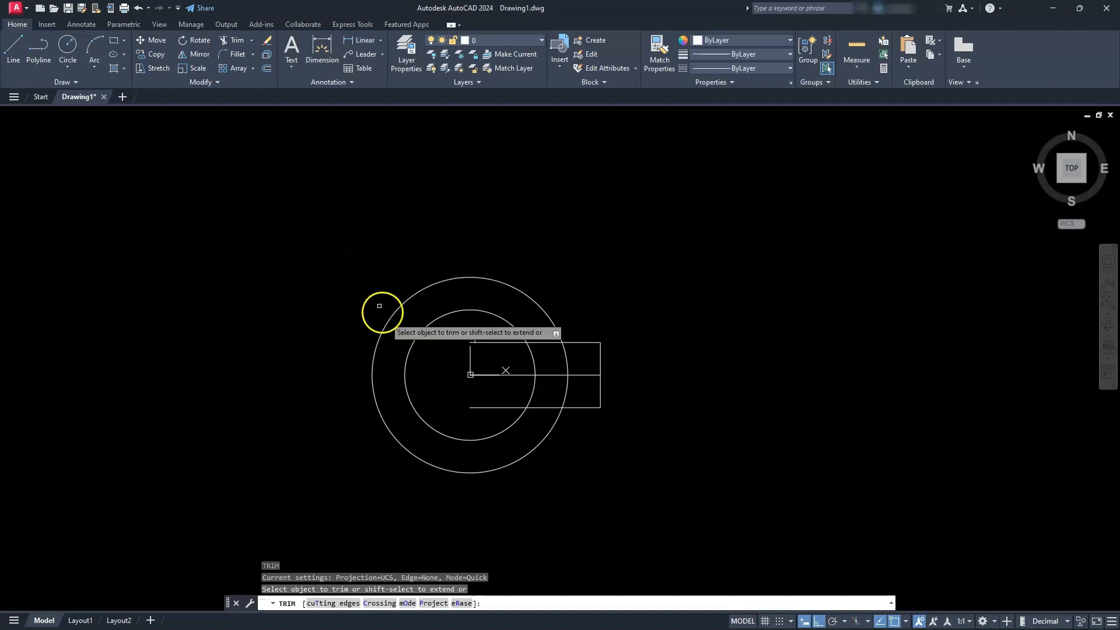
left_click(501, 343)
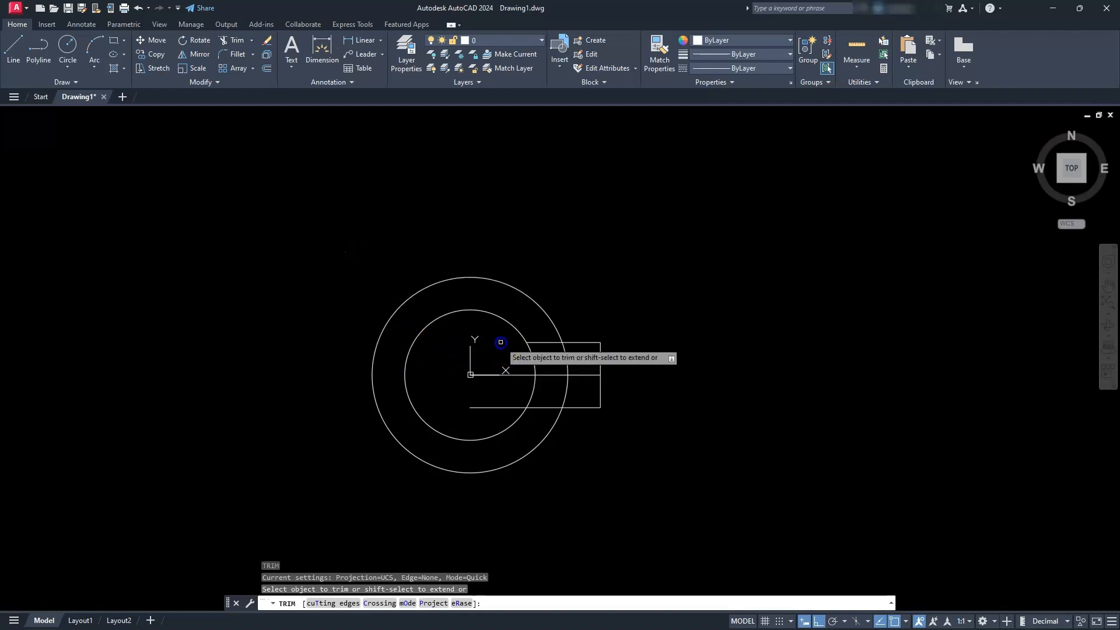
left_click(540, 343)
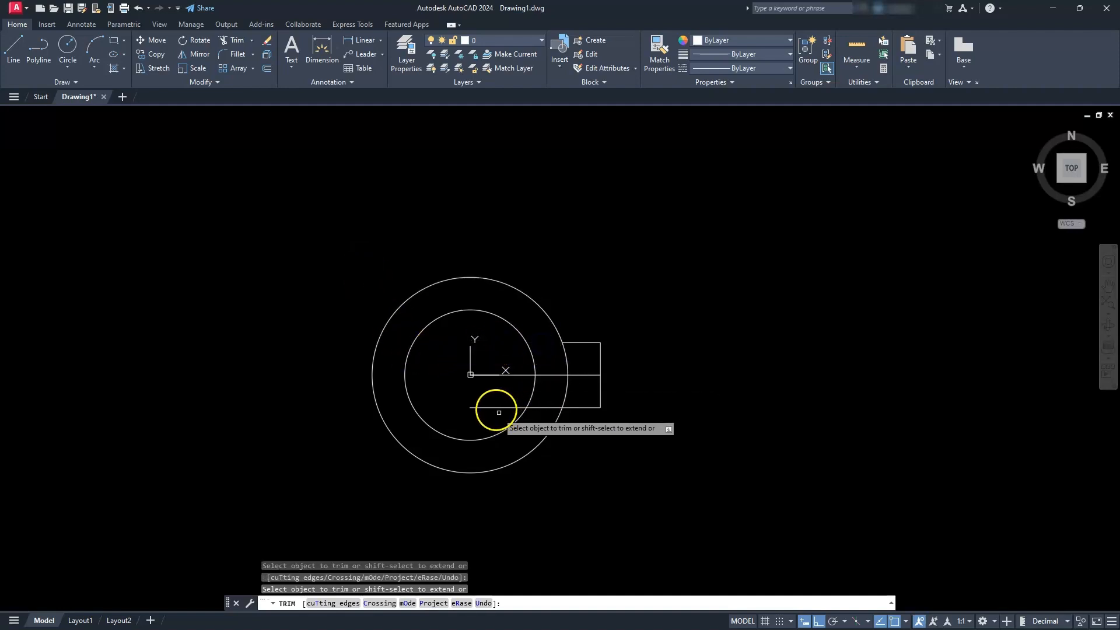
left_click(551, 409)
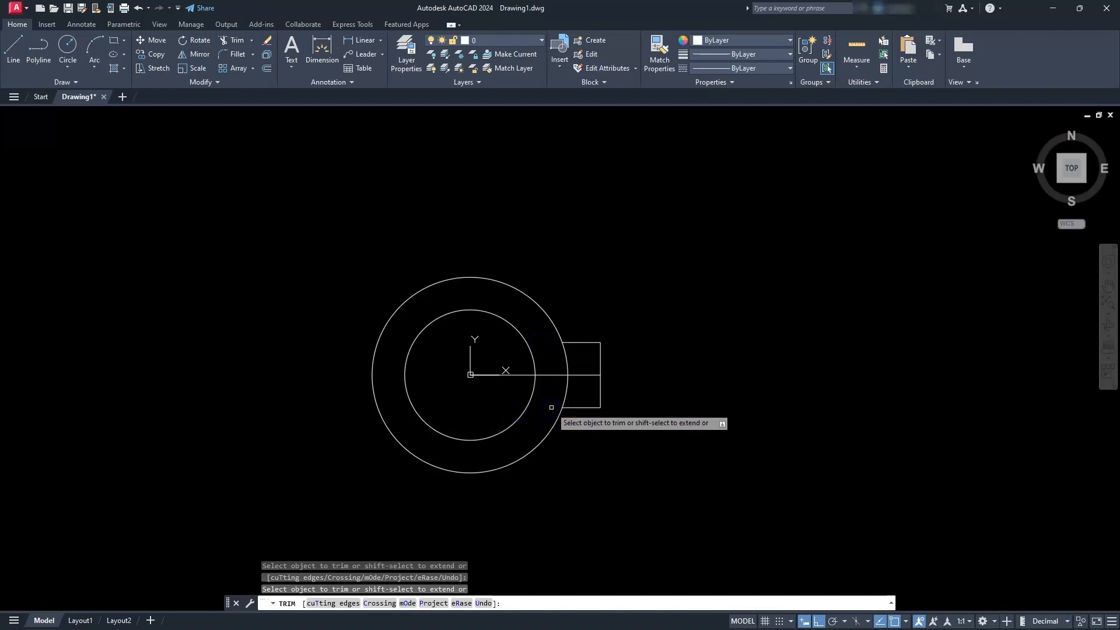
Step: Lengthen the horizontal centre line by stretching its outer end 70 units further in the positive X direction
key("Escape")
key("Escape")
key("Escape")
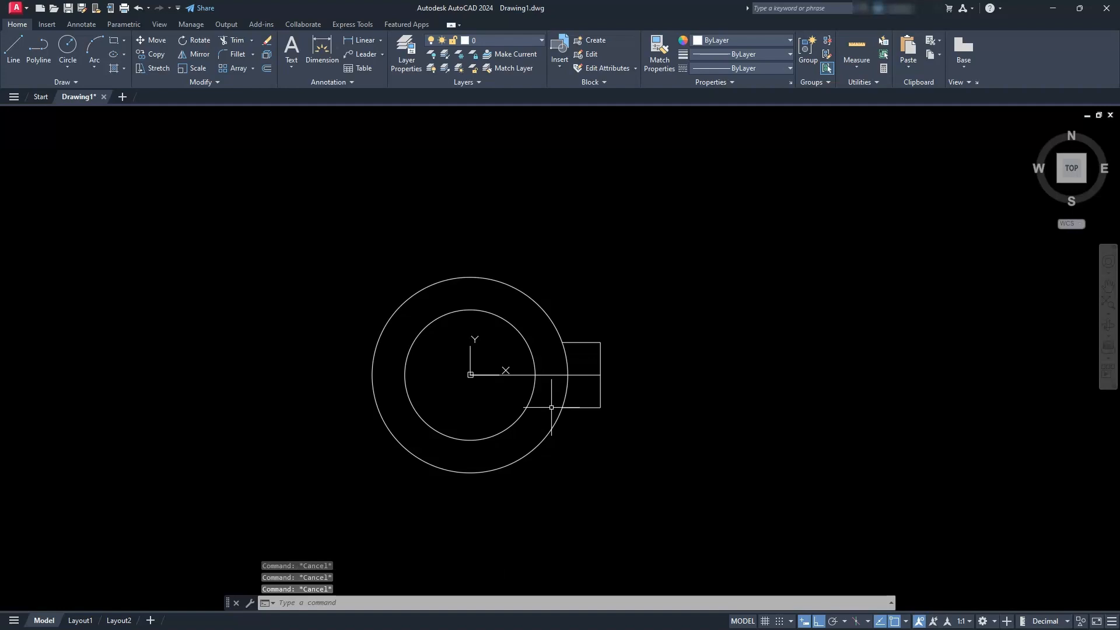
left_click(589, 374)
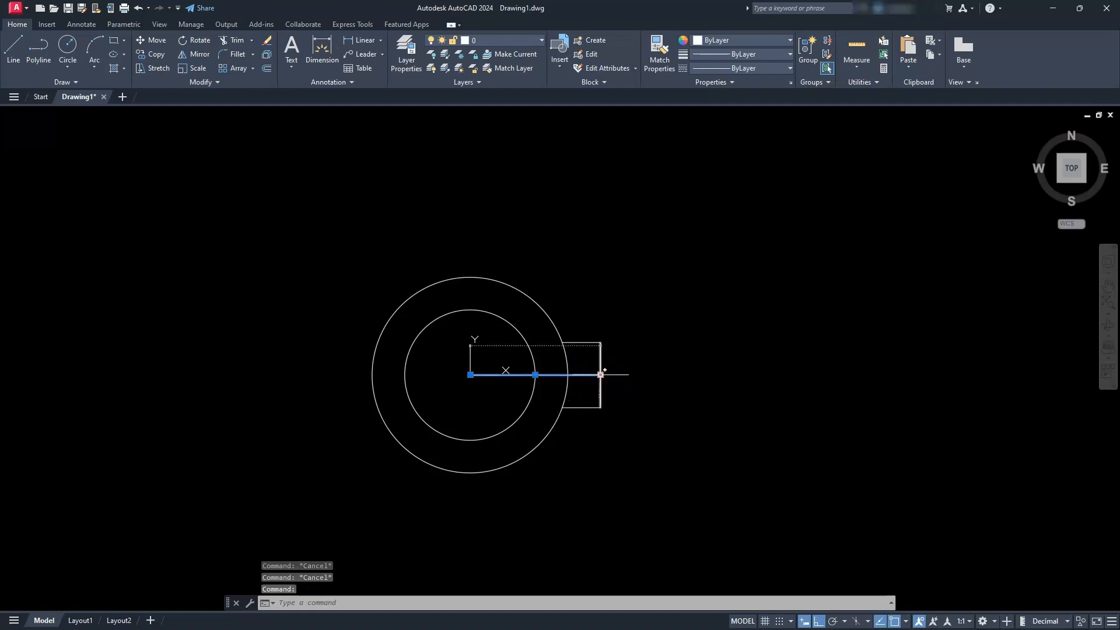
left_click(601, 375)
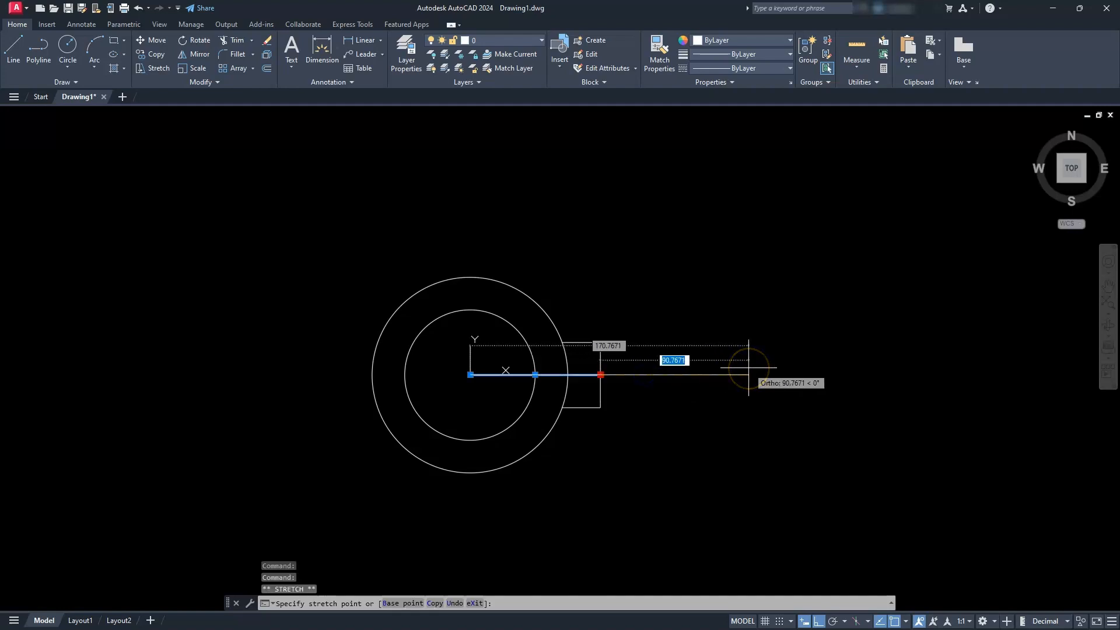
type("70")
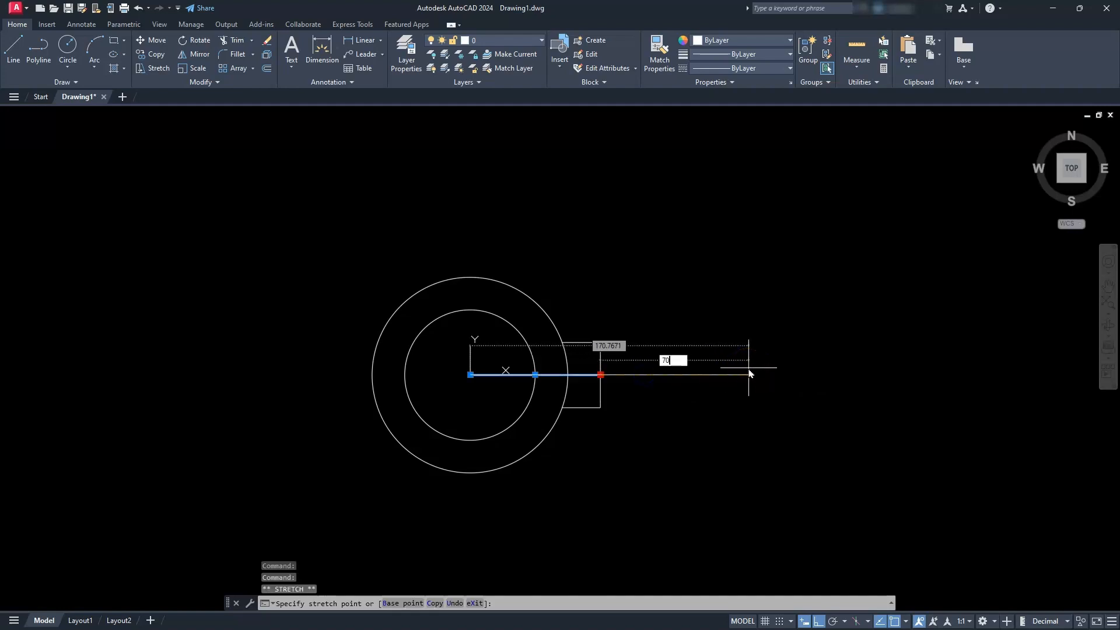
key("Return")
key("Escape")
key("Escape")
key("Escape")
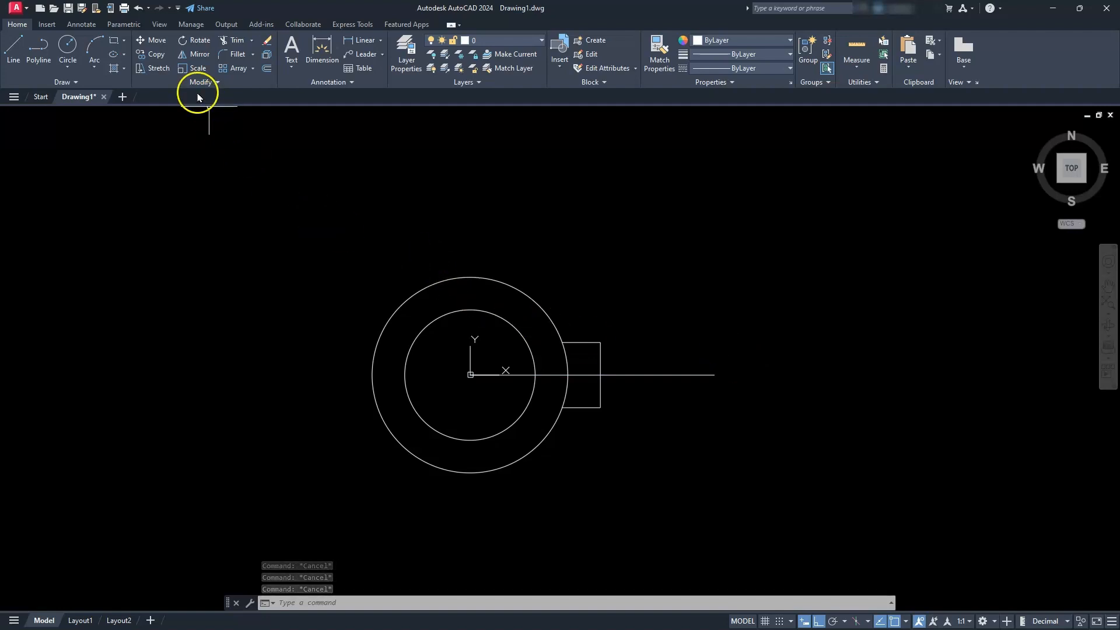
Step: Offset the lengthened centre line by 28/2 once above and once below
left_click(267, 69)
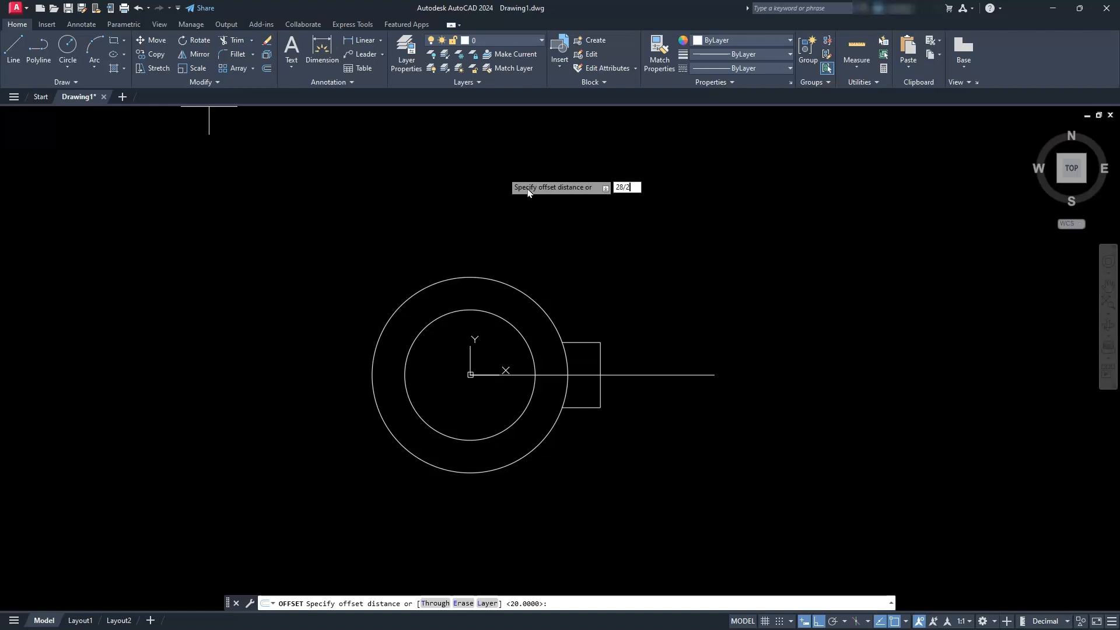
key("Return")
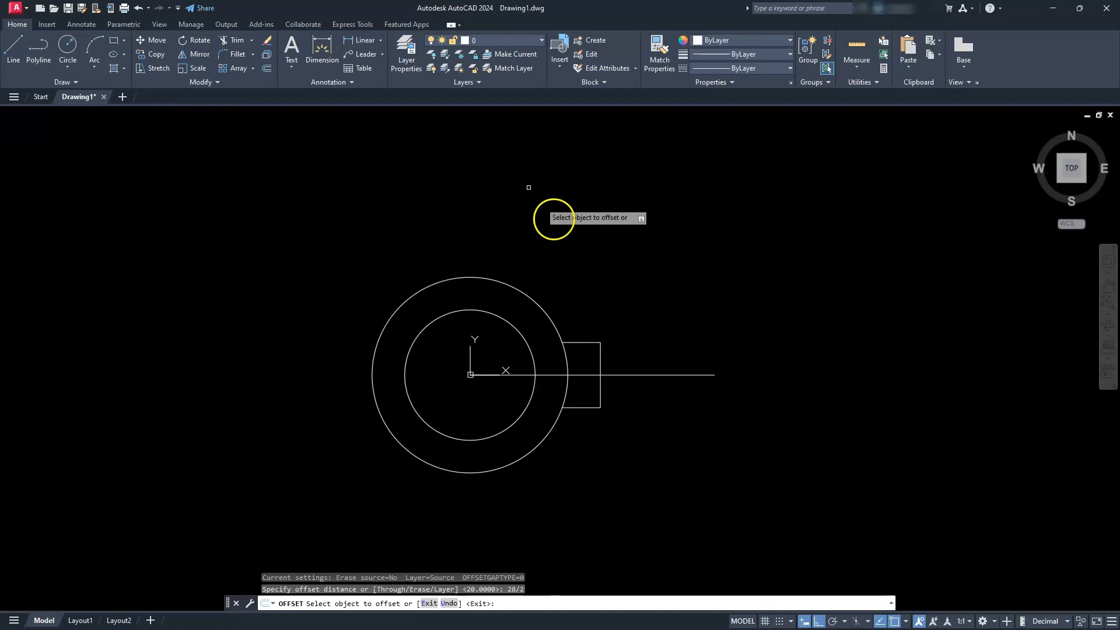
left_click(642, 378)
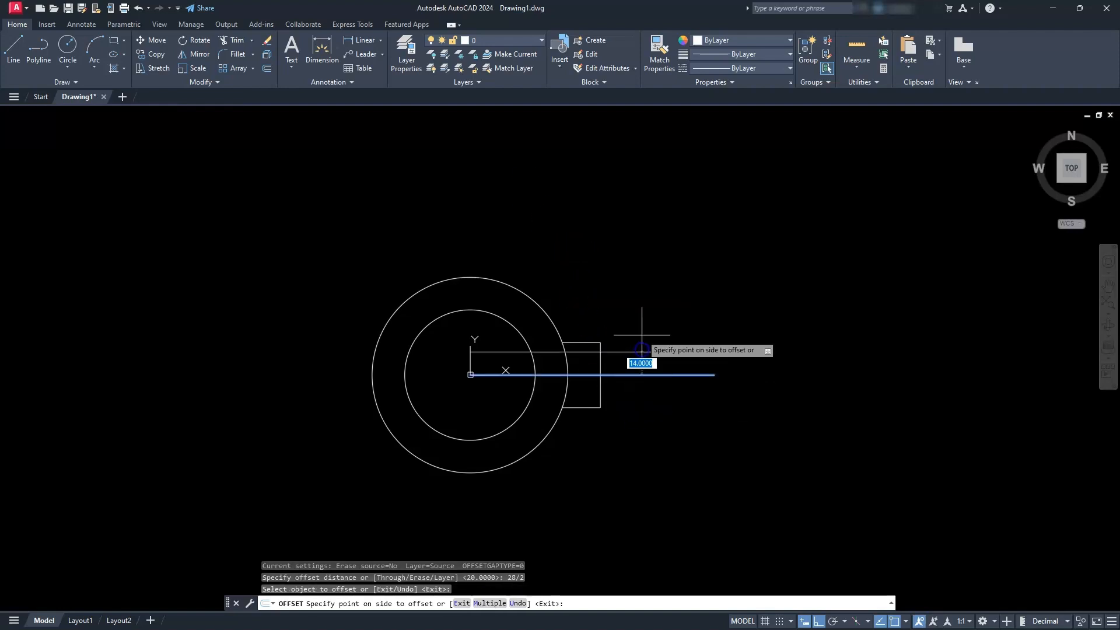
left_click(651, 356)
left_click(654, 374)
left_click(660, 424)
key("Escape")
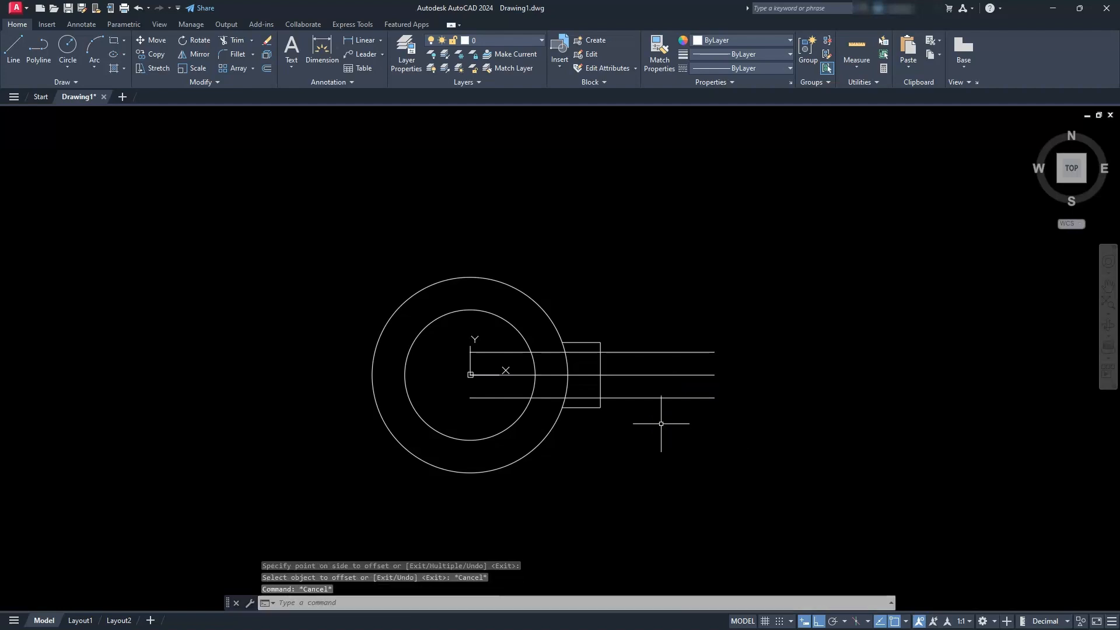
Step: Draw a vertical line joining the outer endpoints of the two new offset lines
type("l")
key("Return")
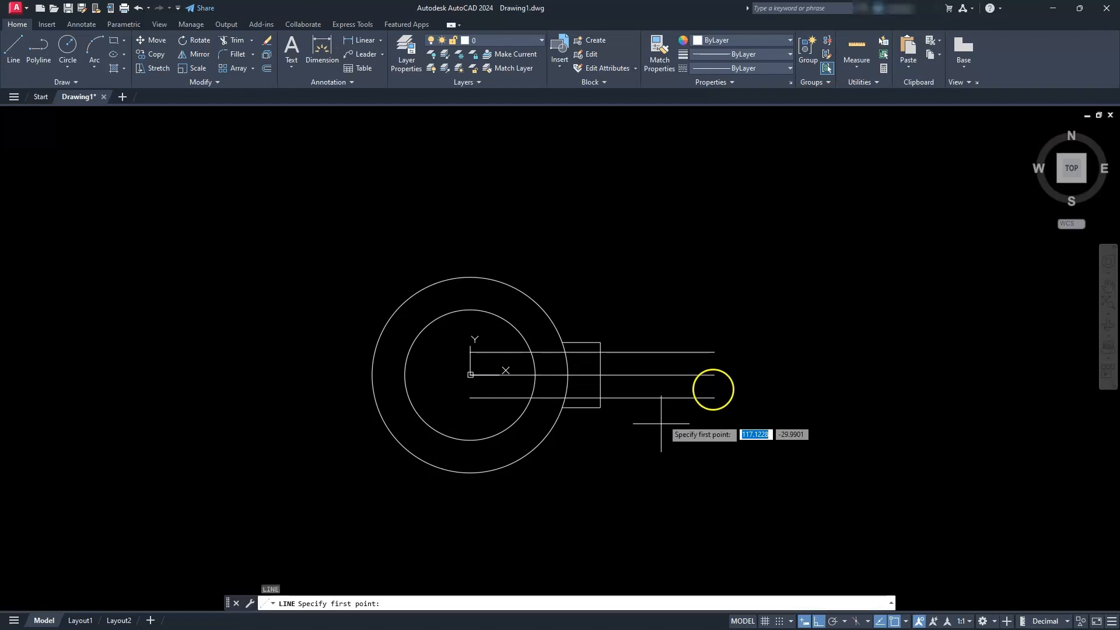
left_click(715, 396)
left_click(718, 346)
key("Escape")
key("Escape")
key("Escape")
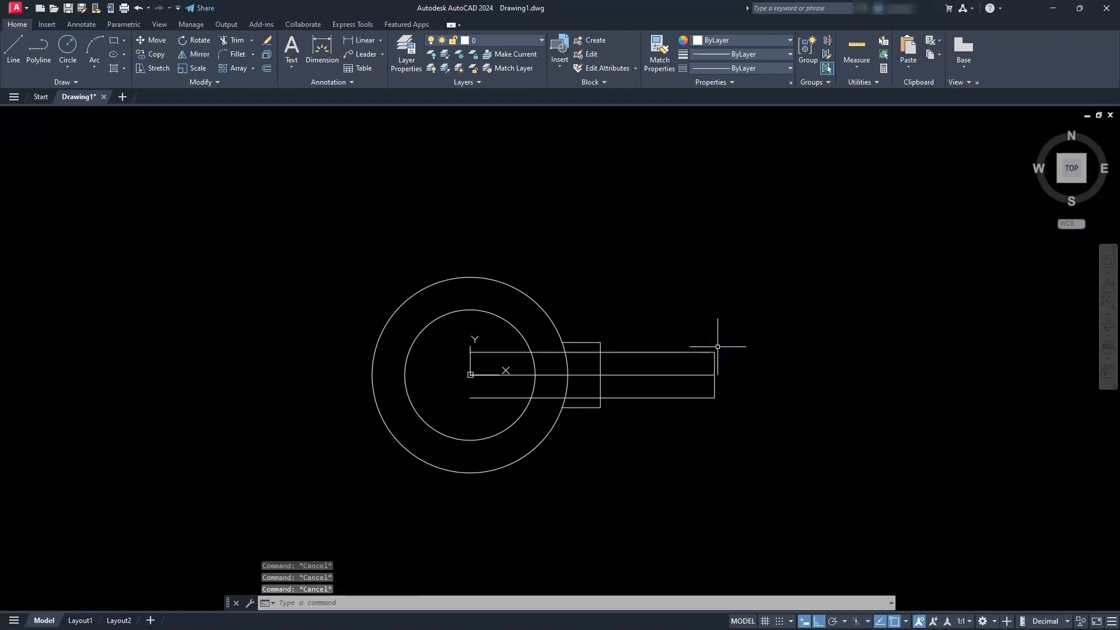
Step: Delete the horizontal centre line running from the origin through the tab
left_click(641, 373)
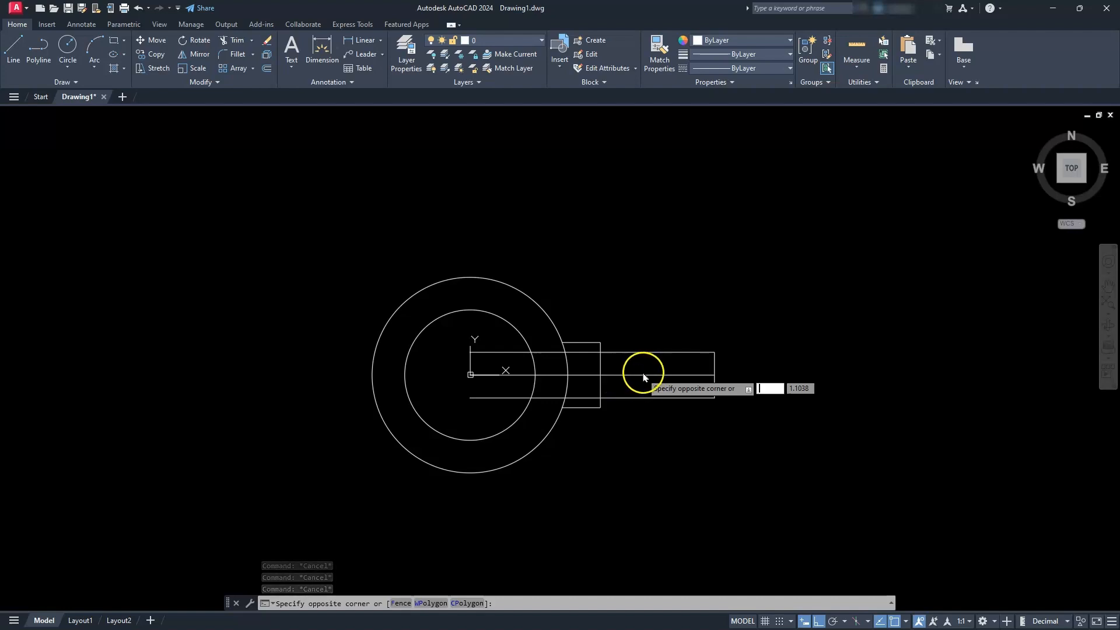
left_click(648, 383)
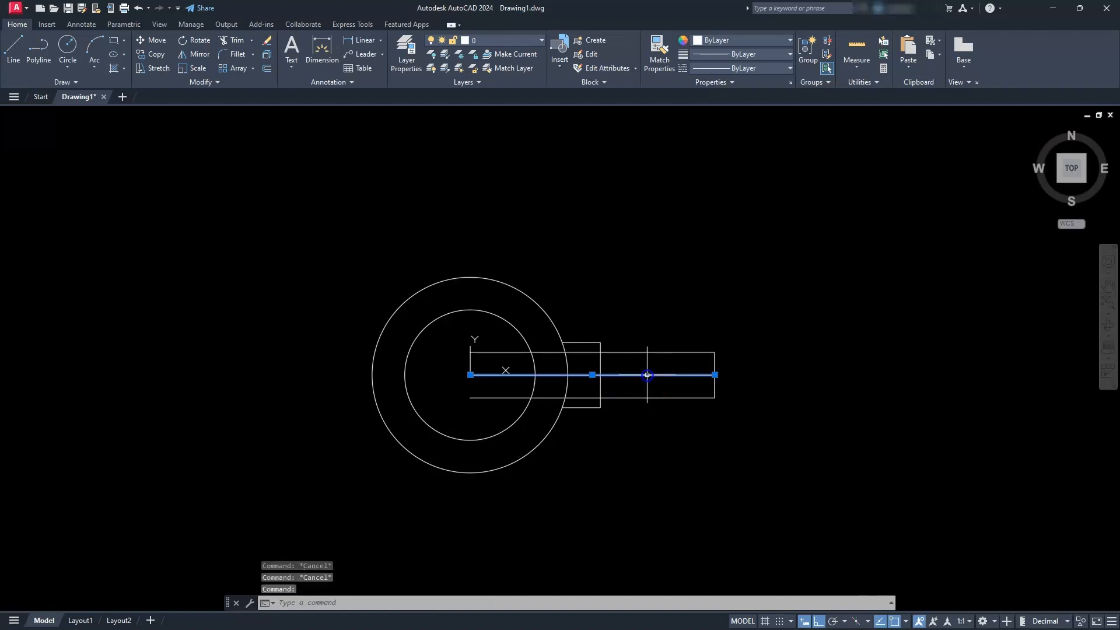
key("Delete")
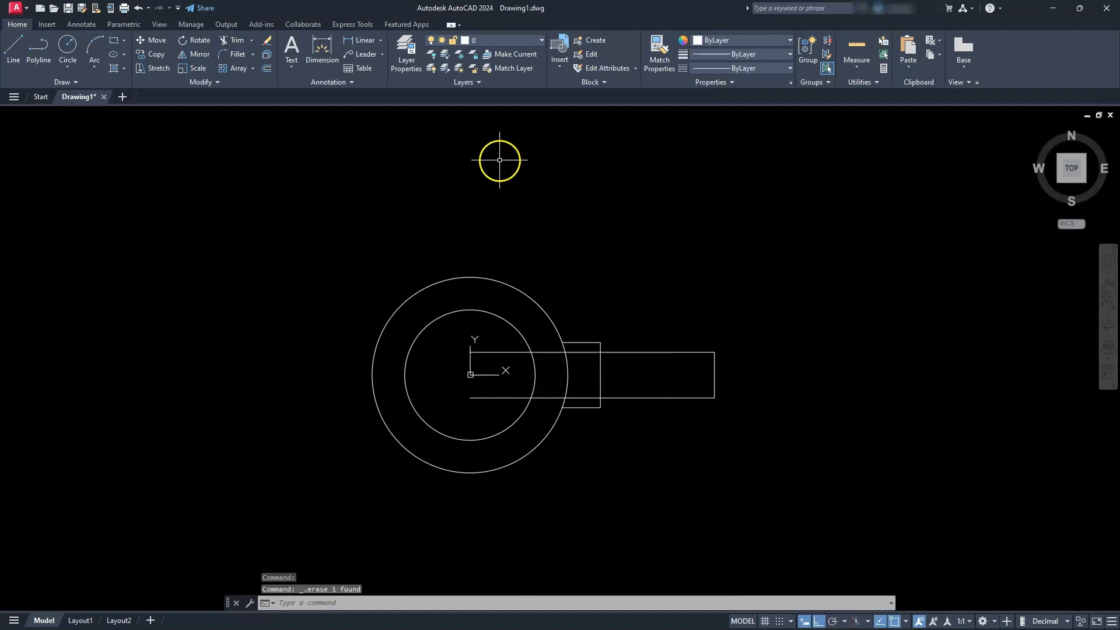
Step: Trim the portions of the two narrower offset lines that lie inside the circles and the tab, along with the tab edge between them
left_click(235, 42)
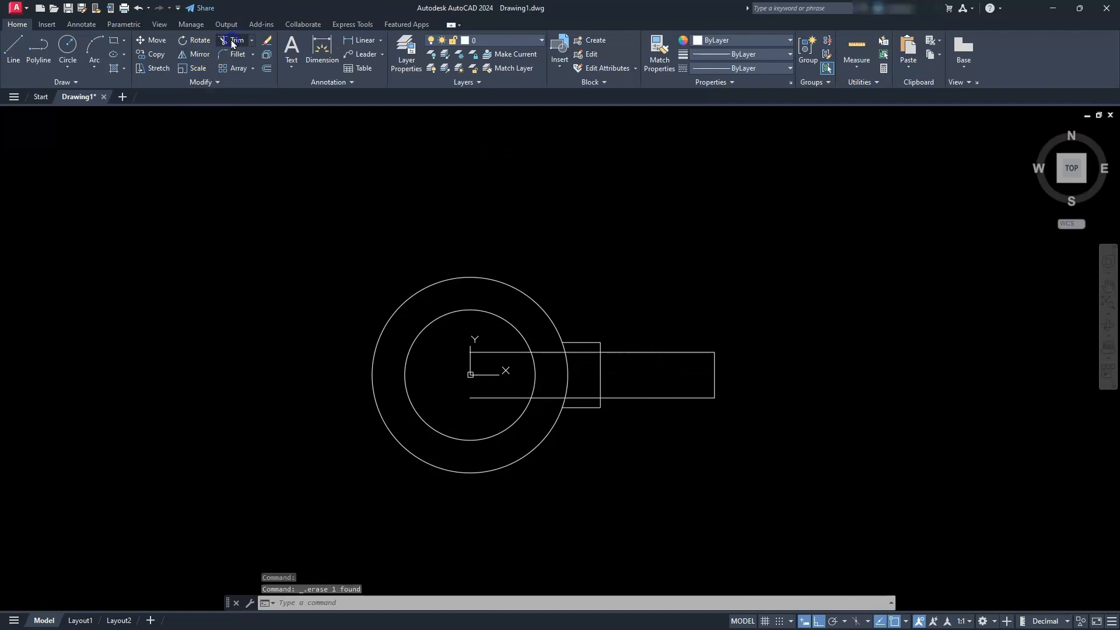
left_click(490, 352)
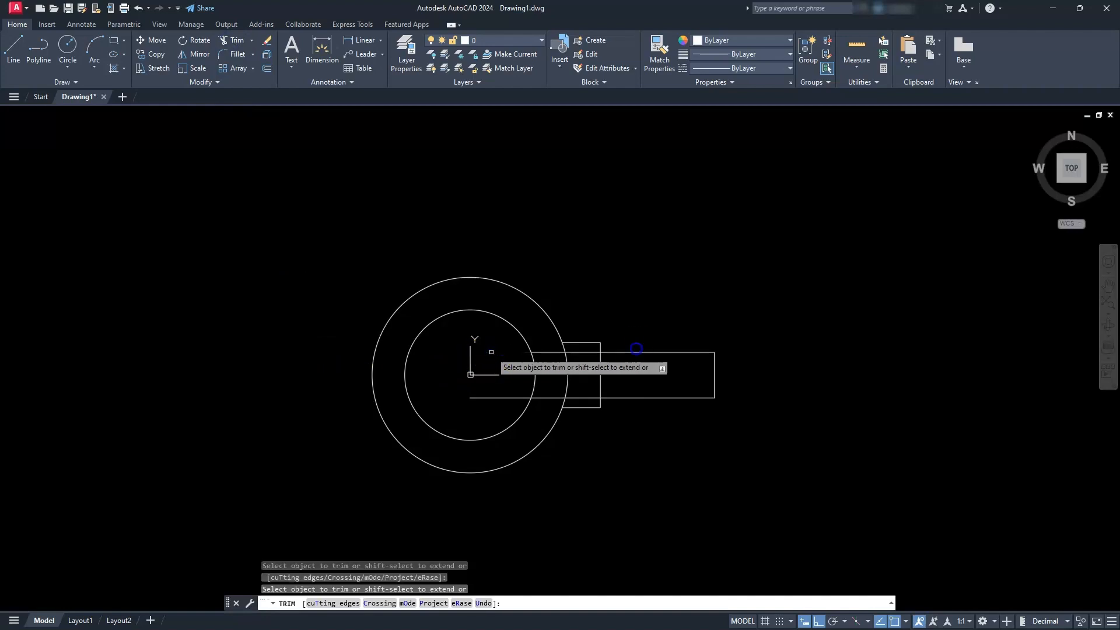
left_click(499, 397)
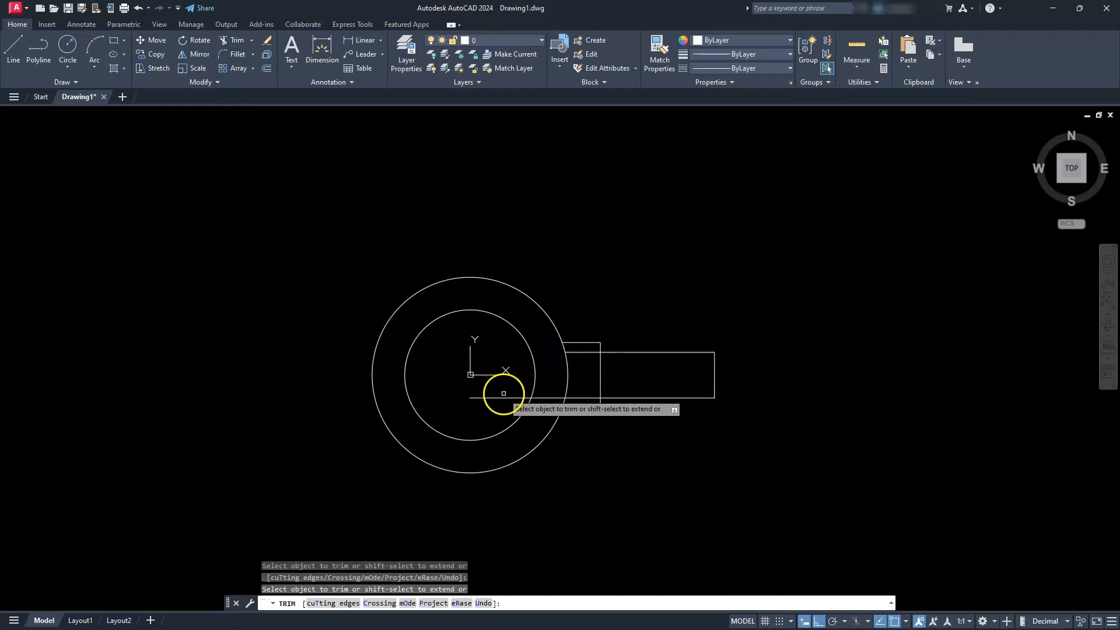
left_click(540, 400)
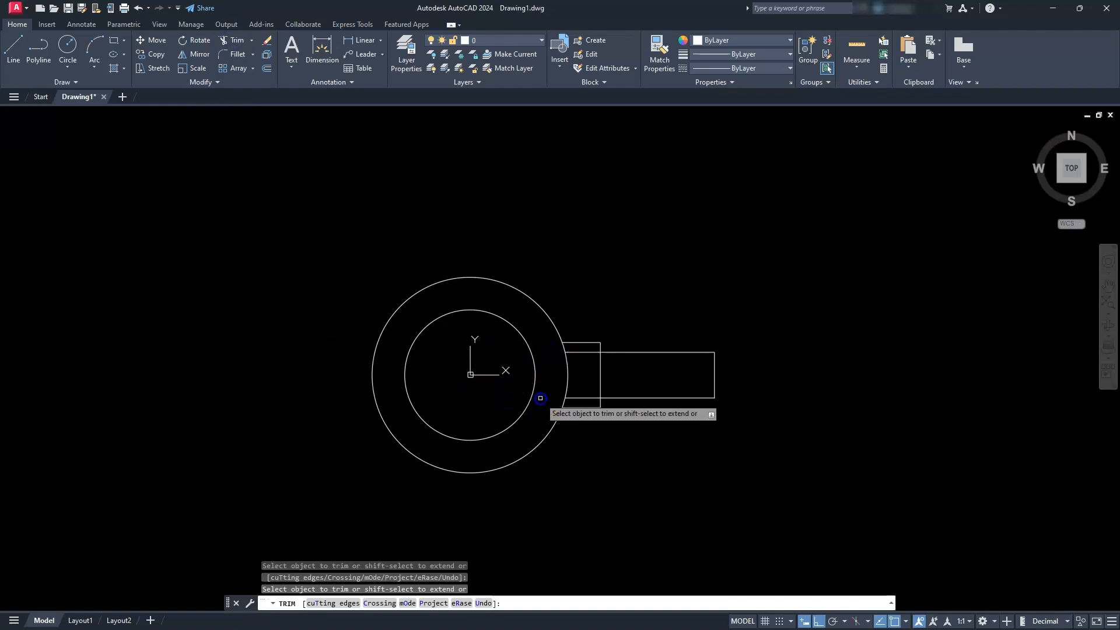
left_click(571, 401)
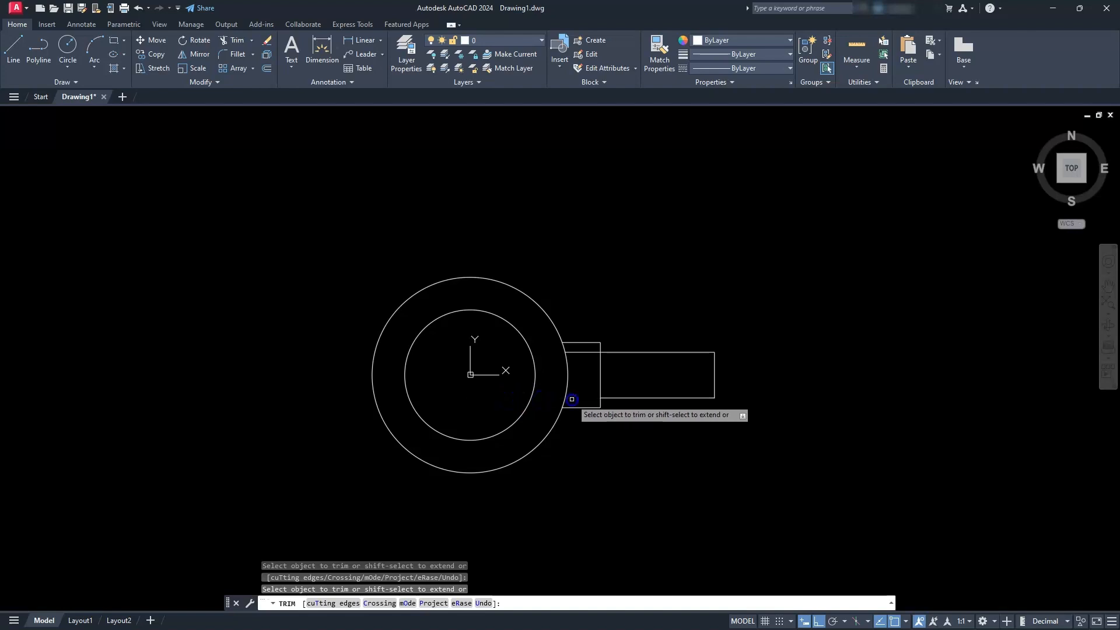
left_click(582, 353)
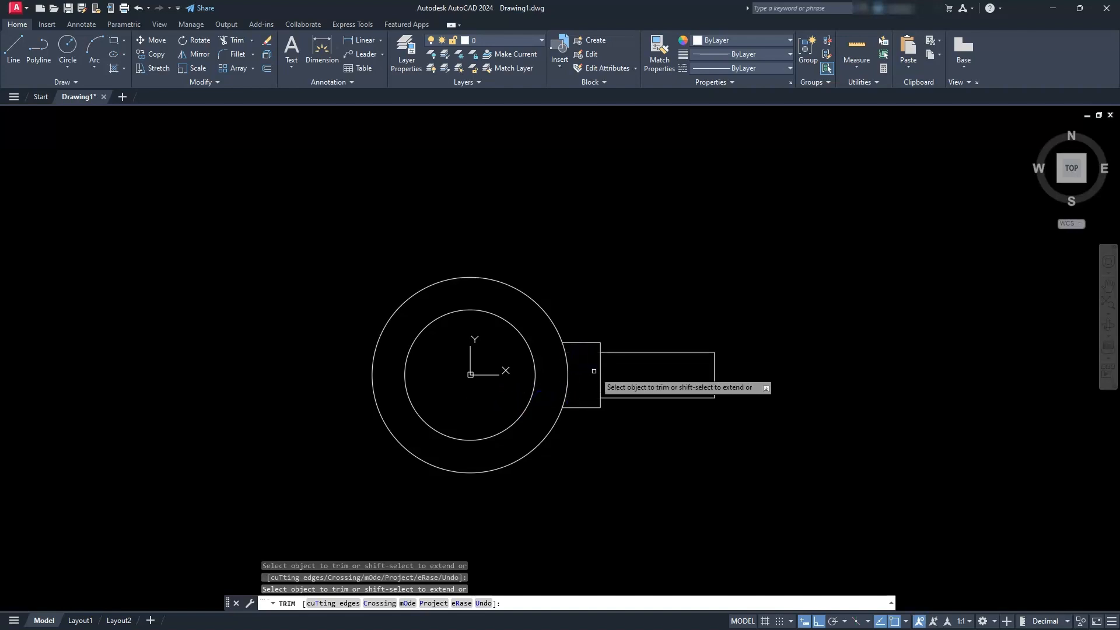
scroll(600, 375, "up", 4)
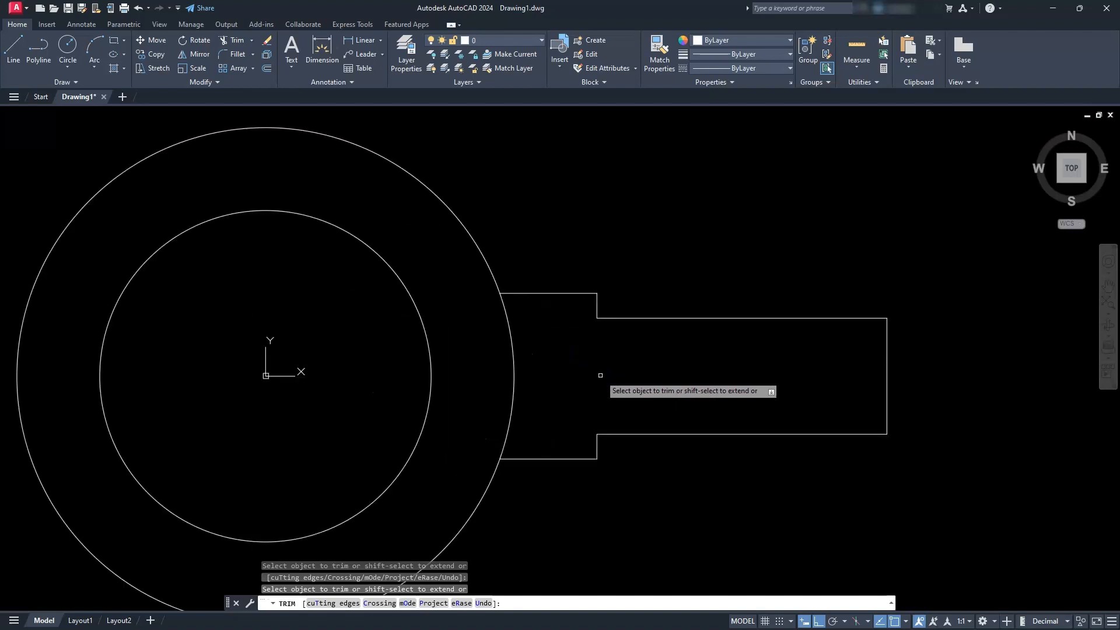
key("Escape")
key("Escape")
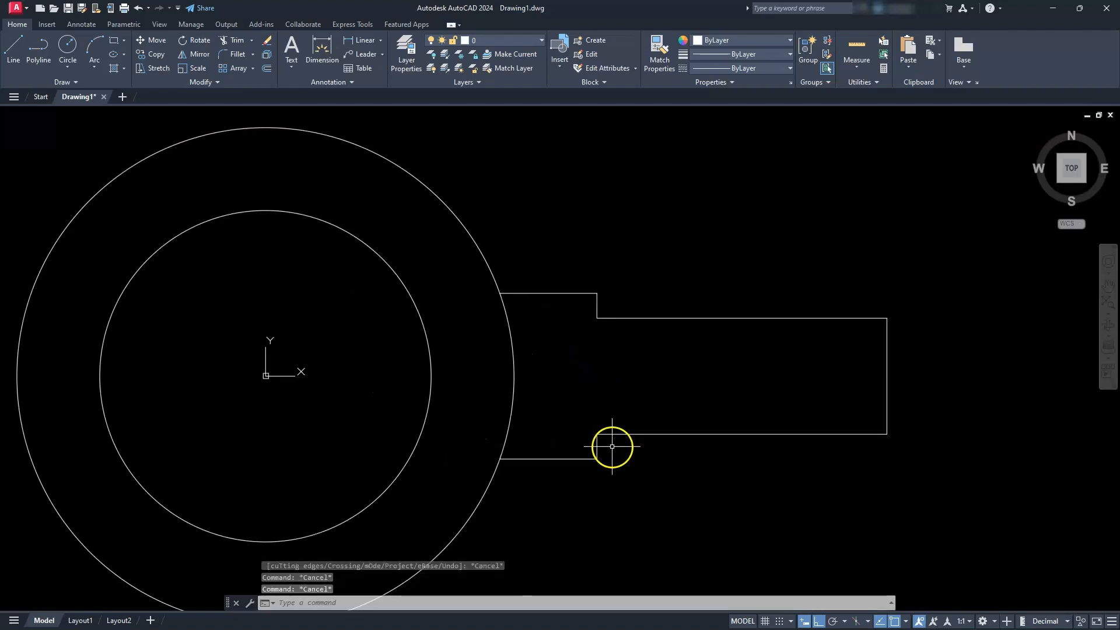
Step: Fillet the lower and upper inner corners where the narrow extension meets the tab with radius 2, using the Multiple option
left_click(236, 57)
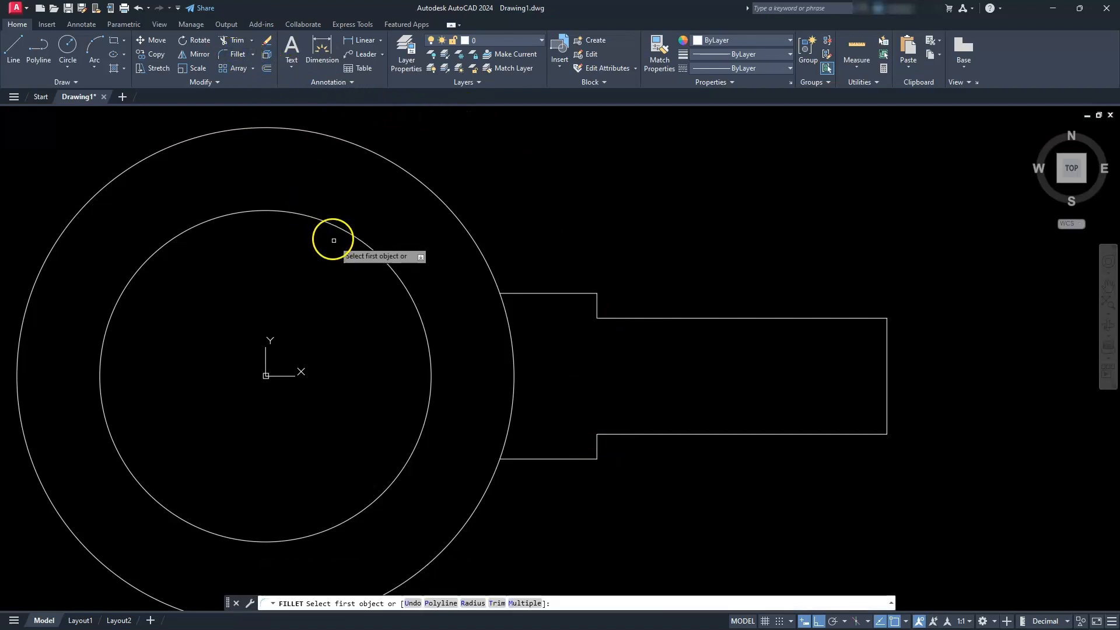
left_click(471, 603)
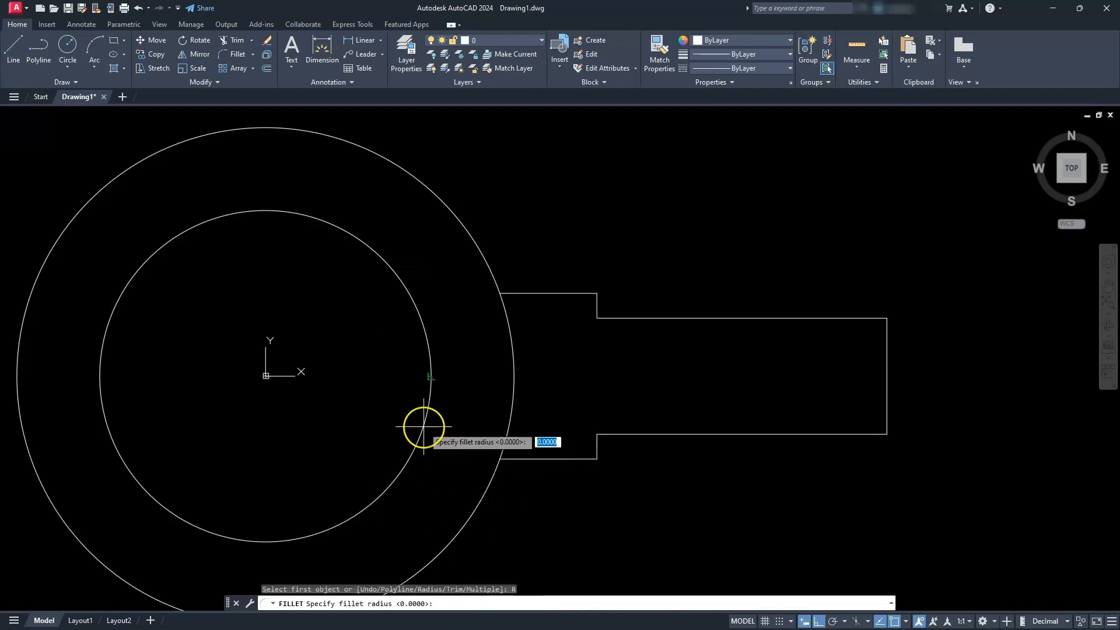
type("2")
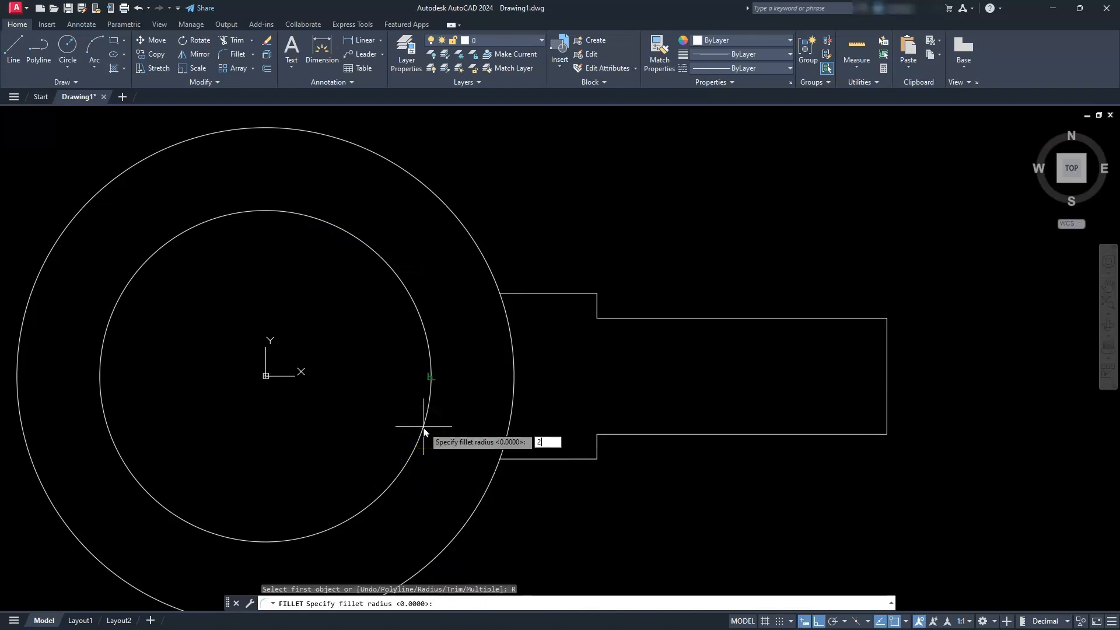
key("Return")
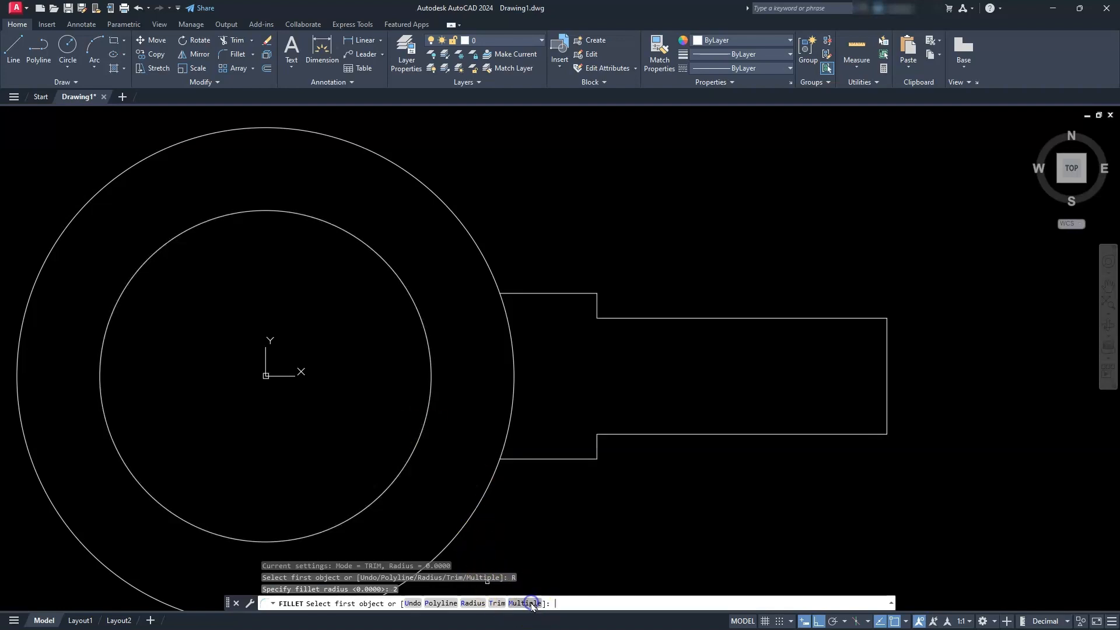
left_click(525, 603)
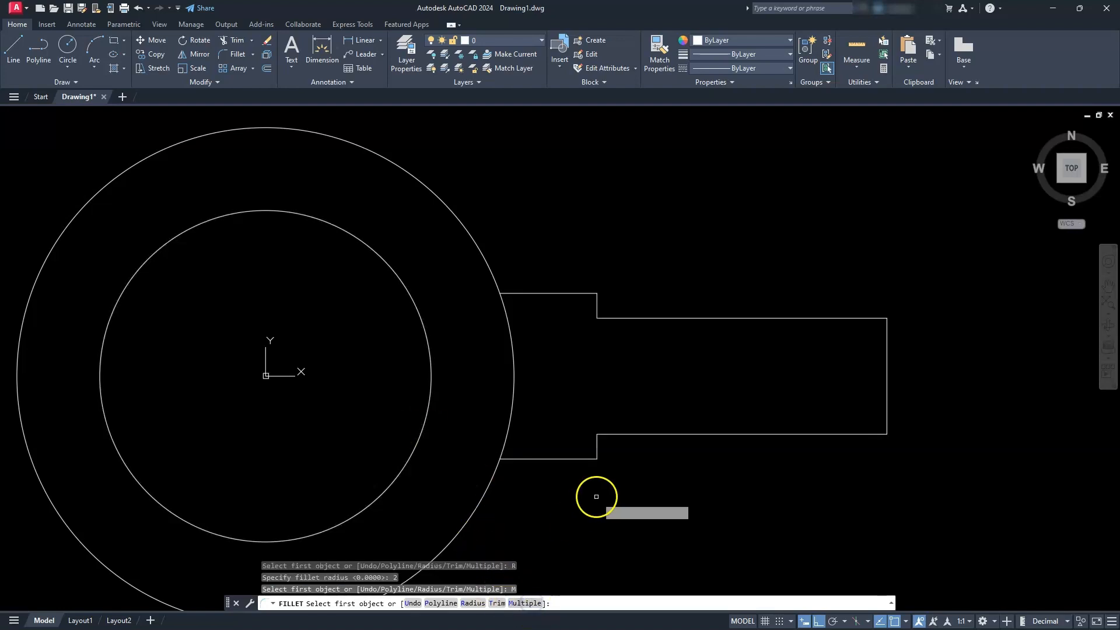
left_click(597, 445)
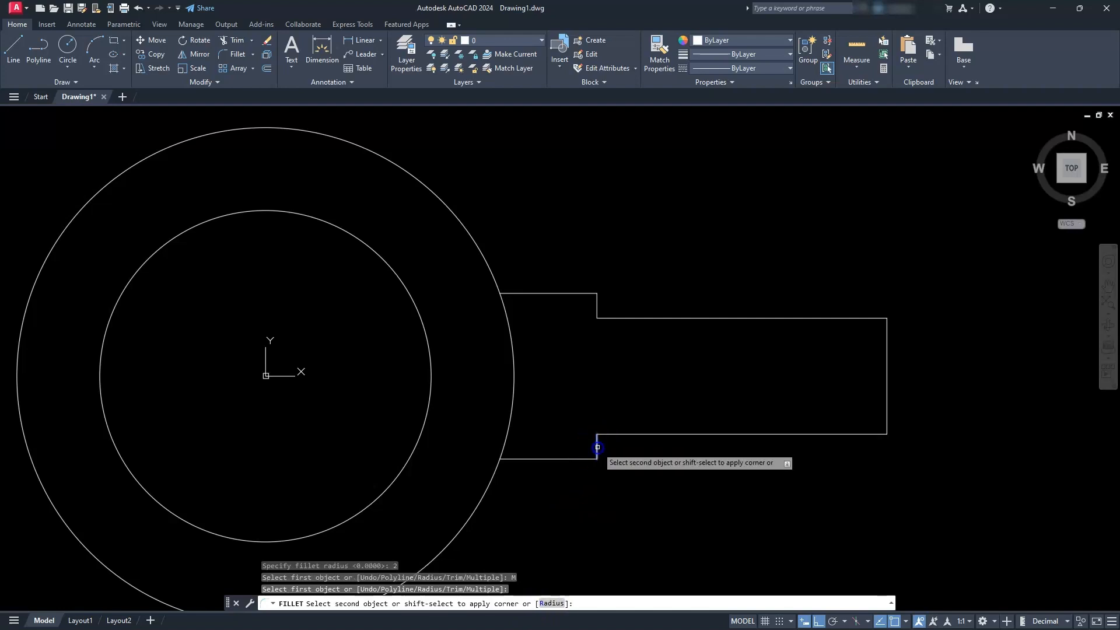
left_click(626, 436)
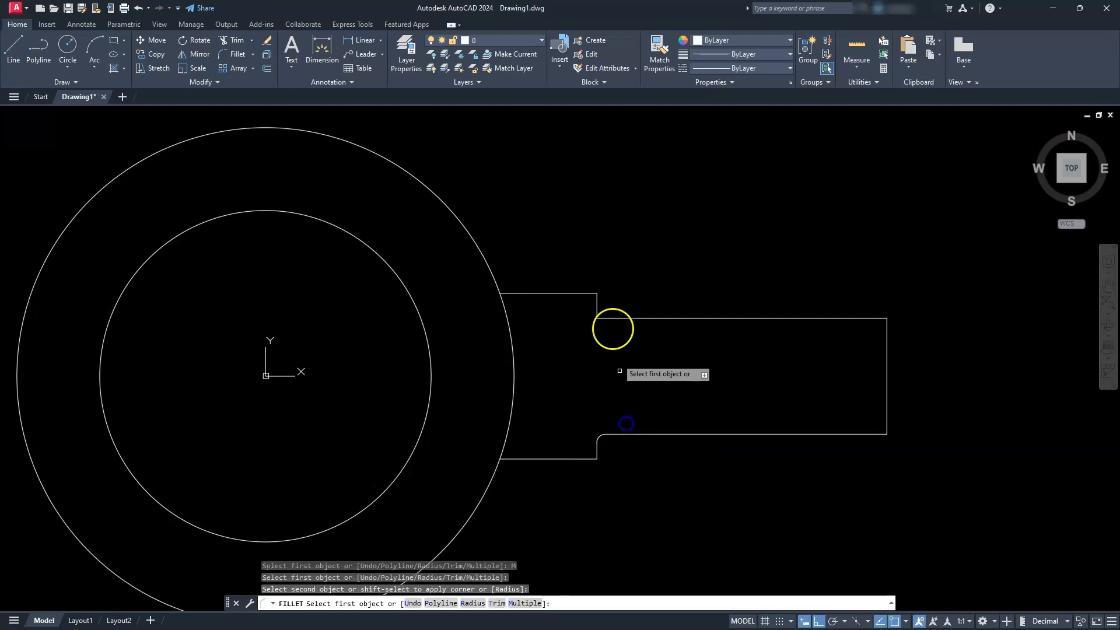
left_click(597, 304)
left_click(609, 318)
key("Escape")
key("Escape")
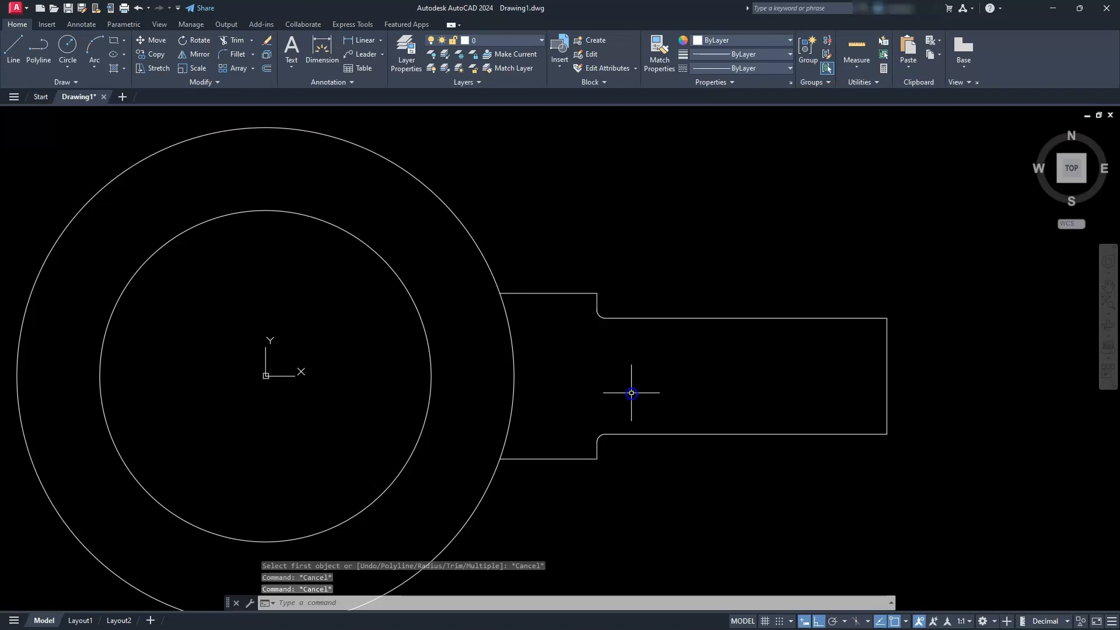
key("Escape")
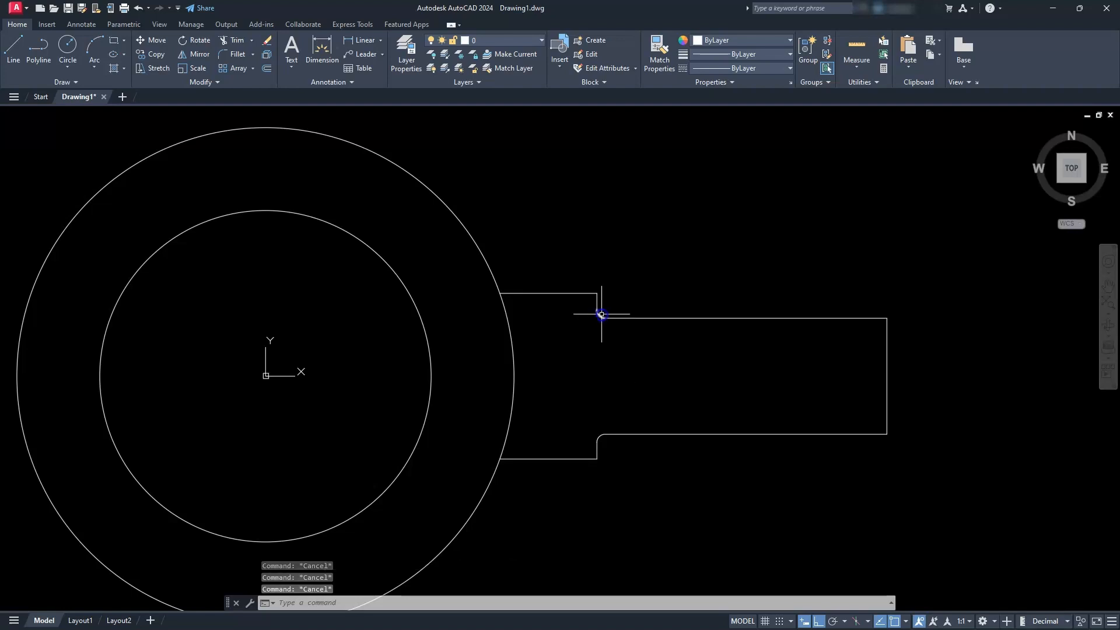
Step: Delete the two fillet arcs between the tab and the narrow extension
left_click(599, 314)
left_click(599, 439)
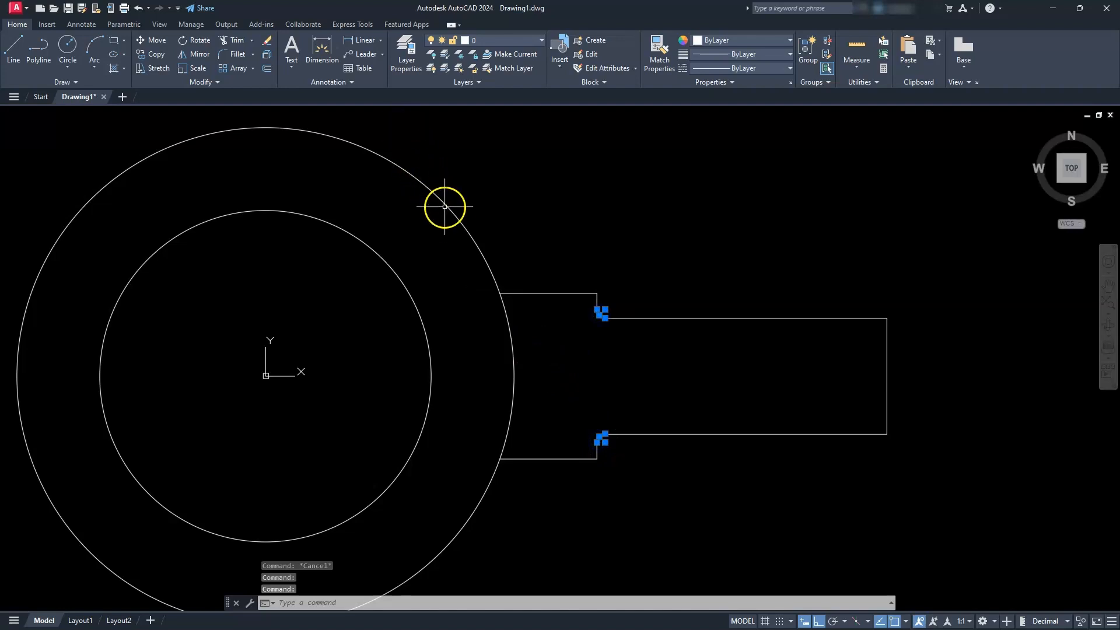
key("Delete")
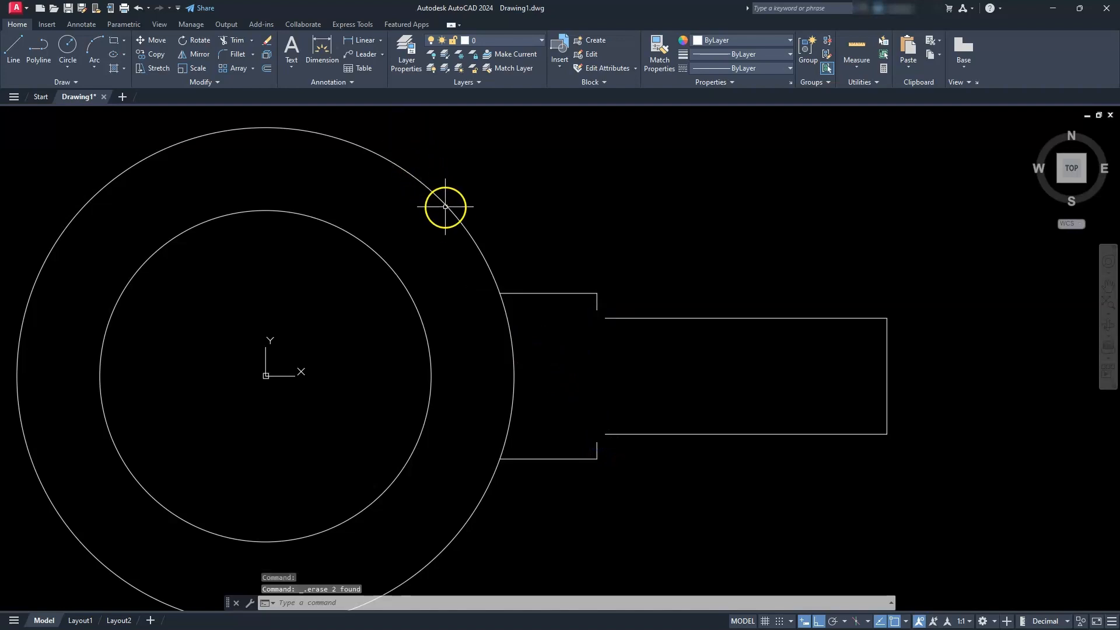
Step: Fillet the lower and upper inner corners between the tab and the narrow extension with radius 5, using the Multiple option
left_click(238, 54)
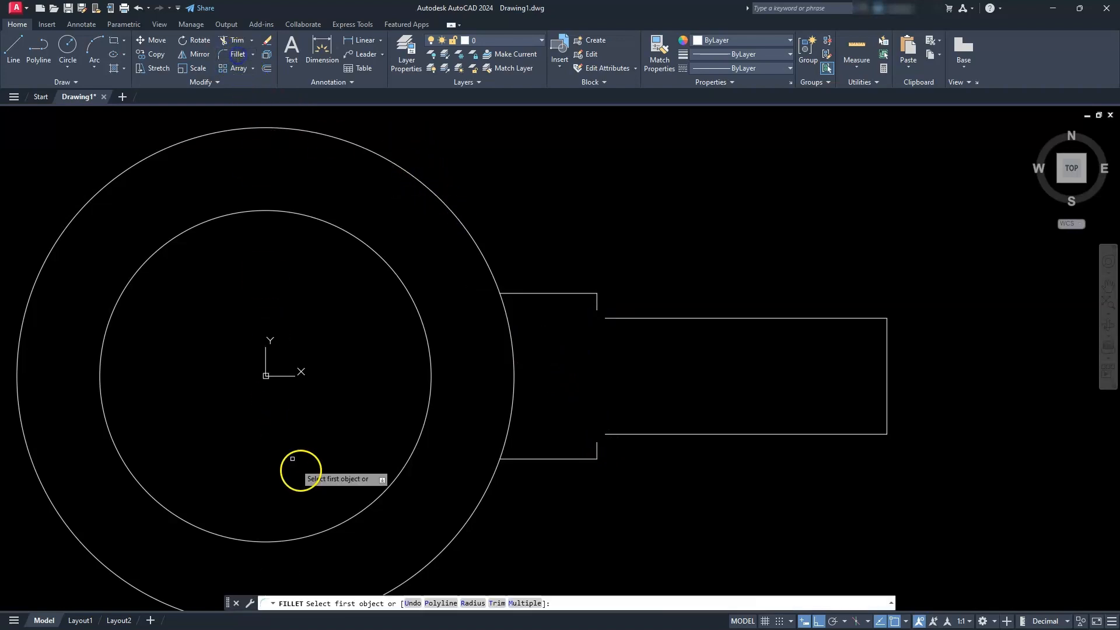
left_click(466, 604)
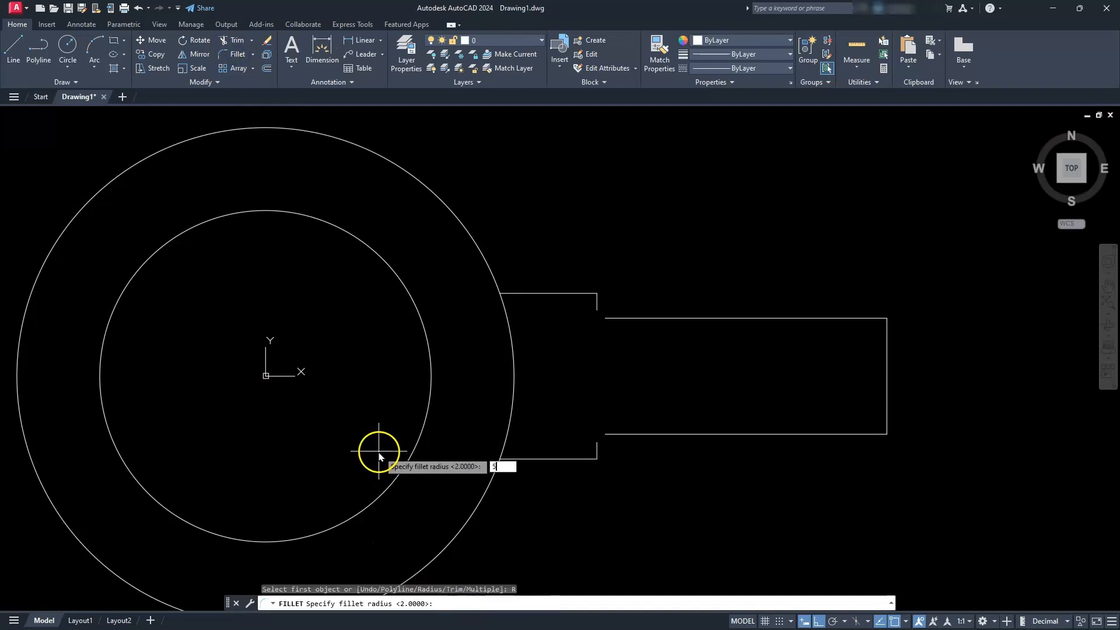
key("Return")
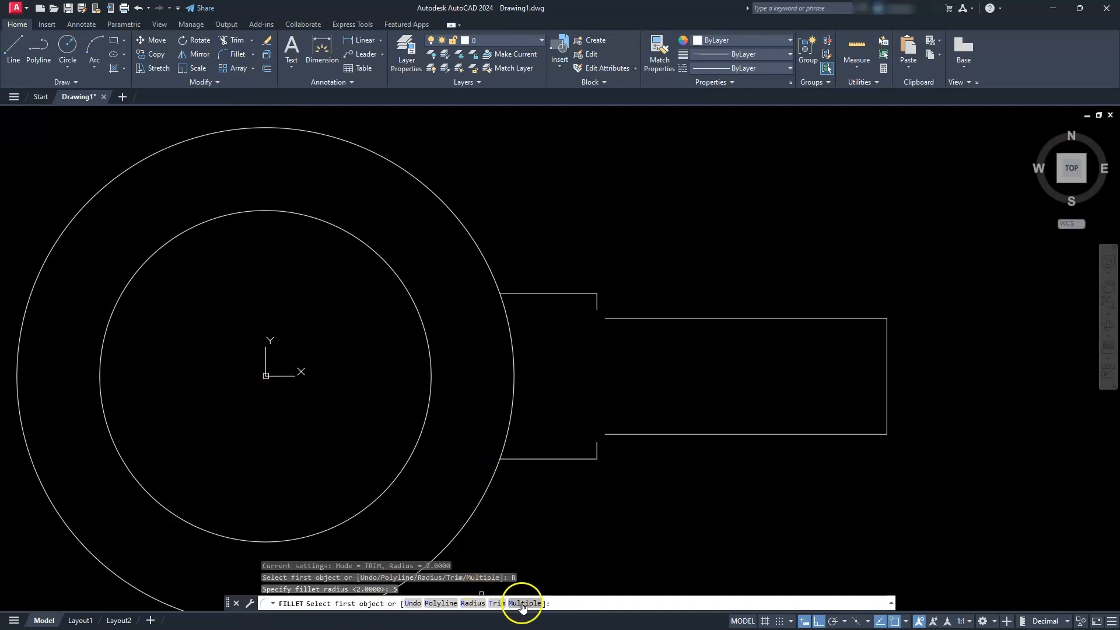
left_click(525, 603)
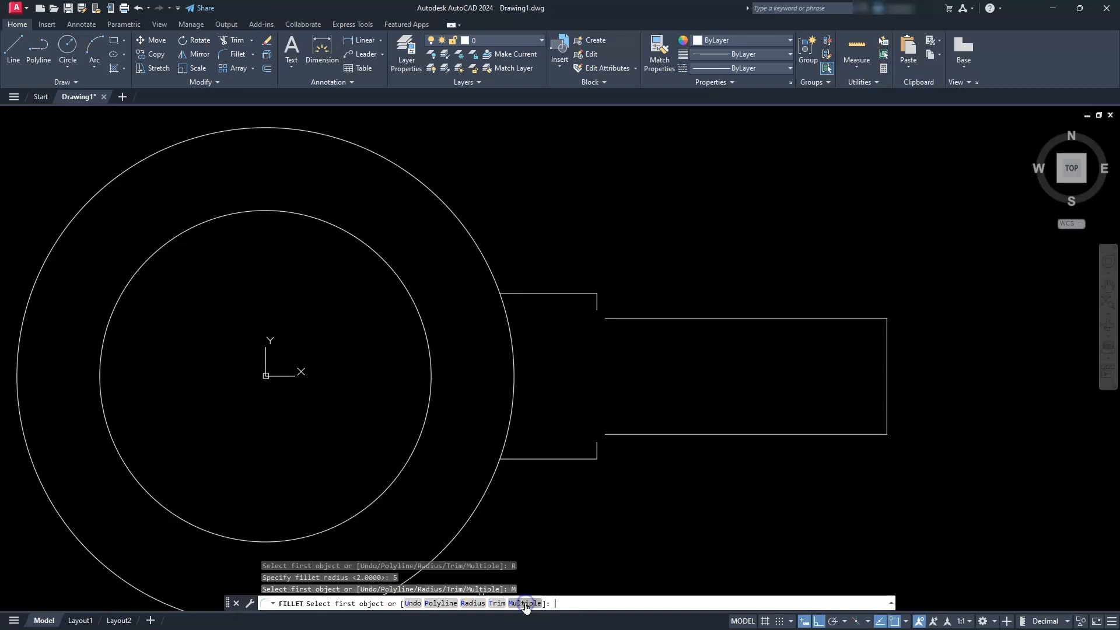
left_click(596, 452)
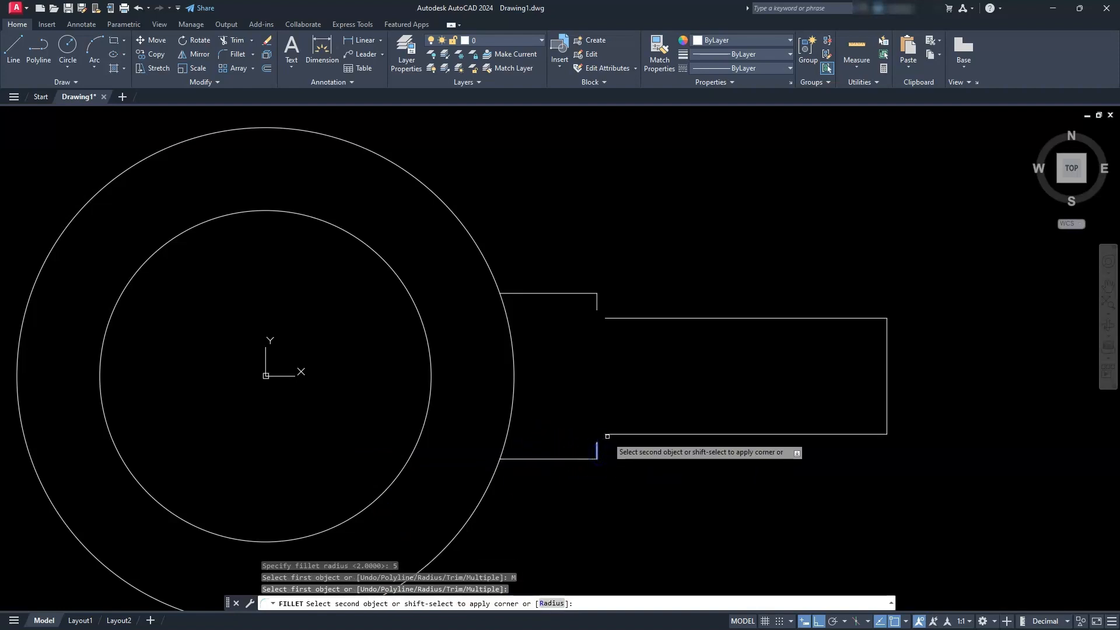
left_click(610, 435)
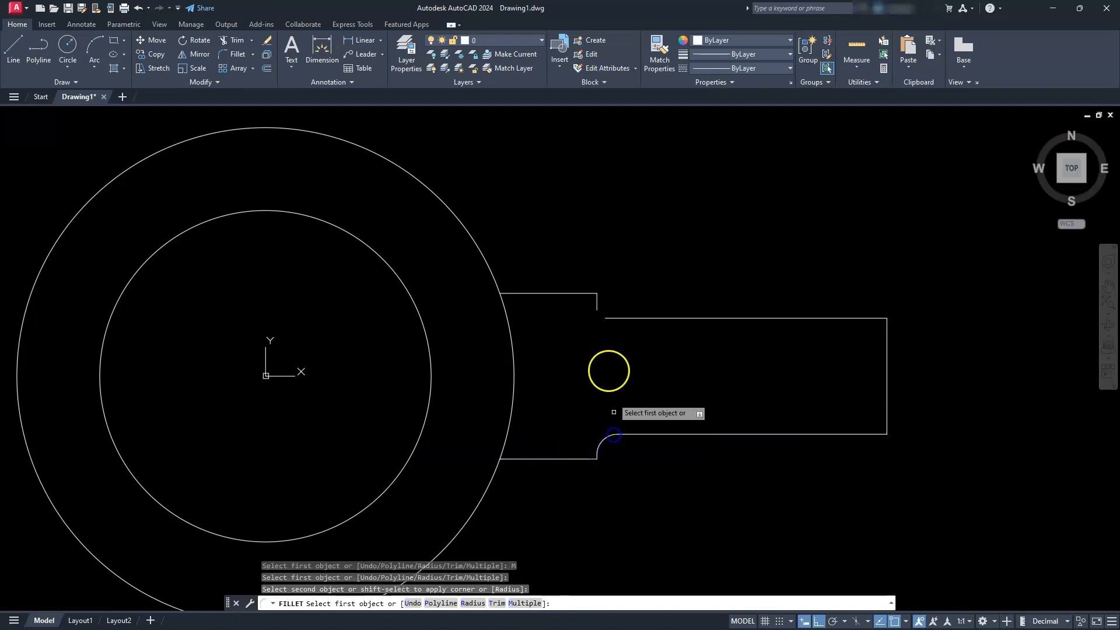
left_click(596, 302)
left_click(612, 319)
key("Escape")
key("Escape")
key("Escape")
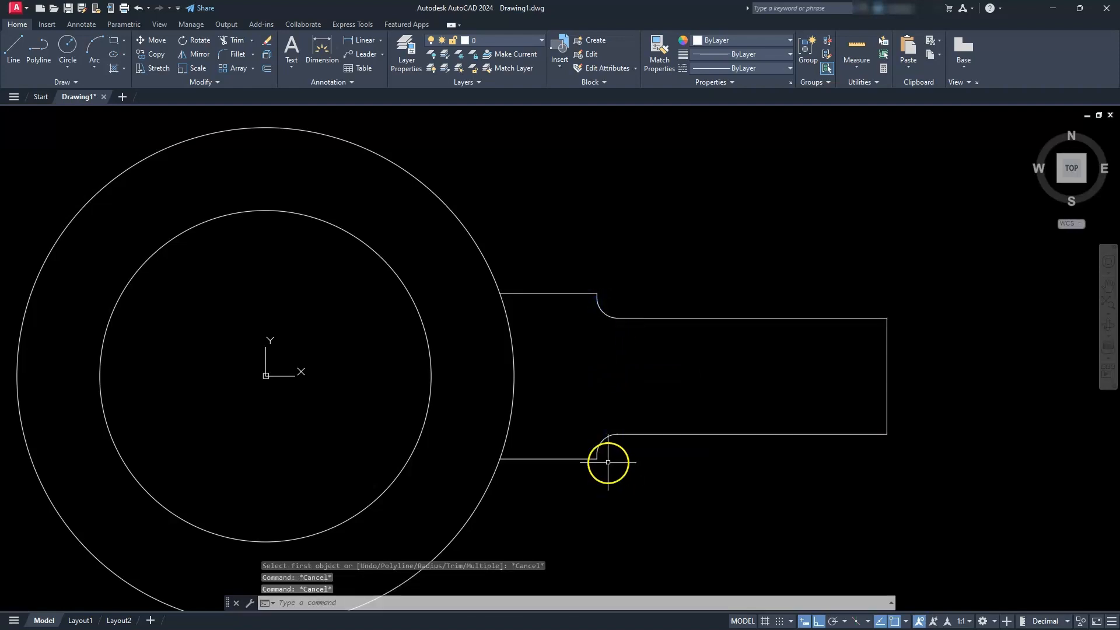
Step: Join the two short vertical segments at the tab's outer end into one continuous line
scroll(607, 462, "up", 8)
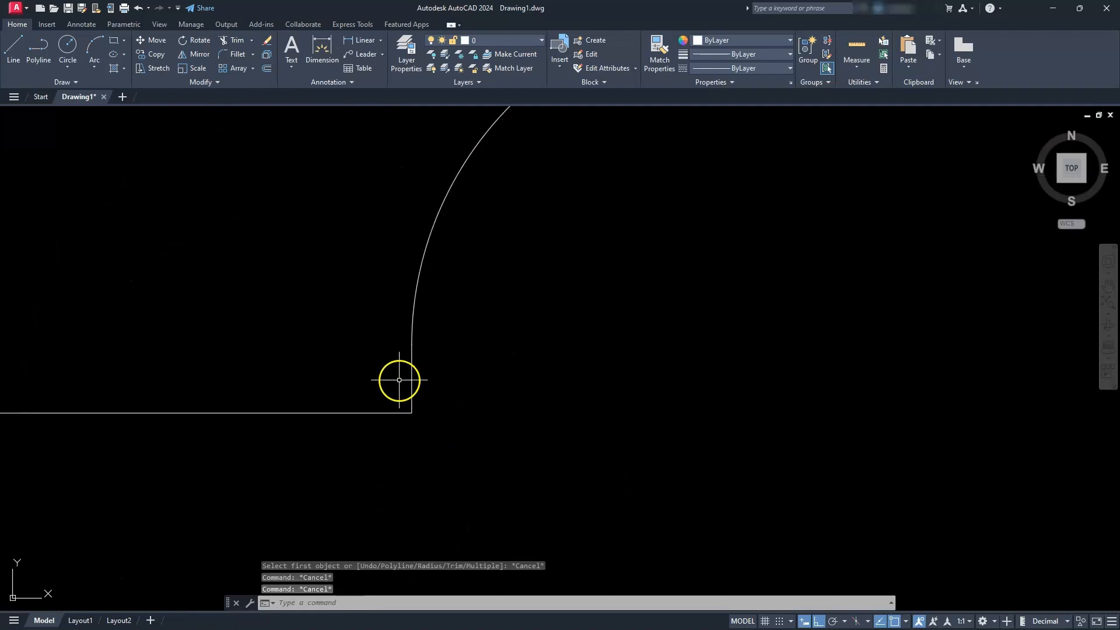
left_click(412, 384)
scroll(459, 378, "down", 10)
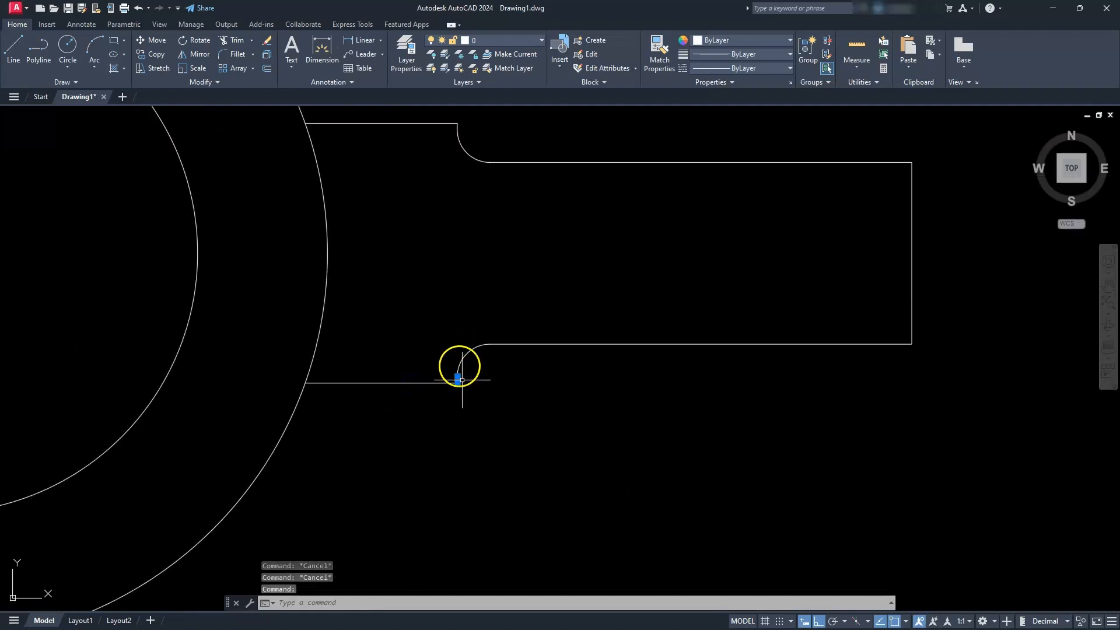
scroll(432, 169, "up", 10)
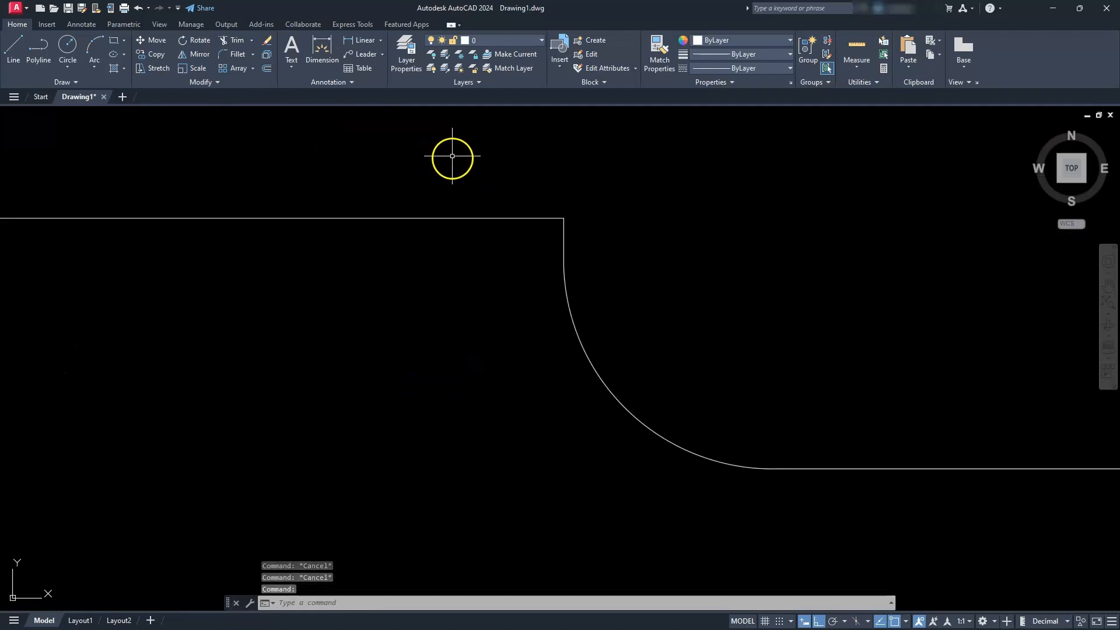
left_click(566, 233)
scroll(565, 234, "down", 10)
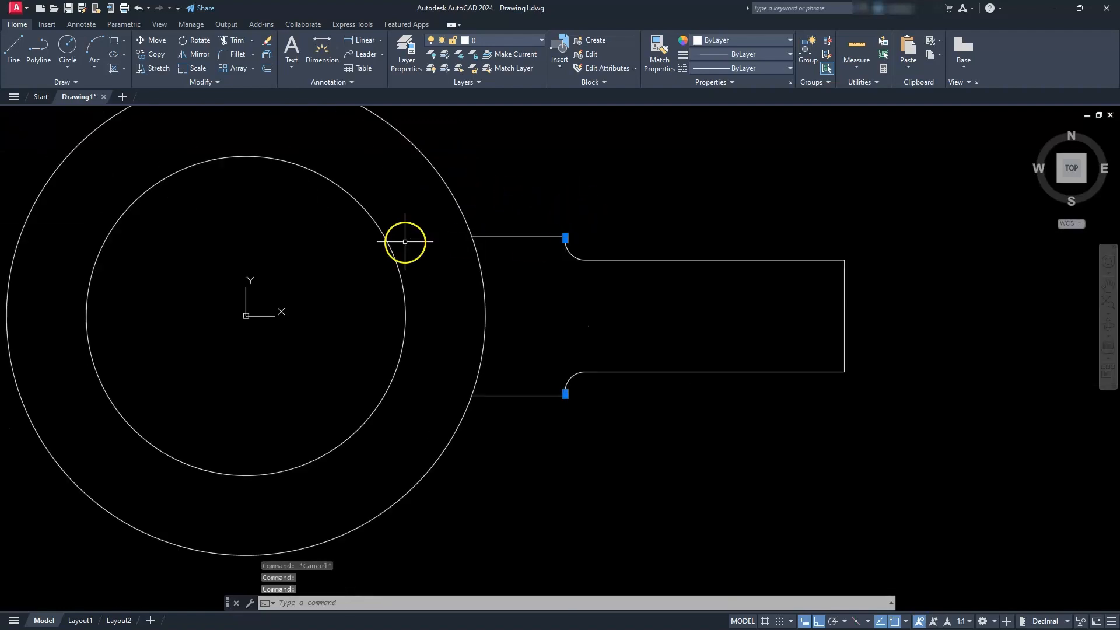
left_click(216, 83)
left_click(154, 98)
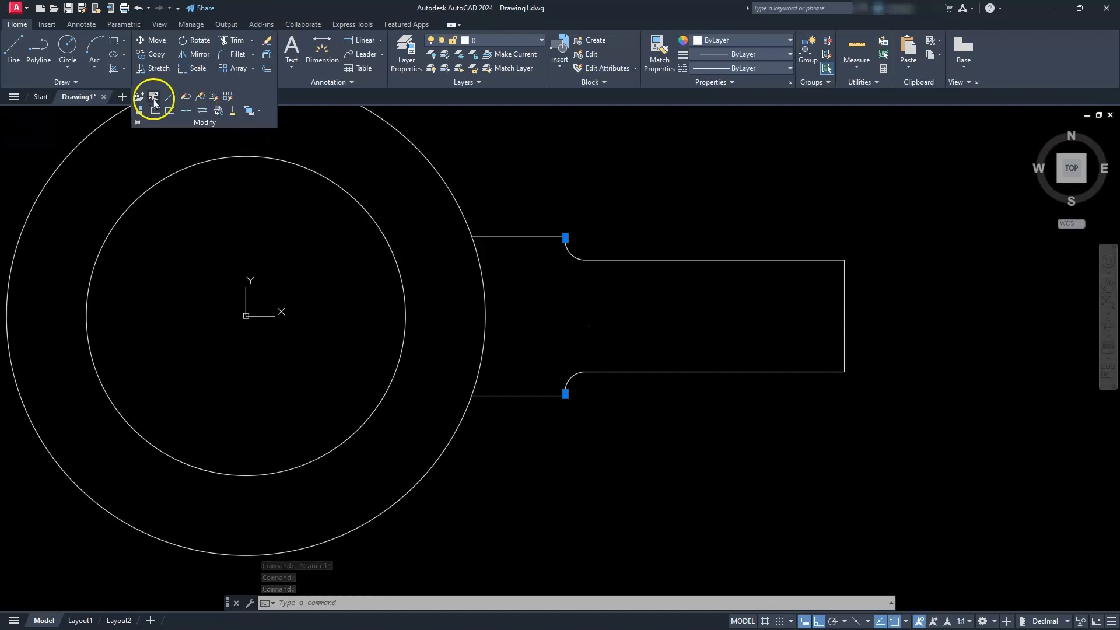
left_click(186, 110)
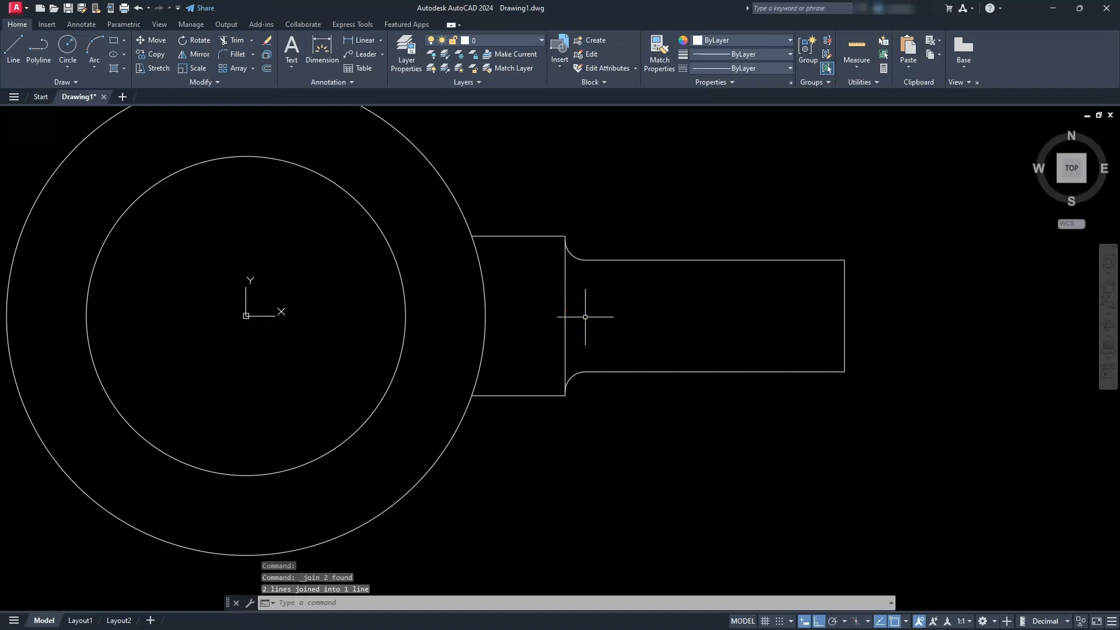
key("Escape")
key("Escape")
Step: Draw a 50-unit horizontal line from the origin 0,0 toward the side opposite the handle
mouse_move(347, 331)
middle_mouse_down()
mouse_move(480, 362)
mouse_move(693, 321)
middle_mouse_up()
scroll(673, 331, "down", 2)
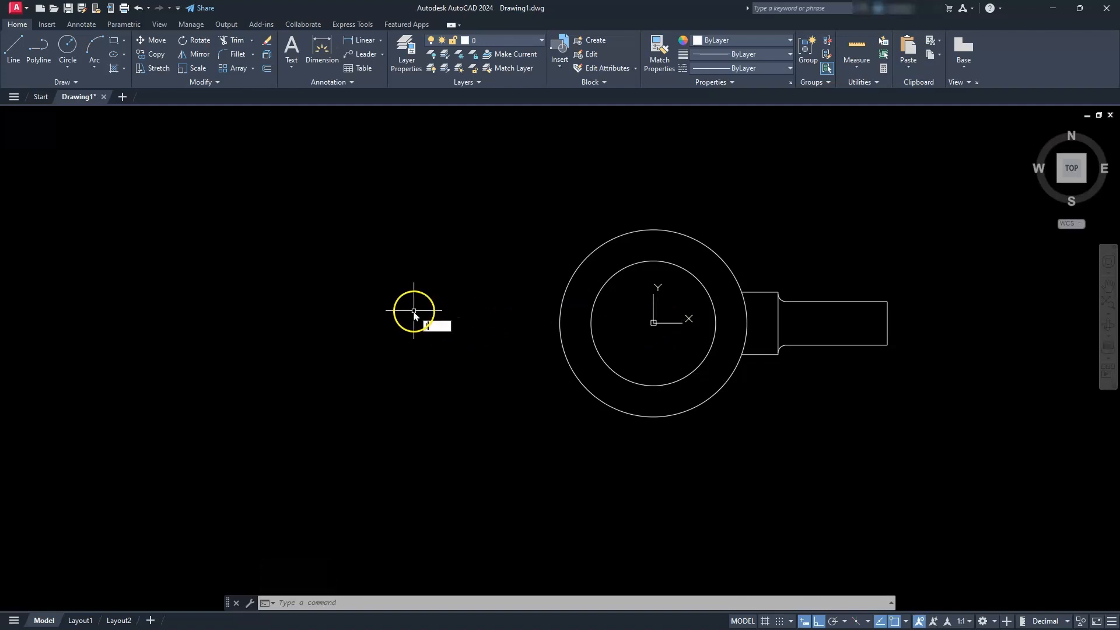
key("Return")
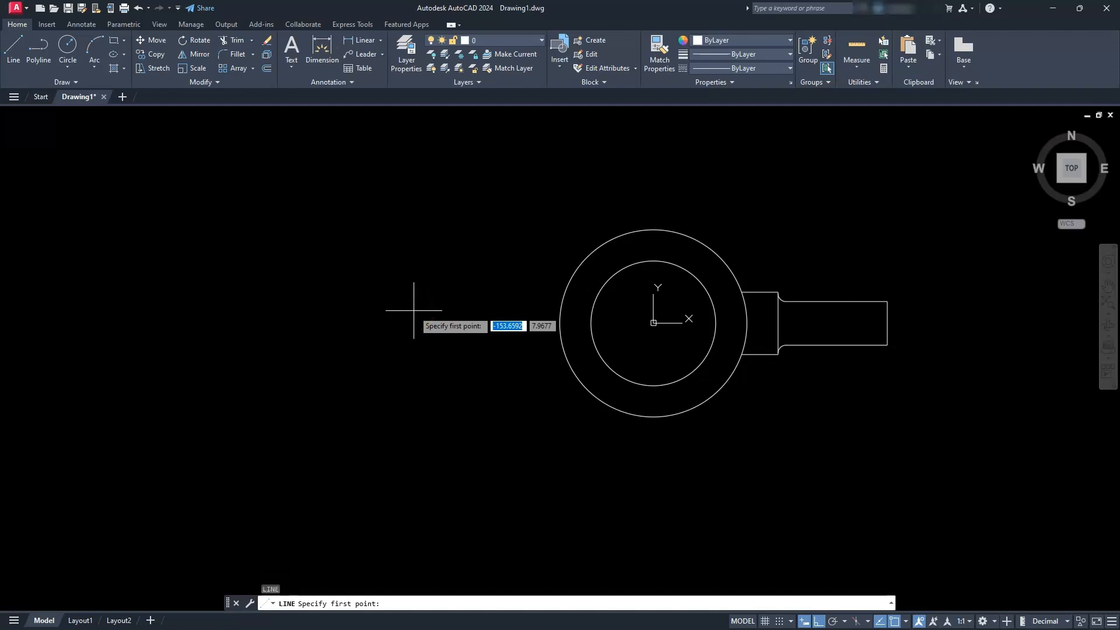
key("Return")
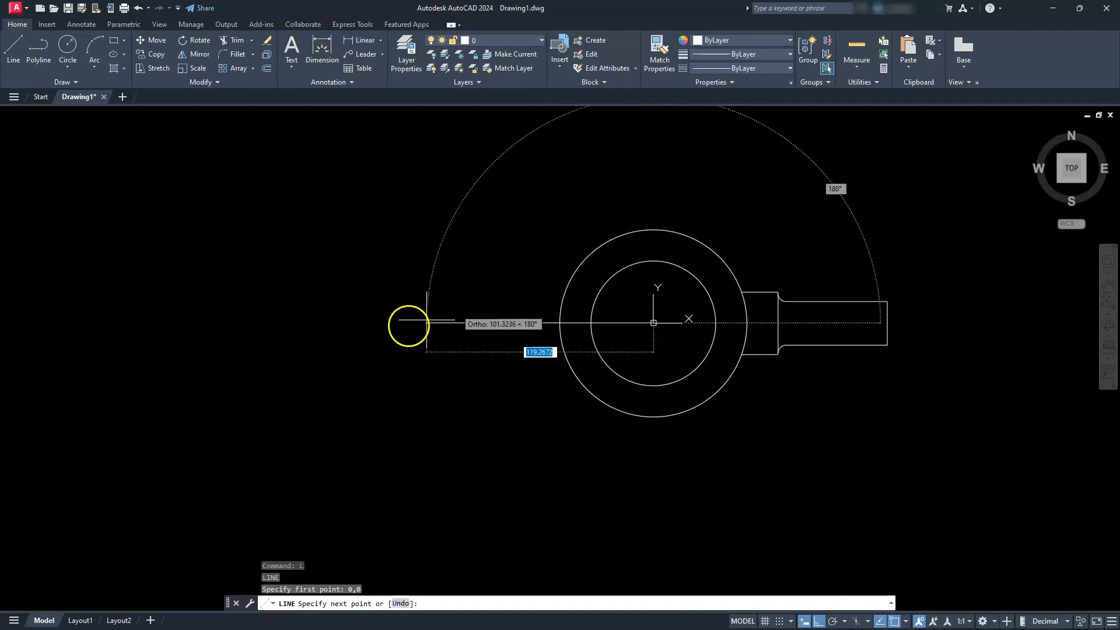
type("50")
key("Return")
key("Escape")
key("Escape")
key("Escape")
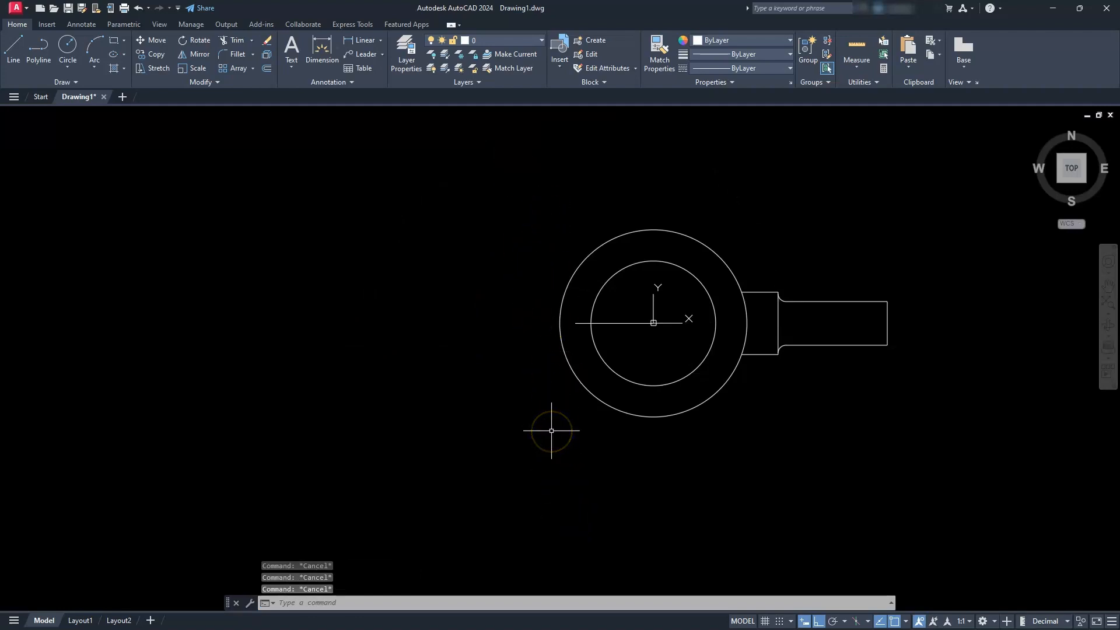
Step: Draw a 140-unit vertical line in the empty space beside the circles, opposite the handle
left_click(14, 47)
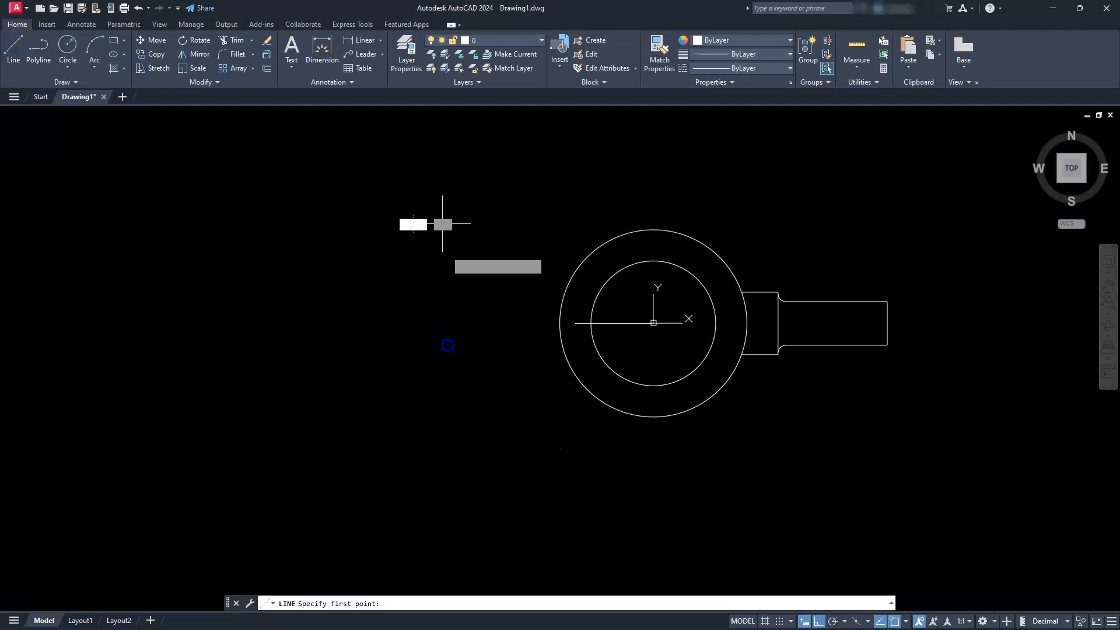
left_click(442, 224)
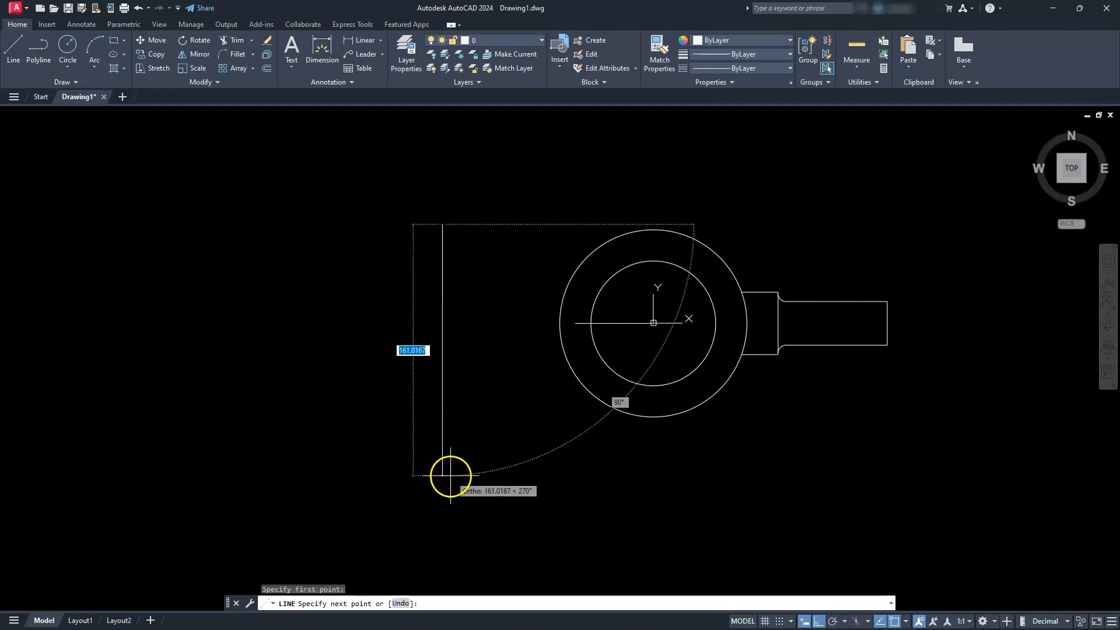
key("Return")
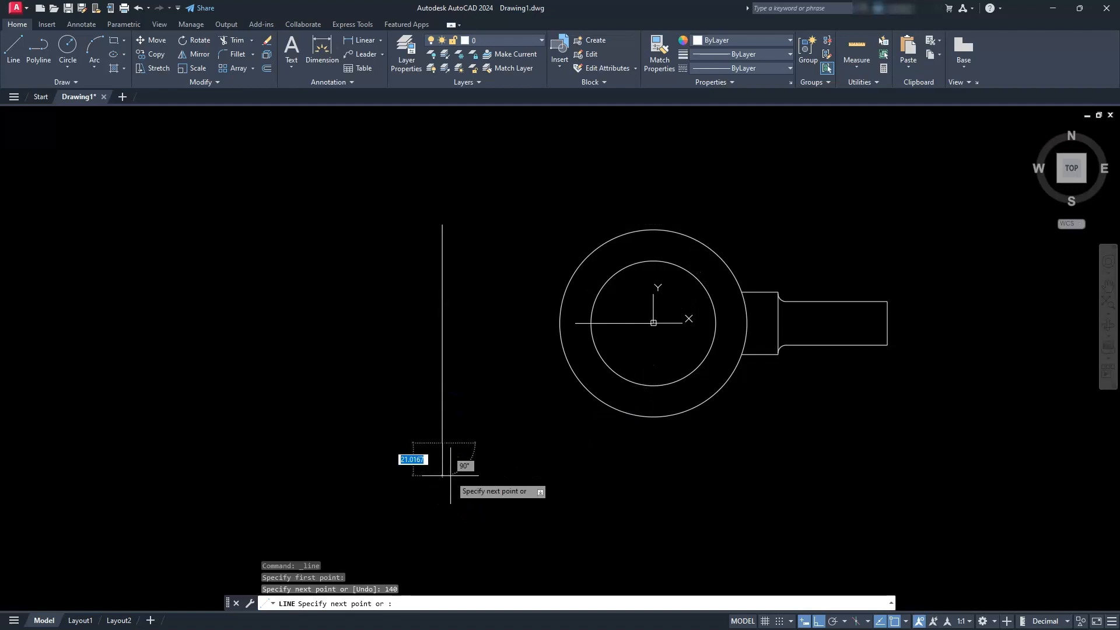
key("Escape")
key("Escape")
key("Escape")
Step: Move the vertical line by its midpoint onto the outer endpoint of the 50-unit horizontal line
left_click(440, 384)
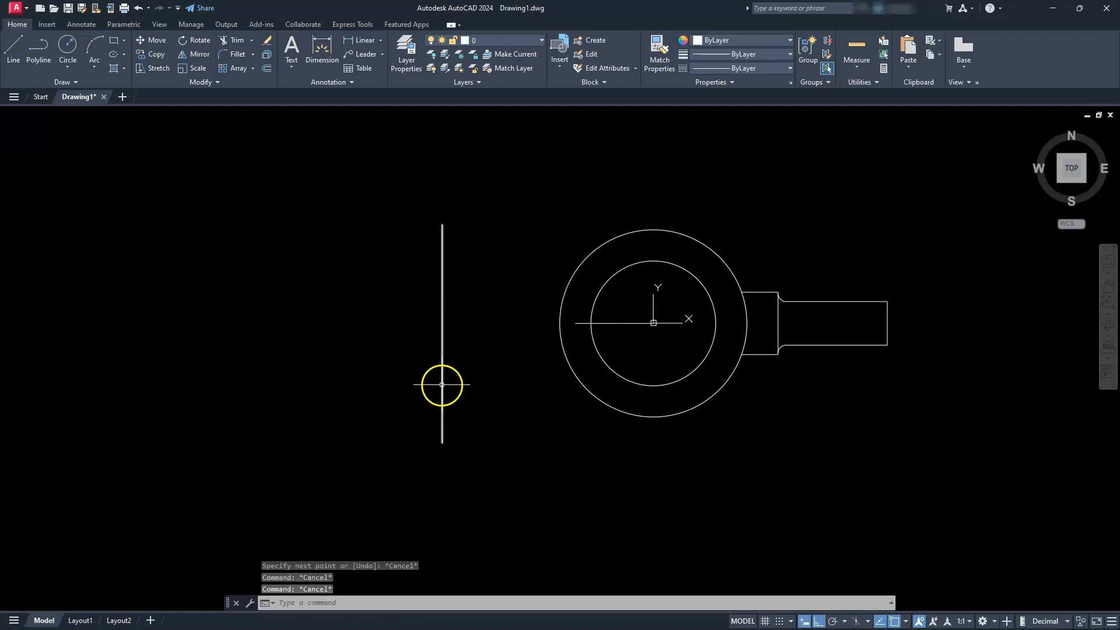
left_click(441, 384)
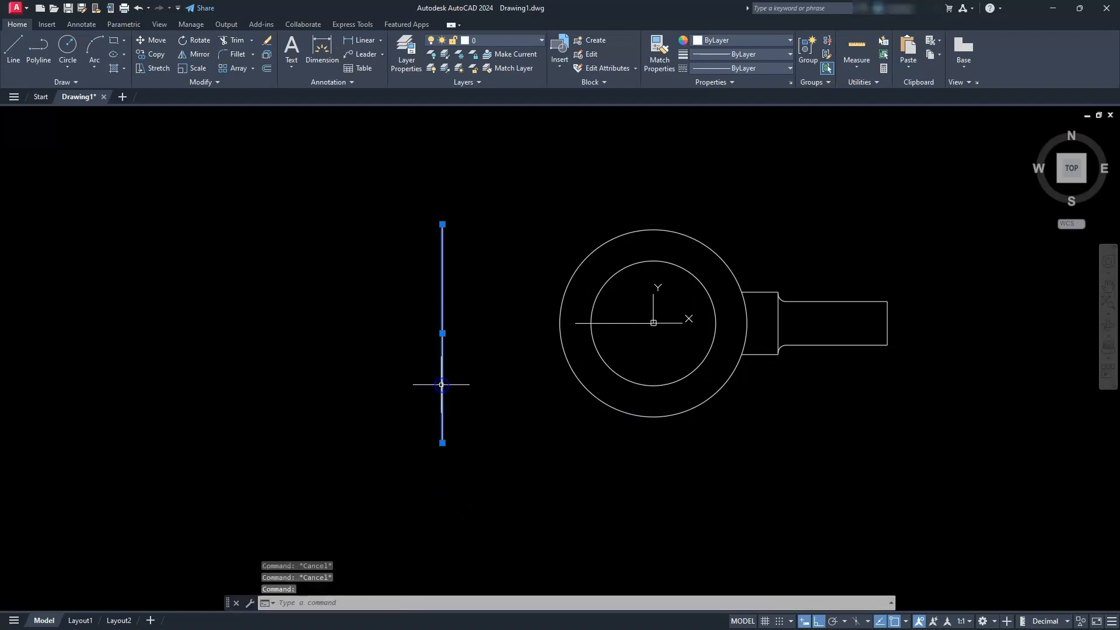
left_click(442, 333)
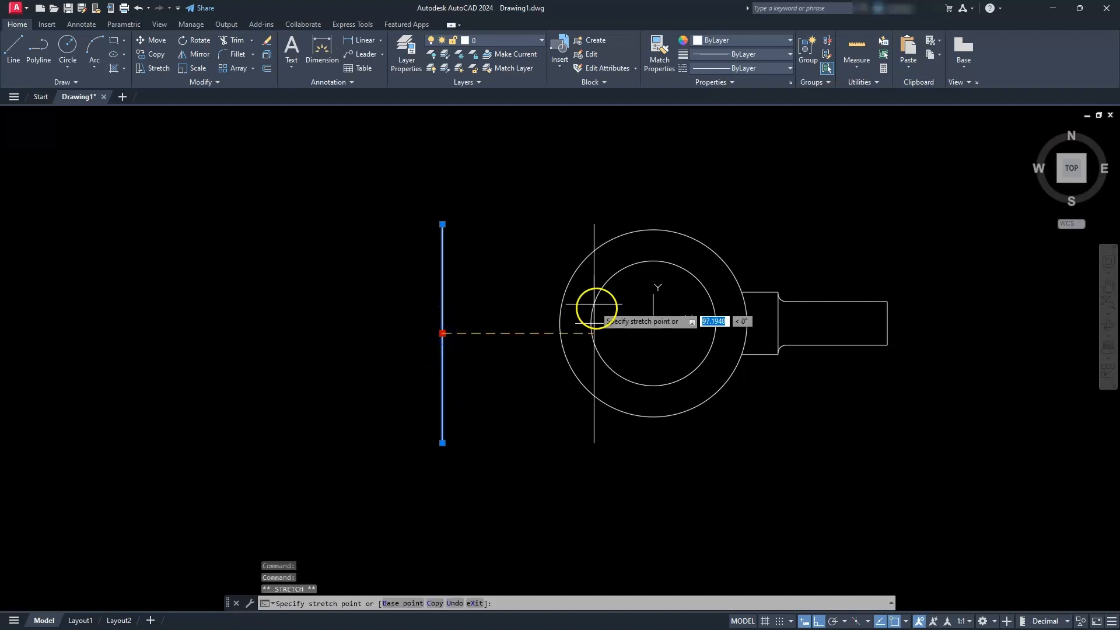
left_click(574, 322)
key("Escape")
key("Escape")
key("Escape")
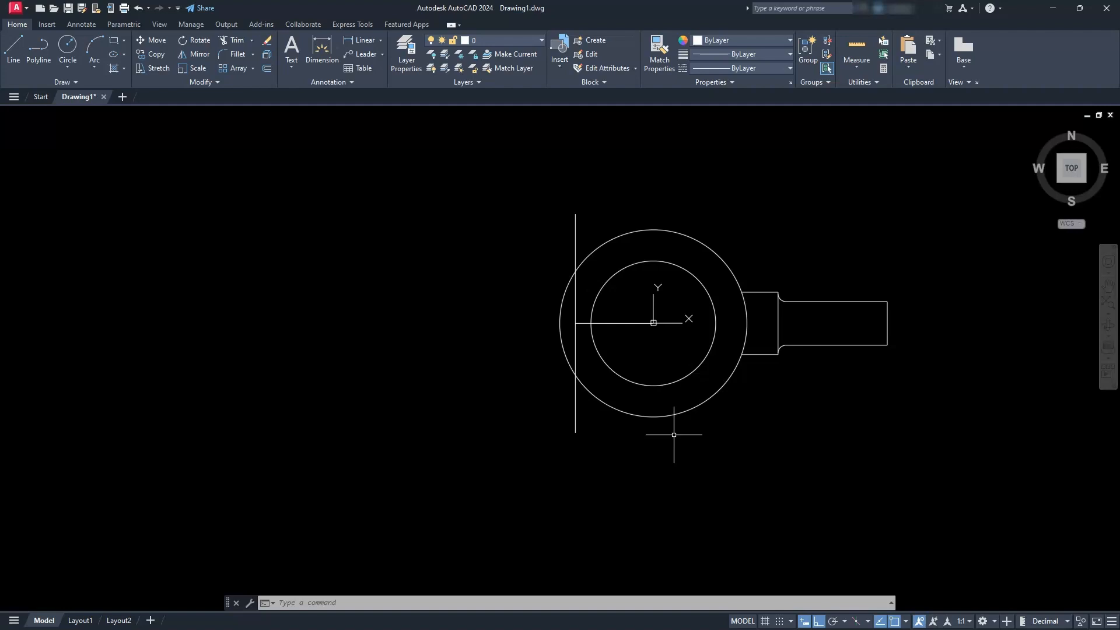
Step: Offset the 140-unit vertical line by 35 to both sides
left_click(266, 68)
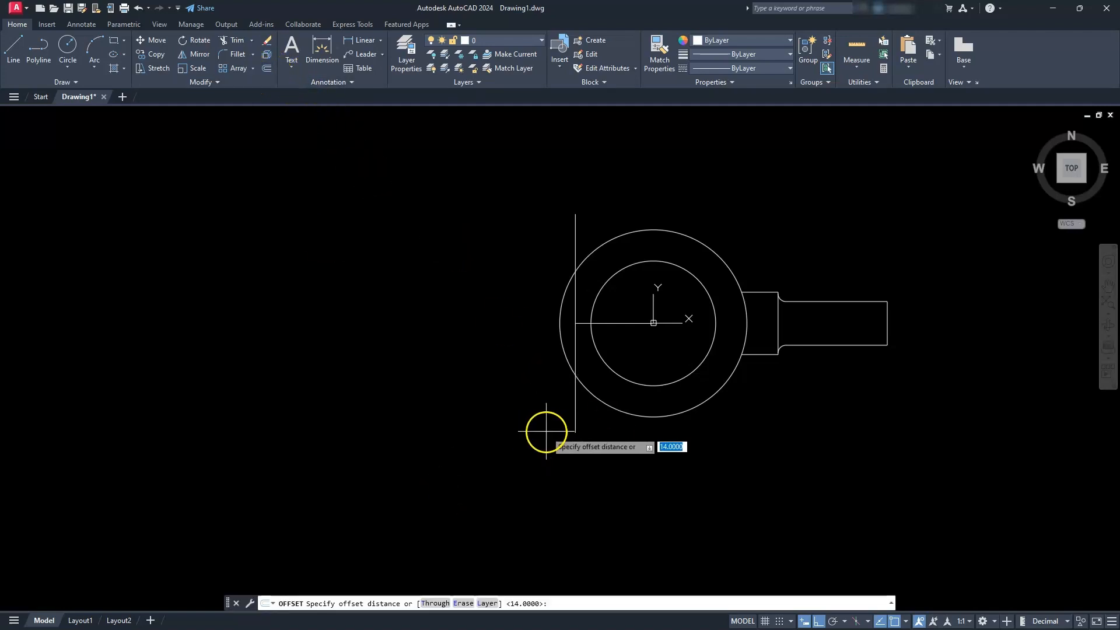
key("Return")
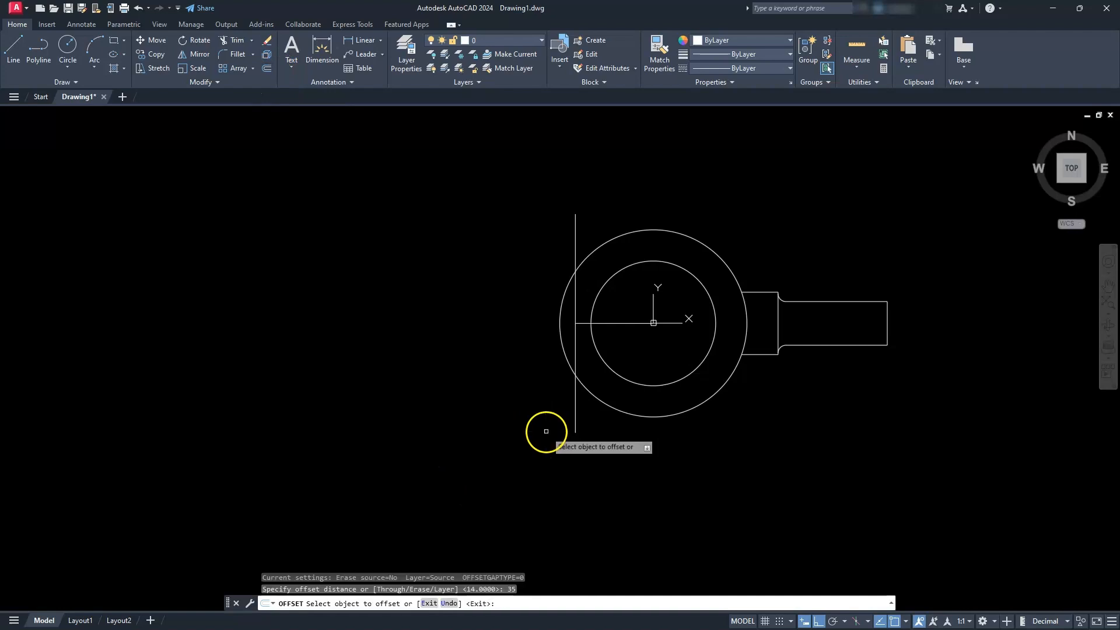
left_click(575, 257)
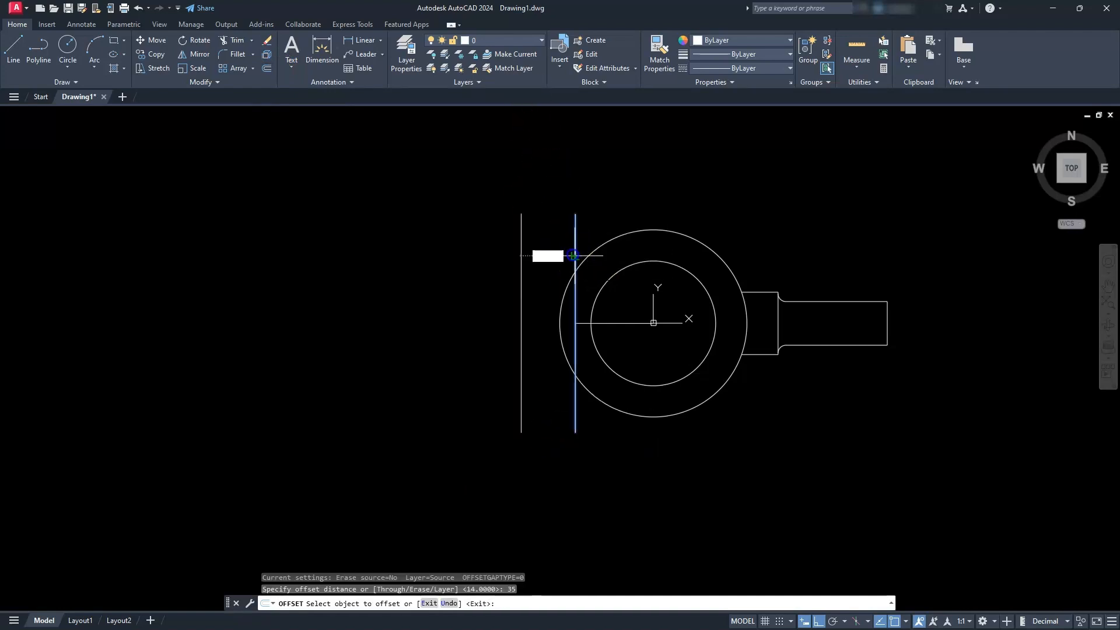
left_click(535, 250)
left_click(575, 236)
left_click(628, 160)
key("Escape")
key("Escape")
key("Escape")
key("Escape")
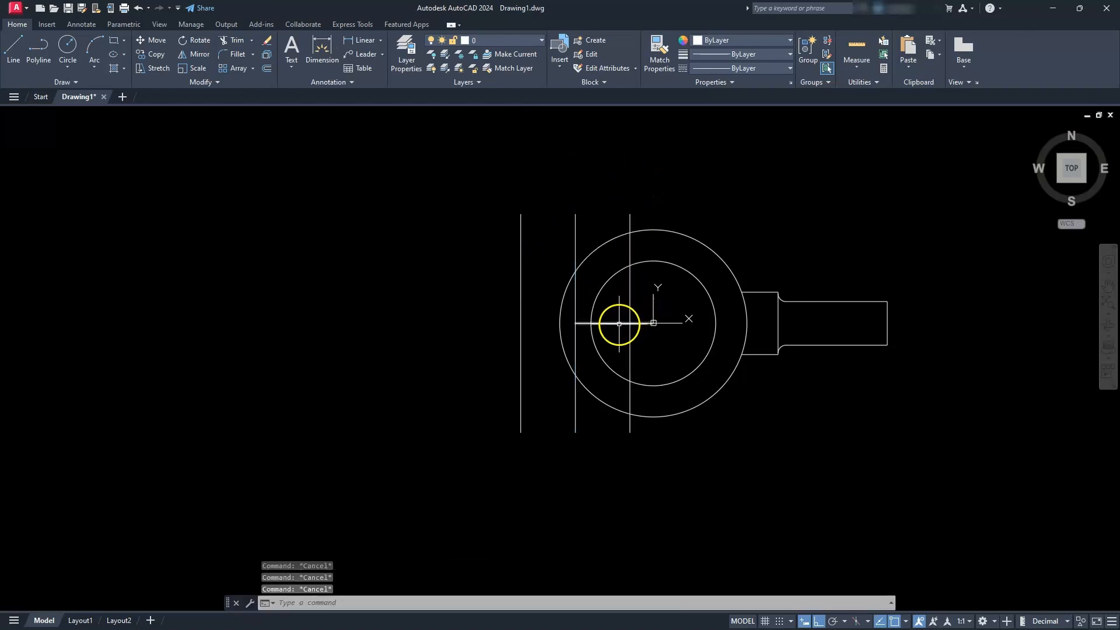
Step: Draw a horizontal line connecting the upper ends of the two offset vertical lines
type("l")
key("Return")
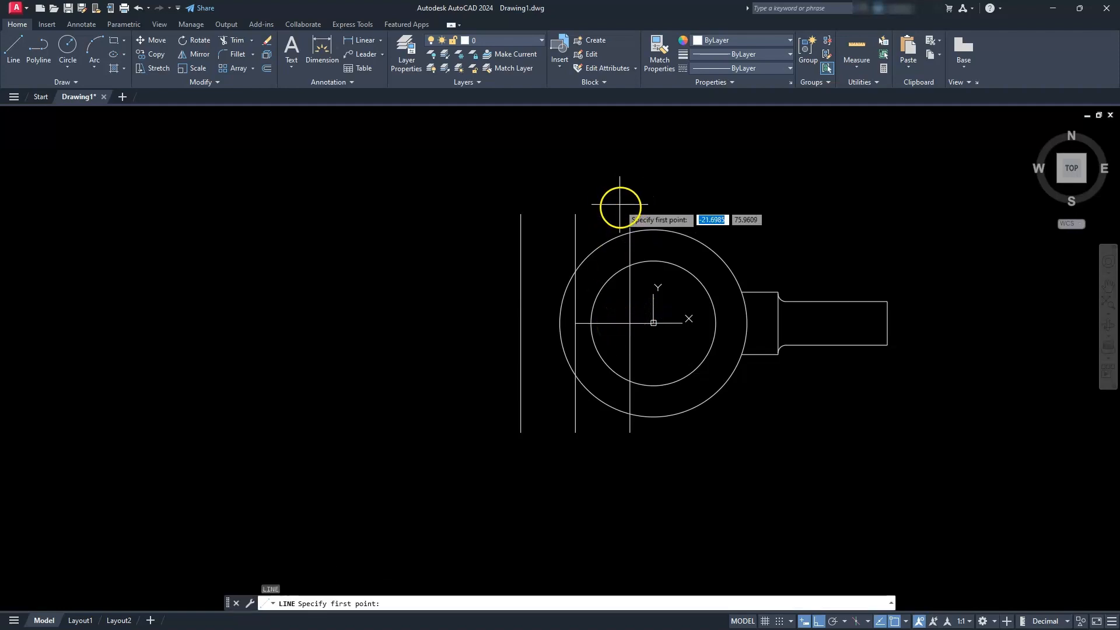
left_click(628, 214)
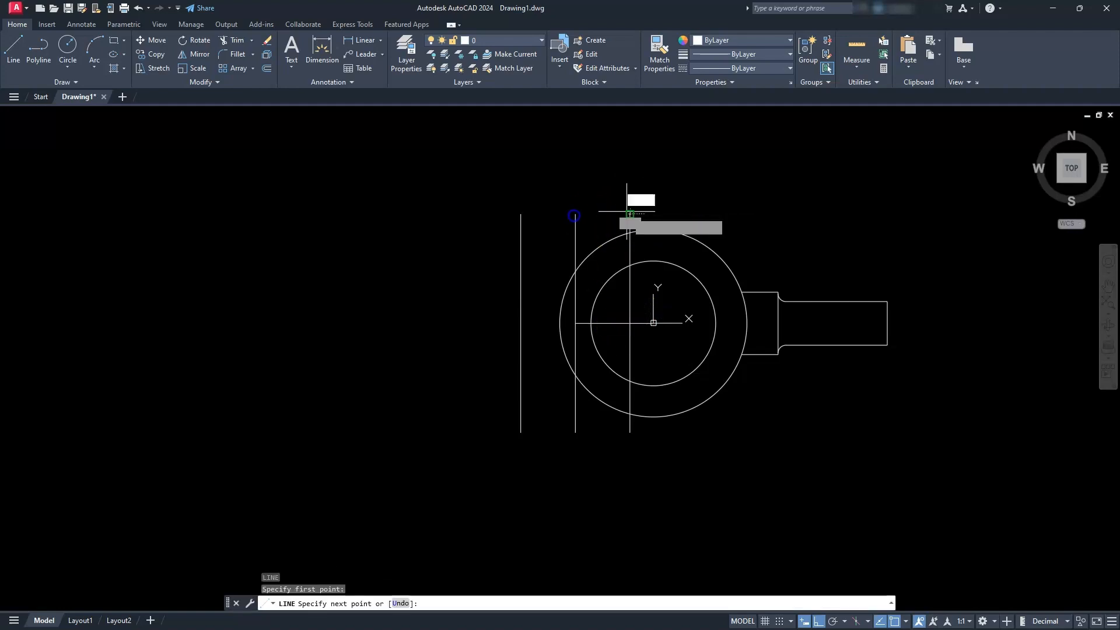
left_click(517, 215)
key("Escape")
Step: Draw a horizontal line connecting the lower ends of the two offset vertical lines to close the rectangle
type("l")
key("Return")
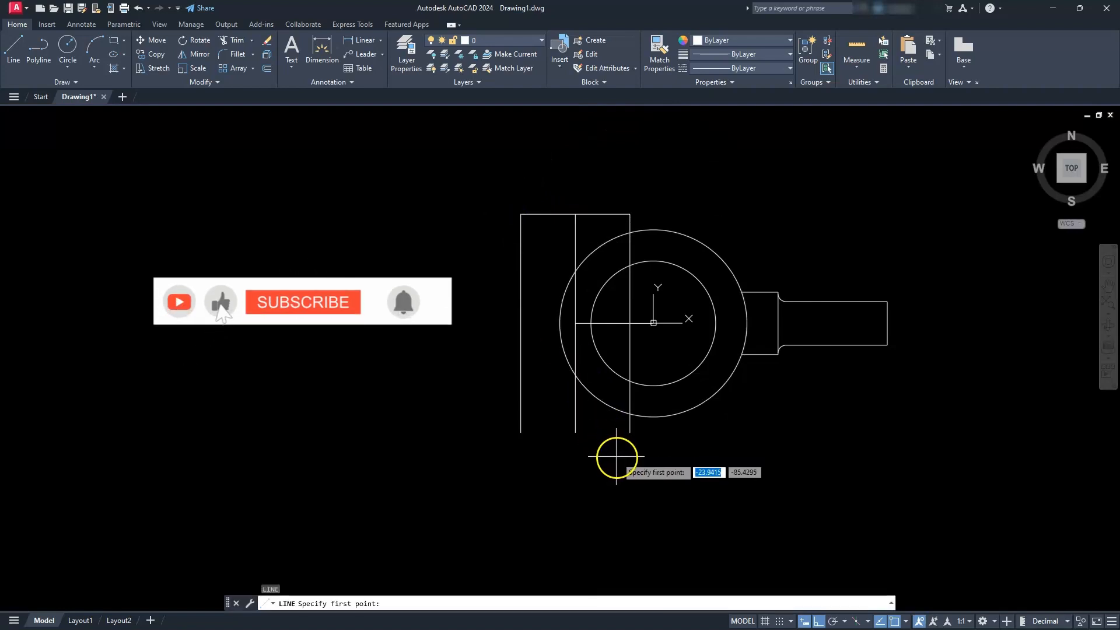
left_click(629, 432)
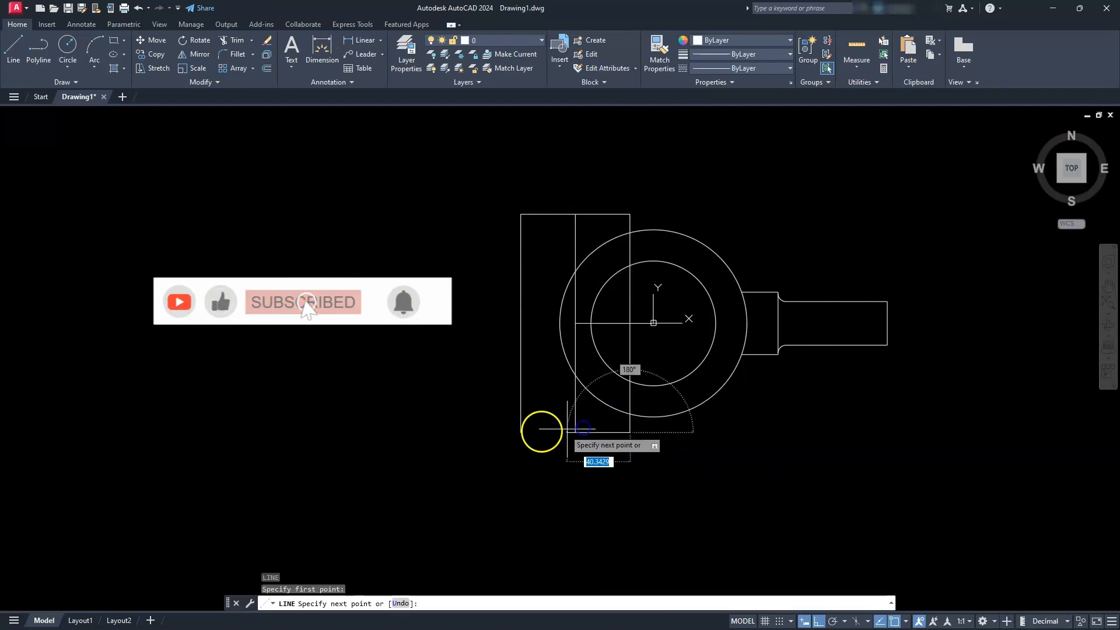
left_click(521, 432)
key("Escape")
key("Escape")
key("Escape")
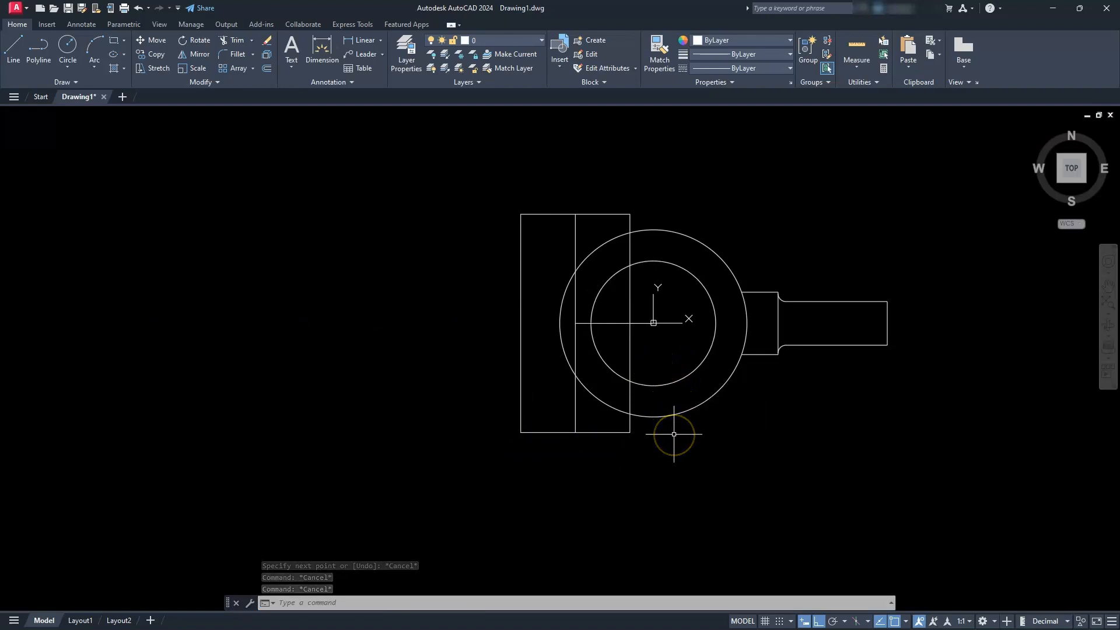
key("Escape")
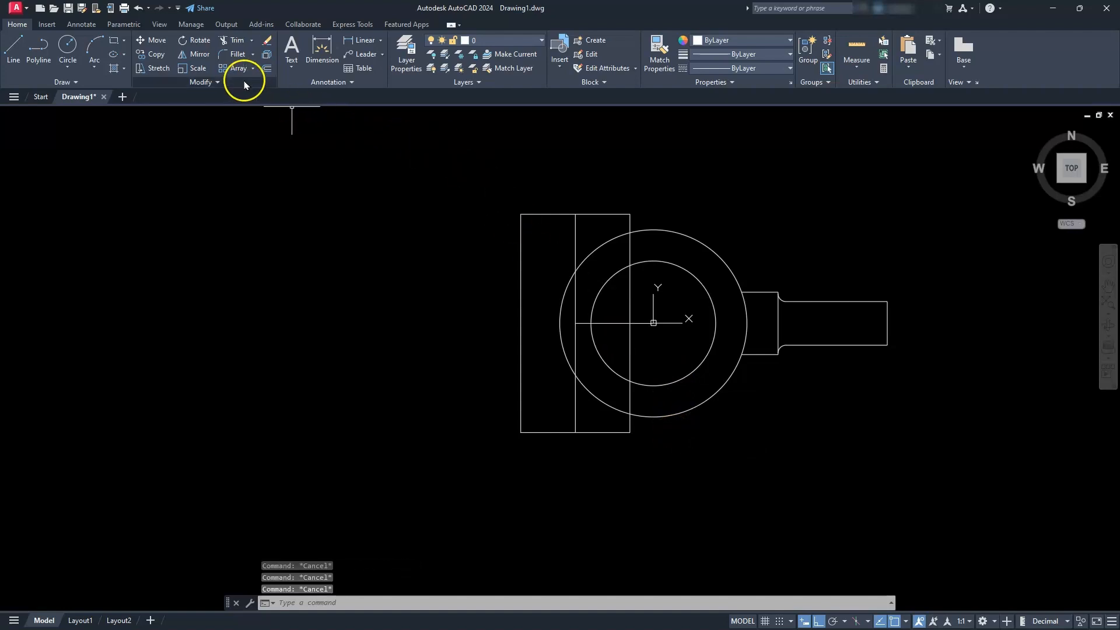
Step: Offset the horizontal line running from the circles' centre by 40 both above and below
left_click(266, 70)
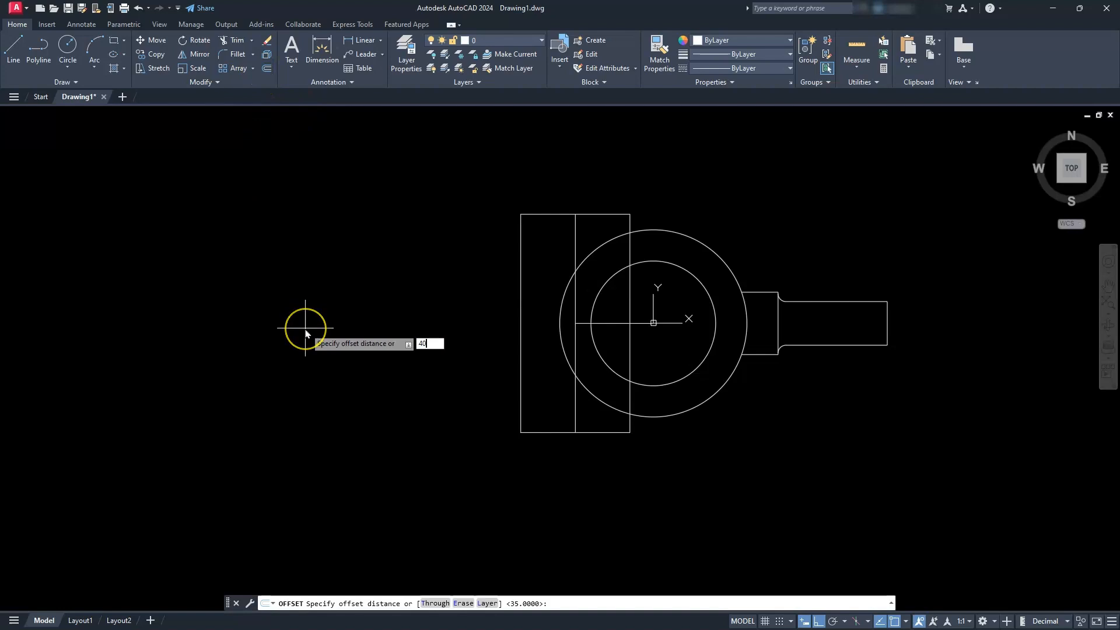
type("40")
key("Return")
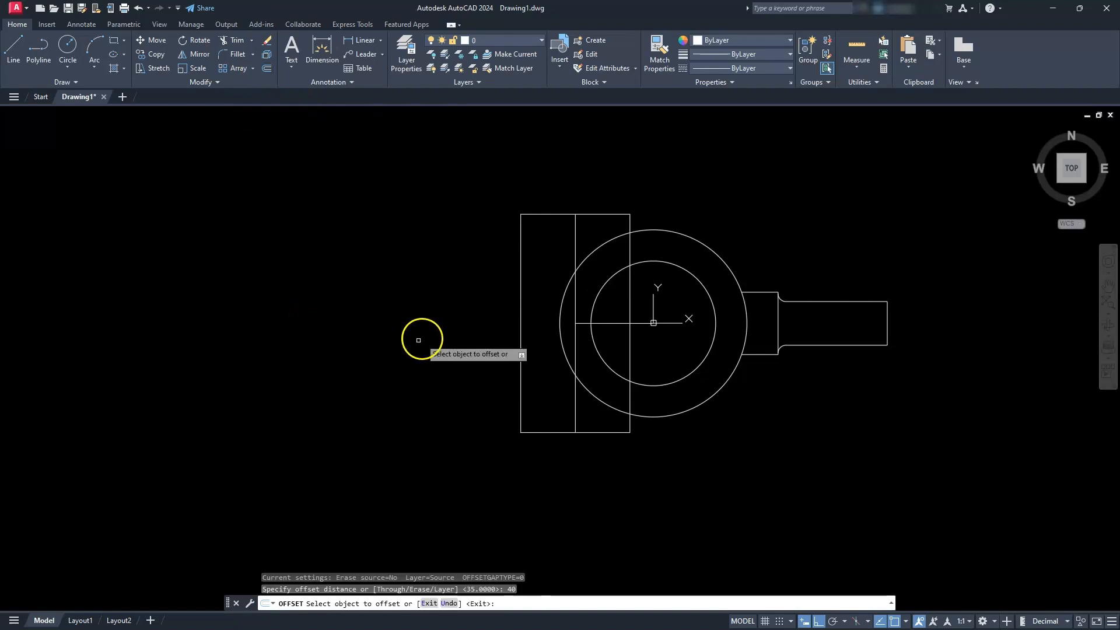
left_click(594, 324)
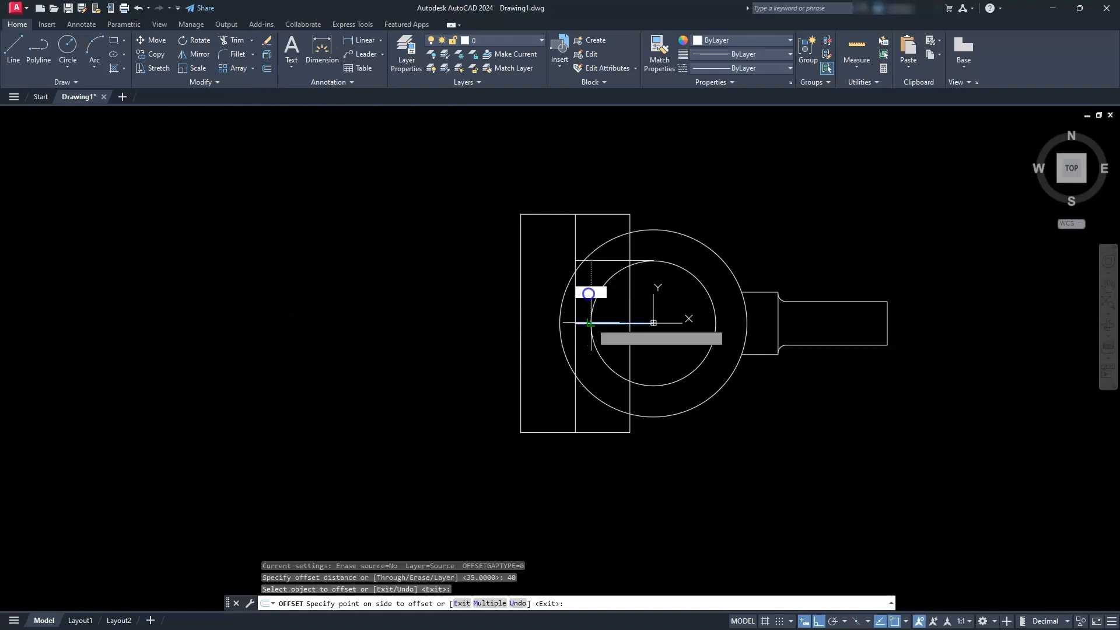
left_click(599, 255)
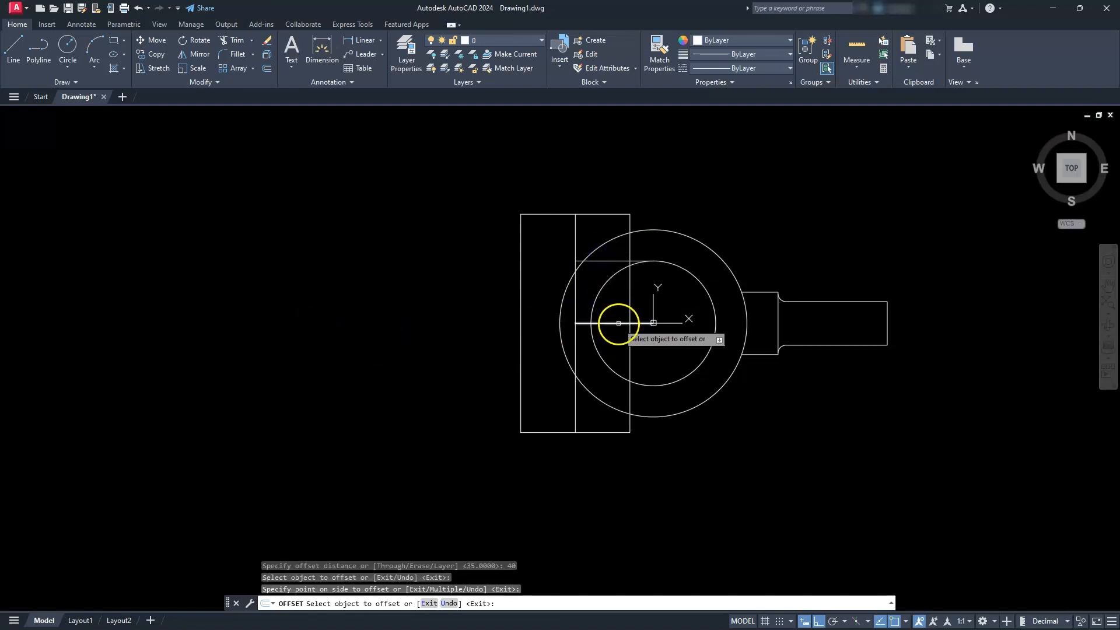
left_click(615, 323)
left_click(587, 478)
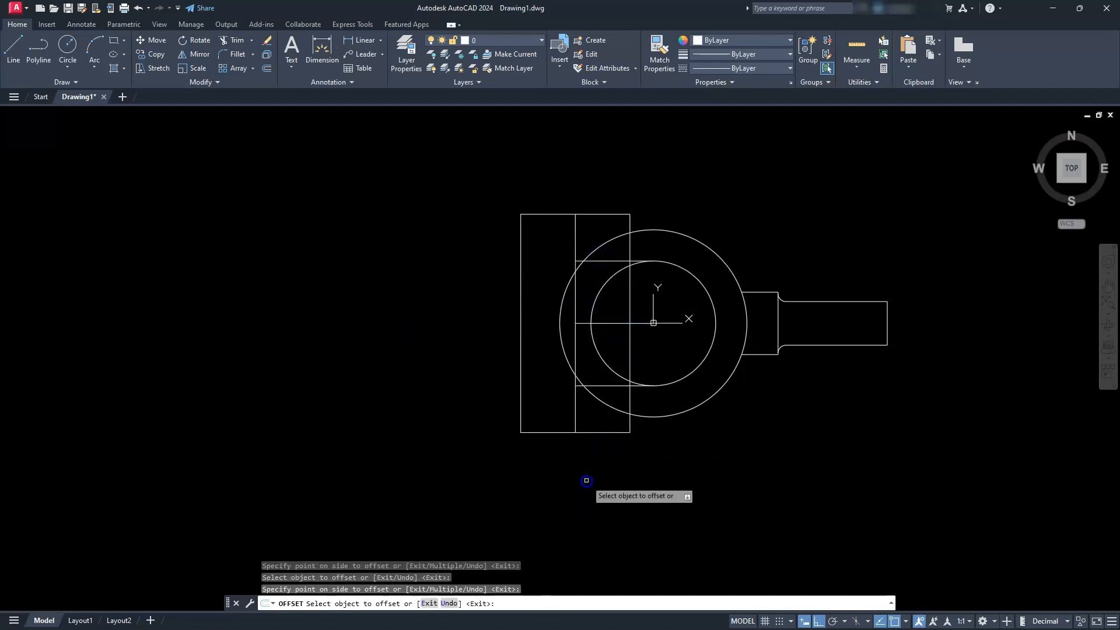
key("Escape")
key("Escape")
key("Escape")
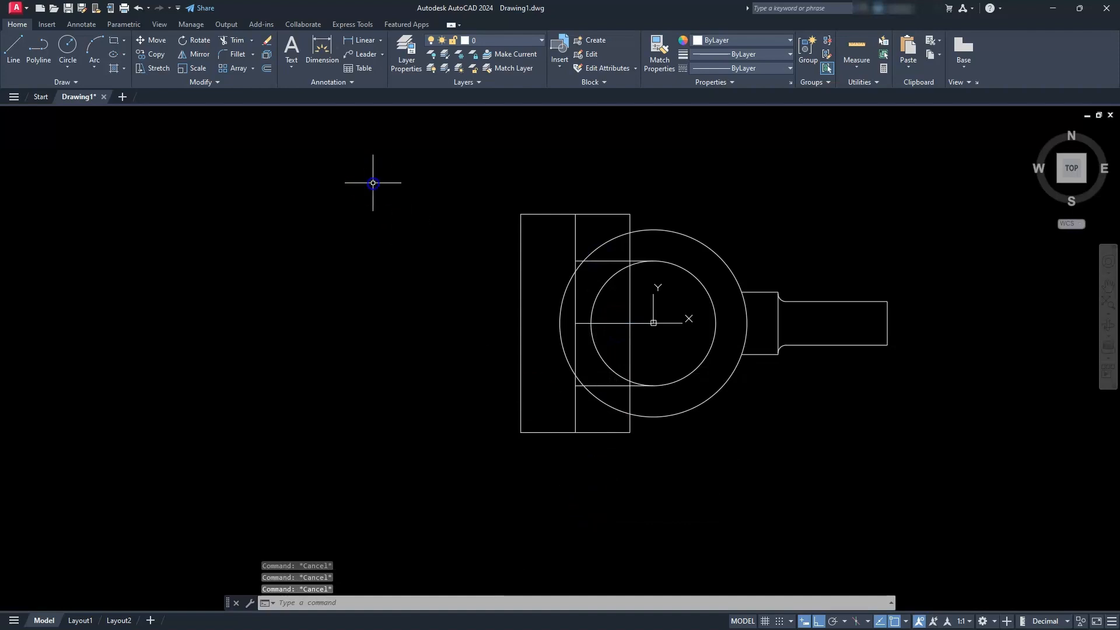
Step: Offset the same central horizontal line by 60 both above and below
left_click(265, 69)
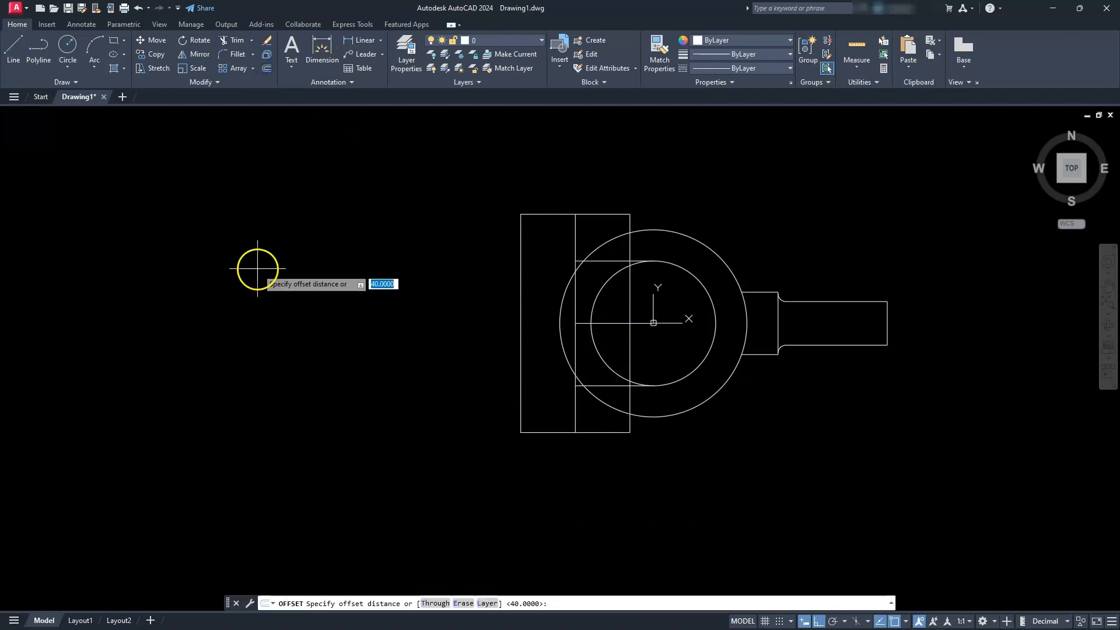
type("60")
key("Return")
scroll(258, 267, "up", 4)
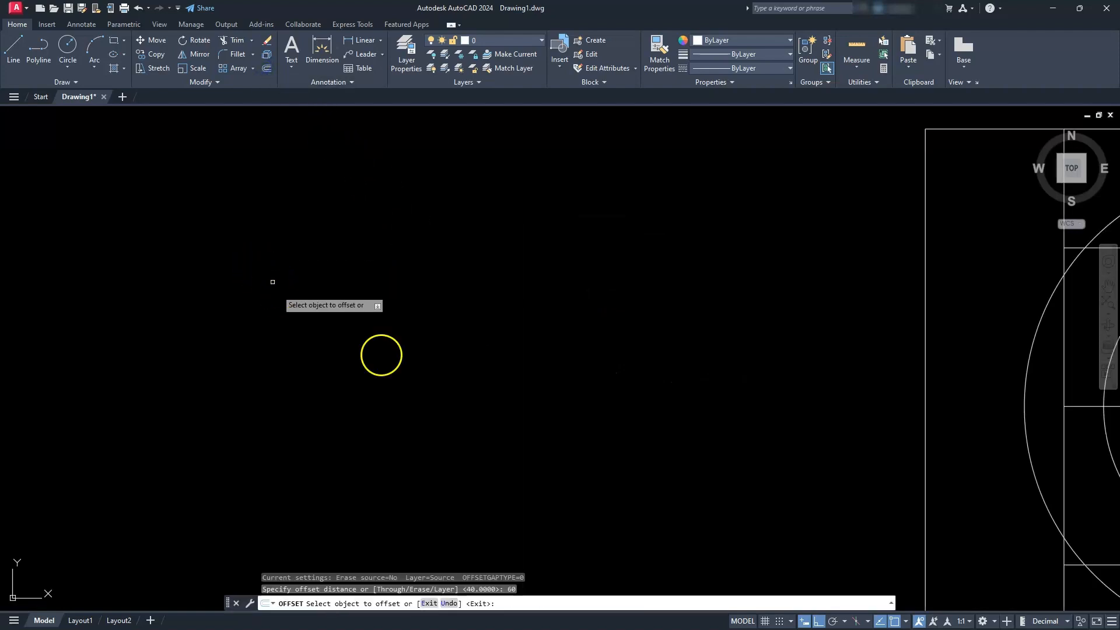
scroll(568, 385, "down", 2)
scroll(569, 386, "down", 2)
middle_click_drag(903, 396, 694, 350)
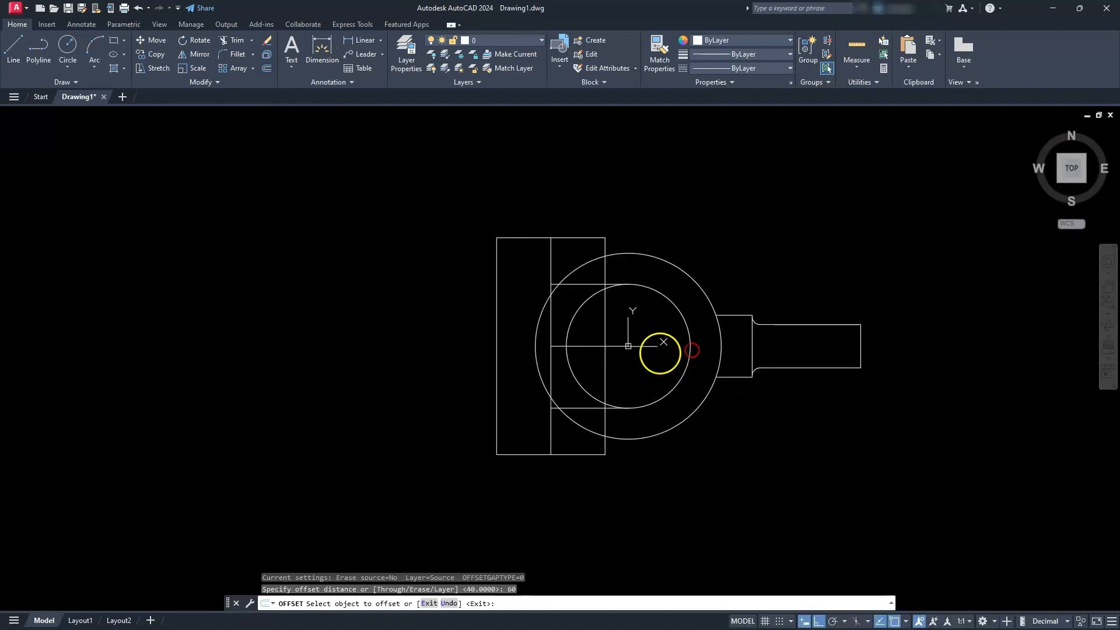
left_click(588, 345)
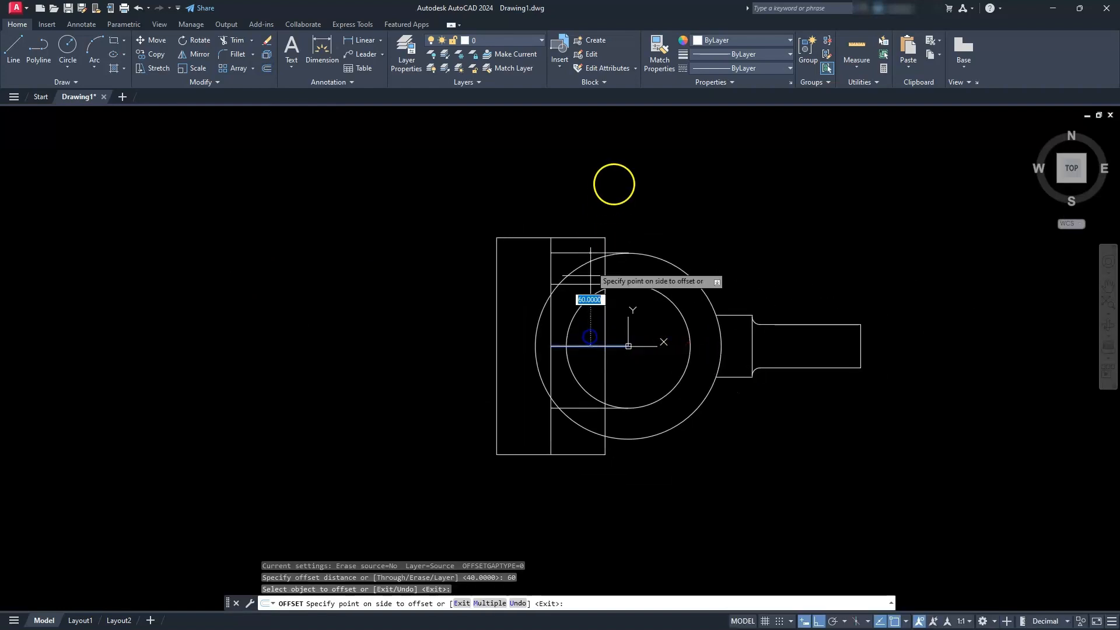
left_click(616, 181)
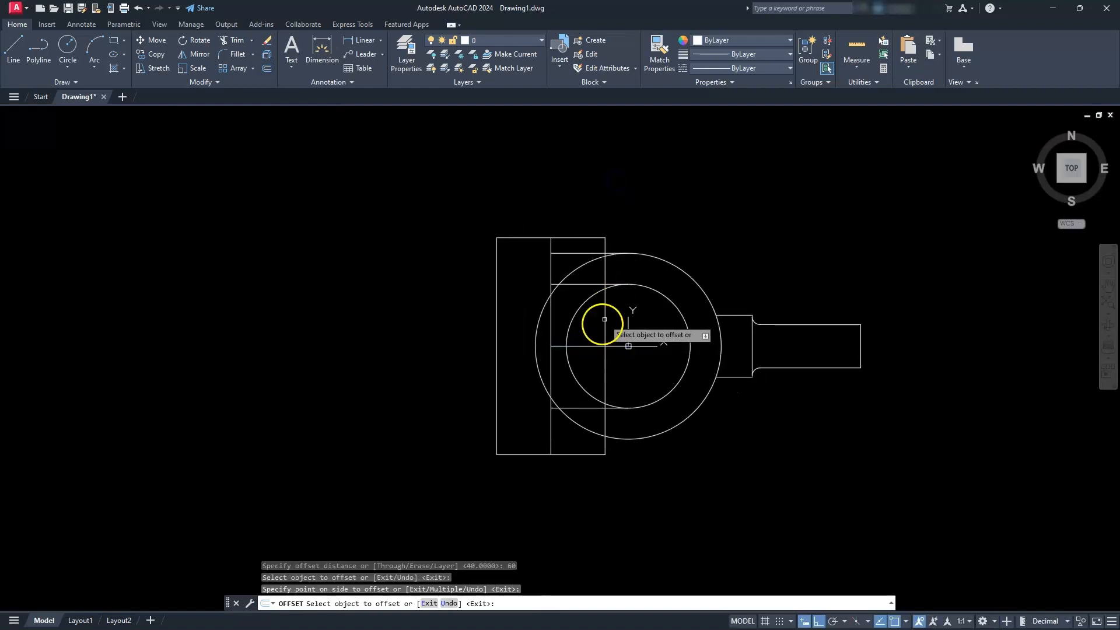
left_click(588, 345)
left_click(628, 525)
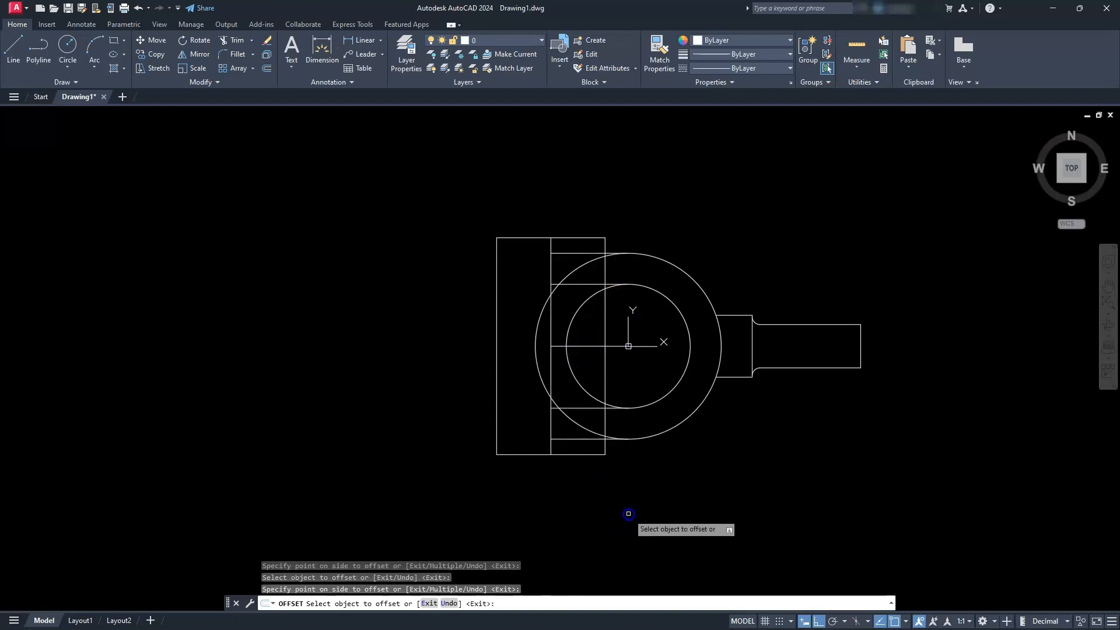
key("Escape")
key("Escape")
key("Escape")
key("Escape")
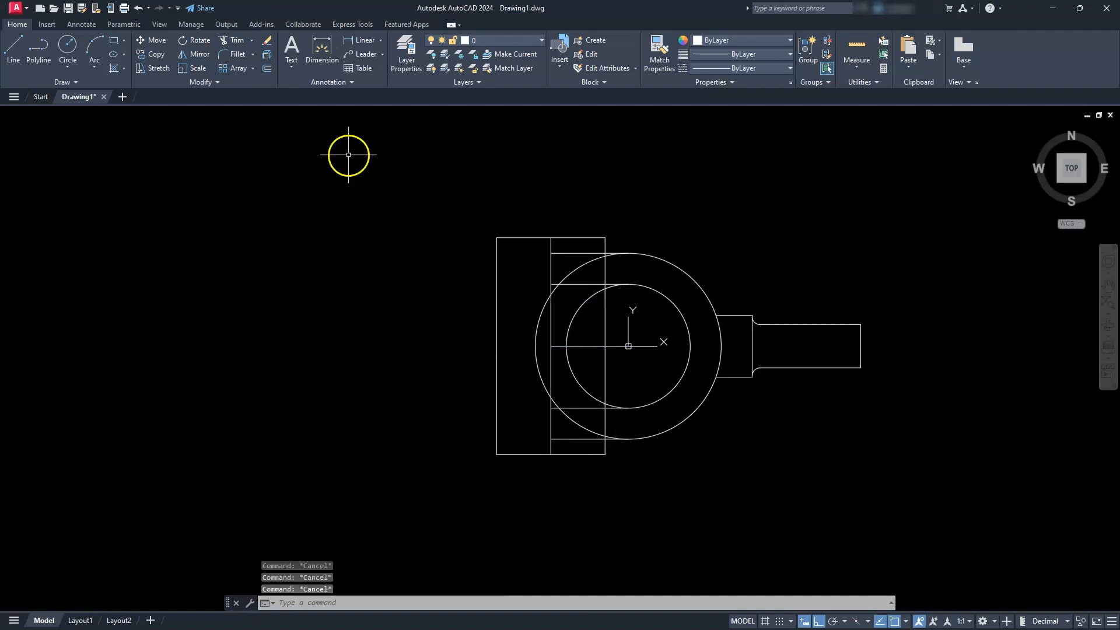
Step: Extend the two 40-unit offset lines to the rectangle's outer vertical edge and delete the central horizontal line
left_click(251, 43)
left_click(249, 79)
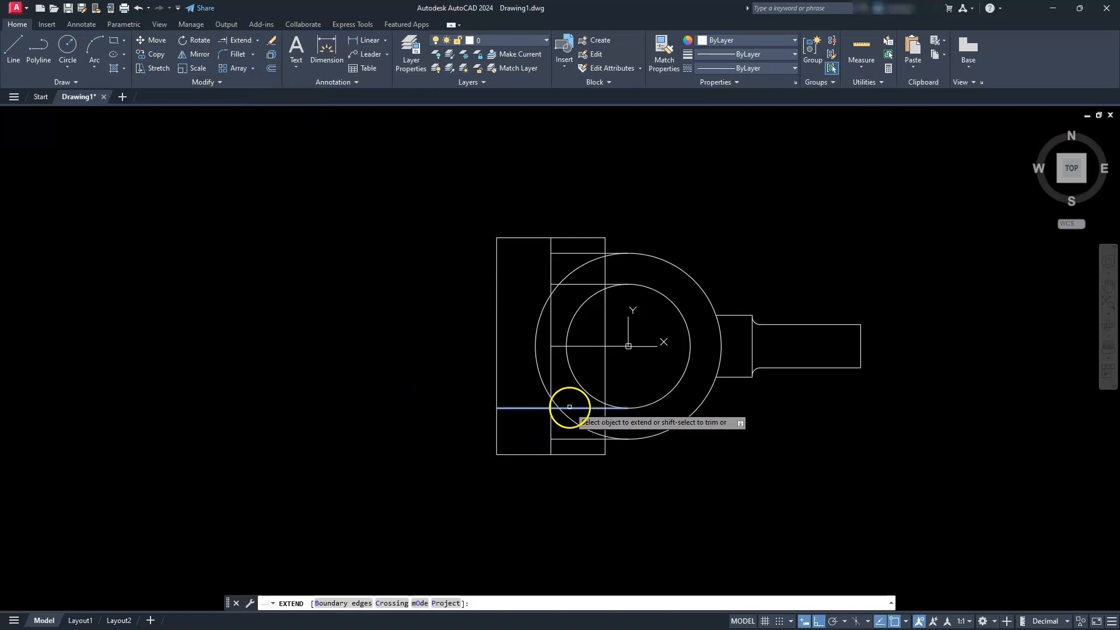
left_click(571, 408)
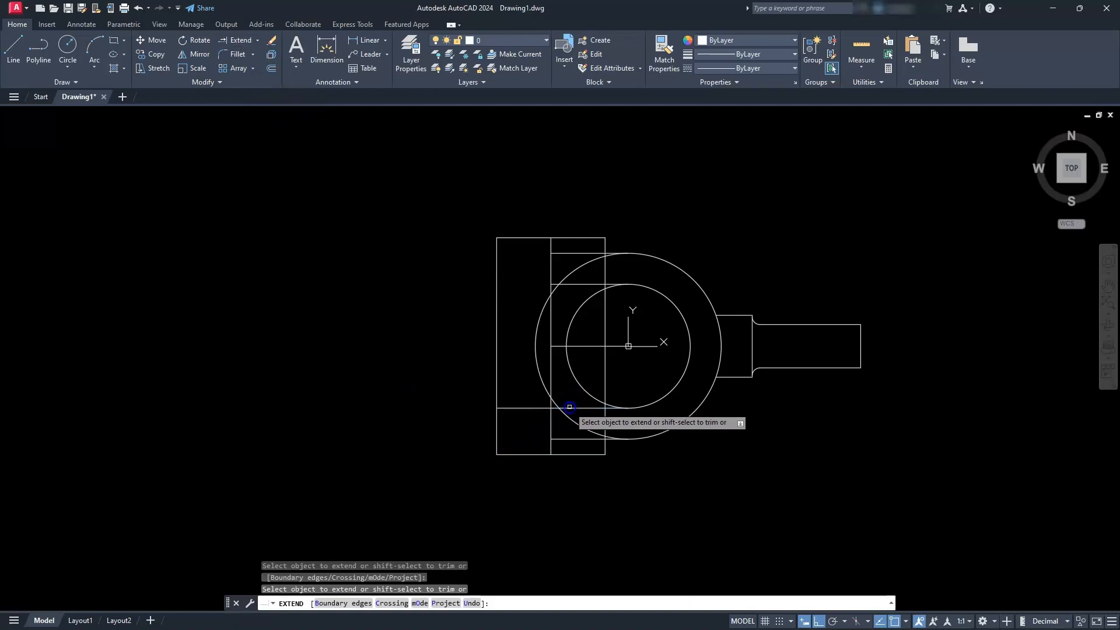
left_click(571, 284)
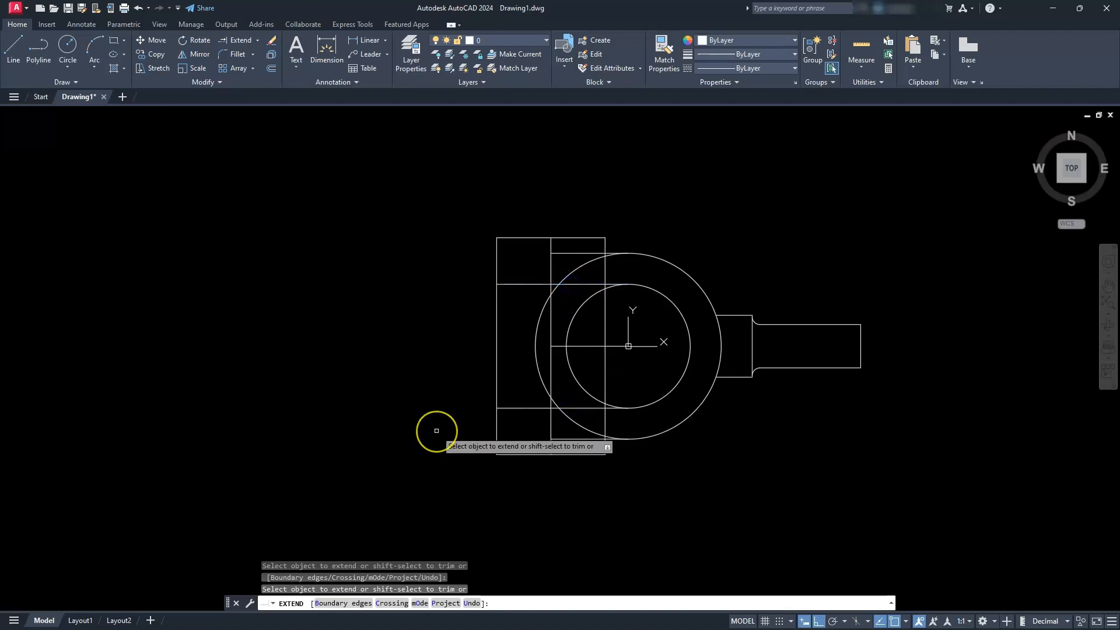
scroll(436, 431, "up", 2)
middle_click_drag(437, 430, 315, 483)
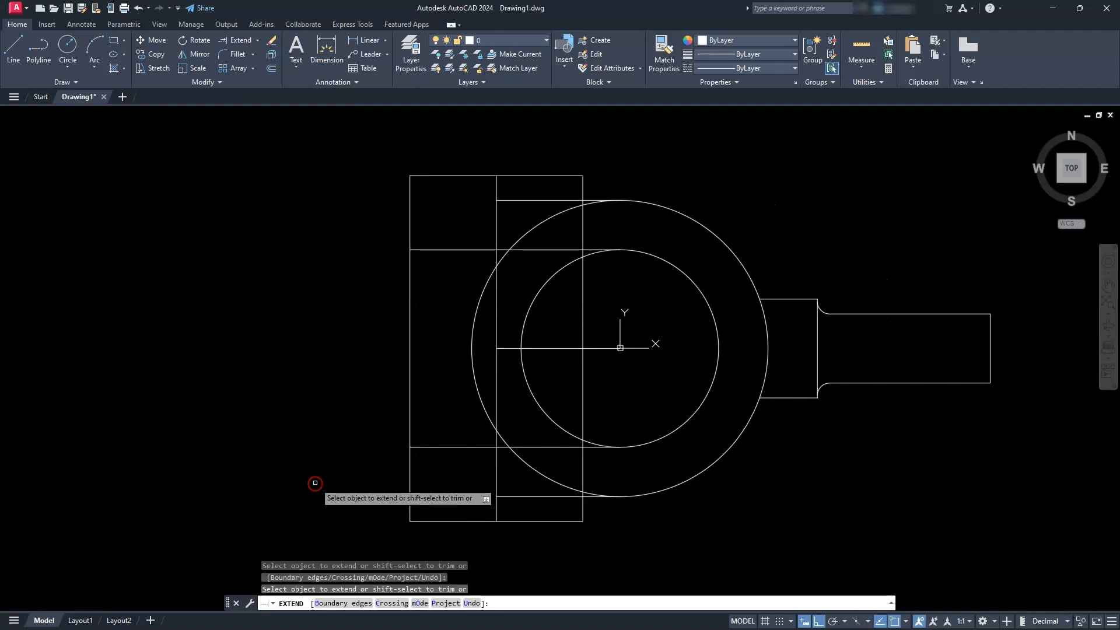
key("Escape")
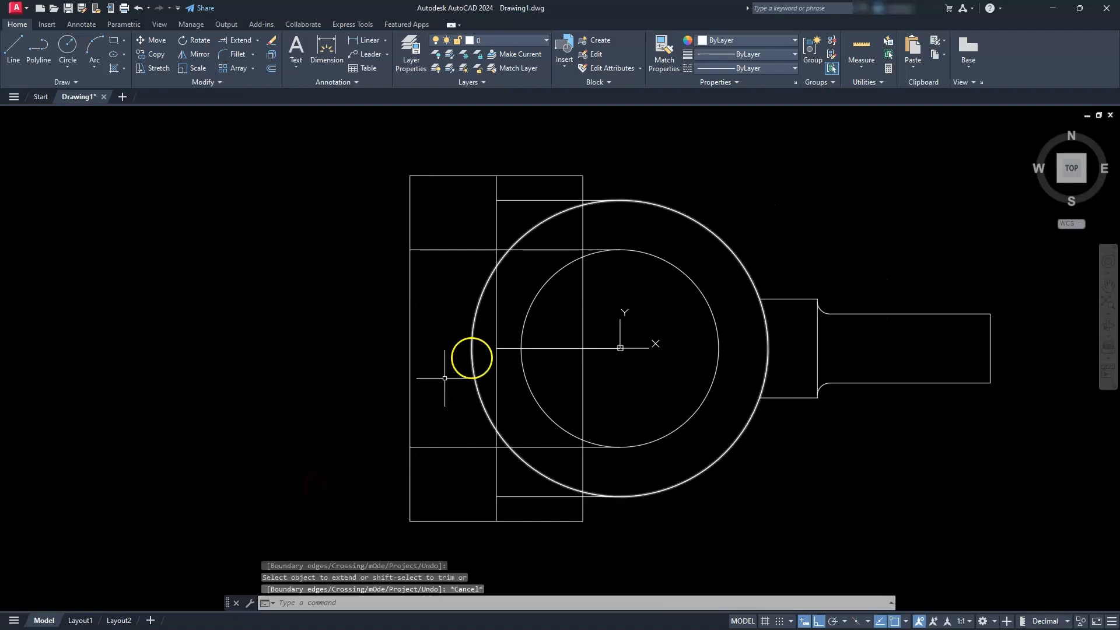
left_click(568, 347)
key("Delete")
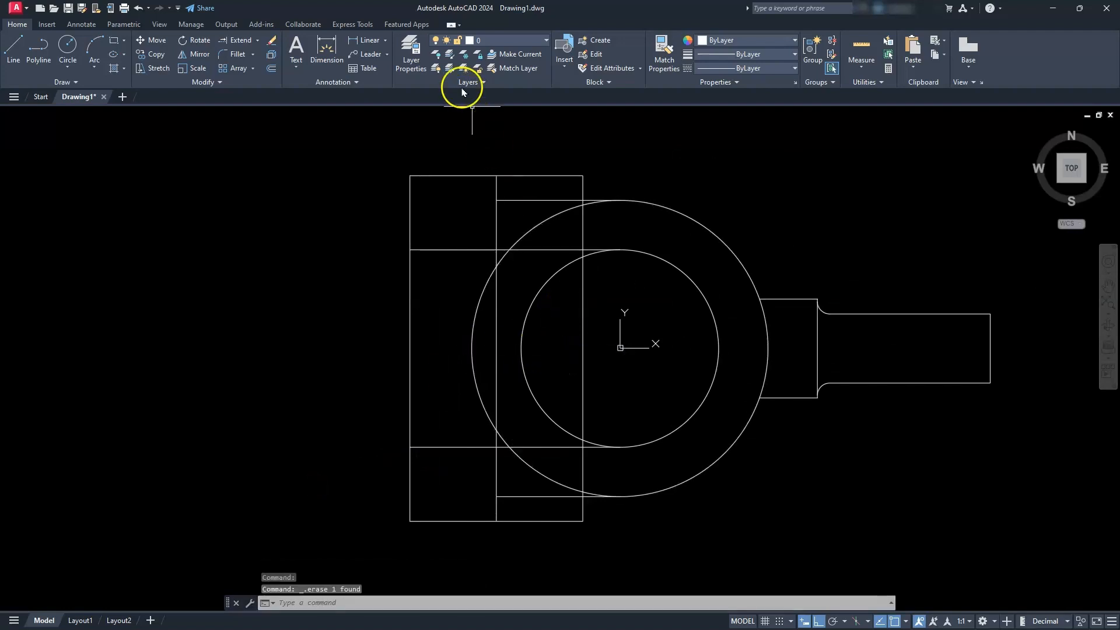
Step: Trim the rectangle-side halves of the outer and inner circles, leaving handle-side semicircular arcs tangent to the horizontal lines
left_click(257, 41)
left_click(237, 54)
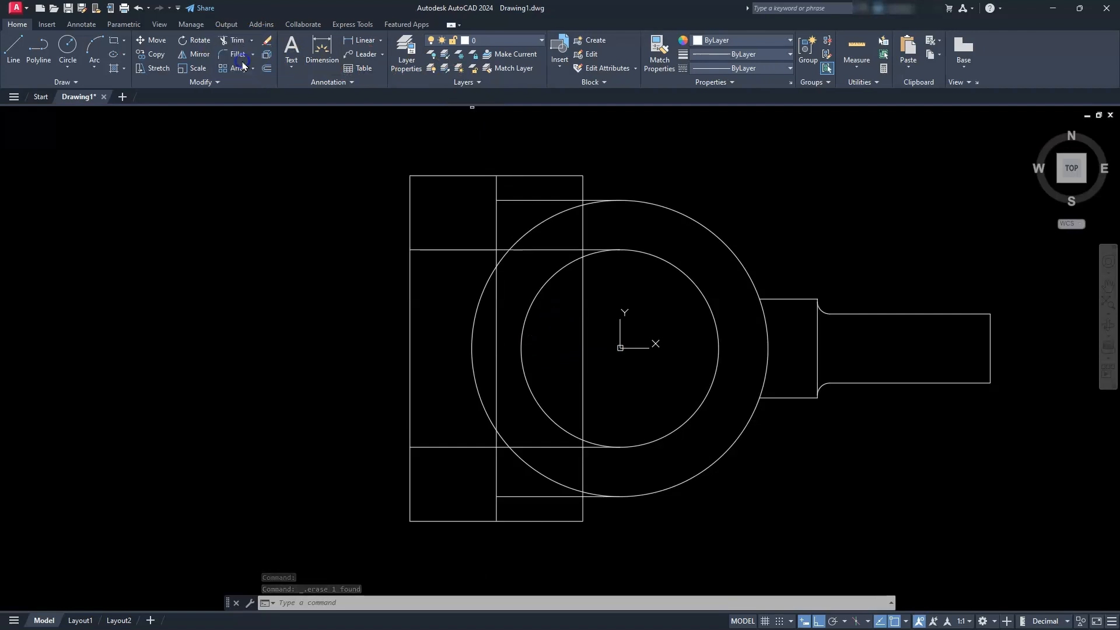
left_click(473, 367)
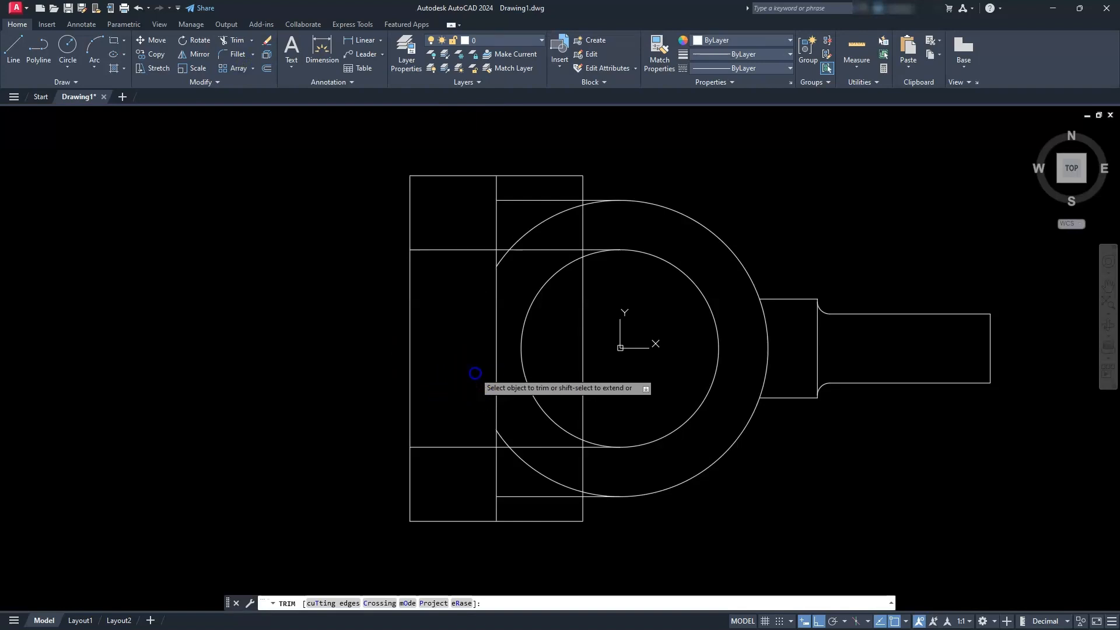
left_click(502, 257)
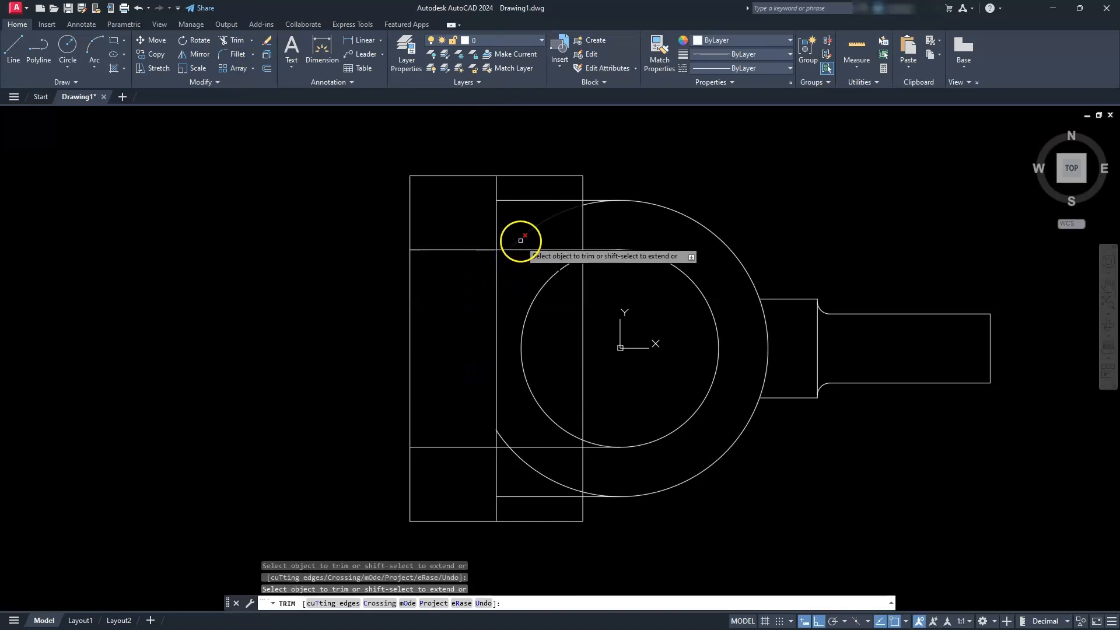
left_click(593, 204)
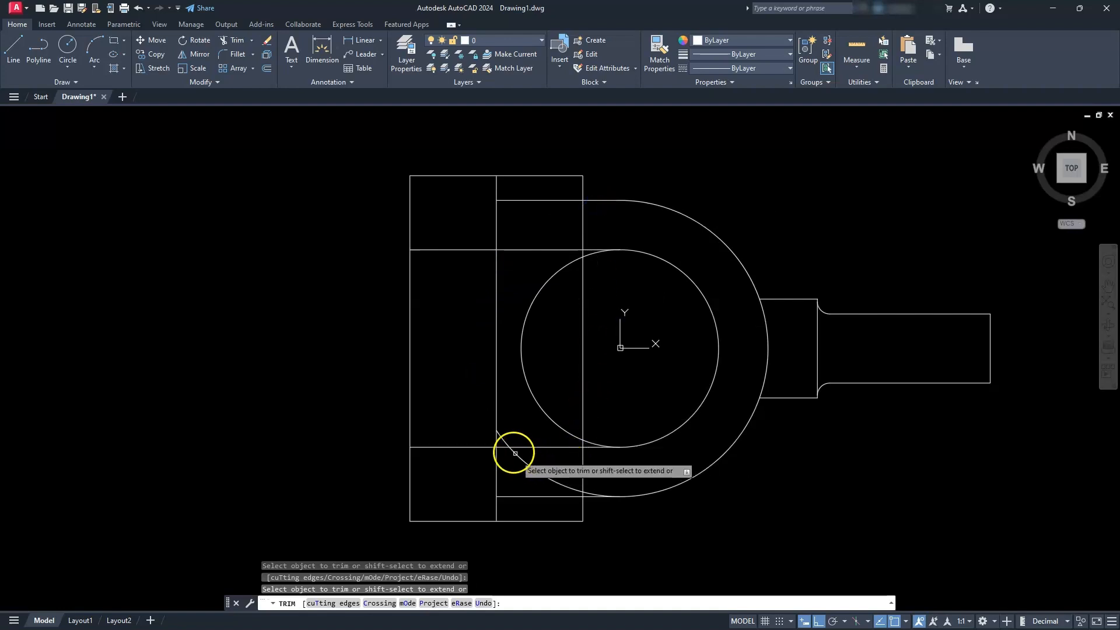
left_click(507, 436)
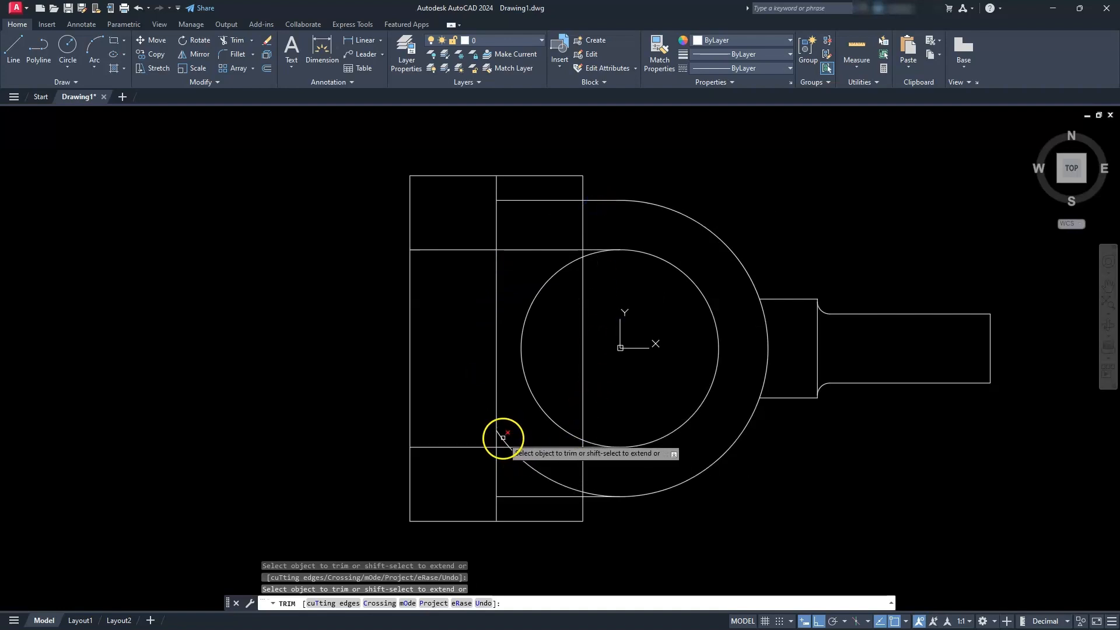
left_click(535, 470)
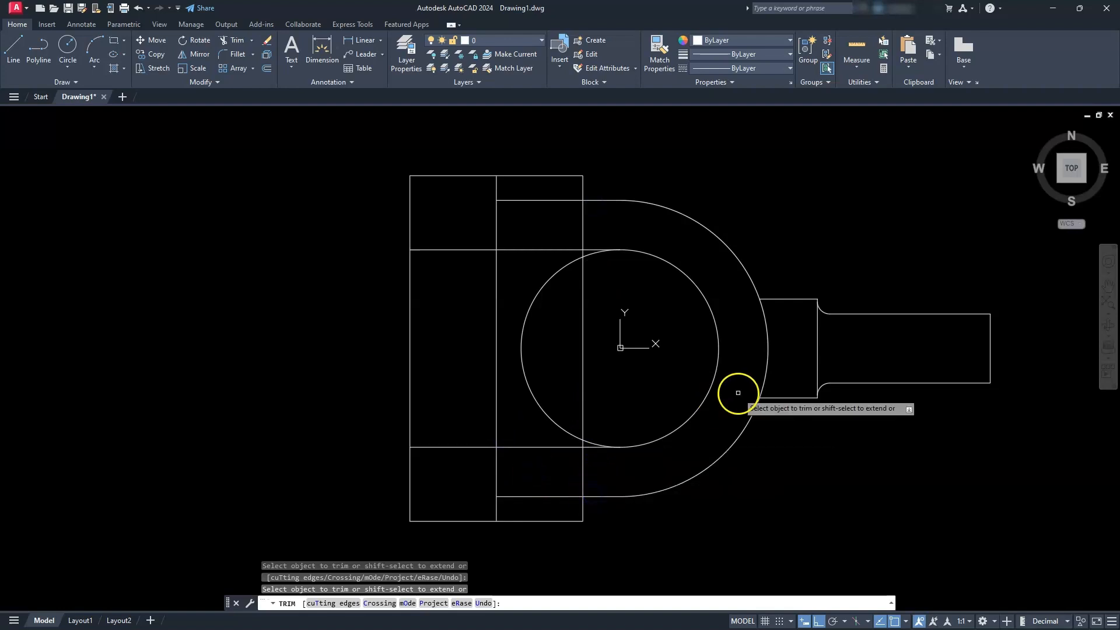
left_click(544, 282)
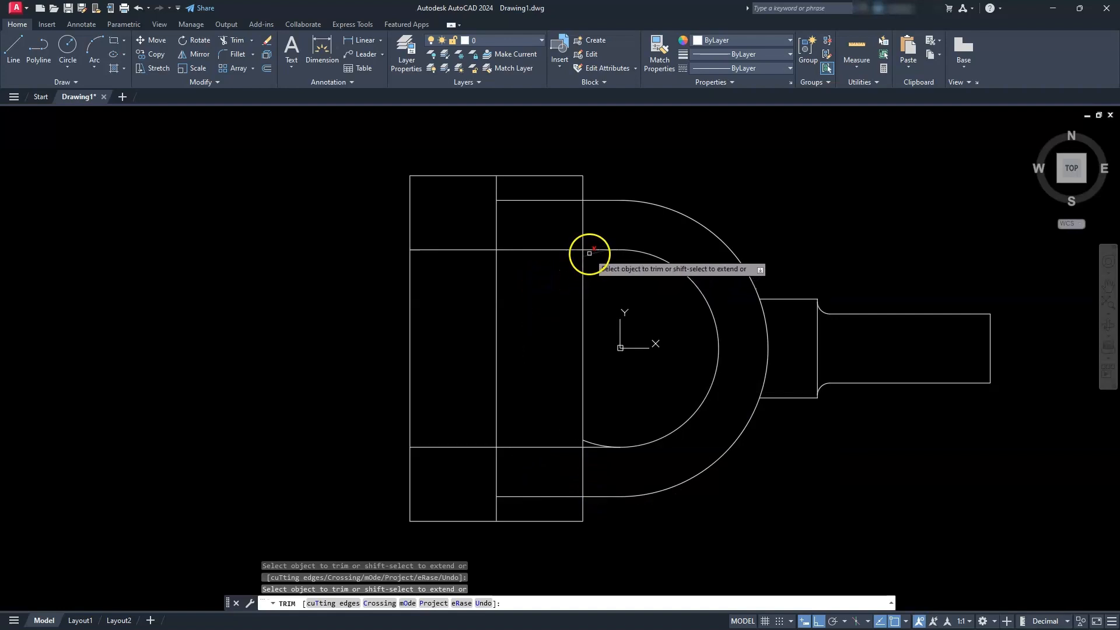
left_click(591, 443)
Step: Trim the three vertical lines between the two inner horizontal lines with a fence to open the slot
left_click(585, 372)
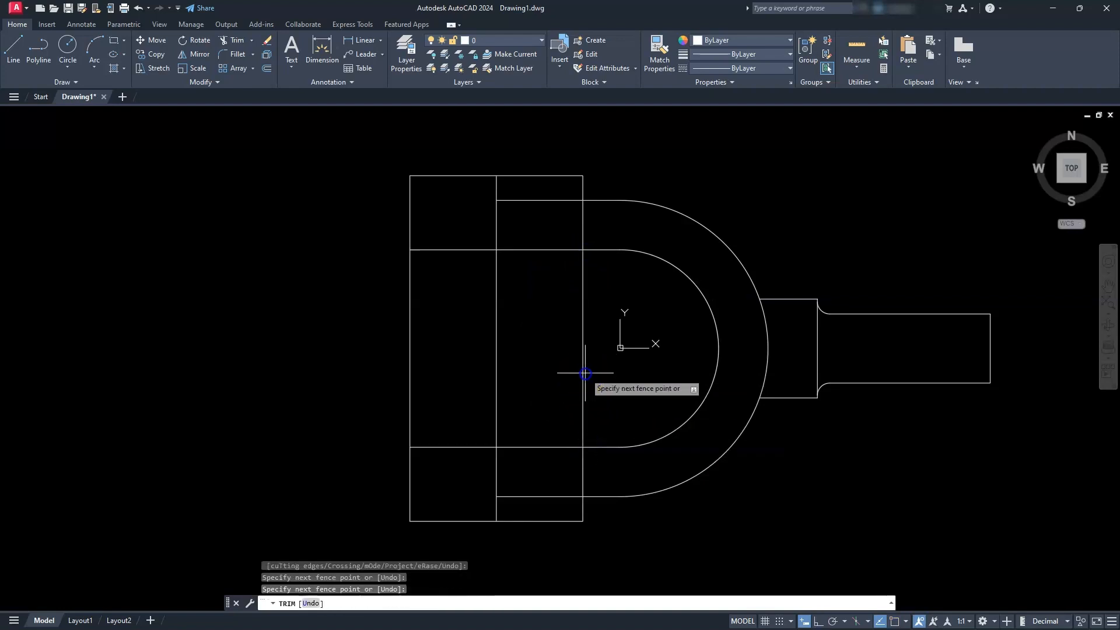
left_click(375, 385)
key("Return")
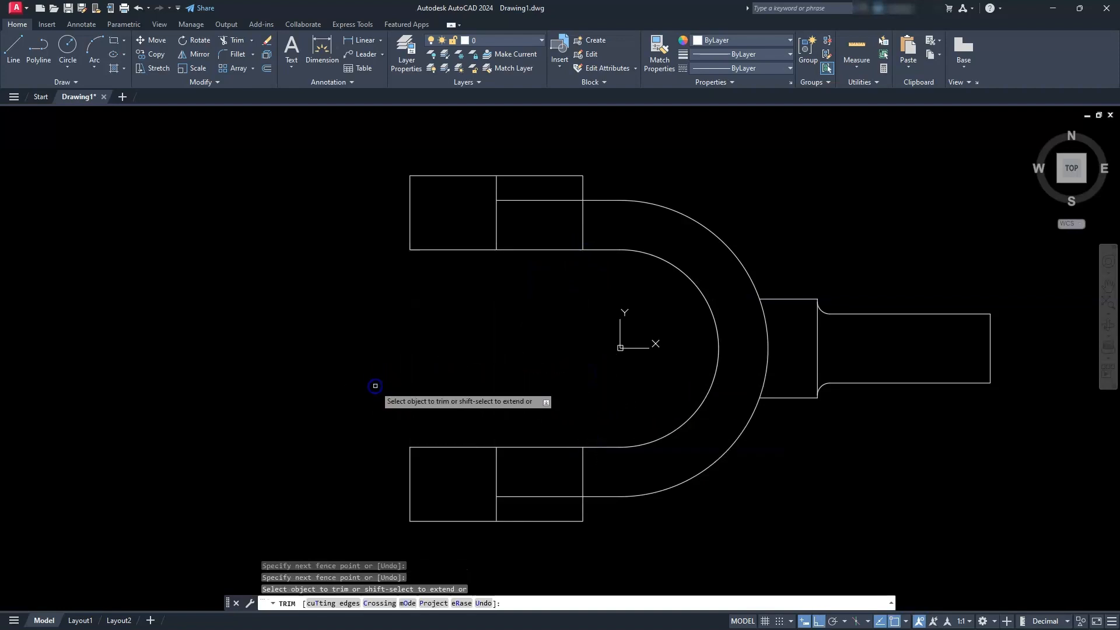
Step: Try trimming the upper outer horizontal line inside the upper block, and undo that trim
right_click(509, 201)
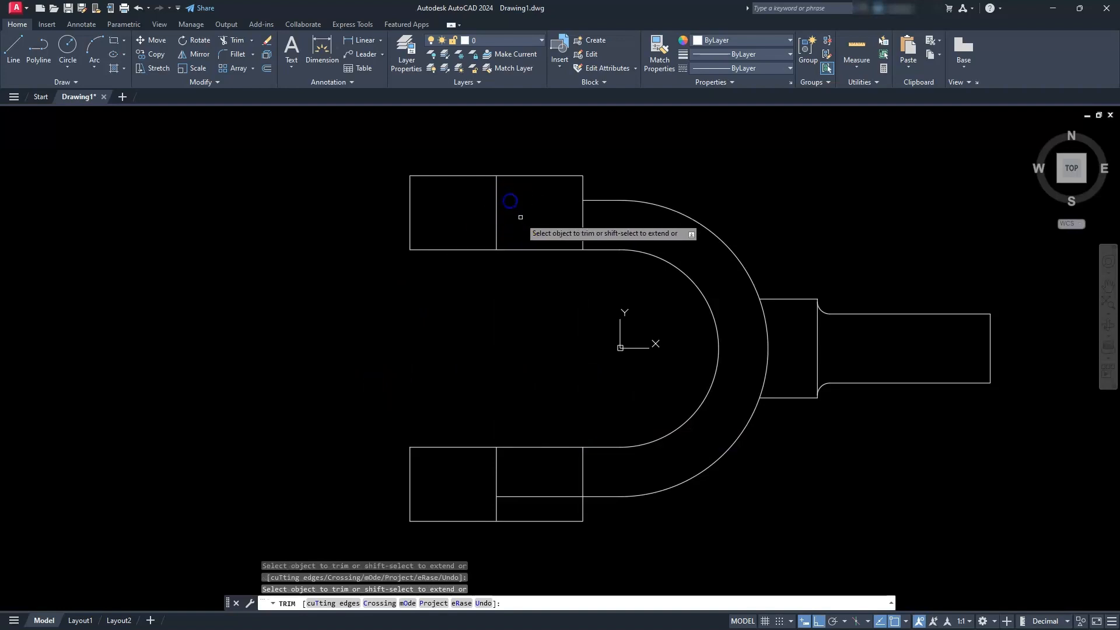
left_click(527, 208)
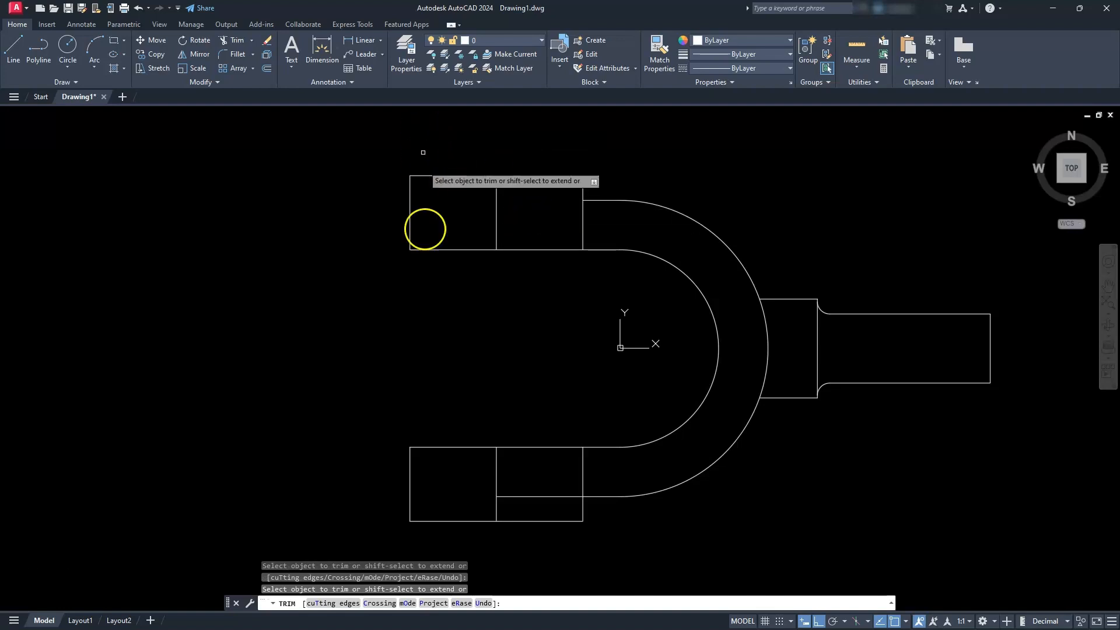
left_click(481, 603)
key("Escape")
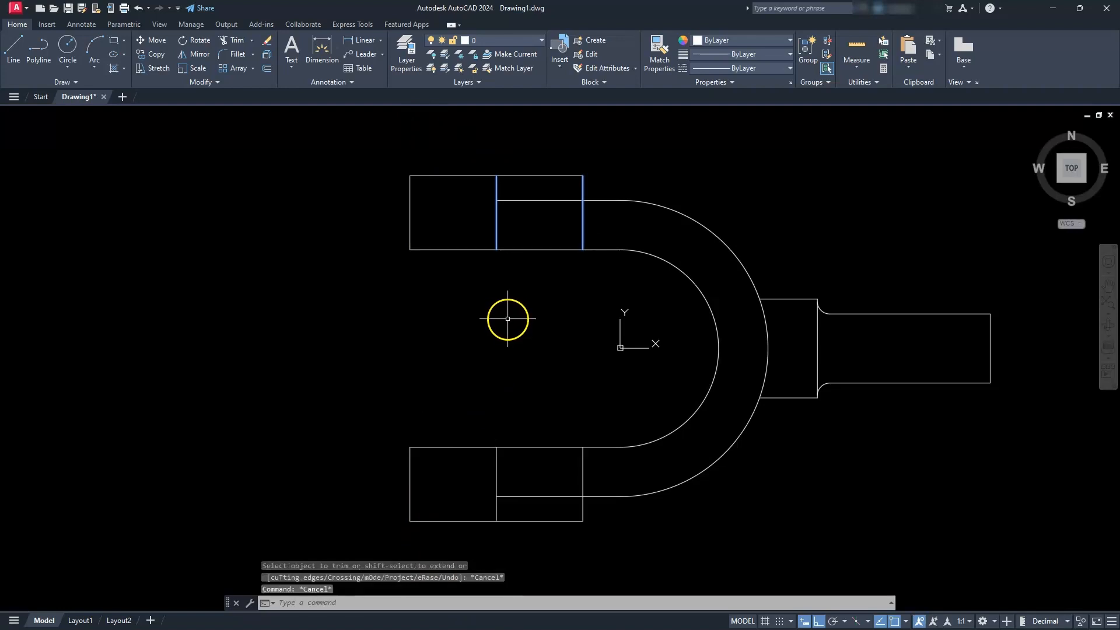
key("Escape")
key("Escape")
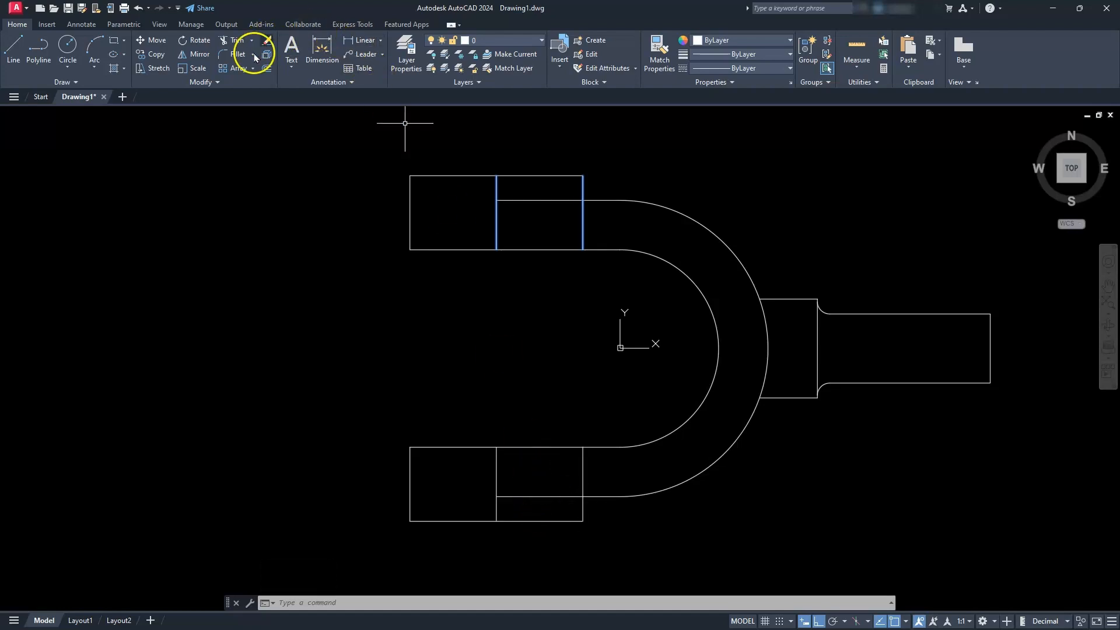
key("Escape")
key("Escape")
Step: Fillet the corners where the outer fork lines meet the inner vertical edges of both end blocks, using radius 2
left_click(224, 56)
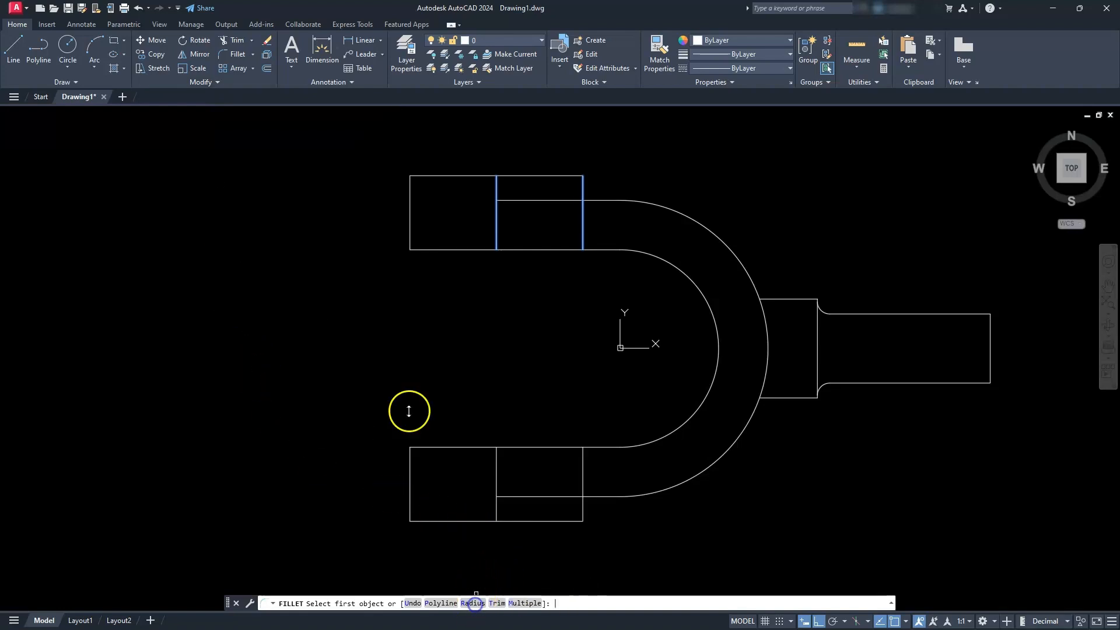
left_click(474, 603)
type("2")
key("Return")
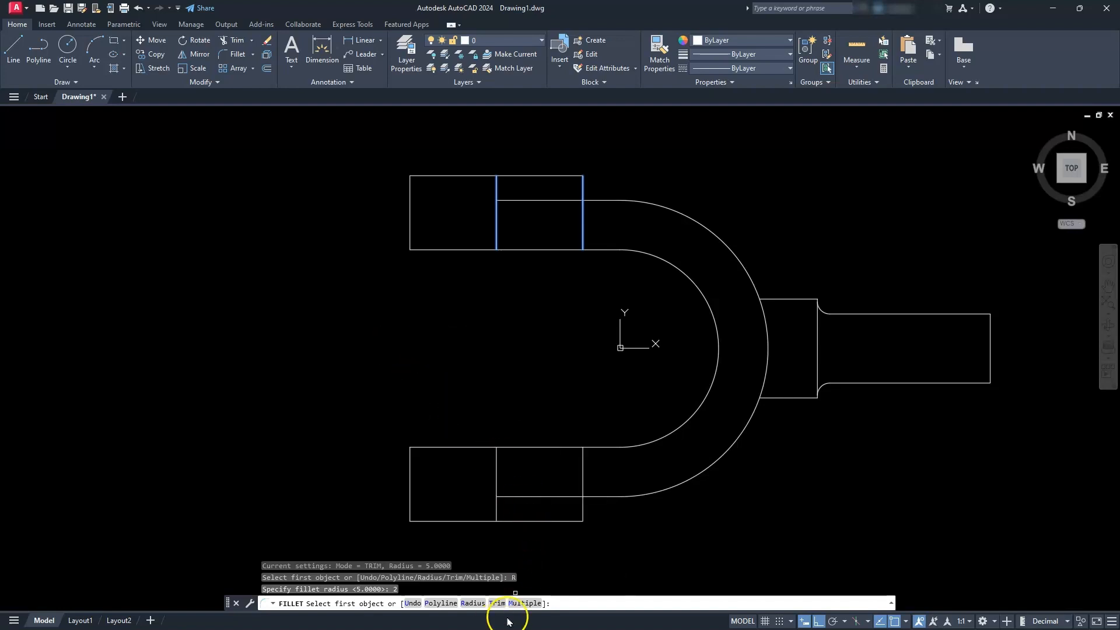
left_click(537, 603)
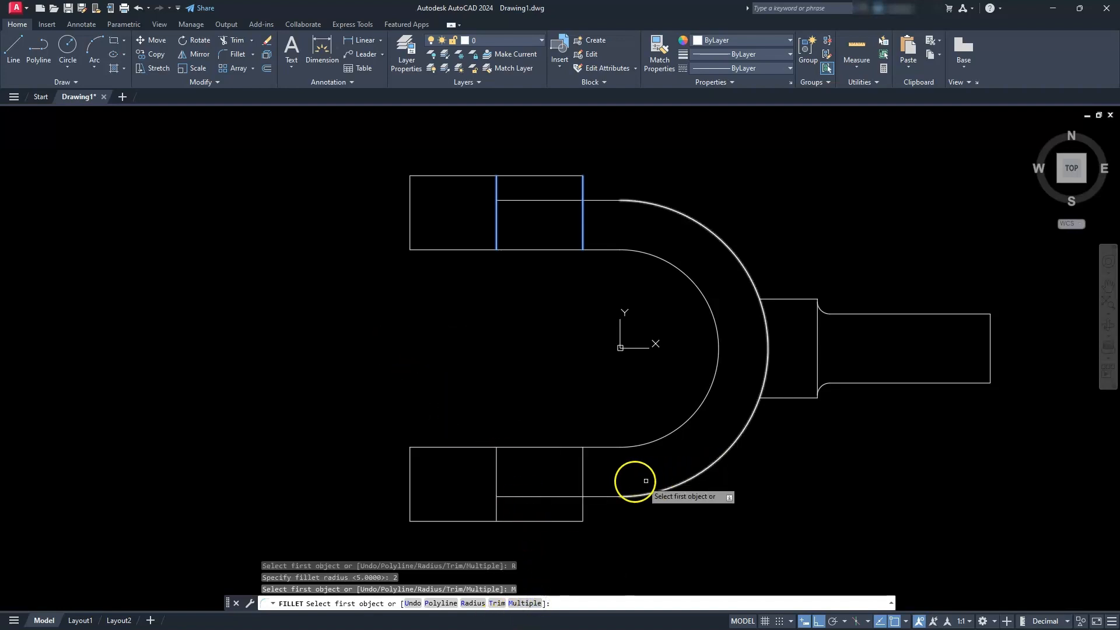
left_click(601, 497)
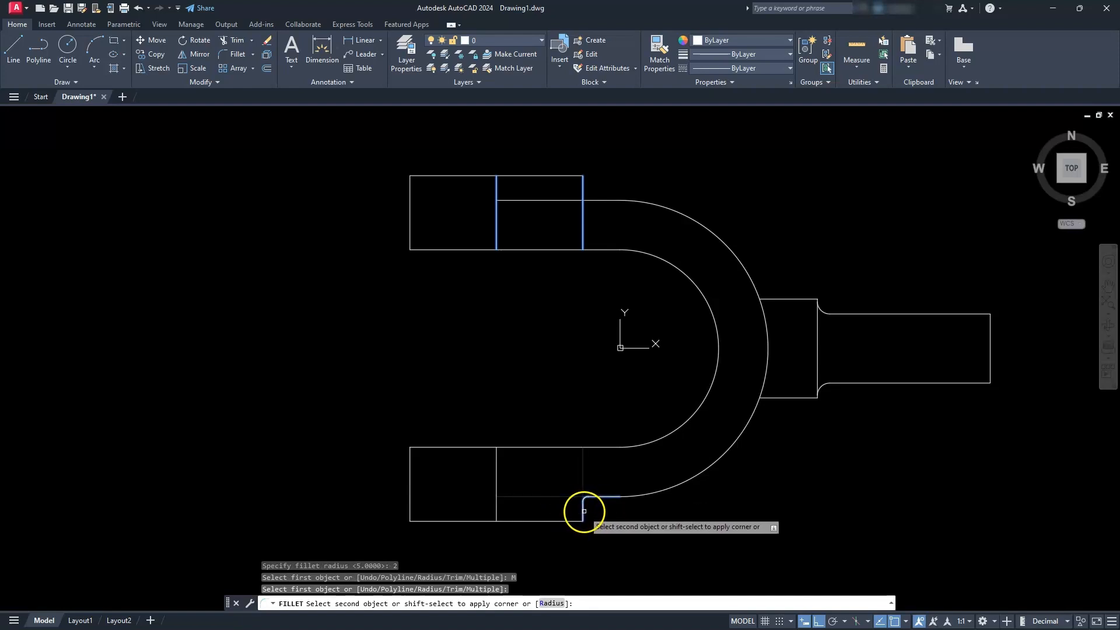
left_click(584, 511)
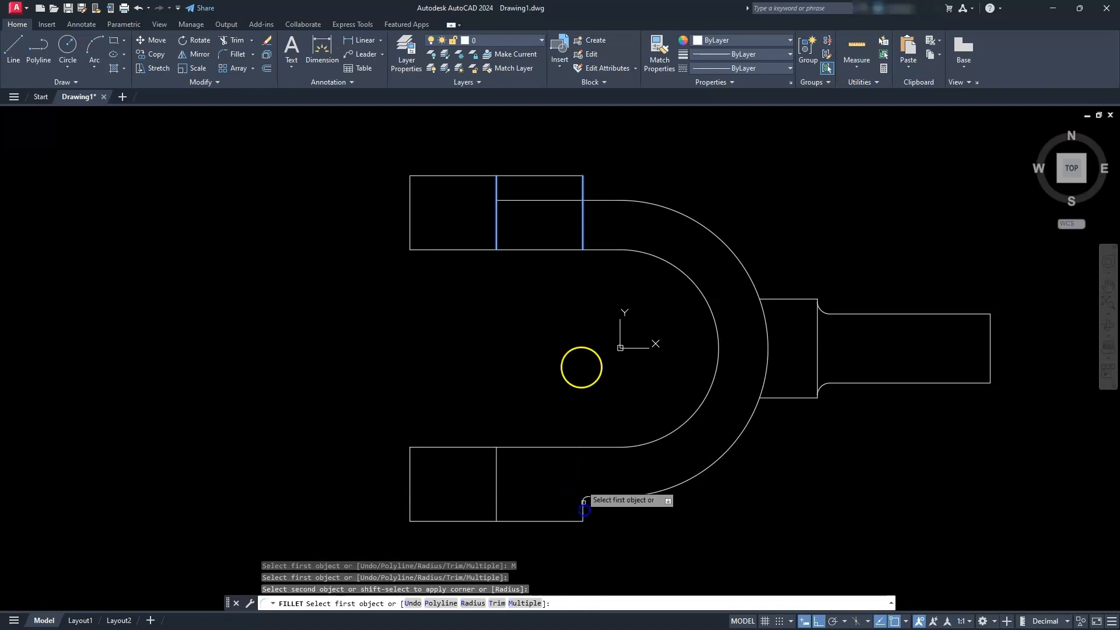
left_click(582, 189)
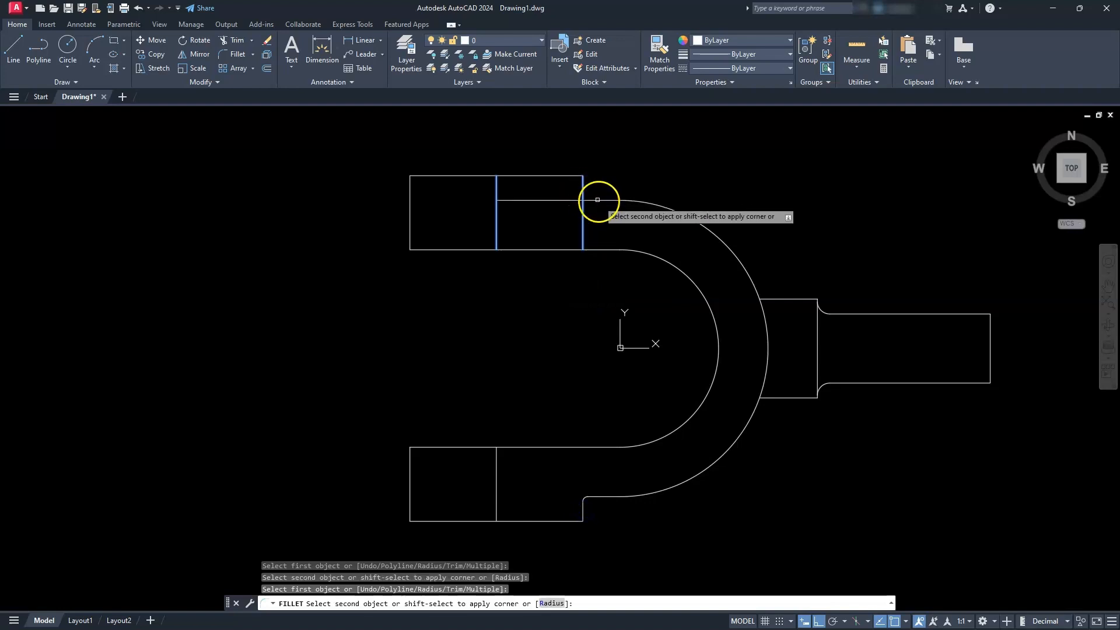
left_click(601, 206)
key("Escape")
key("Escape")
key("Escape")
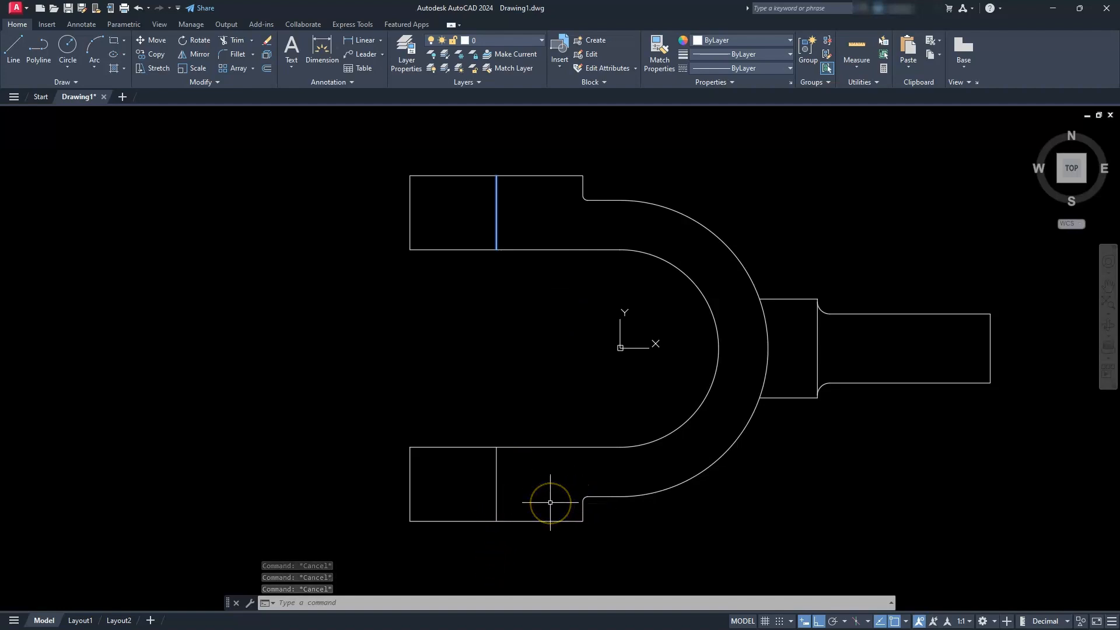
Step: Draw a two-point circle whose diameter spans the two ends of the upper end block's top edge
scroll(546, 493, "down", 6)
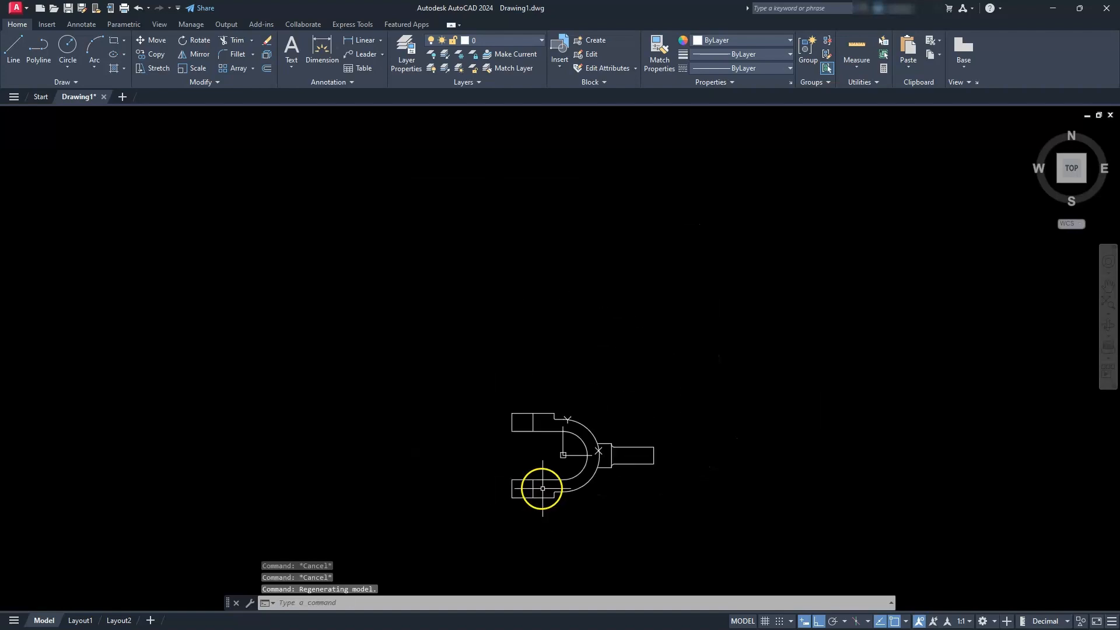
mouse_move(517, 425)
middle_mouse_down()
mouse_move(555, 506)
mouse_move(550, 470)
middle_mouse_up()
scroll(549, 452, "up", 4)
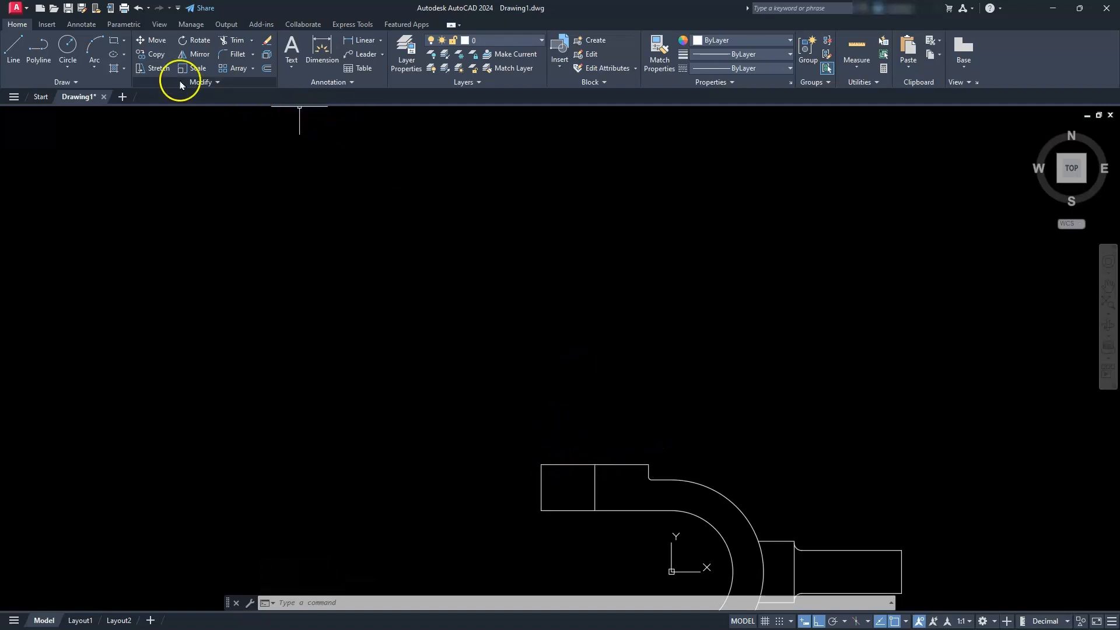
left_click(68, 67)
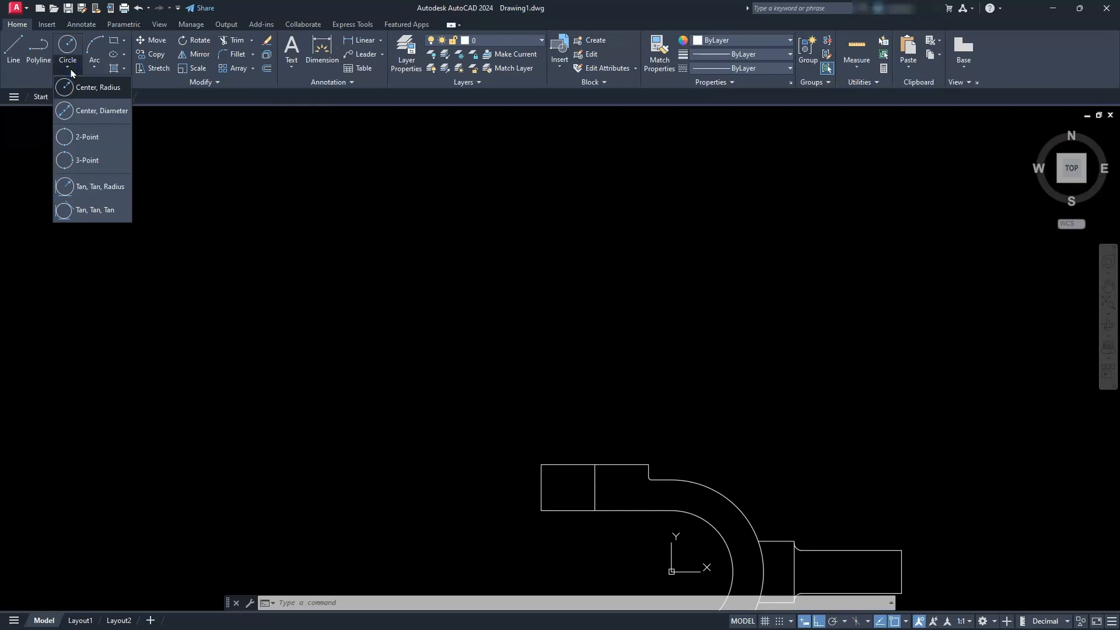
left_click(83, 145)
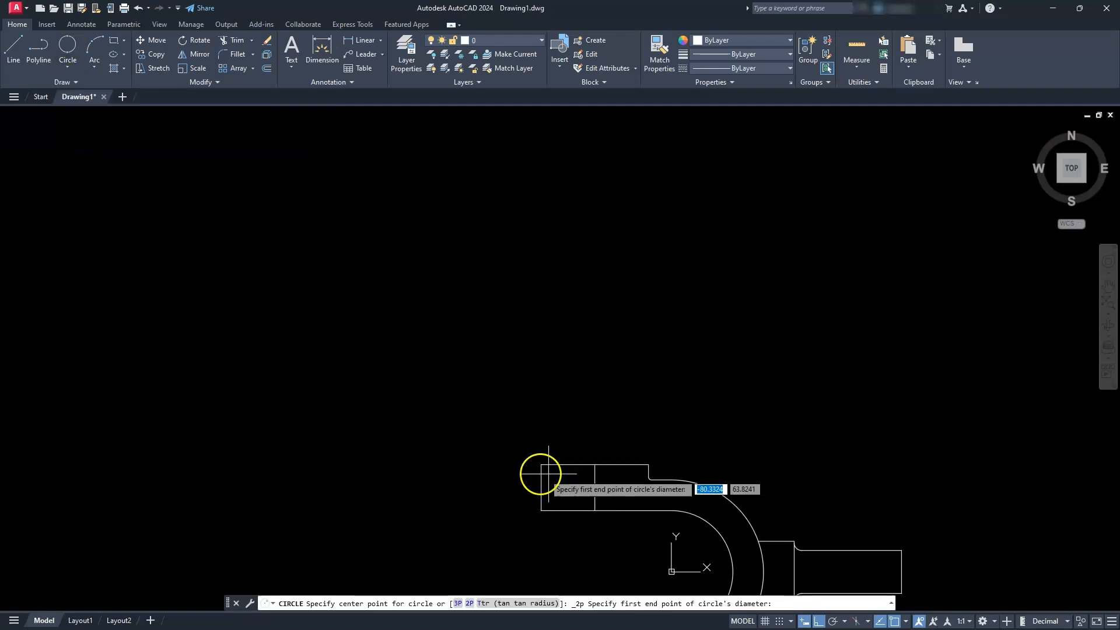
left_click(539, 470)
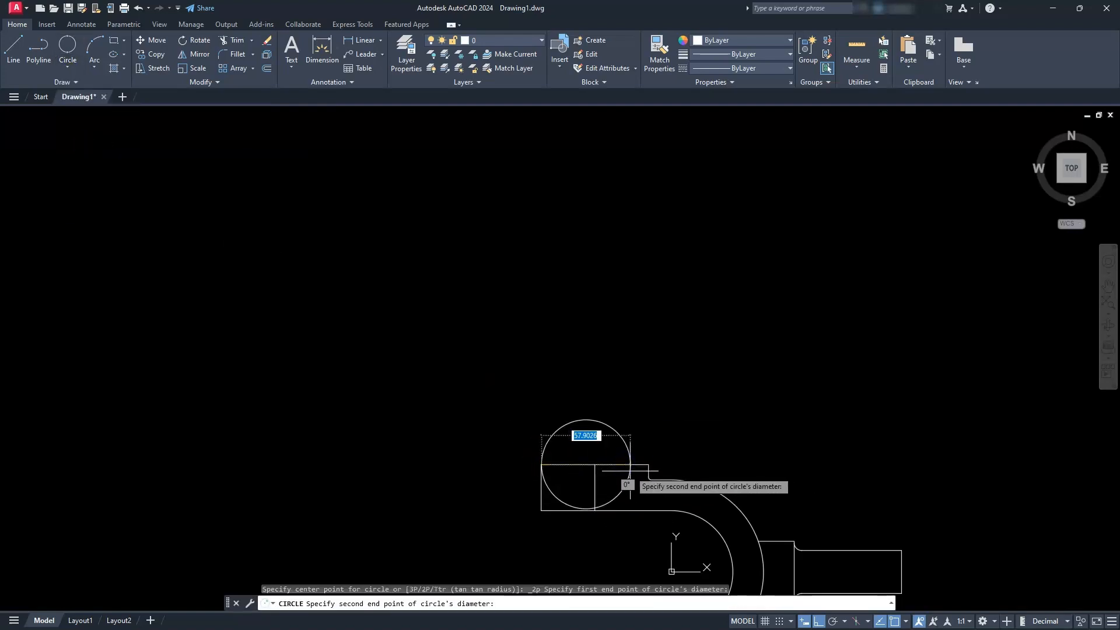
left_click(646, 465)
key("Escape")
key("Escape")
key("Escape")
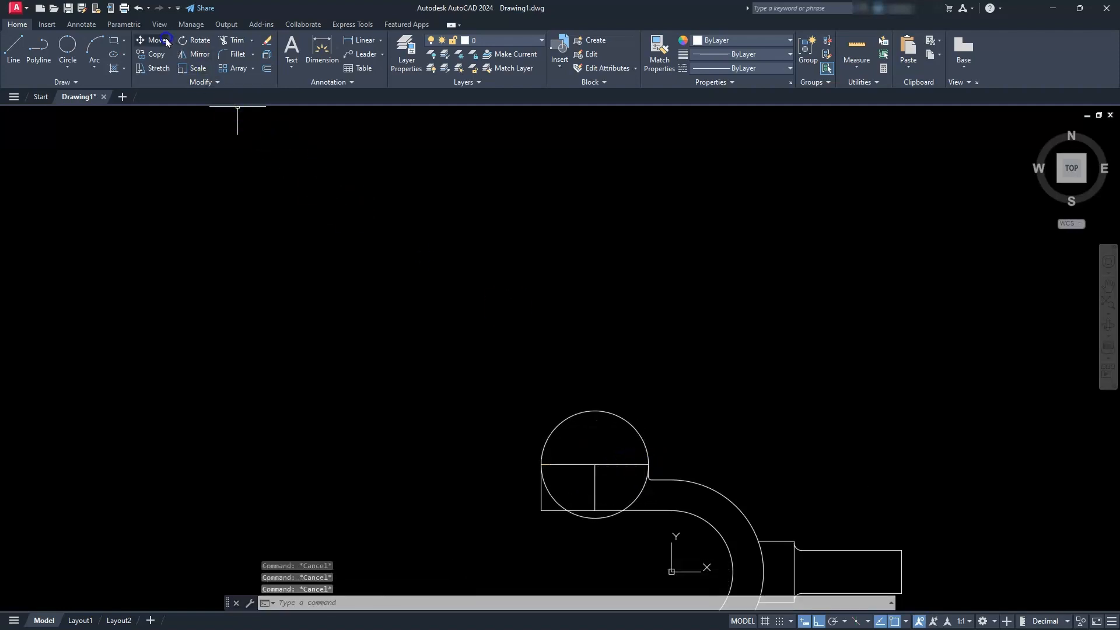
Step: Move the new circle 100 units vertically upward, clear of the fork
left_click(166, 41)
left_click(593, 410)
key("Return")
left_click(422, 474)
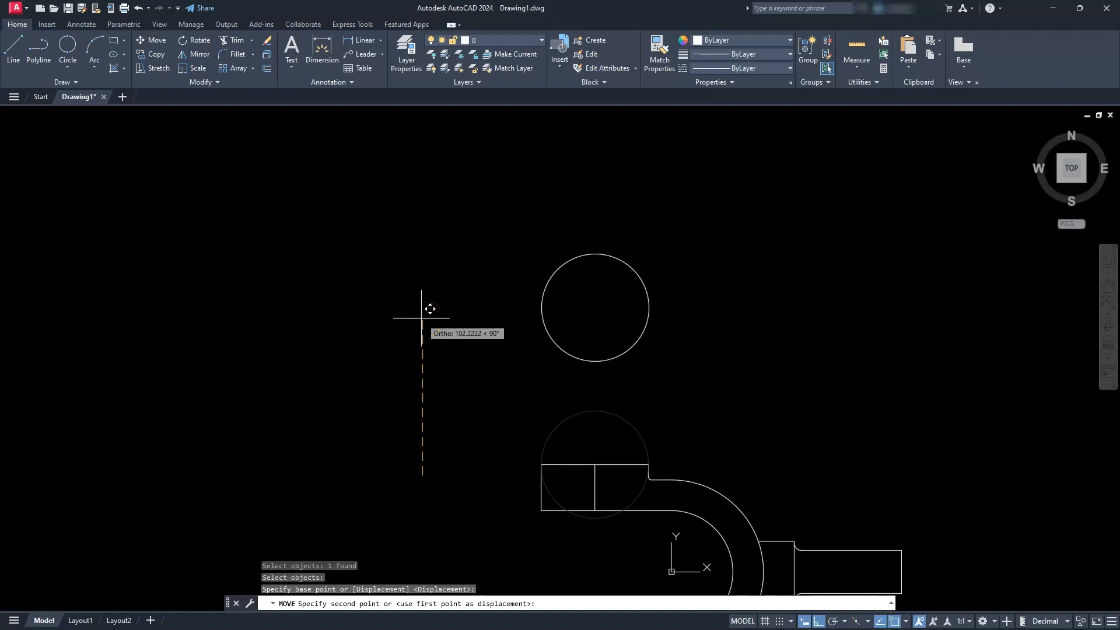
type("100")
key("Return")
key("Escape")
key("Escape")
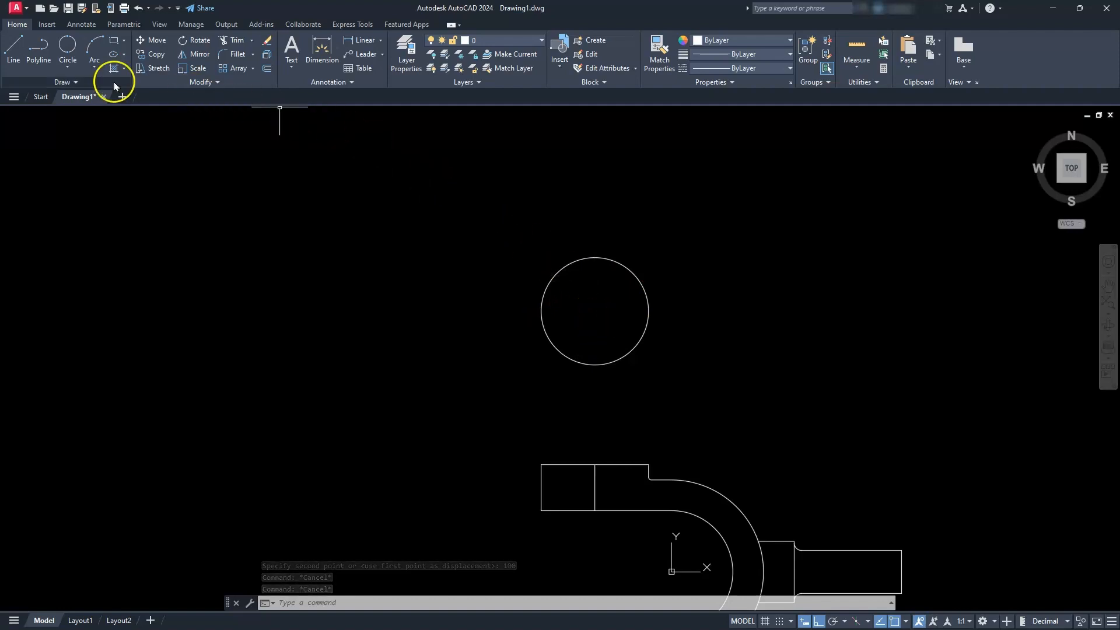
Step: Draw a concentric circle of diameter 40 at the centre of the moved circle
left_click(68, 66)
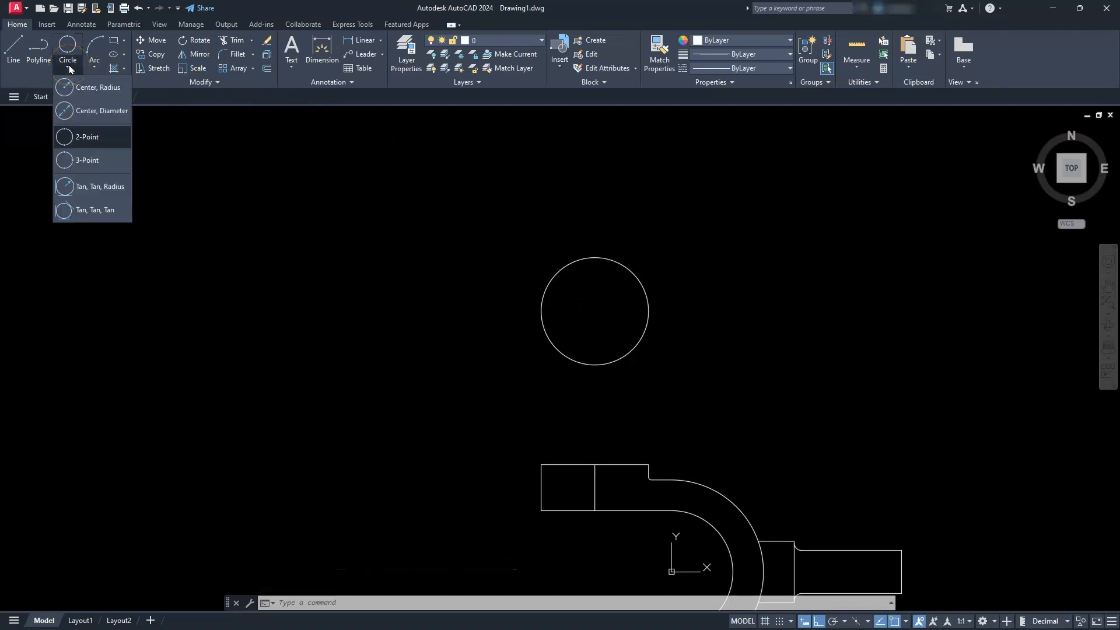
left_click(78, 111)
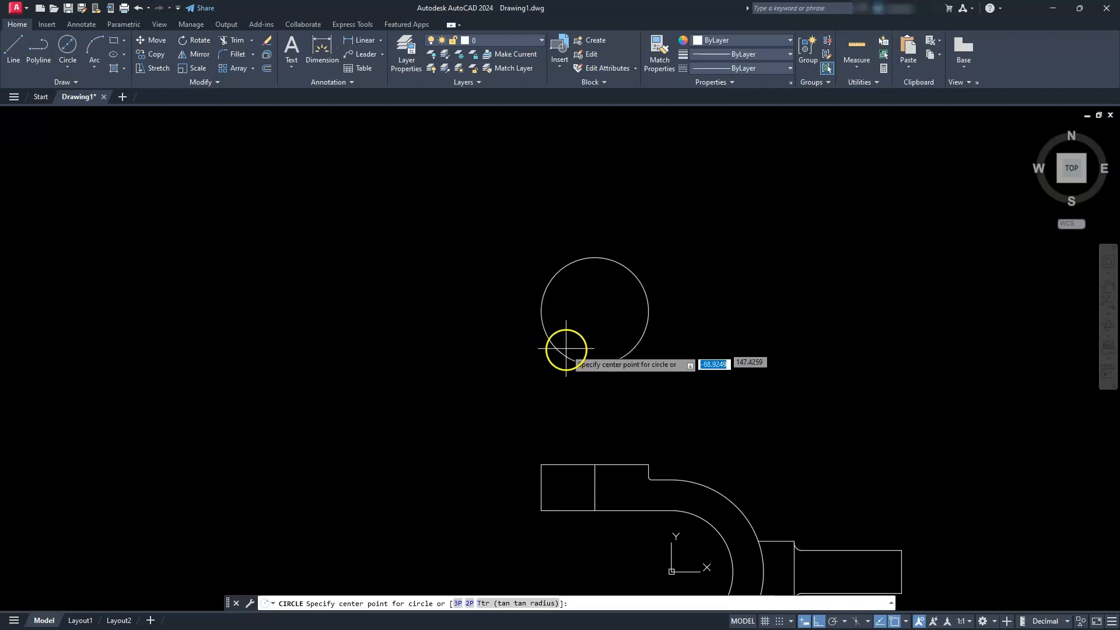
left_click(594, 310)
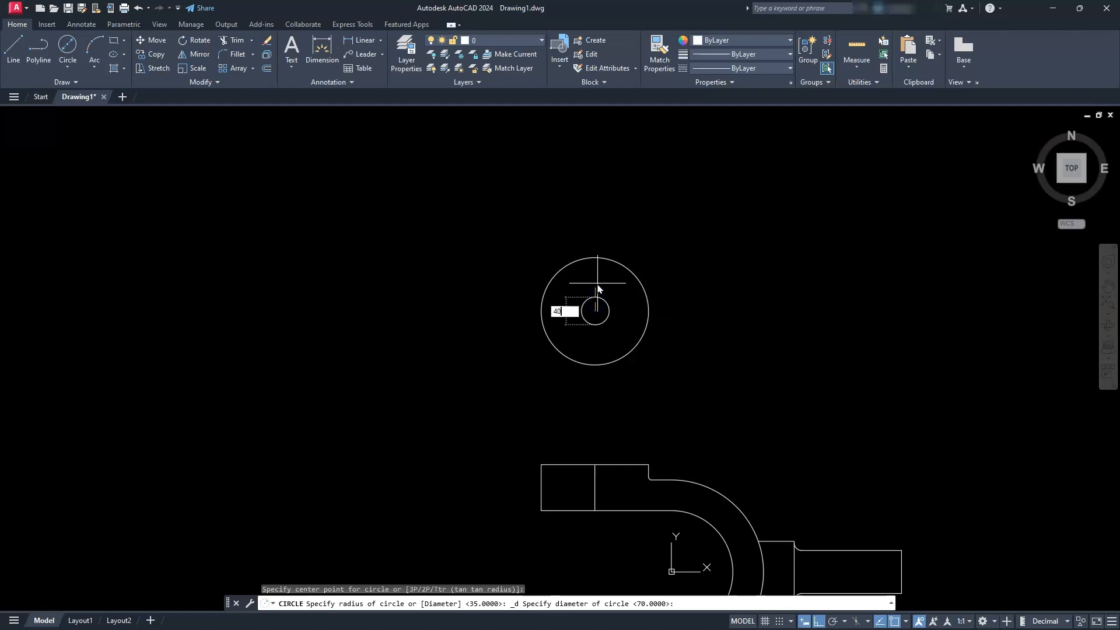
type("40")
key("Return")
mouse_move(797, 530)
middle_mouse_down()
mouse_move(755, 437)
mouse_move(742, 458)
middle_mouse_up()
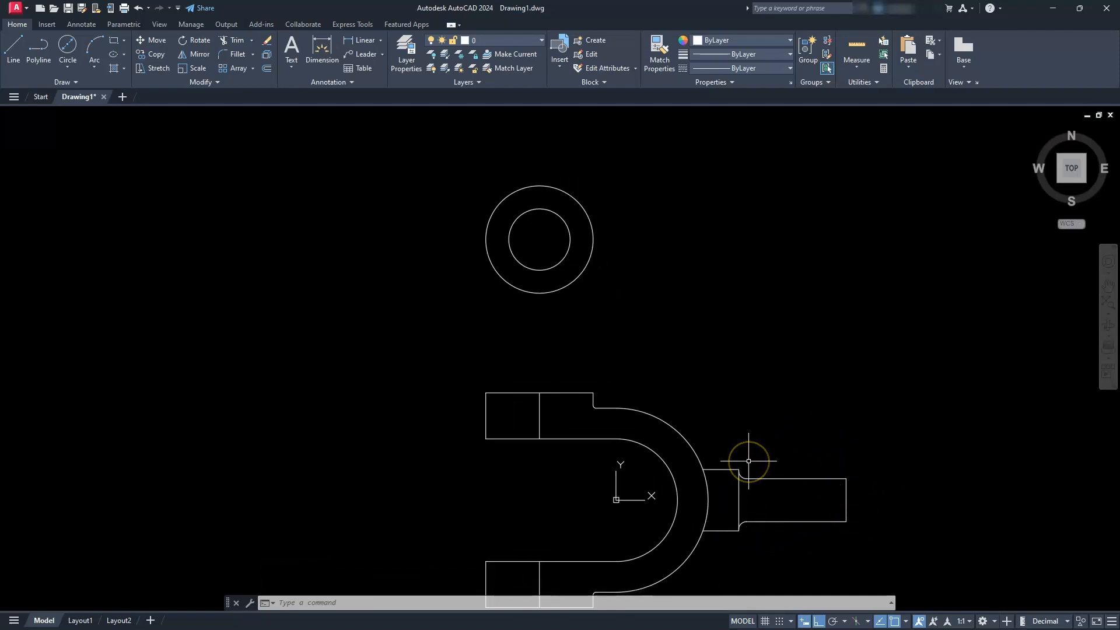
key("Escape")
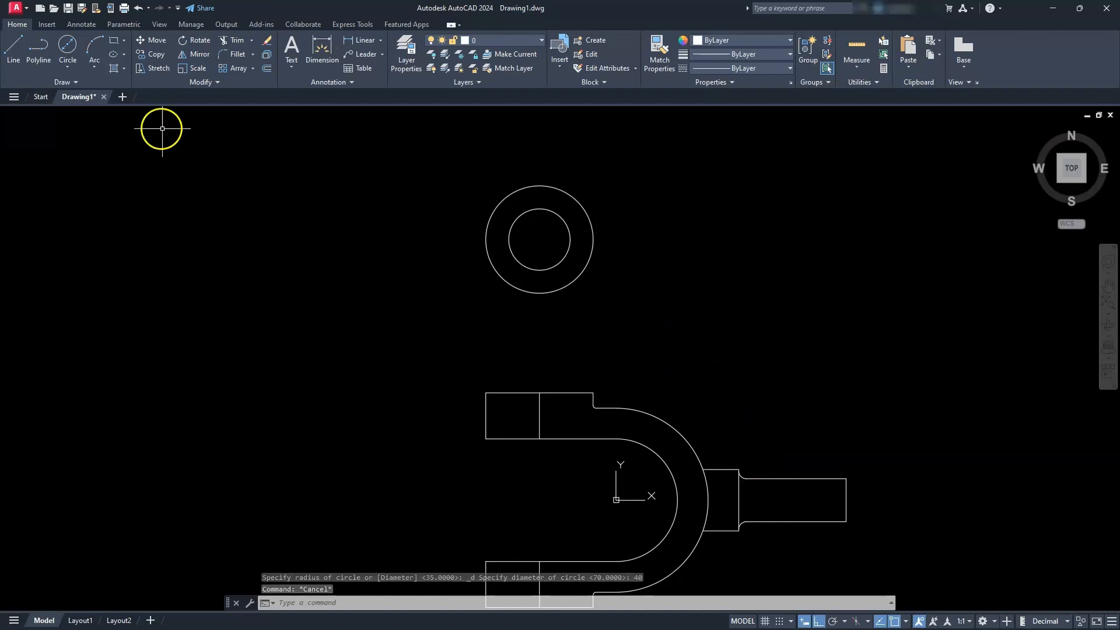
Step: Draw a horizontal line from the centre of the concentric circles to beyond the end of the handle
type("l")
key("Return")
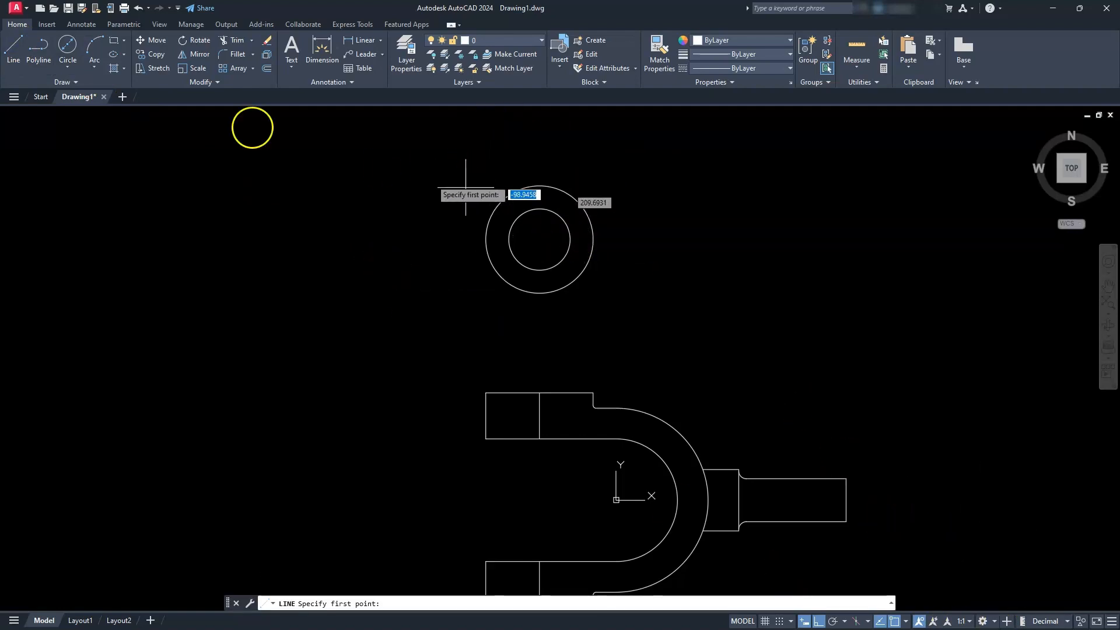
left_click(11, 44)
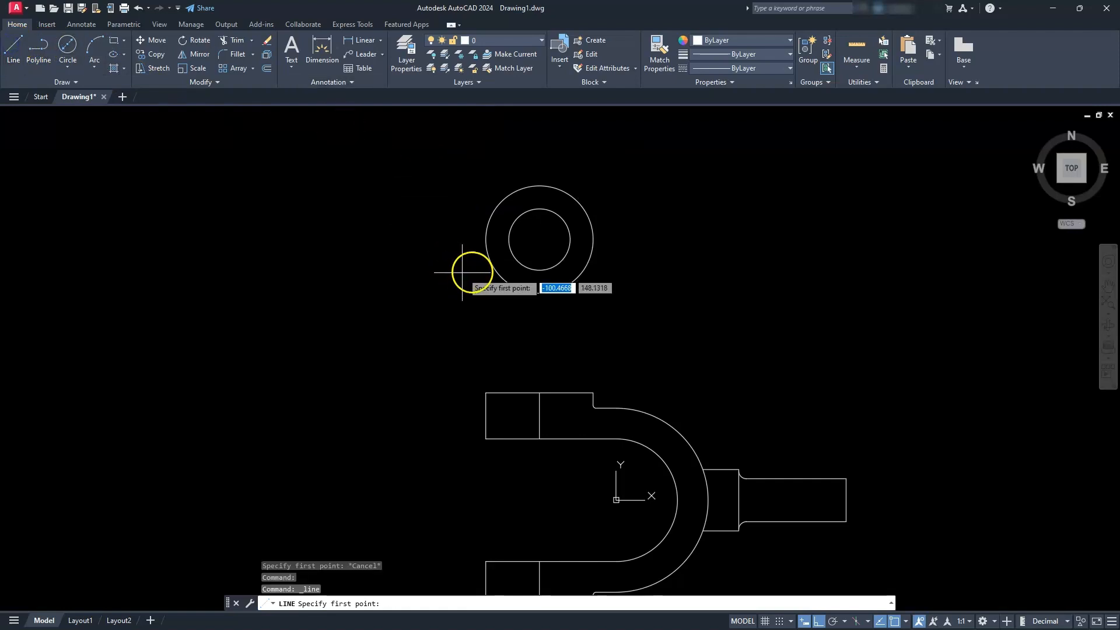
left_click(540, 239)
left_click(988, 271)
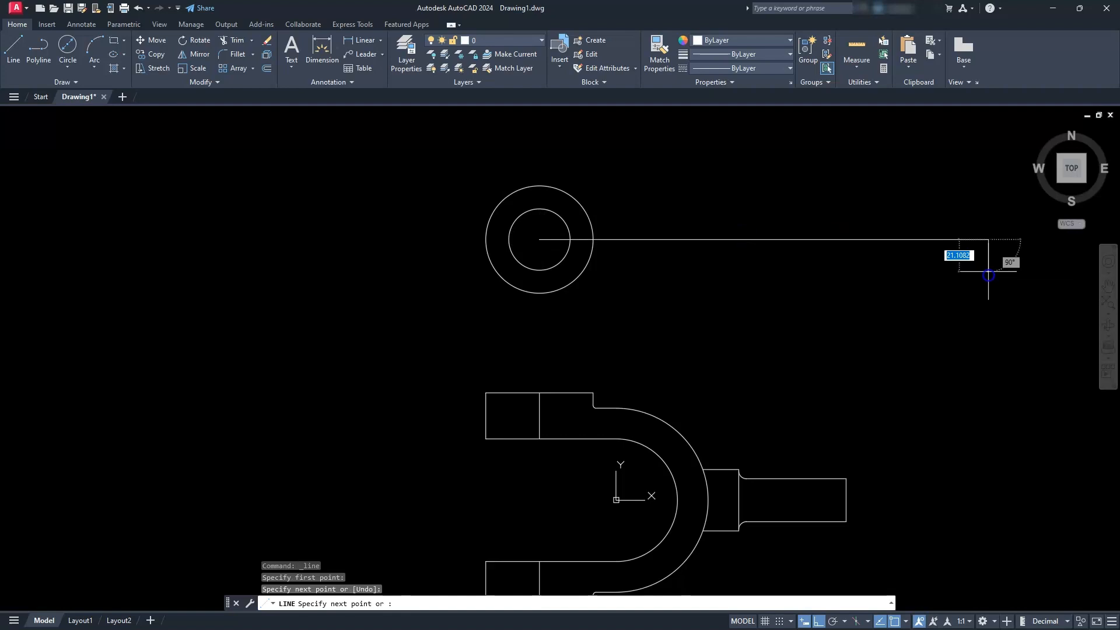
key("Escape")
key("Escape")
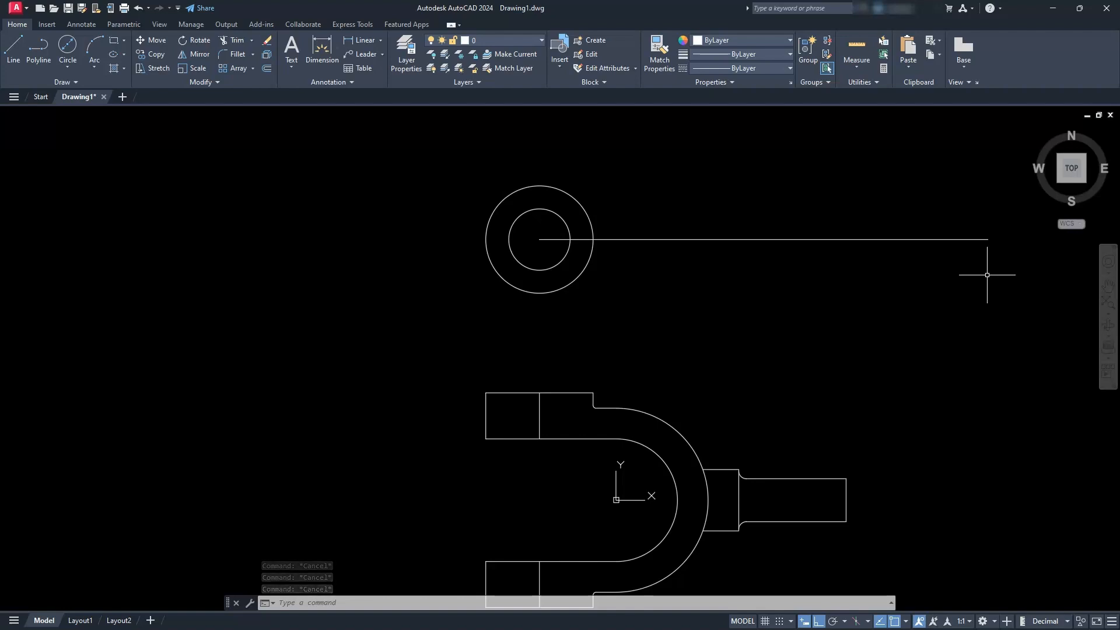
key("Escape")
key("Escape")
key("Escape")
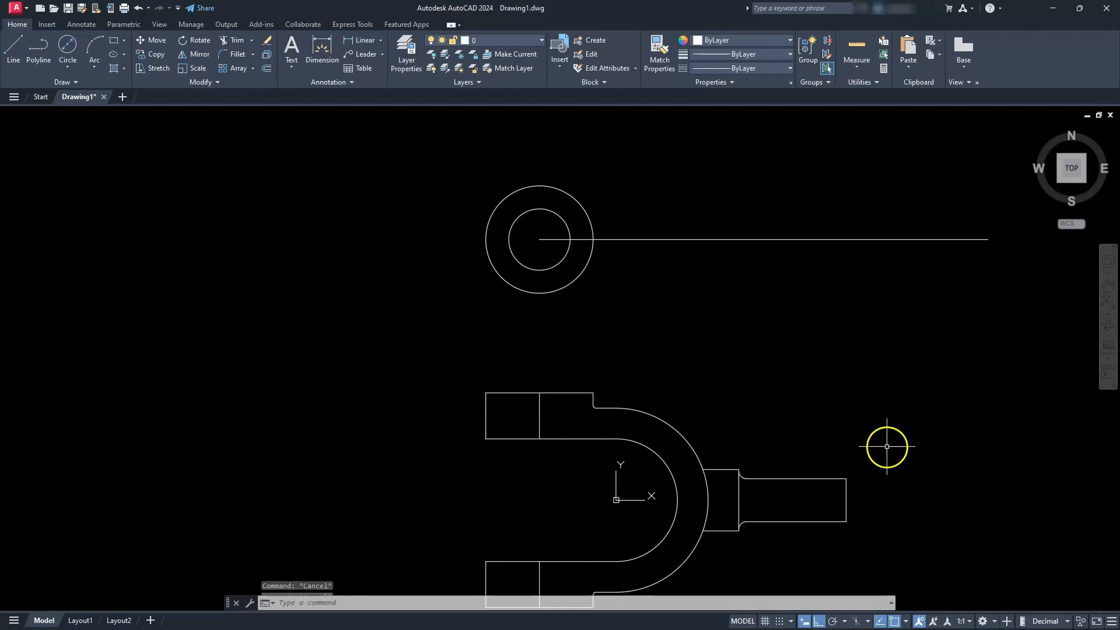
Step: Try moving the stepped handle vertically from its end edge's midpoint onto the horizontal line through the circles' centre
left_click(167, 42)
left_click(872, 439)
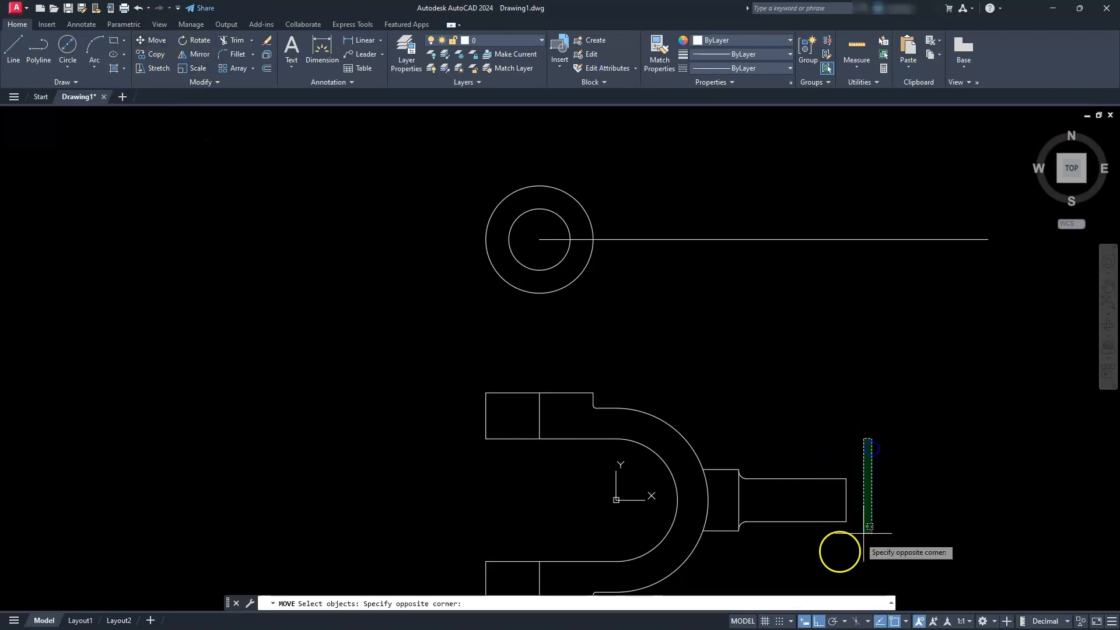
left_click(733, 562)
key("Return")
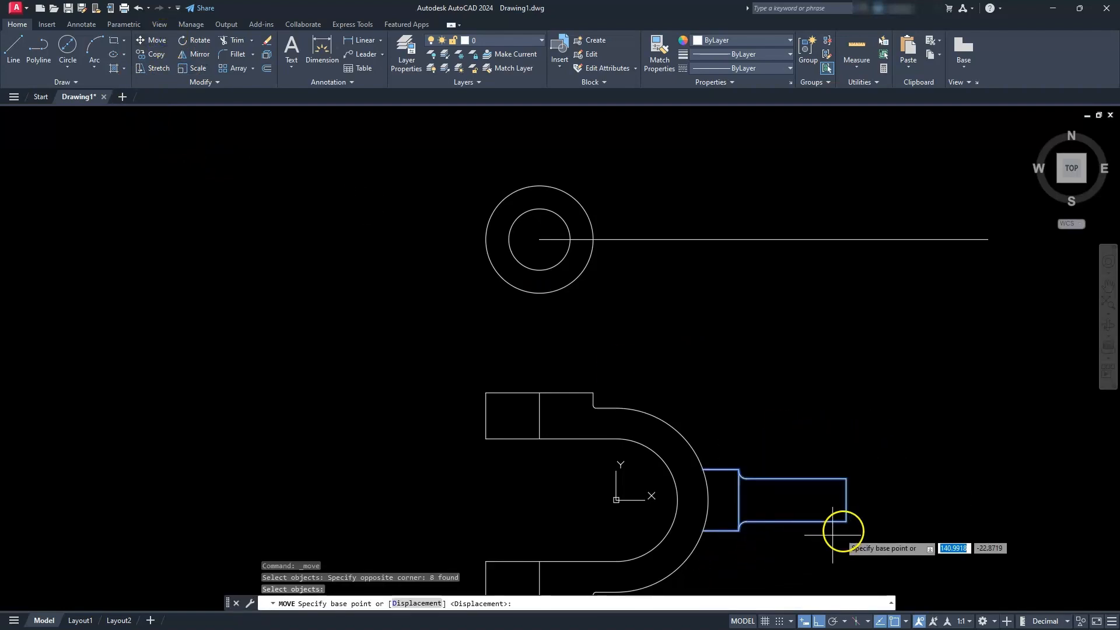
left_click(847, 506)
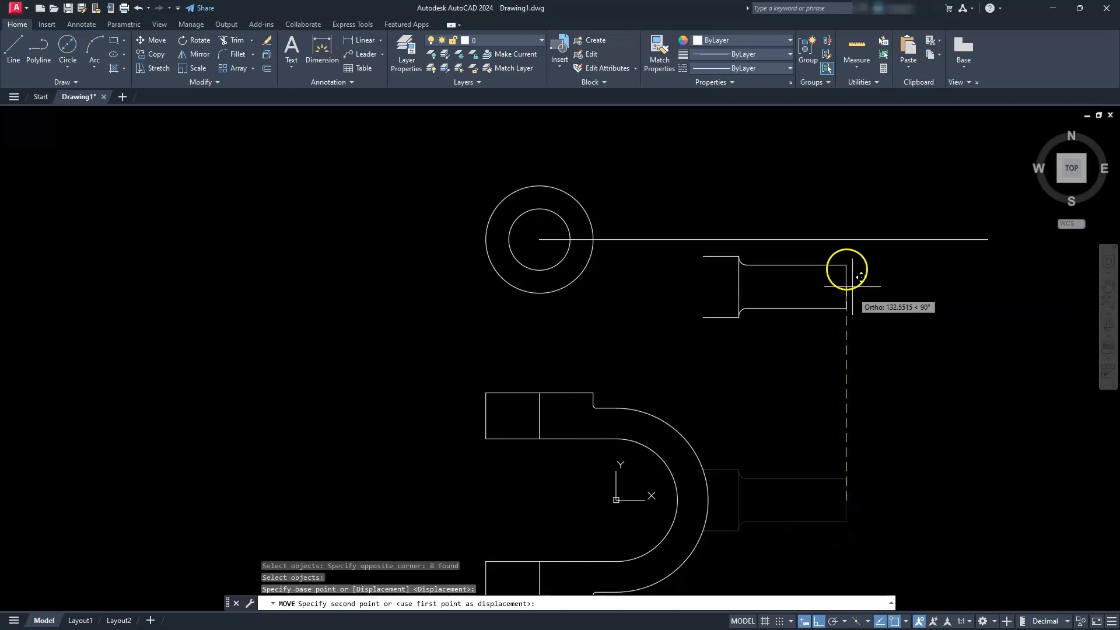
left_click(847, 239)
key("Escape")
key("Escape")
key("Escape")
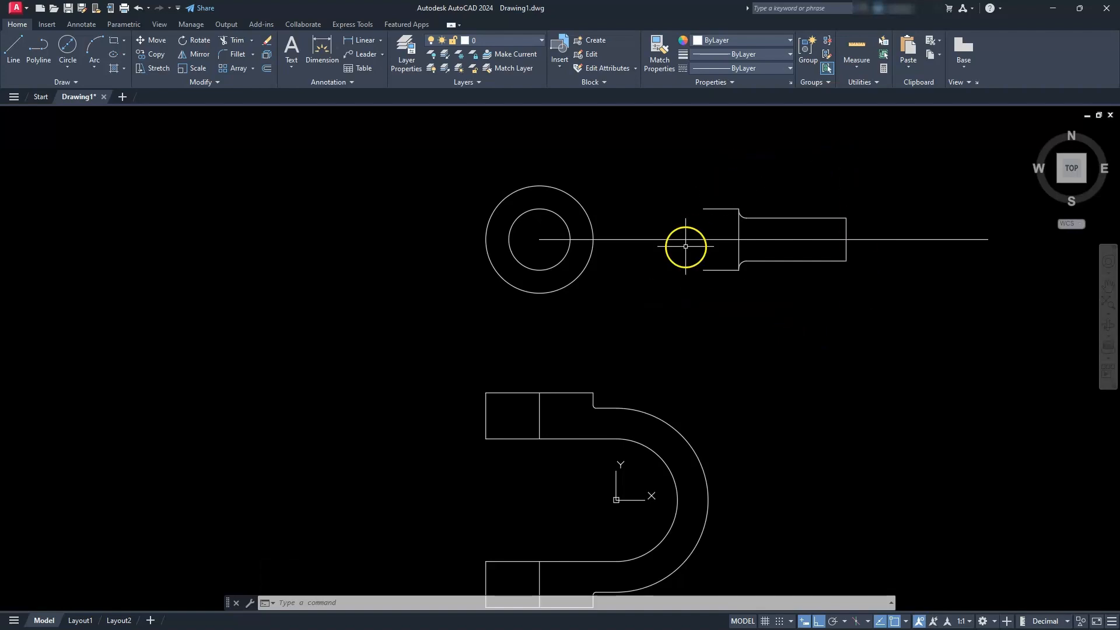
Step: Undo the handle move and delete the horizontal line from the circles' centre
left_click(138, 8)
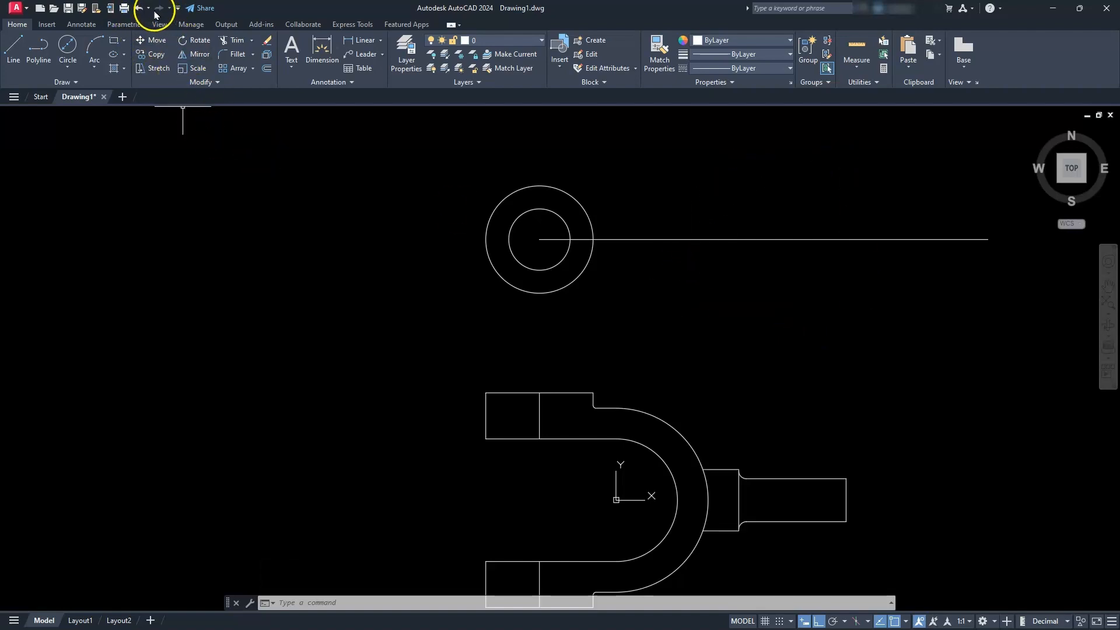
left_click(745, 285)
left_click(682, 212)
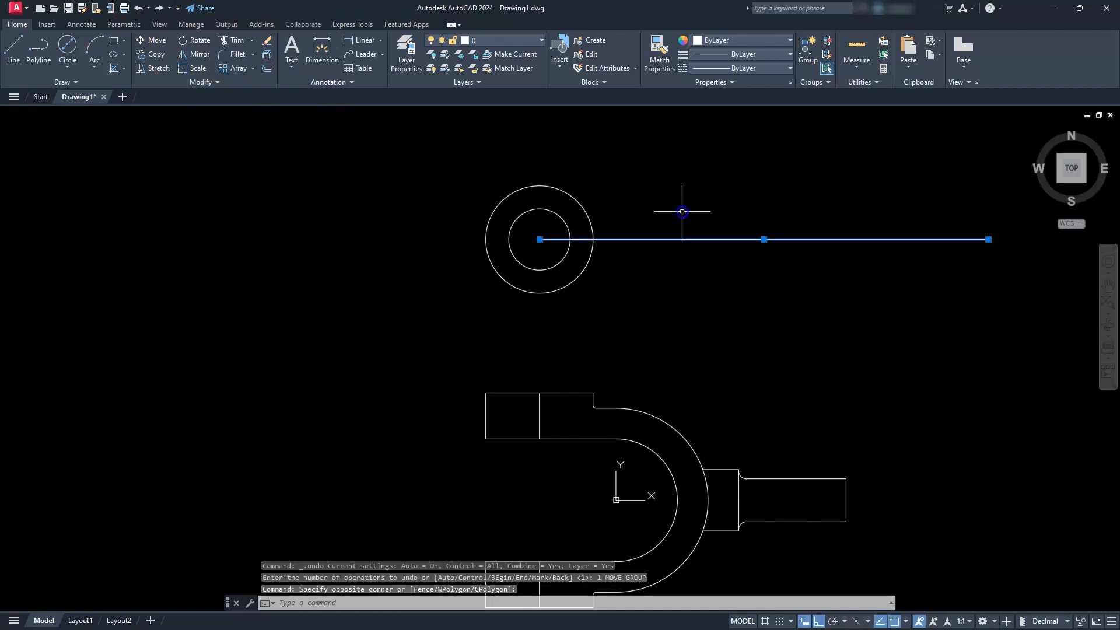
key("Delete")
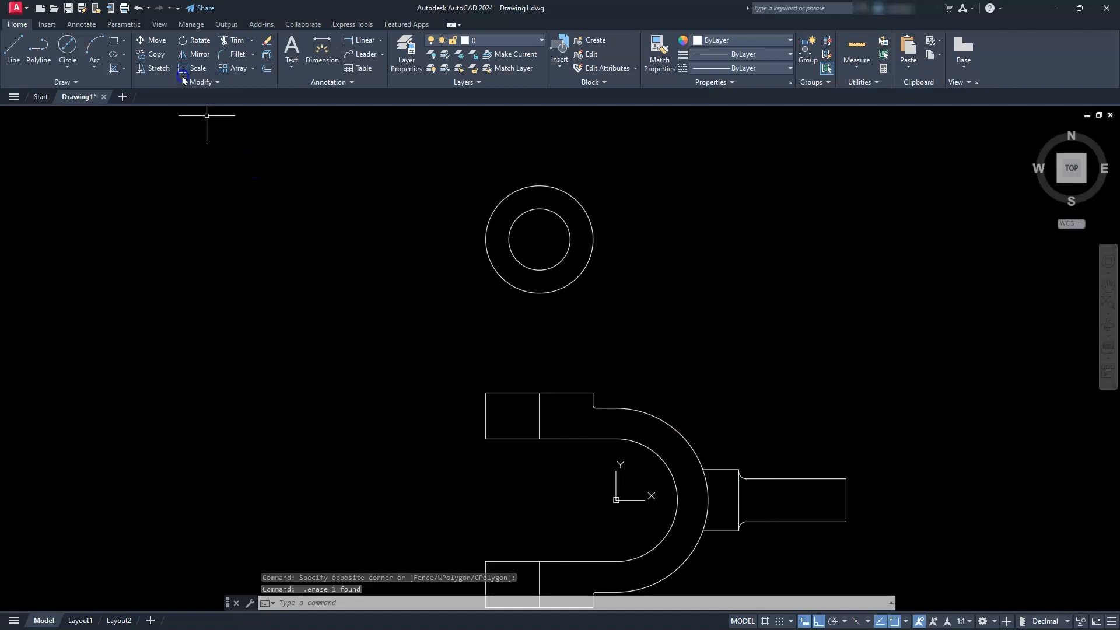
Step: Copy the stepped handle vertically from its end edge's midpoint to the level of the concentric circles' centre in the upper view
left_click(150, 55)
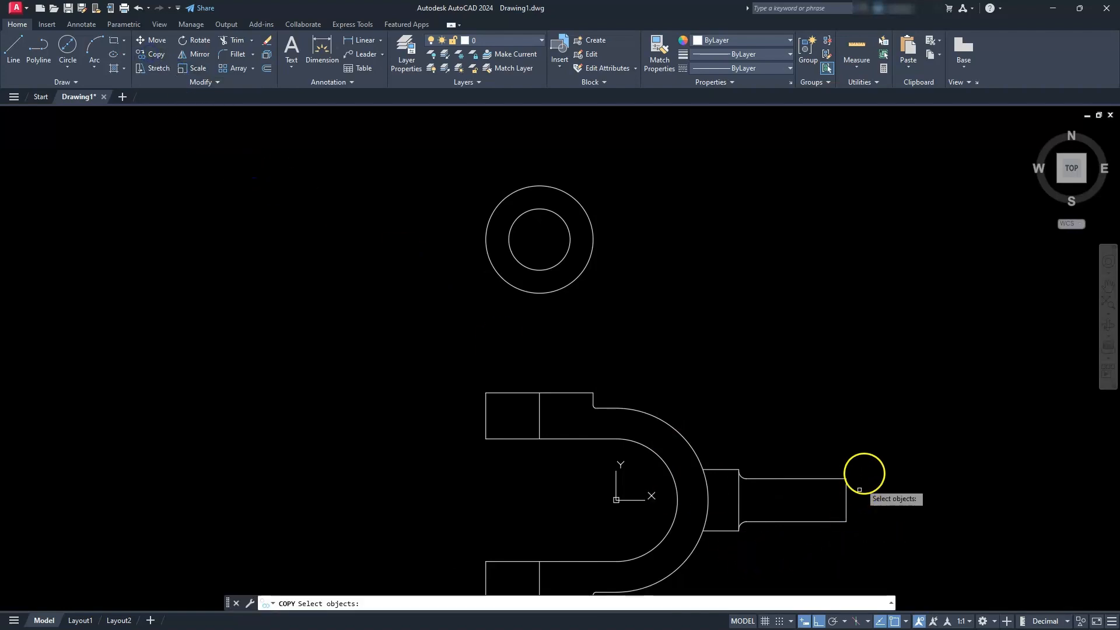
left_click(871, 449)
left_click(722, 546)
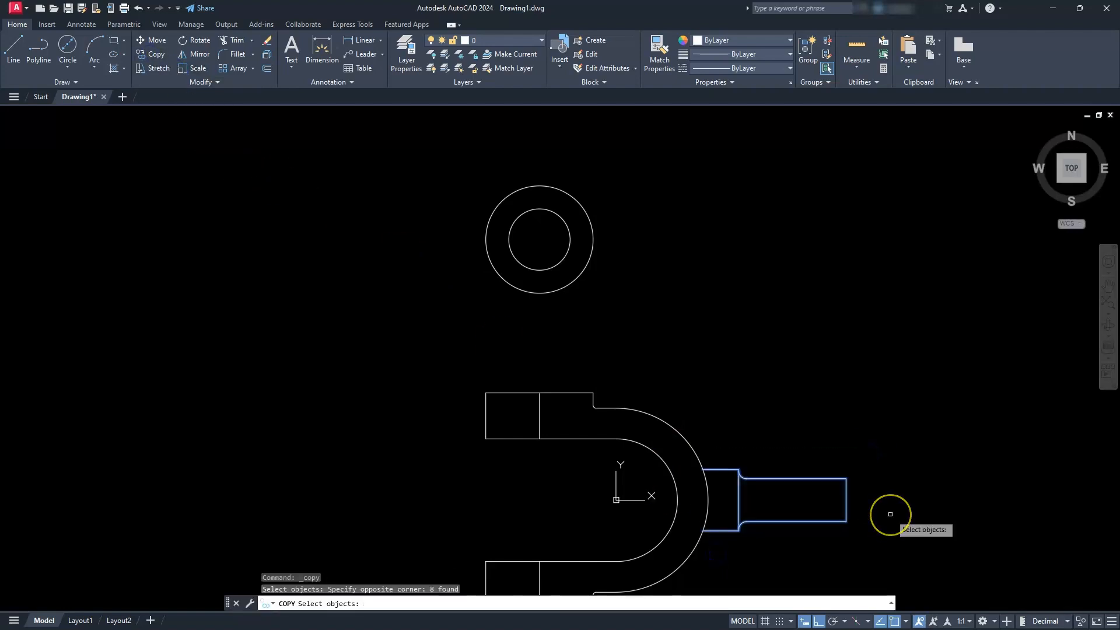
key("Return")
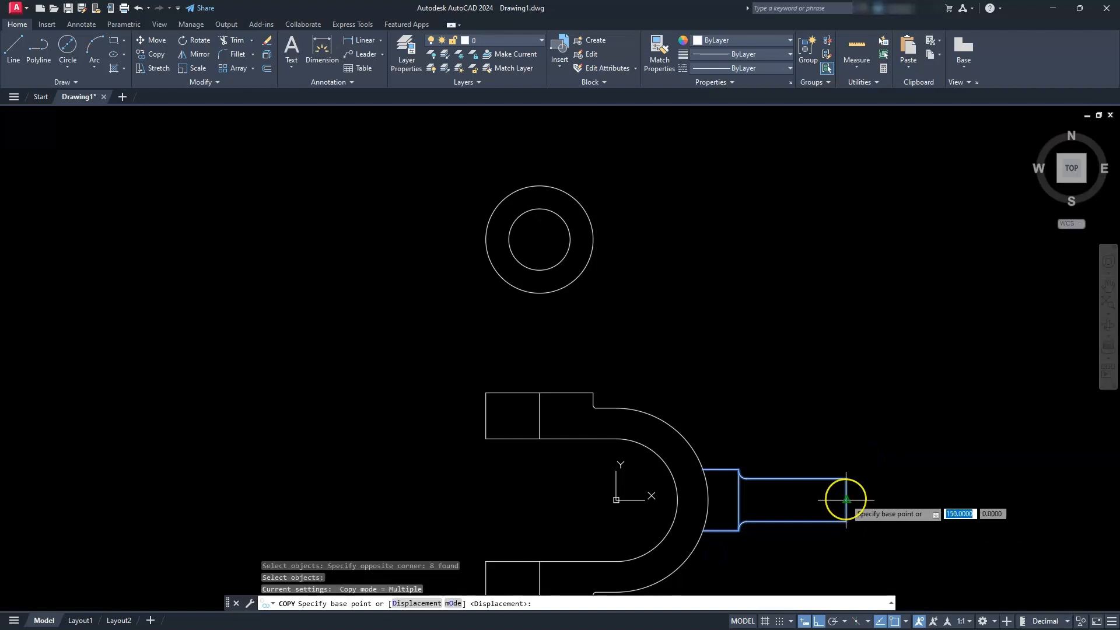
left_click(846, 500)
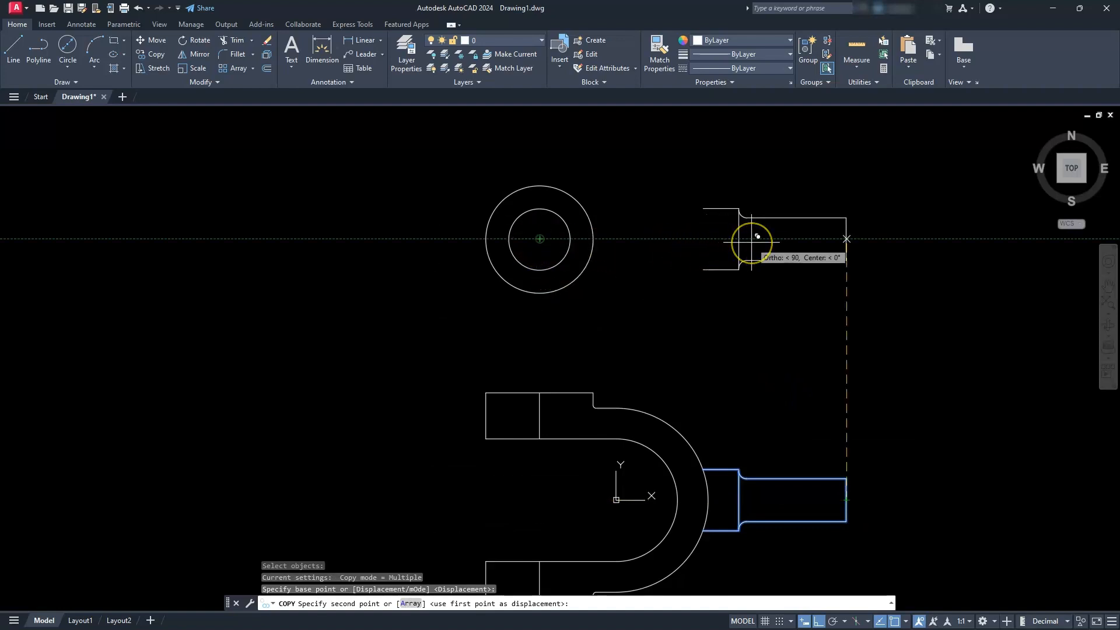
left_click(751, 240)
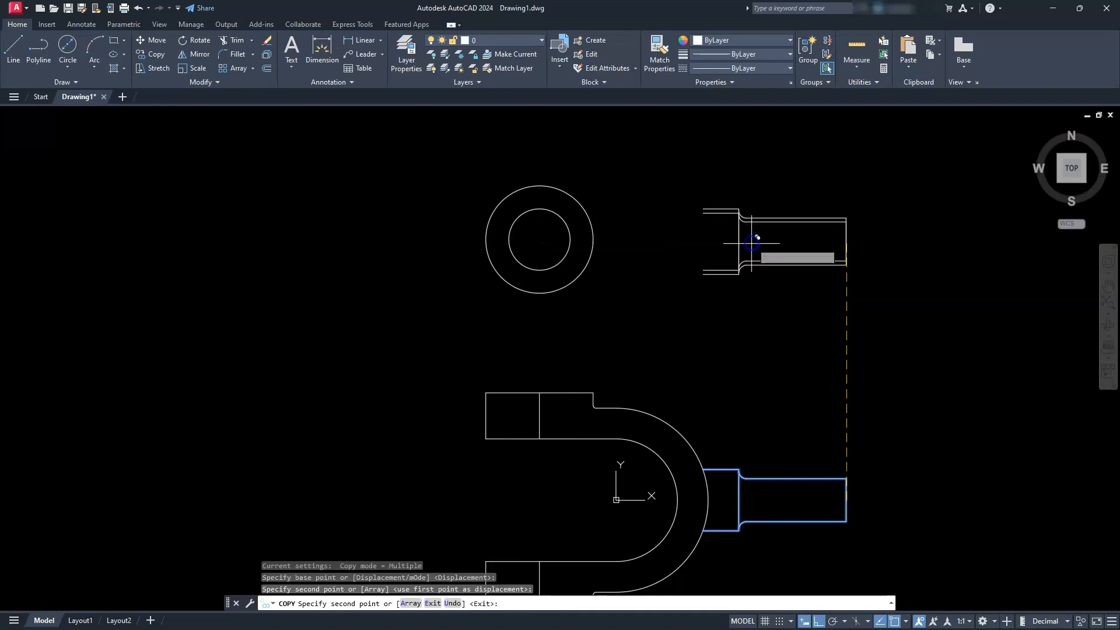
key("Escape")
key("Escape")
key("Escape")
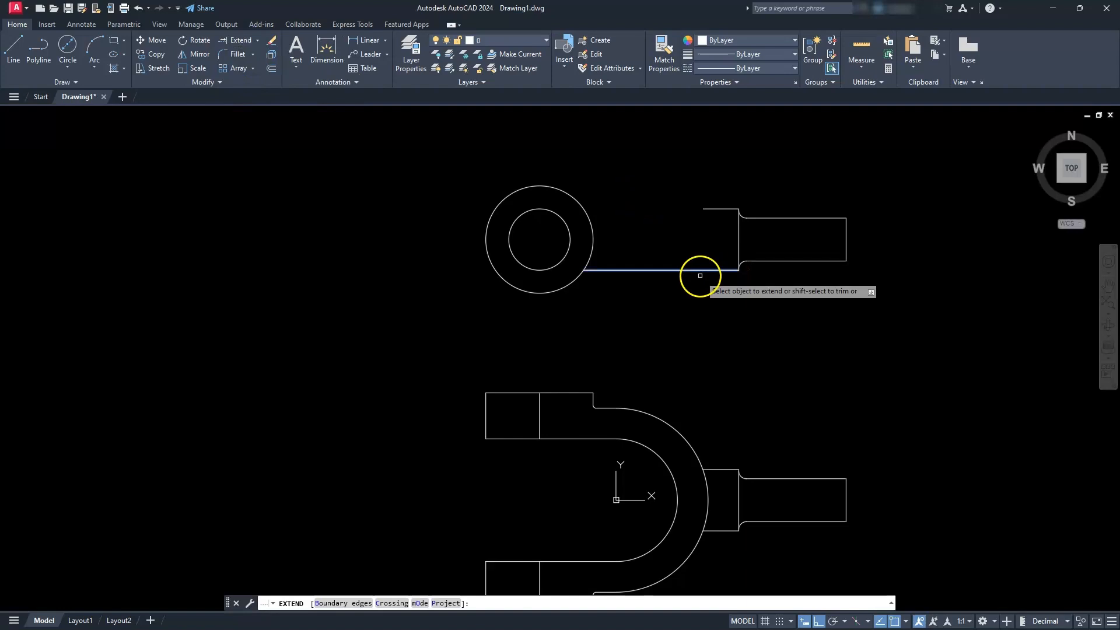
Step: Extend the copied handle's two open horizontal edges to the outer circle in the upper view
left_click(701, 268)
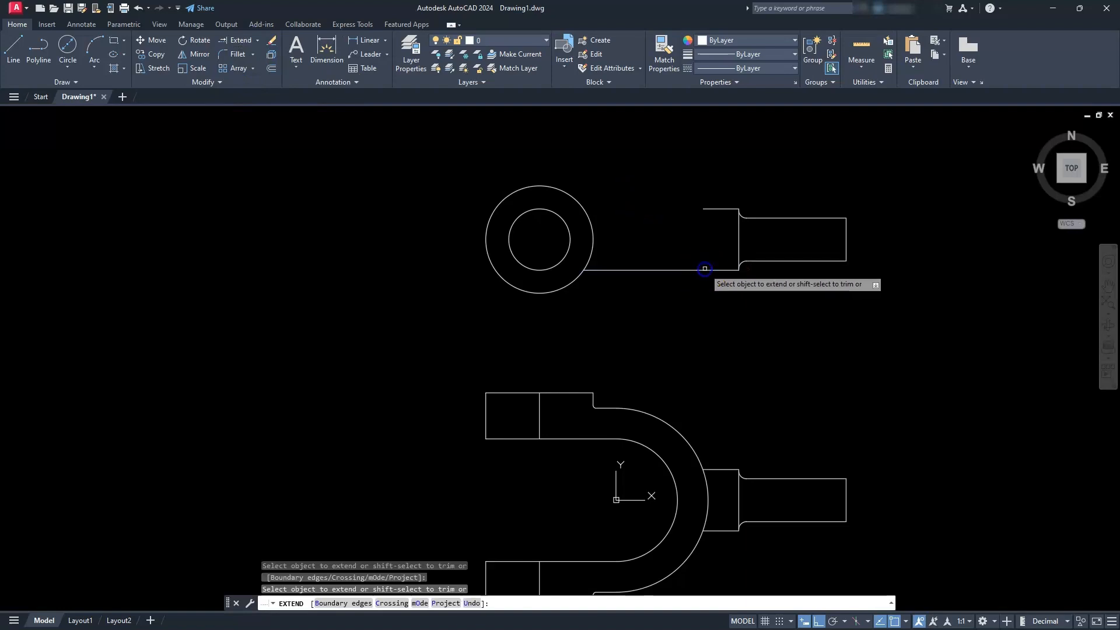
left_click(712, 206)
key("Return")
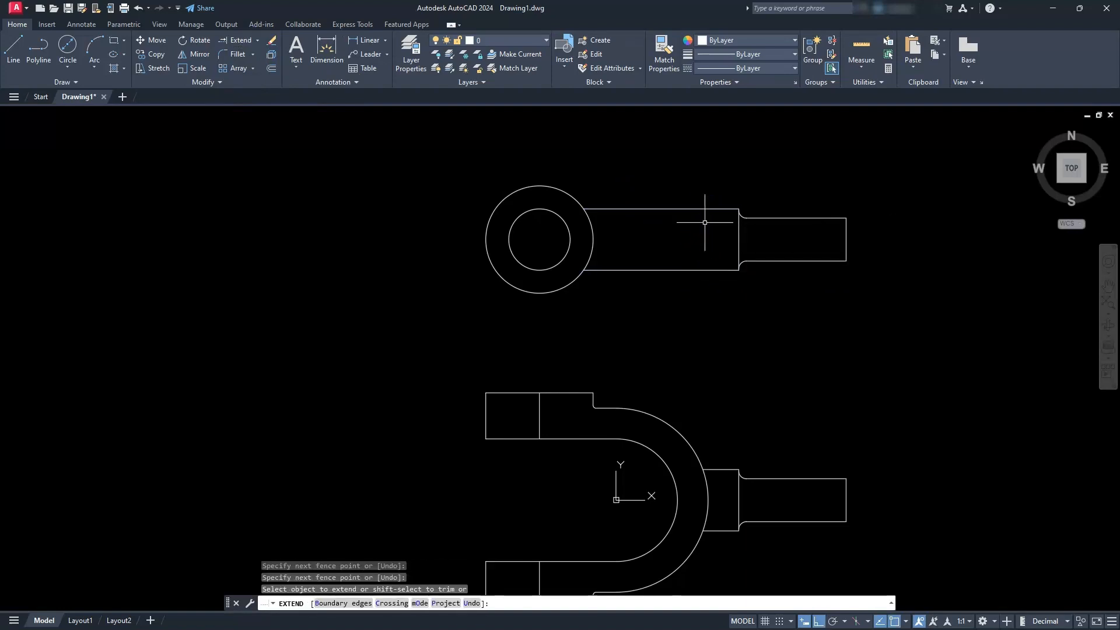
key("Escape")
key("Escape")
key("Escape")
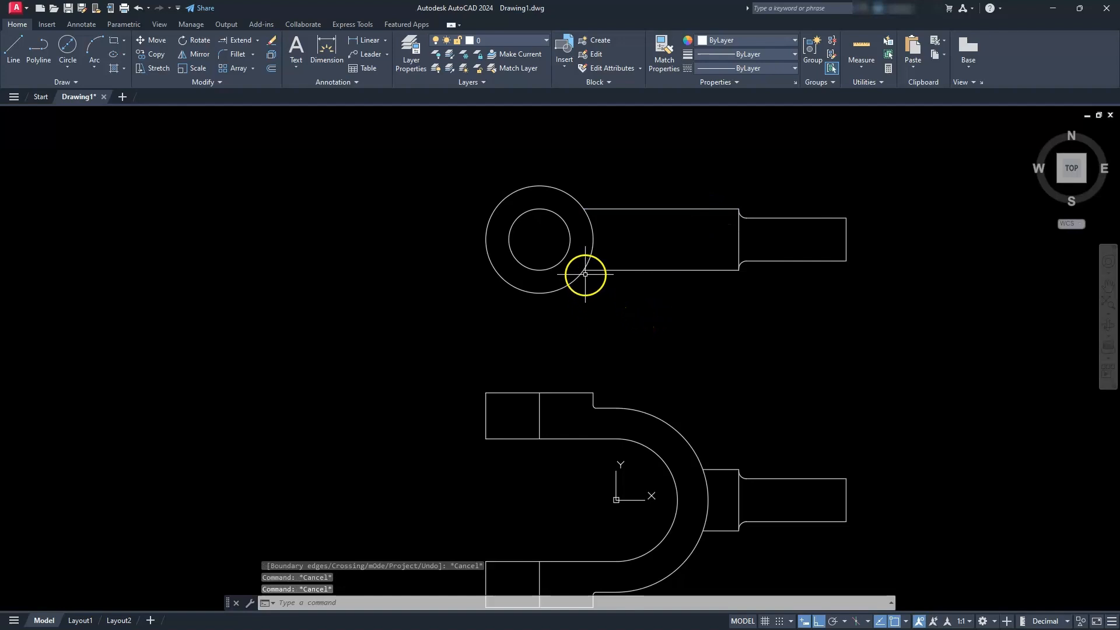
Step: Draw a vertical construction line through the intersection of the upper view's lower handle edge and the outer circle
mouse_move(626, 450)
middle_mouse_down()
mouse_move(617, 355)
mouse_move(623, 372)
middle_mouse_up()
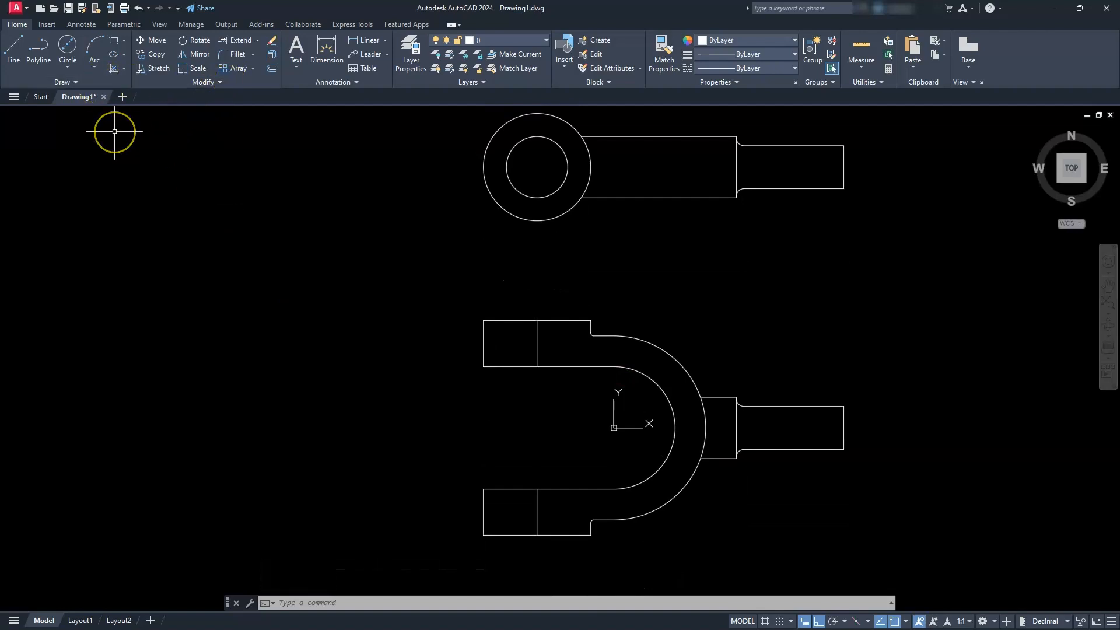
left_click(73, 83)
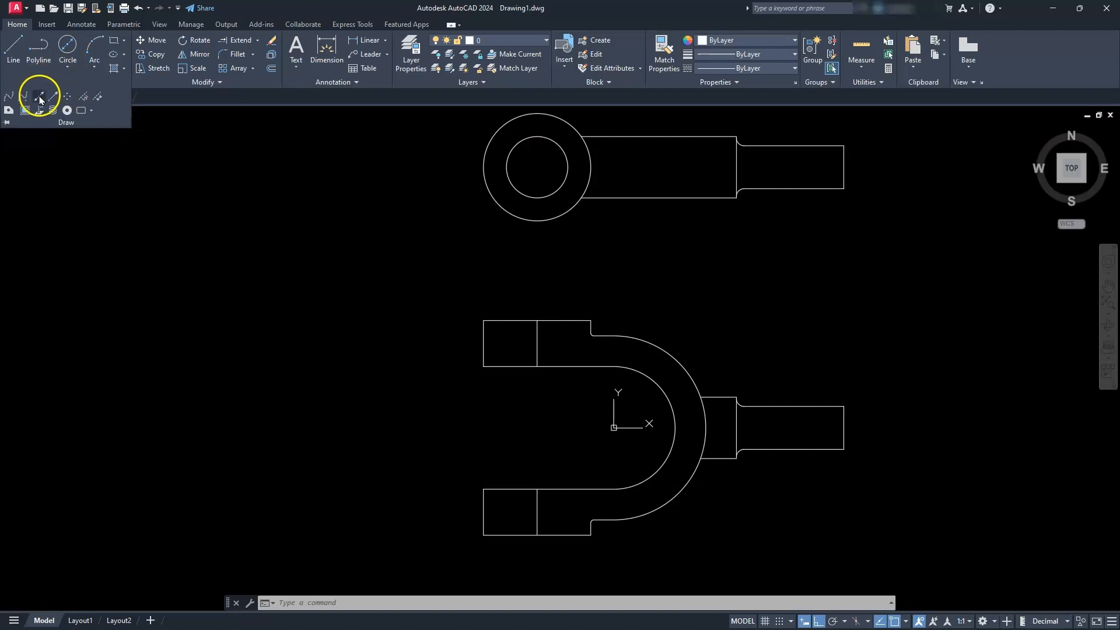
left_click(39, 100)
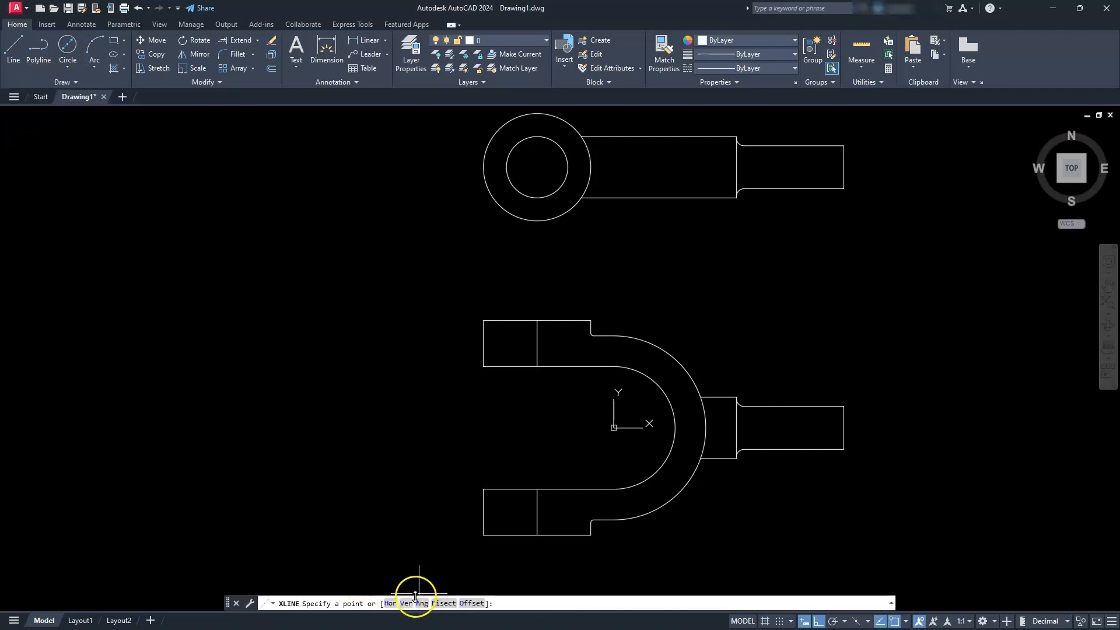
left_click(407, 603)
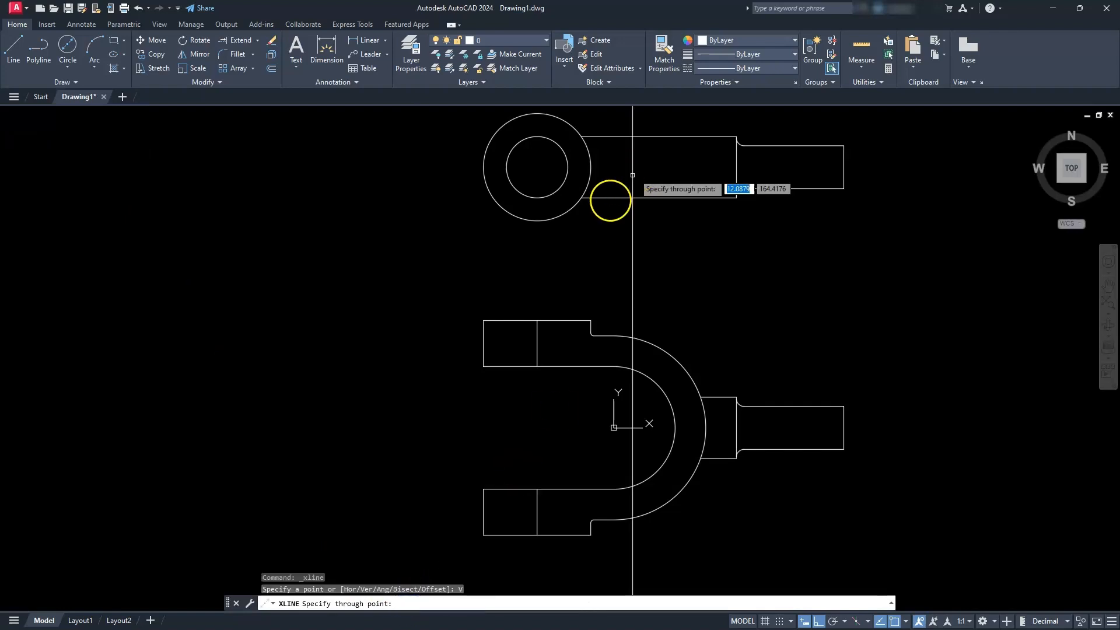
left_click(581, 199)
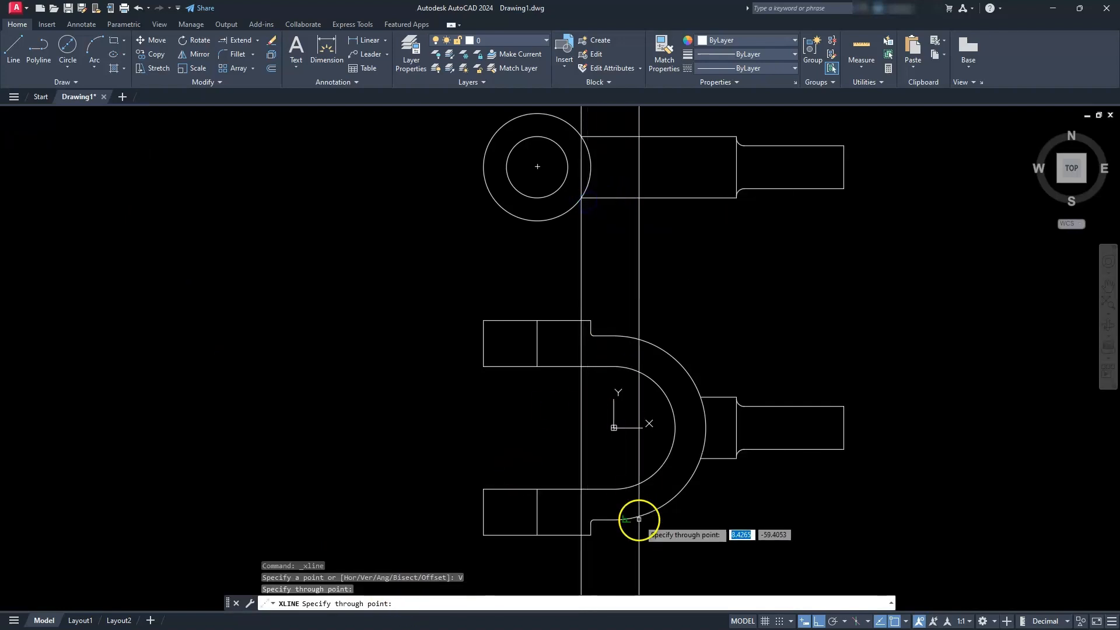
key("Escape")
key("Escape")
key("Escape")
Step: Trim the vertical construction line so that only the segments inside the fork's two arms remain
scroll(562, 528, "up", 4)
middle_click_drag(570, 533, 600, 455)
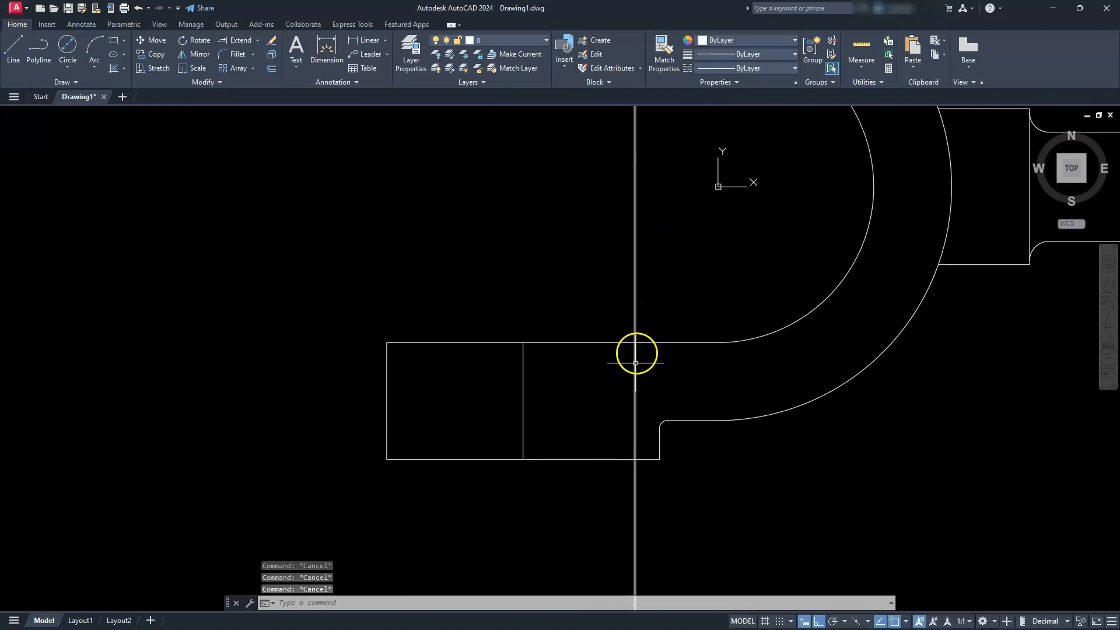
scroll(634, 371, "down", 4)
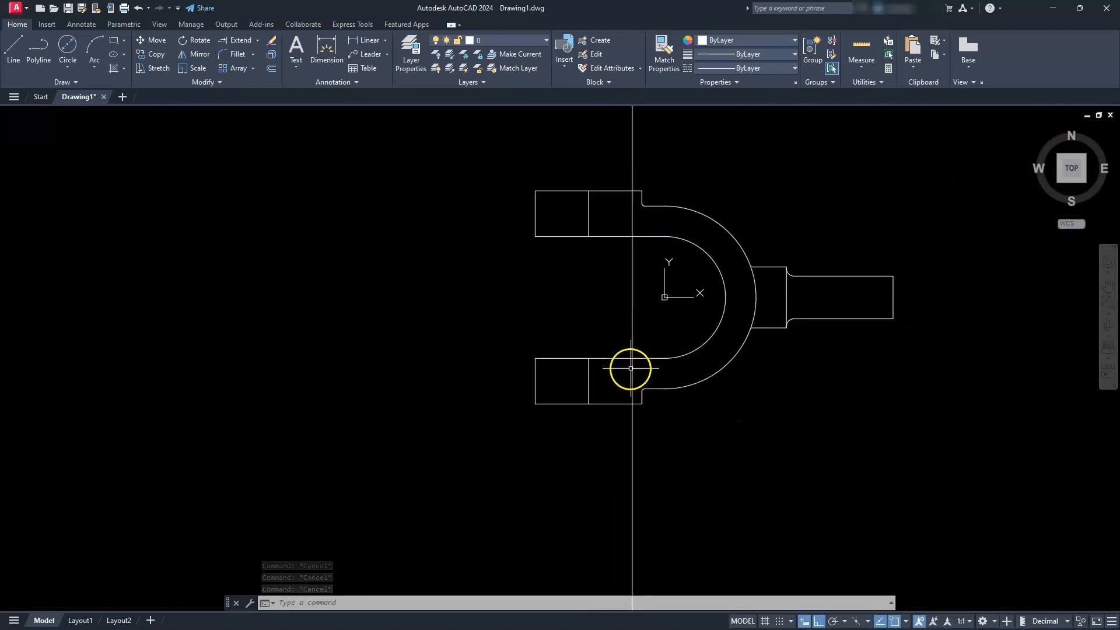
middle_click_drag(630, 368, 616, 419)
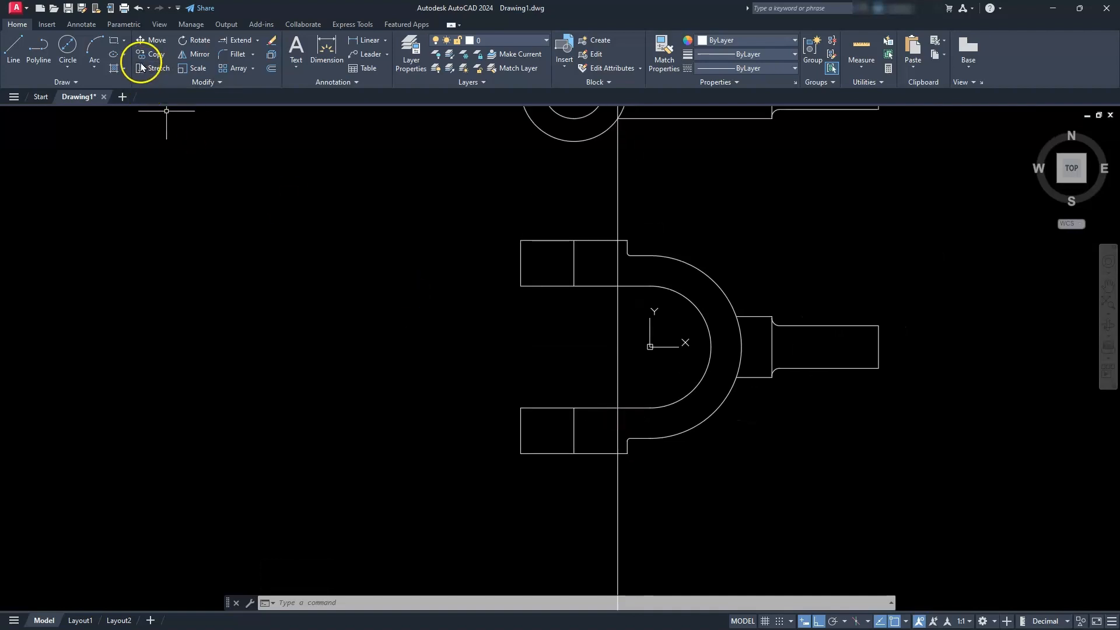
left_click(257, 40)
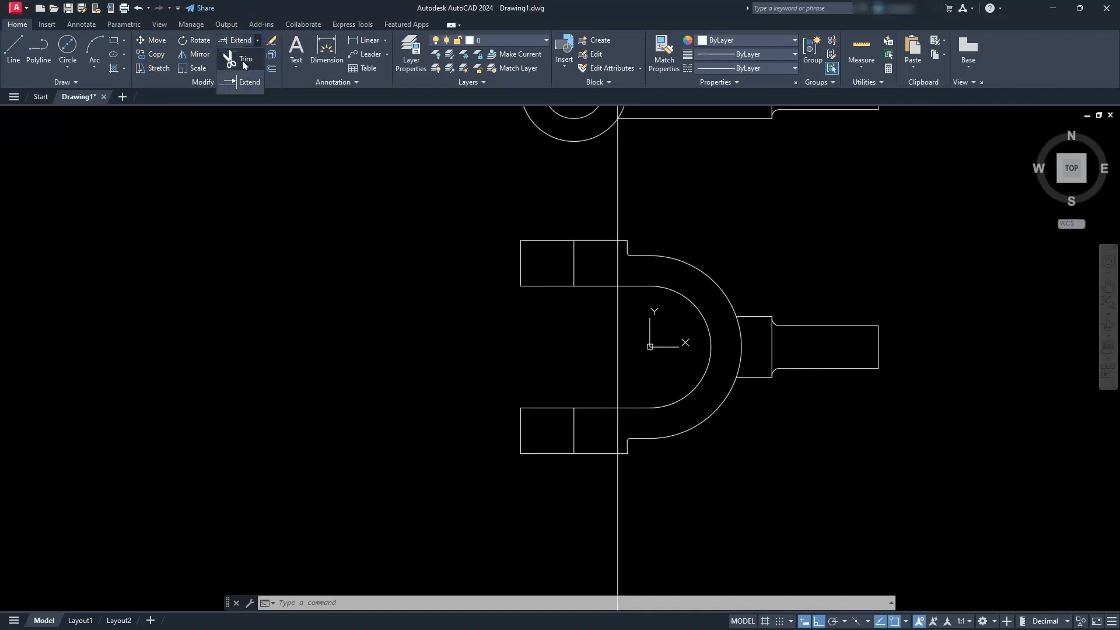
left_click(241, 57)
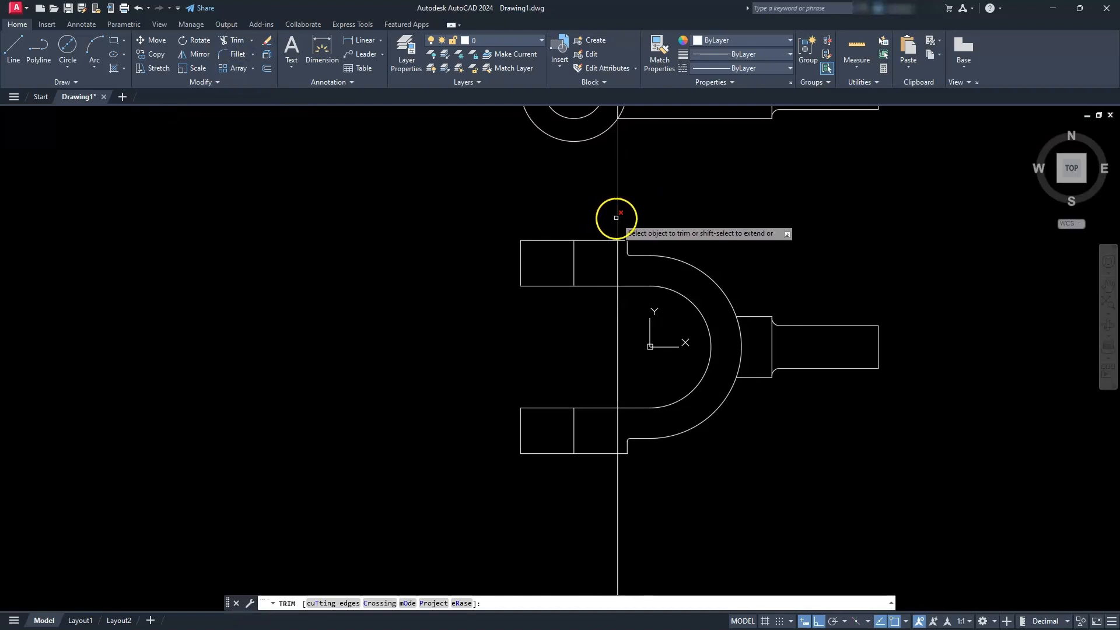
left_click(619, 215)
left_click(620, 340)
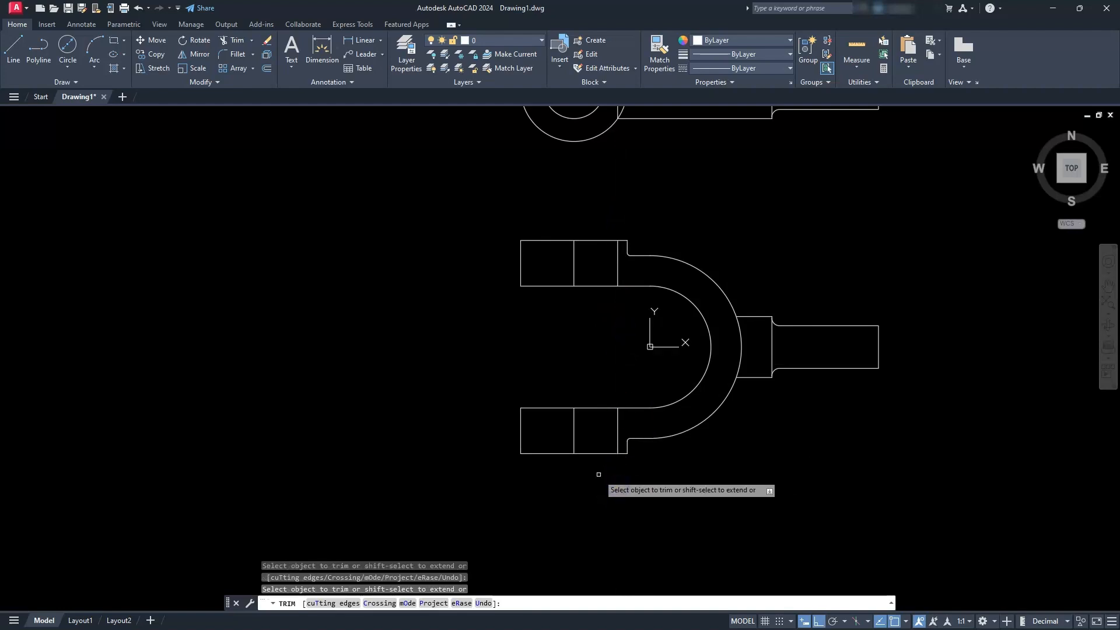
key("Escape")
key("Escape")
key("Escape")
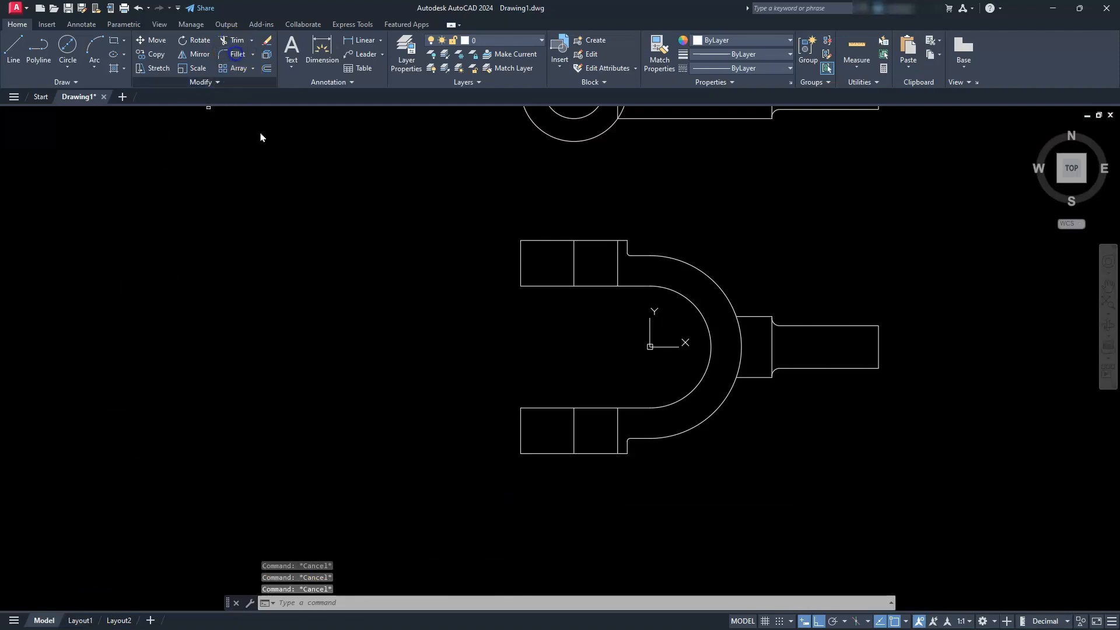
Step: Fillet the lower arm's short outer edge and the projected vertical line with radius 2, using the Multiple option
left_click(237, 55)
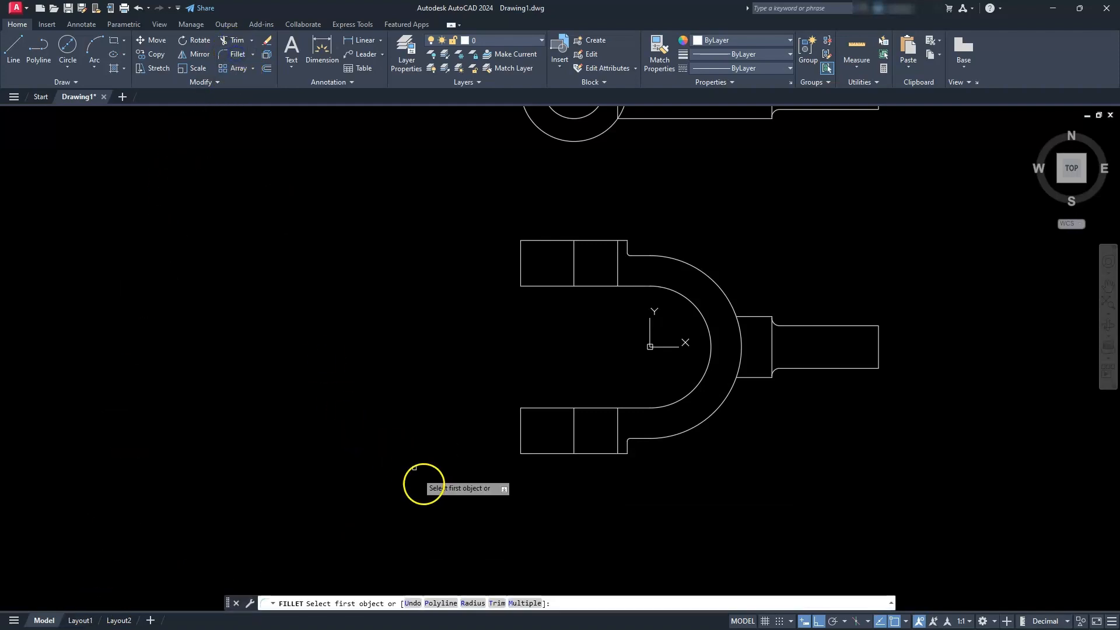
left_click(474, 601)
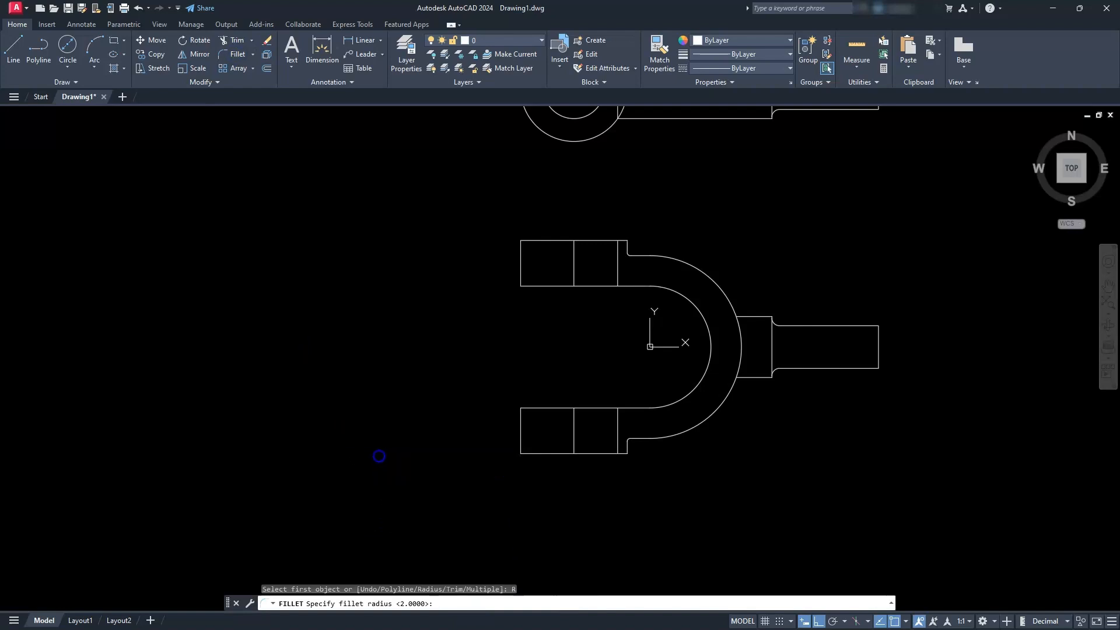
key("Return")
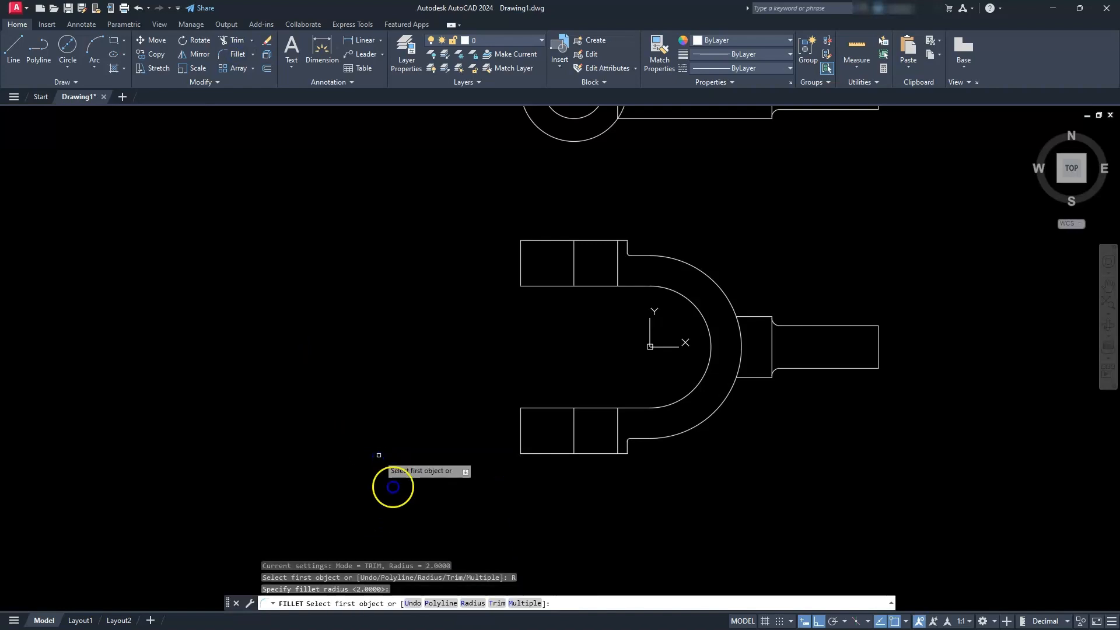
left_click(529, 603)
scroll(606, 470, "up", 6)
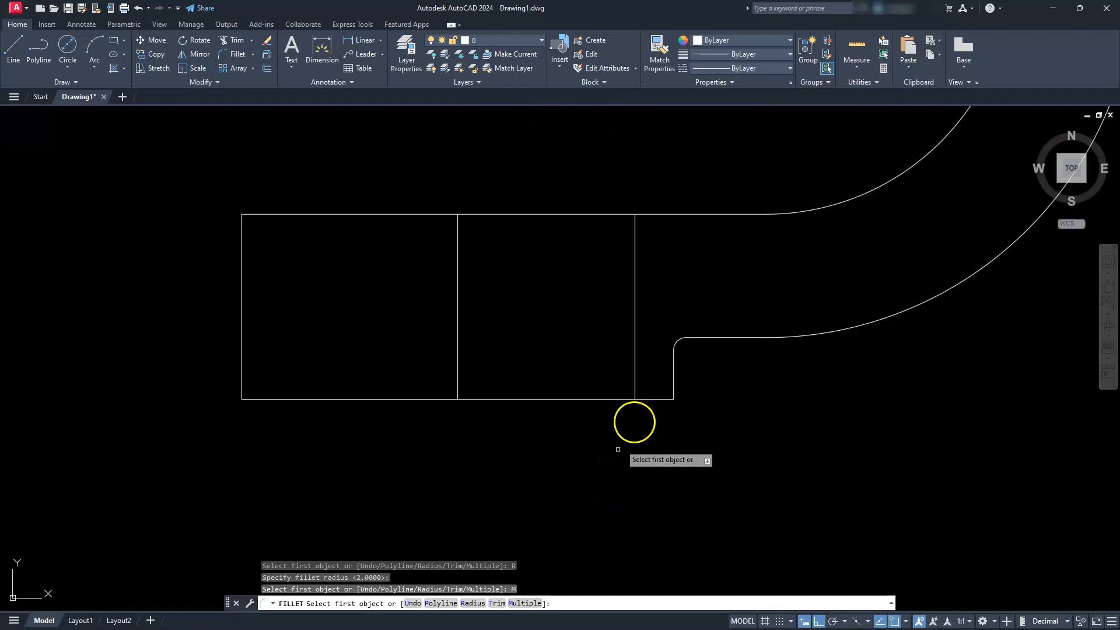
left_click(732, 336)
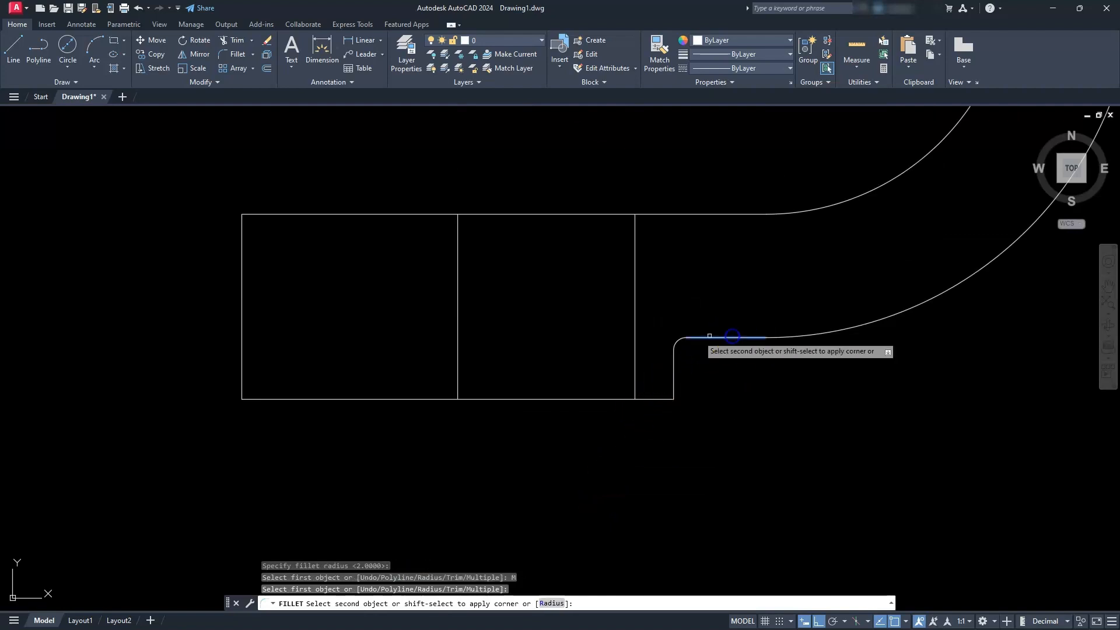
left_click(635, 379)
Step: Fillet the upper arm's short outer edge and its projected vertical line with the same radius of 2
scroll(635, 379, "down", 5)
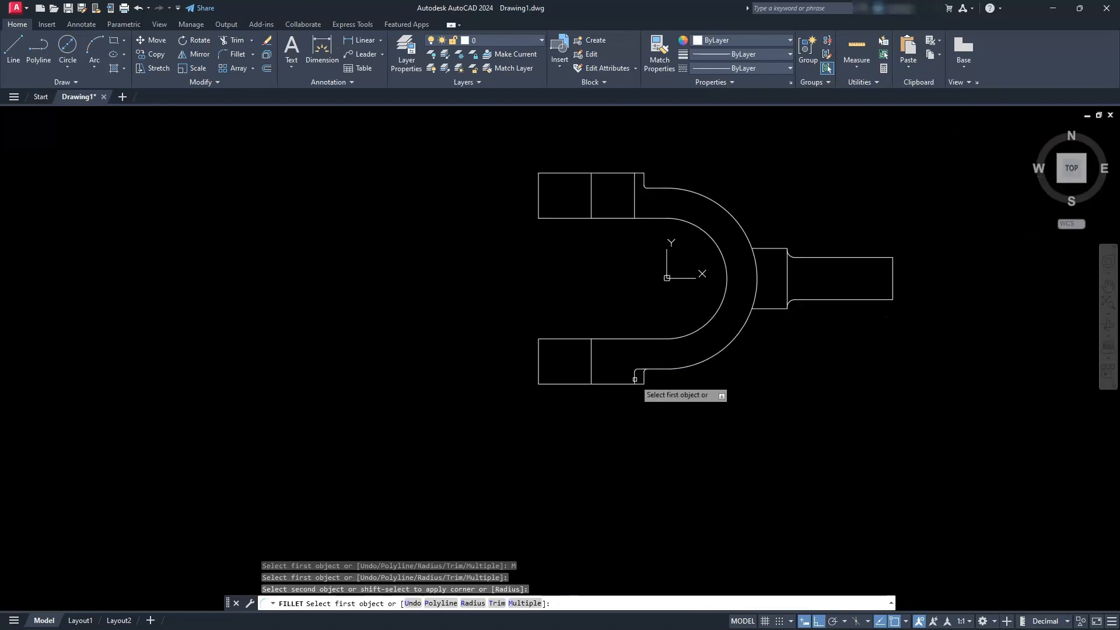
scroll(642, 193, "up", 3)
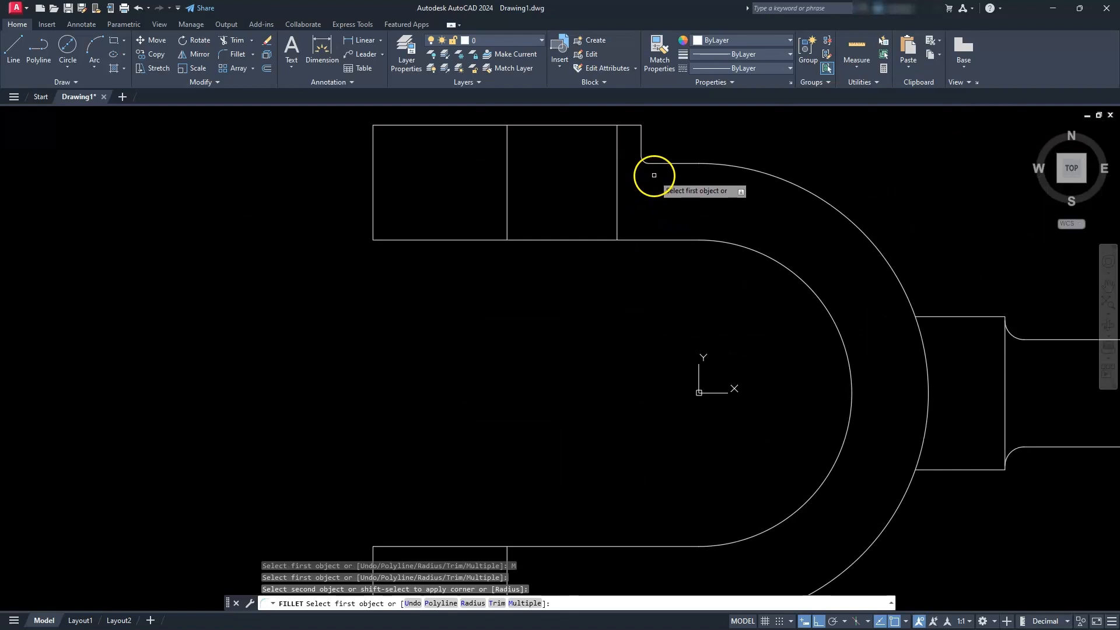
left_click(667, 163)
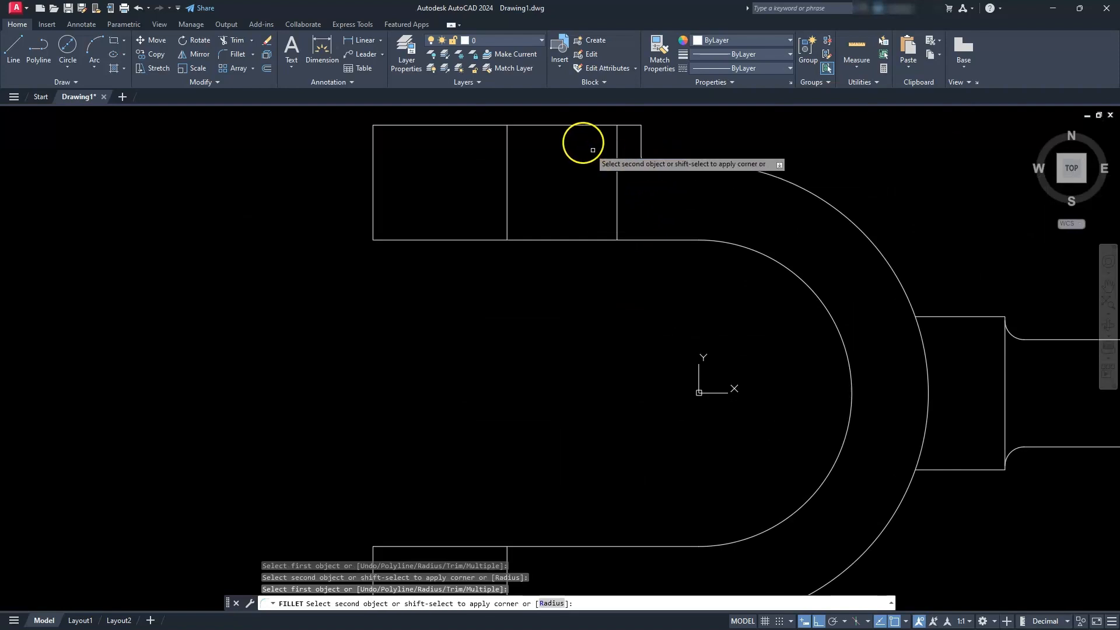
left_click(615, 140)
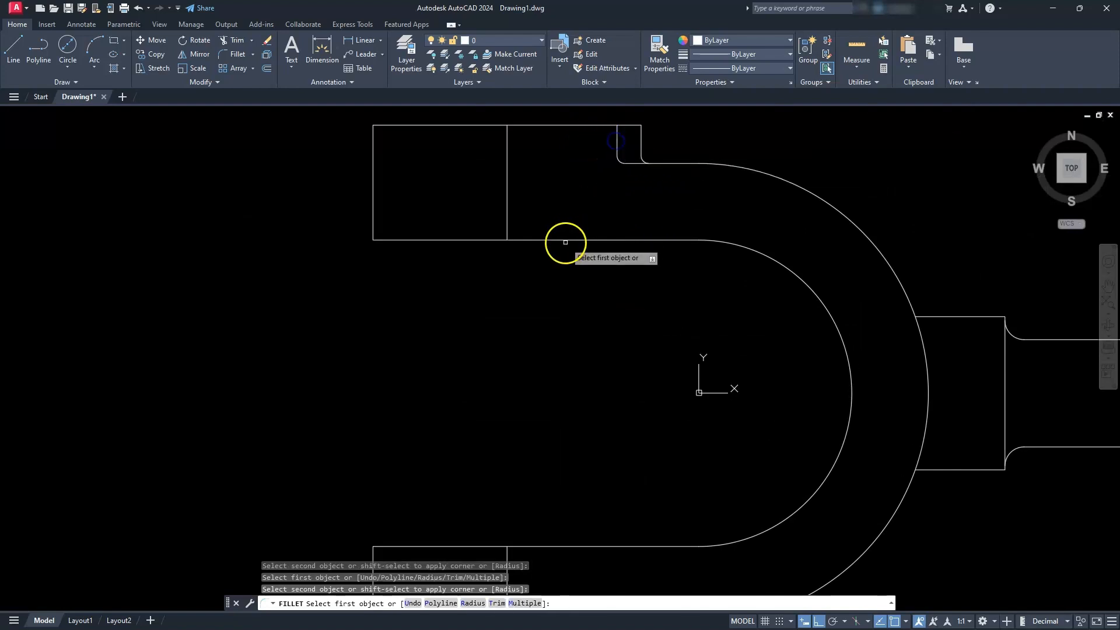
scroll(569, 242, "down", 2)
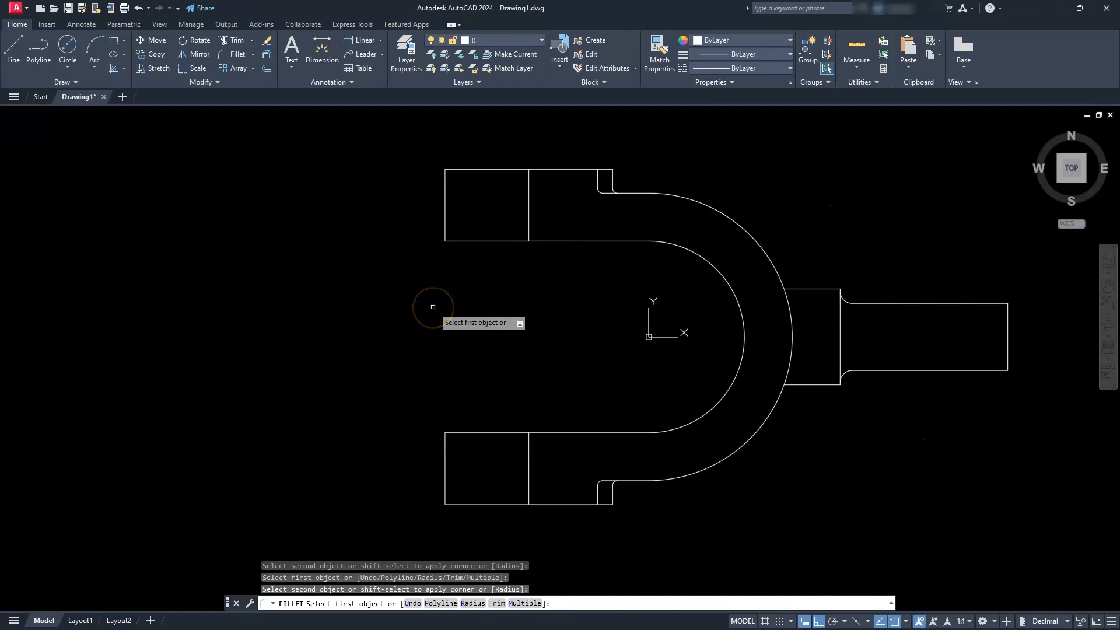
key("Escape")
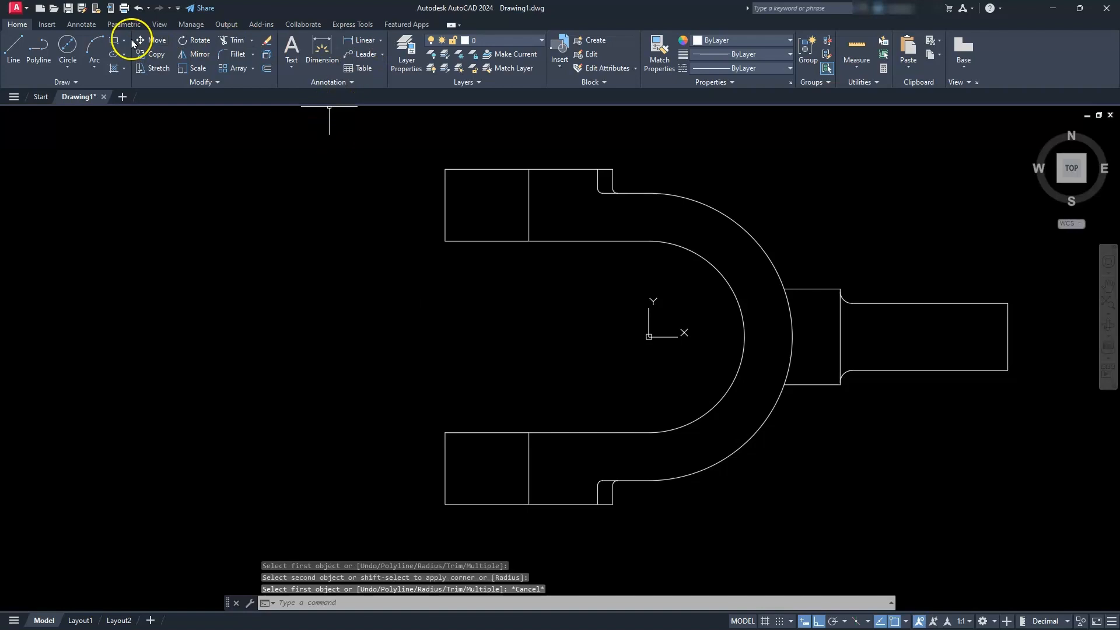
Step: Extend the shortened vertical lines in both fork arms back to the arms' inner edges
left_click(252, 40)
left_click(248, 82)
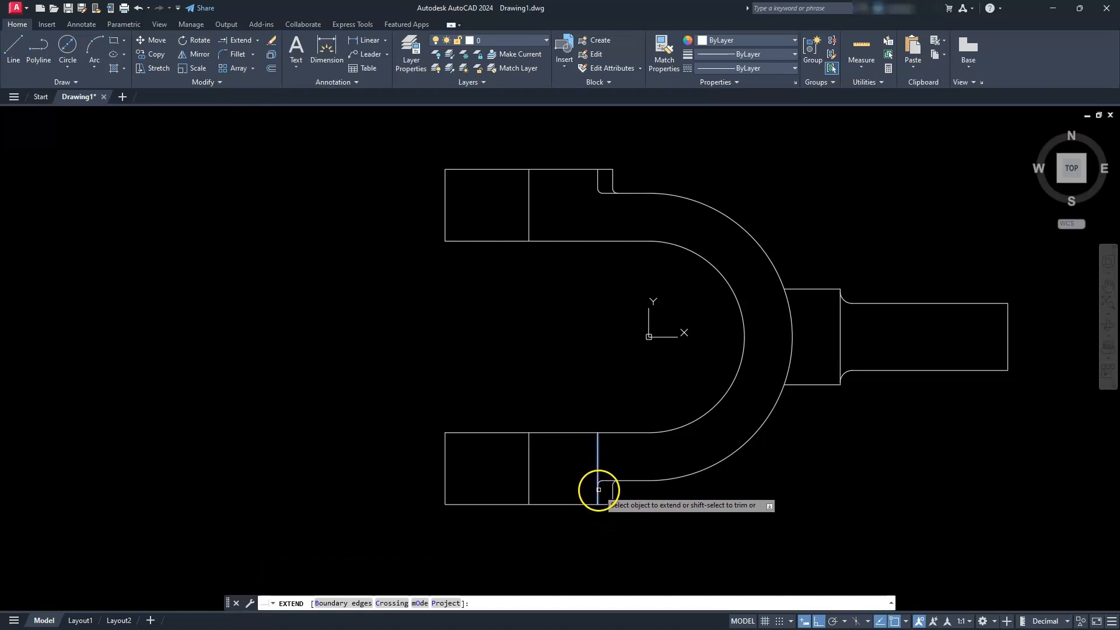
left_click(598, 490)
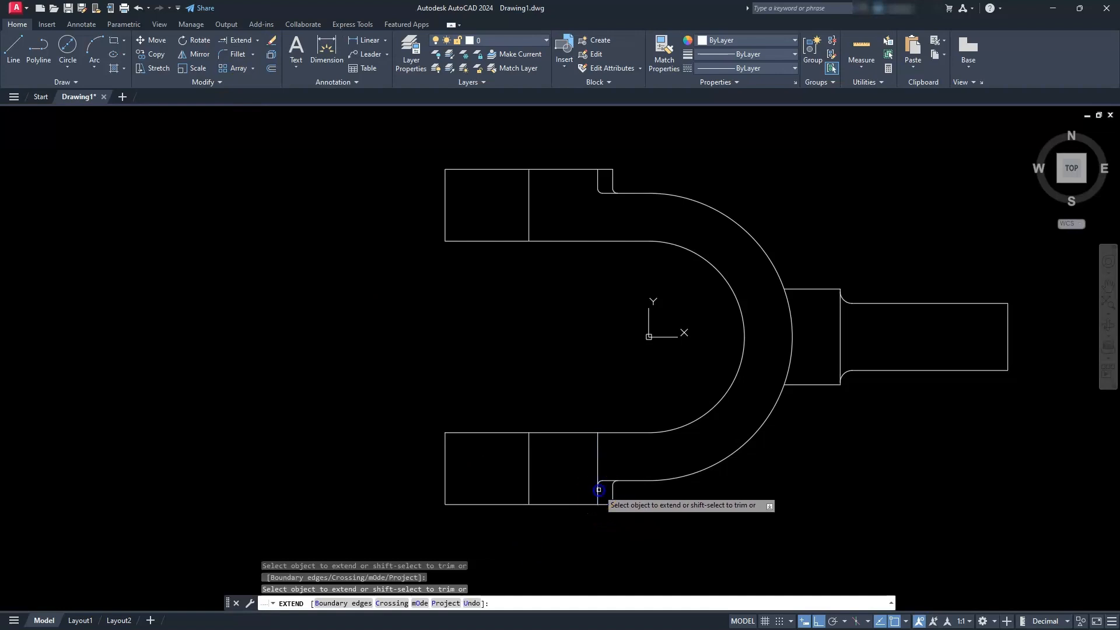
left_click(599, 185)
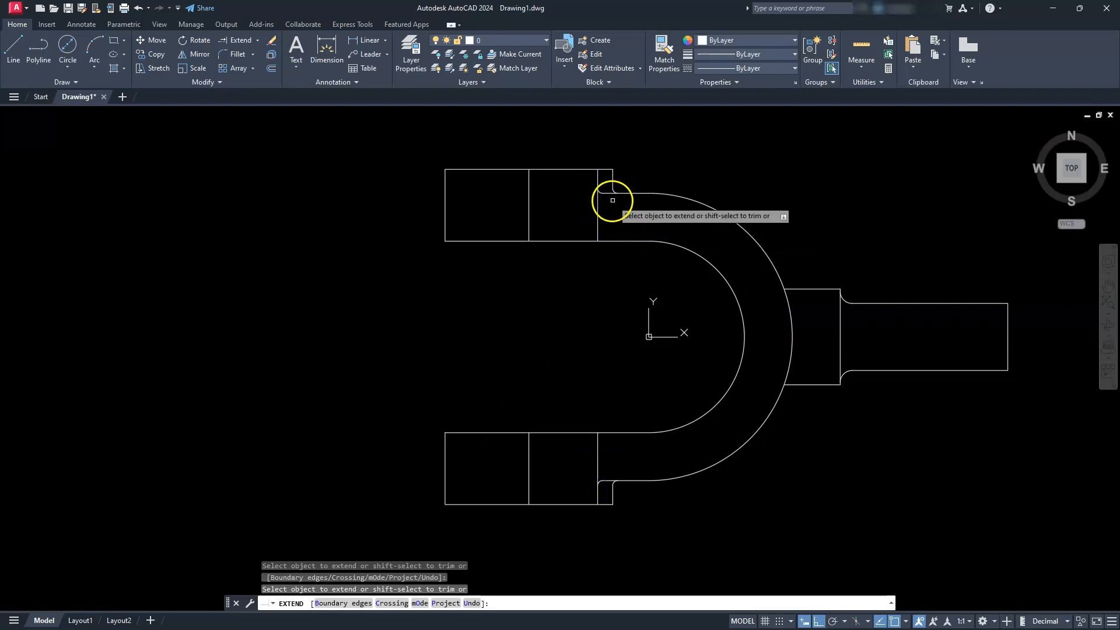
Step: Delete the vertical line crossing the middle of each fork arm in the lower view
key("Escape")
key("Escape")
key("Escape")
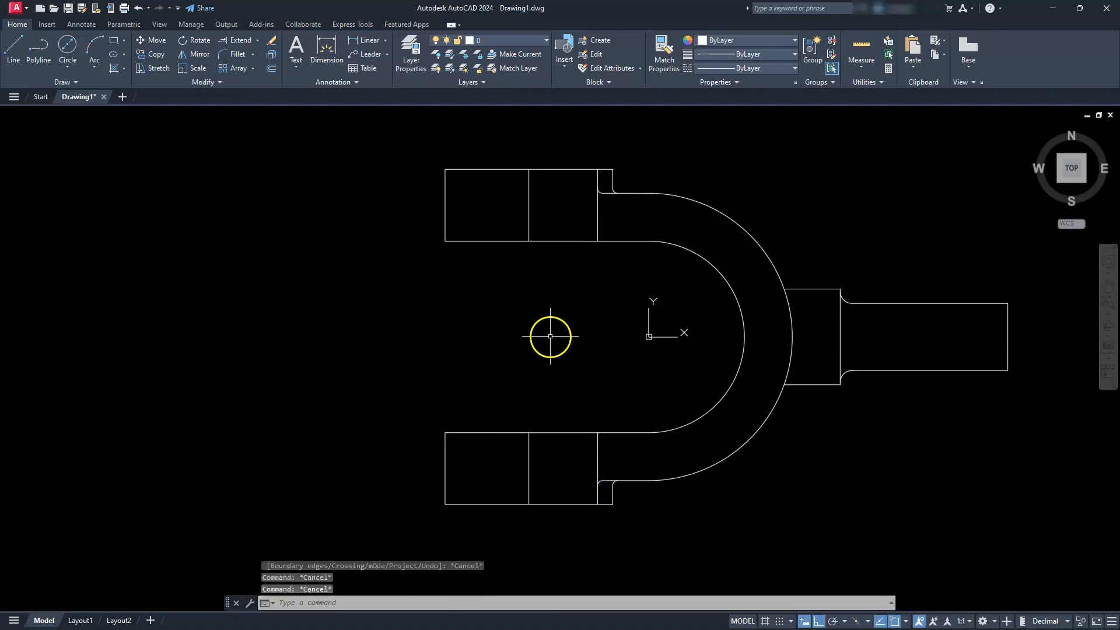
left_click(537, 219)
left_click(489, 219)
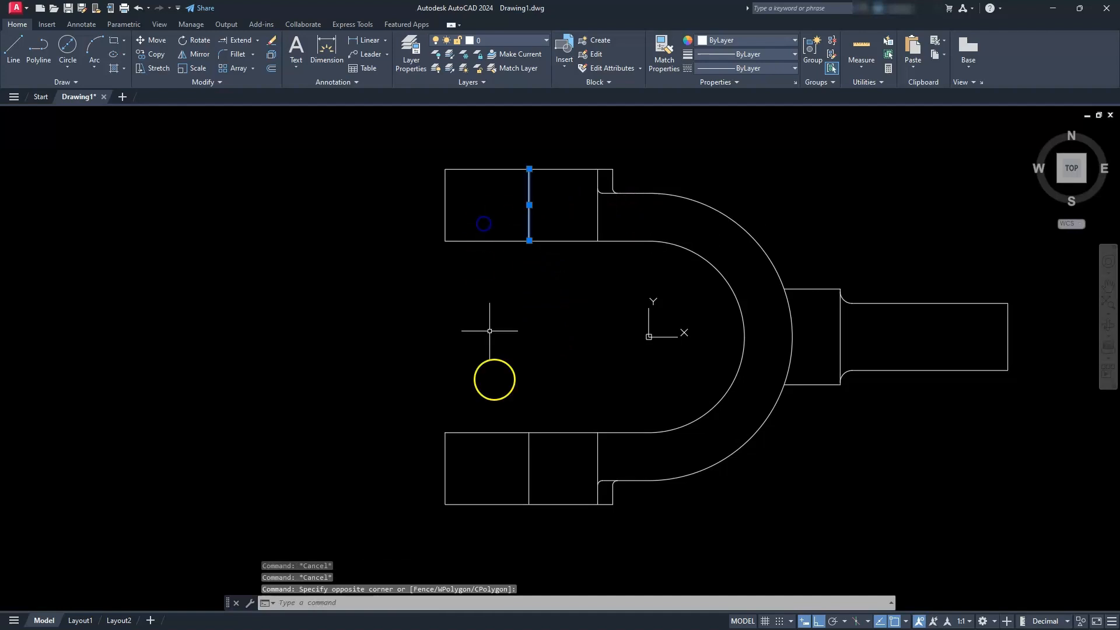
left_click(538, 463)
left_click(494, 478)
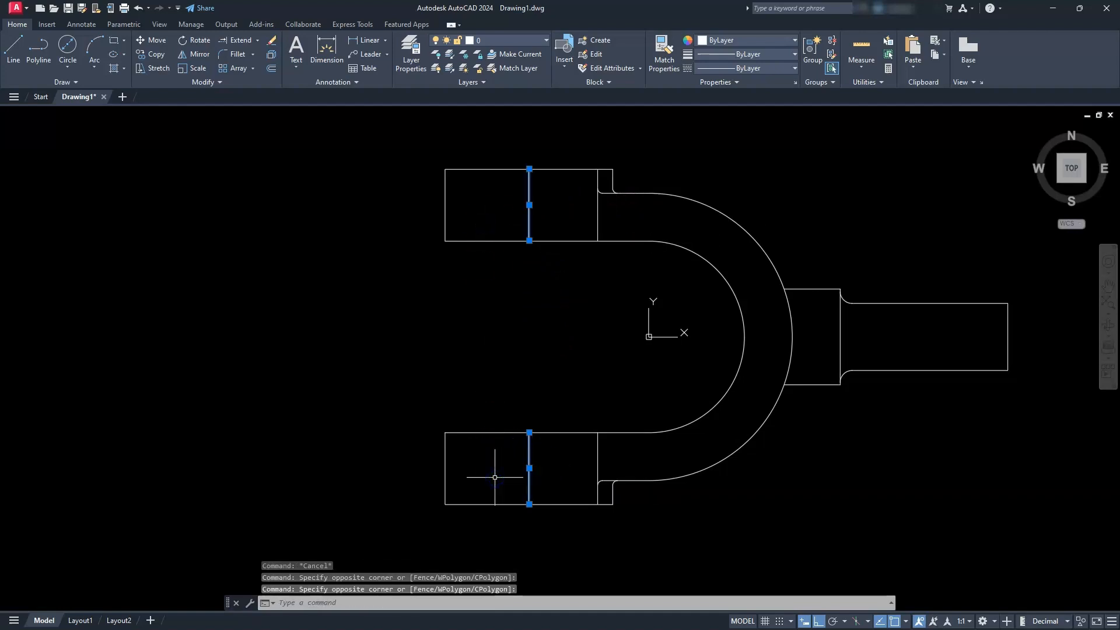
key("Delete")
Step: Delete the leftover vertical construction line that runs up from the right part of the outer circle
scroll(495, 477, "down", 2)
left_click(546, 180)
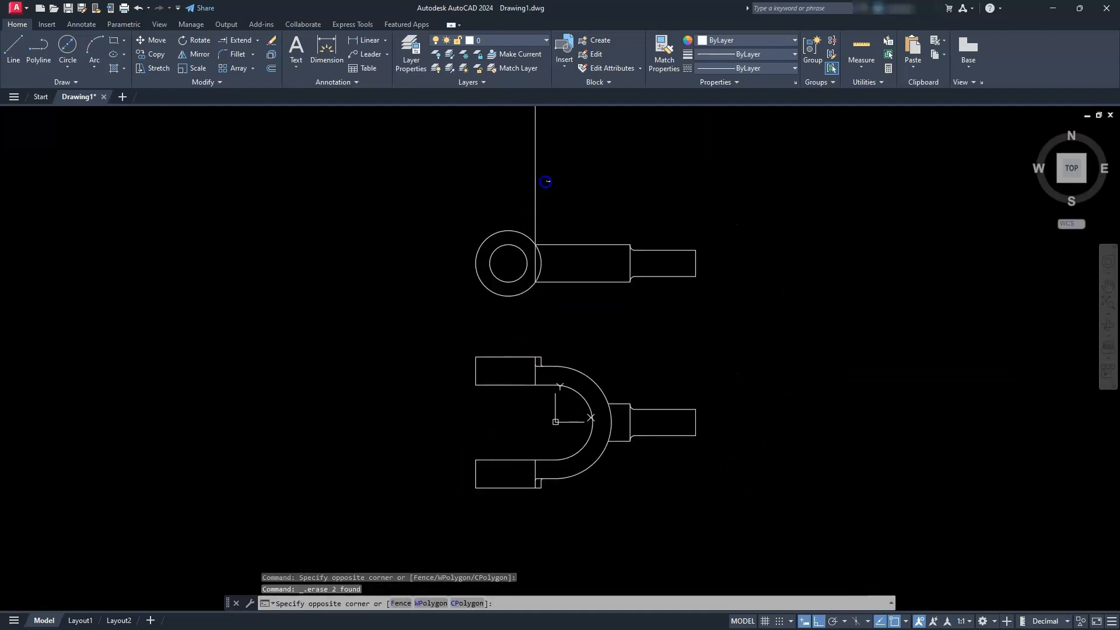
left_click(484, 181)
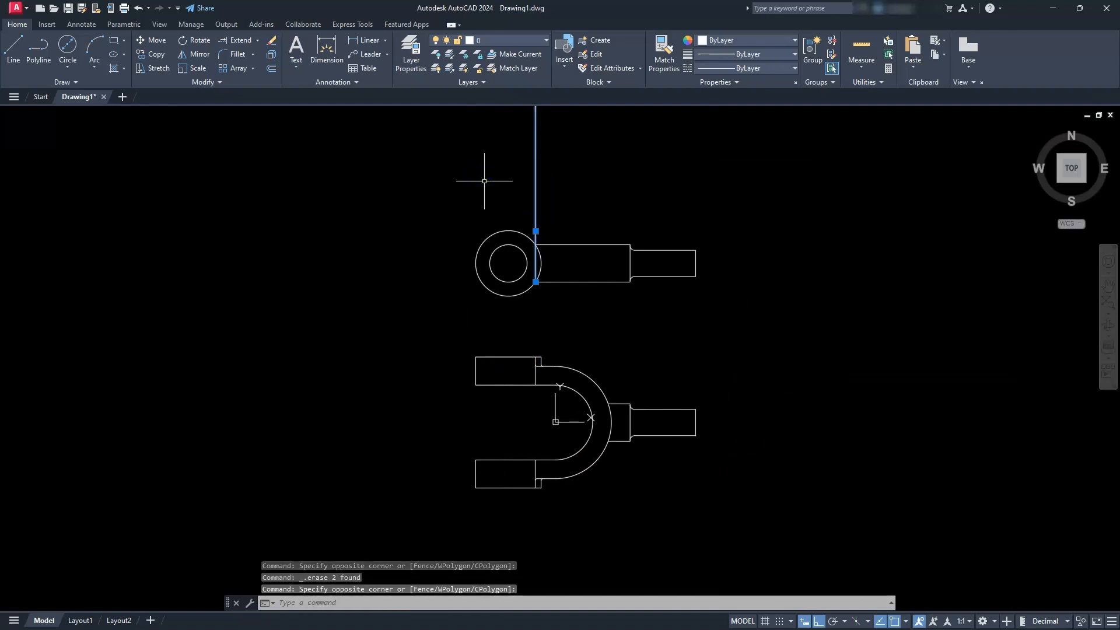
key("Delete")
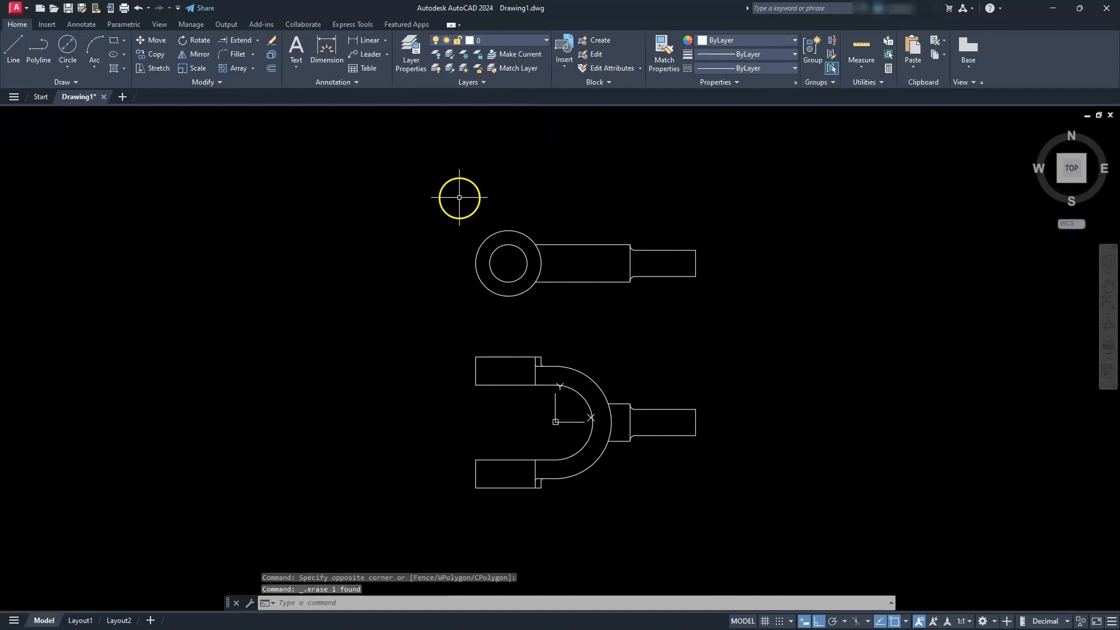
Step: Draw vertical construction lines through the left and right quadrants of the inner circle in the upper view
left_click(69, 84)
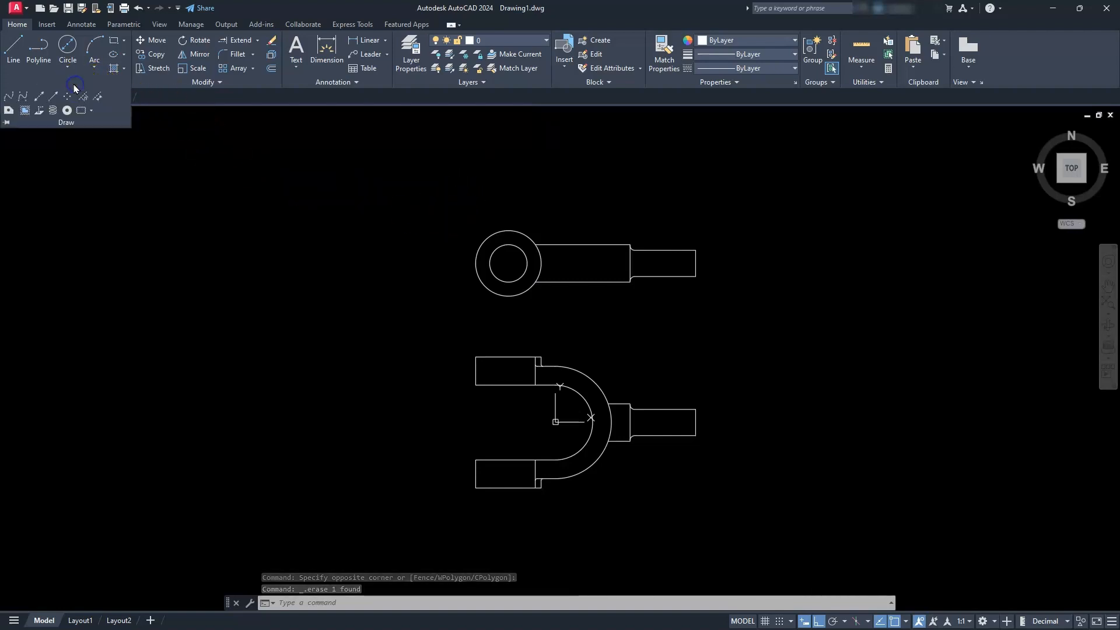
left_click(39, 102)
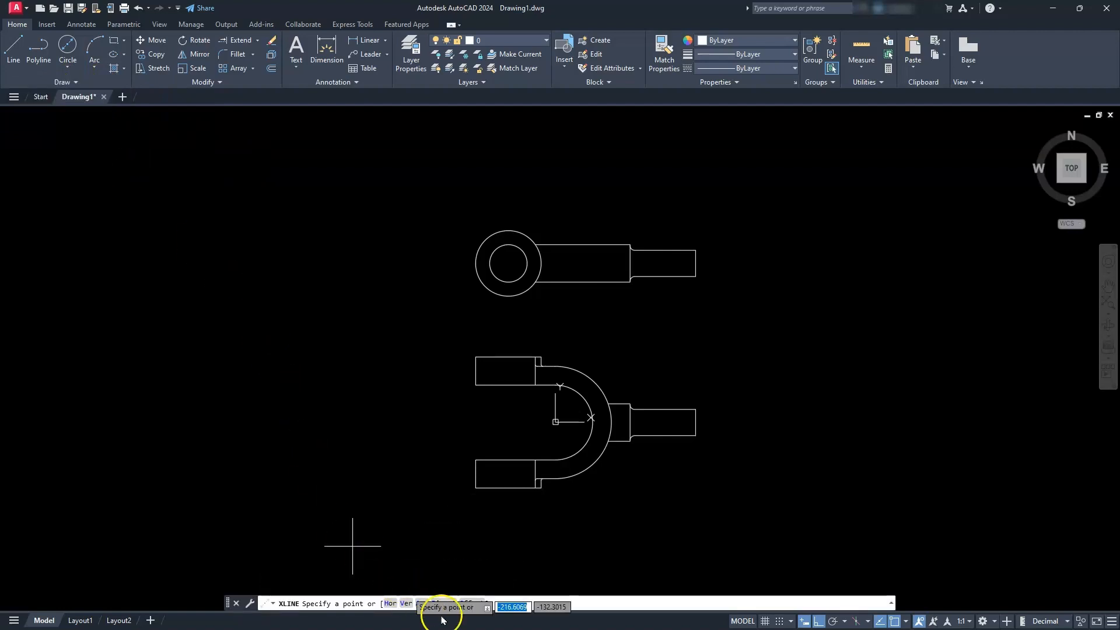
left_click(409, 609)
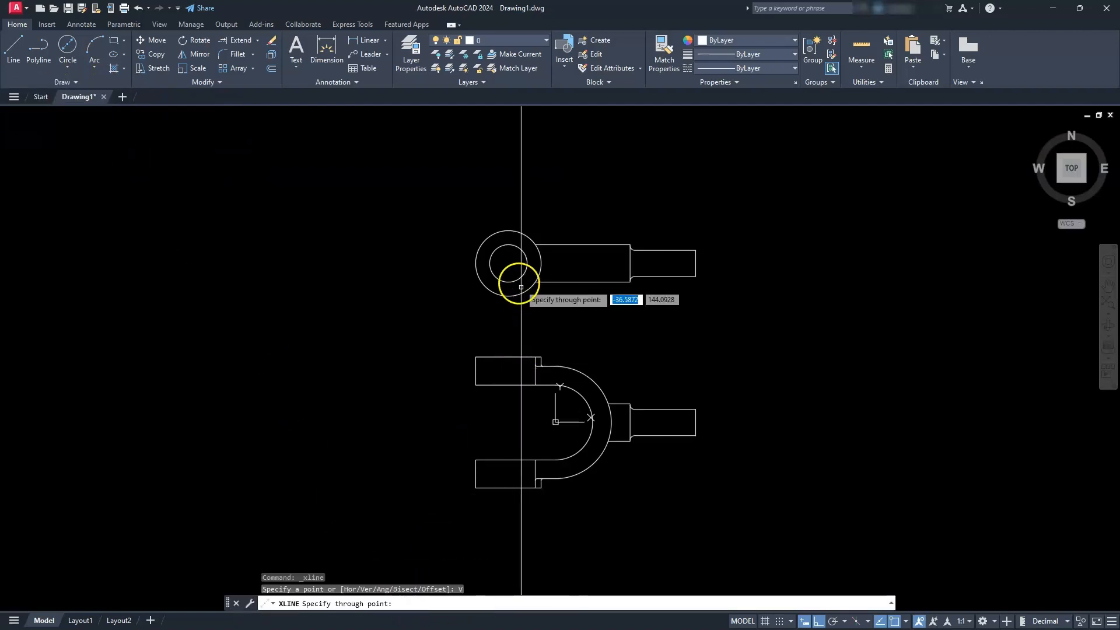
scroll(517, 277, "up", 6)
left_click(540, 196)
left_click(389, 194)
scroll(393, 189, "down", 5)
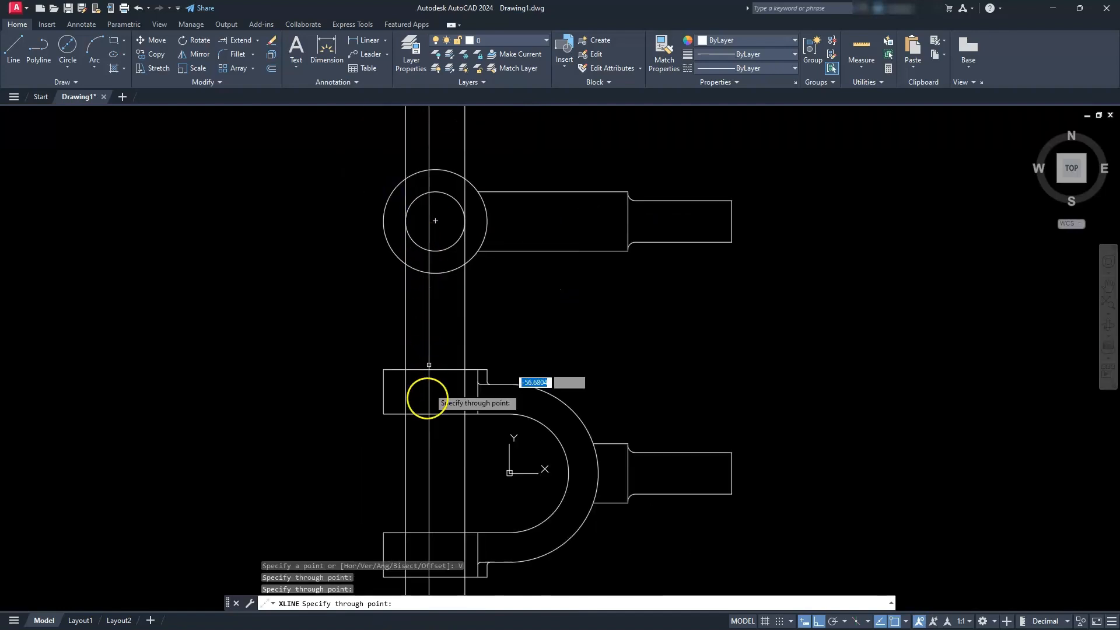
scroll(437, 378, "up", 1)
key("Escape")
key("Escape")
key("Escape")
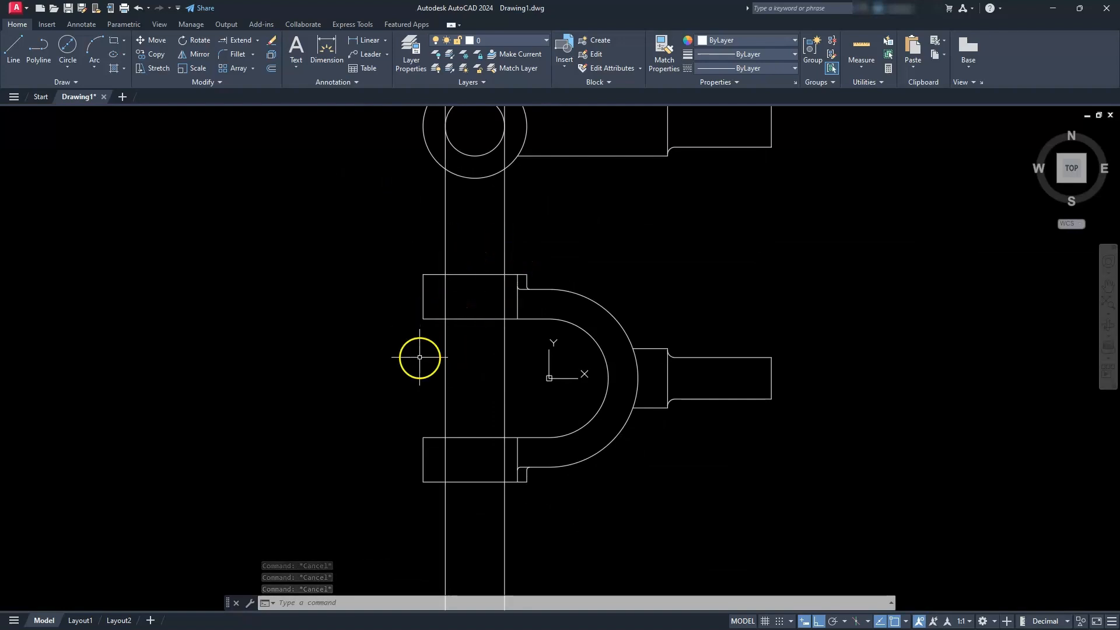
Step: Trim both vertical construction lines between the views, between the fork arms and below the fork, keeping the segments inside the arms
left_click(258, 44)
left_click(243, 65)
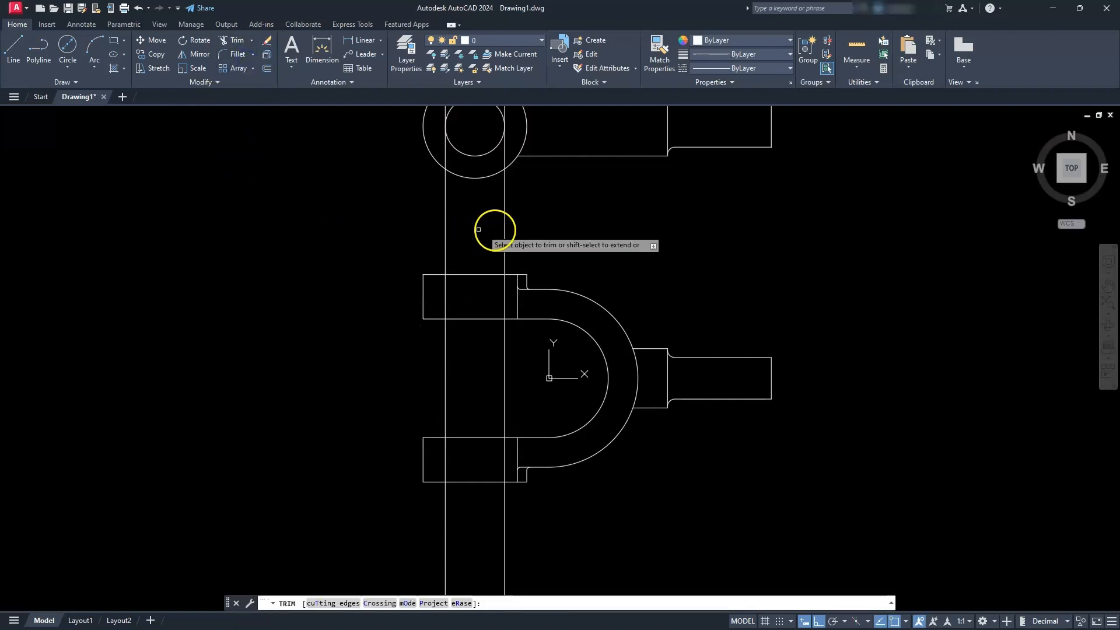
left_click(530, 232)
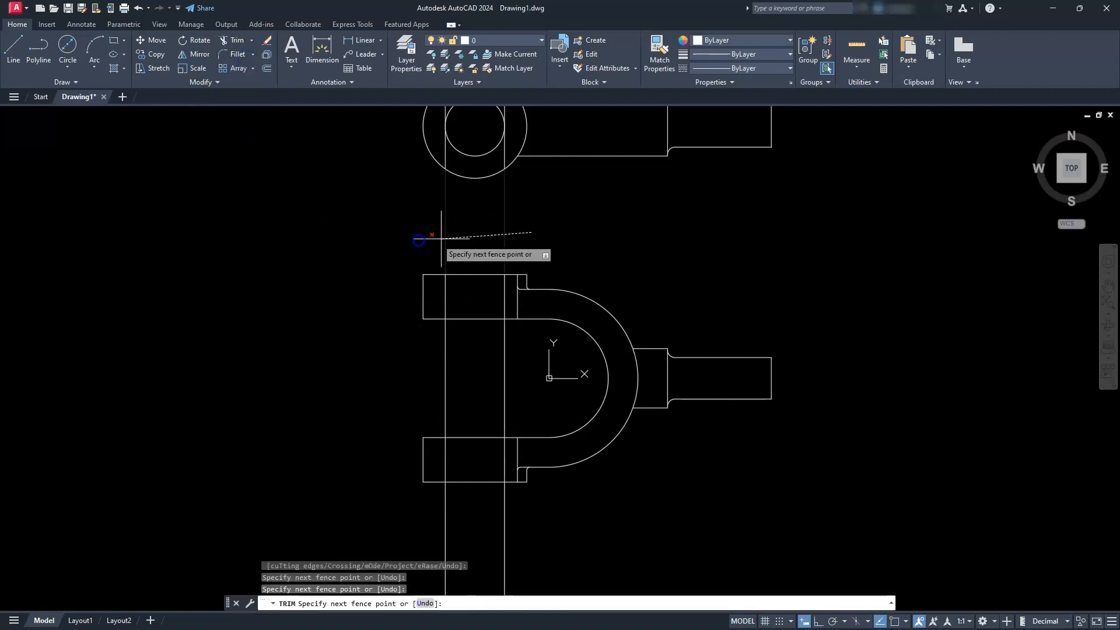
left_click(381, 238)
left_click(524, 401)
left_click(423, 398)
left_click(556, 534)
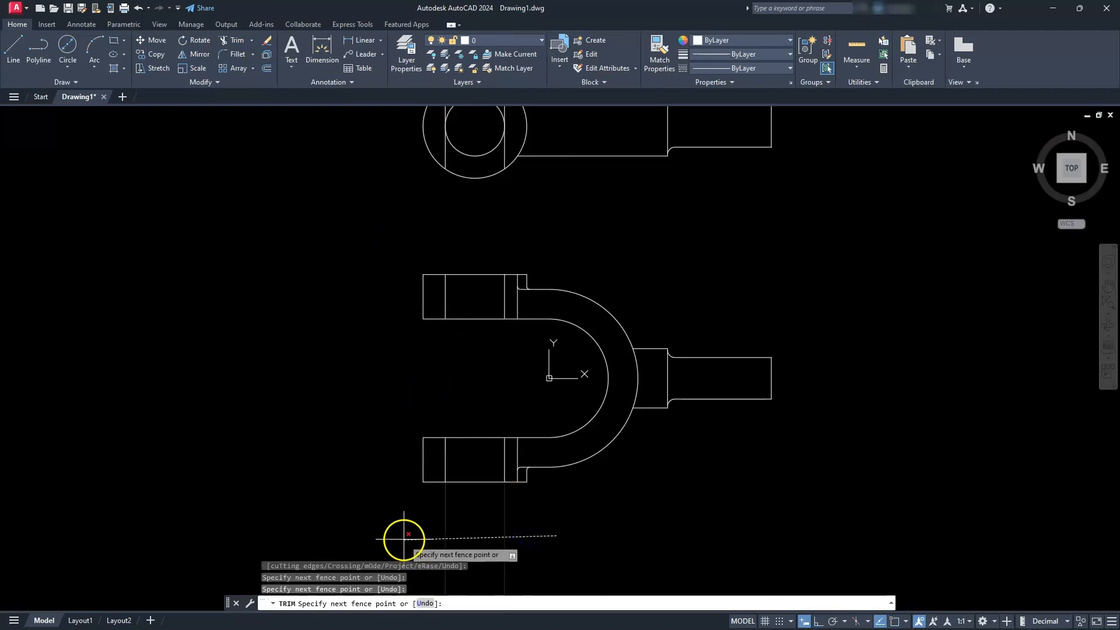
left_click(400, 537)
Step: Trim the short vertical segment between the fillet and the outer edge in both the lower and upper fork arms
scroll(509, 479, "up", 5)
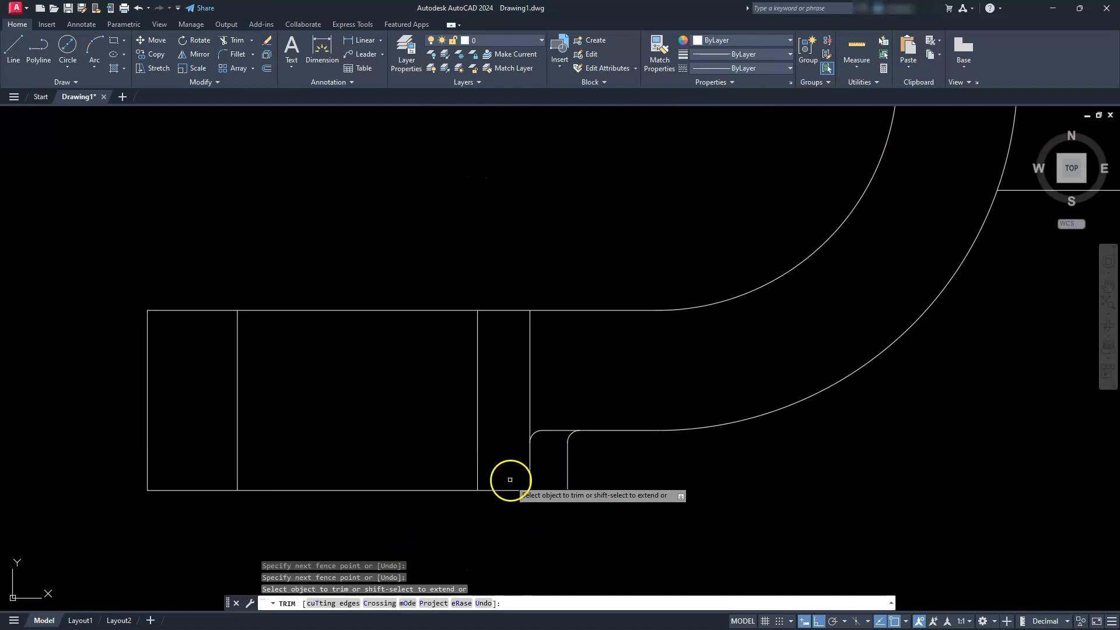
left_click(531, 470)
scroll(530, 470, "down", 5)
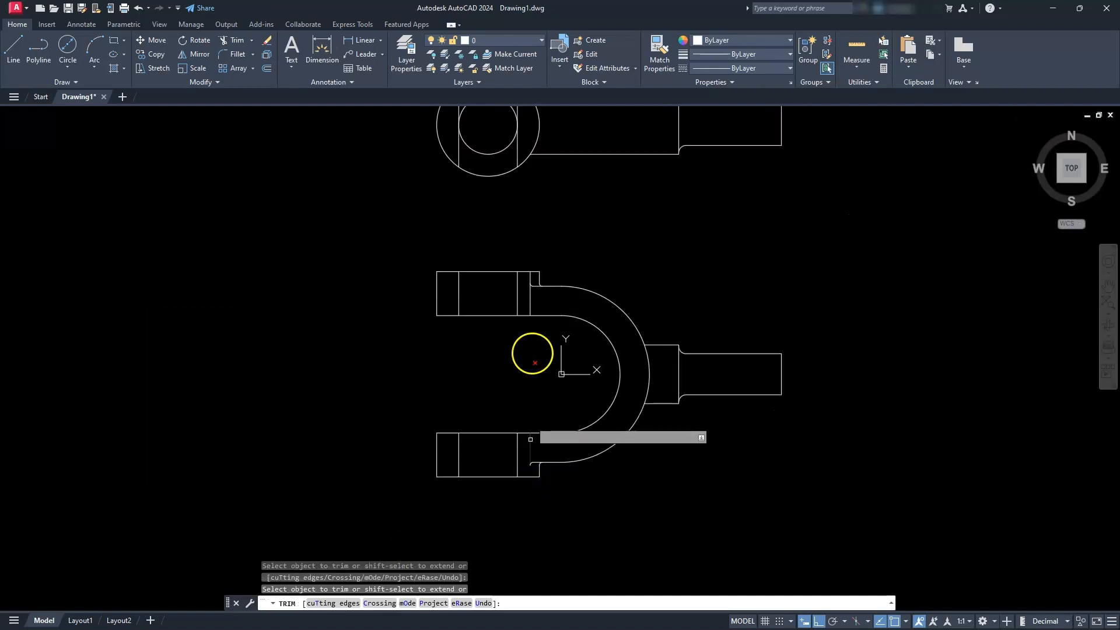
scroll(533, 281, "up", 4)
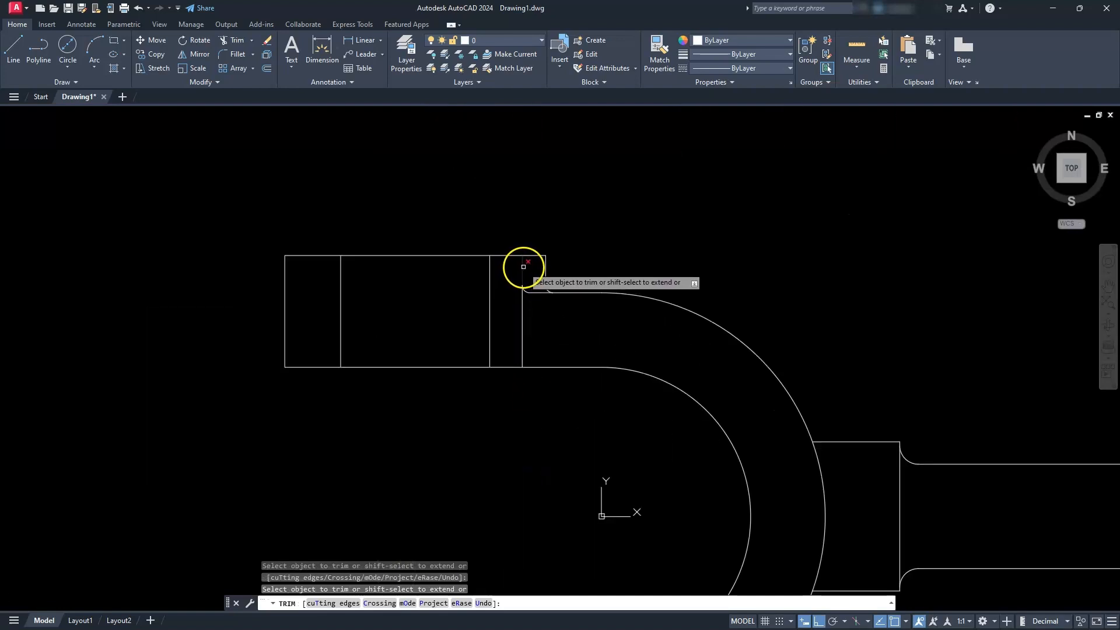
scroll(523, 267, "down", 5)
mouse_move(459, 392)
middle_mouse_down()
mouse_move(527, 375)
mouse_move(482, 463)
middle_mouse_up()
scroll(523, 382, "down", 2)
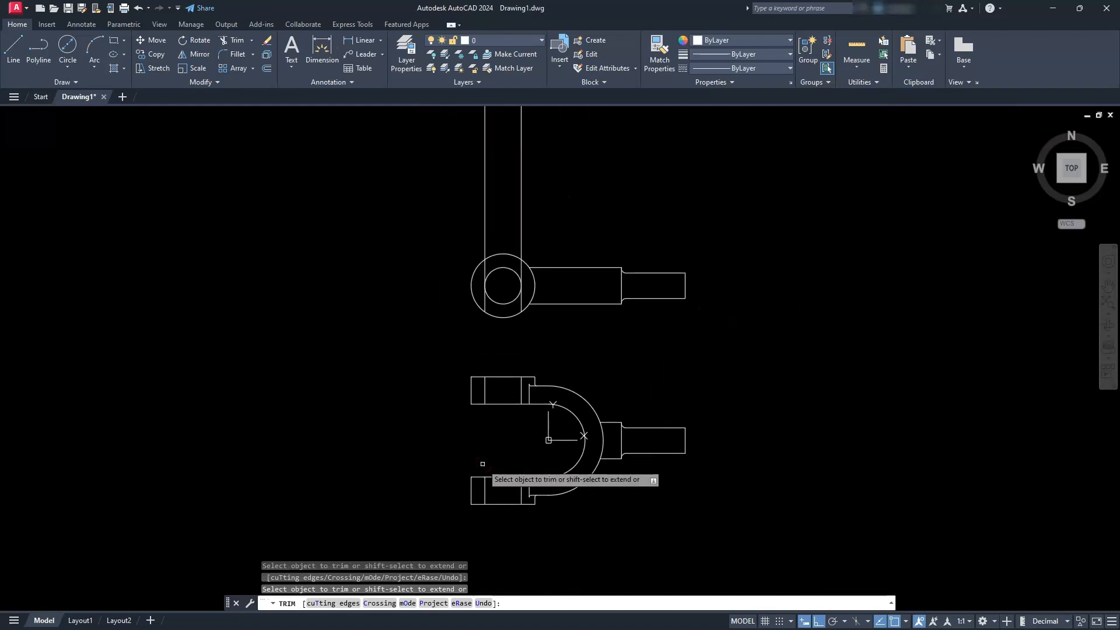
Step: Delete the two leftover vertical construction lines running through and above the concentric circles
key("Escape")
left_click(555, 147)
left_click(409, 167)
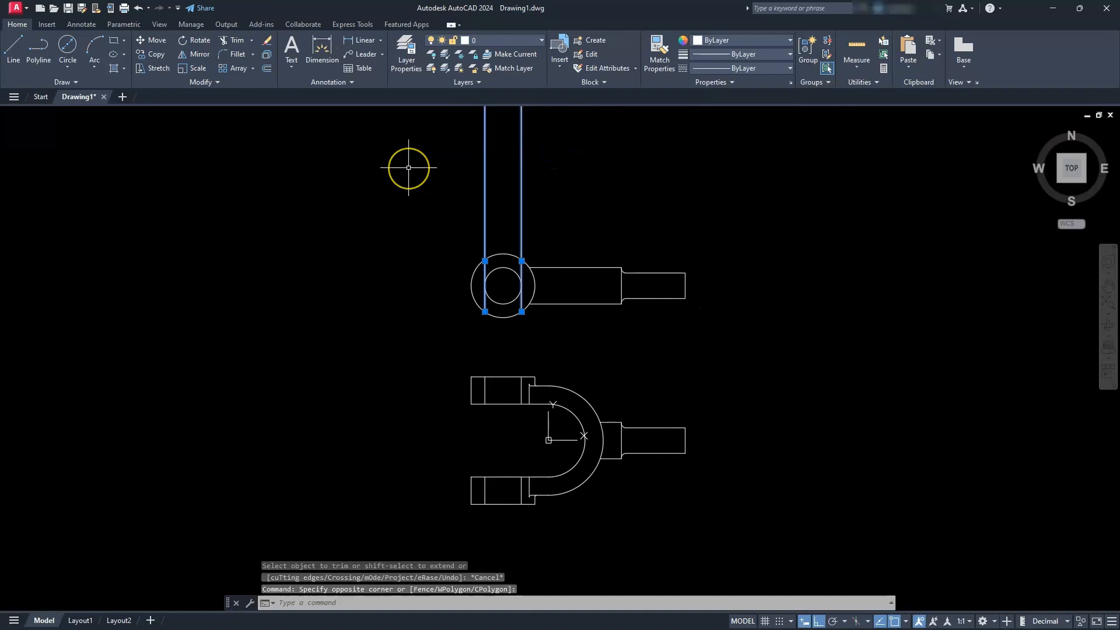
key("Delete")
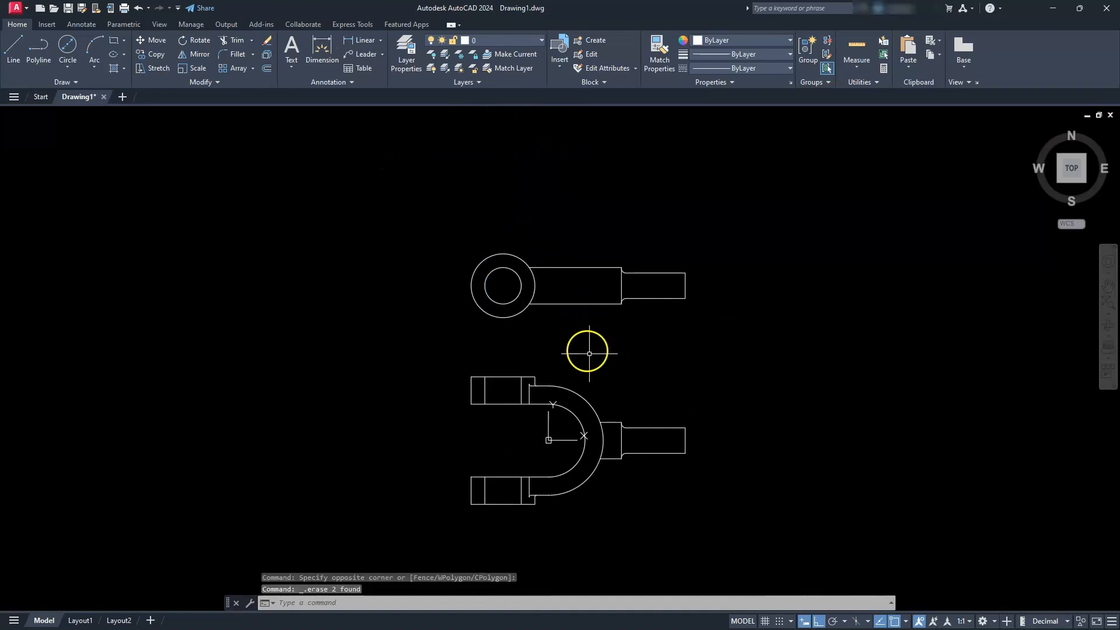
Step: Draw vertical construction lines through the handle's upper corner on the outer arc and through the right quadrants of the outer and inner arcs
scroll(613, 404, "up", 2)
scroll(613, 412, "up", 2)
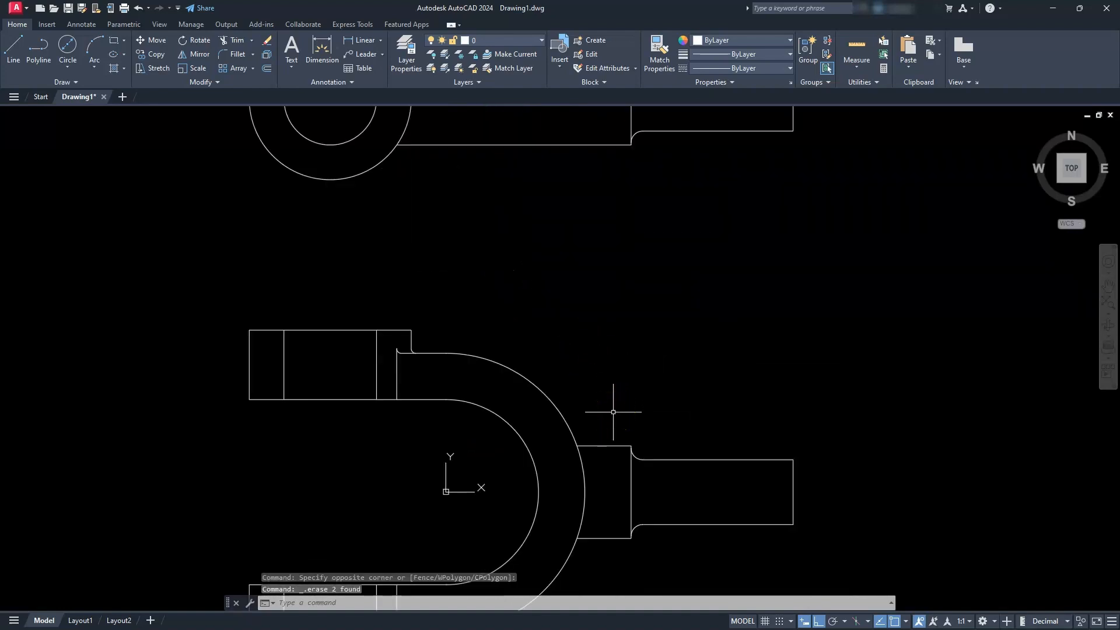
scroll(613, 412, "down", 2)
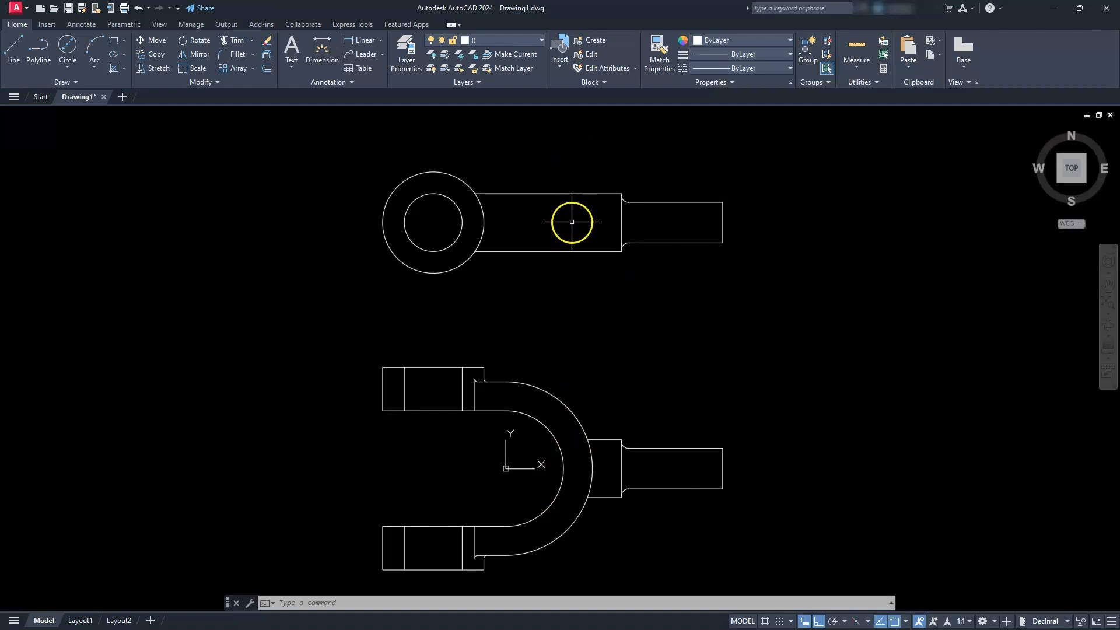
left_click(70, 77)
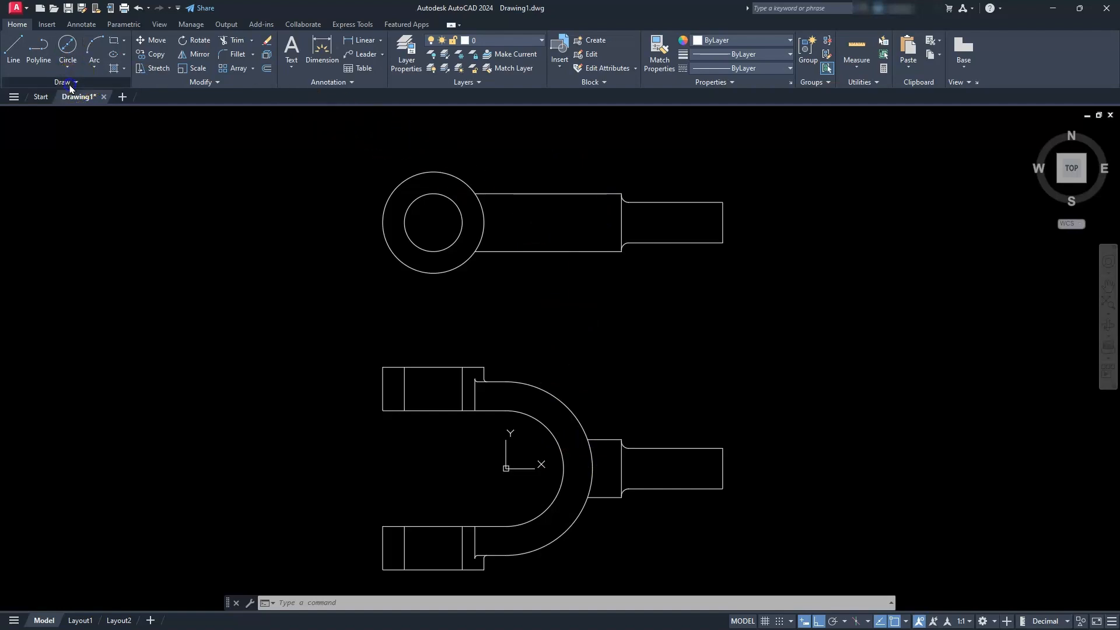
left_click(39, 97)
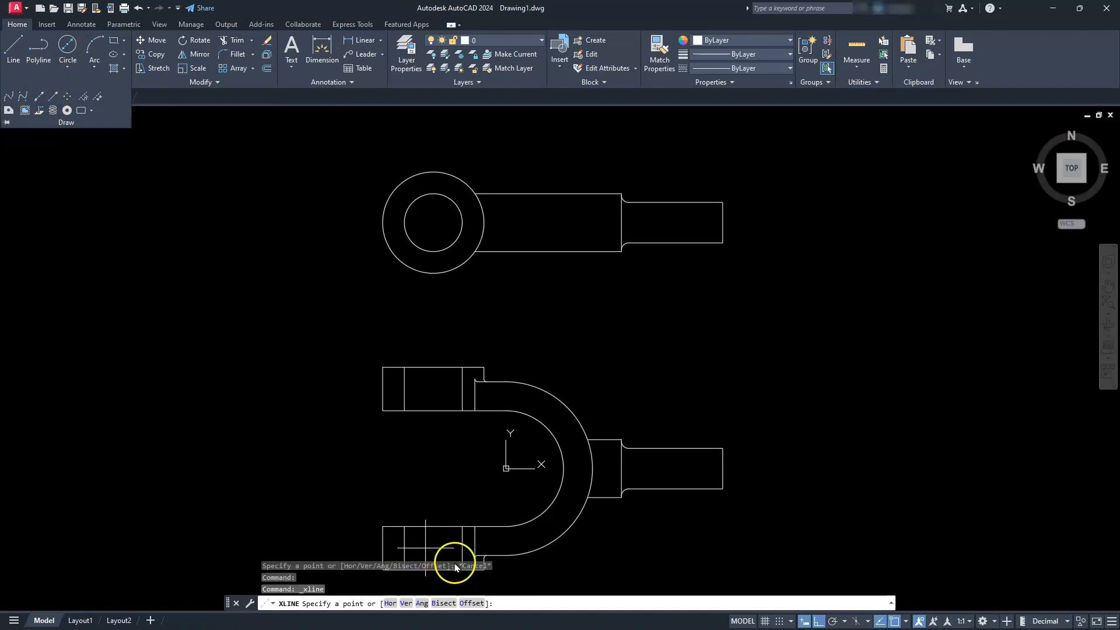
left_click(408, 608)
scroll(575, 458, "up", 5)
scroll(589, 453, "up", 2)
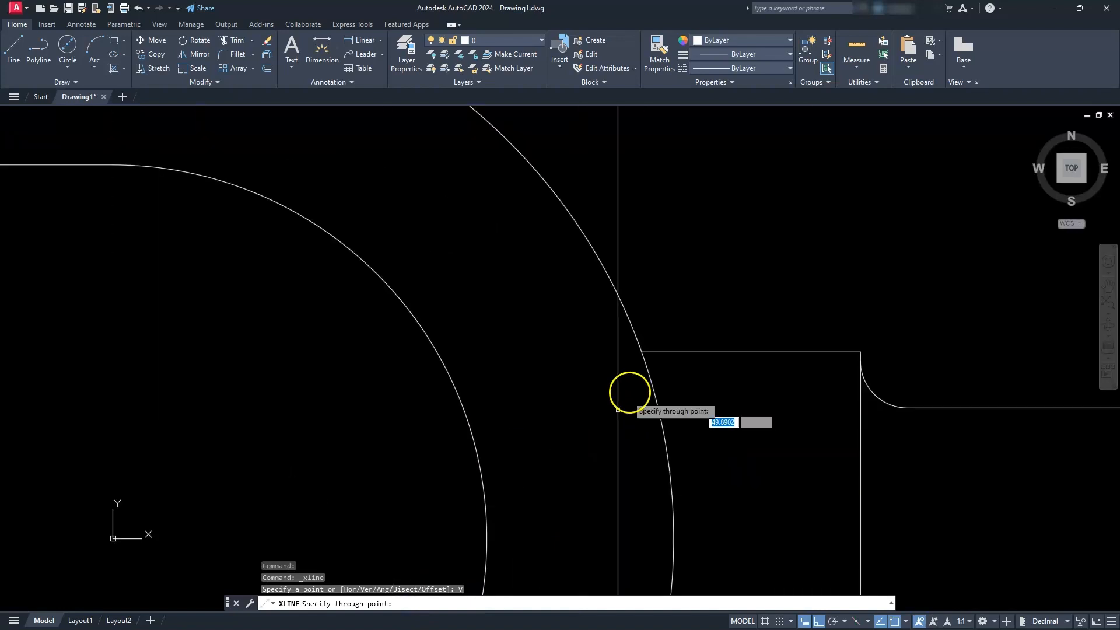
left_click(642, 352)
scroll(641, 352, "down", 4)
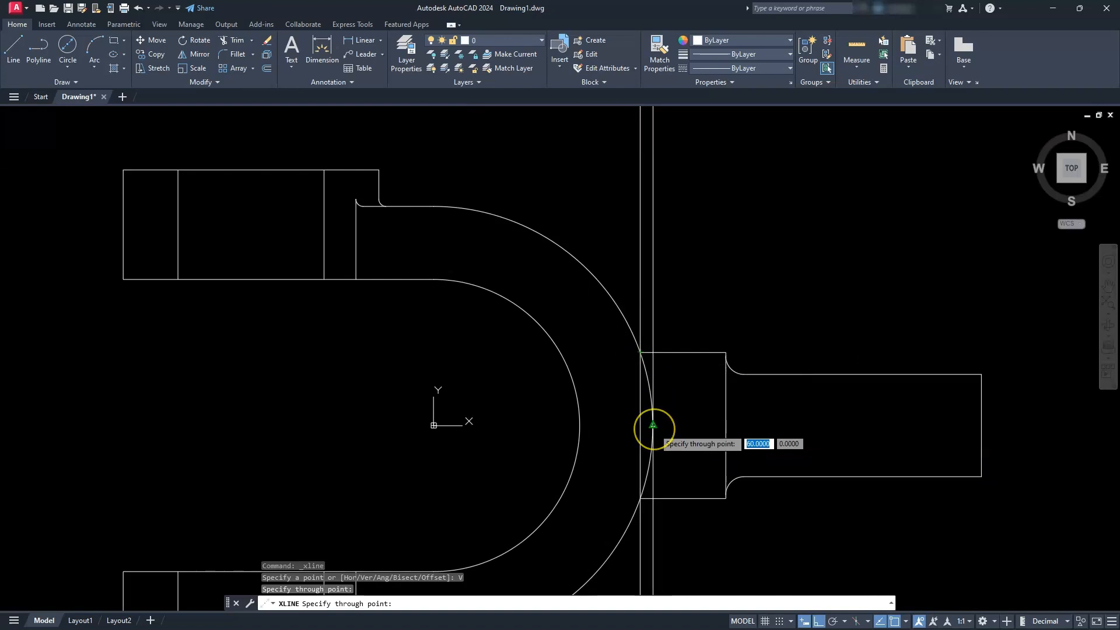
left_click(653, 425)
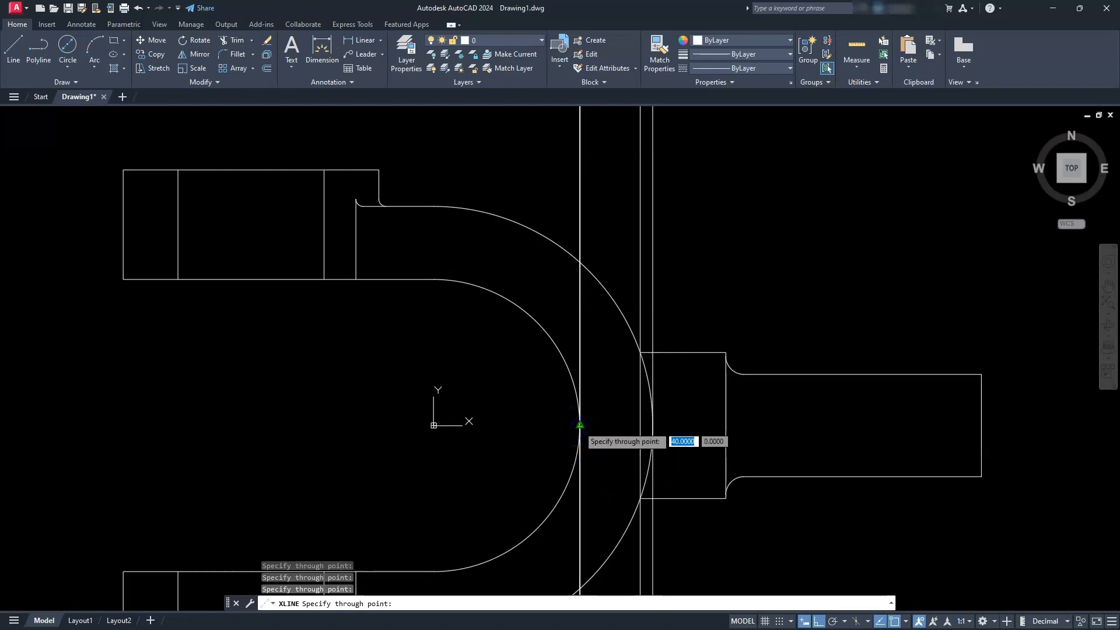
scroll(579, 425, "down", 3)
middle_click_drag(580, 428, 579, 551)
key("Escape")
key("Escape")
key("Escape")
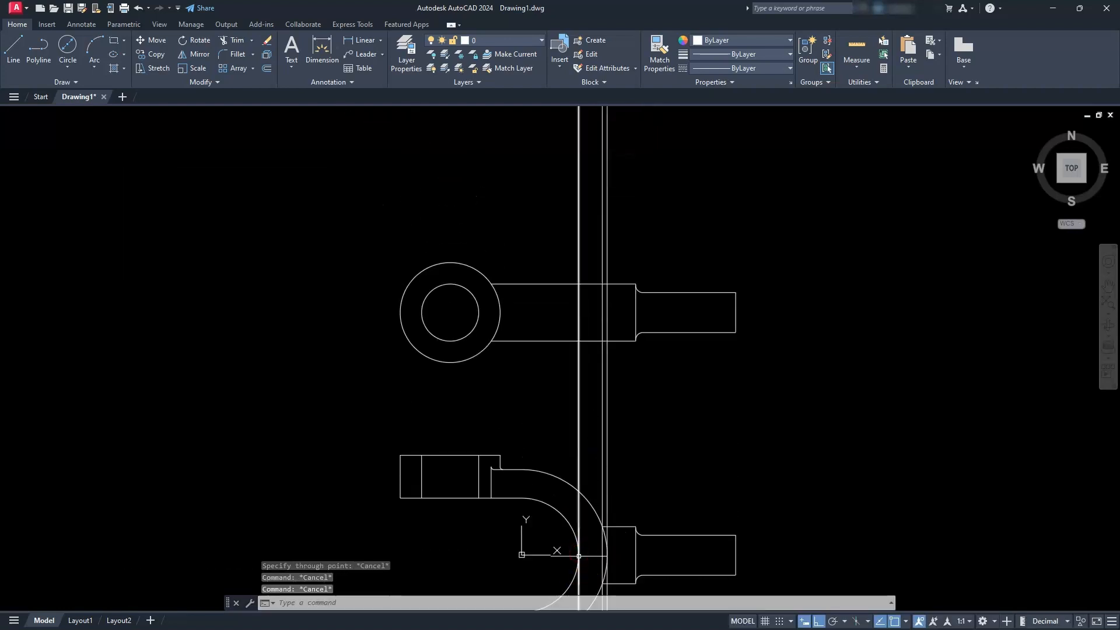
Step: Trim the three vertical construction lines below and above the handle in the upper view, keeping only the segments between its horizontal edges
scroll(615, 320, "up", 4)
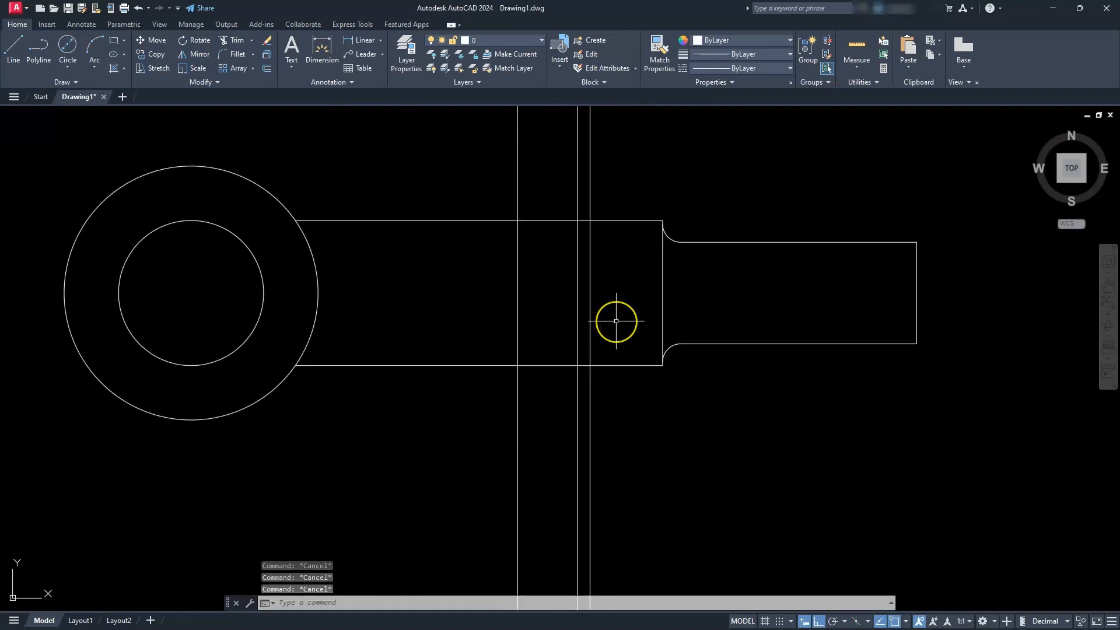
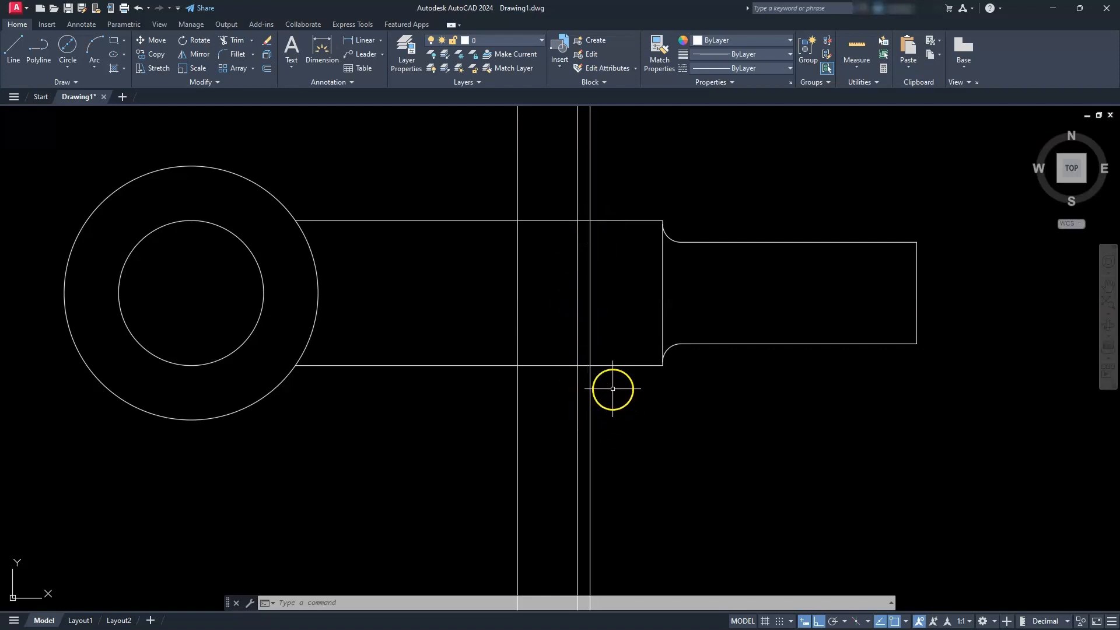
left_click(234, 41)
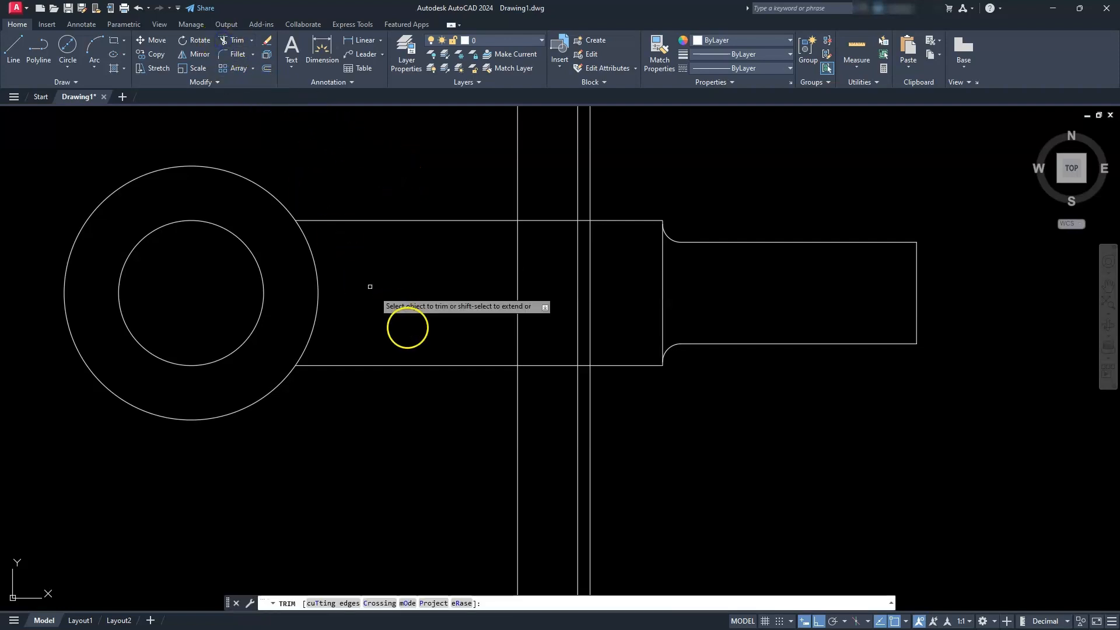
left_click(697, 435)
left_click(412, 488)
key("Return")
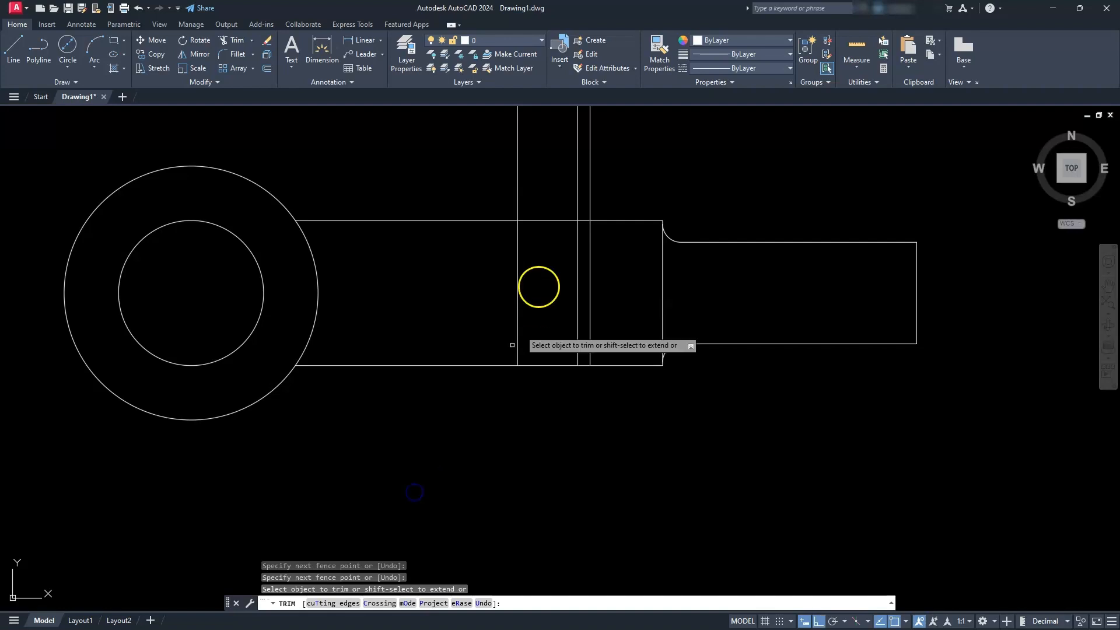
left_click(569, 159)
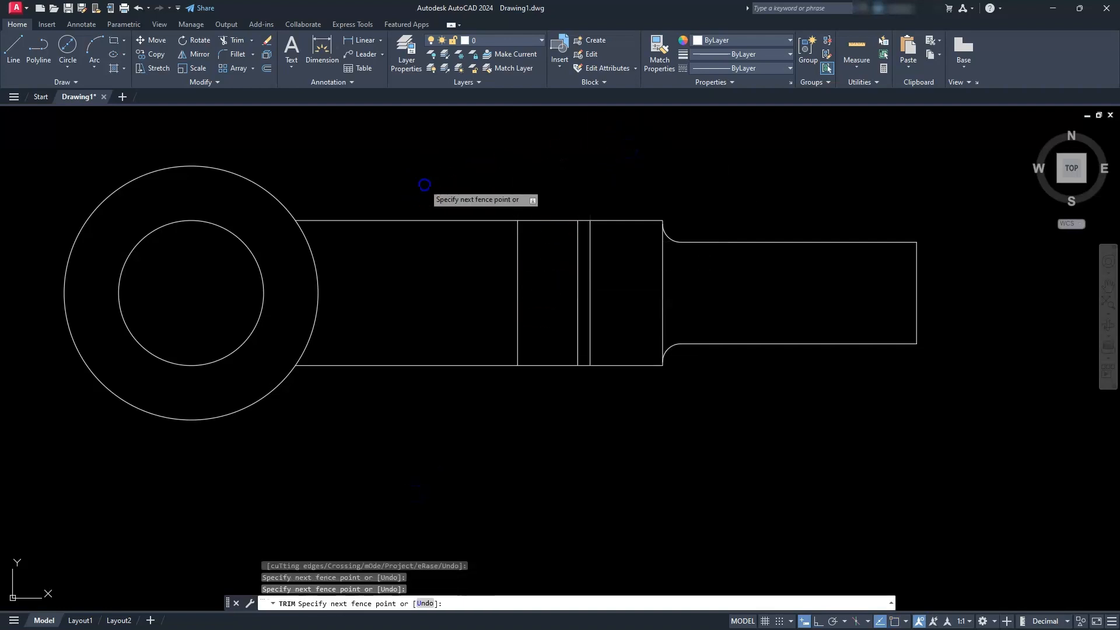
key("Escape")
key("Escape")
key("Escape")
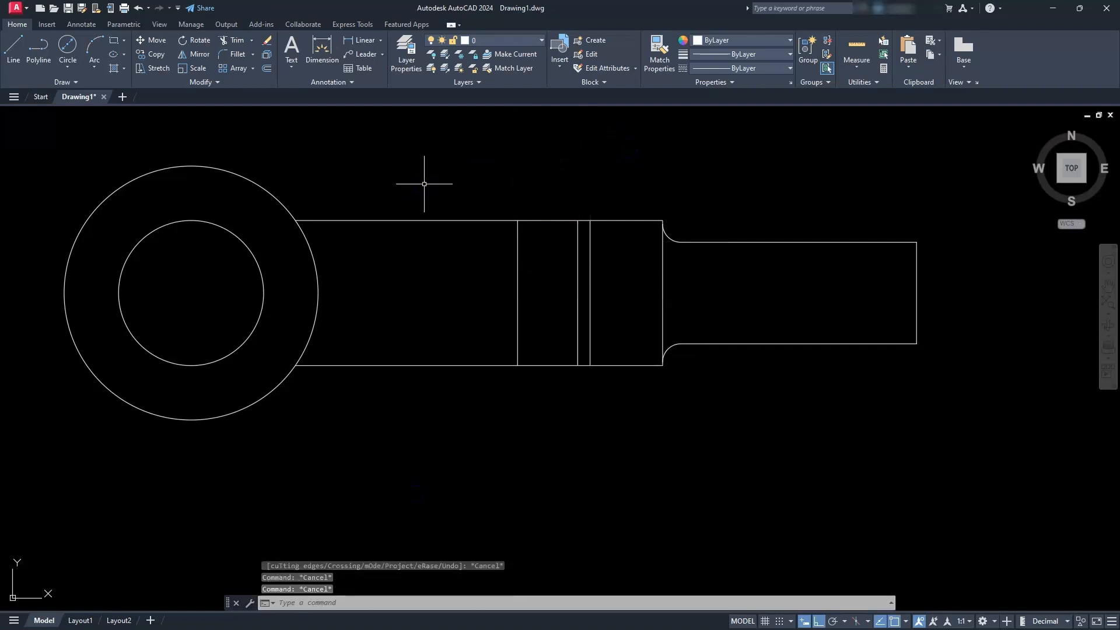
scroll(500, 189, "up", 2)
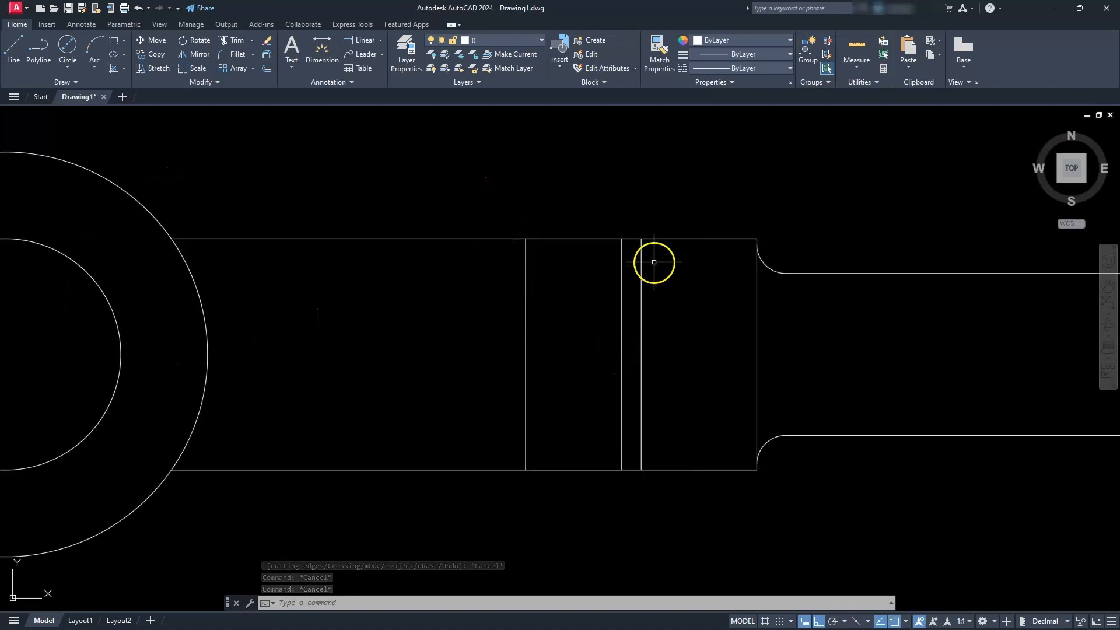
Step: Draw a three-point arc in the upper view from the rightmost projection line's upper end, through the neighbouring line's midpoint, to its lower end
left_click(95, 68)
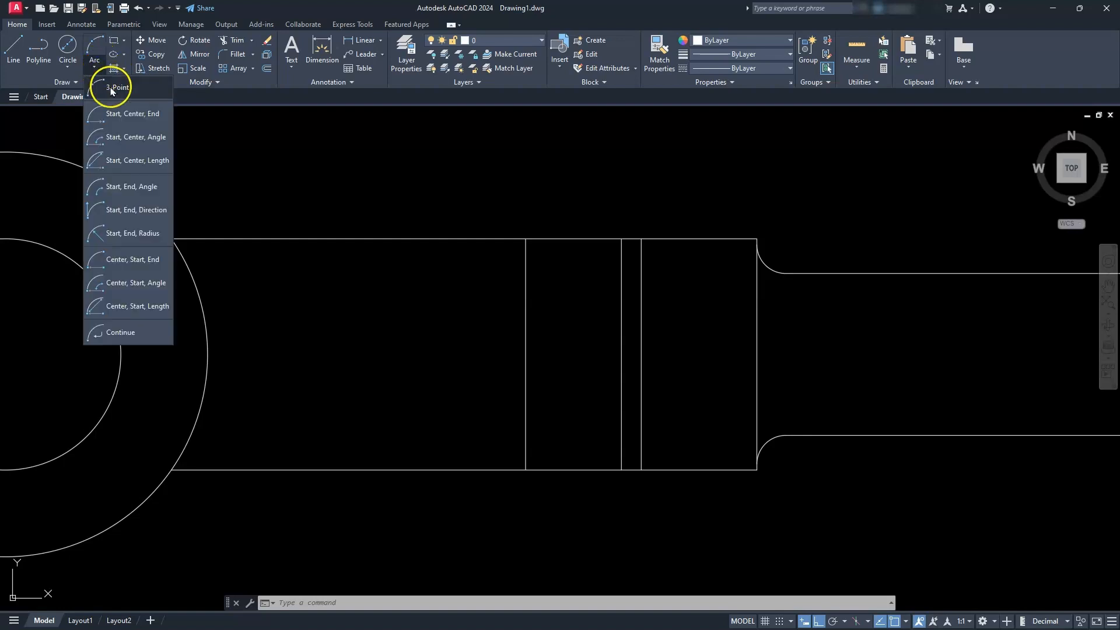
left_click(112, 91)
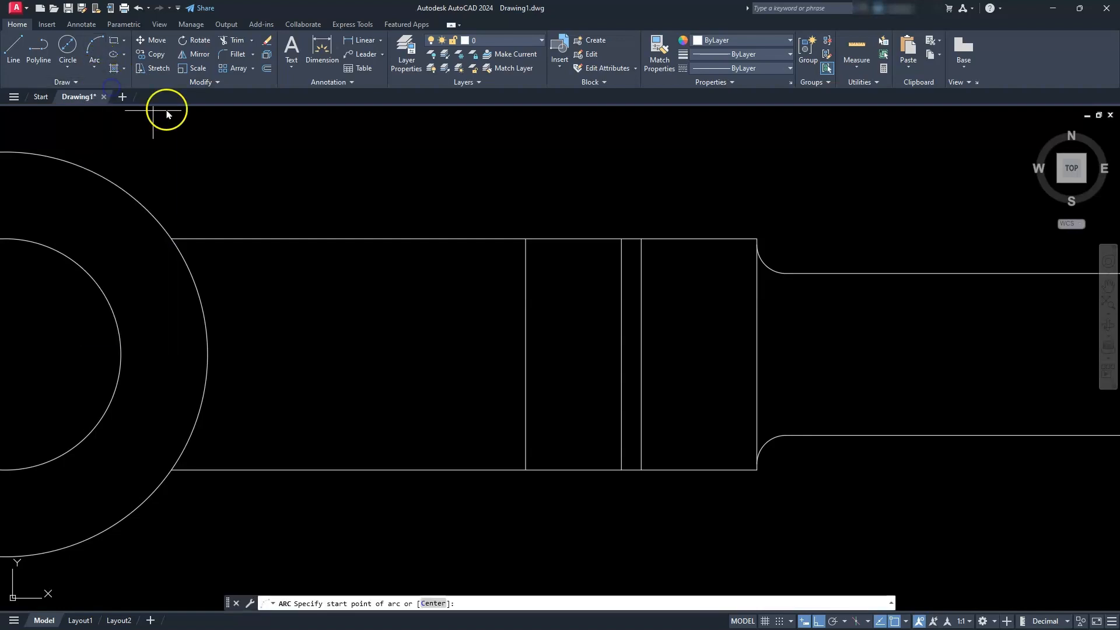
left_click(641, 238)
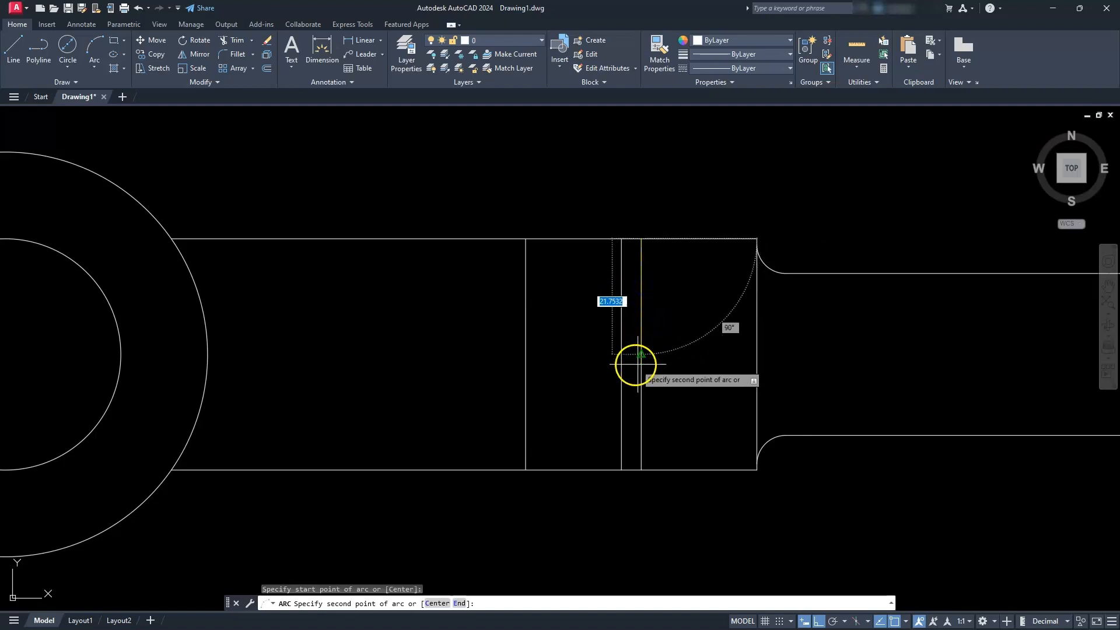
left_click(622, 354)
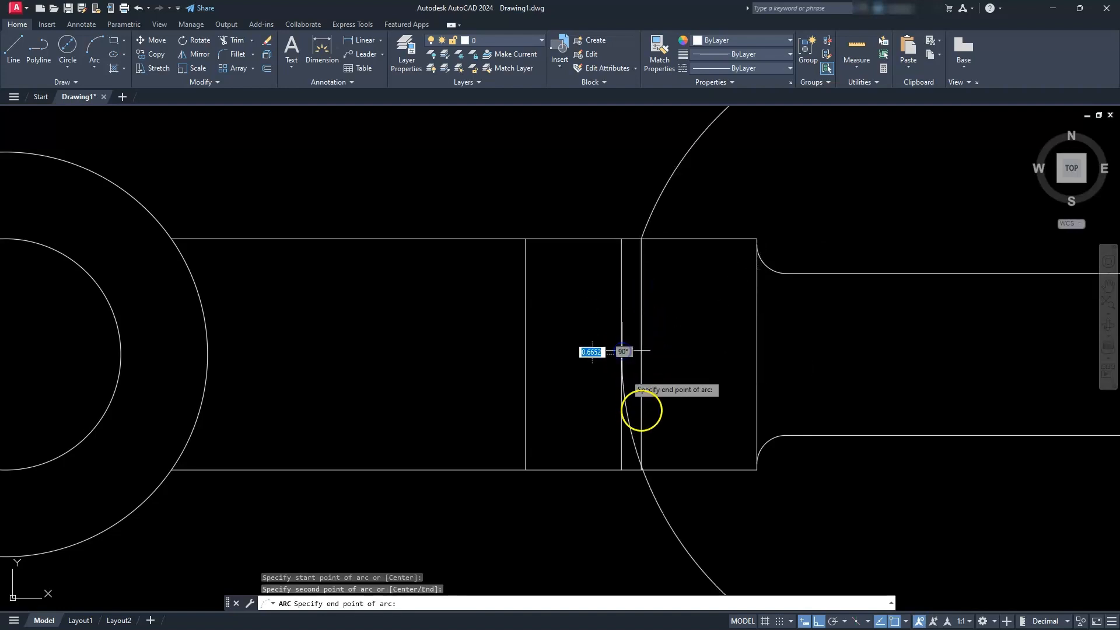
left_click(641, 466)
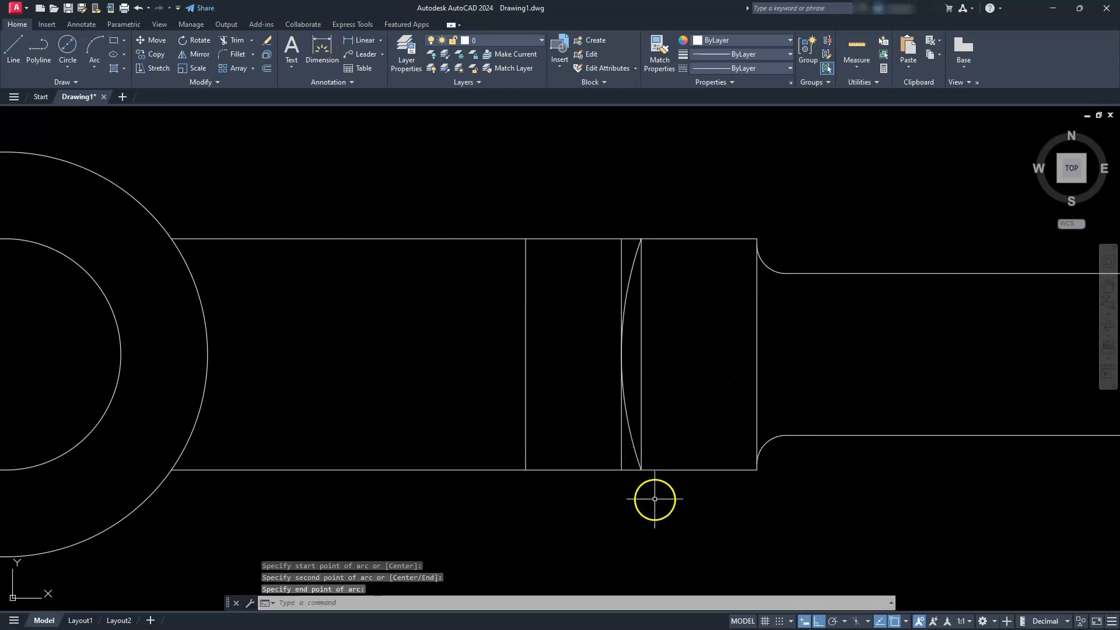
key("Escape")
key("Escape")
key("Escape")
Step: Delete the two vertical projection lines used to construct the new arc in the upper view
left_click(641, 375)
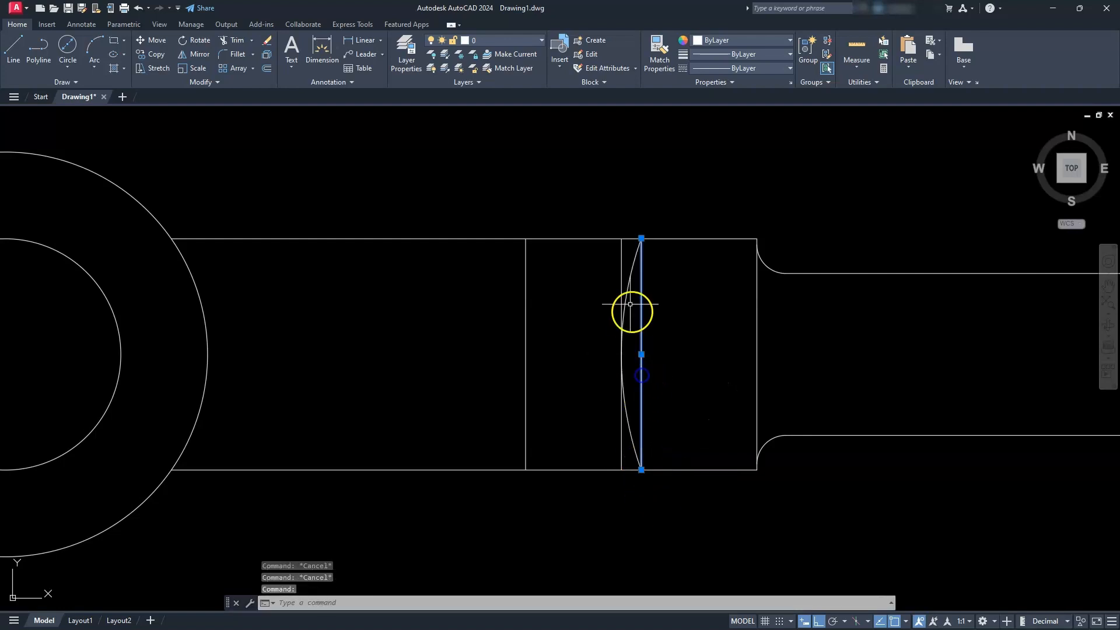
left_click(622, 260)
key("Delete")
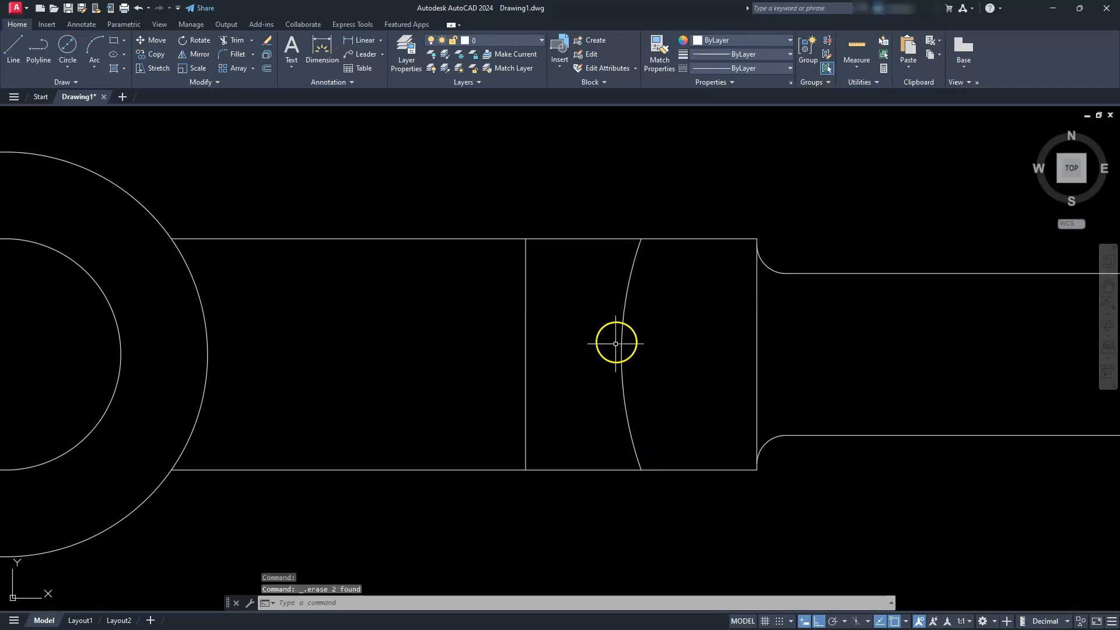
Step: Draw a two-point circle on the fork handle's end edge, spanning from its lower corner to its upper corner
scroll(659, 439, "down", 5)
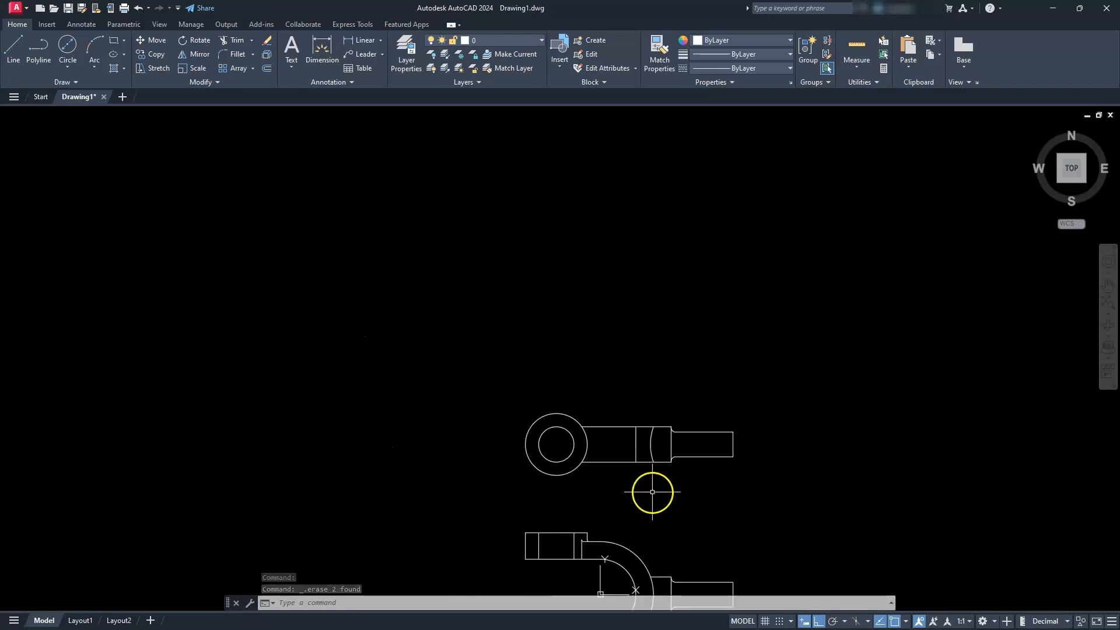
middle_click_drag(645, 383, 639, 324)
scroll(638, 324, "up", 2)
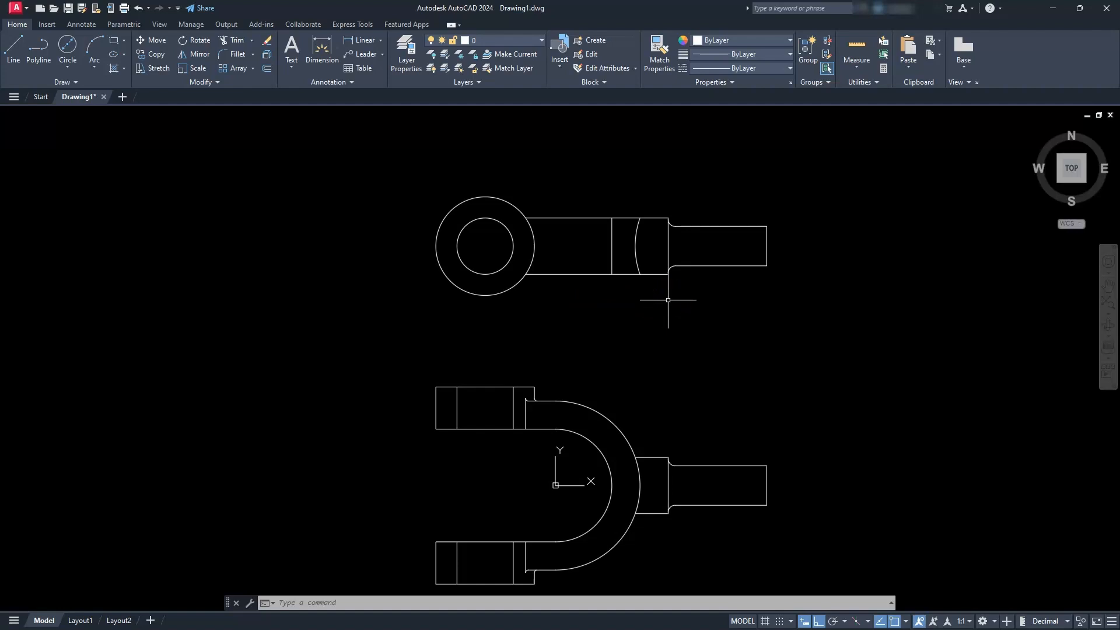
mouse_move(945, 450)
middle_mouse_down()
mouse_move(857, 405)
mouse_move(762, 388)
middle_mouse_up()
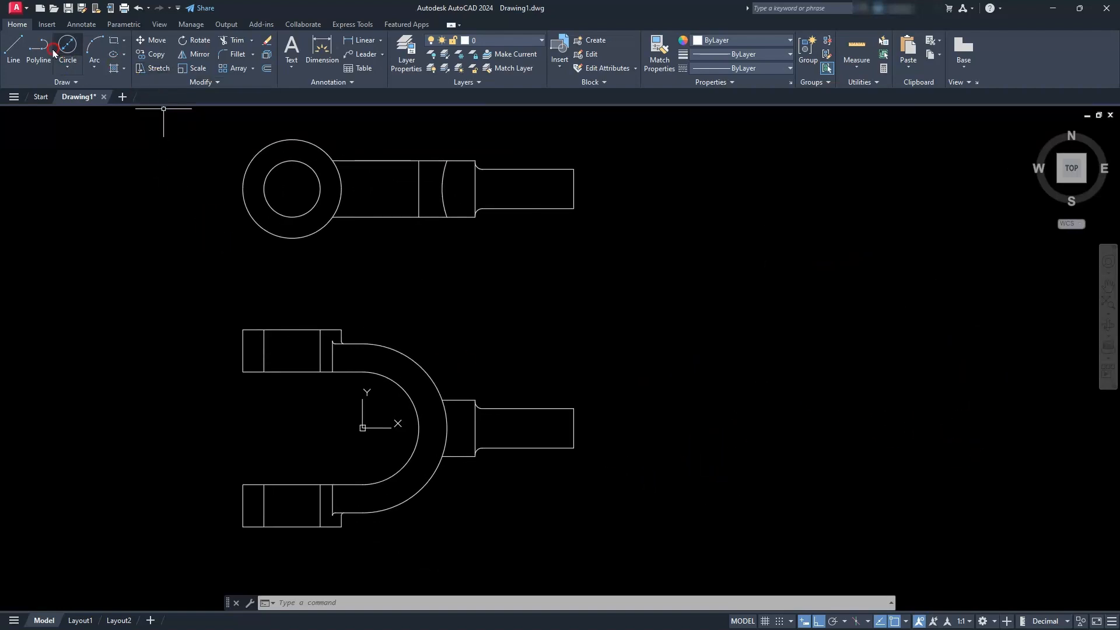
left_click(66, 68)
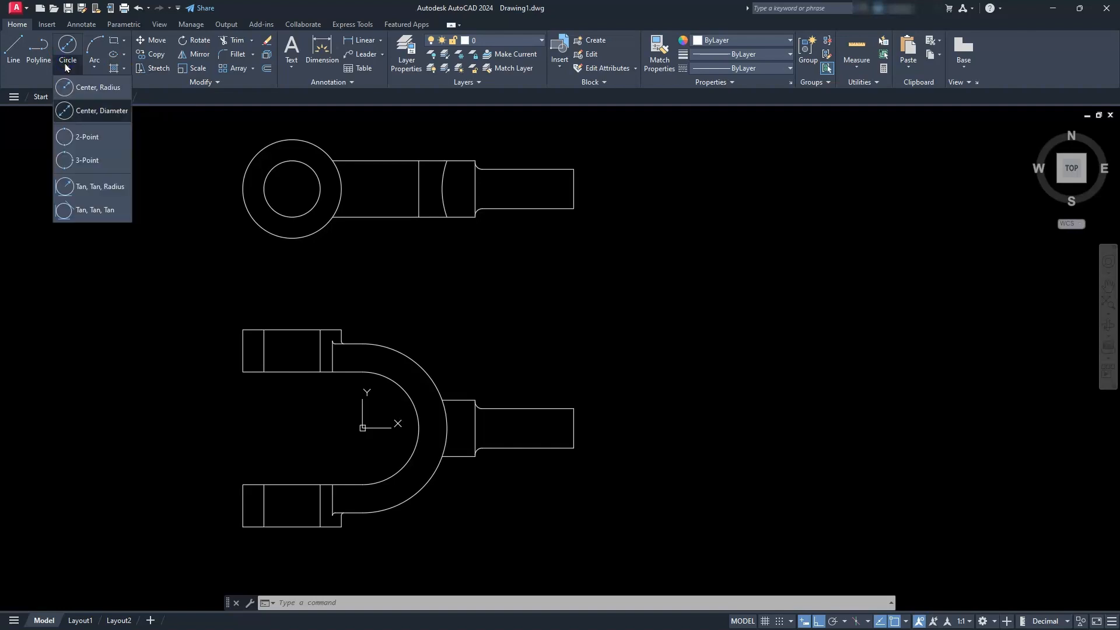
left_click(74, 137)
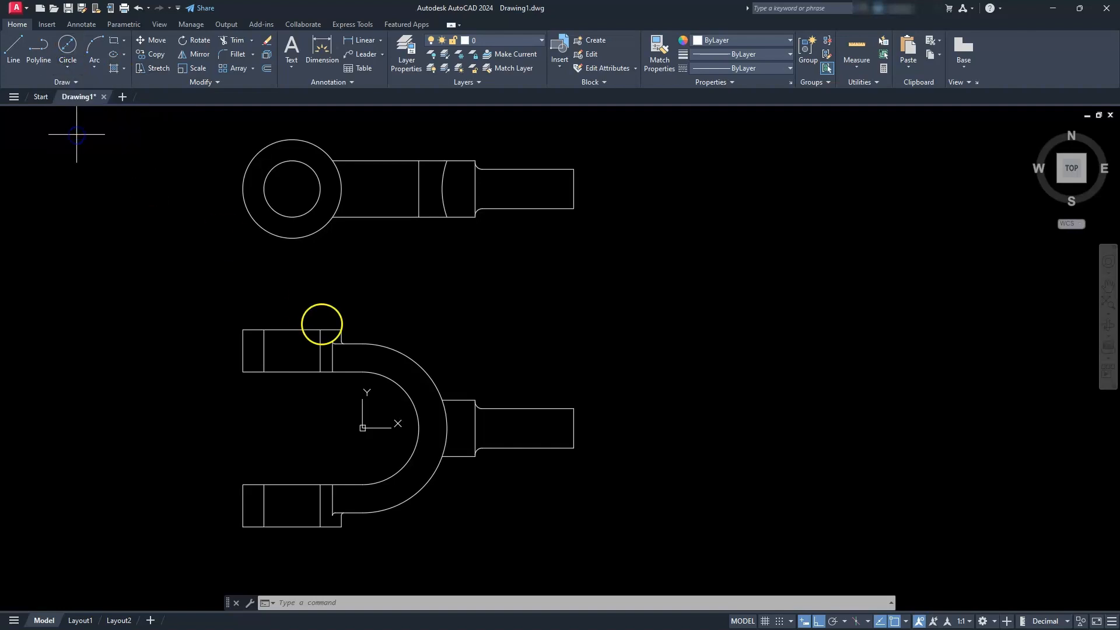
left_click(573, 448)
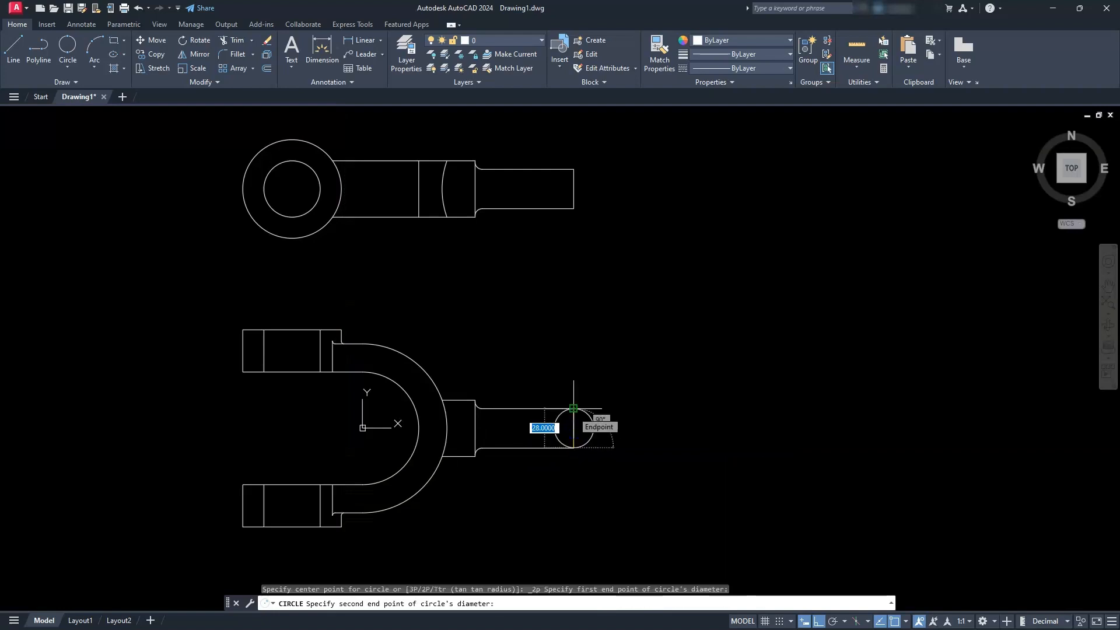
left_click(573, 408)
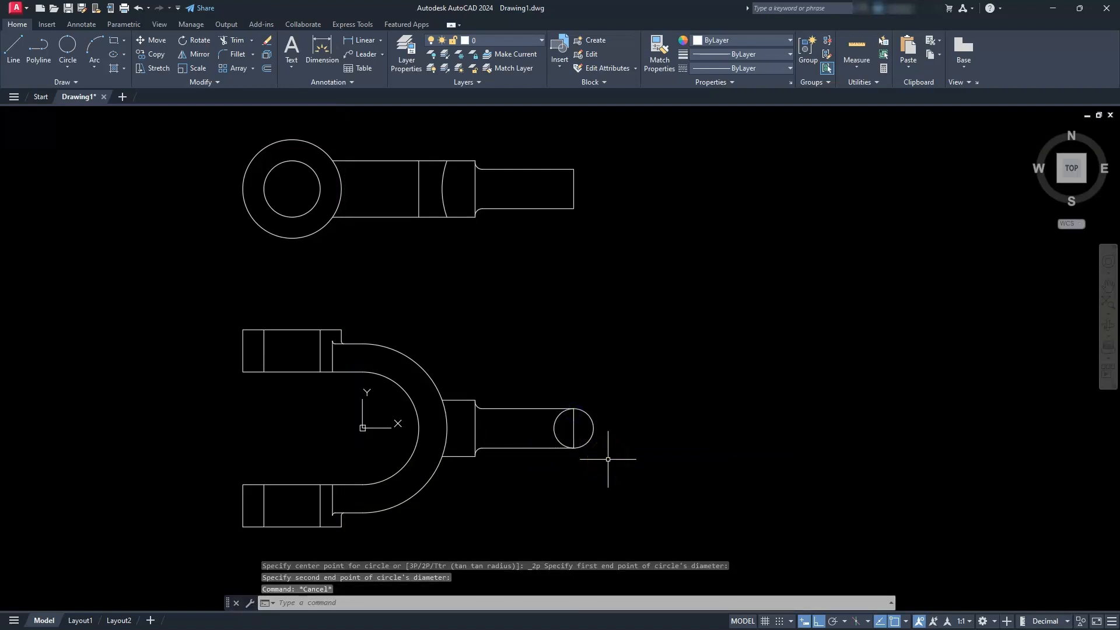
Step: Move the circle at the handle's end horizontally 150 units to the right, clear of the fork view
left_click(156, 40)
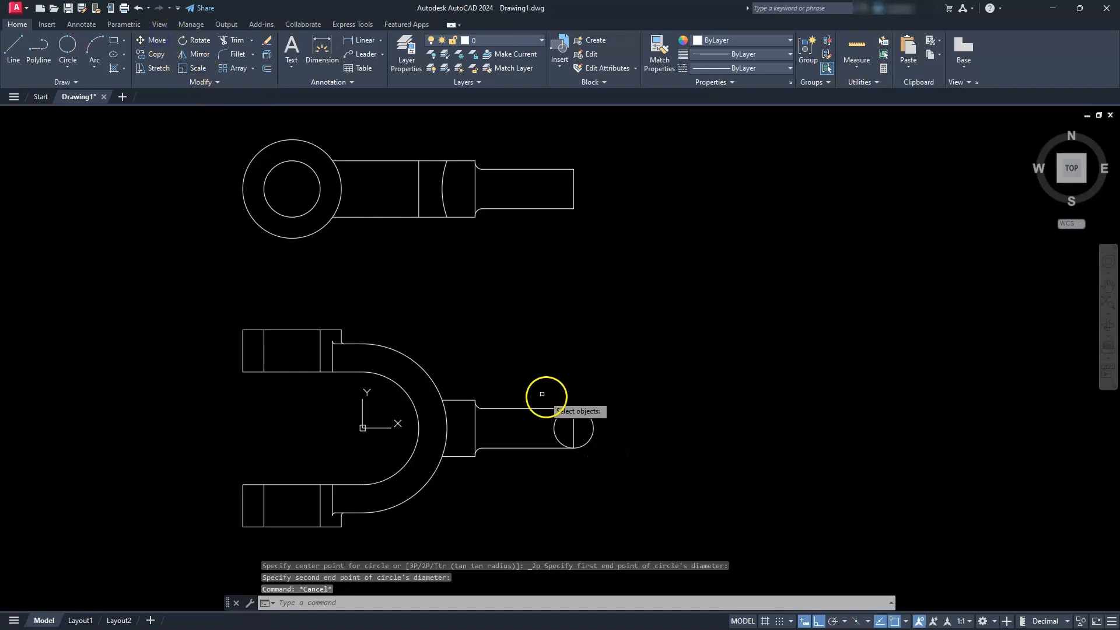
left_click(585, 412)
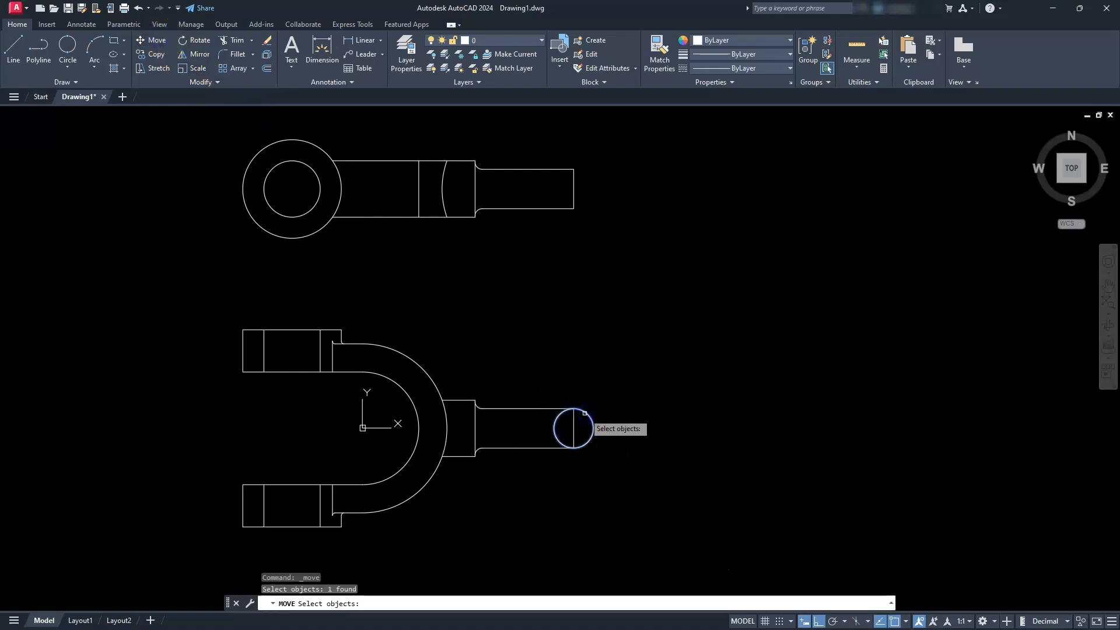
key("Return")
left_click(586, 365)
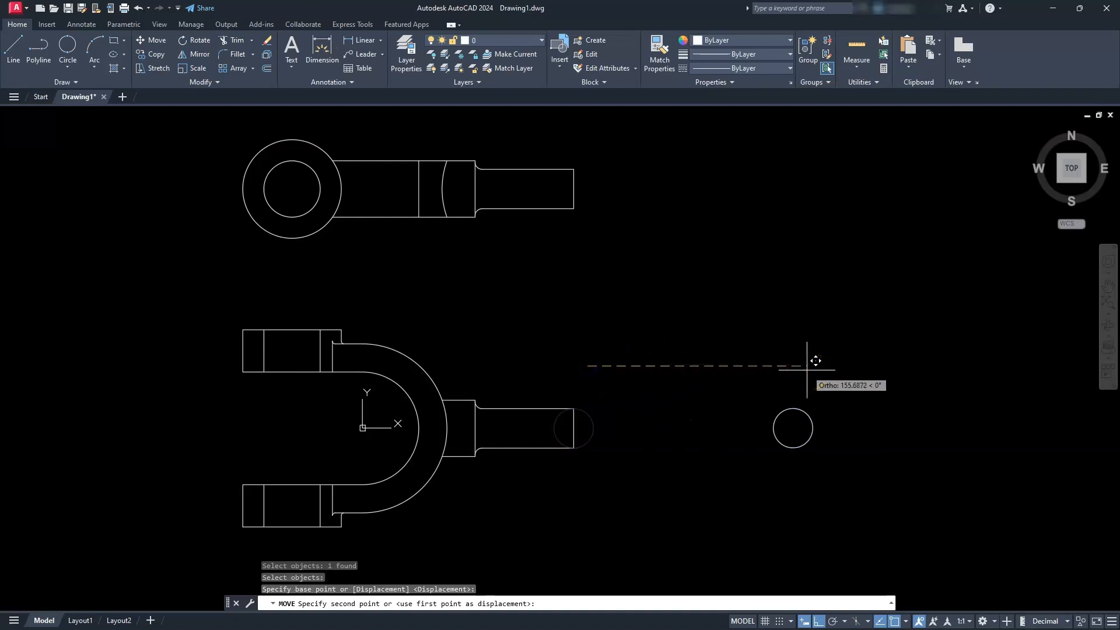
type("15")
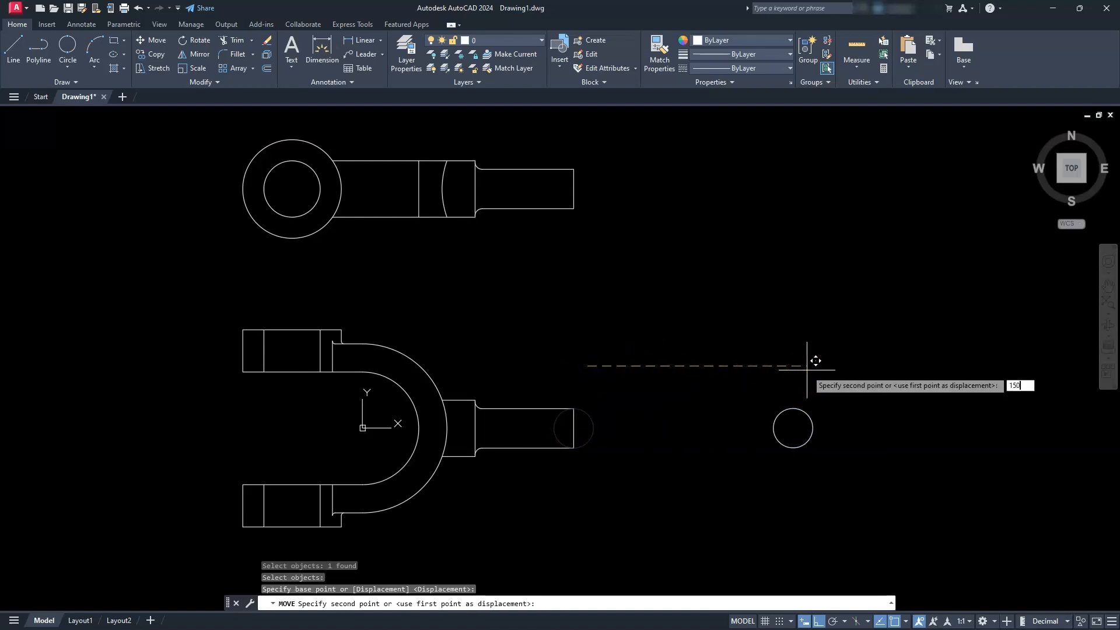
type("0")
key("Return")
key("Escape")
key("Escape")
key("Escape")
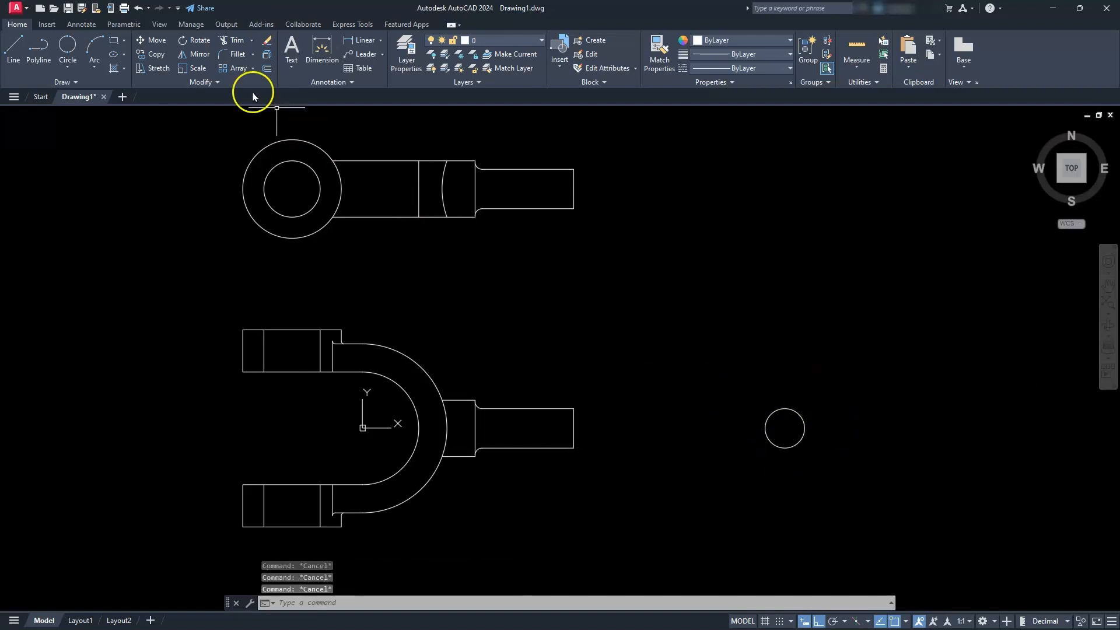
Step: Draw a 40-diameter circle concentric with the moved circle
left_click(70, 68)
left_click(80, 109)
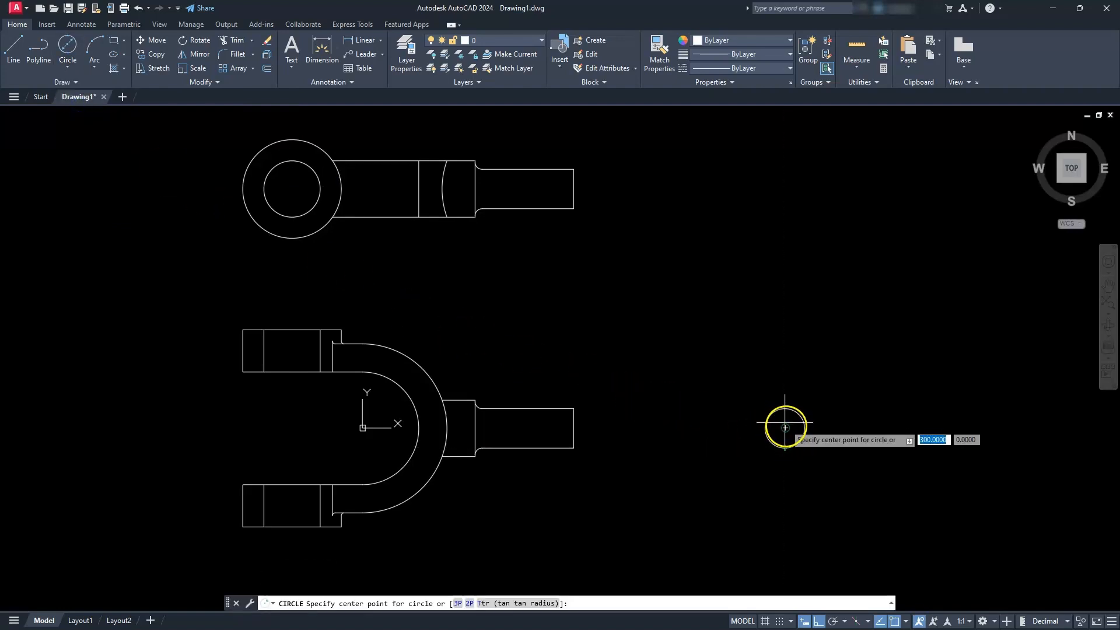
left_click(785, 428)
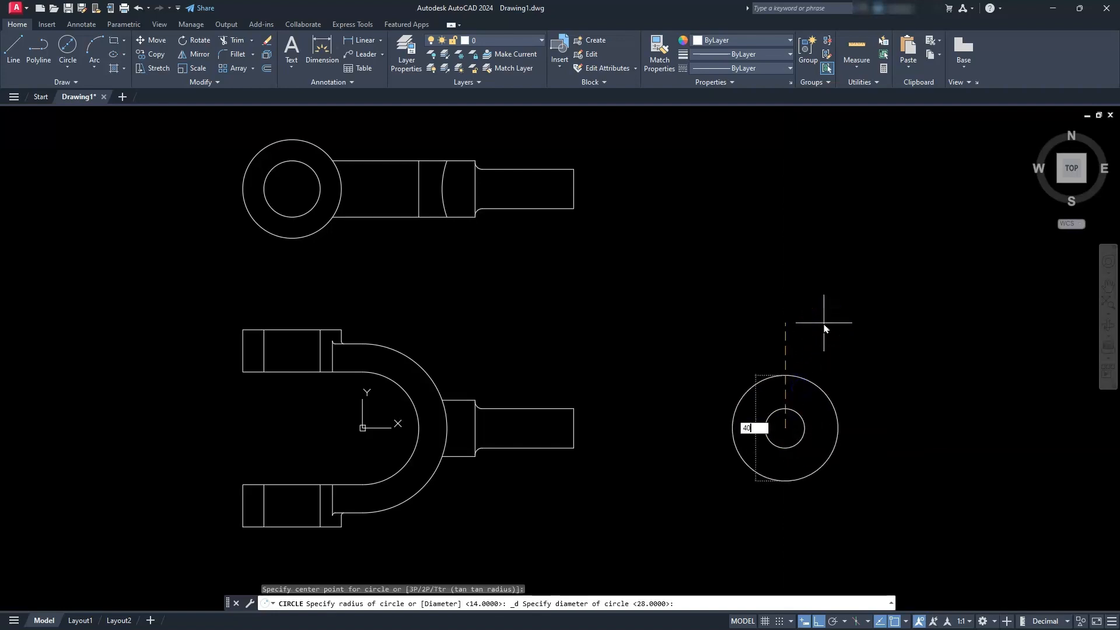
key("Return")
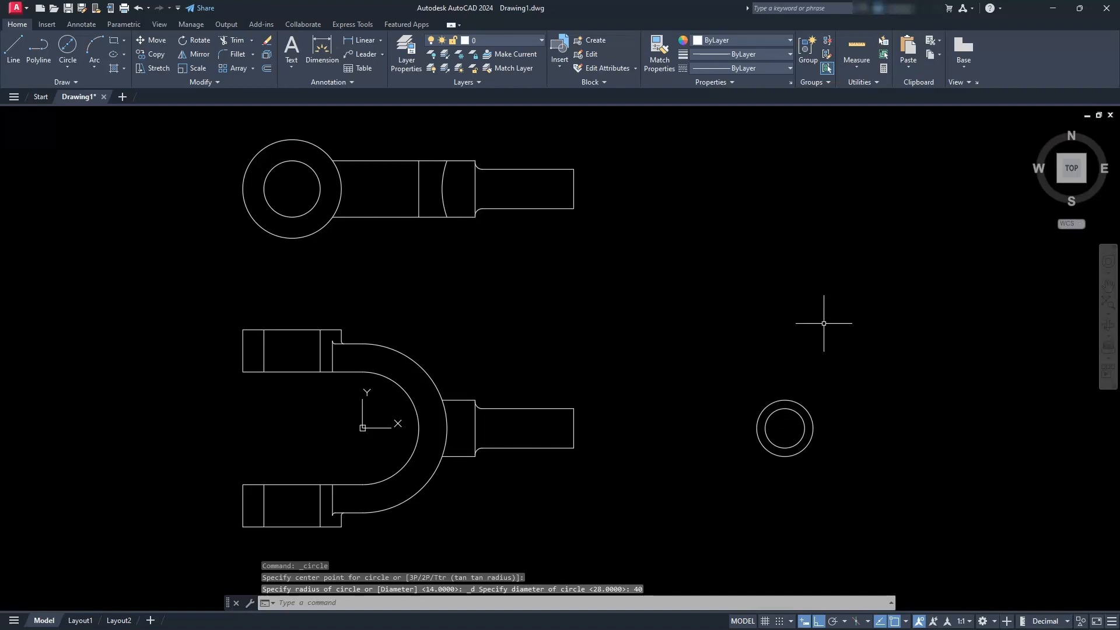
key("Escape")
key("Escape")
Step: Draw four horizontal construction lines through the outer and inner corners at the open ends of both fork arms
scroll(763, 461, "up", 2)
middle_click_drag(760, 460, 788, 370)
scroll(790, 375, "down", 2)
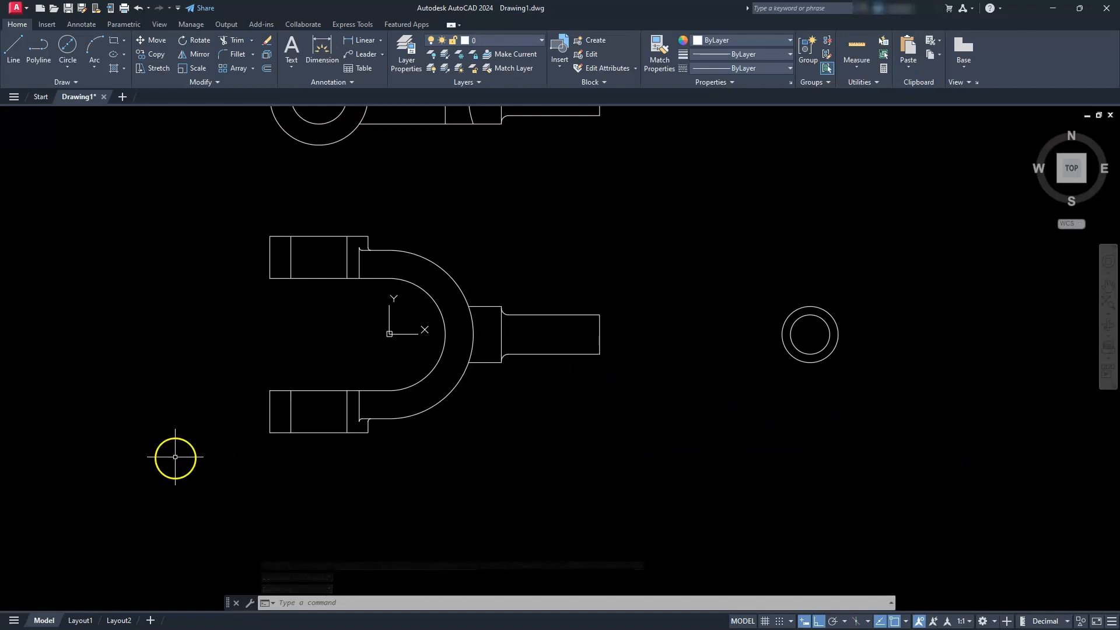
left_click(70, 83)
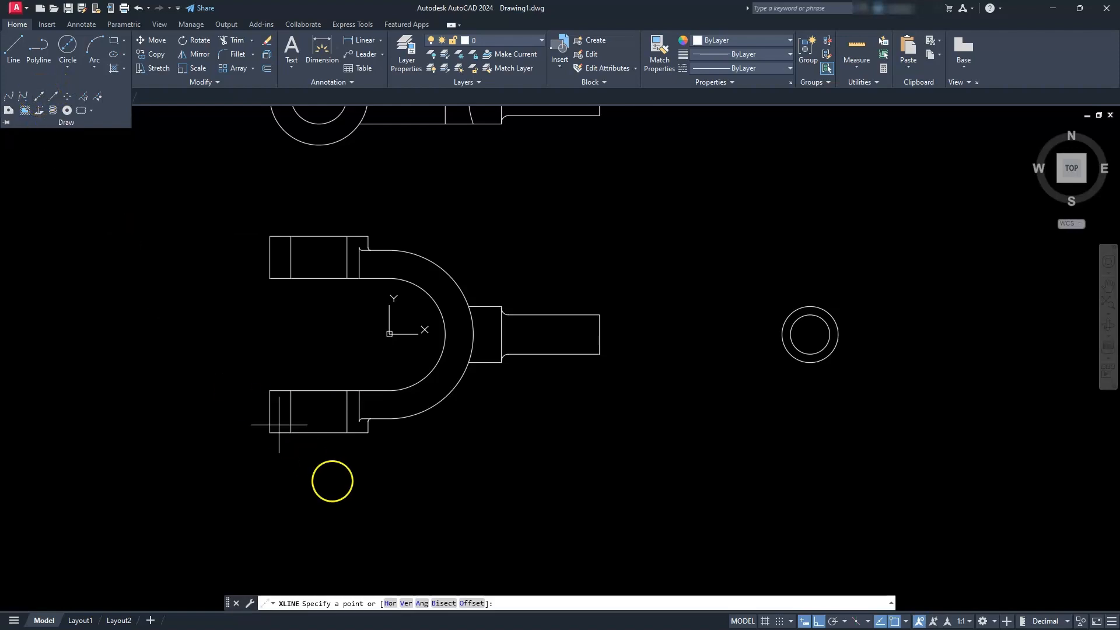
left_click(391, 603)
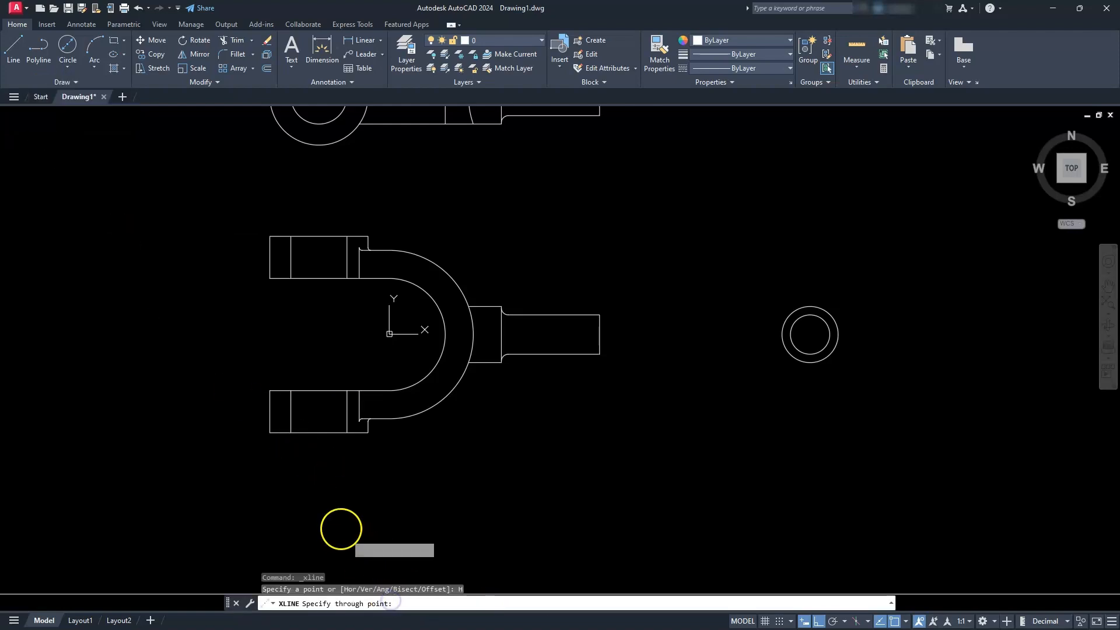
left_click(269, 432)
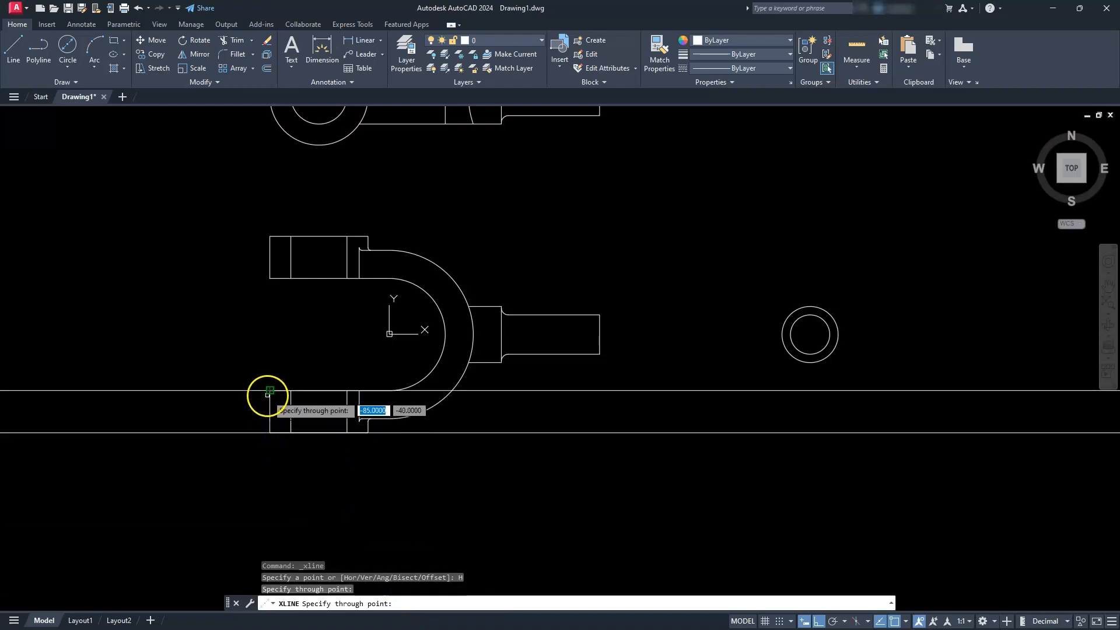
left_click(269, 391)
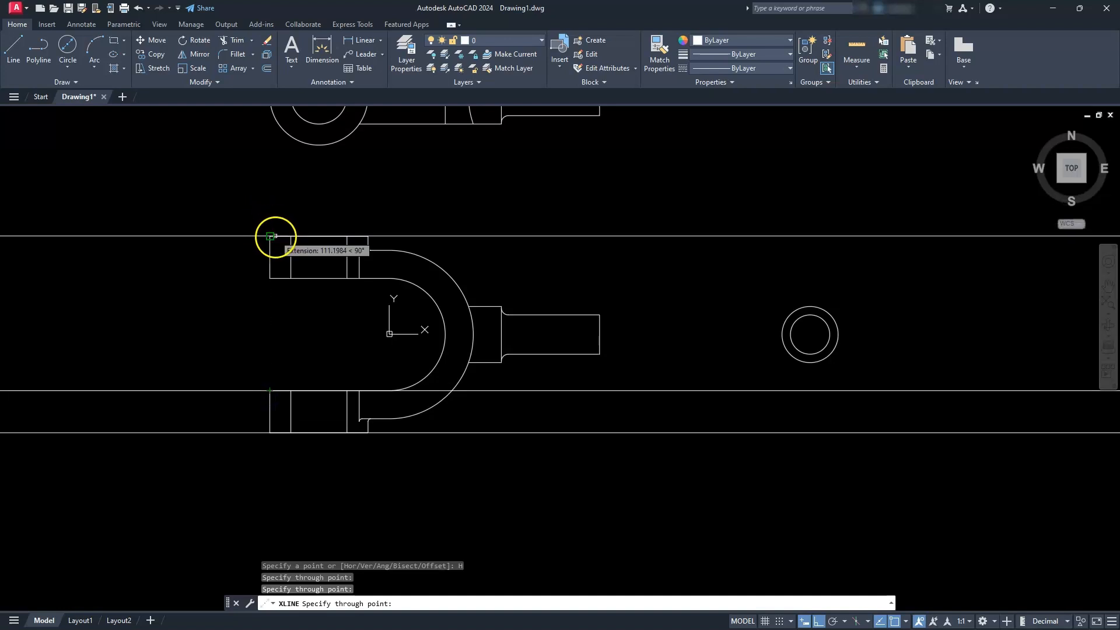
left_click(271, 236)
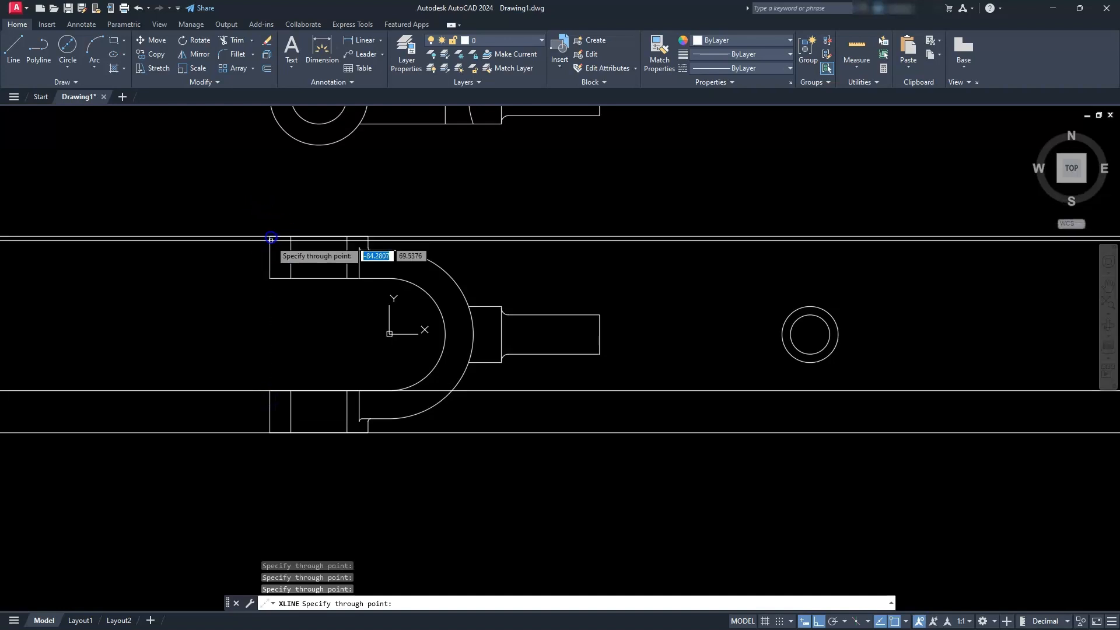
left_click(270, 283)
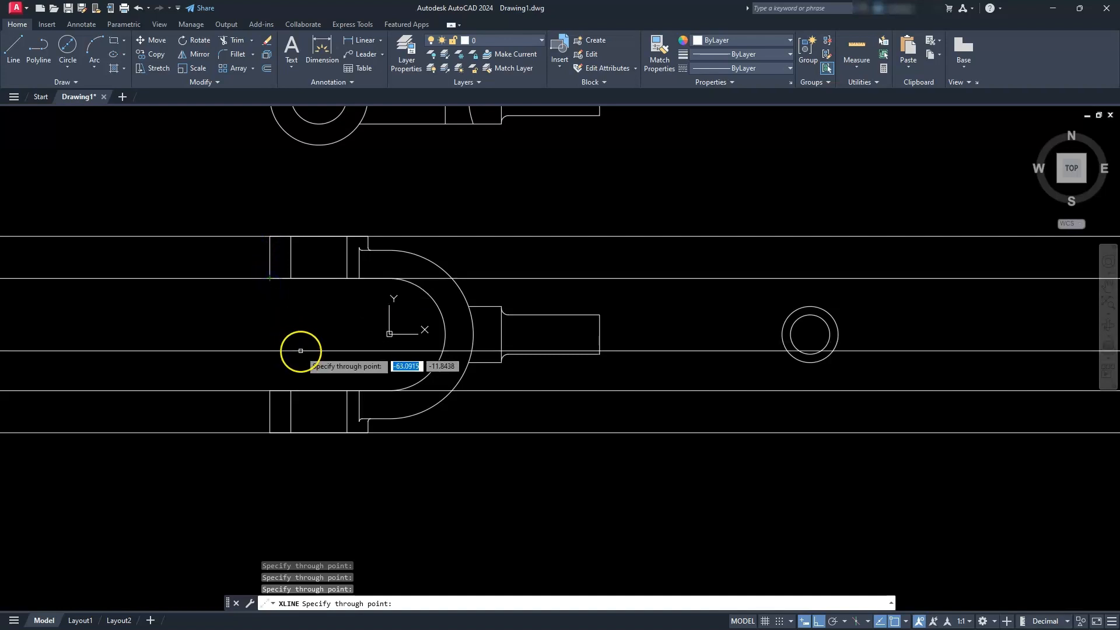
key("Escape")
key("Escape")
key("Escape")
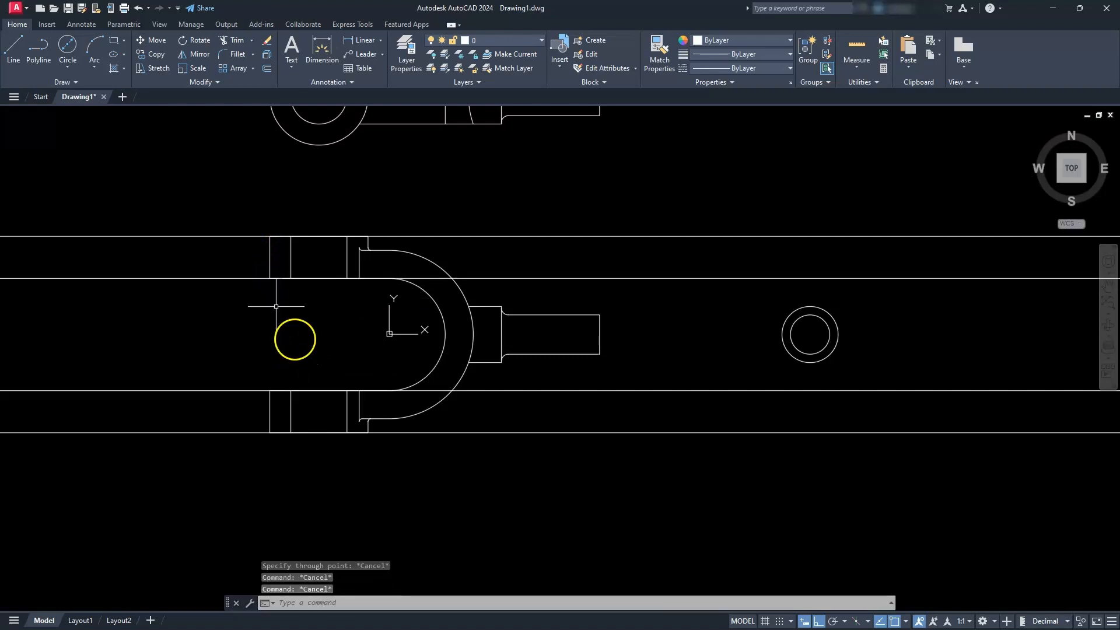
Step: Draw a vertical construction line through the centre of the concentric circles in the side view
left_click(72, 82)
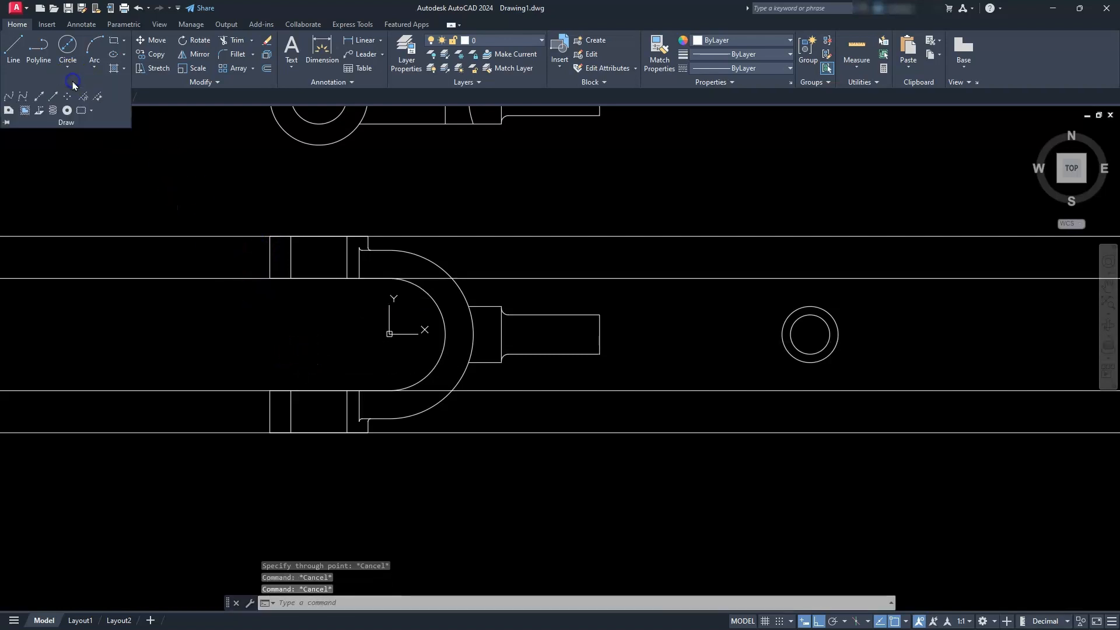
left_click(40, 97)
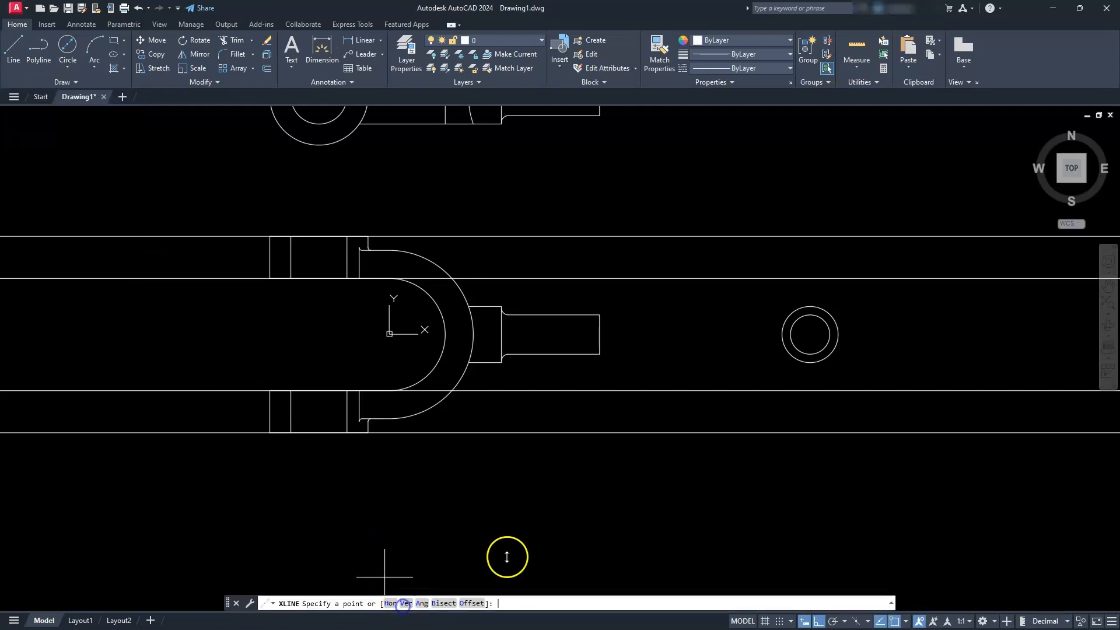
left_click(405, 603)
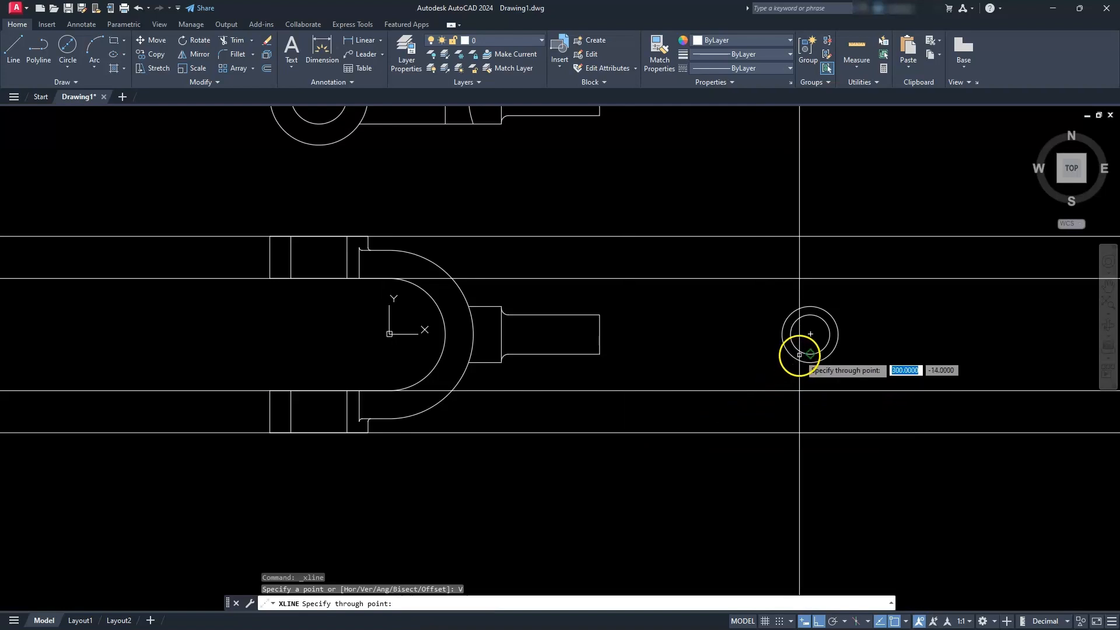
left_click(810, 334)
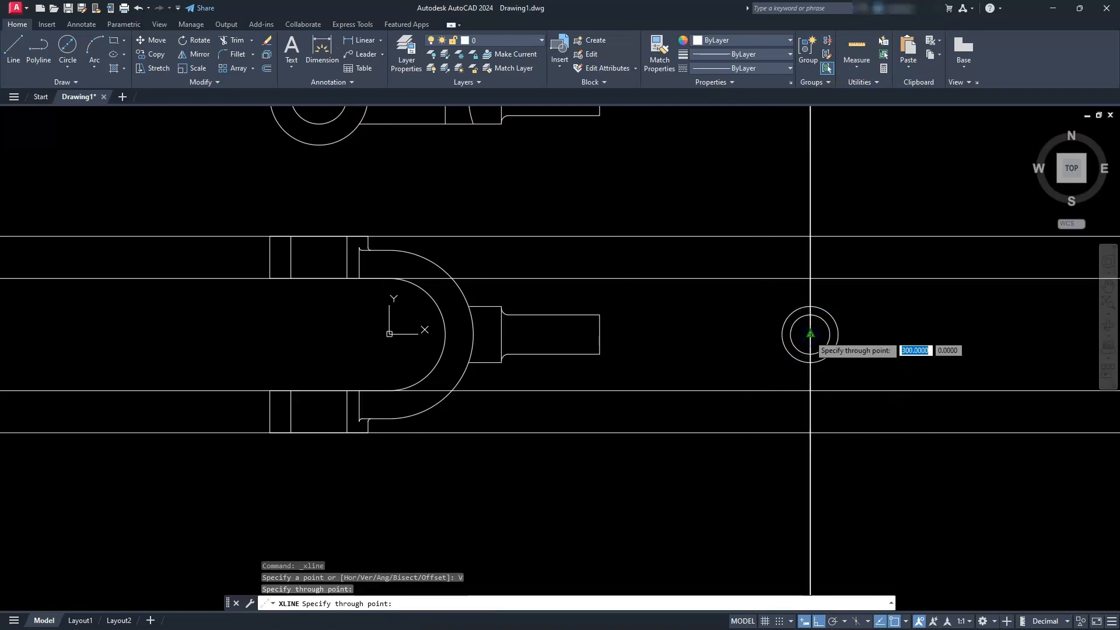
key("Escape")
key("Escape")
key("Escape")
key("Escape")
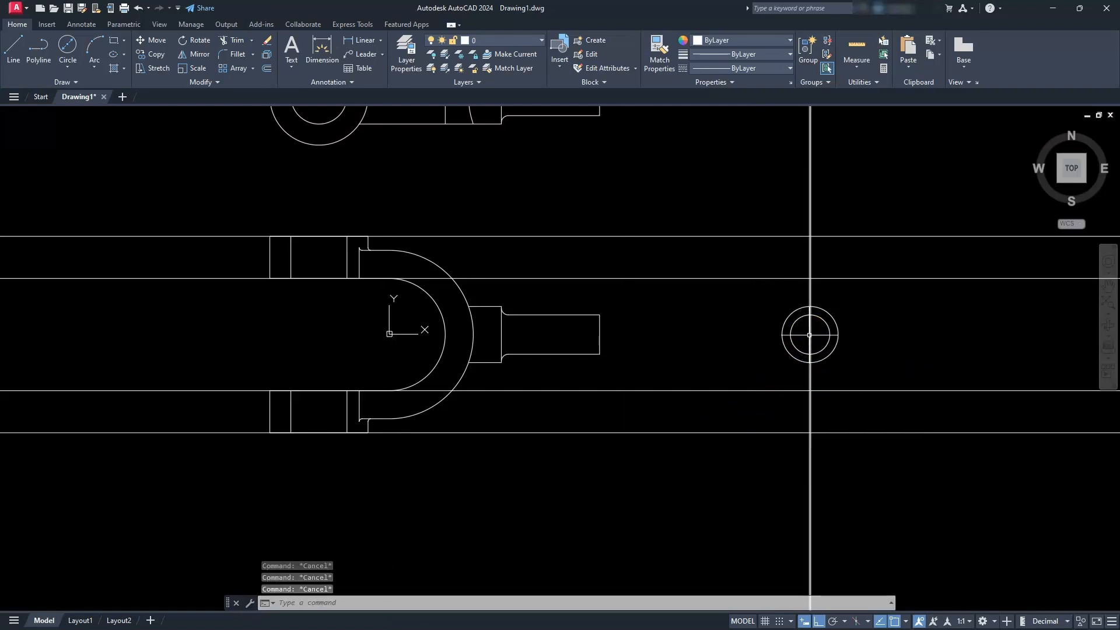
Step: Copy the side view's vertical construction line twice toward the fork, placing the nearer copy 20 units from the original
left_click(152, 52)
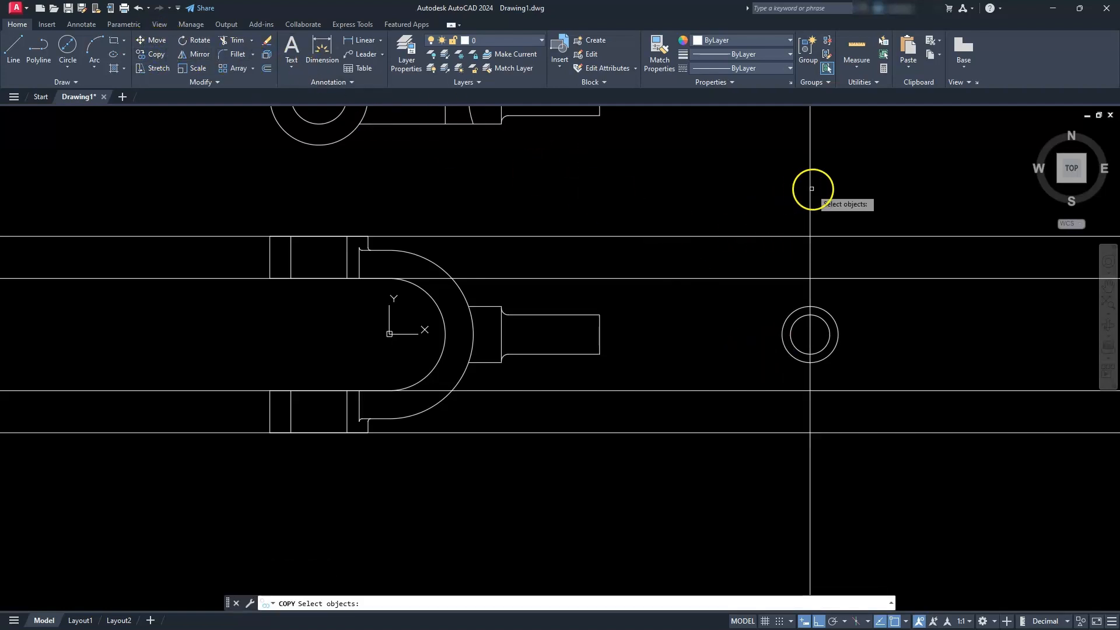
left_click(810, 188)
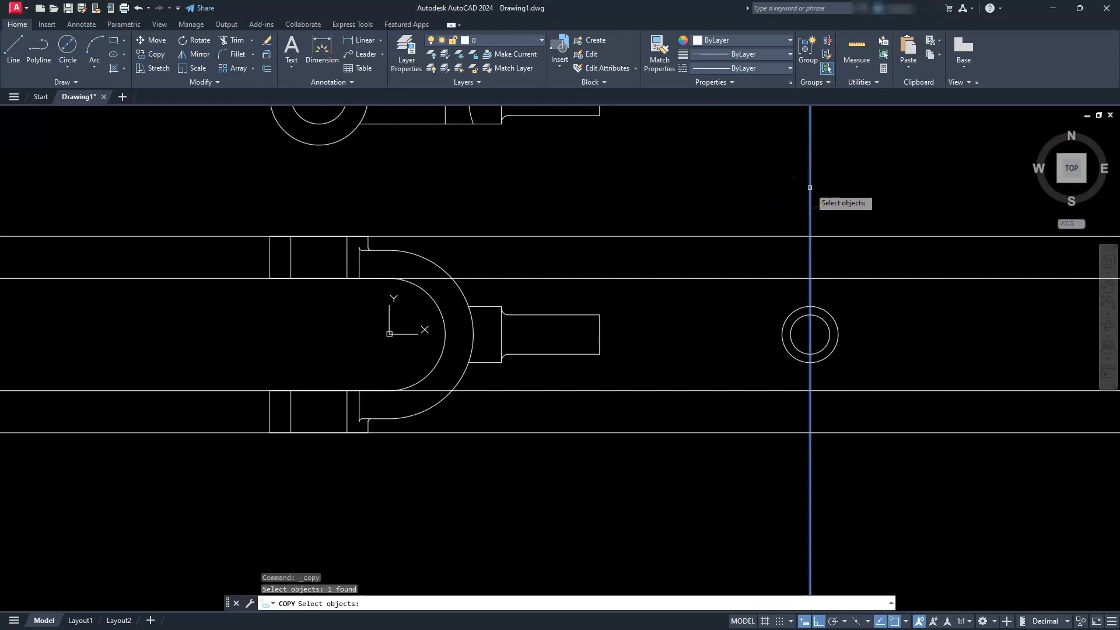
key("Return")
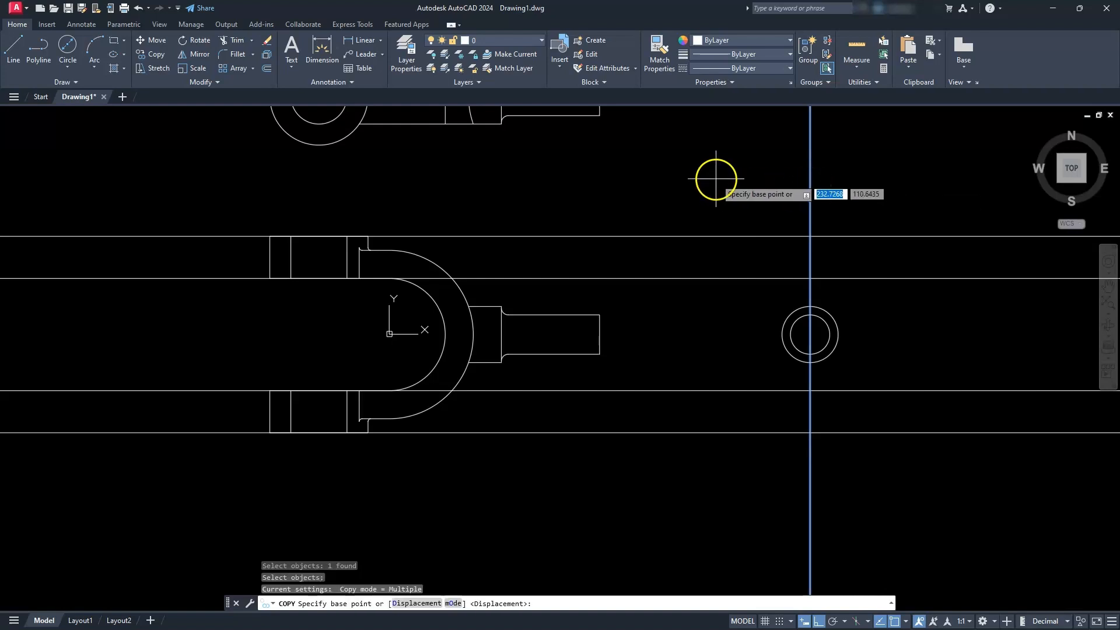
left_click(716, 179)
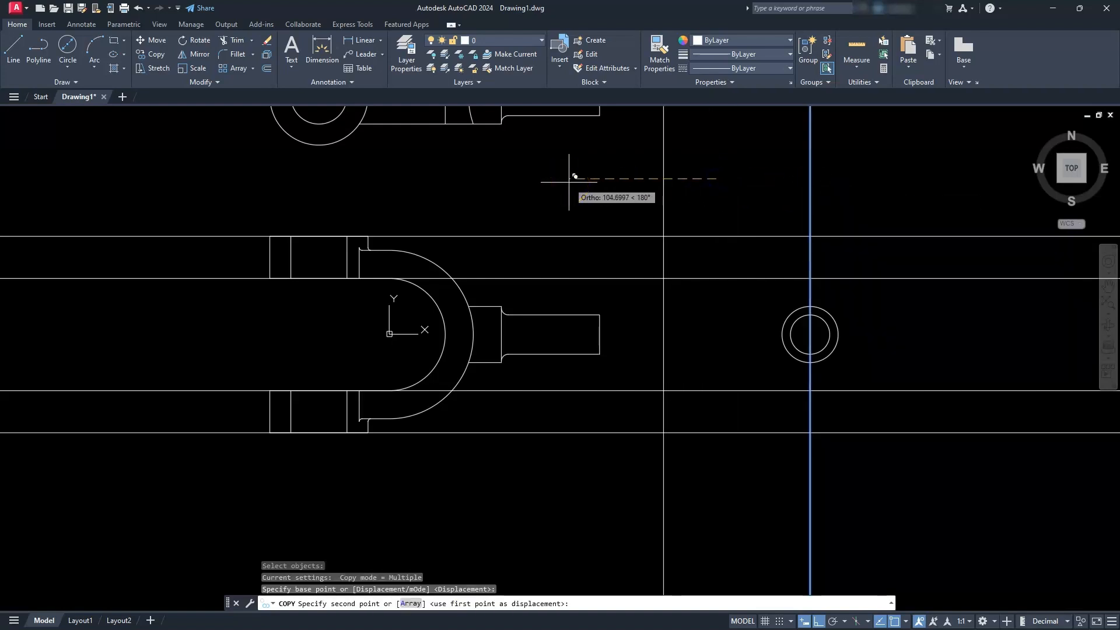
type("20")
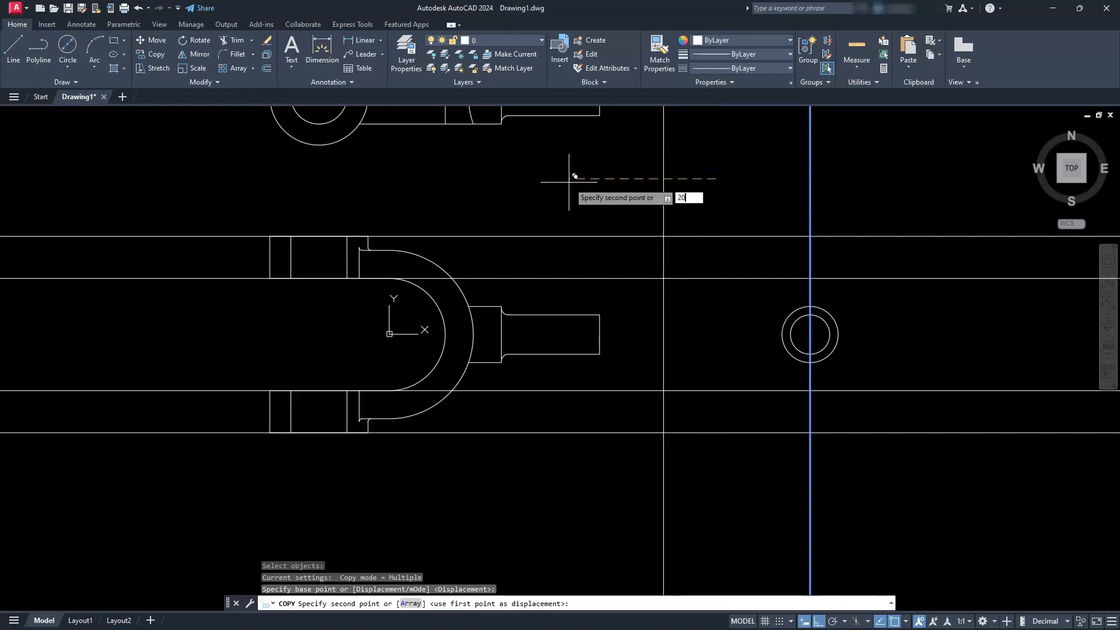
key("Return")
key("Return")
key("Escape")
key("Escape")
key("Escape")
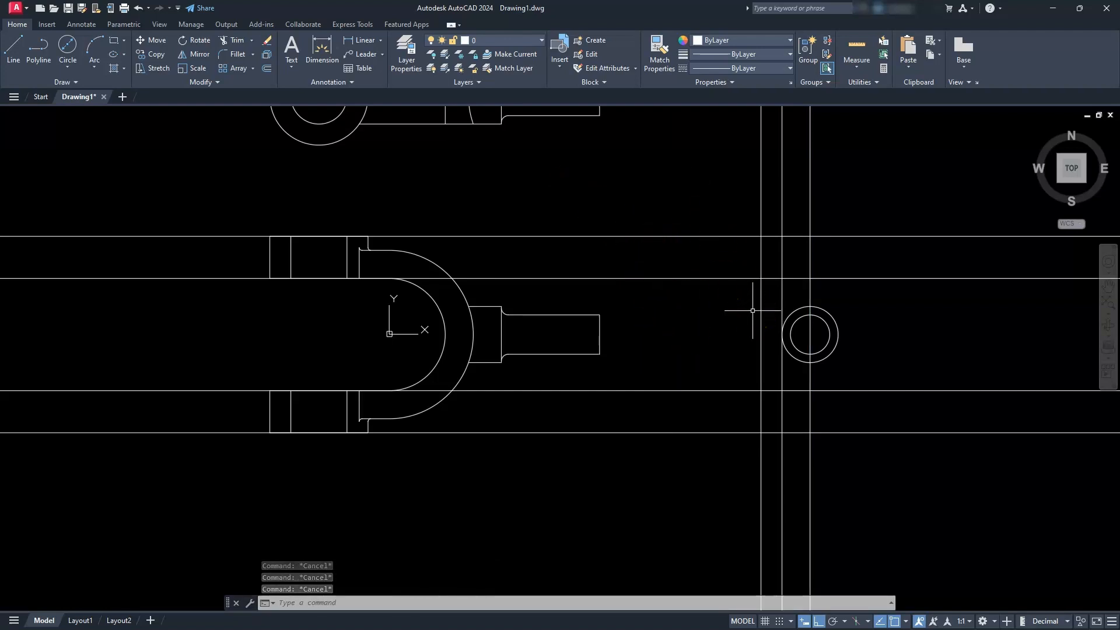
Step: Trim away the four horizontal construction lines between the fork view and the outermost vertical line of the side view
left_click(233, 44)
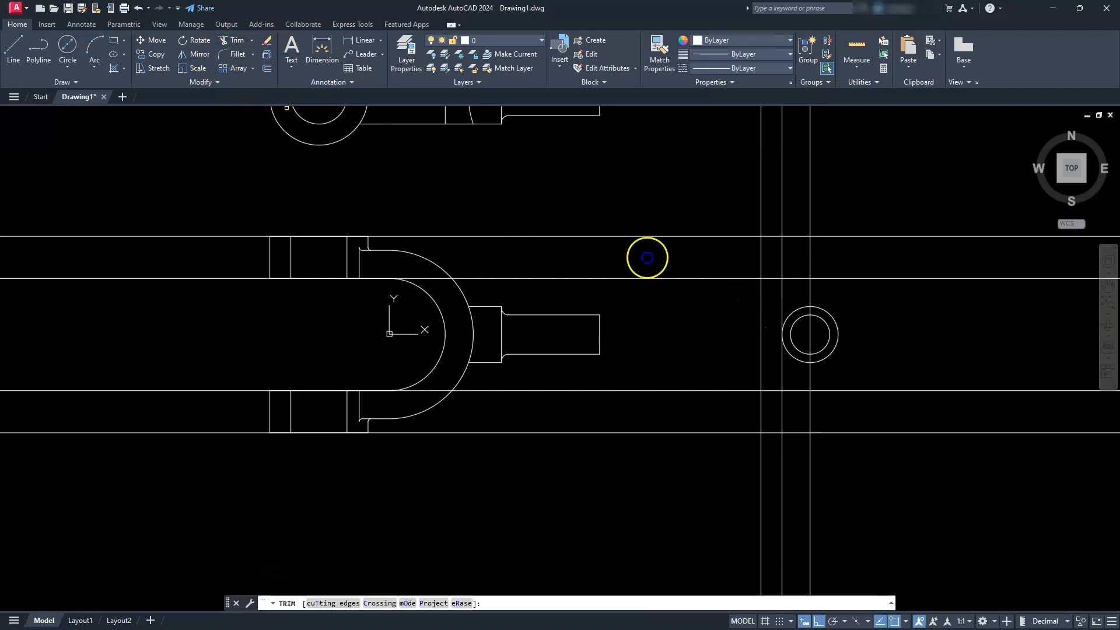
left_click(711, 184)
left_click(692, 490)
key("Return")
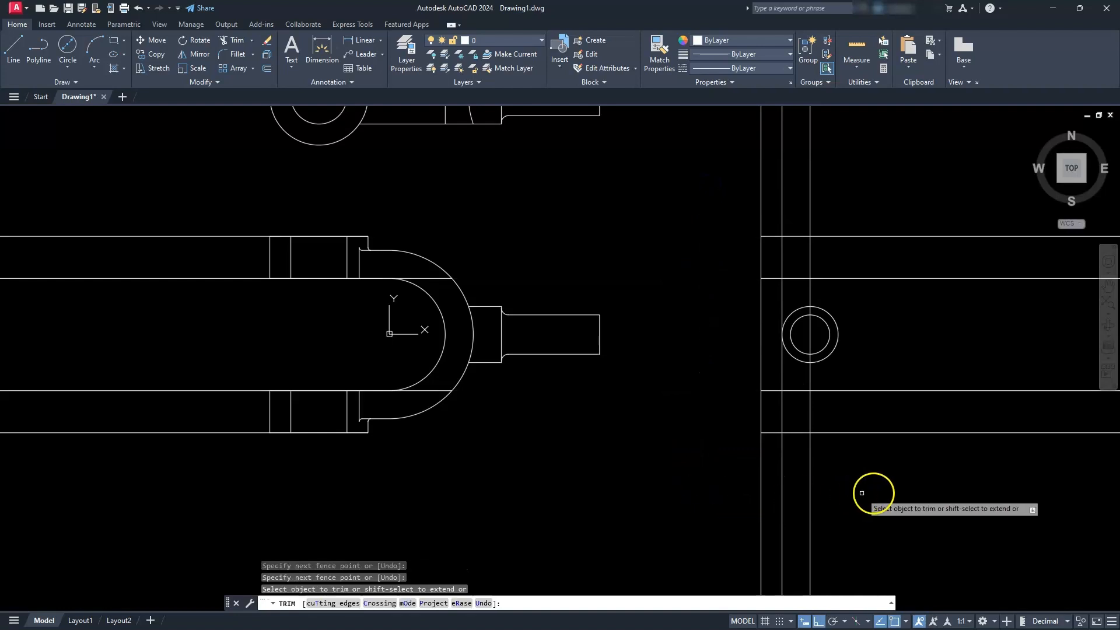
Step: Trim the three verticals beyond the outer horizontal lines, and remove the outermost vertical's segment between the two arms
left_click(883, 465)
left_click(719, 474)
key("Return")
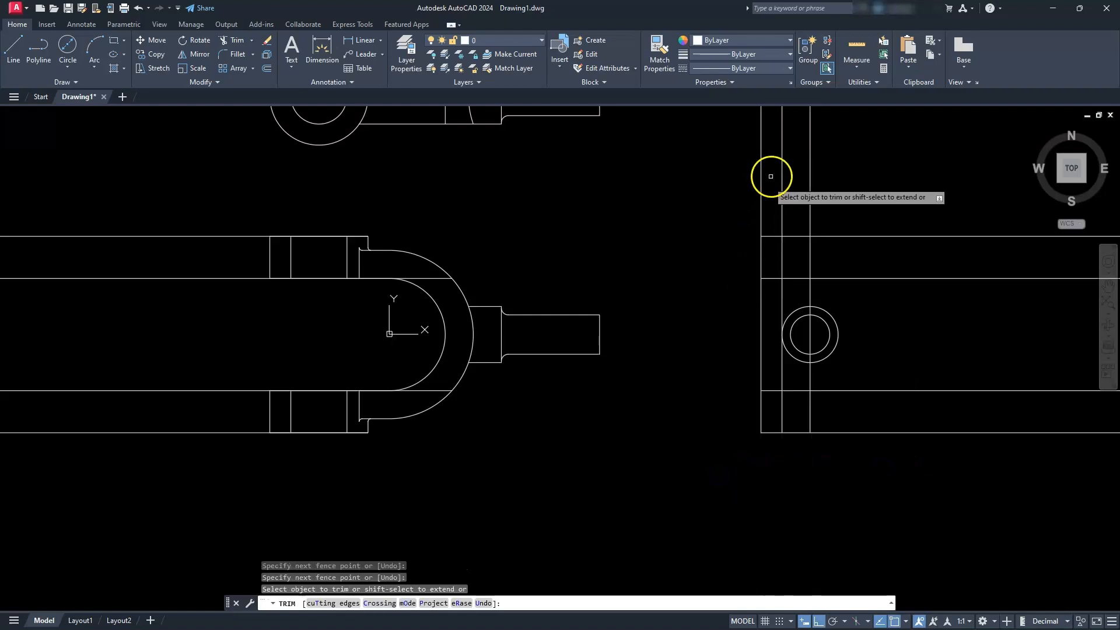
left_click(861, 176)
left_click(727, 193)
key("Return")
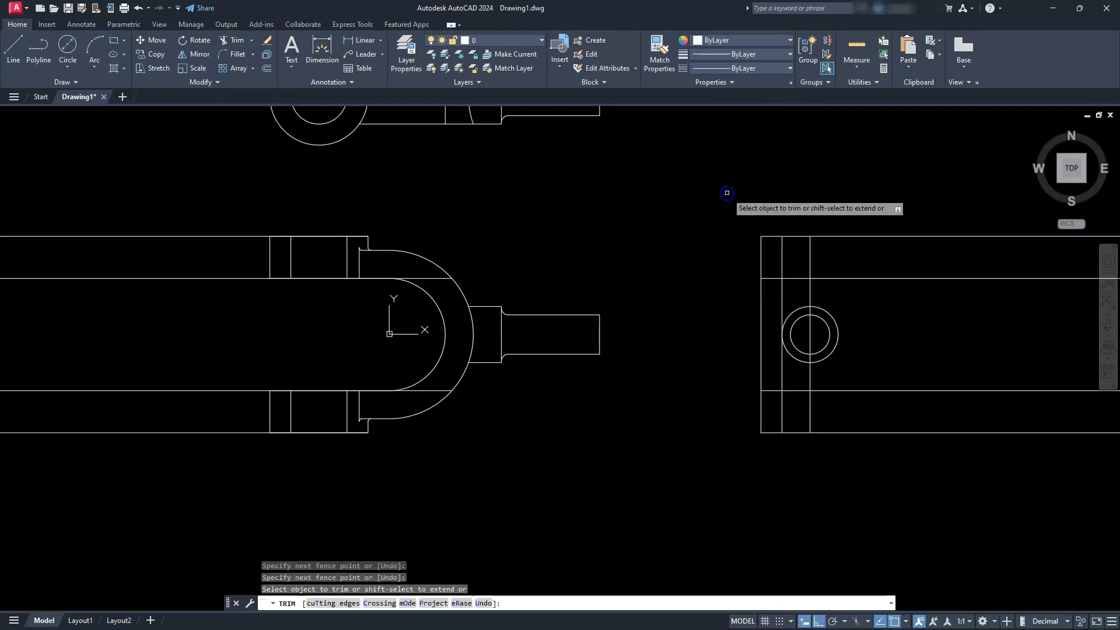
left_click(762, 318)
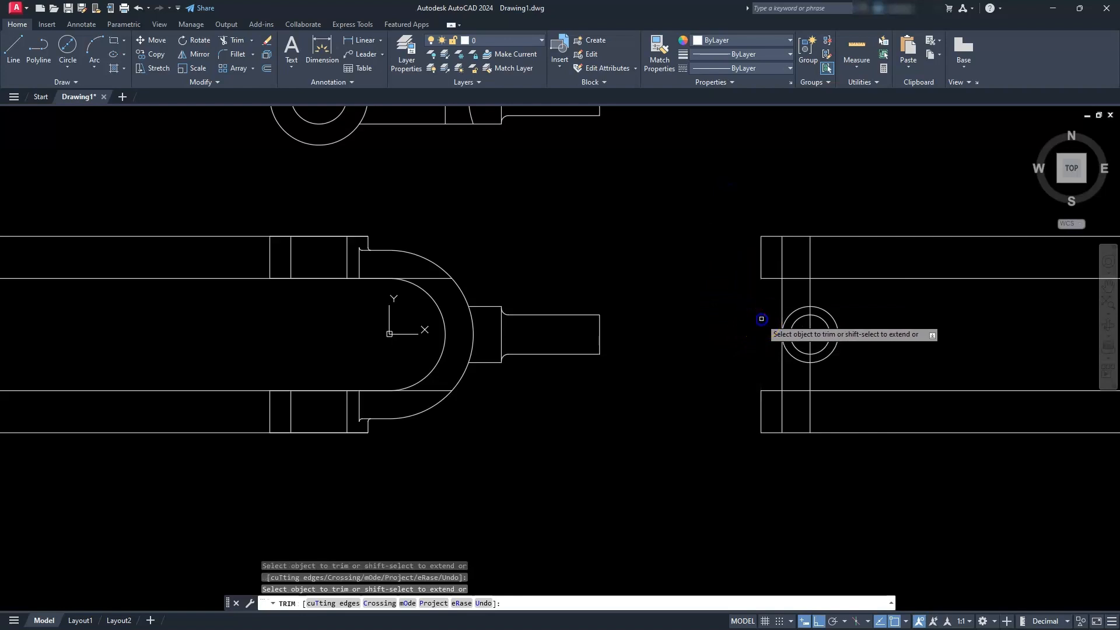
left_click(722, 500)
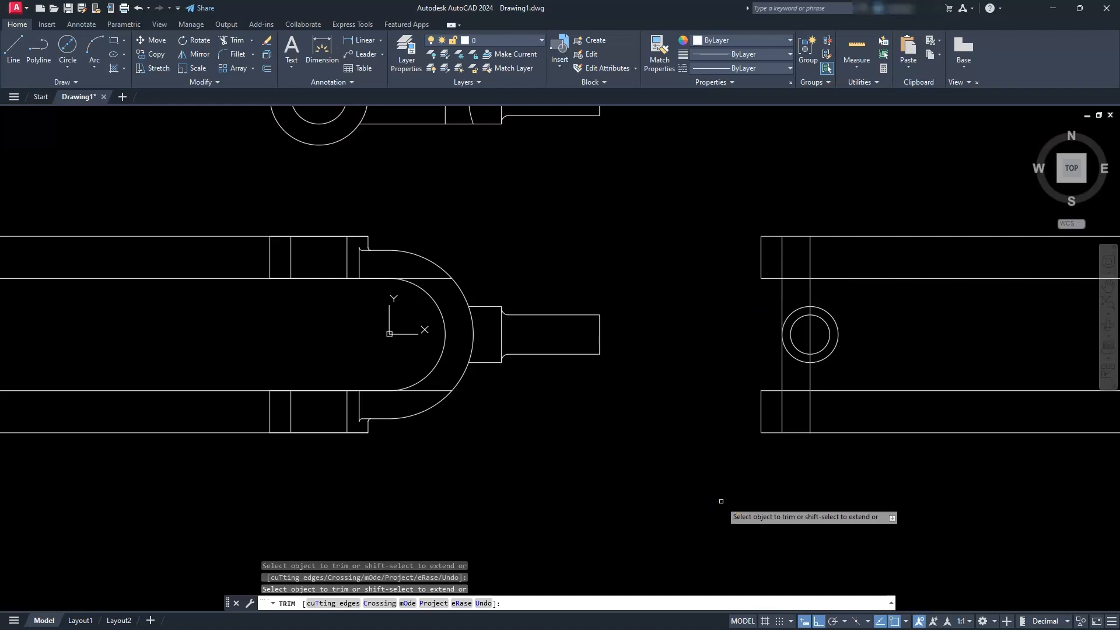
key("Escape")
key("Escape")
key("Escape")
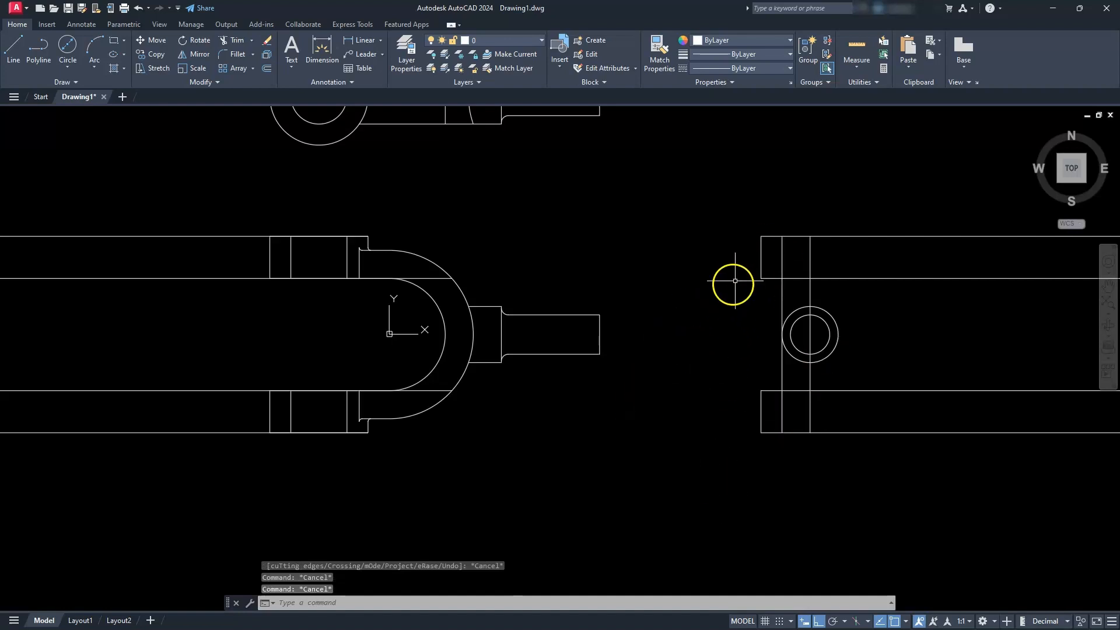
Step: Erase the four leftover horizontal construction line pieces running through the fork view
left_click(185, 208)
left_click(116, 506)
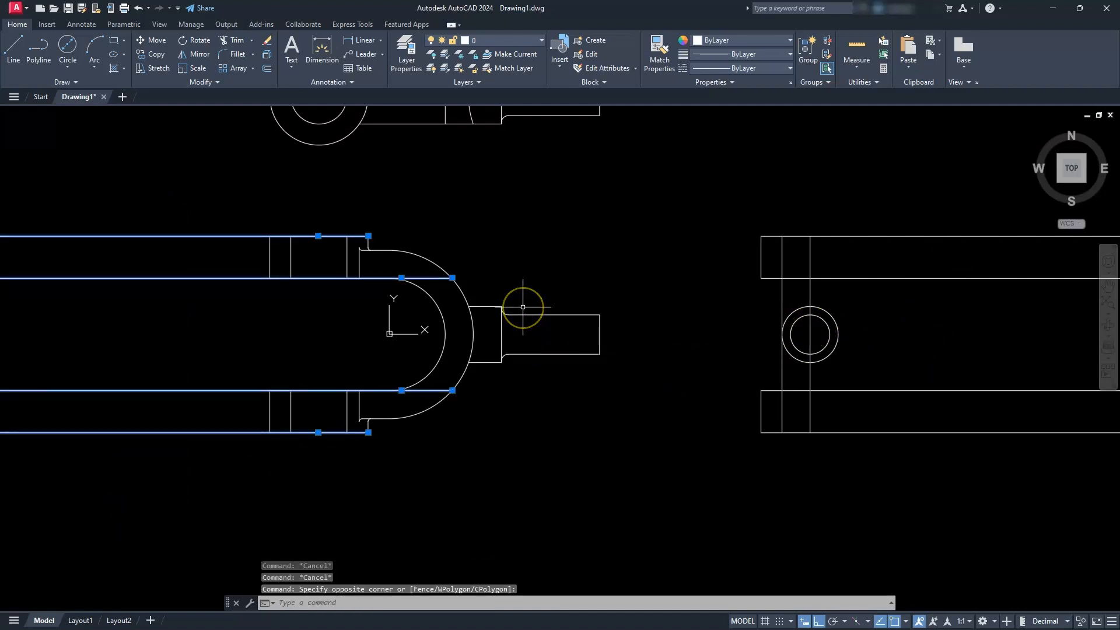
key("Delete")
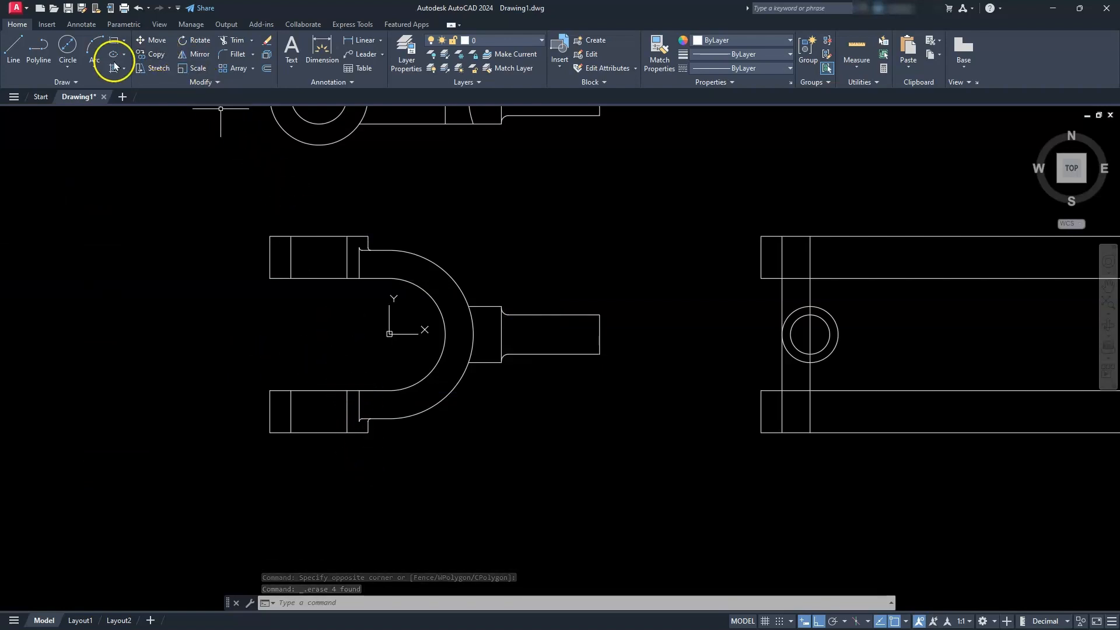
Step: Draw two horizontal construction lines through the upper and lower ends of the fork's outer arc
left_click(62, 81)
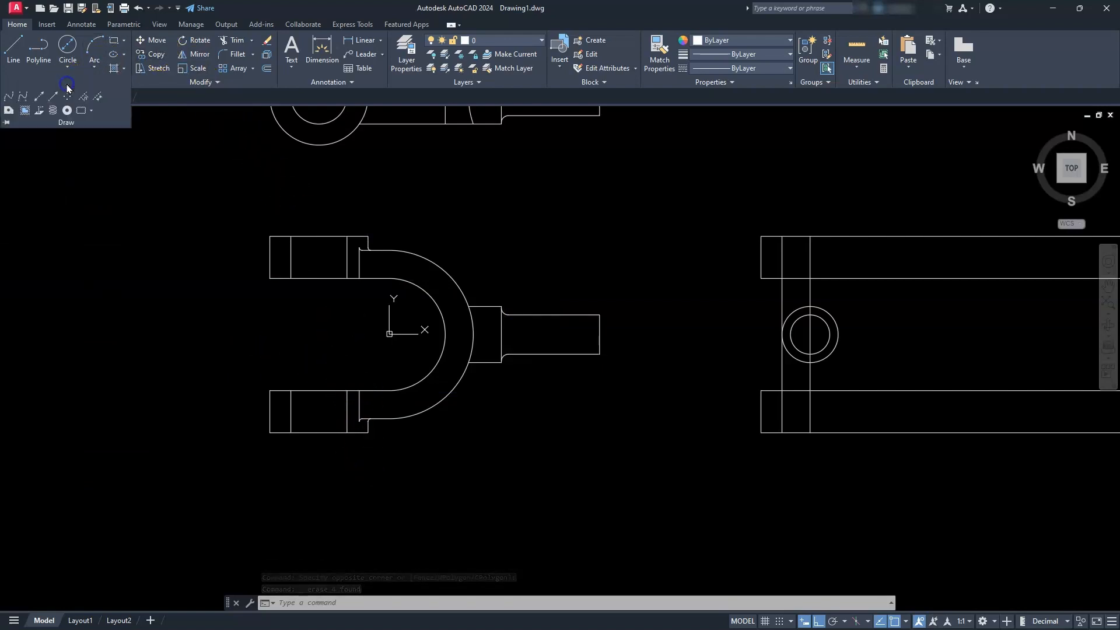
left_click(39, 101)
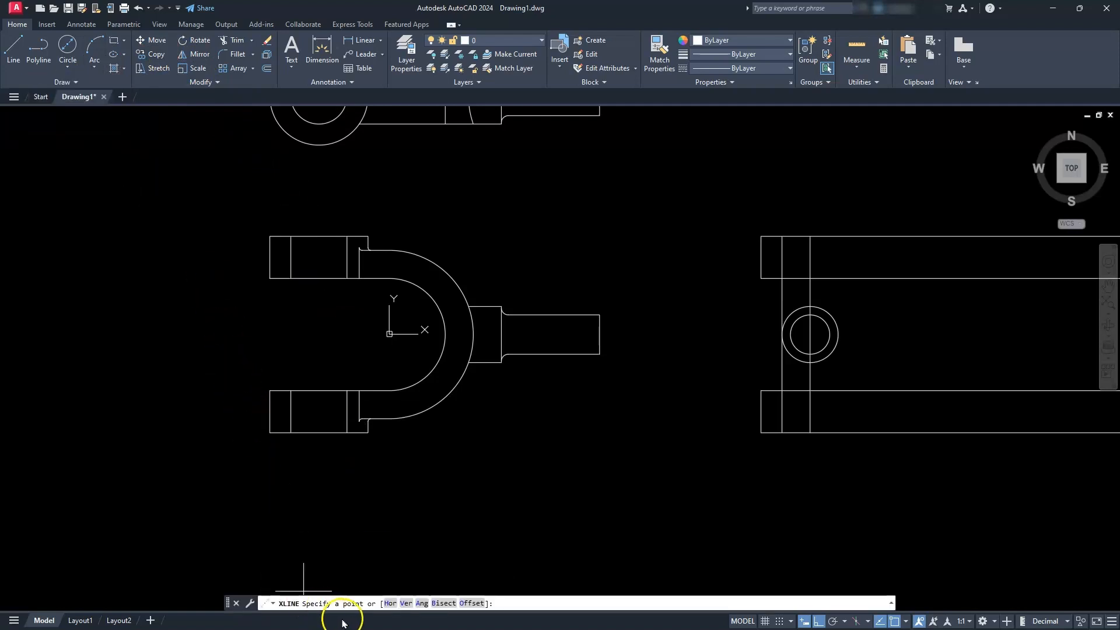
left_click(390, 603)
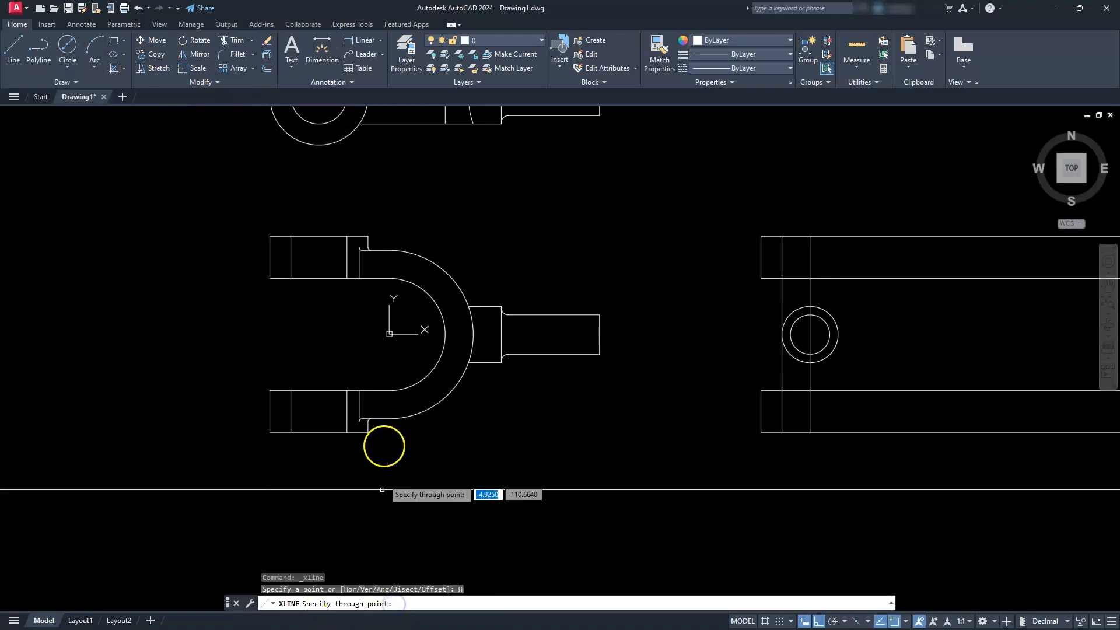
left_click(399, 418)
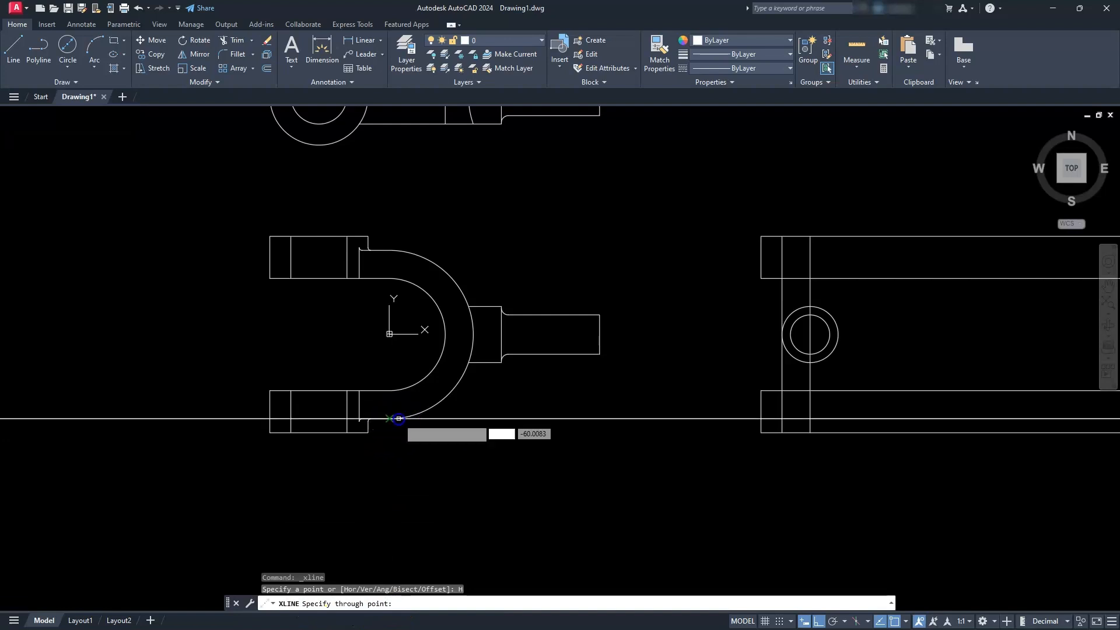
left_click(389, 249)
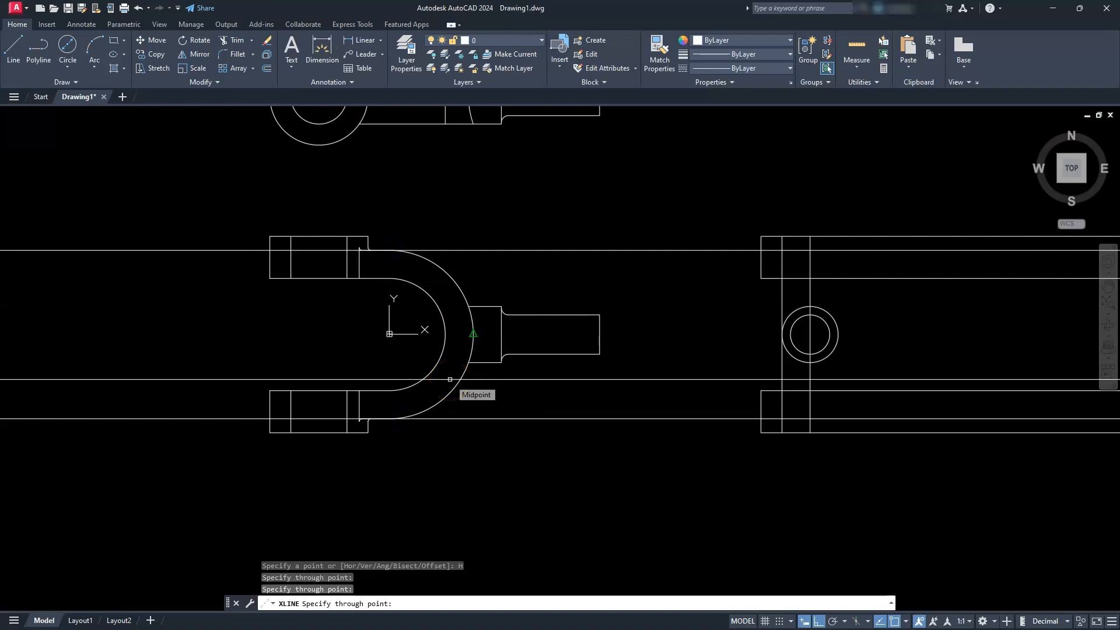
key("Escape")
key("Escape")
key("Escape")
key("Escape")
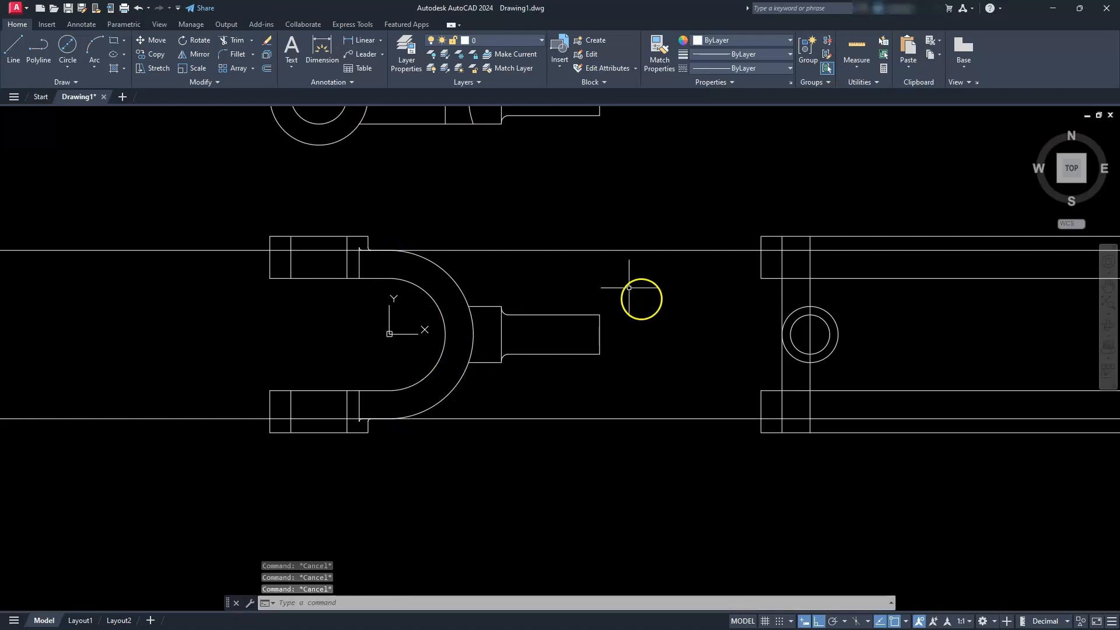
Step: Trim the two new horizontal lines in the side view so only the segments between the inner vertical and the centre line remain
left_click(232, 41)
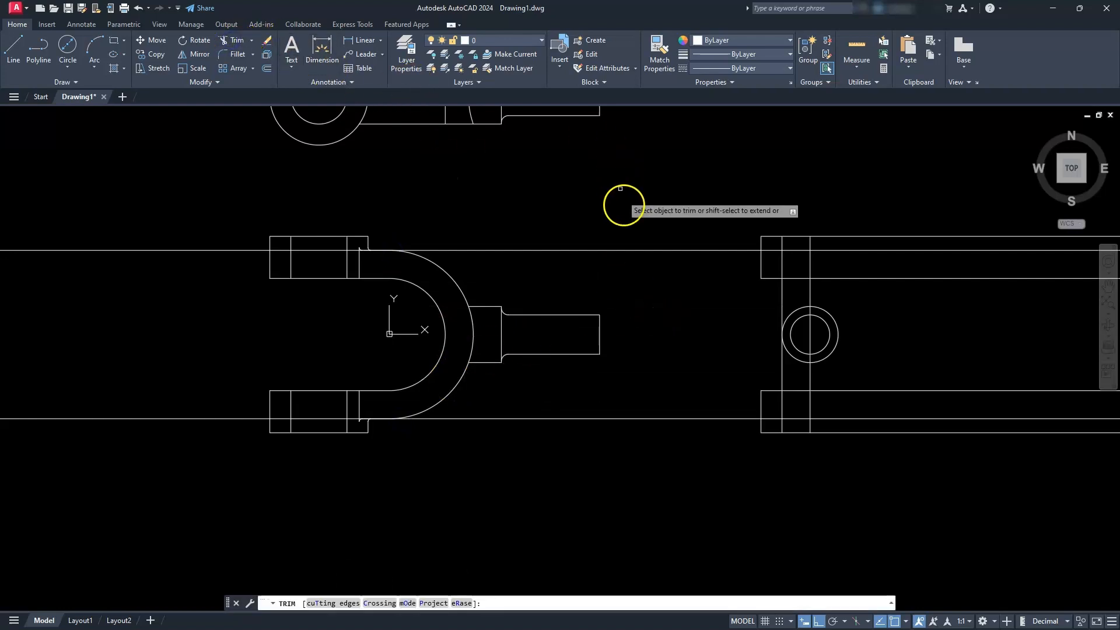
left_click(770, 249)
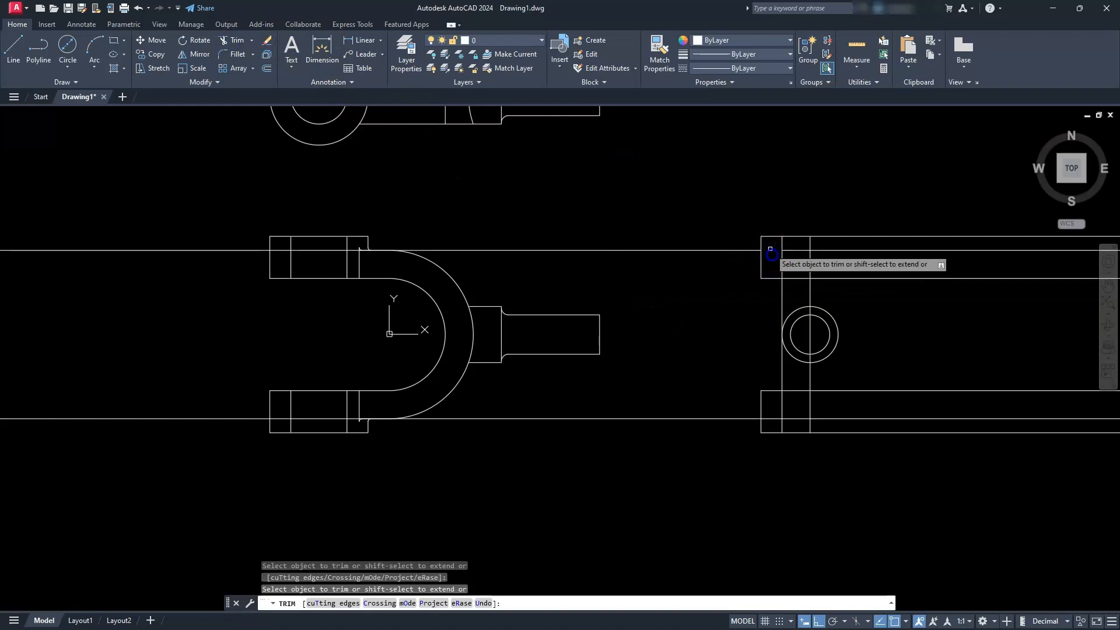
left_click(773, 419)
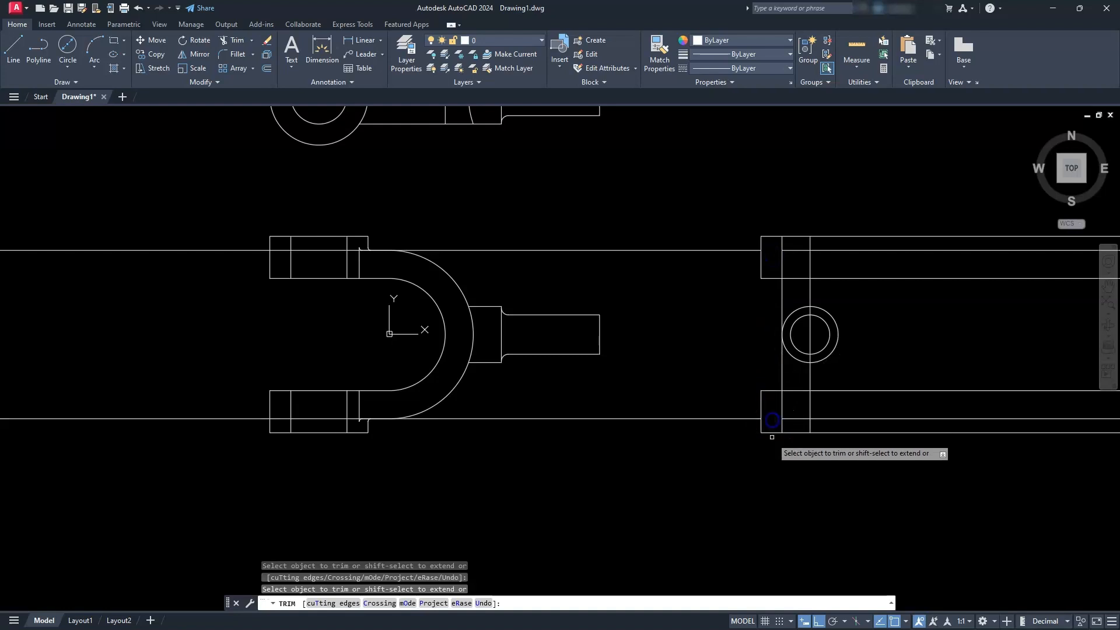
left_click_drag(817, 426, 820, 408)
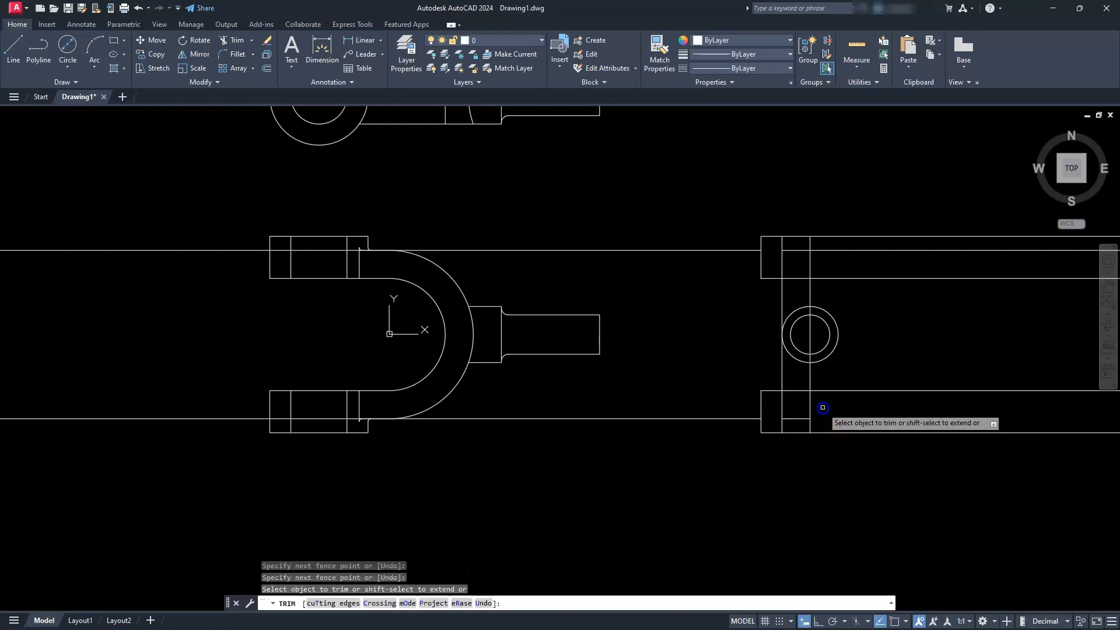
left_click(841, 251)
left_click(768, 250)
Step: Trim the ends of the side view's inner vertical line that extend beyond the two short horizontal segments
scroll(770, 247, "up", 4)
left_click(795, 239)
scroll(793, 239, "down", 2)
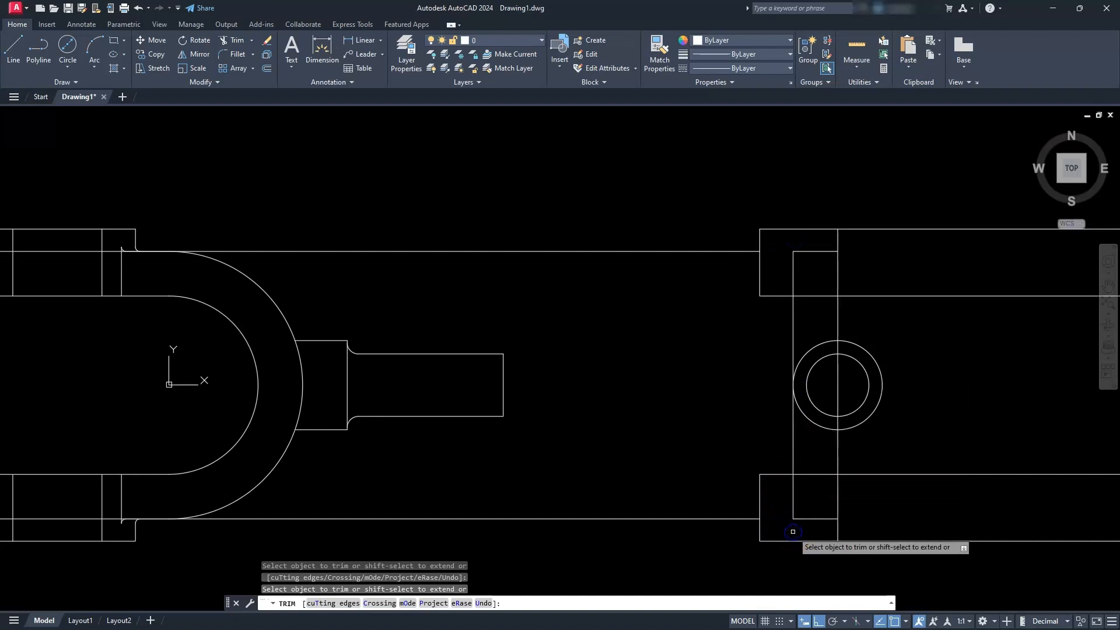
scroll(757, 411, "down", 2)
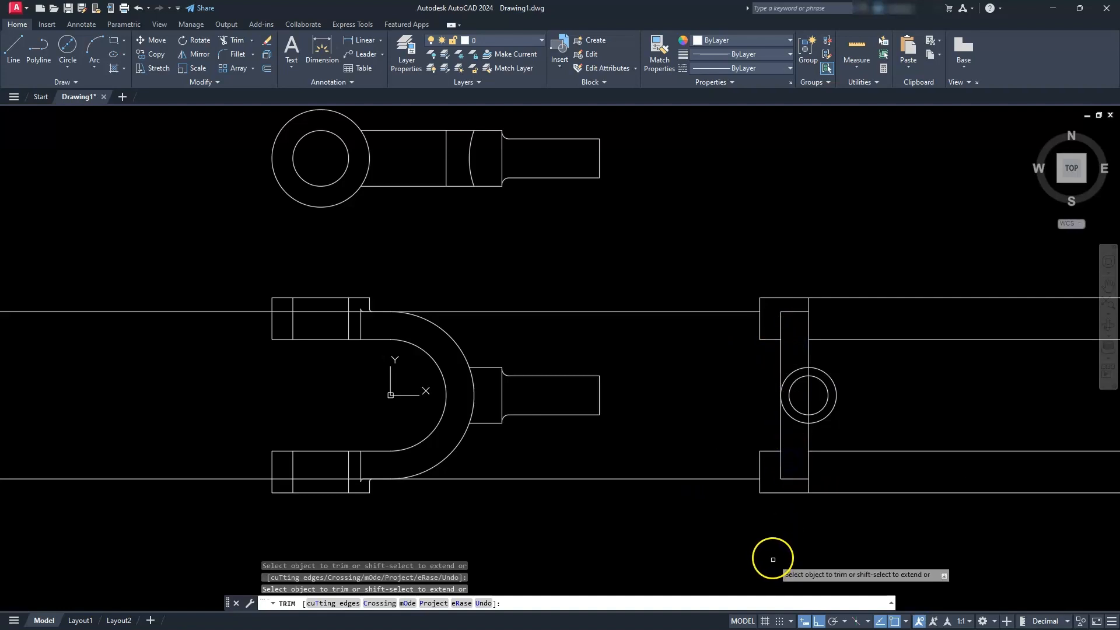
scroll(769, 555, "down", 2)
middle_click_drag(767, 554, 687, 502)
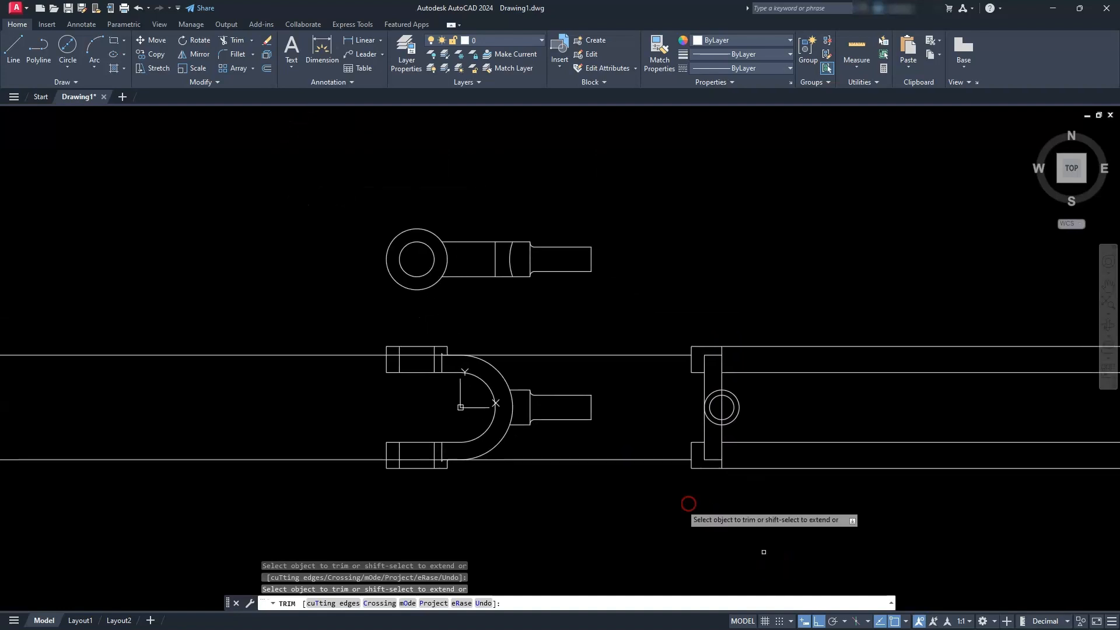
key("Escape")
key("Escape")
Step: Erase the two leftover construction line pieces crossing the fork view at the outer arc's ends
left_click(273, 315)
left_click(162, 532)
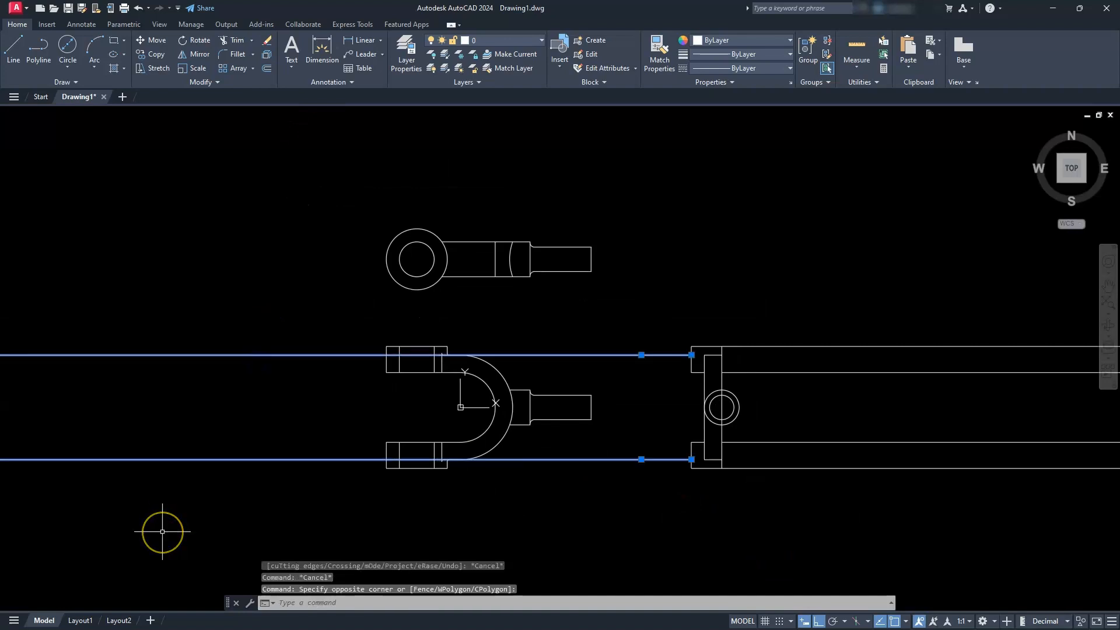
key("Delete")
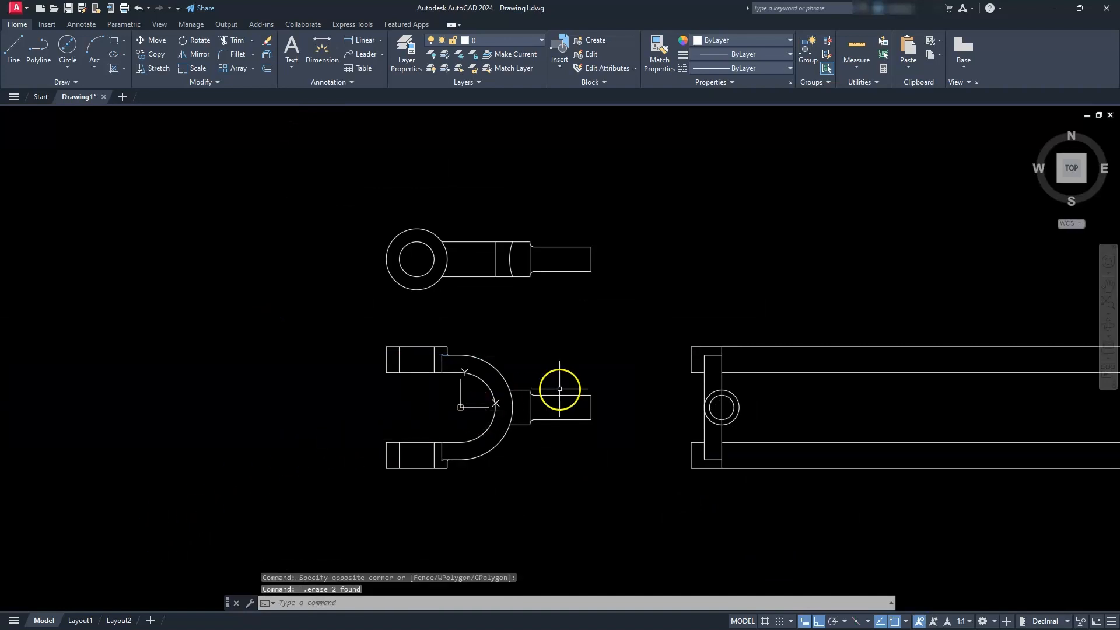
Step: Erase the two inner horizontal lines extending beyond the centre line on the side view's far side
scroll(720, 428, "up", 3)
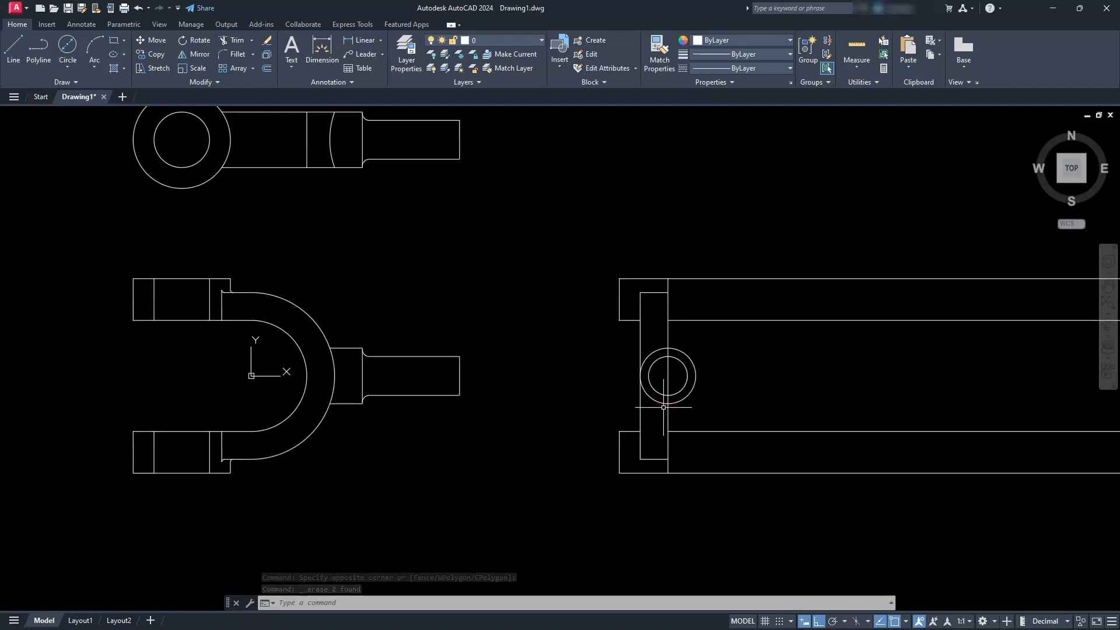
left_click(638, 281)
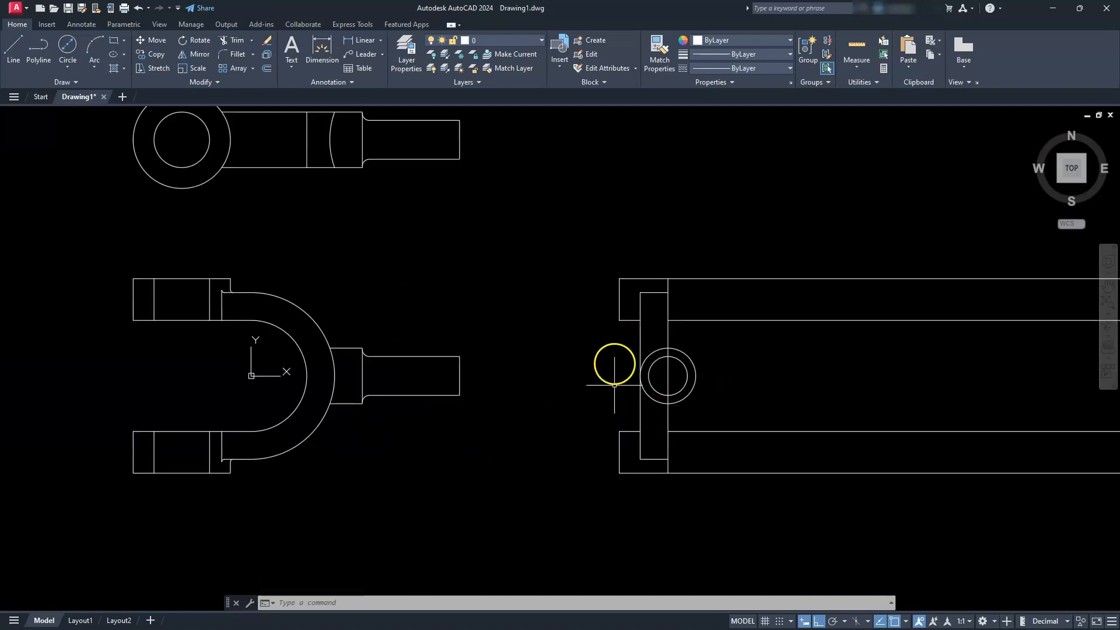
middle_click_drag(671, 427, 637, 454)
scroll(638, 454, "up", 3)
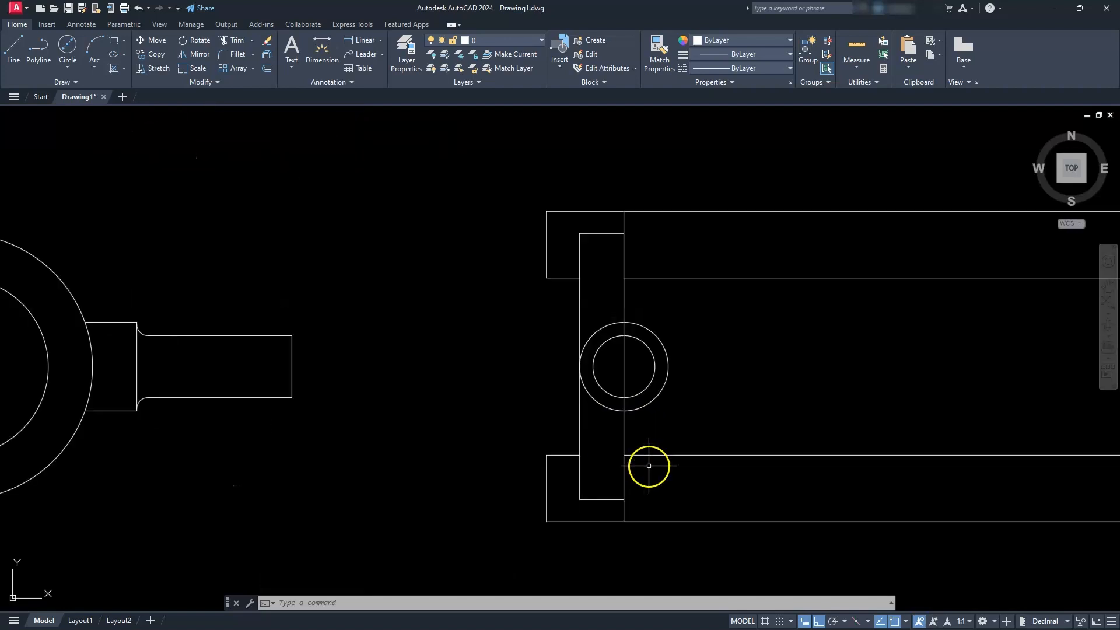
left_click(857, 472)
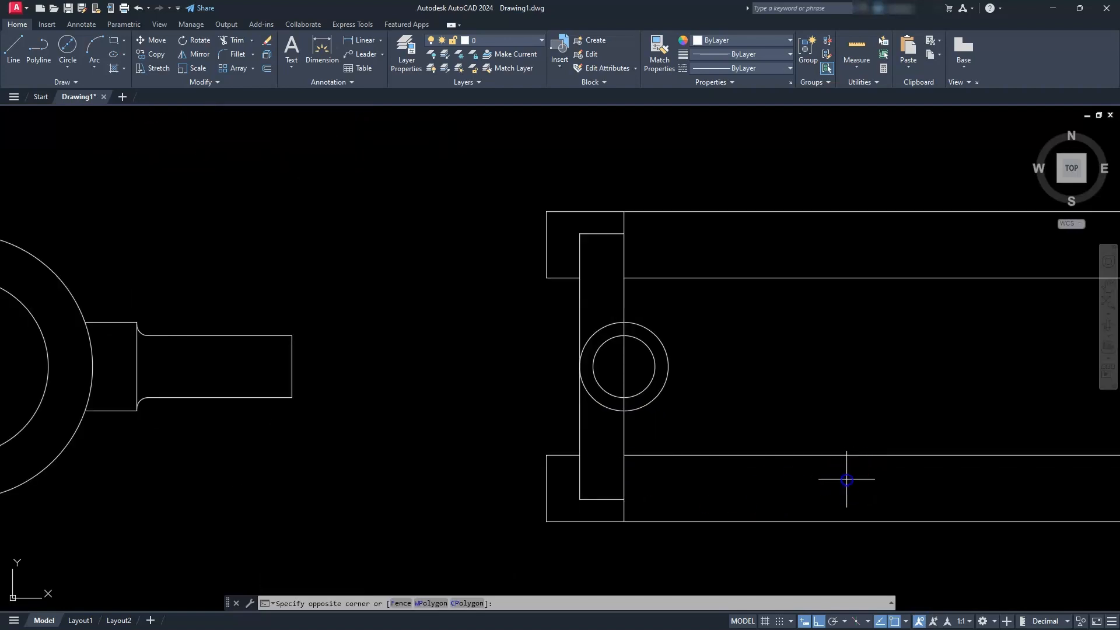
left_click(797, 246)
key("Delete")
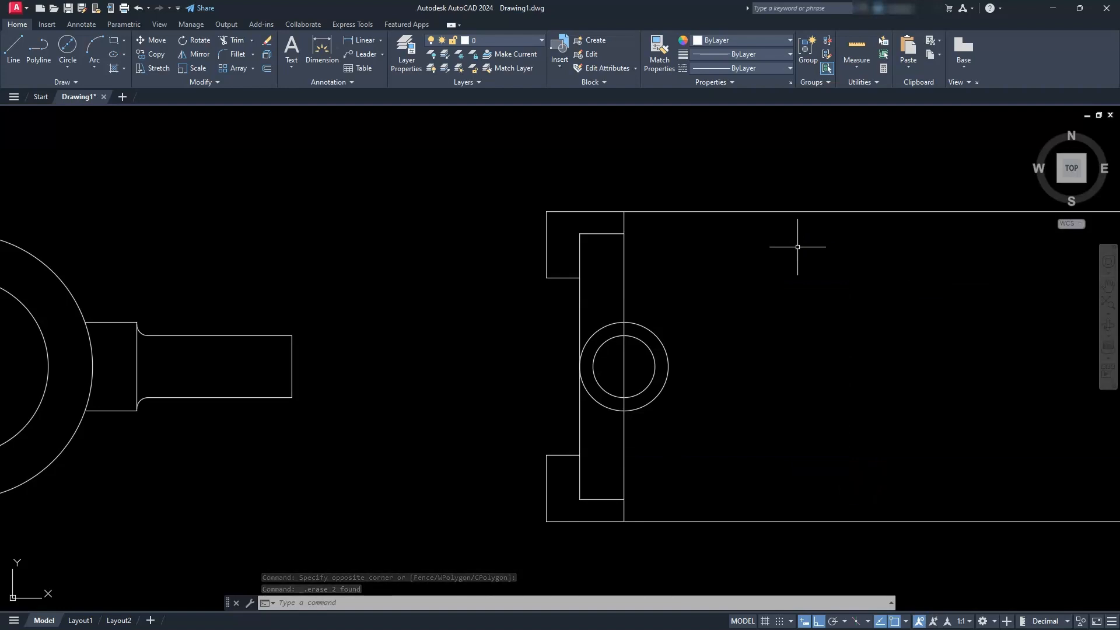
Step: Mirror the side view's outer and inner half-outline lines about the vertical centre line, keeping the source objects
left_click(198, 55)
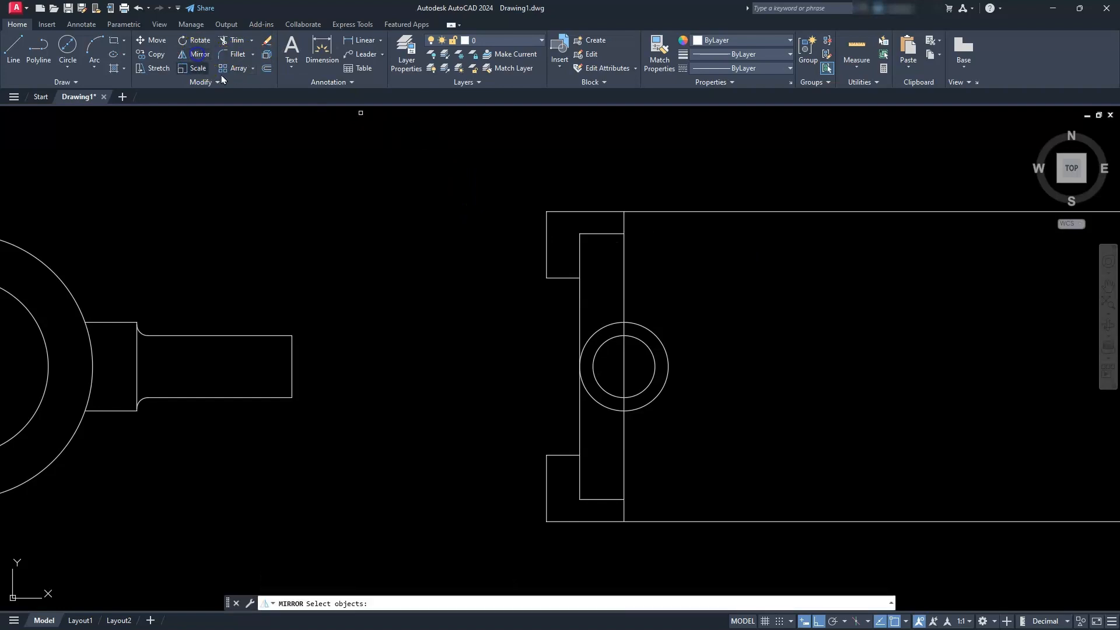
left_click(477, 166)
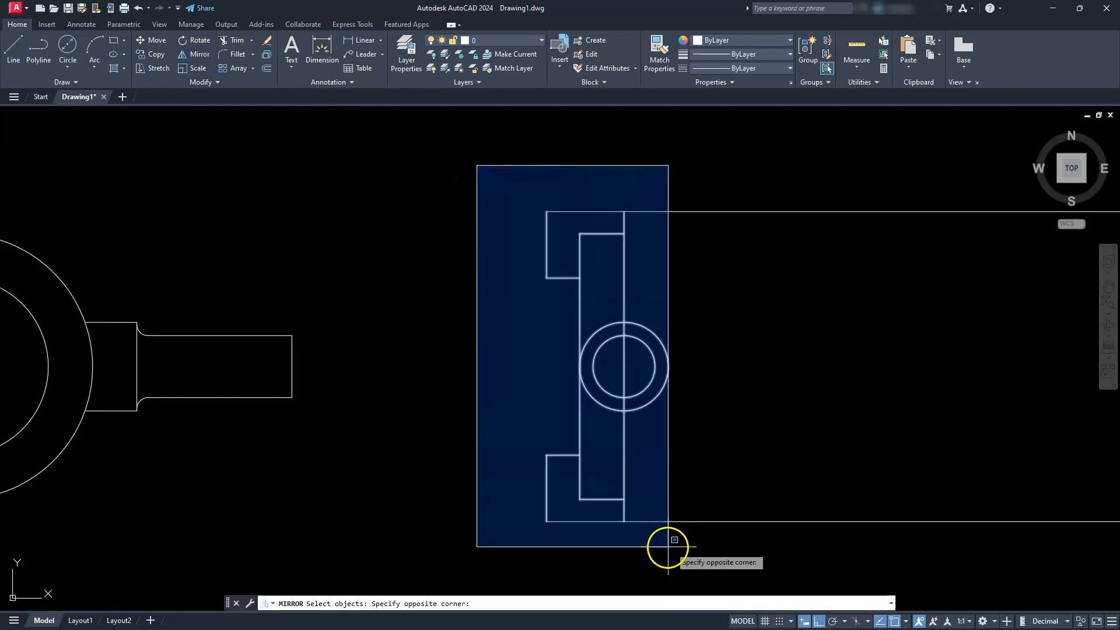
left_click(617, 549)
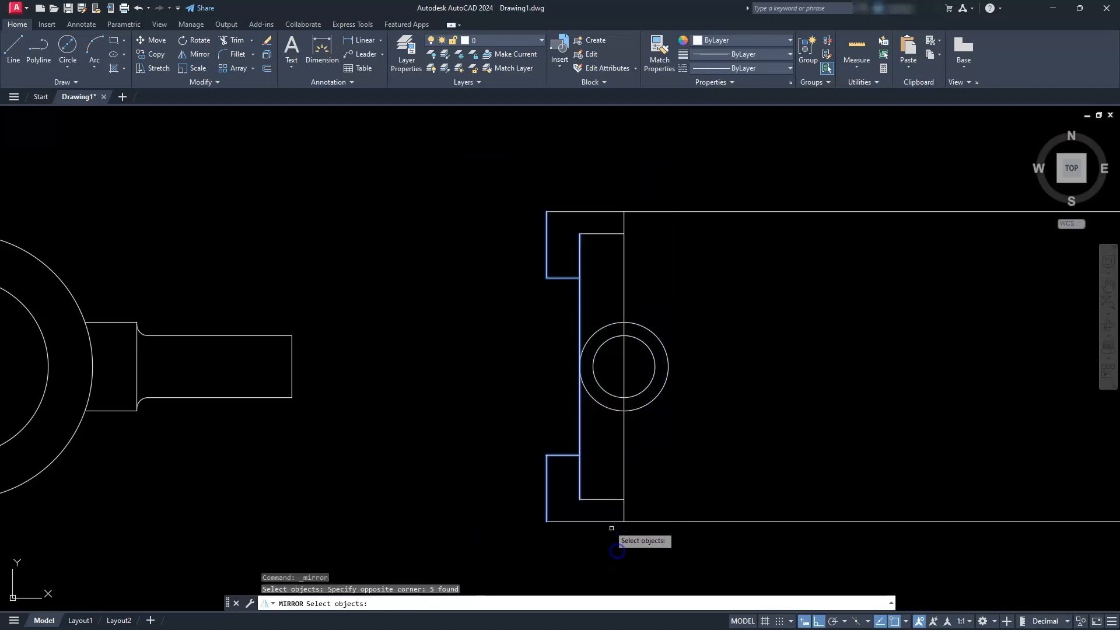
left_click(603, 497)
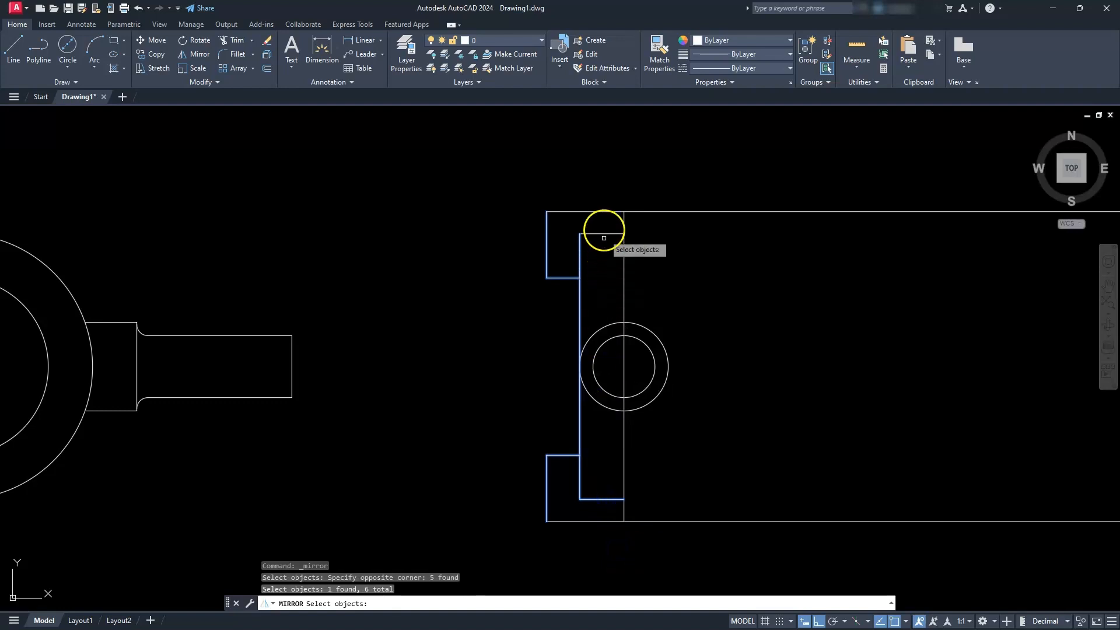
left_click(601, 233)
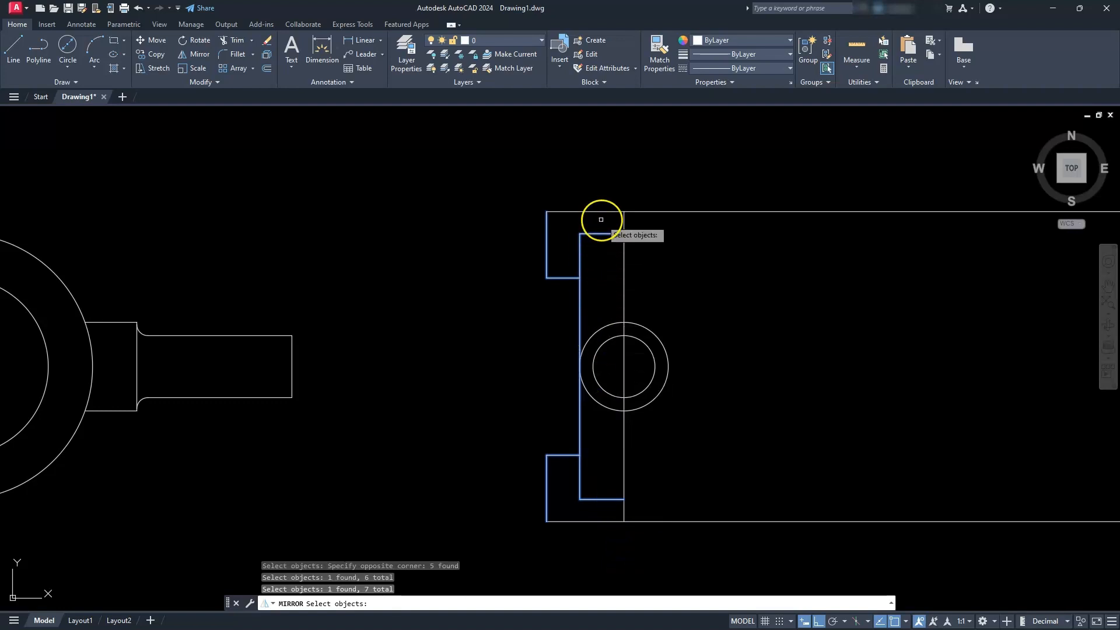
key("Return")
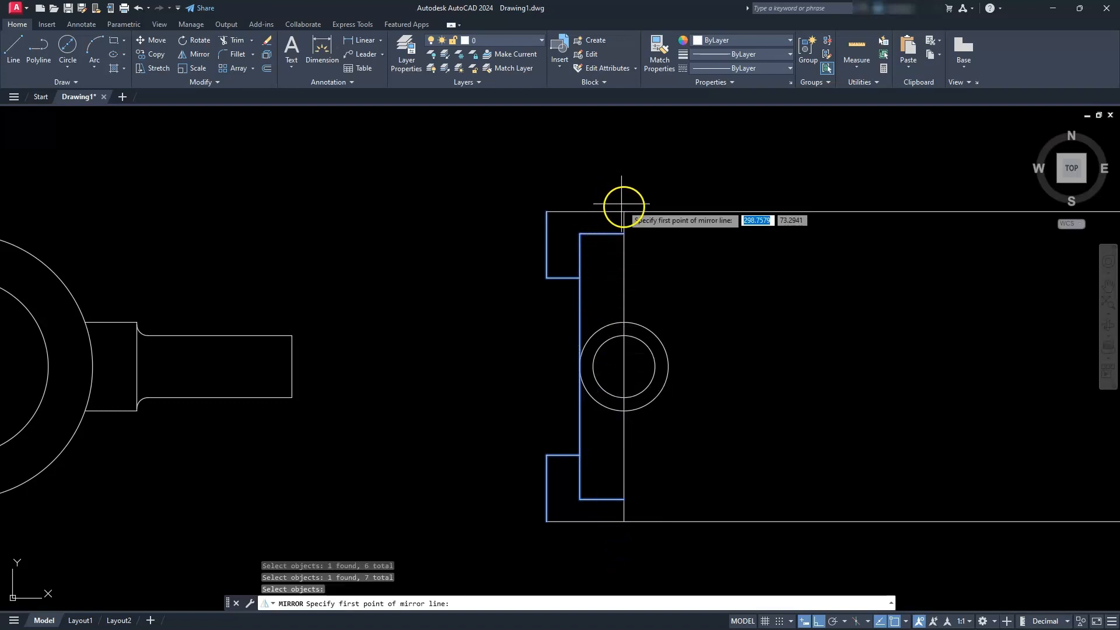
left_click(624, 212)
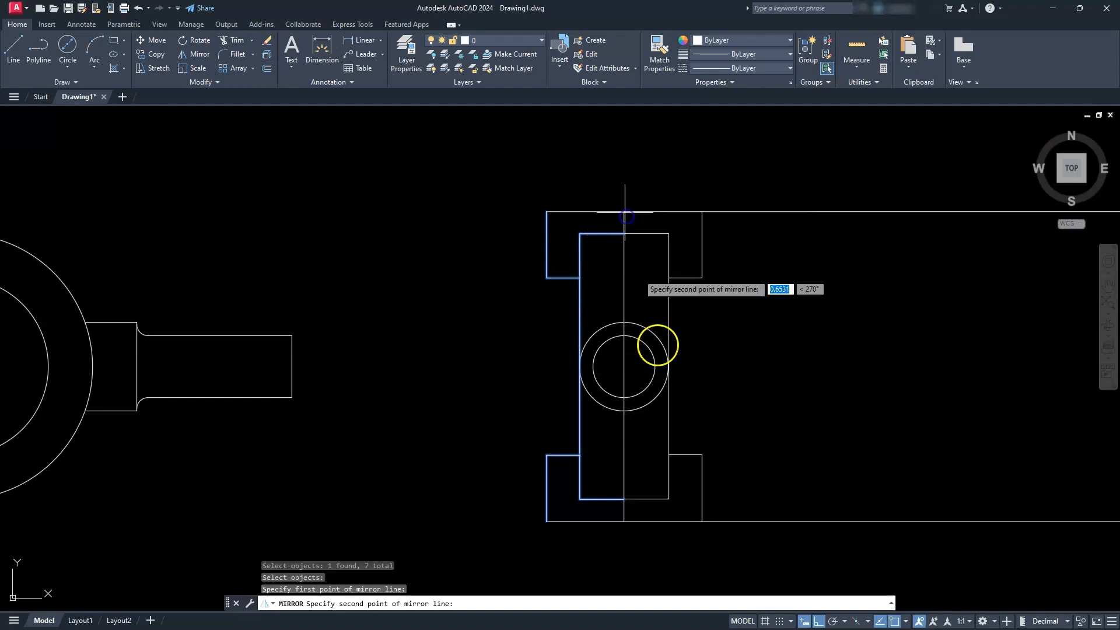
left_click(624, 521)
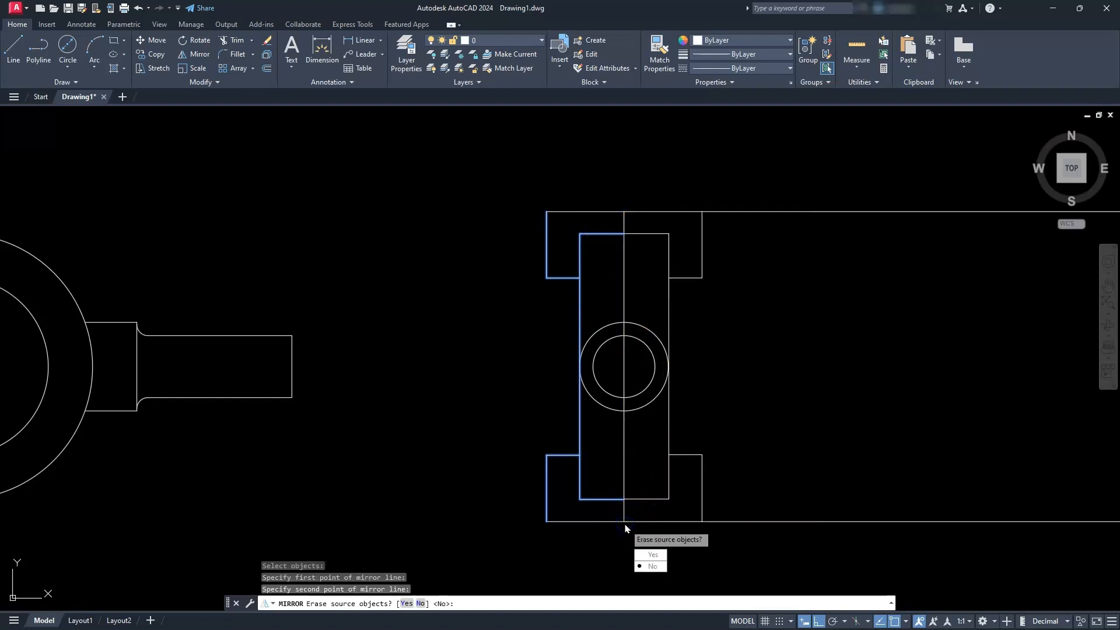
key("Return")
key("Escape")
key("Escape")
key("Escape")
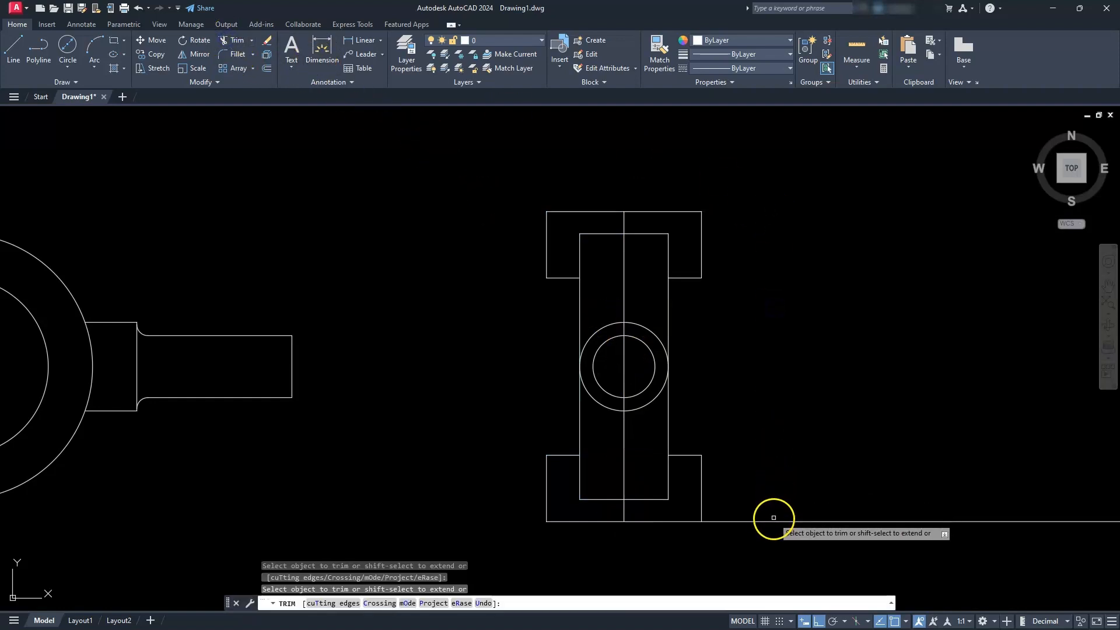
Step: Trim the long outer horizontal lines back to the side view's mirrored outline and erase its vertical centre line
key("Escape")
key("Escape")
key("Escape")
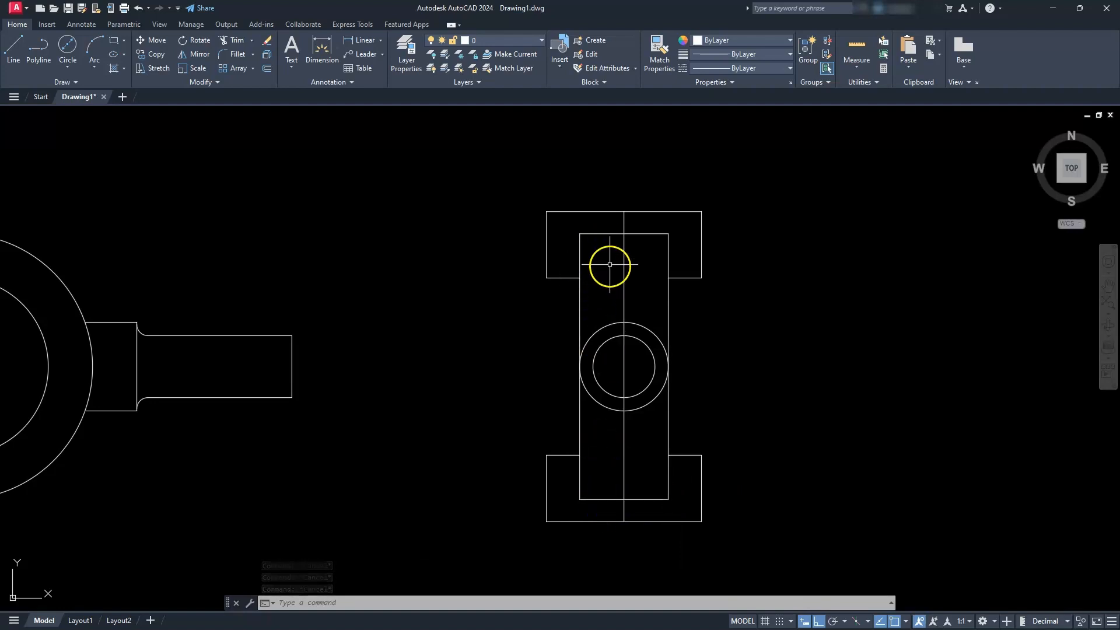
left_click(623, 277)
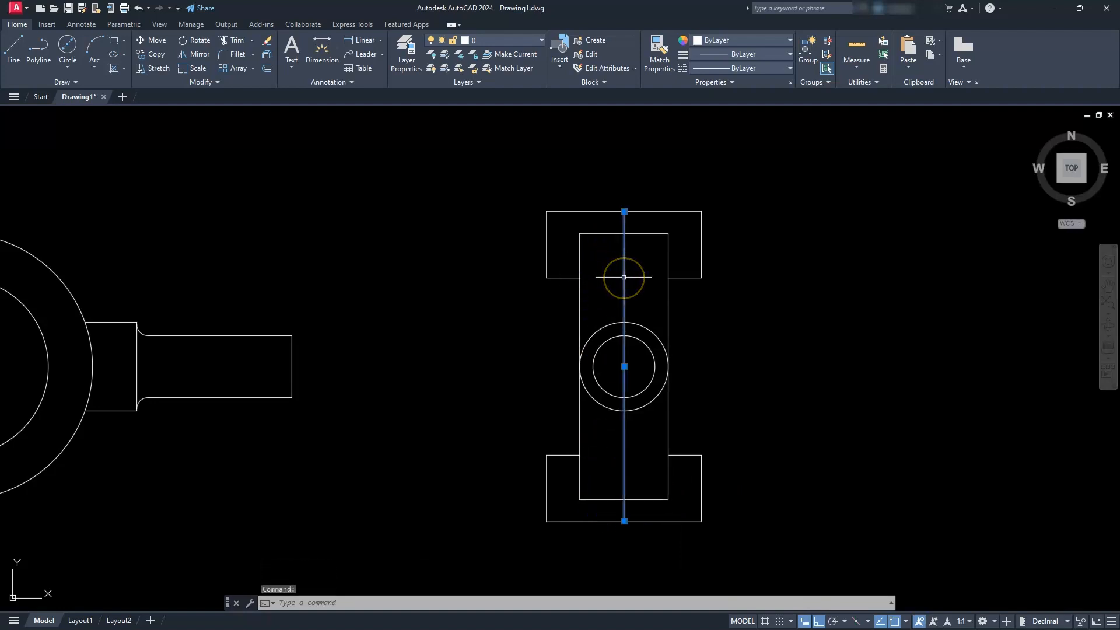
key("Delete")
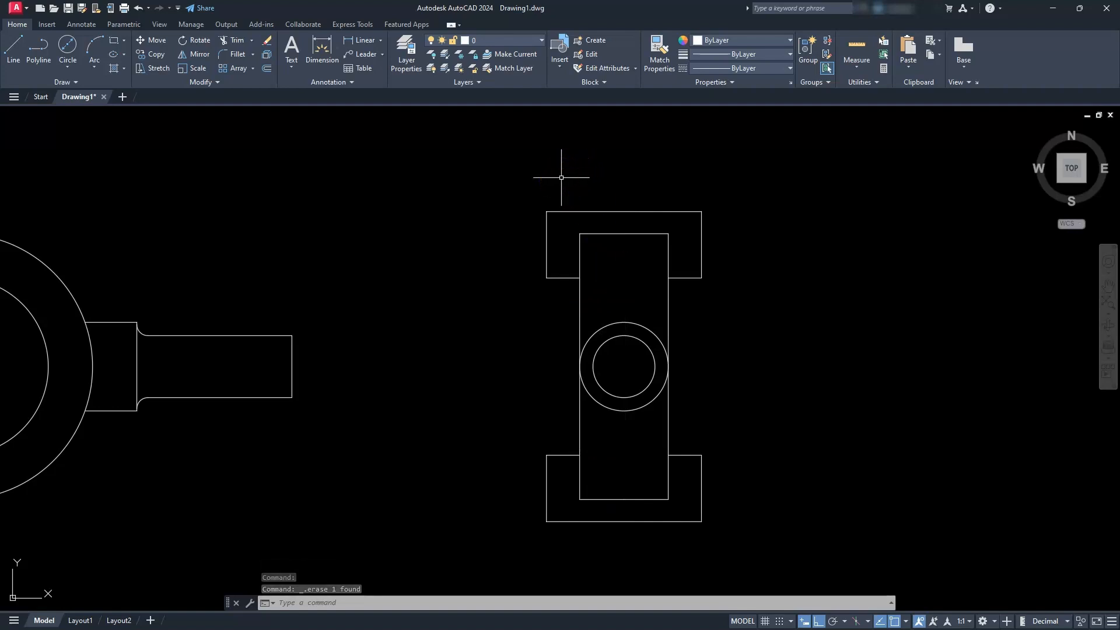
Step: Run Overkill on all side view objects to delete duplicates and combine collinear segments
left_click(185, 83)
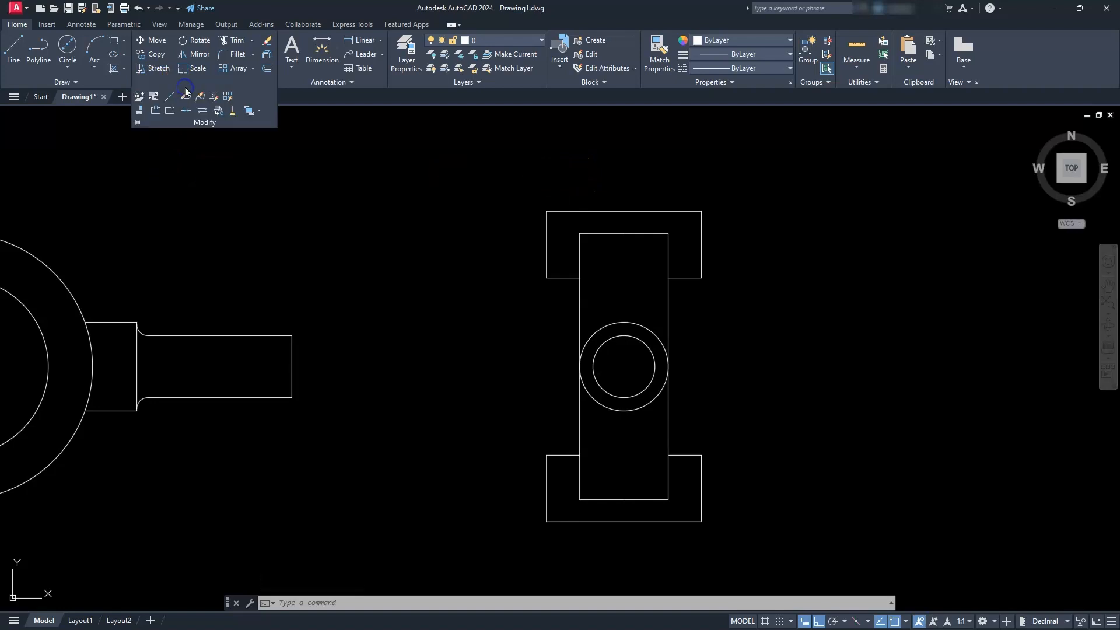
left_click(232, 110)
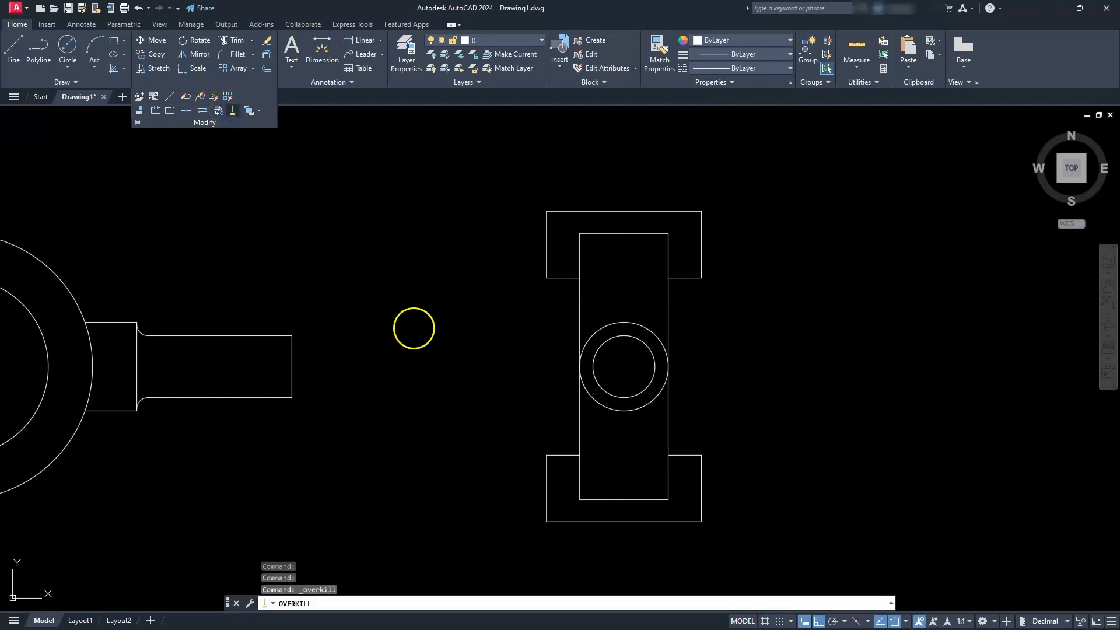
left_click(523, 154)
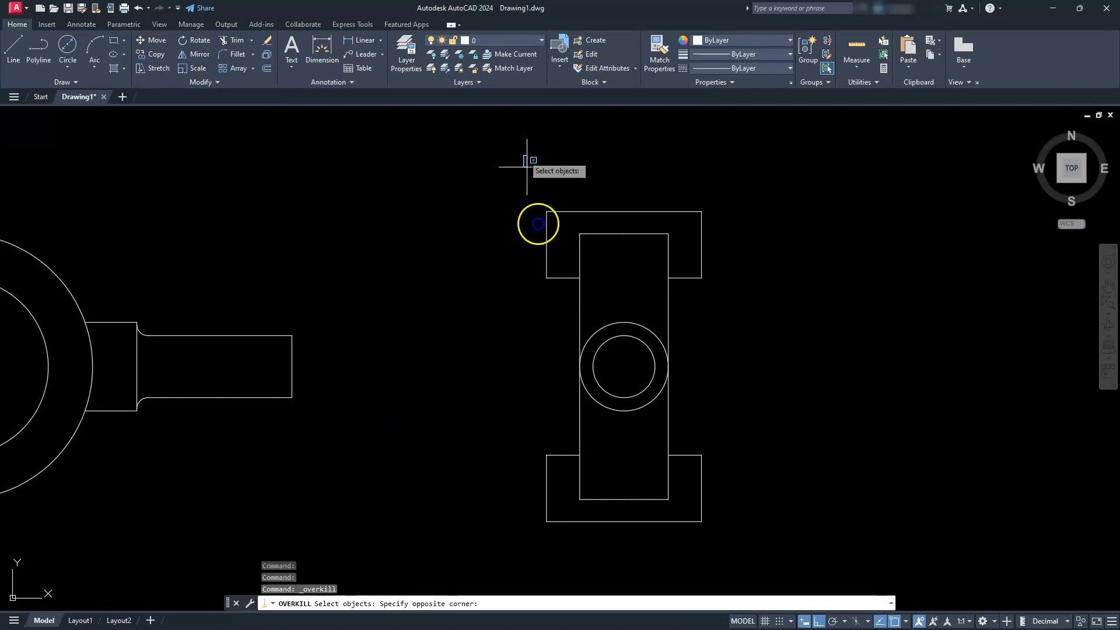
left_click(797, 565)
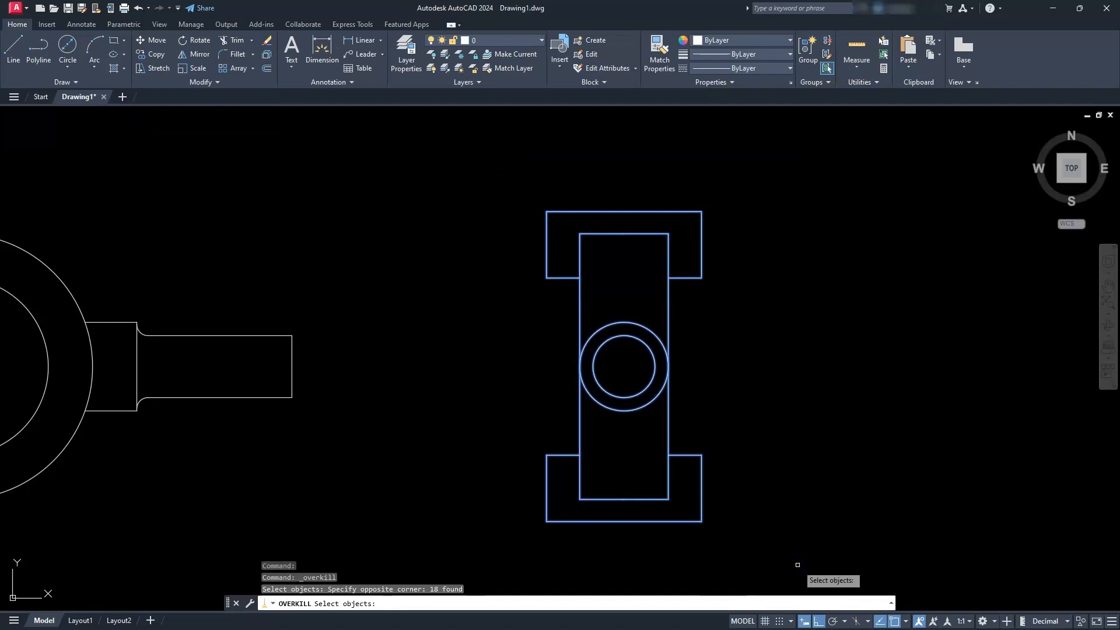
key("Return")
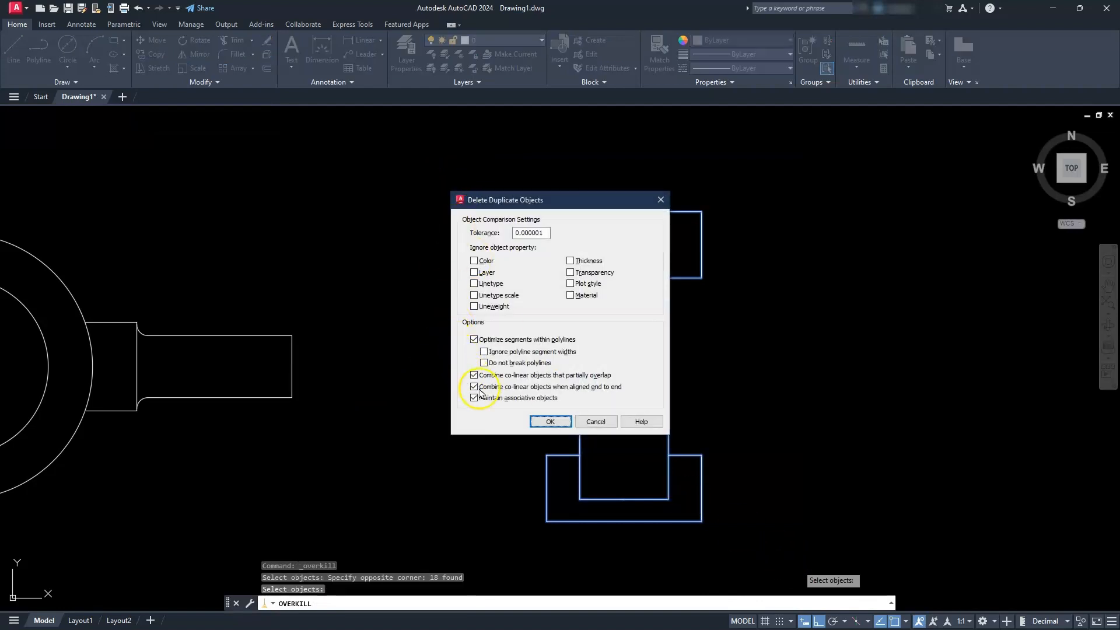
Step: Delete the side view's duplicate objects with Overkill and draw a horizontal line closing the upper block's lower edge between the uprights
left_click(537, 423)
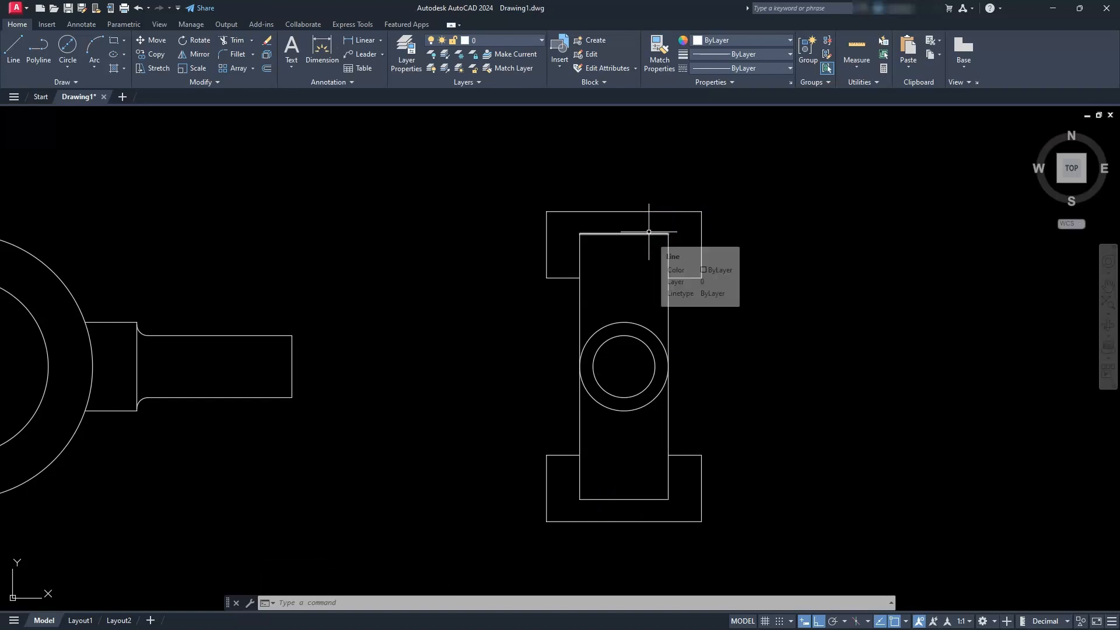
left_click(27, 46)
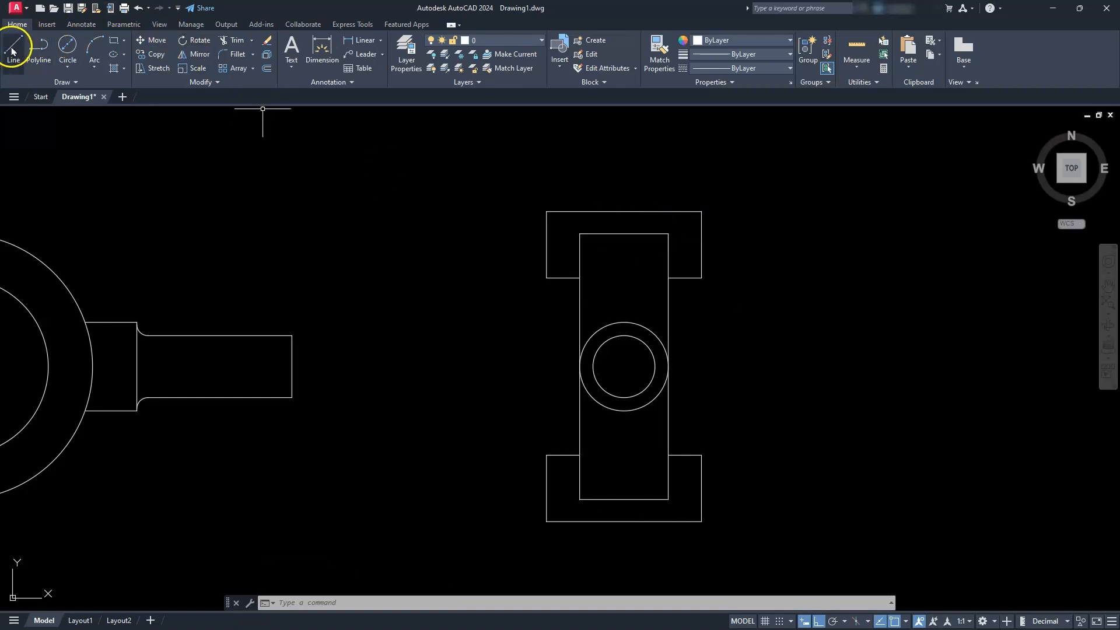
left_click(579, 278)
left_click(668, 279)
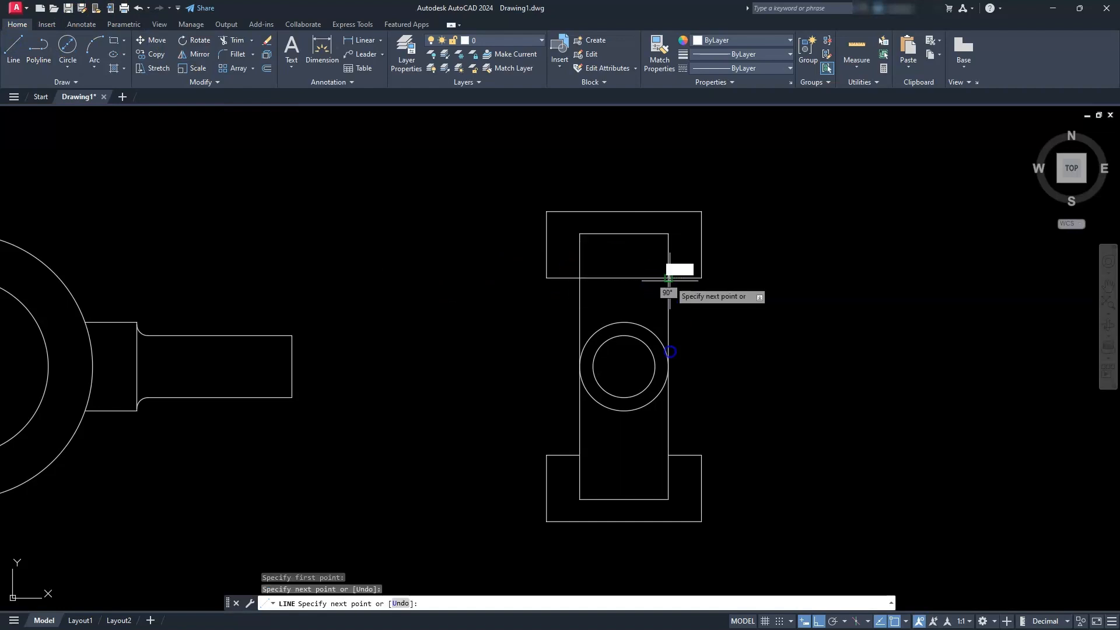
key("Escape")
Step: Draw a horizontal line closing the lower block's upper edge between the two uprights of the side view
key("space")
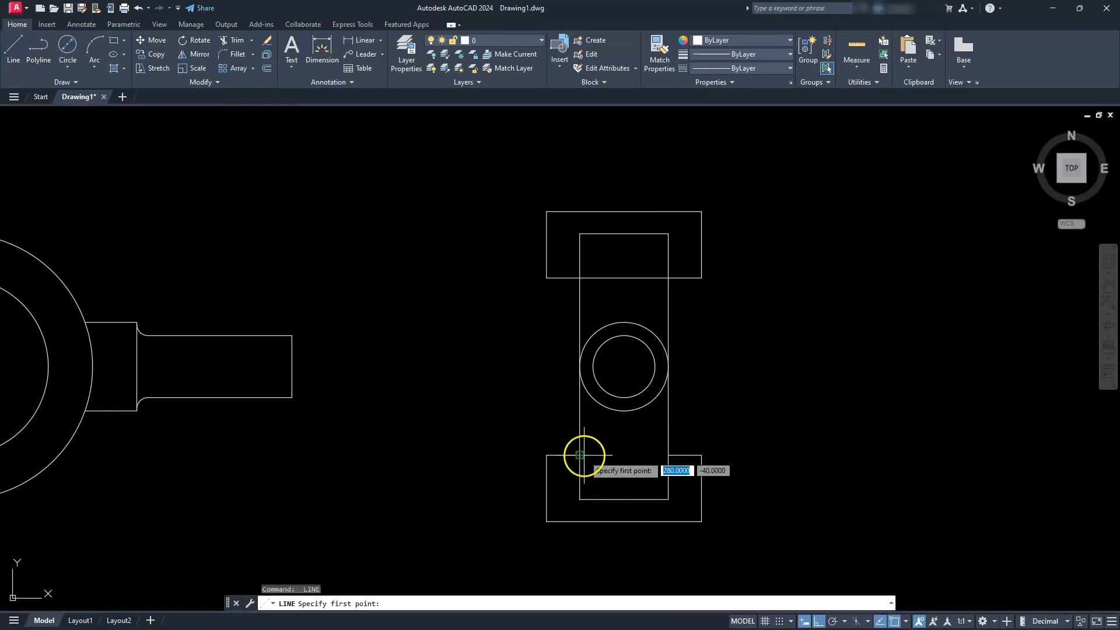
left_click(580, 455)
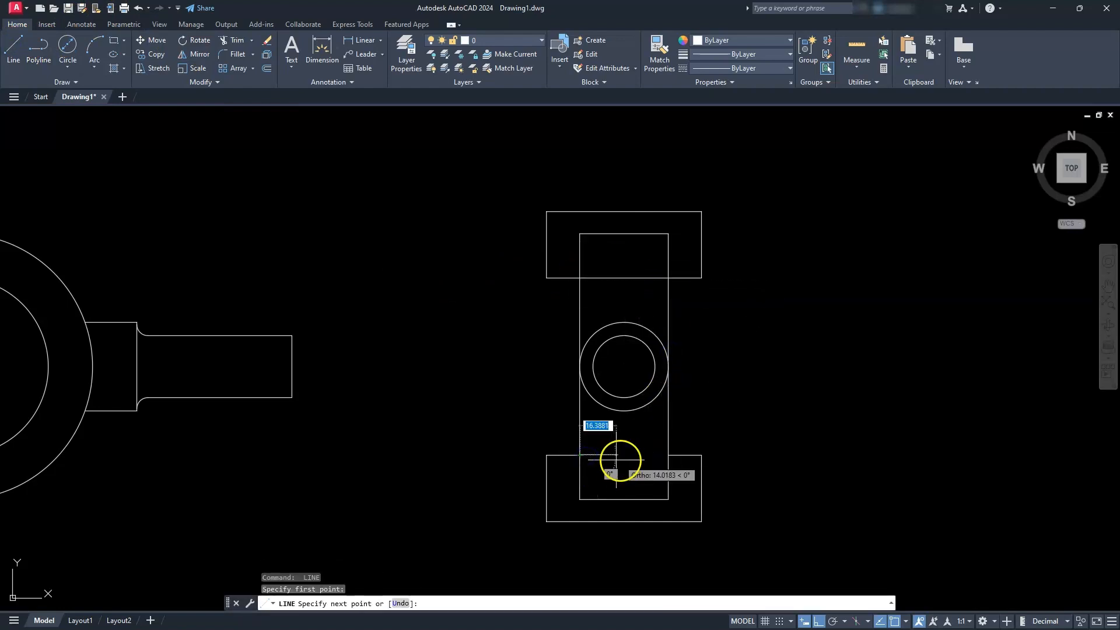
left_click(667, 455)
key("Escape")
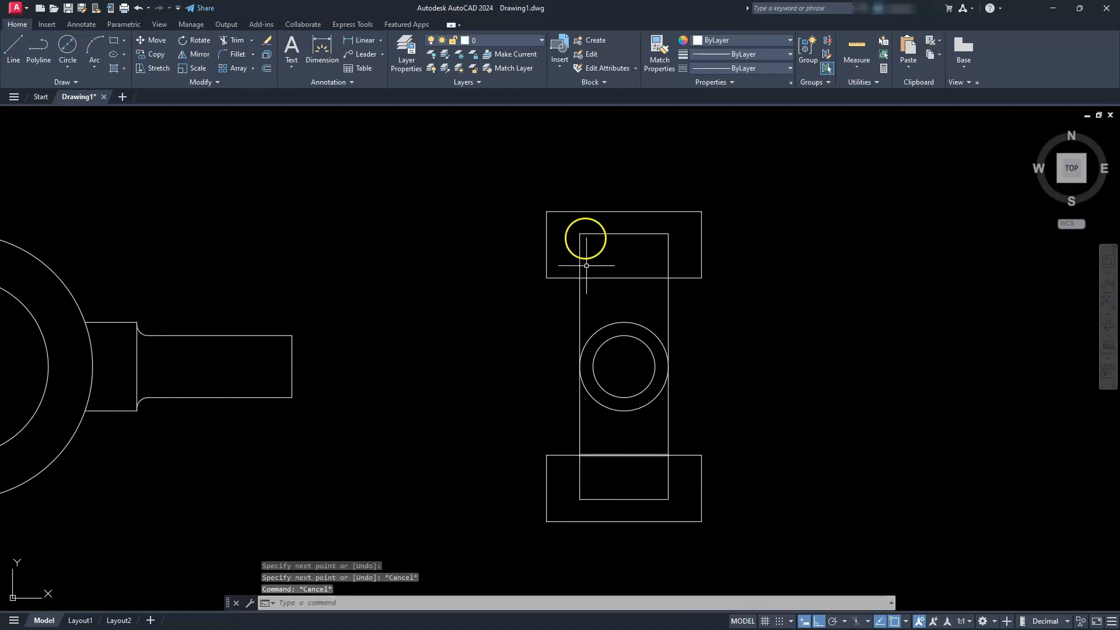
Step: Draw two vertical lines from the inner rectangle's upper corners to the upper block's top edge in the side view
key("space")
left_click(580, 233)
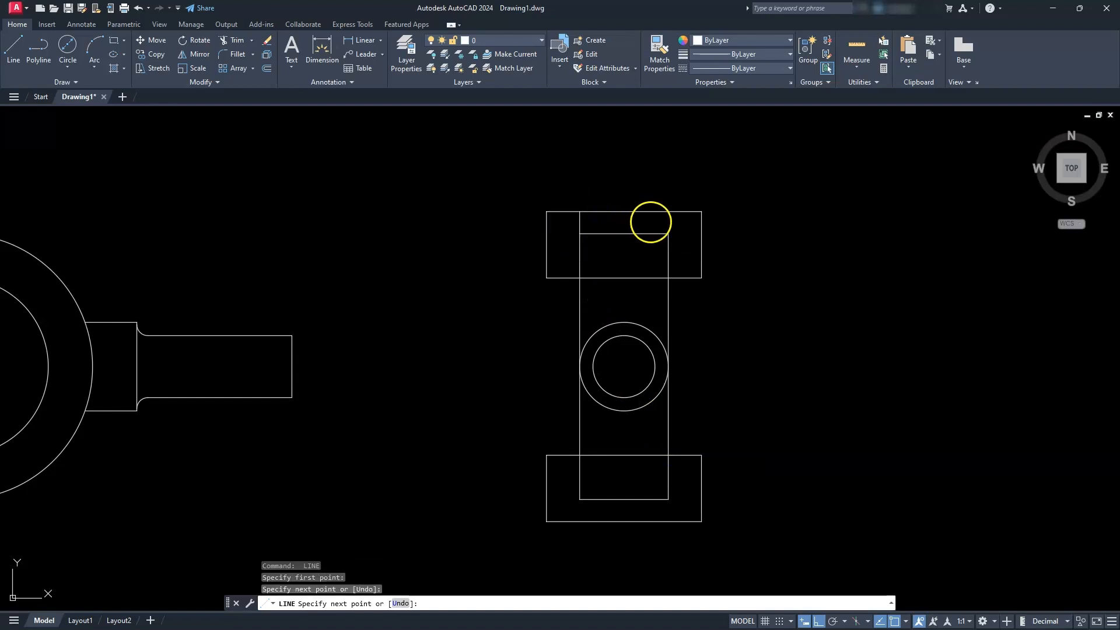
key("Escape")
key("space")
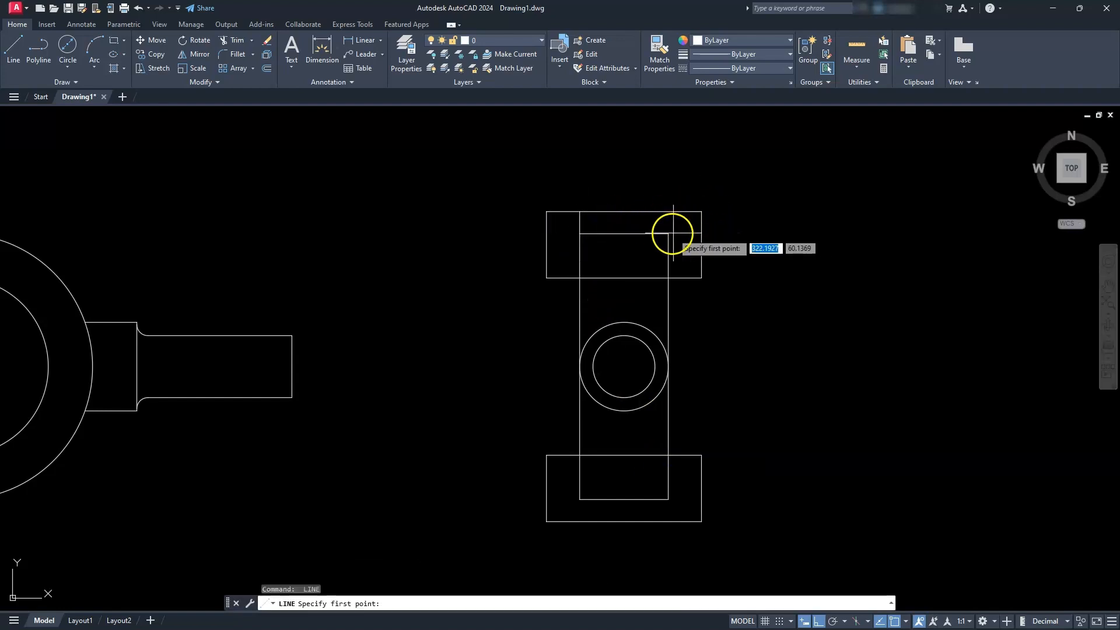
left_click(667, 234)
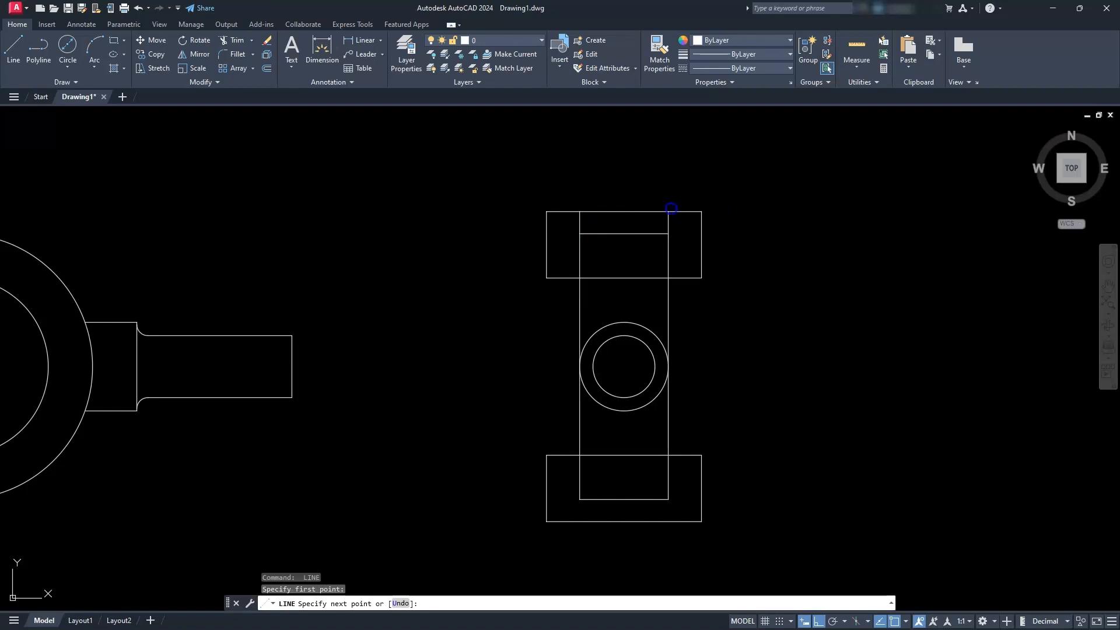
key("Escape")
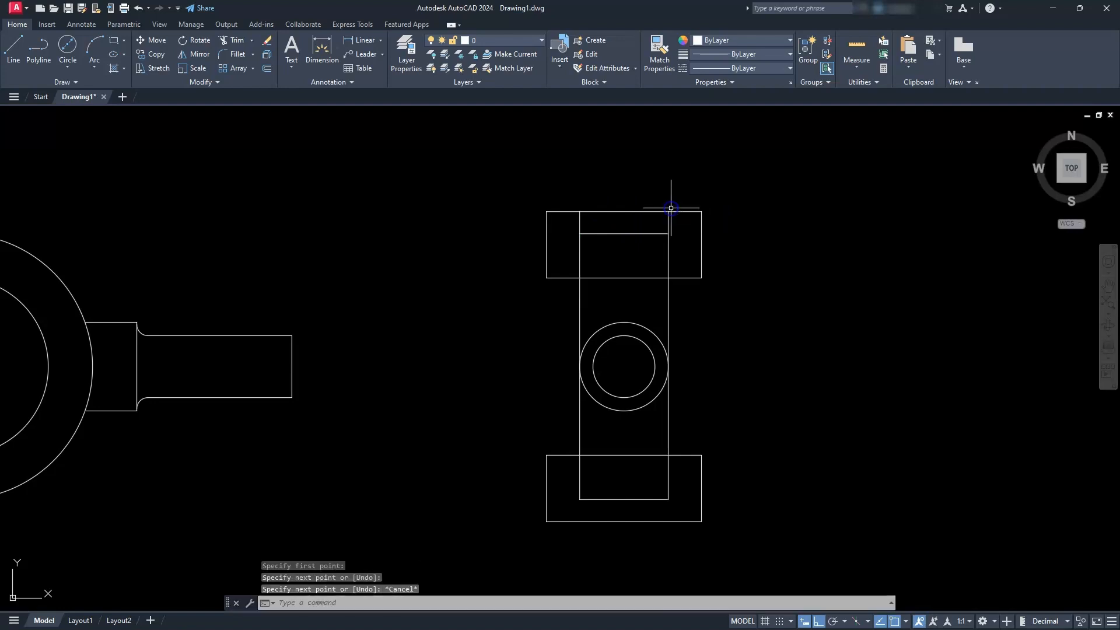
Step: Draw two vertical lines from the inner rectangle's lower corners to the lower block's bottom edge in the side view
key("space")
left_click(579, 500)
left_click(579, 521)
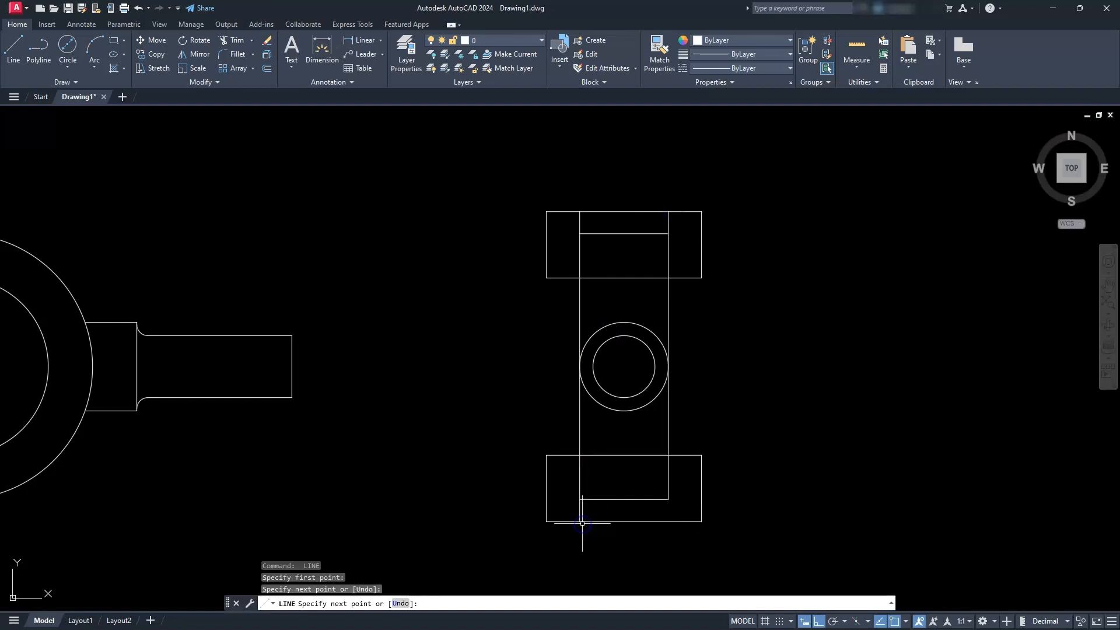
key("Escape")
key("space")
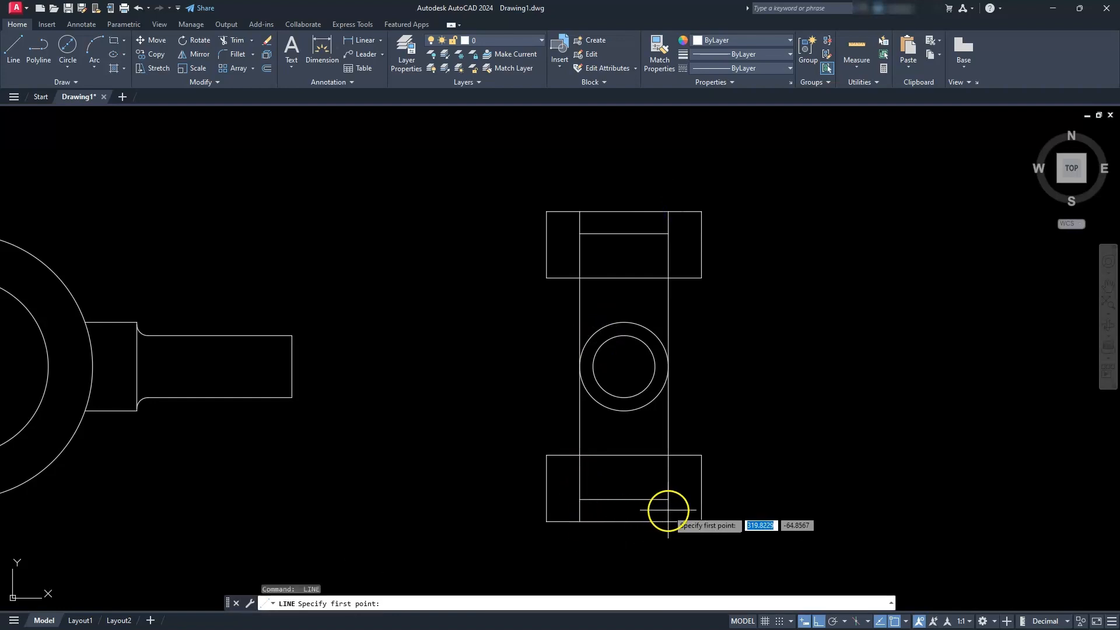
left_click(669, 502)
left_click(671, 521)
key("Escape")
key("Escape")
key("Escape")
key("Escape")
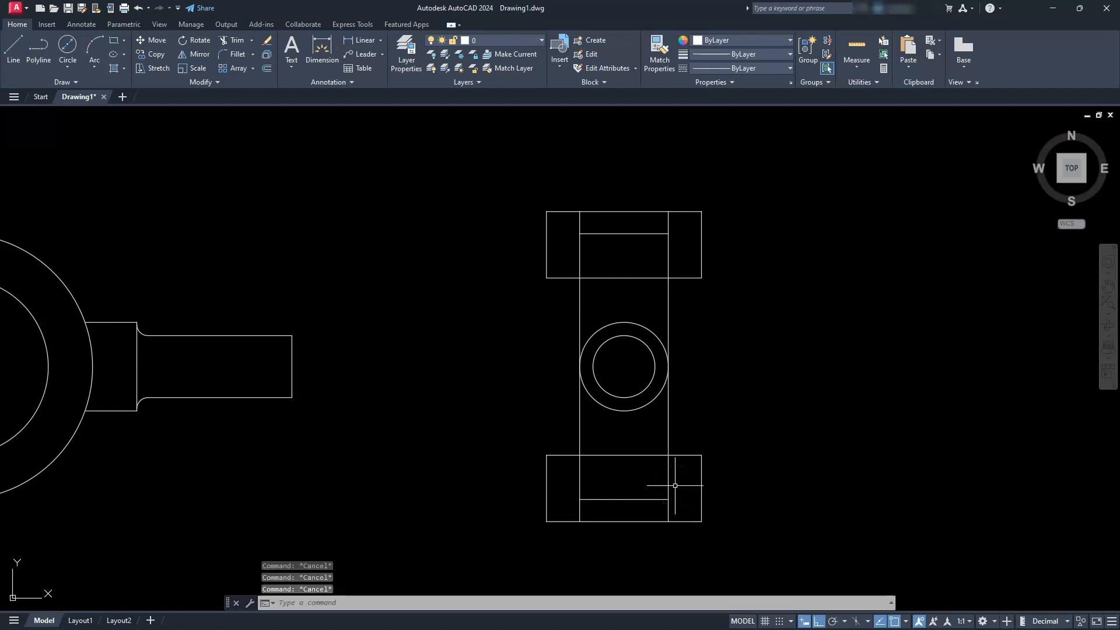
Step: Turn on isometric drafting, with empty space beside the three views for the isometric drawing
middle_click(381, 322)
middle_click(381, 322)
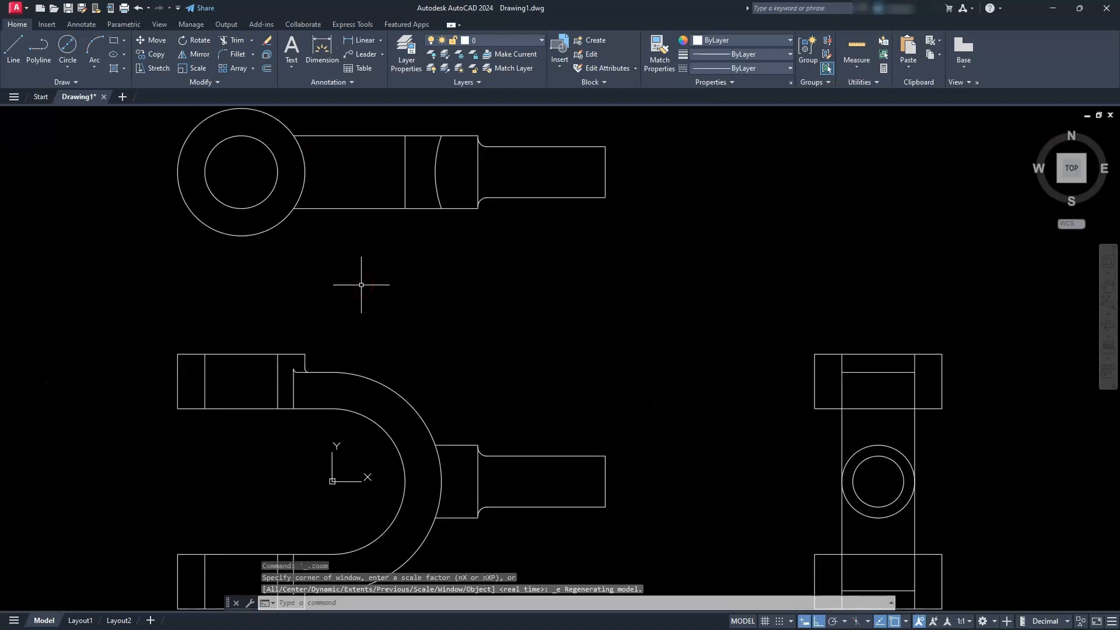
scroll(361, 285, "down", 2)
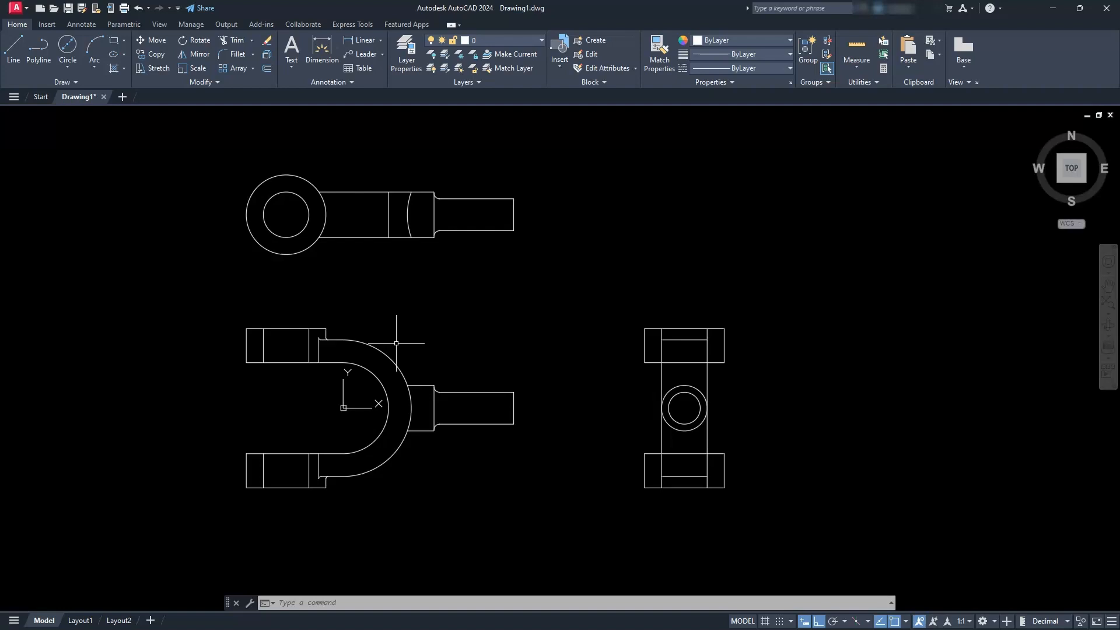
mouse_move(757, 257)
middle_mouse_down()
mouse_move(752, 283)
mouse_move(722, 302)
mouse_move(618, 280)
middle_mouse_up()
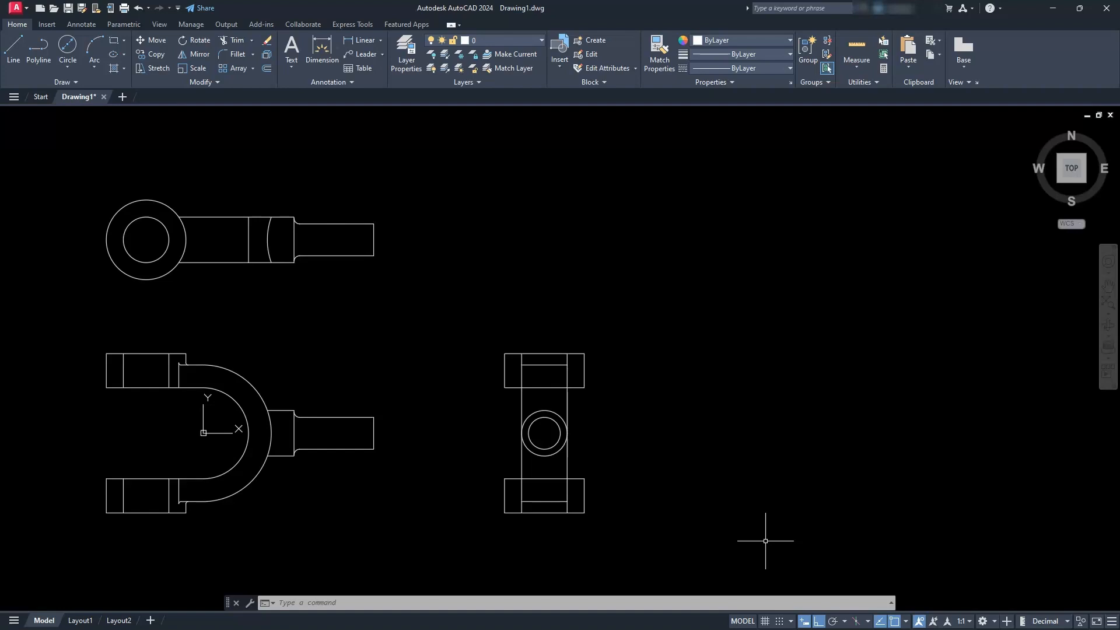
left_click(856, 623)
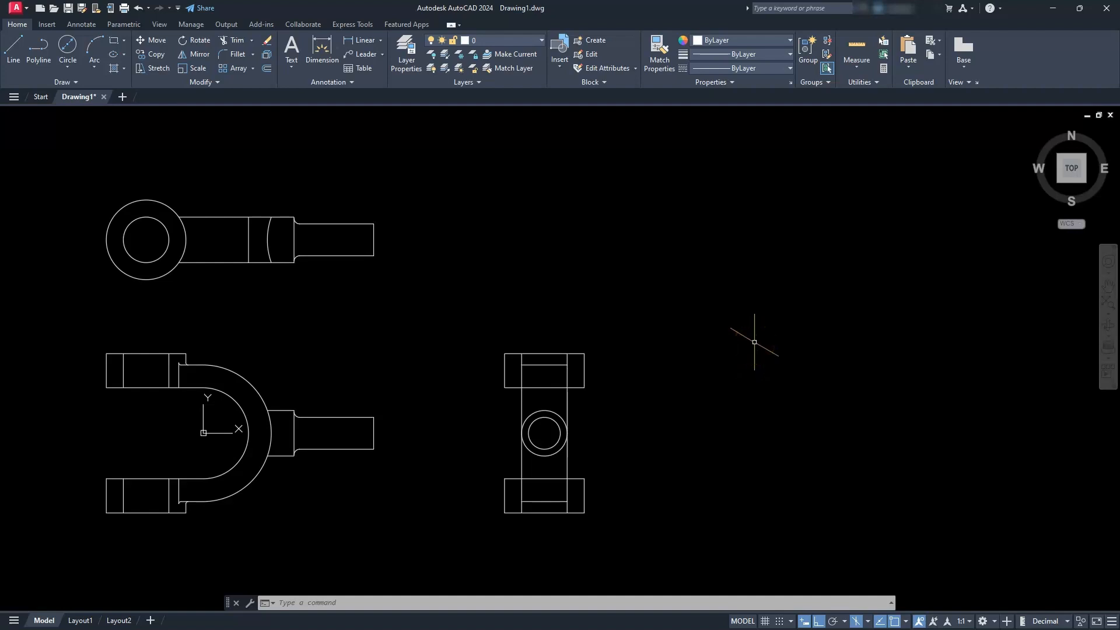
Step: Draw an isocircle with a radius of 60 in the empty area to the right of the side view
type("l")
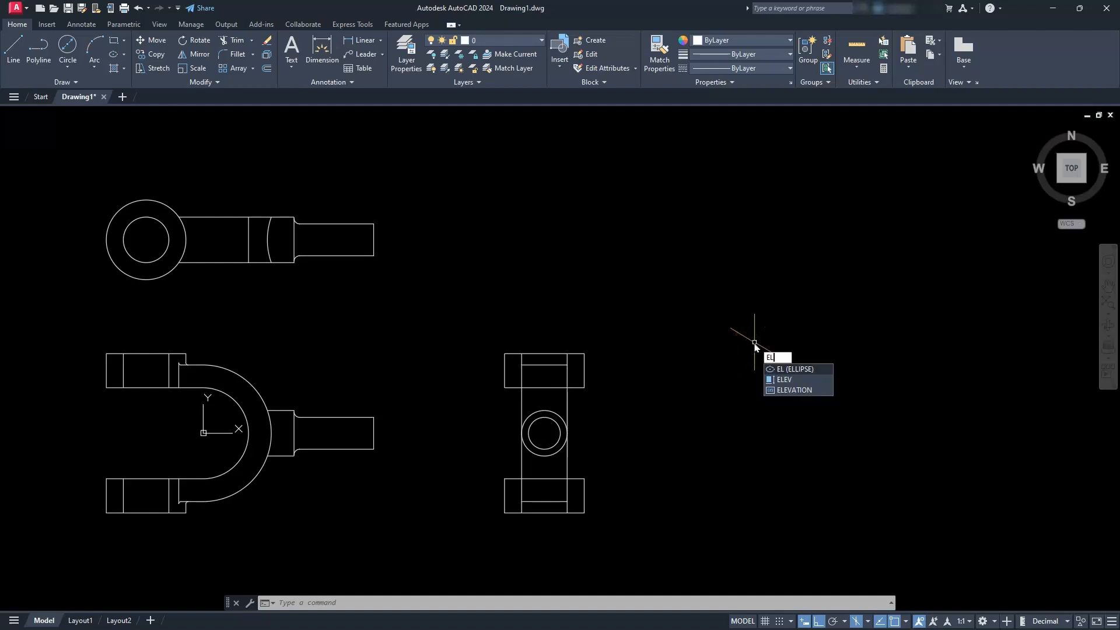
key("Return")
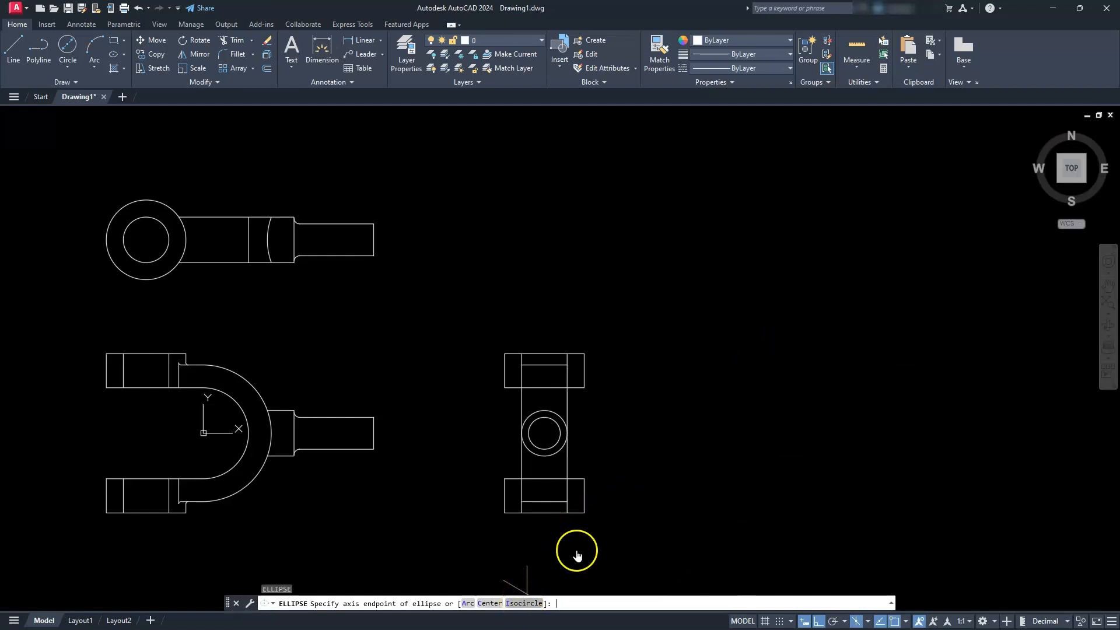
type("I")
key("Return")
left_click(882, 268)
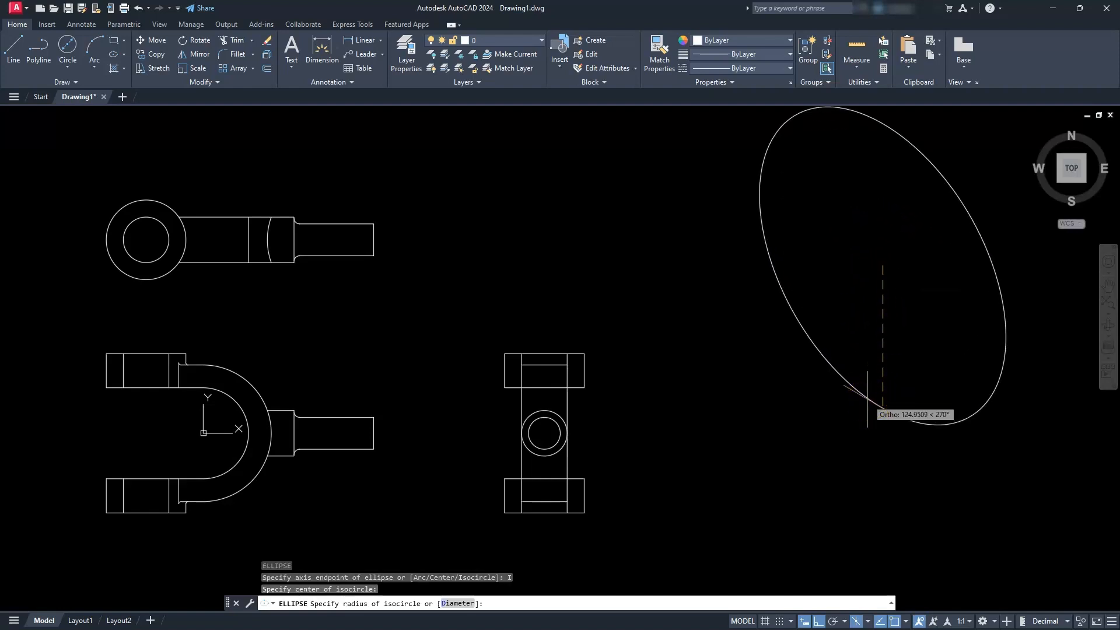
type("60")
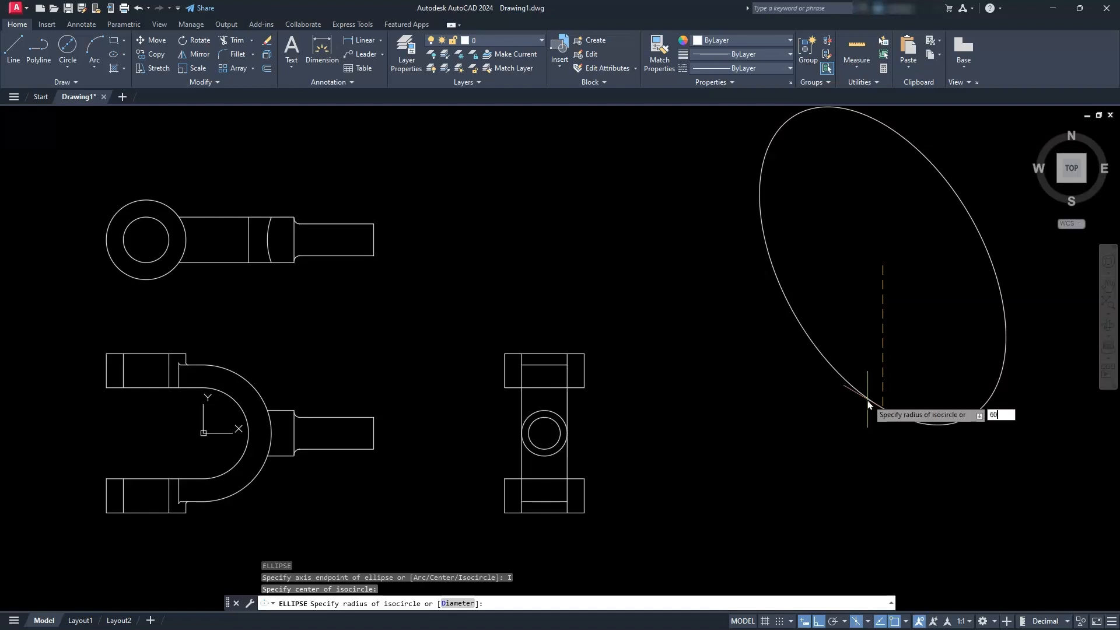
key("Return")
mouse_move(866, 399)
middle_mouse_down()
mouse_move(755, 435)
mouse_move(526, 466)
mouse_move(490, 450)
mouse_move(515, 517)
middle_mouse_up()
scroll(490, 450, "down", 2)
scroll(490, 450, "up", 4)
key("Escape")
key("Escape")
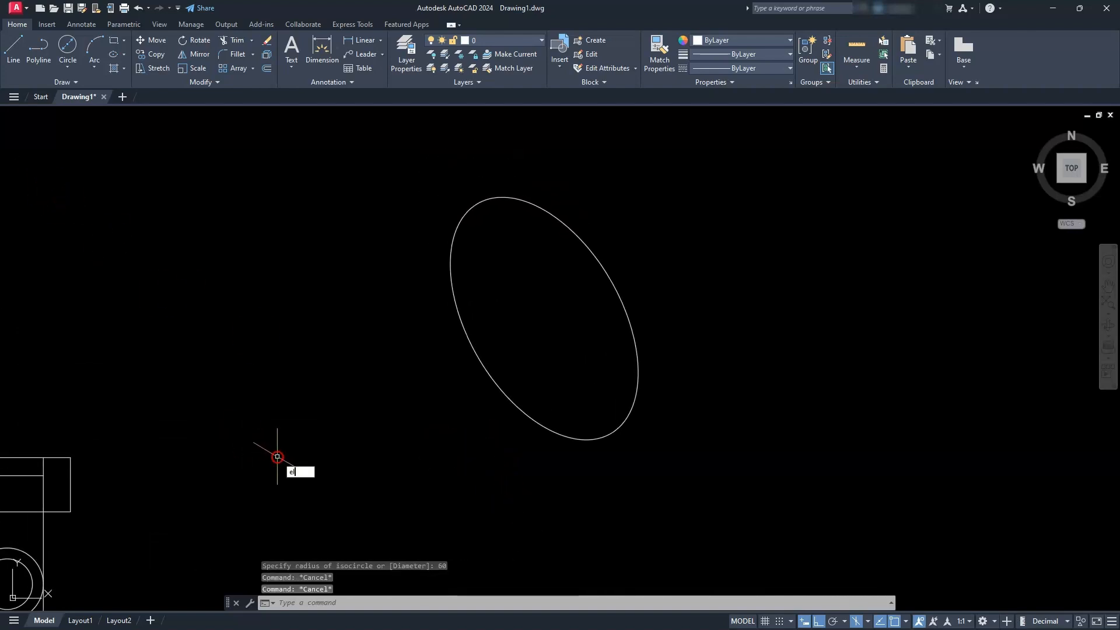
Step: Draw a concentric isocircle with a radius of 40 at the centre of the existing isocircle
key("Return")
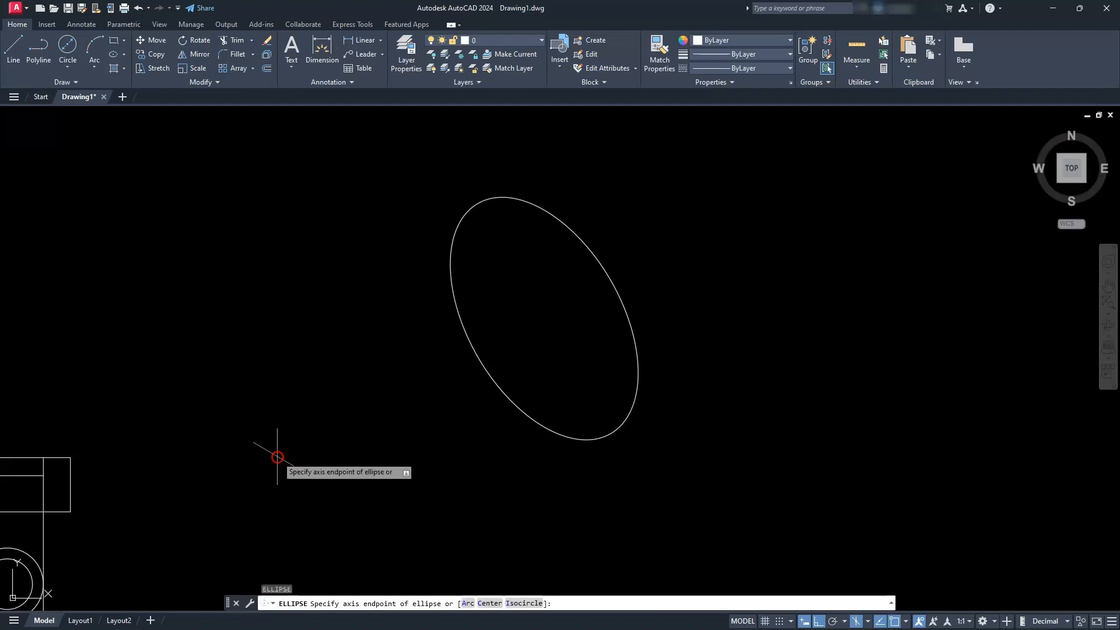
type("i")
key("Return")
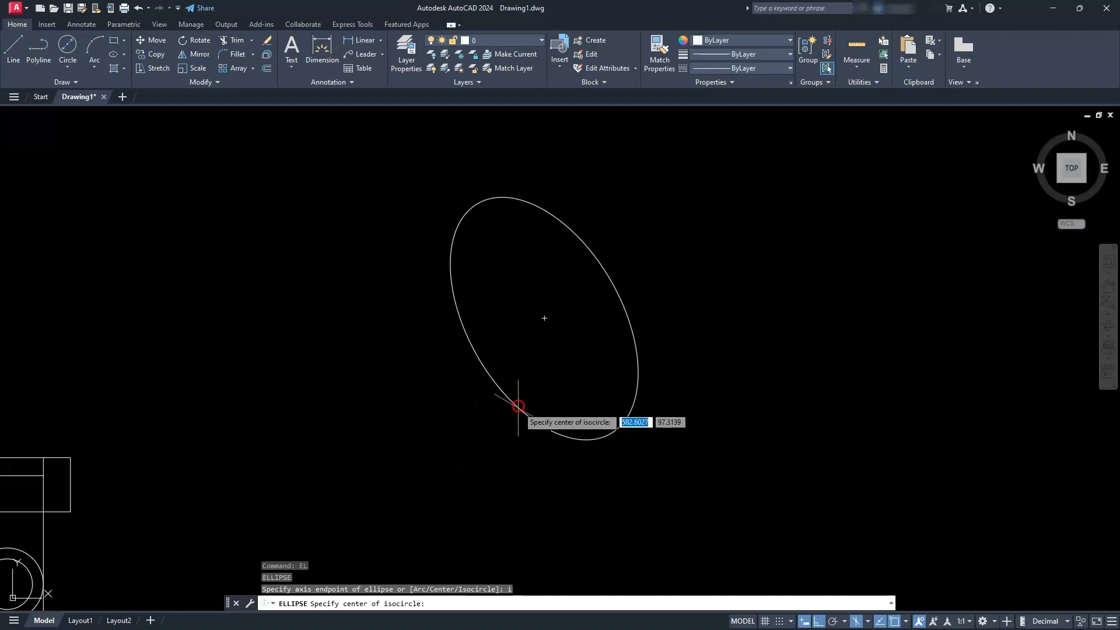
left_click(545, 319)
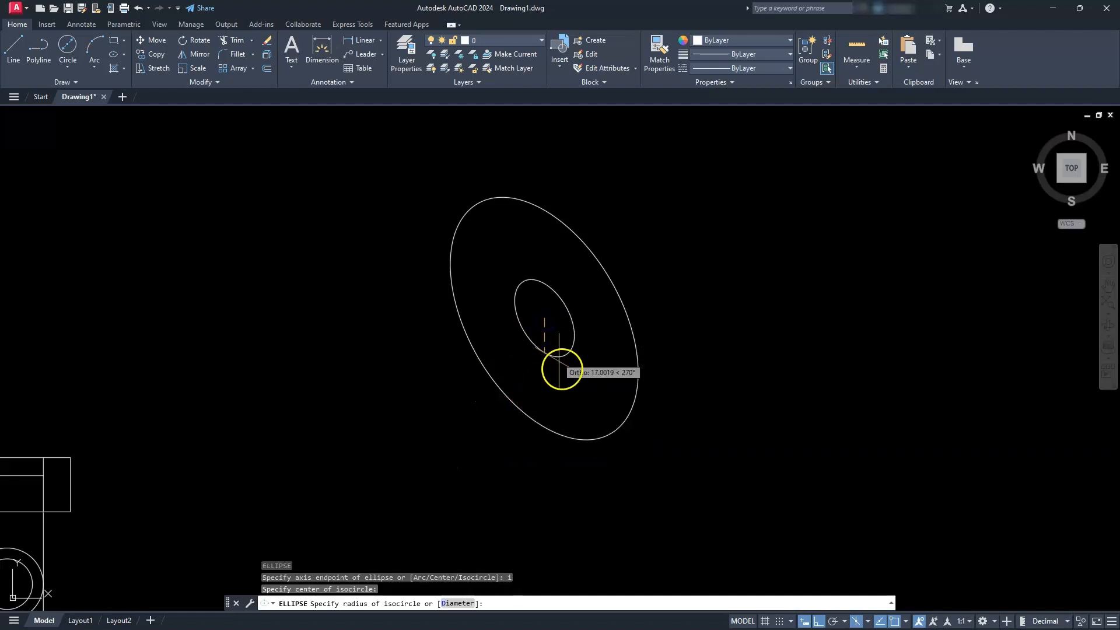
type("40")
key("Return")
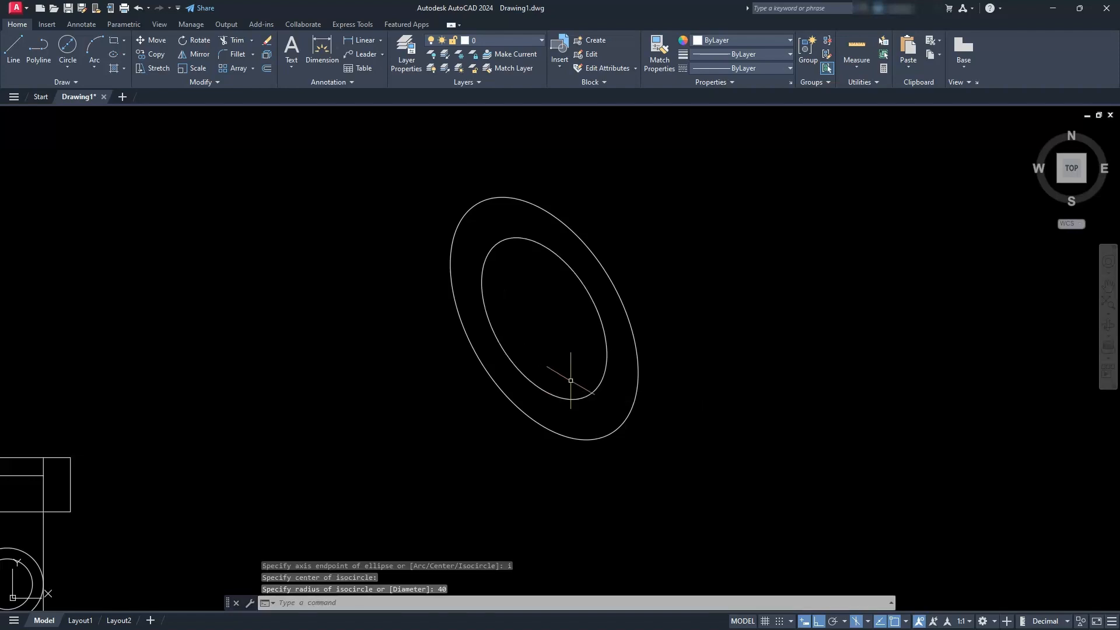
key("Escape")
key("Escape")
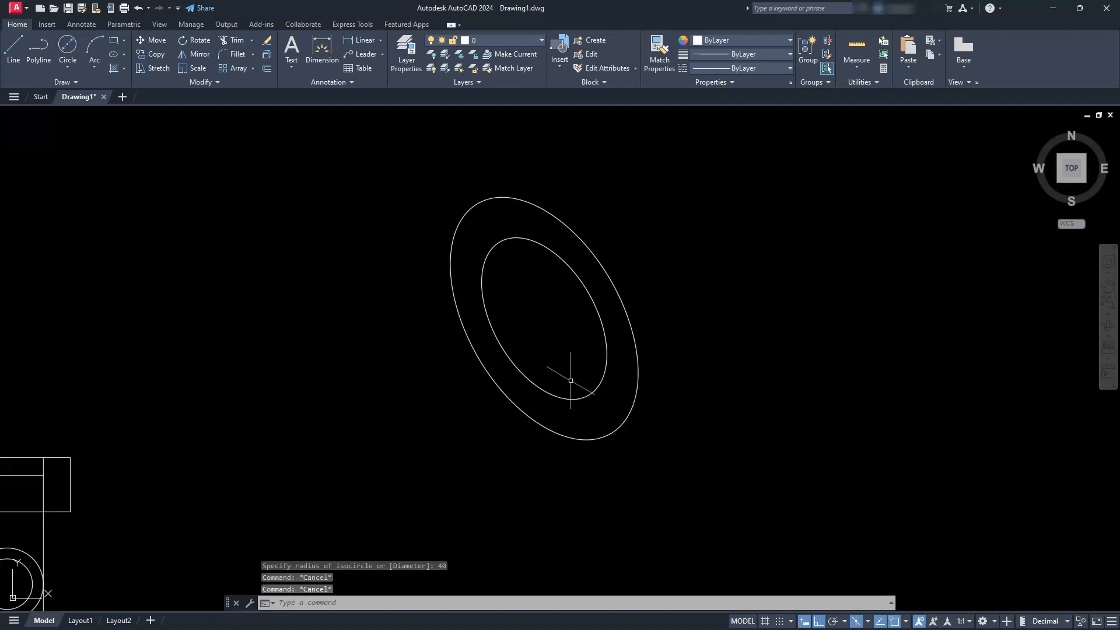
Step: Draw a 50-unit isometric line from the isocircles' centre toward the upper left at 150°
type("l")
key("Return")
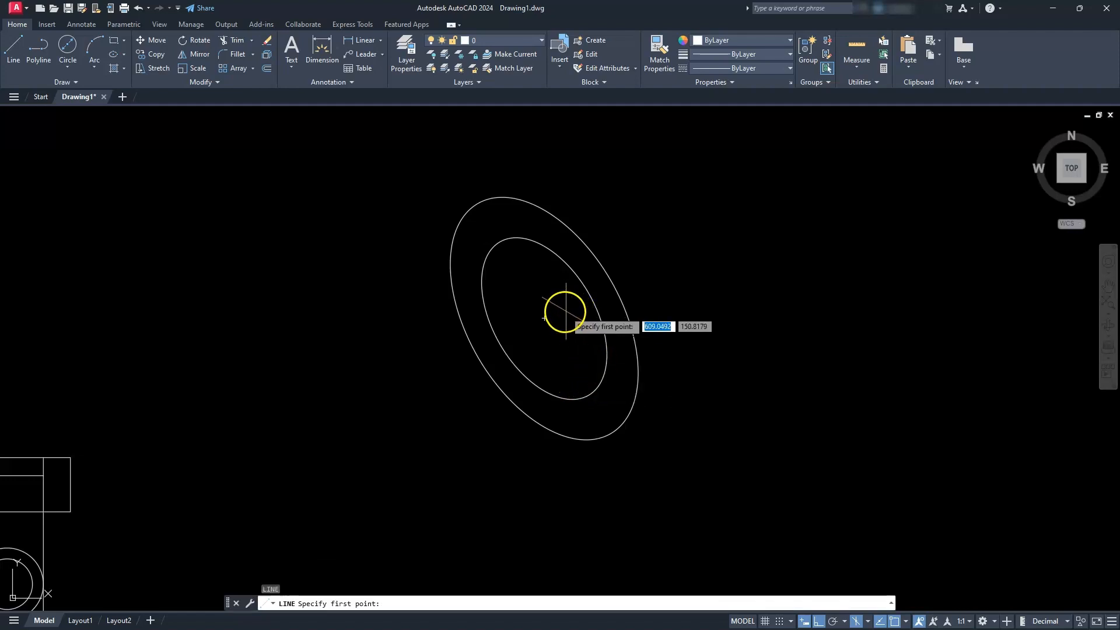
left_click(513, 296)
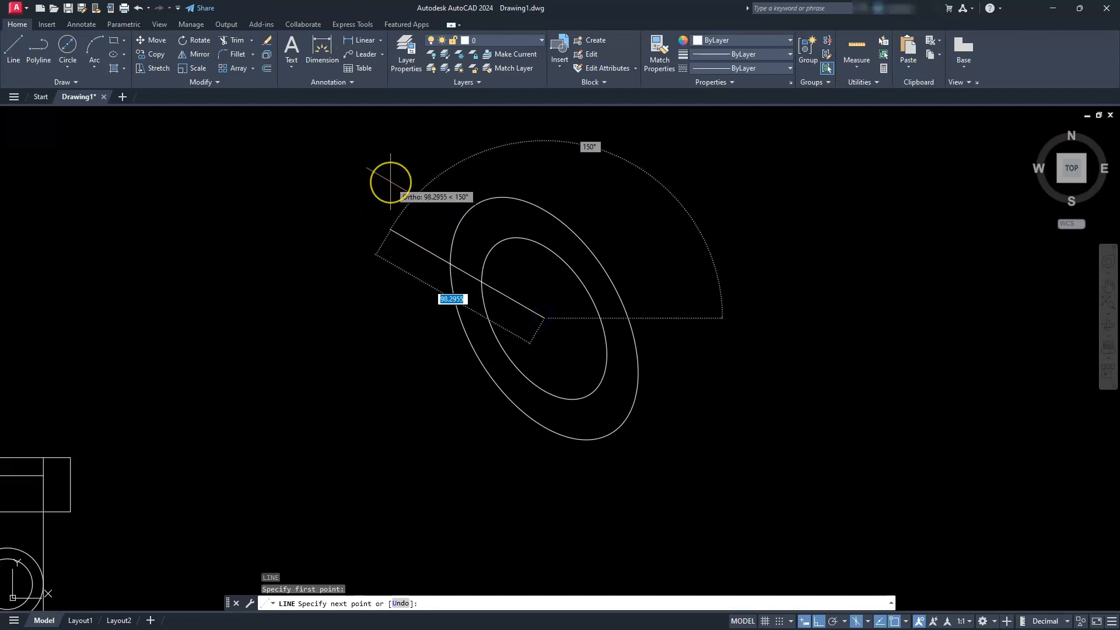
type("50")
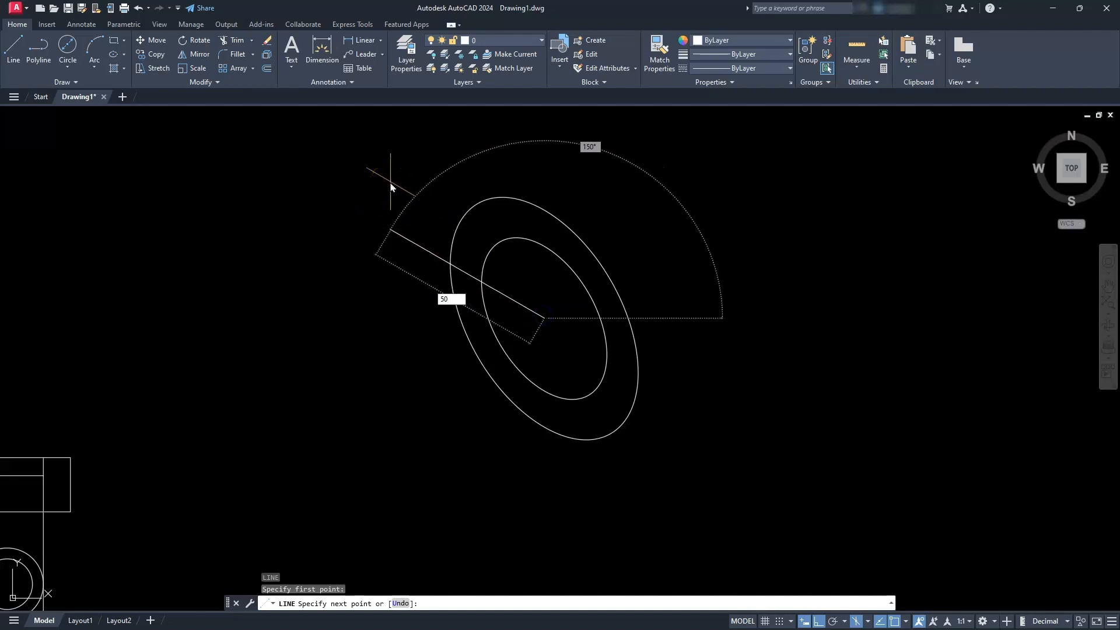
key("Return")
middle_click_drag(419, 210, 499, 286)
key("Escape")
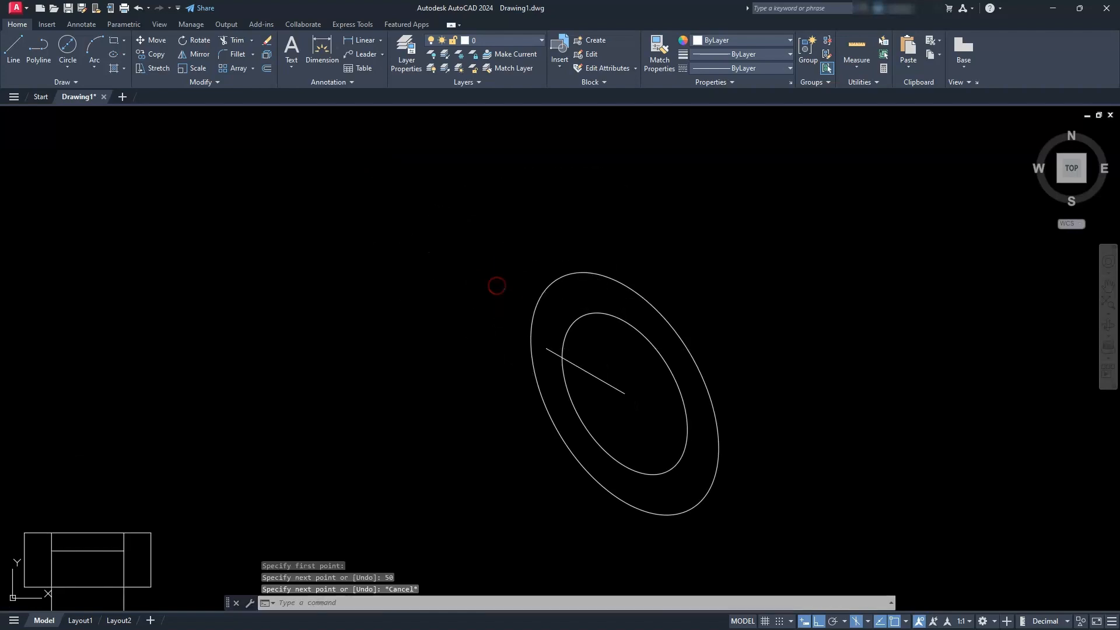
key("Escape")
key("Escape")
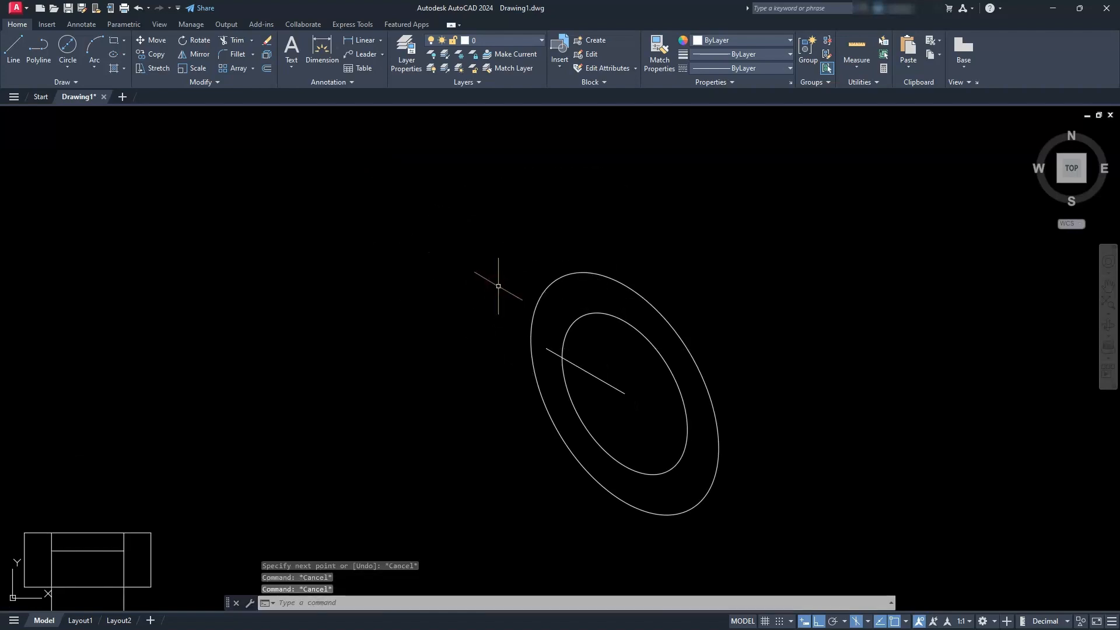
Step: Draw a 140-unit vertical line downward in the free space to the left of the isocircles
type("l")
key("Return")
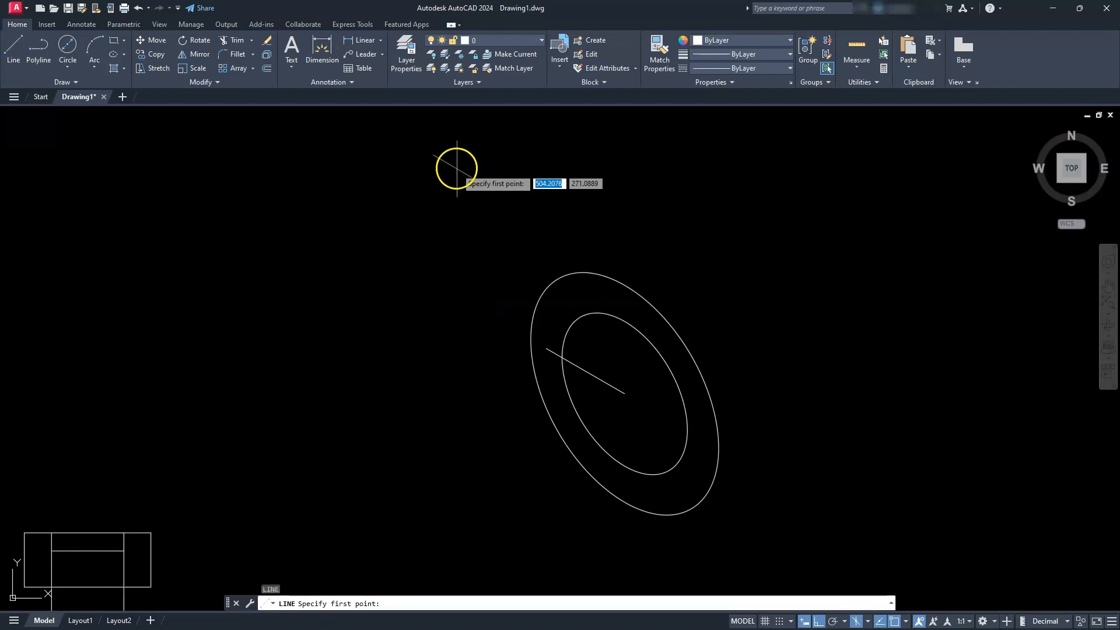
left_click(456, 168)
type("140")
key("Return")
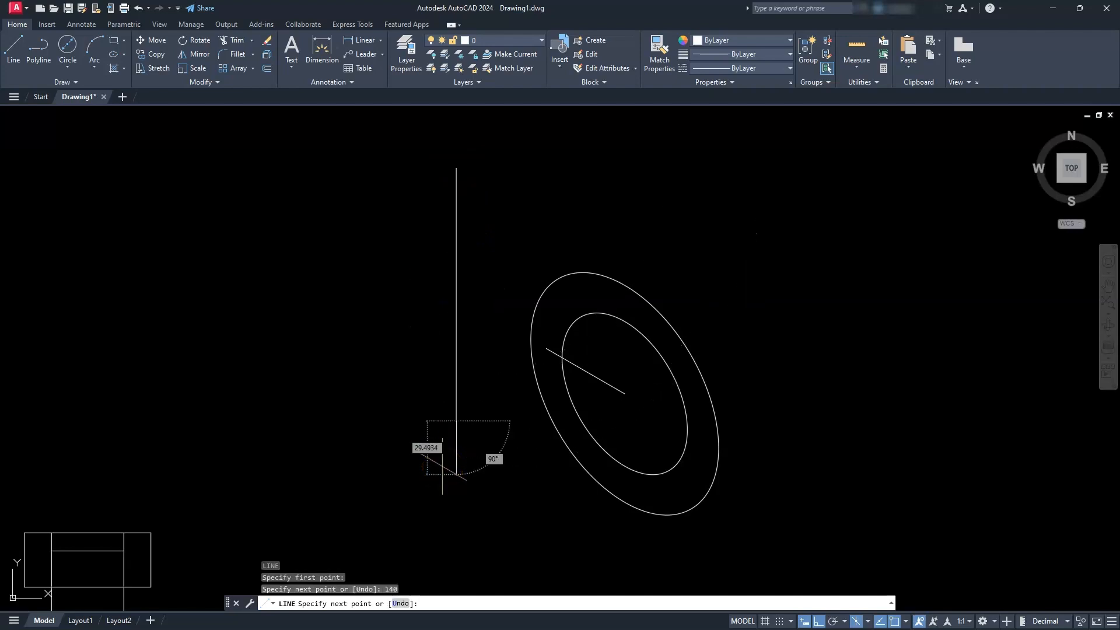
key("Escape")
Step: Move the vertical line by its midpoint onto the upper-left endpoint of the 50-unit isometric line
left_click(457, 344)
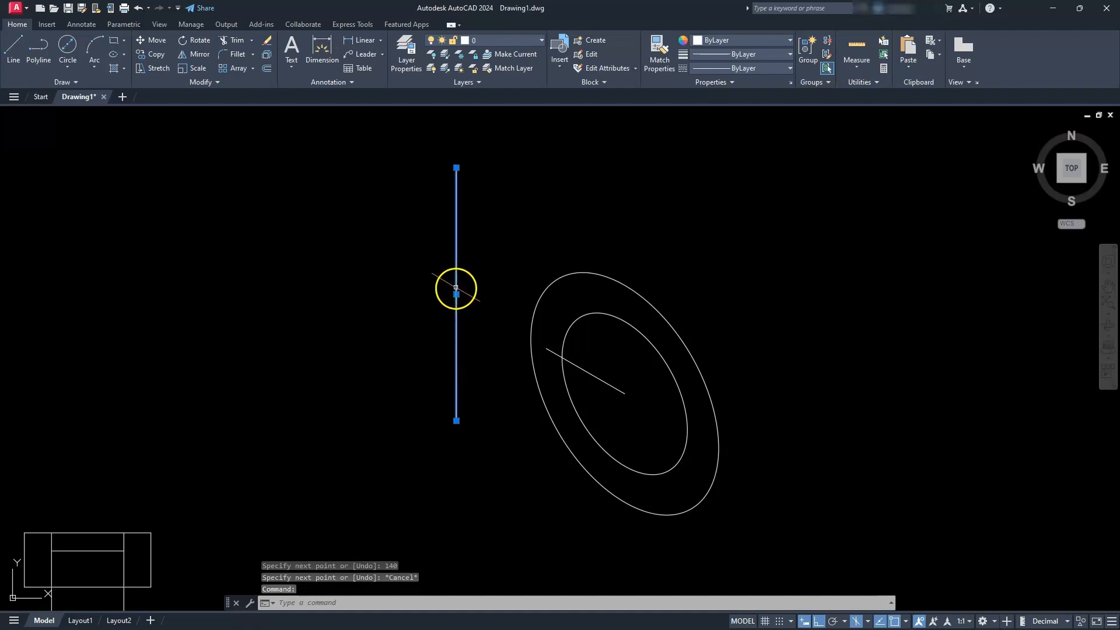
left_click(456, 294)
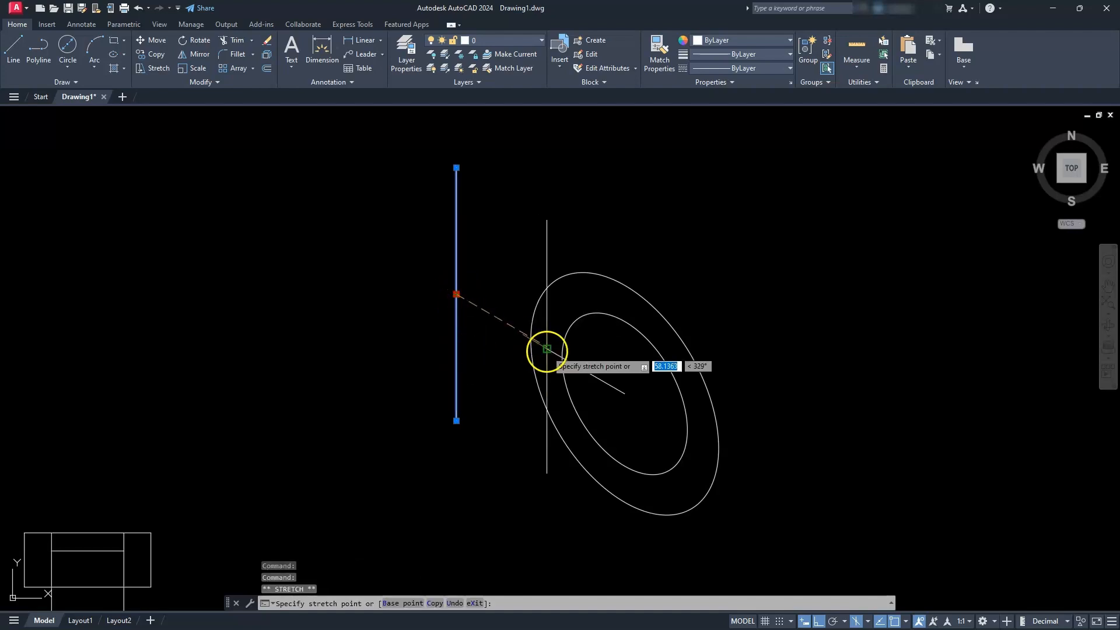
left_click(546, 348)
key("Escape")
key("Escape")
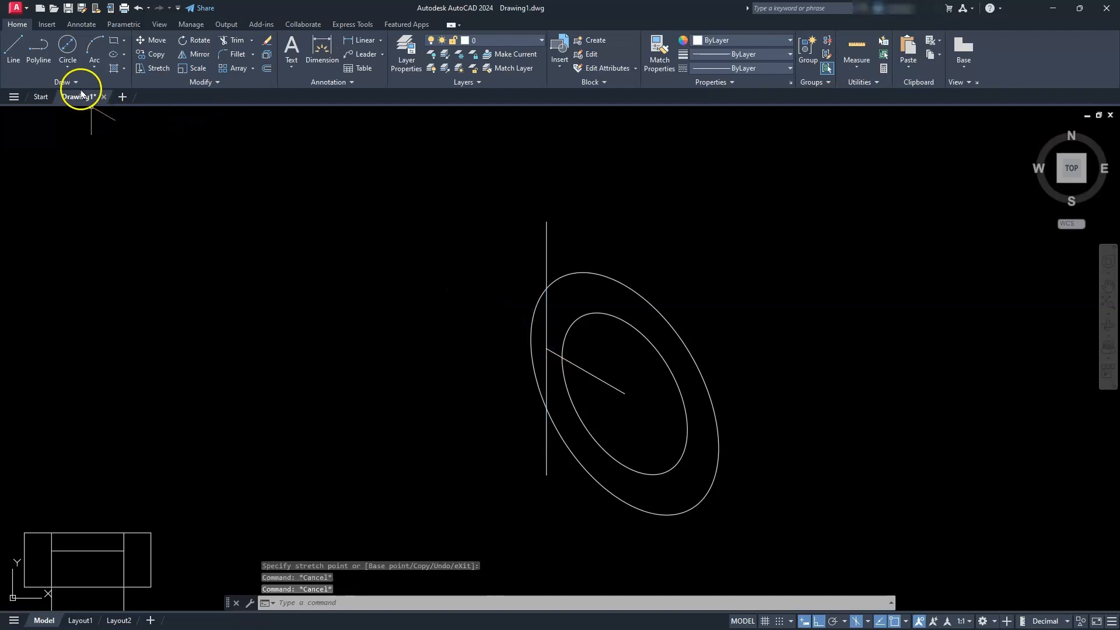
Step: Draw an isocircle with a diameter of 70 on the top isoplane, centred at the vertical line's upper end
type("EL")
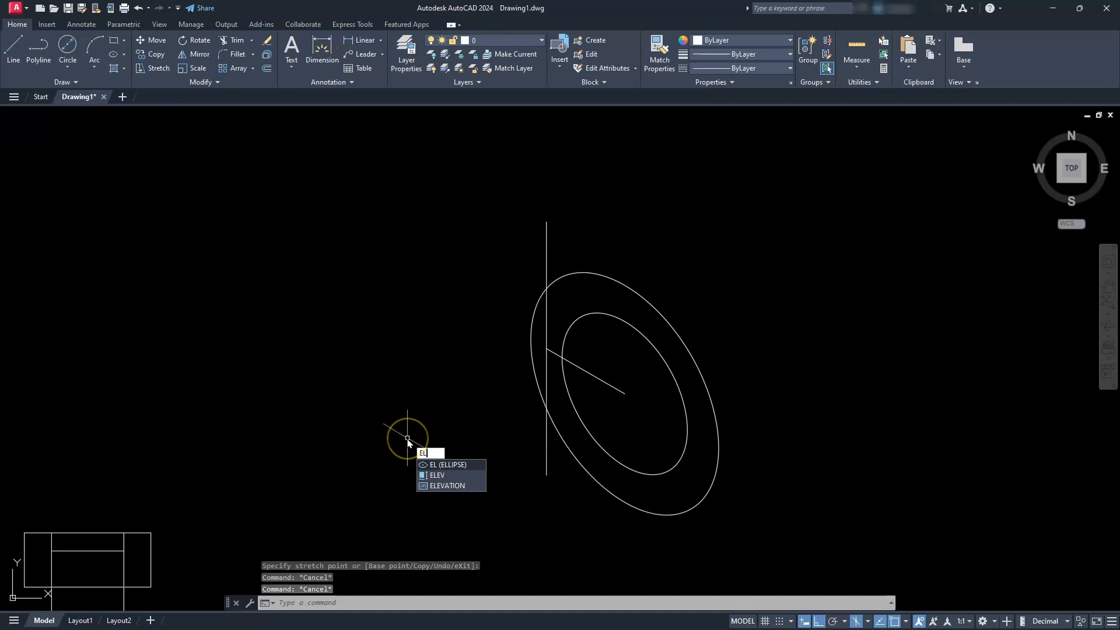
key("Return")
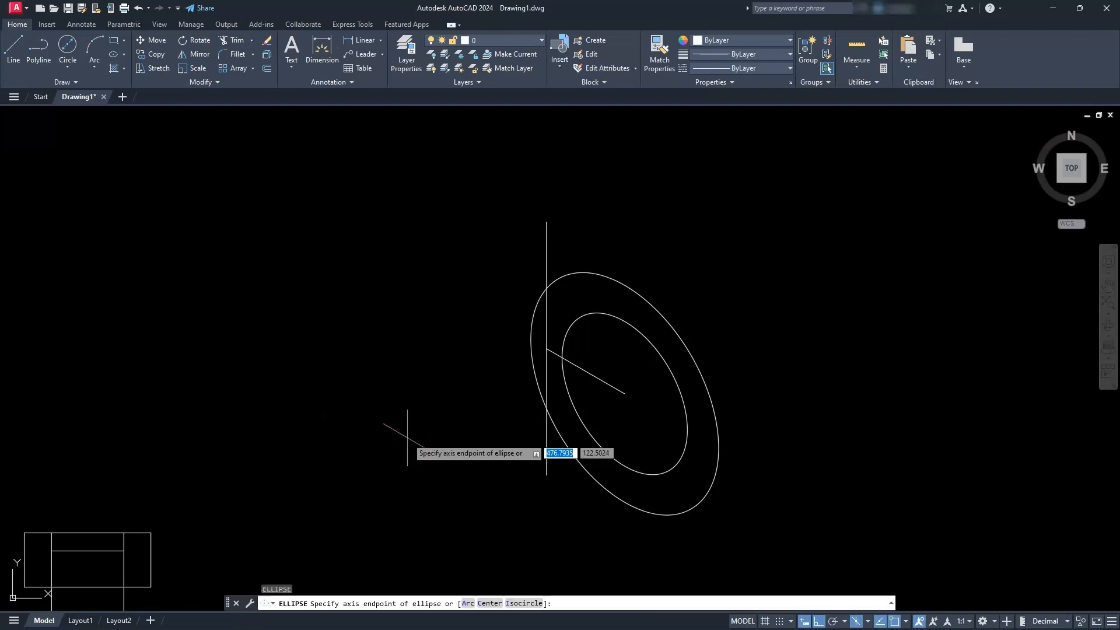
type("i")
key("Return")
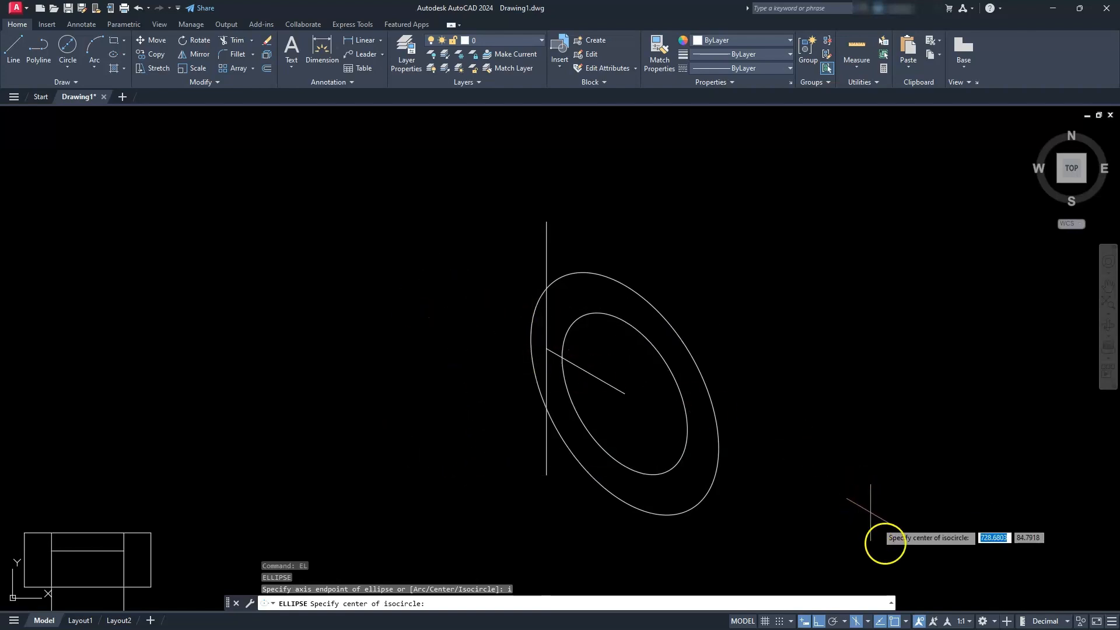
left_click(867, 621)
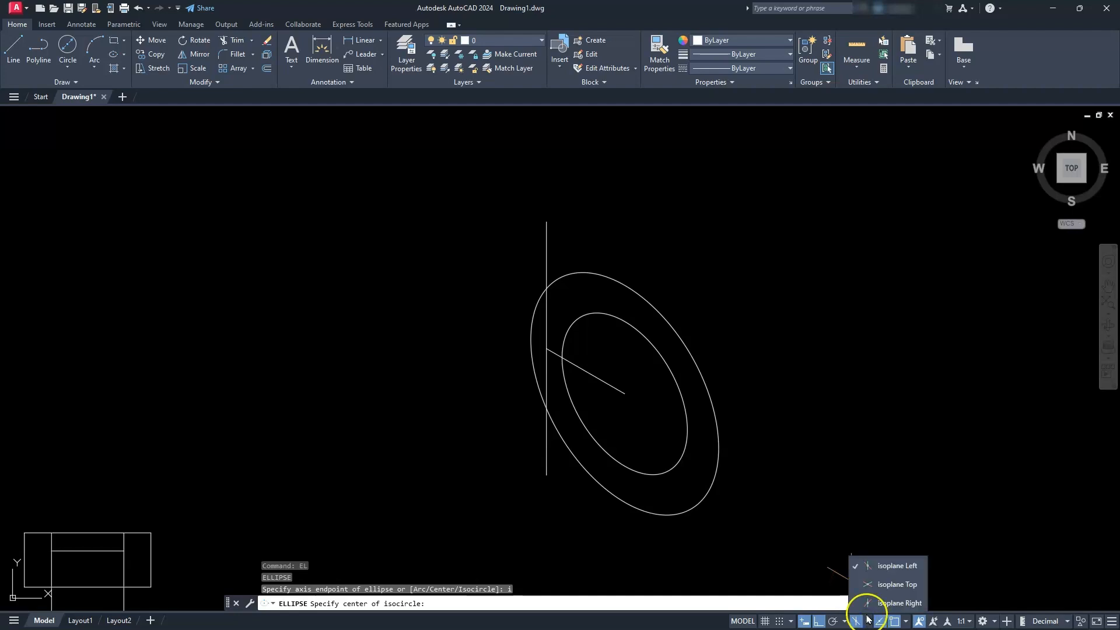
left_click(878, 585)
left_click(879, 584)
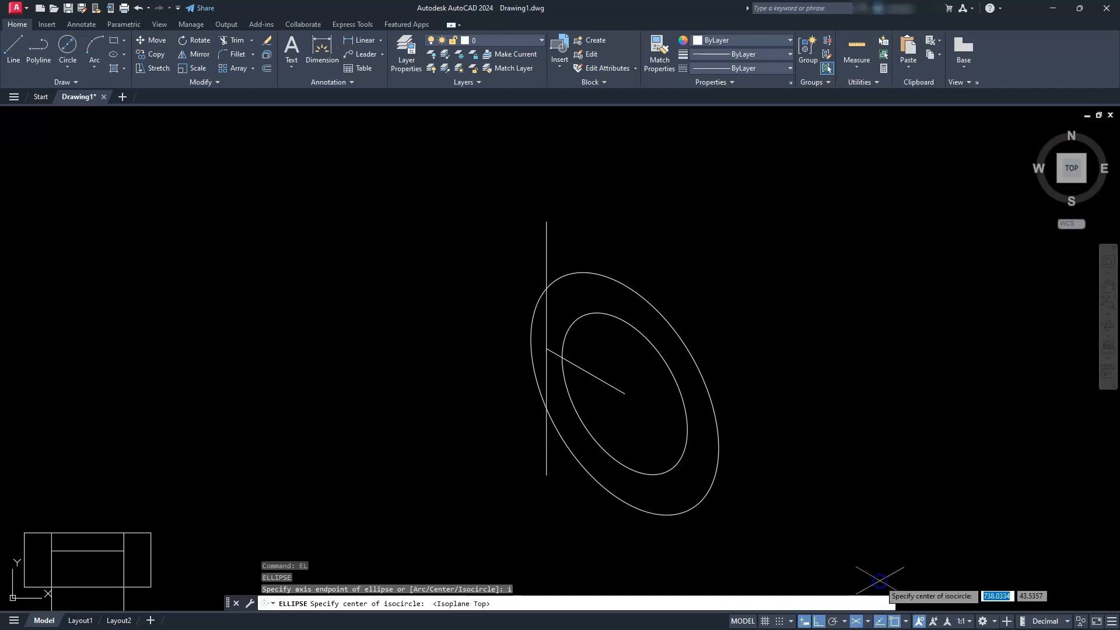
left_click(547, 222)
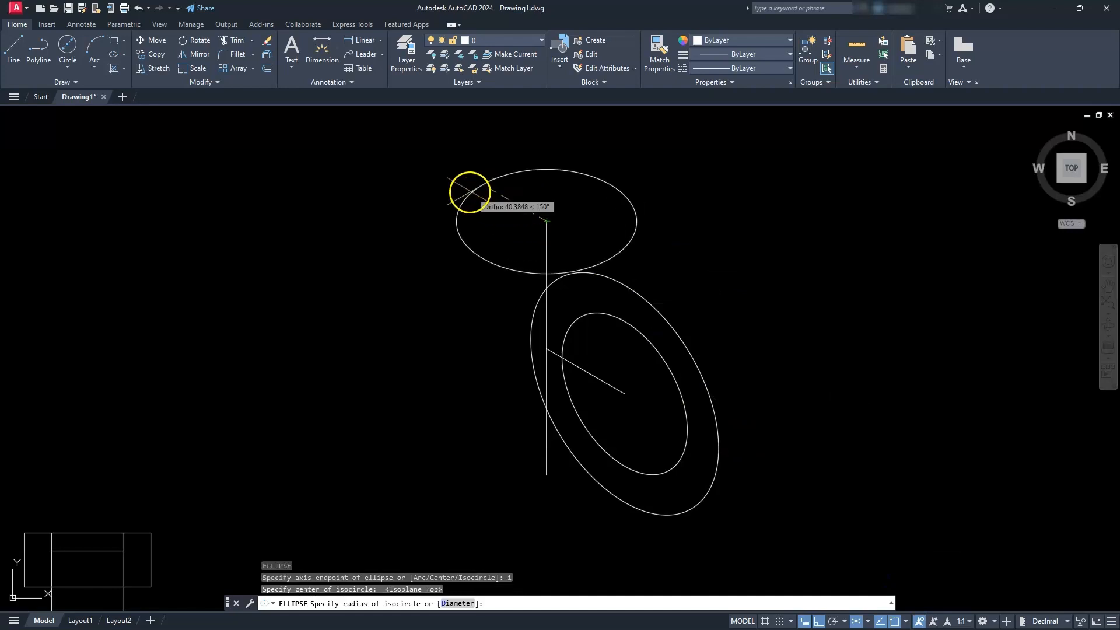
left_click(460, 604)
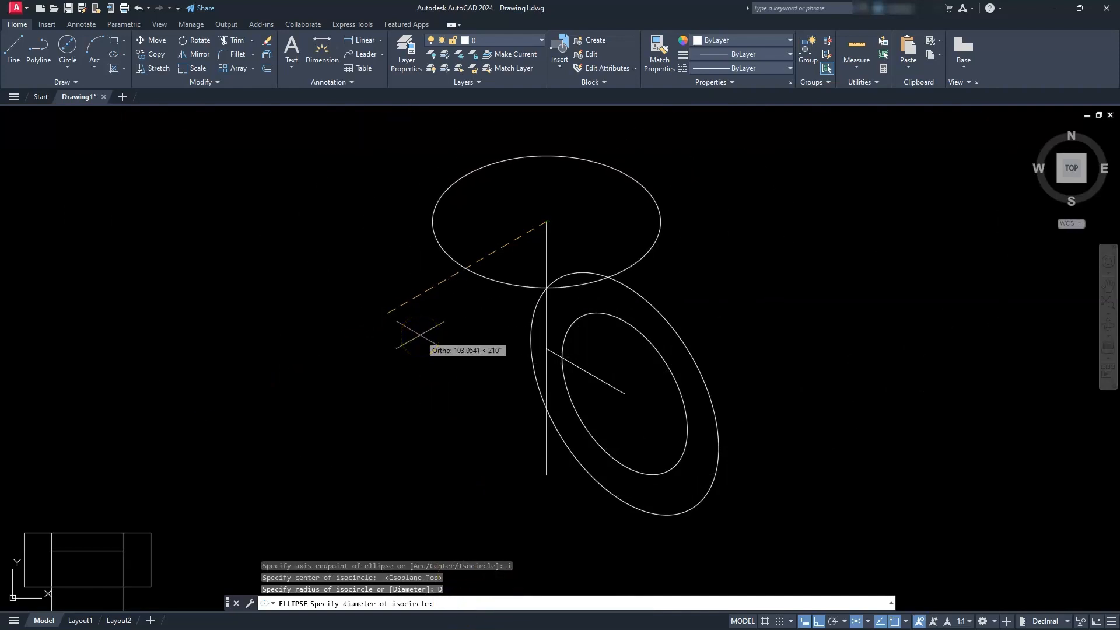
type("70")
key("Return")
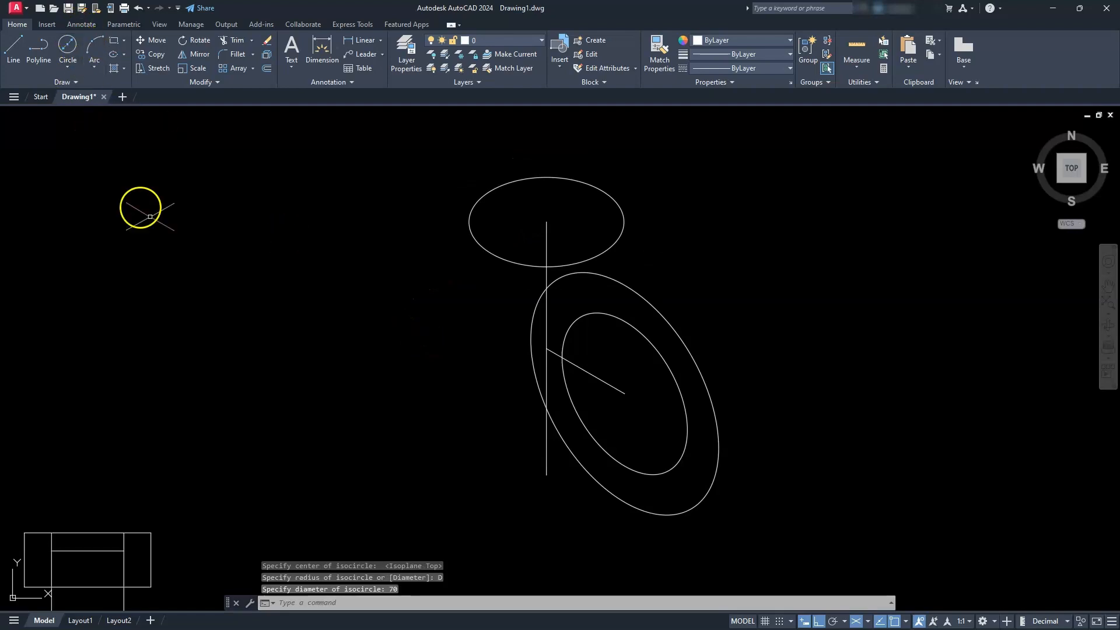
Step: Draw a concentric isocircle with a diameter of 40 at the vertical line's upper end
type("E")
key("Return")
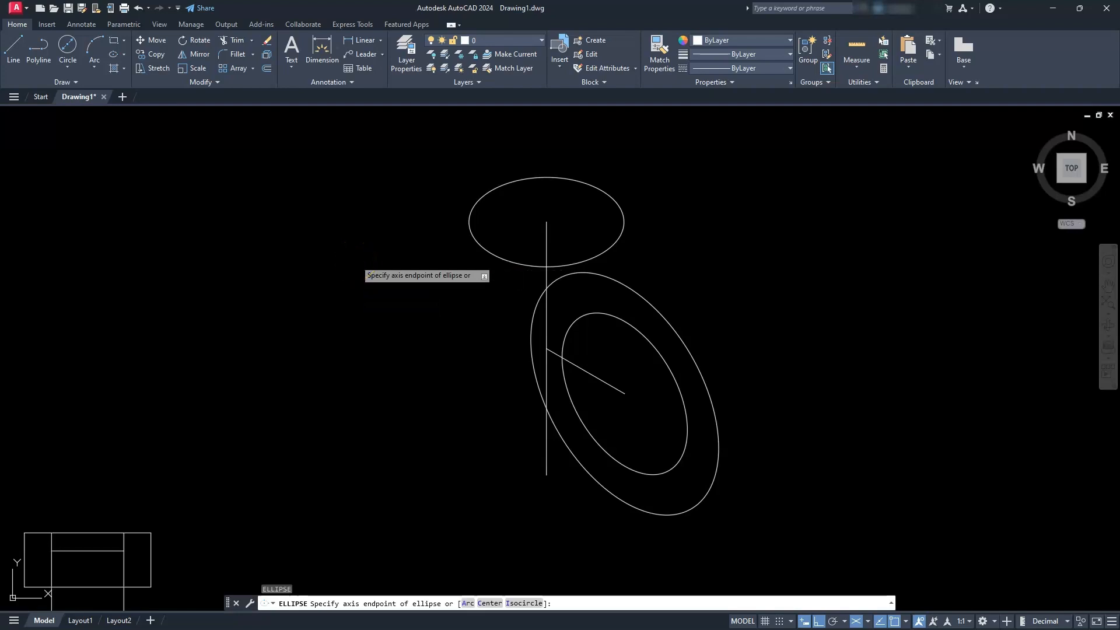
type("i")
key("Return")
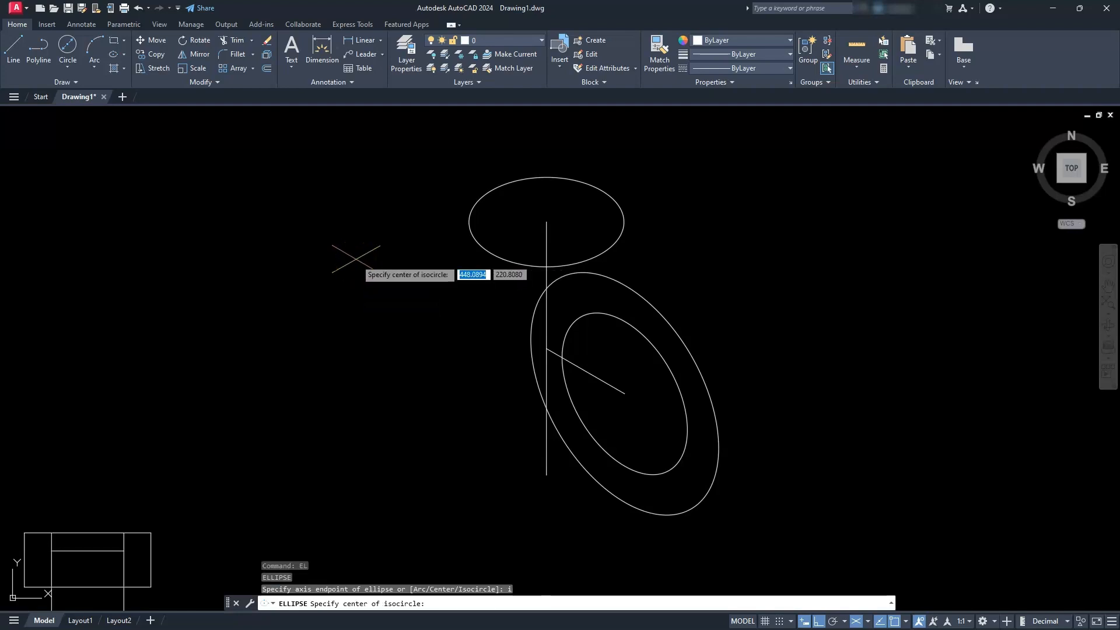
left_click(546, 222)
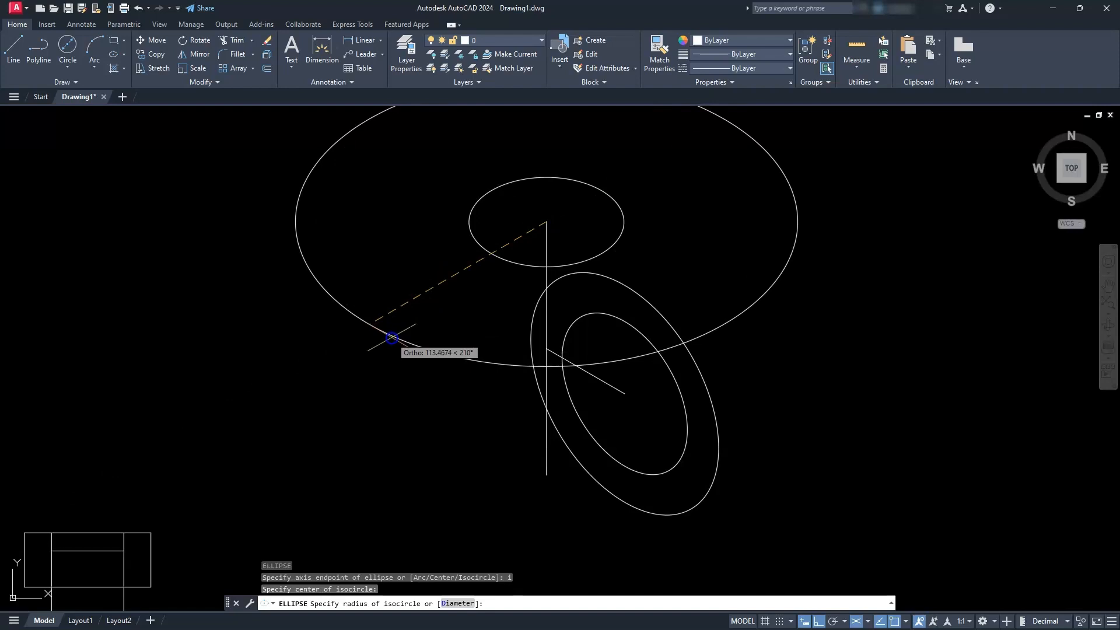
type("d")
key("Return")
type("40")
key("Return")
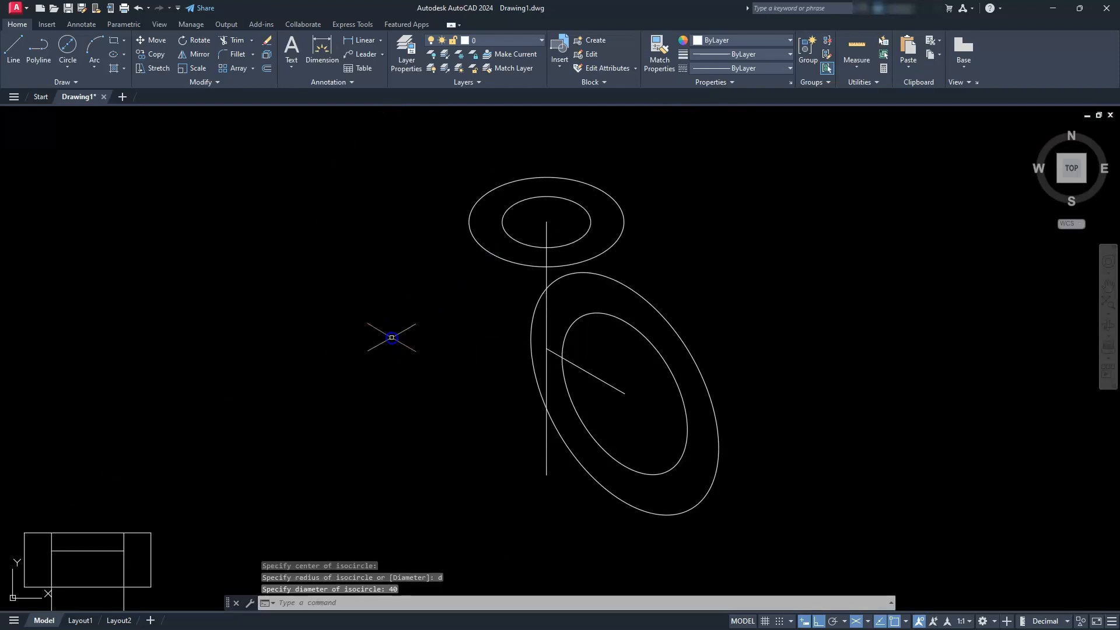
key("Escape")
key("Escape")
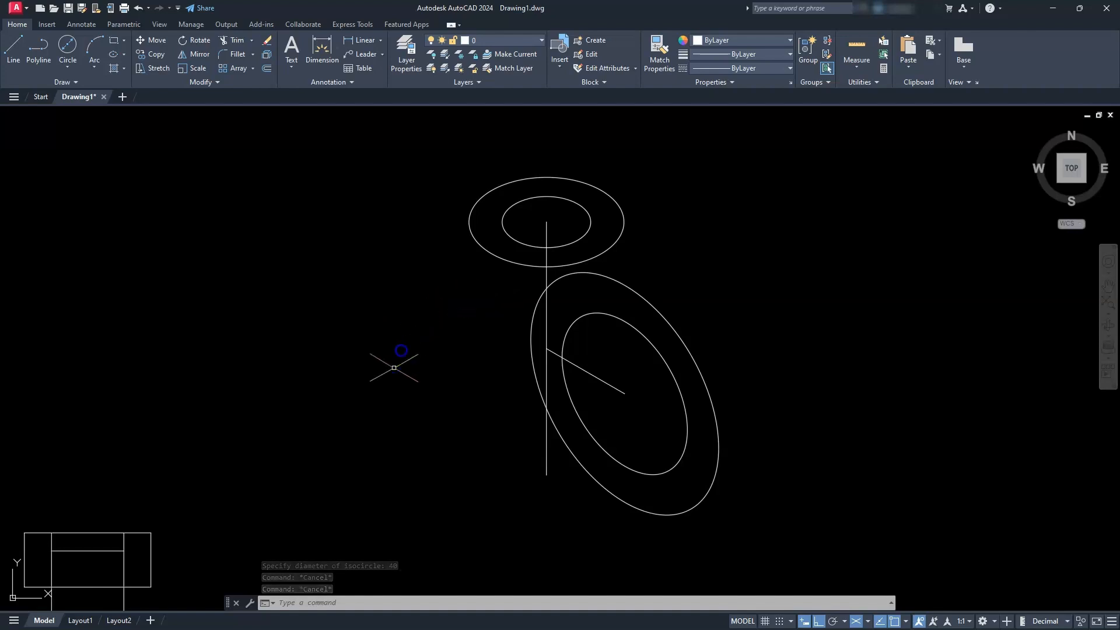
Step: Measure the height of the rectangle at the top of the orthographic view containing the concentric circles
mouse_move(240, 532)
middle_mouse_down()
mouse_move(270, 495)
mouse_move(572, 303)
mouse_move(645, 300)
middle_mouse_up()
scroll(424, 343, "up", 5)
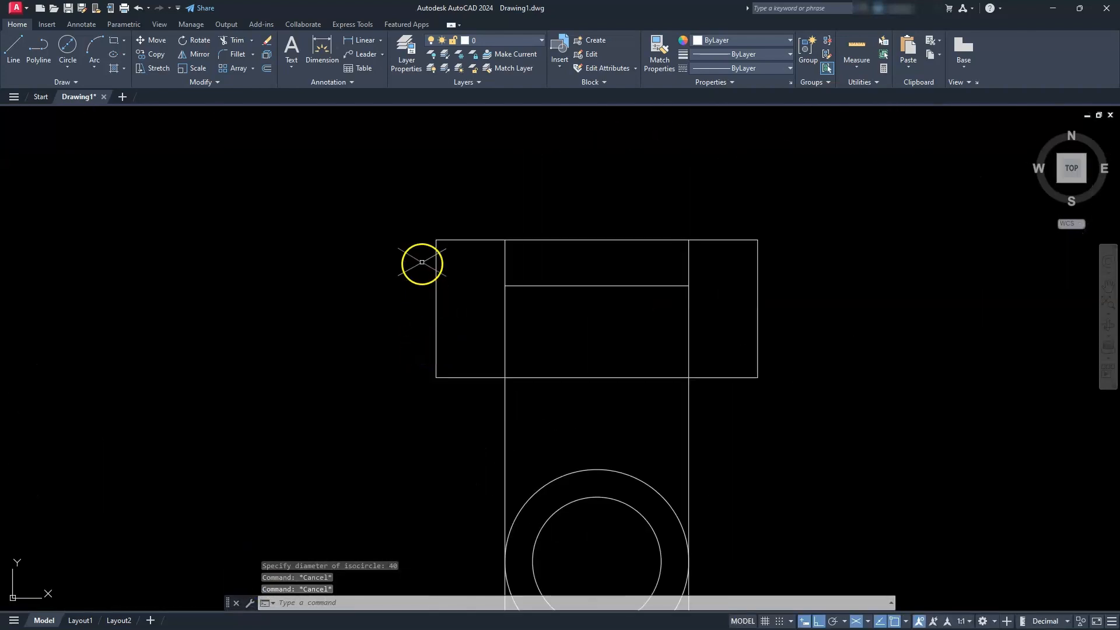
left_click(851, 46)
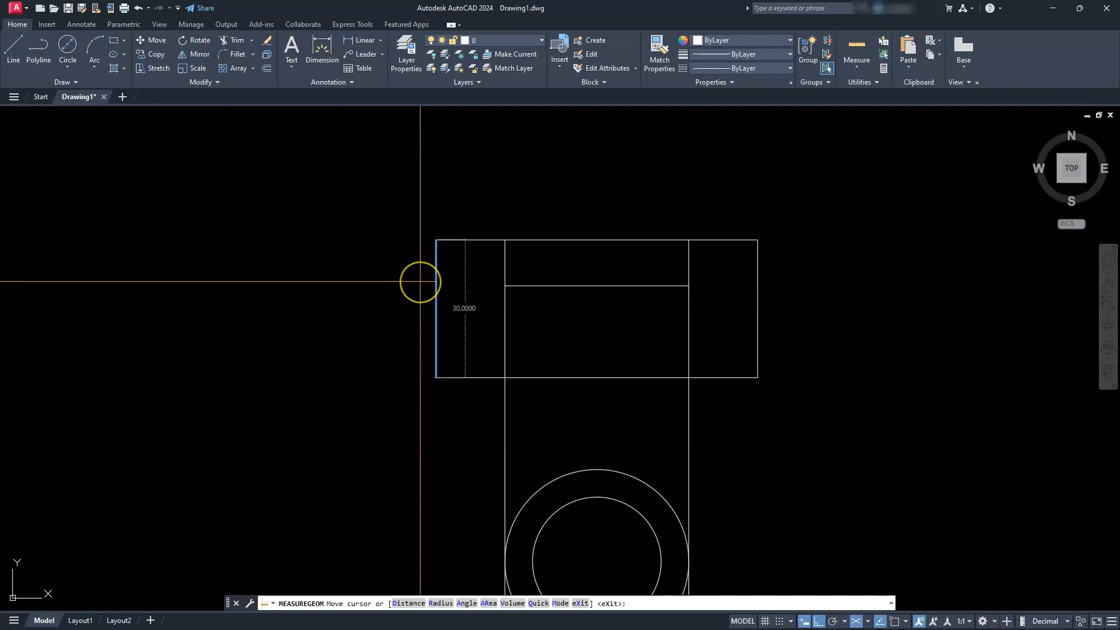
key("Escape")
scroll(420, 282, "down", 4)
mouse_move(866, 126)
middle_mouse_down()
mouse_move(642, 410)
mouse_move(627, 394)
middle_mouse_up()
key("Escape")
key("Escape")
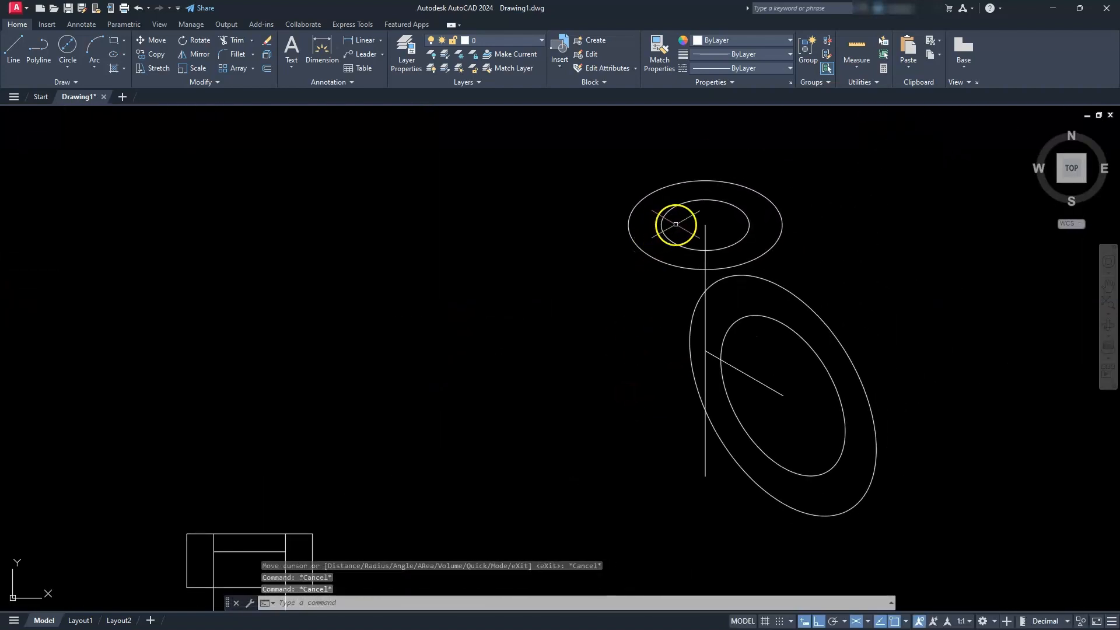
Step: Copy the two top-plane isocircles 30 units straight down, using the right isoplane
left_click(671, 224)
left_click(619, 225)
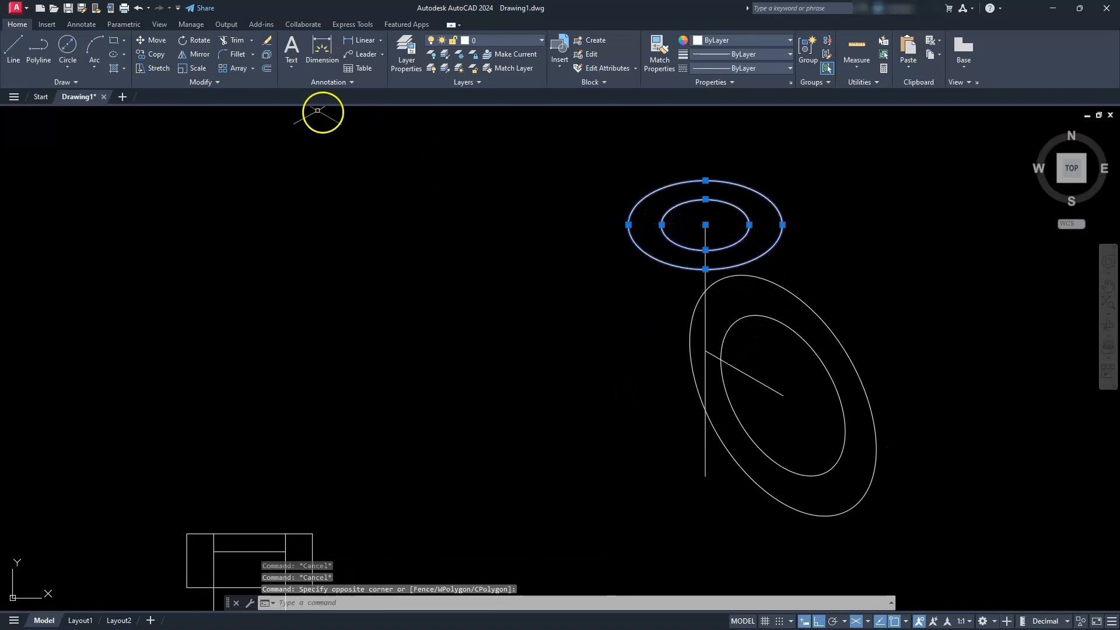
left_click(153, 54)
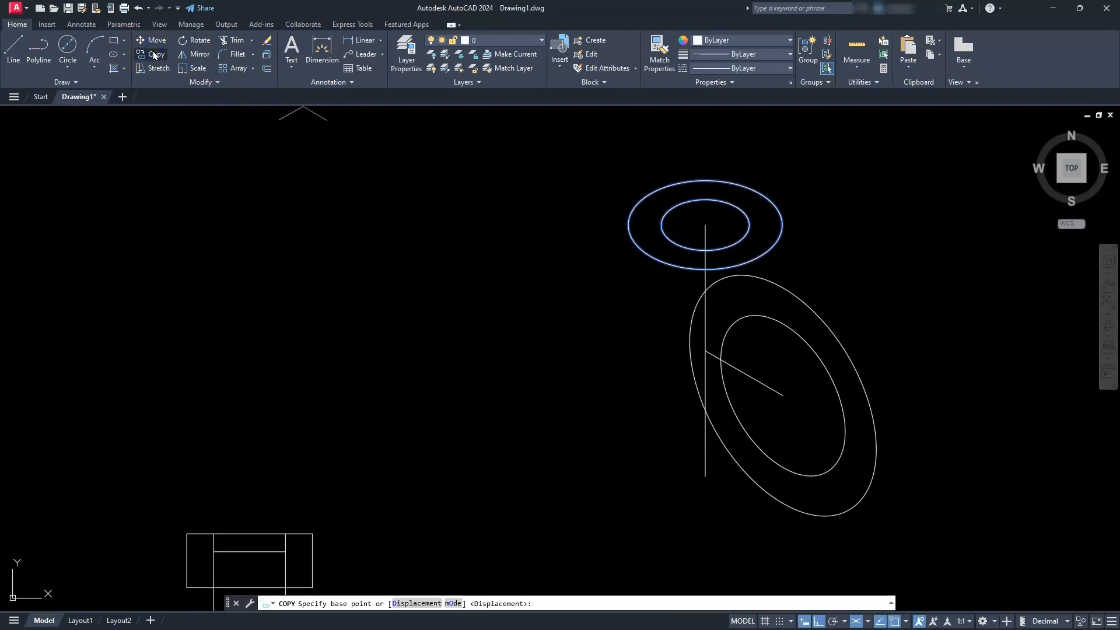
left_click(478, 281)
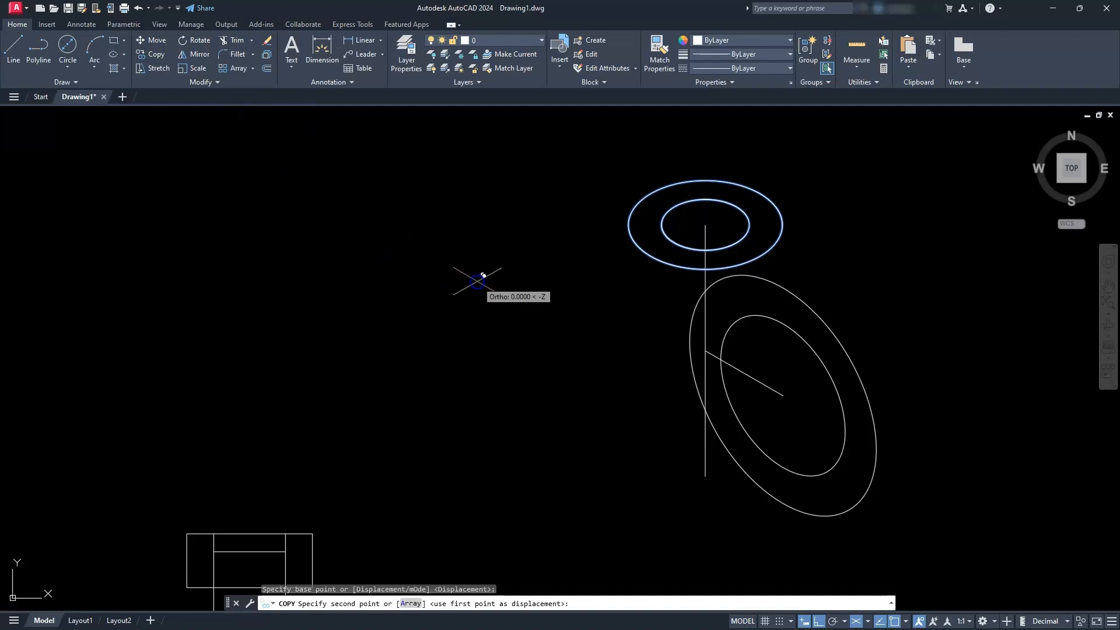
left_click(479, 258)
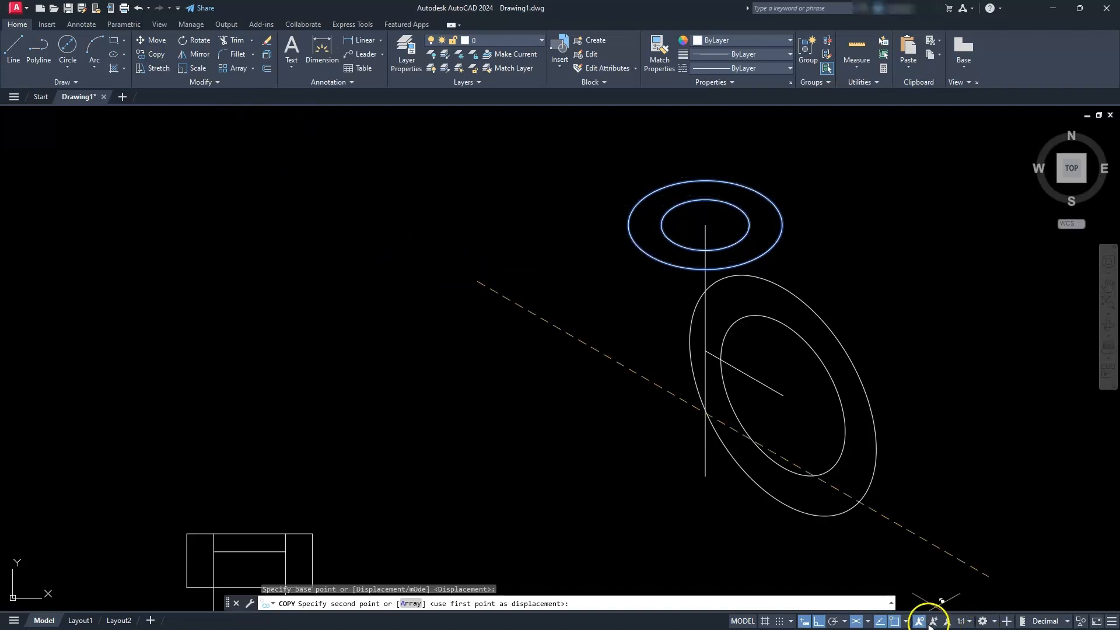
key("F5")
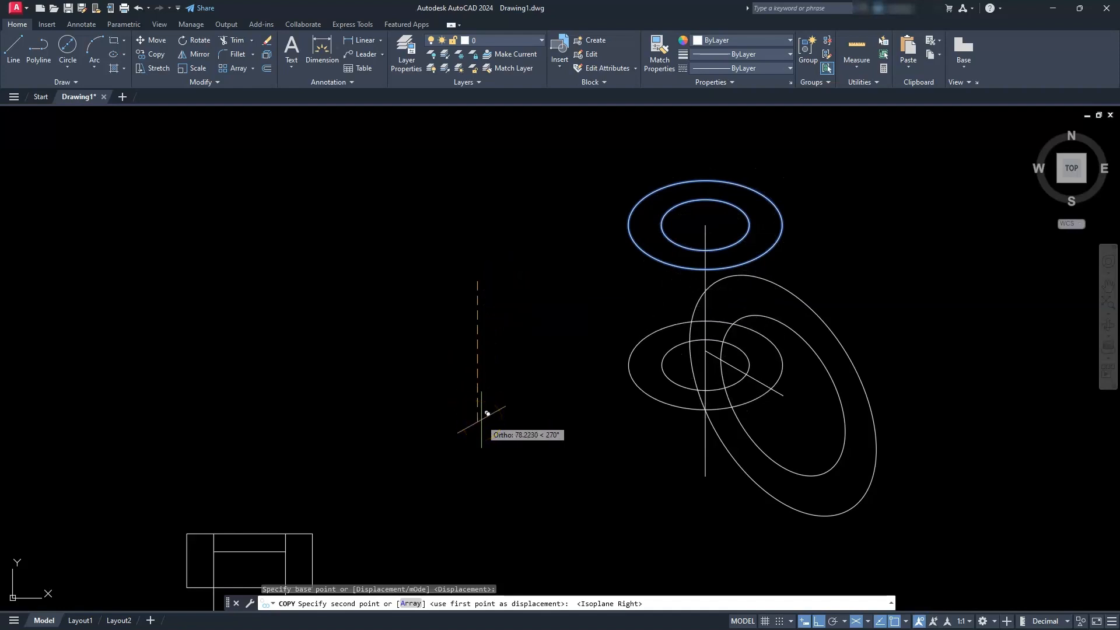
type("30")
key("Return")
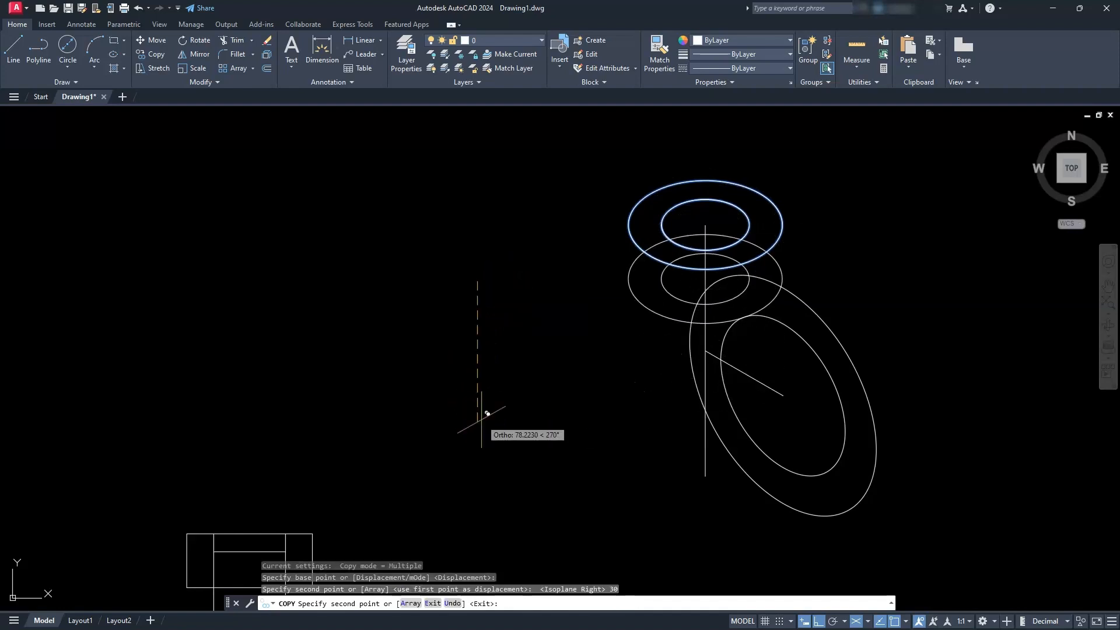
key("Escape")
key("Escape")
key("Escape")
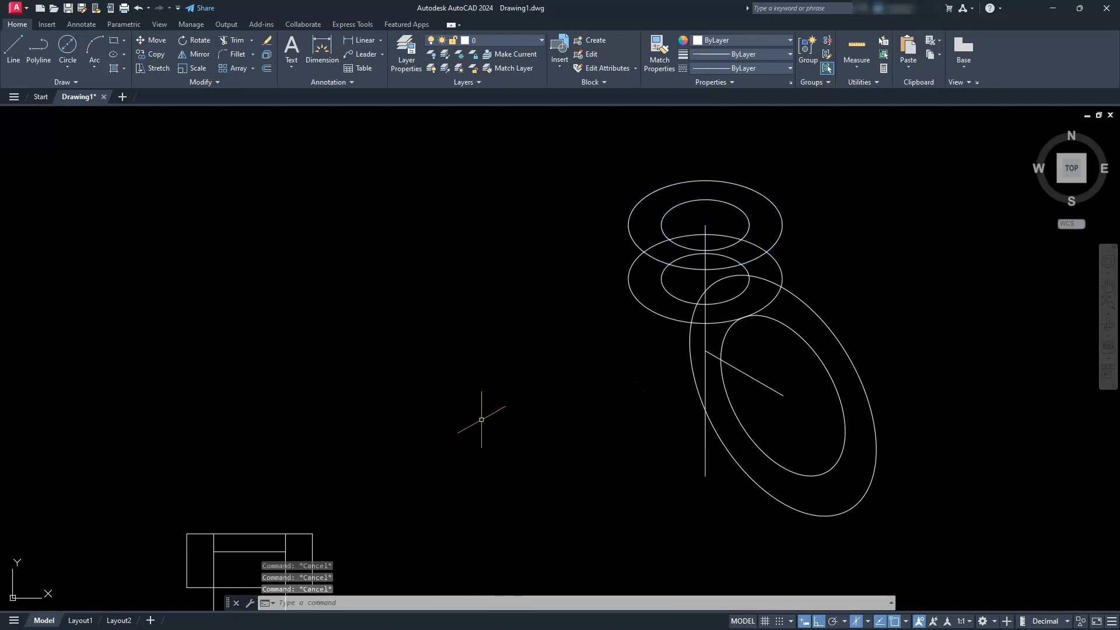
Step: Copy the four top-plane isocircles from the lower pair's centre to the lower end of the vertical line
left_click(671, 222)
left_click(612, 341)
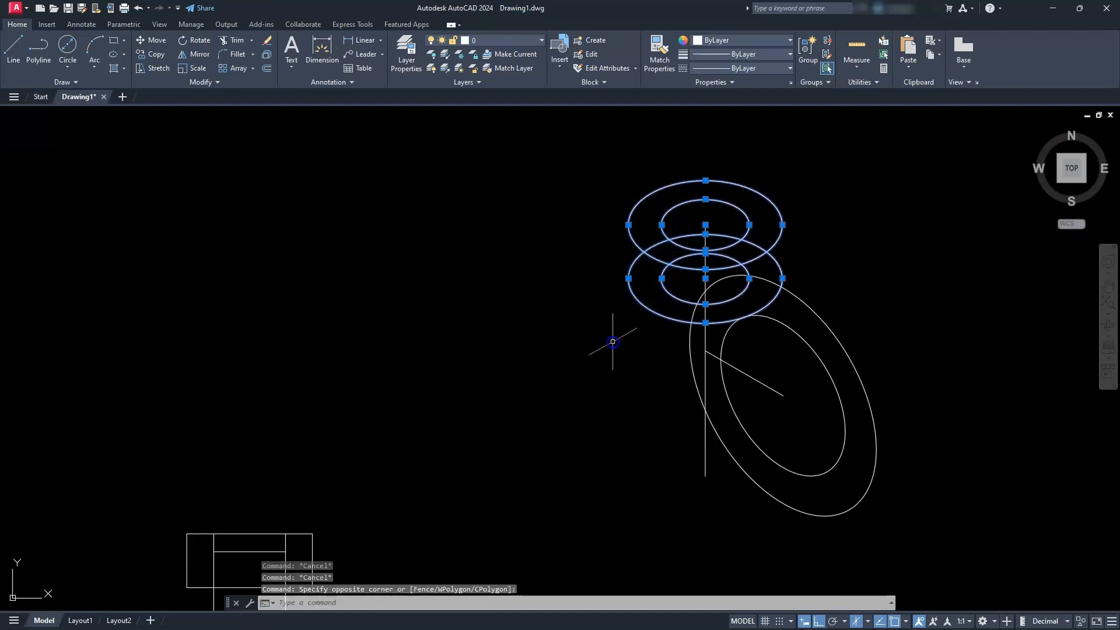
left_click(153, 54)
scroll(567, 302, "up", 5)
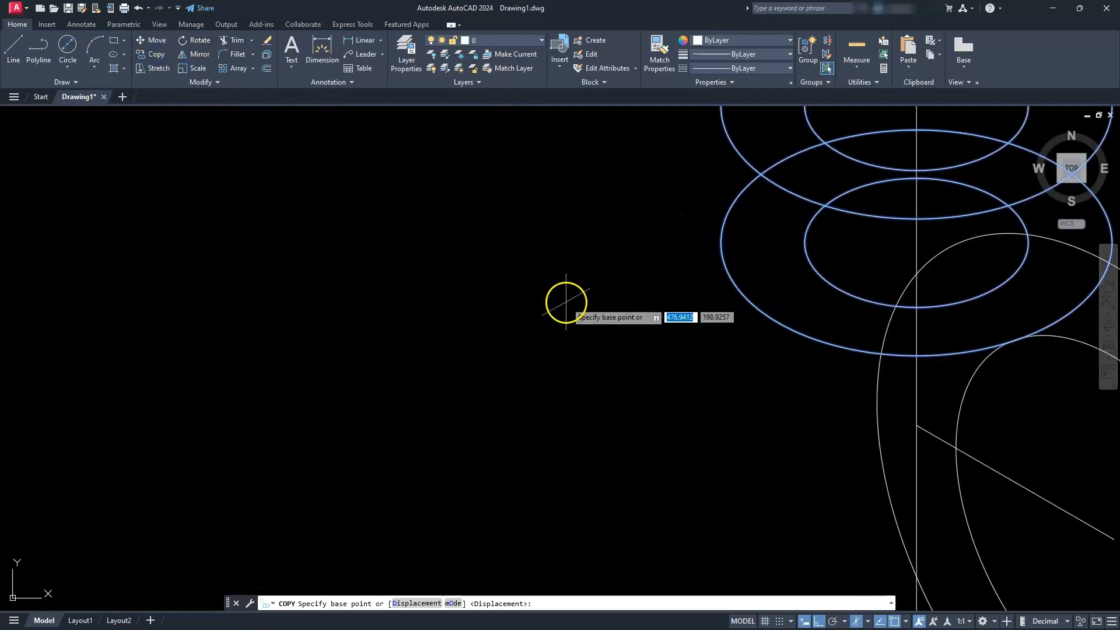
middle_click_drag(740, 311, 310, 412)
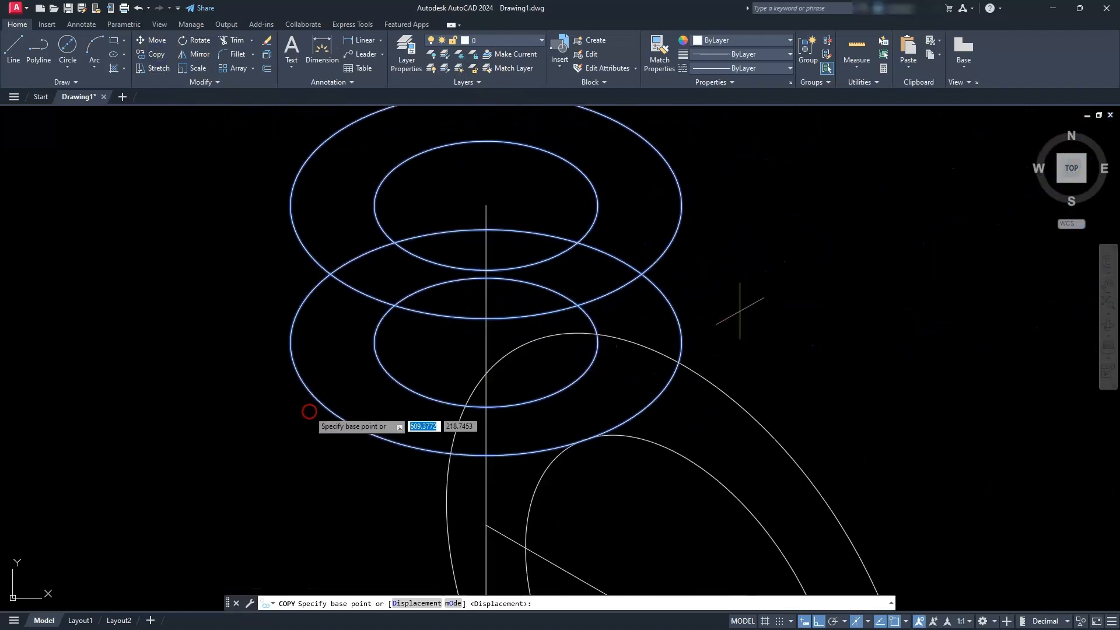
left_click(486, 341)
scroll(490, 356, "down", 7)
scroll(490, 402, "up", 7)
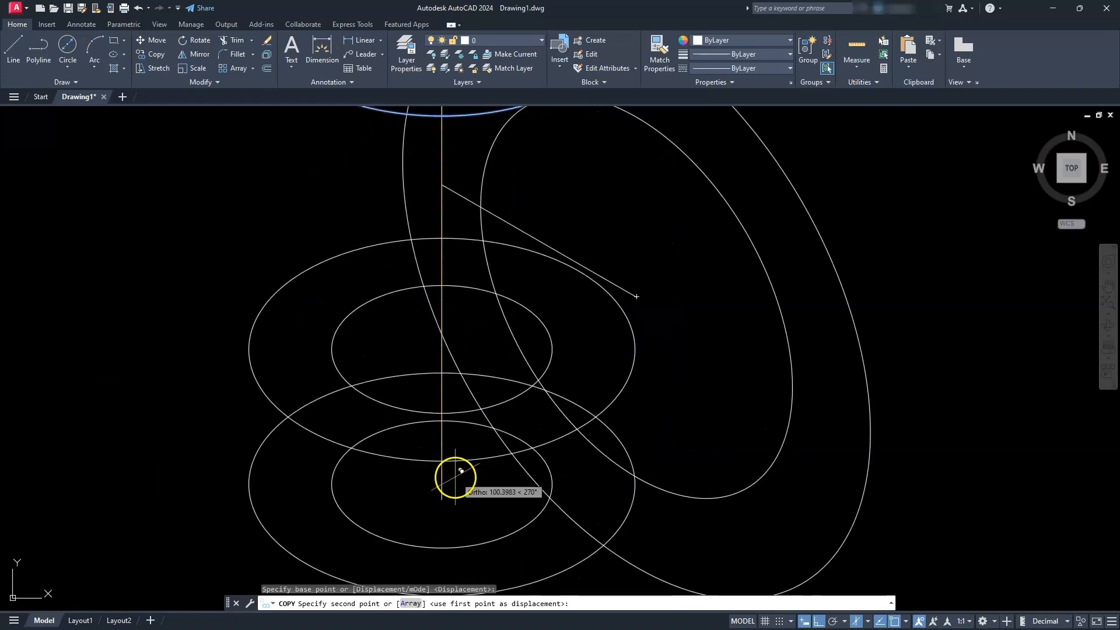
left_click(447, 495)
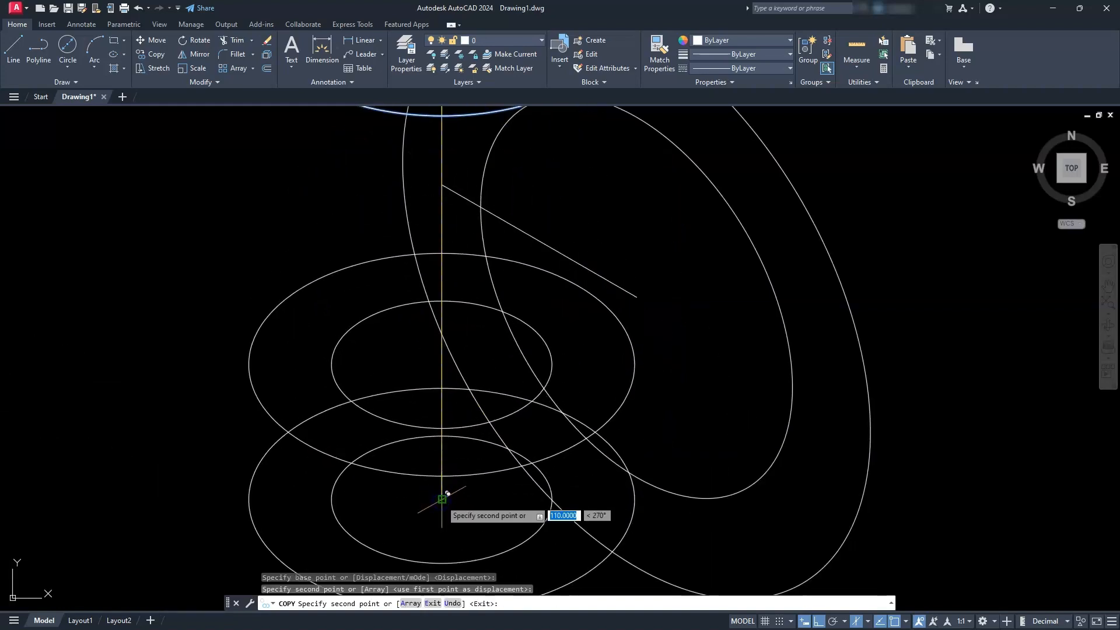
scroll(449, 490, "down", 3)
middle_click_drag(453, 482, 616, 373)
key("Escape")
key("Escape")
key("Escape")
Step: Delete the vertical construction line running through the stacked isocircles
middle_click_drag(615, 325, 723, 445)
scroll(723, 445, "down", 3)
scroll(731, 382, "up", 1)
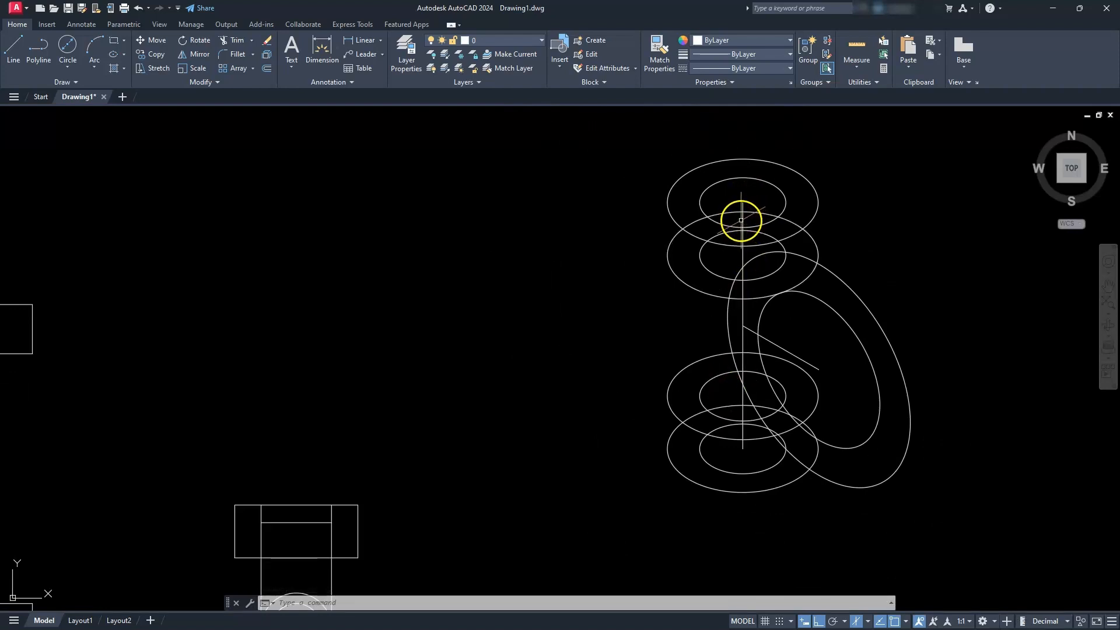
left_click(743, 220)
key("Delete")
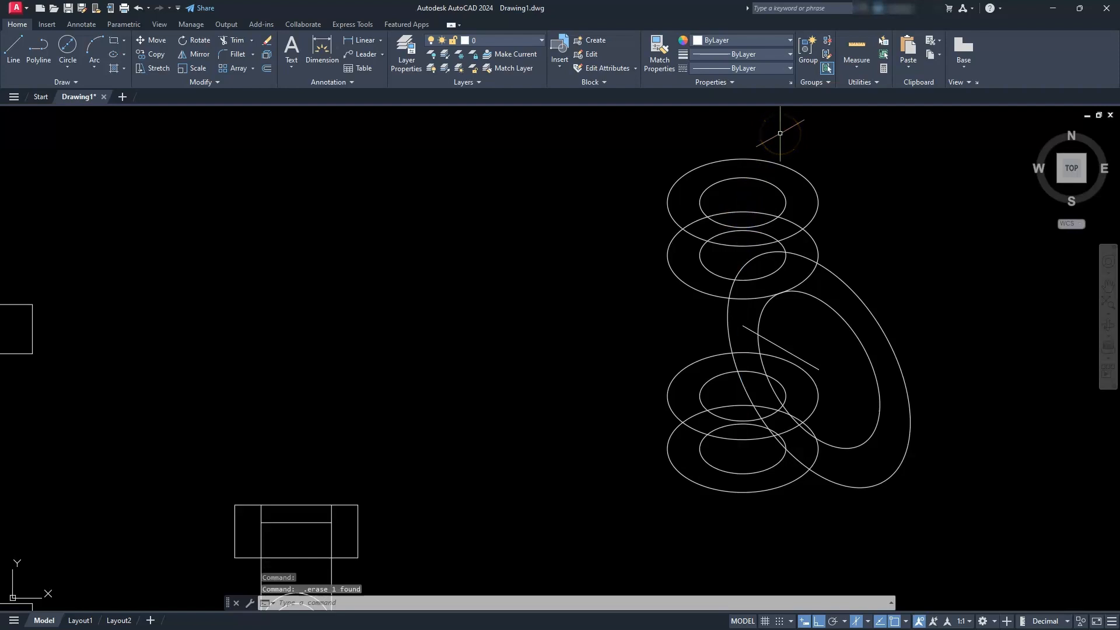
Step: Copy the short slanted centre line vertically upward at distances of 40 and 60 units
left_click(156, 52)
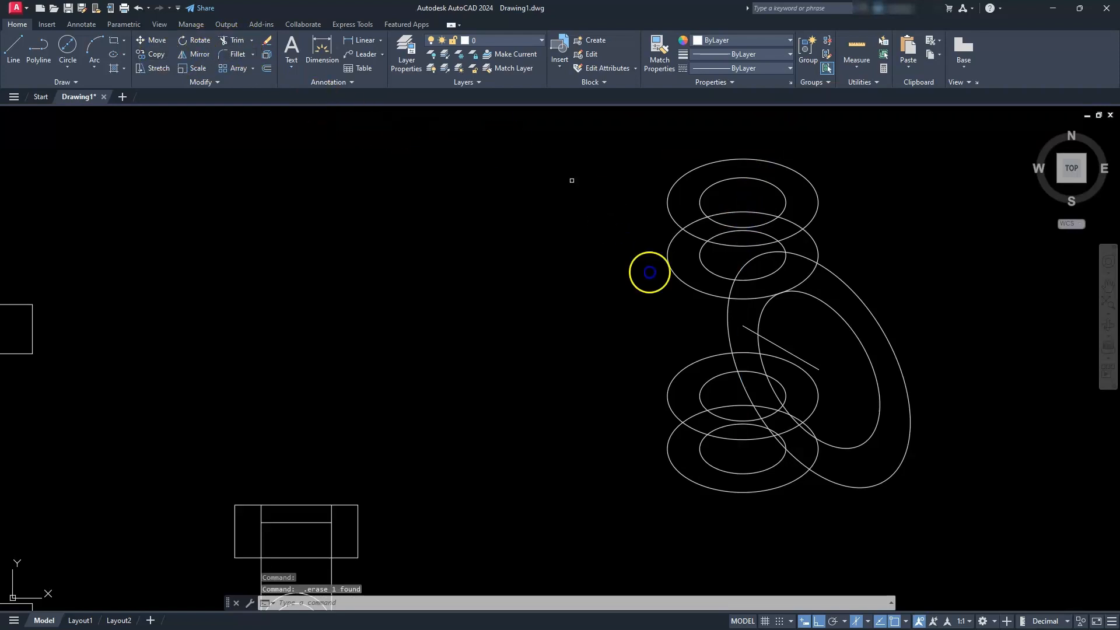
left_click(780, 347)
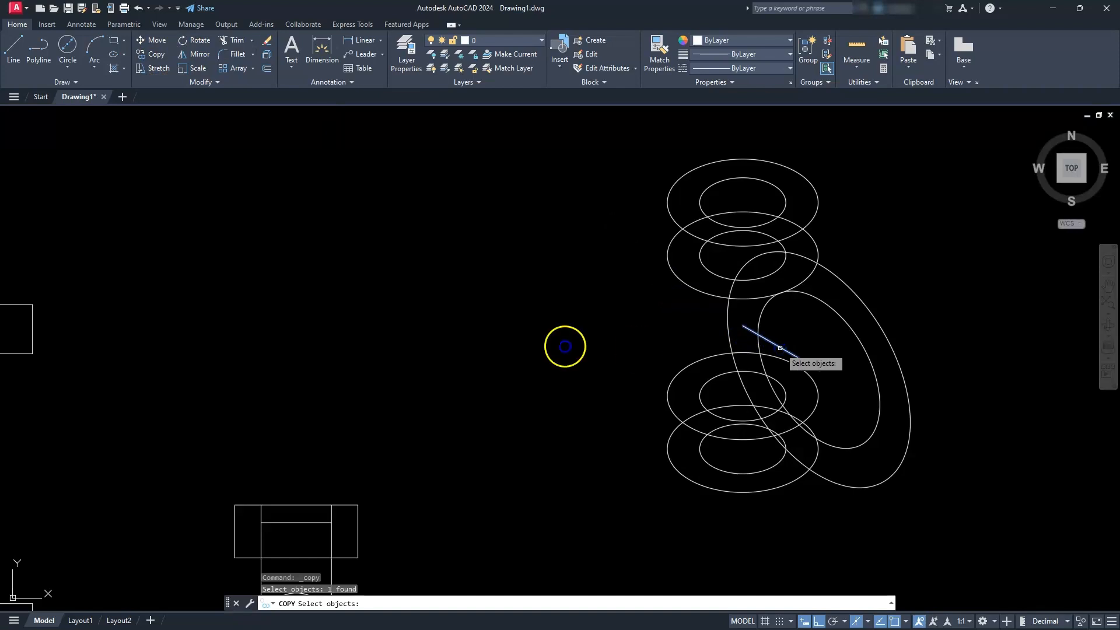
right_click(637, 349)
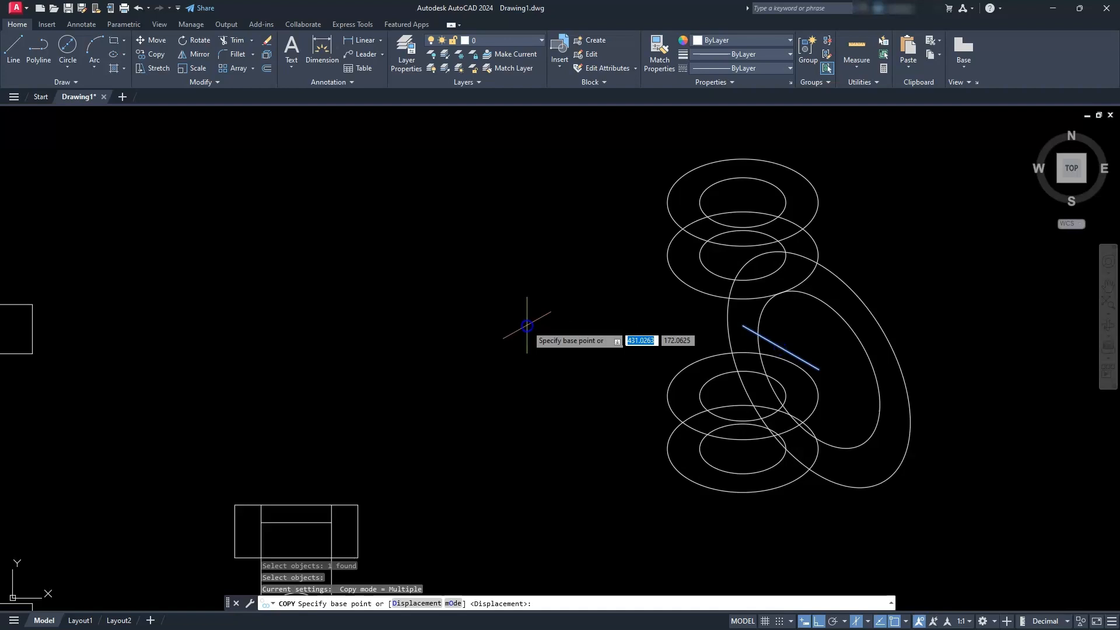
left_click(560, 333)
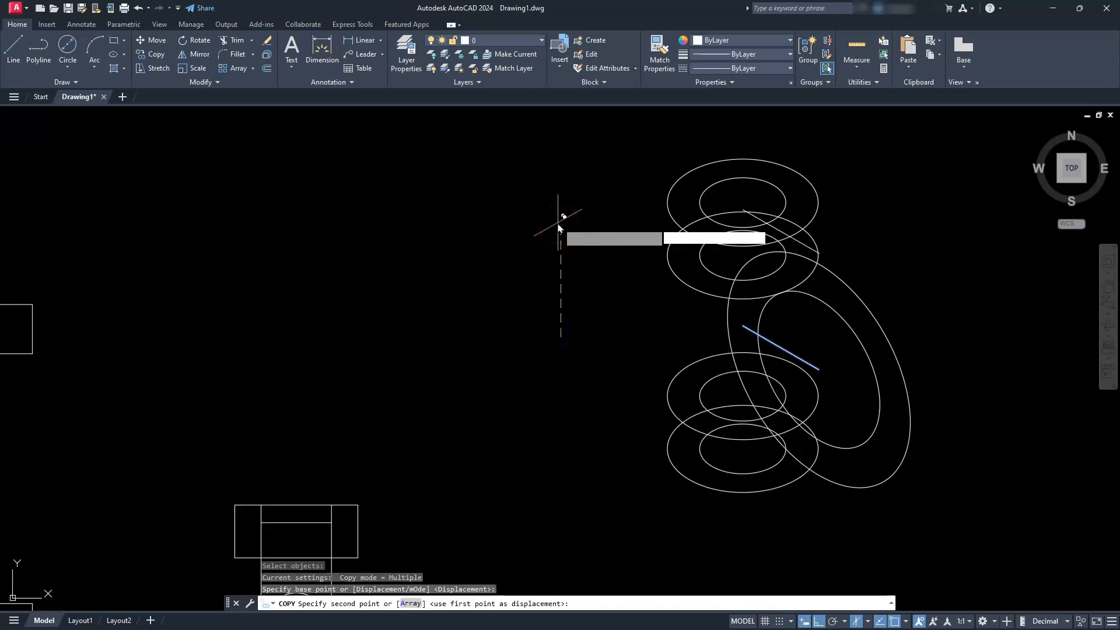
type("40")
key("Return")
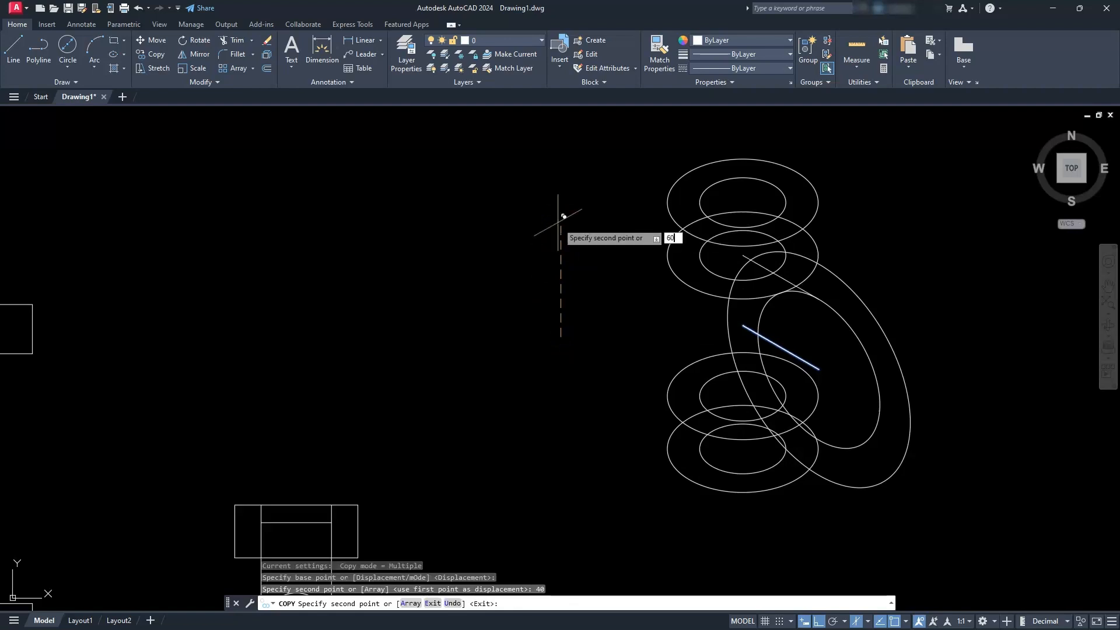
key("Return")
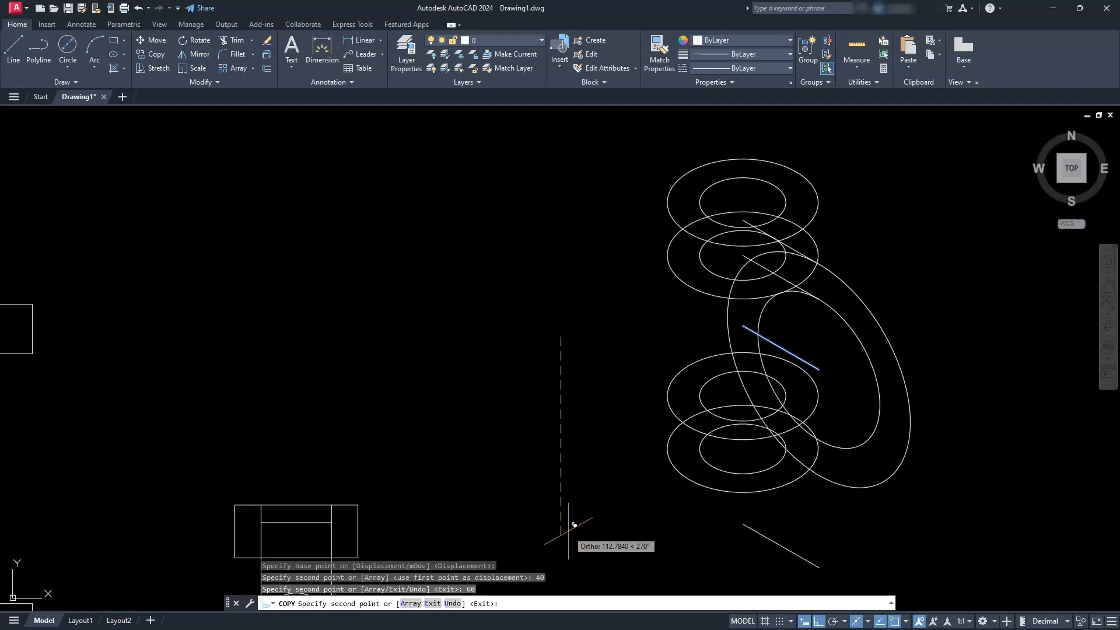
Step: Place two more copies of the slanted centre line vertically downward at 40 and 60 units
type("4")
type("40")
key("Return")
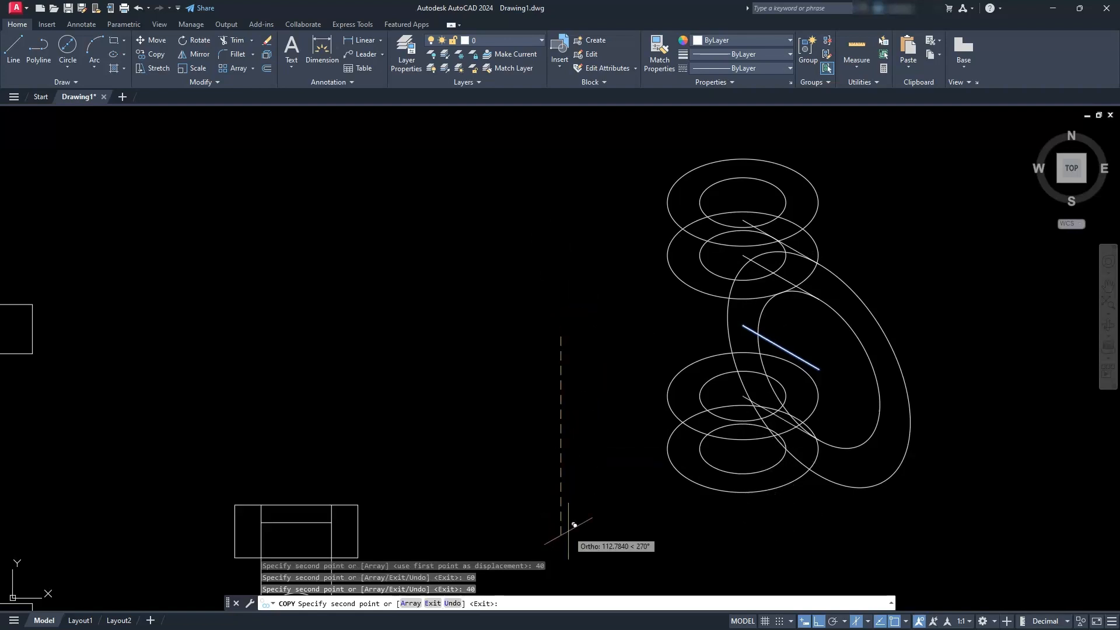
type("60")
key("Return")
key("Escape")
key("Escape")
key("Escape")
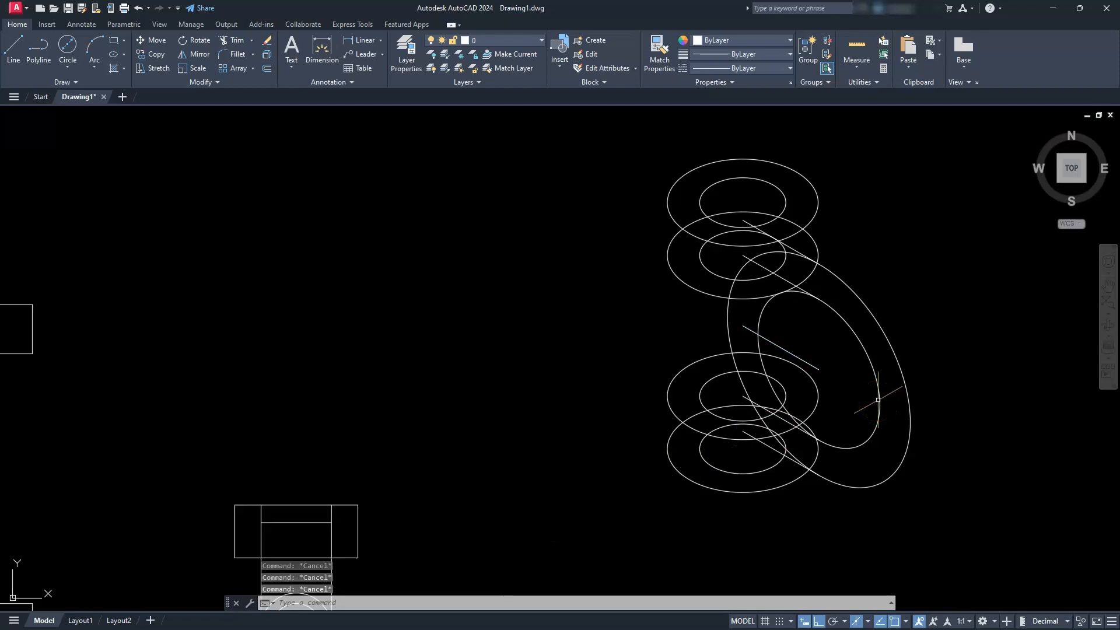
Step: Trim away the left portions of both right-plane isocircles, using the four copied slanted lines as cutting edges
scroll(743, 391, "up", 2)
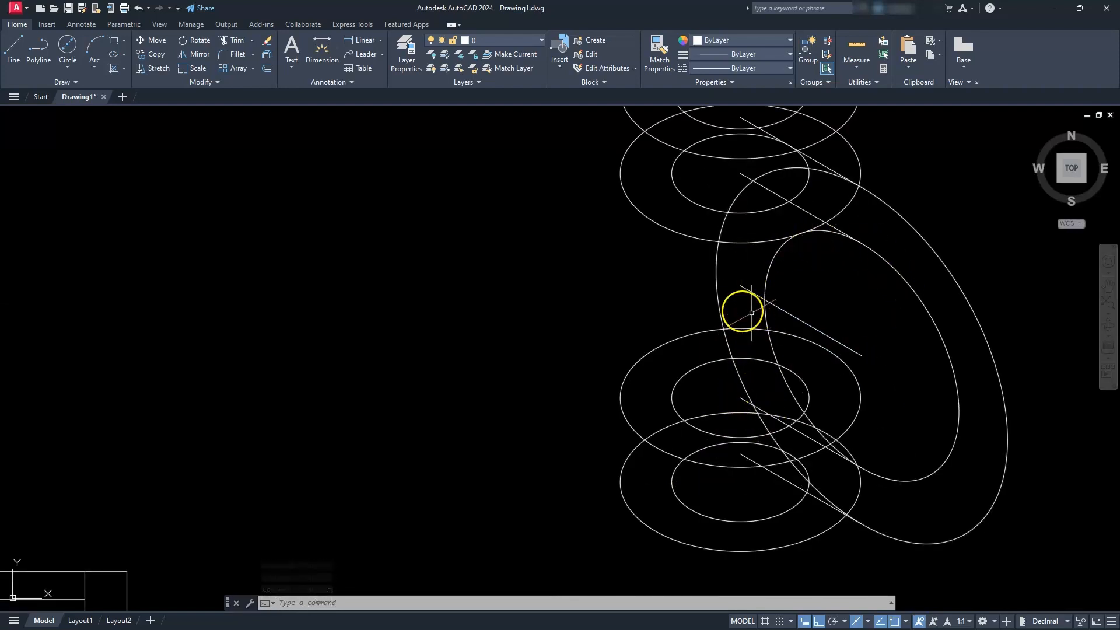
left_click(226, 41)
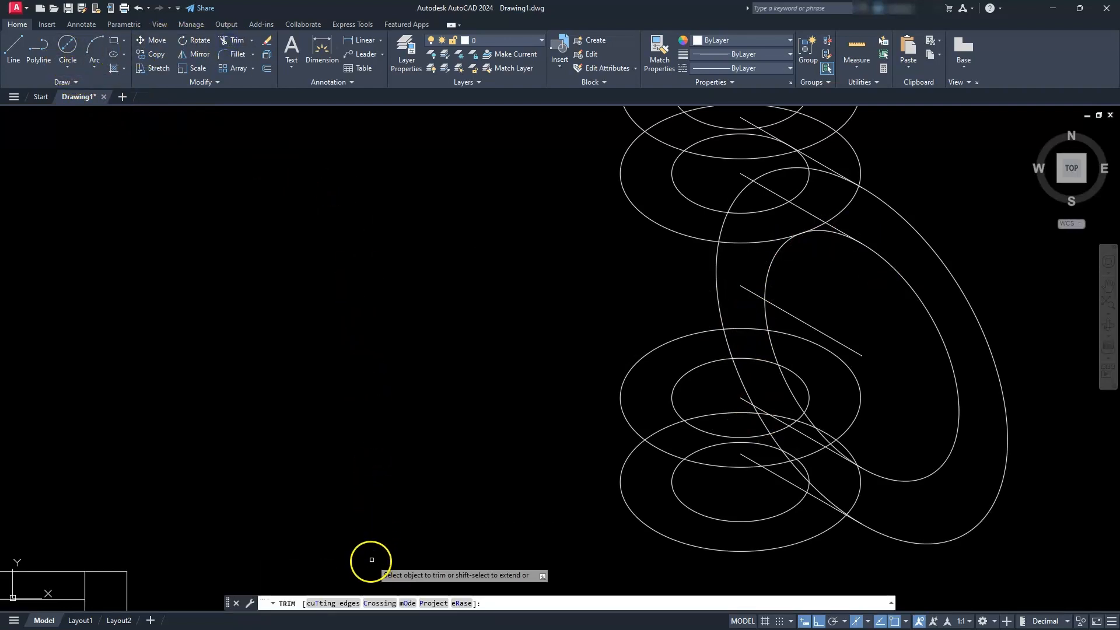
left_click(330, 603)
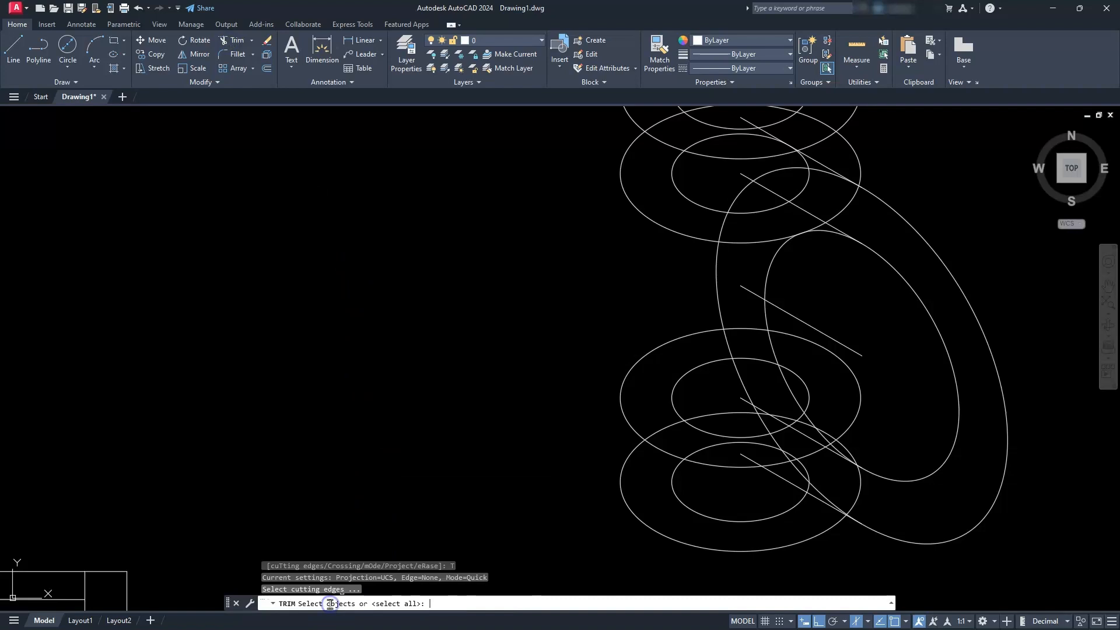
left_click(779, 478)
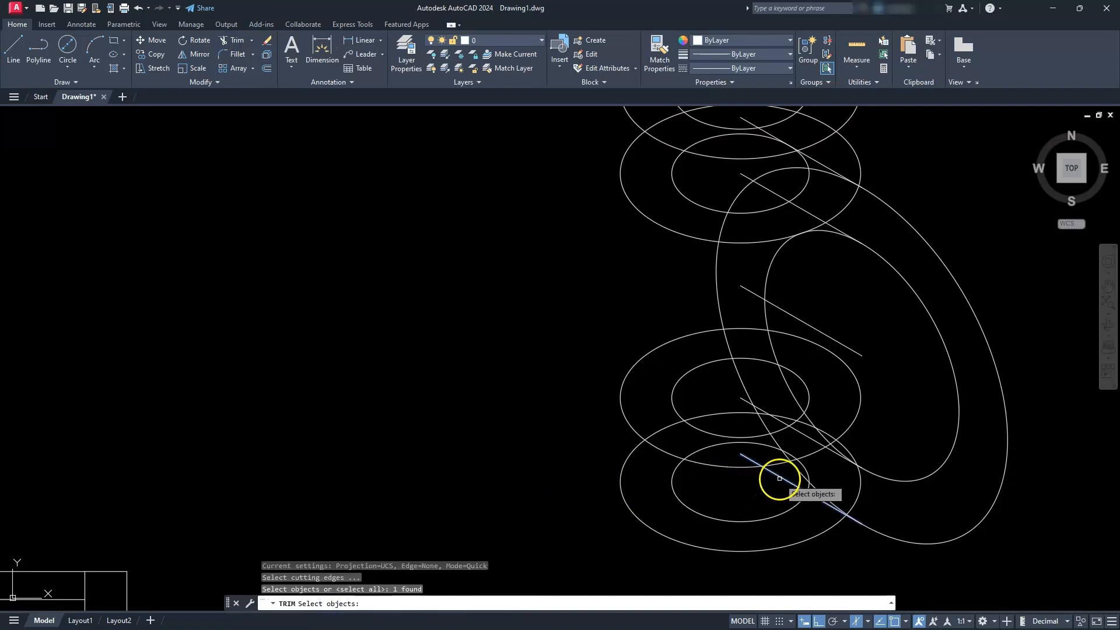
left_click(774, 416)
left_click(775, 193)
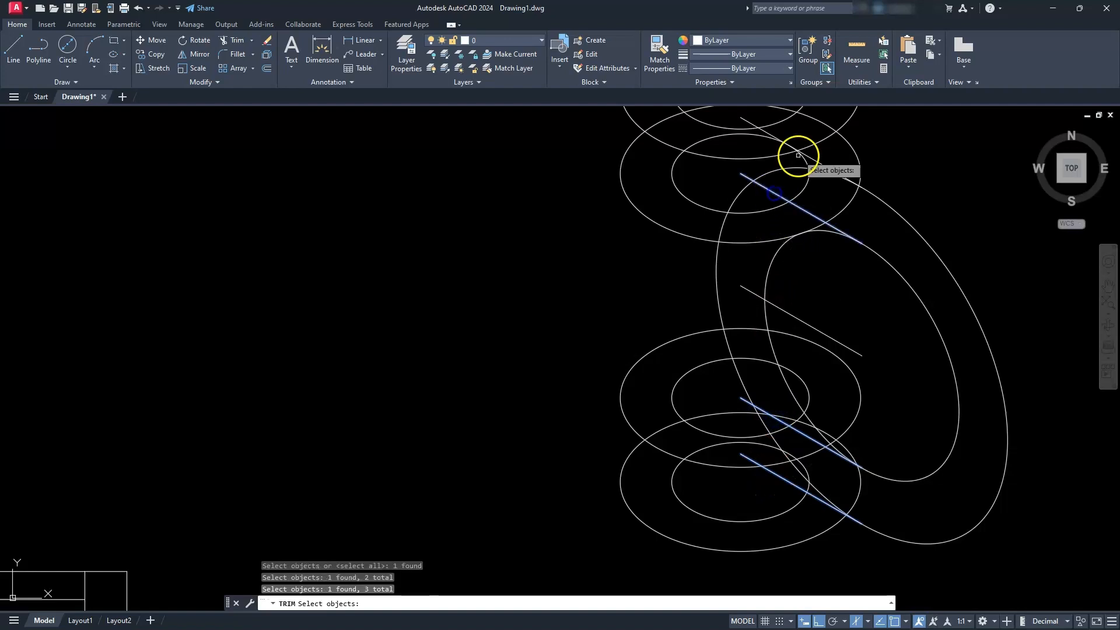
left_click(764, 129)
middle_click_drag(782, 213, 551, 237)
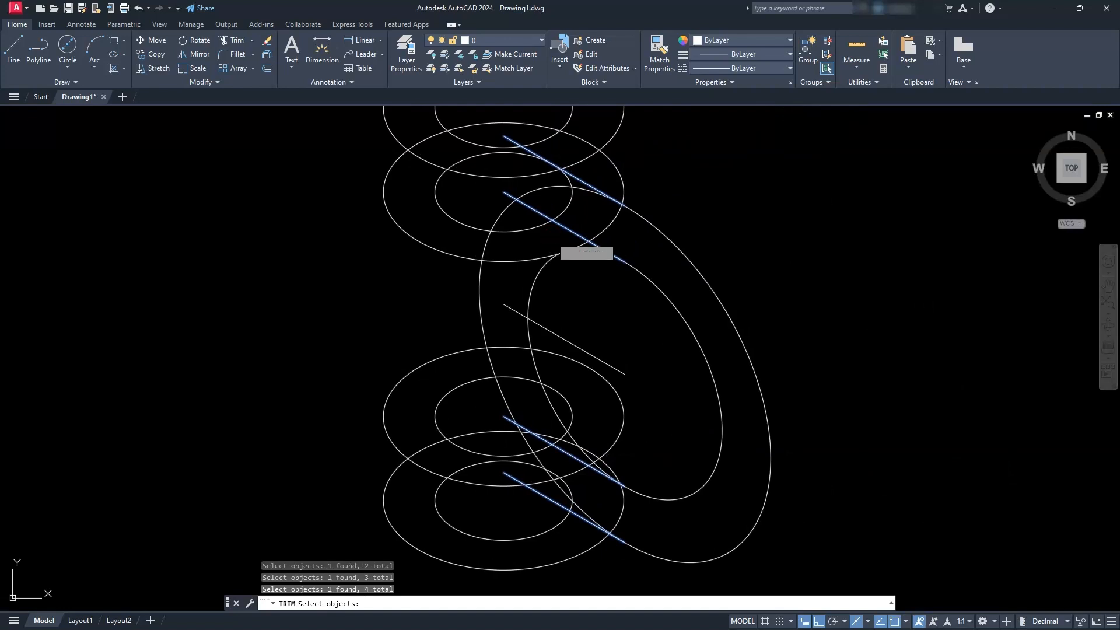
key("Return")
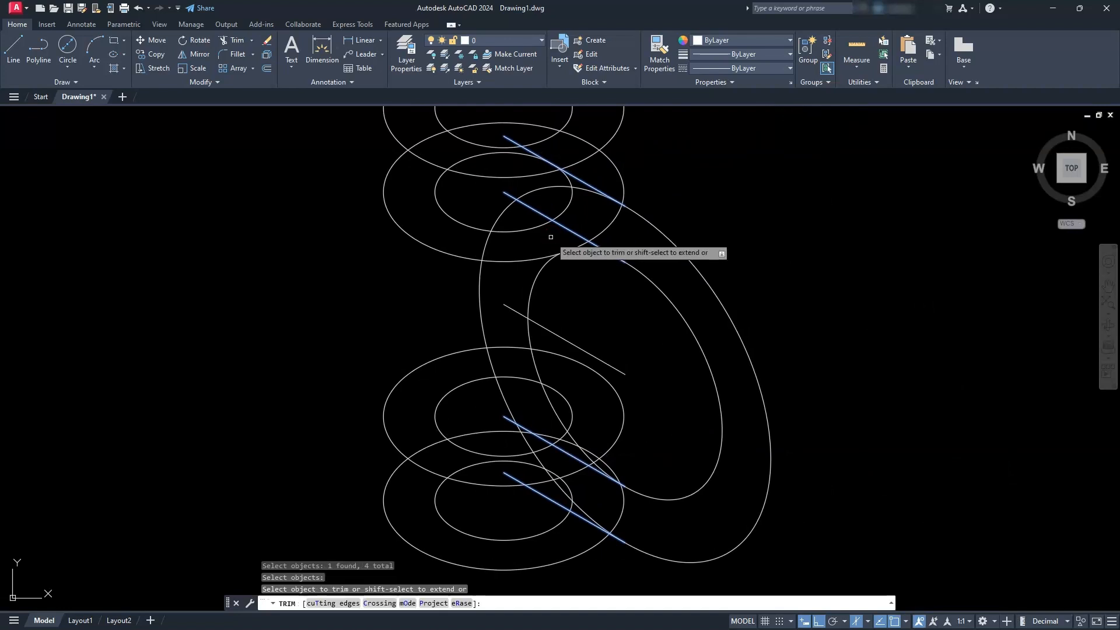
left_click(482, 273)
left_click(526, 298)
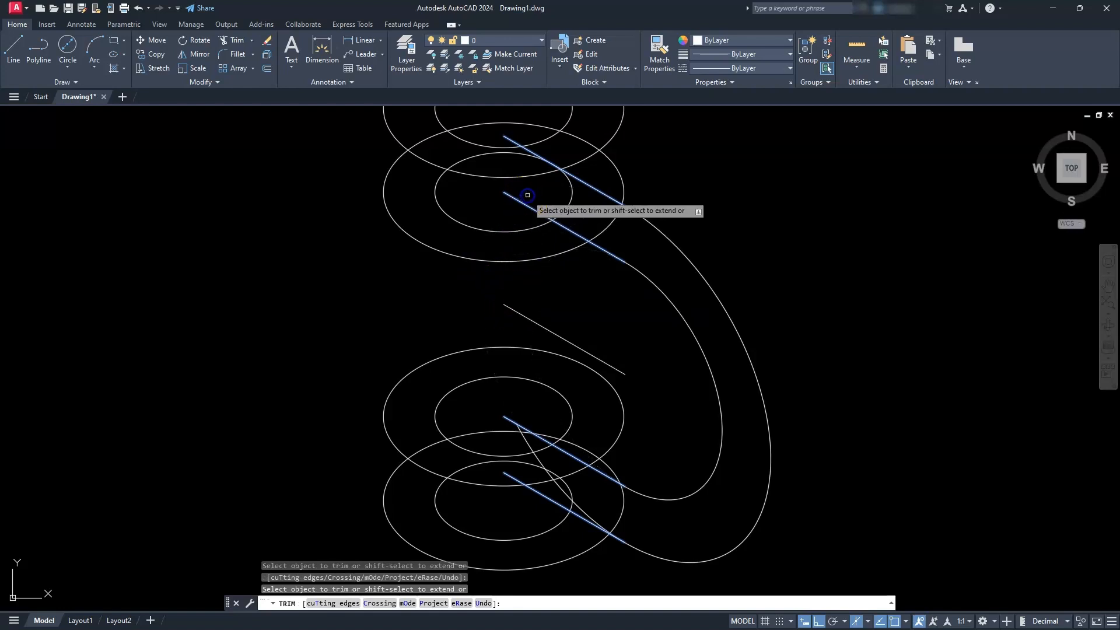
left_click(538, 461)
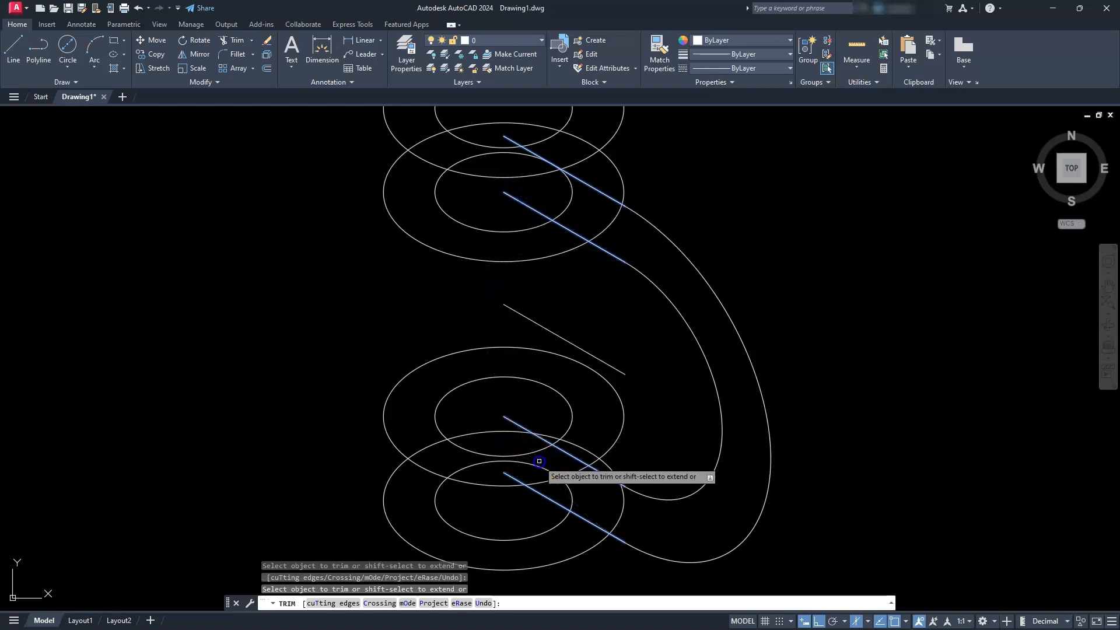
scroll(563, 296, "down", 2)
mouse_move(565, 297)
middle_mouse_down()
mouse_move(575, 309)
mouse_move(643, 311)
middle_mouse_up()
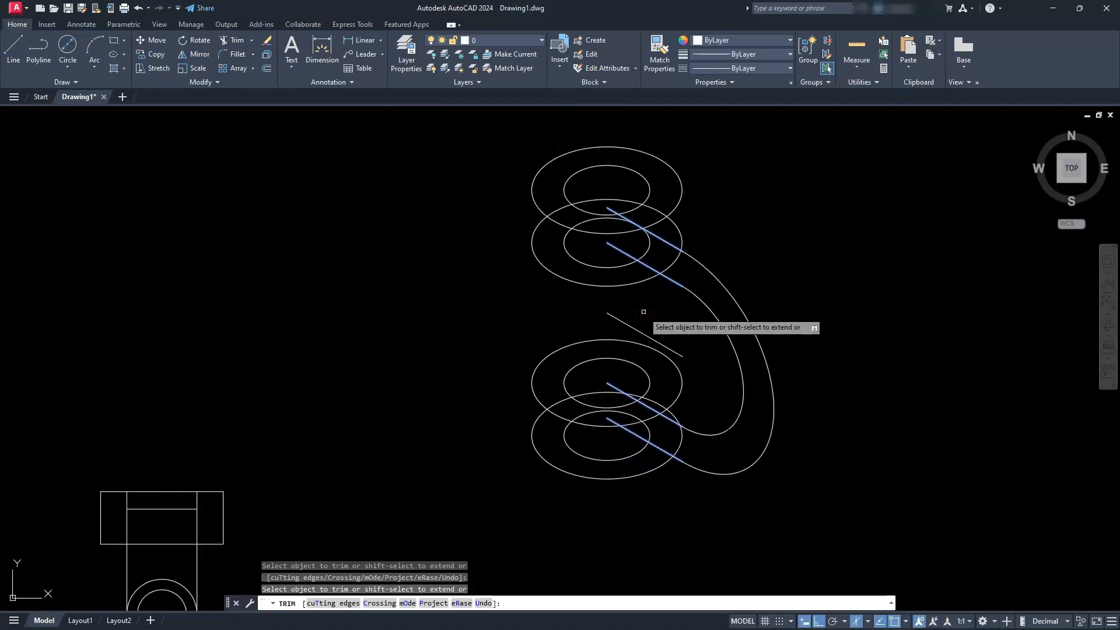
key("Escape")
key("Escape")
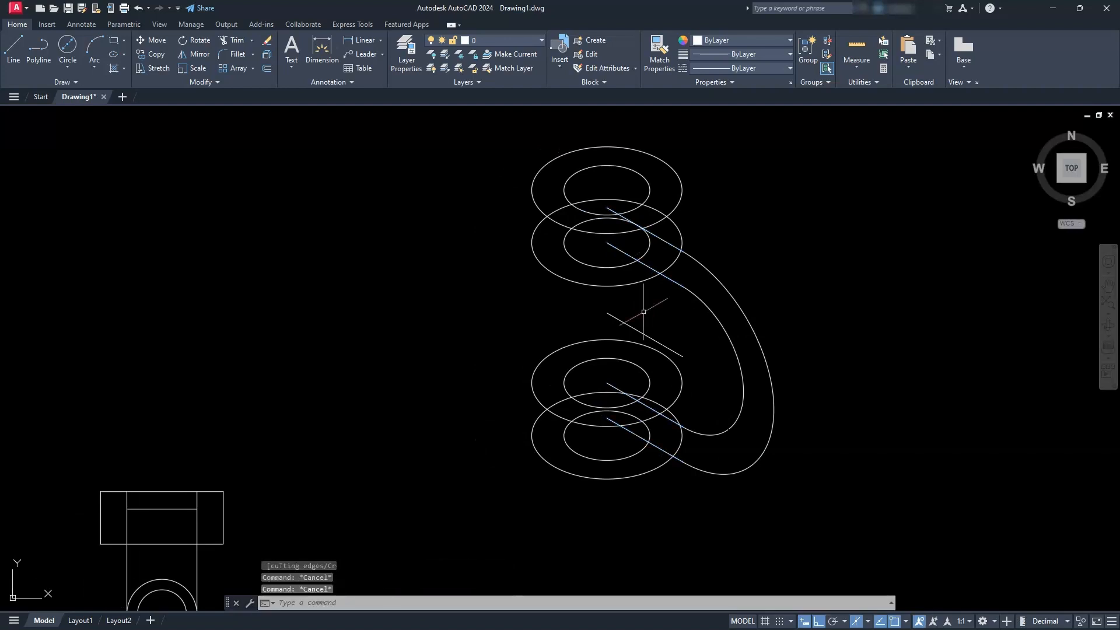
Step: Draw a vertical line joining the left quadrants of the lowest and topmost outer isocircles
scroll(642, 276, "up", 6)
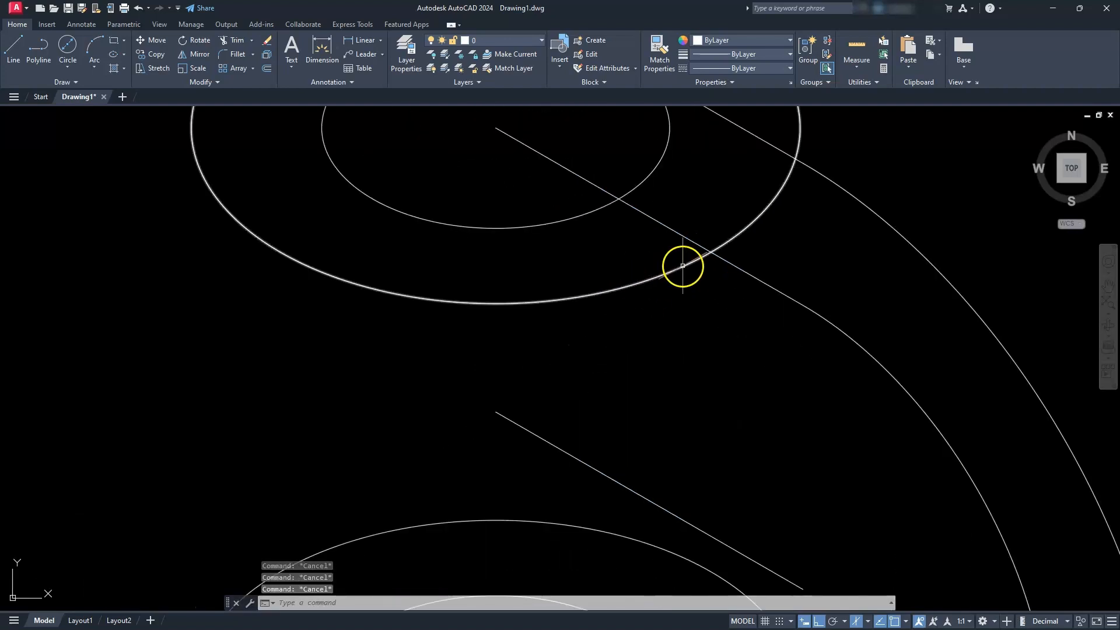
scroll(627, 241, "down", 4)
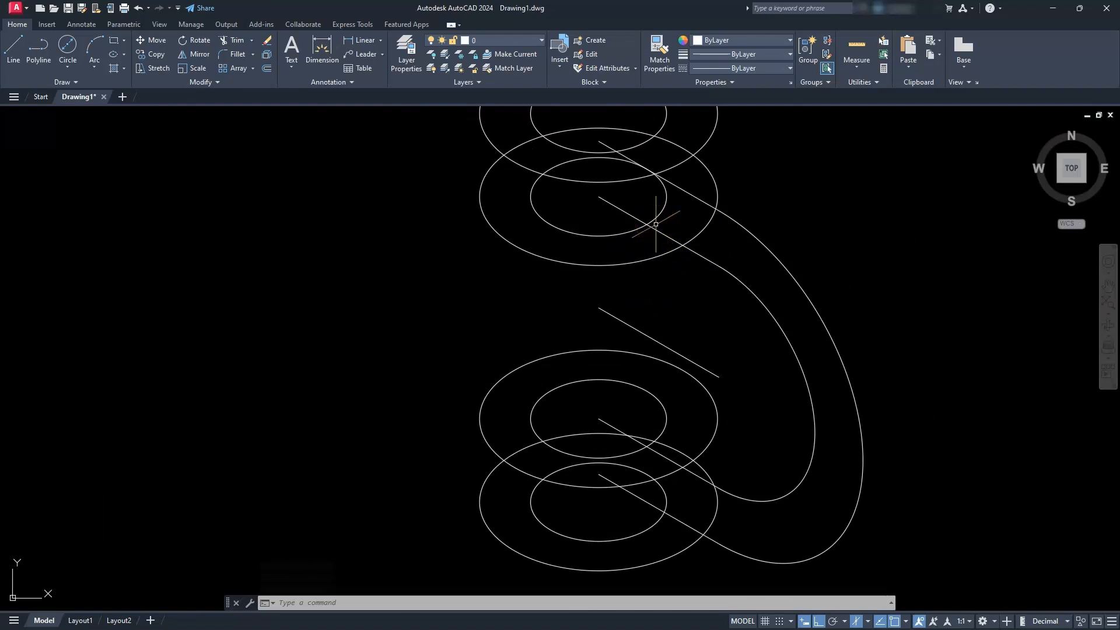
scroll(655, 224, "down", 2)
mouse_move(592, 250)
middle_mouse_down()
mouse_move(634, 317)
mouse_move(659, 280)
middle_mouse_up()
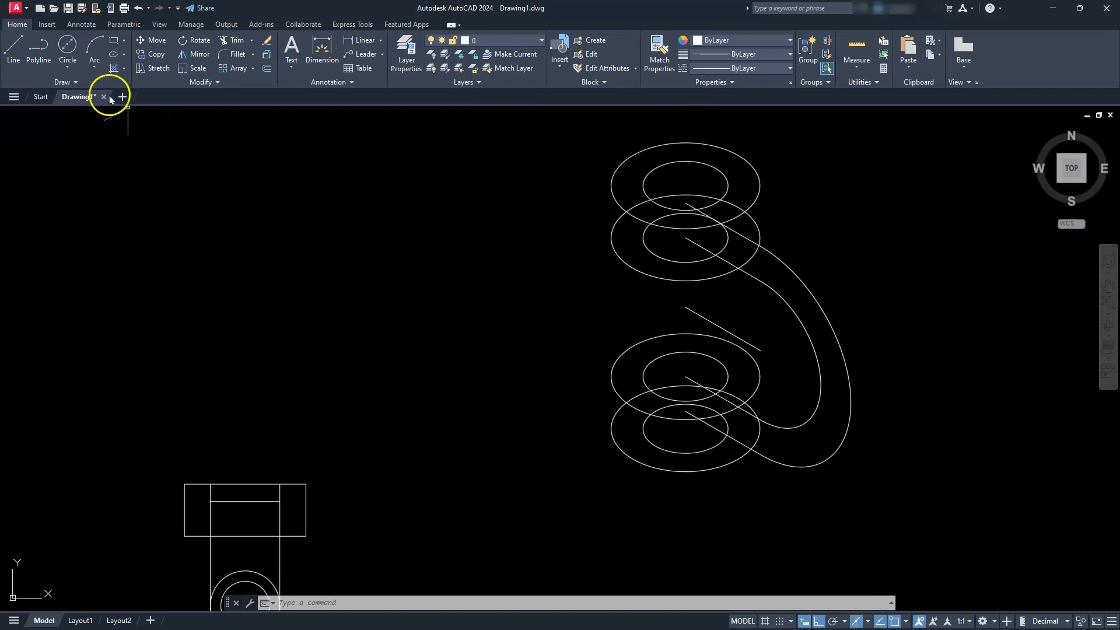
left_click(15, 49)
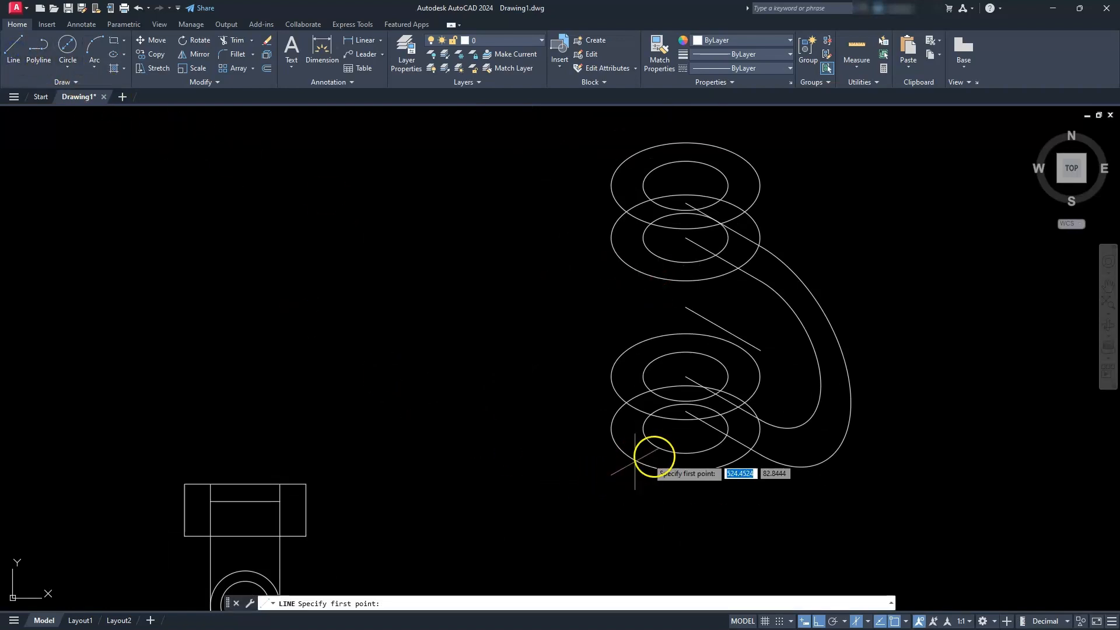
left_click(611, 428)
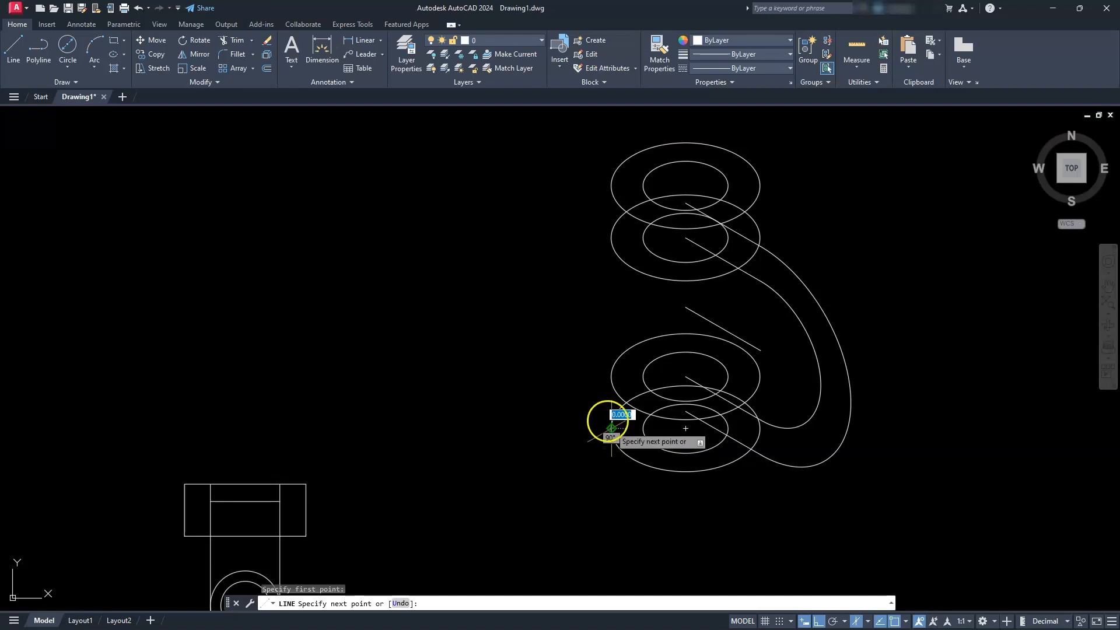
left_click(611, 185)
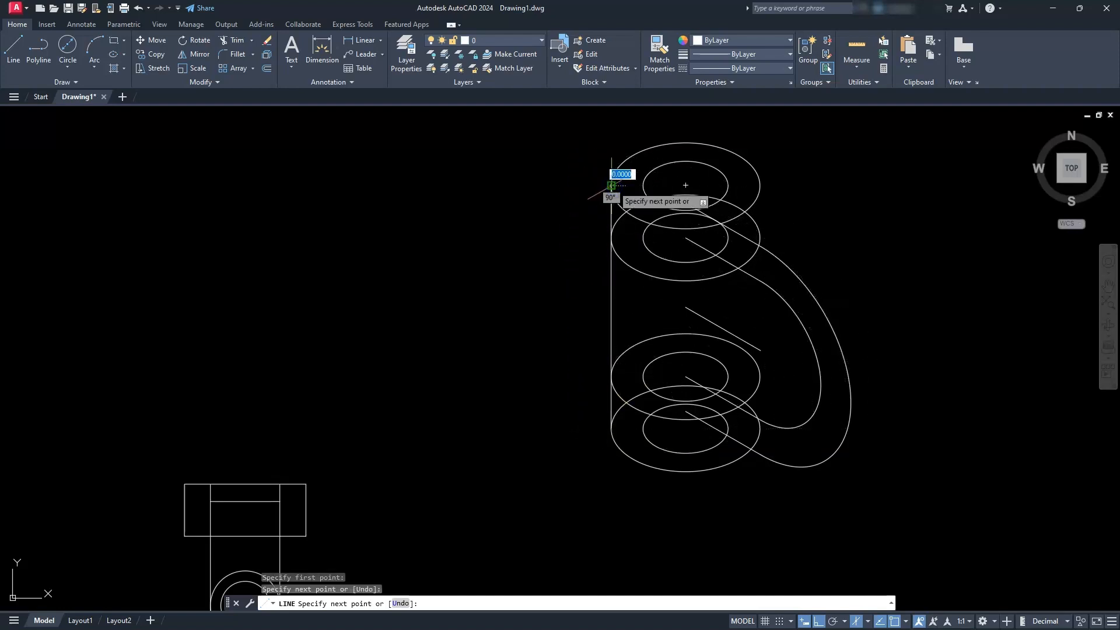
key("Escape")
key("Escape")
key("Escape")
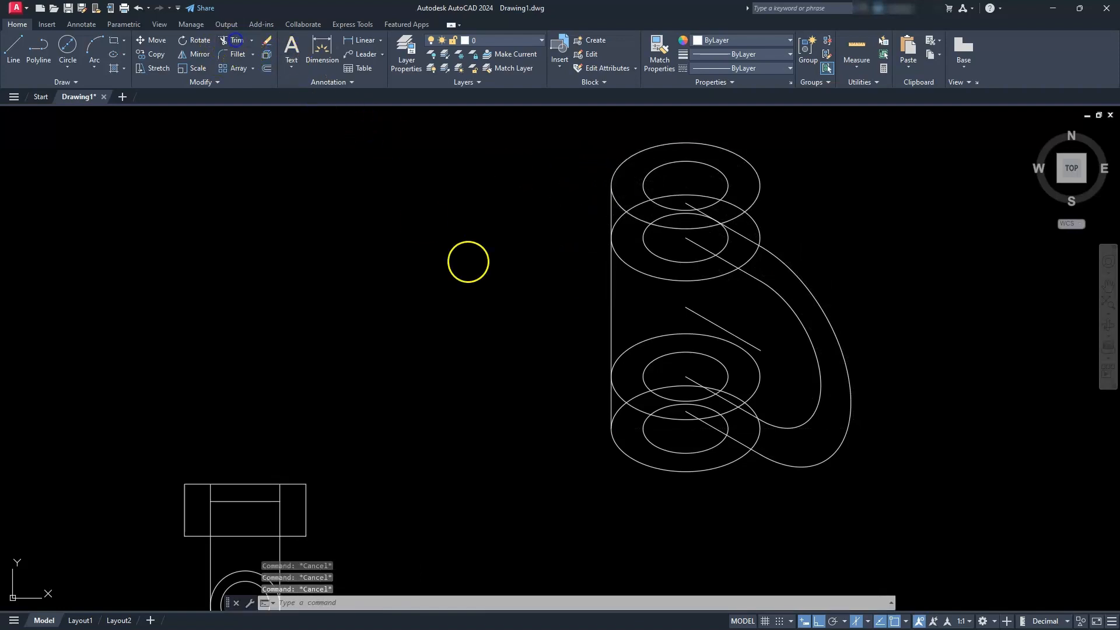
Step: Trim the vertical line between the two cylinders and the hidden rear arc of the upper cylinder's bottom outer isocircle
left_click(610, 314)
scroll(613, 198, "up", 2)
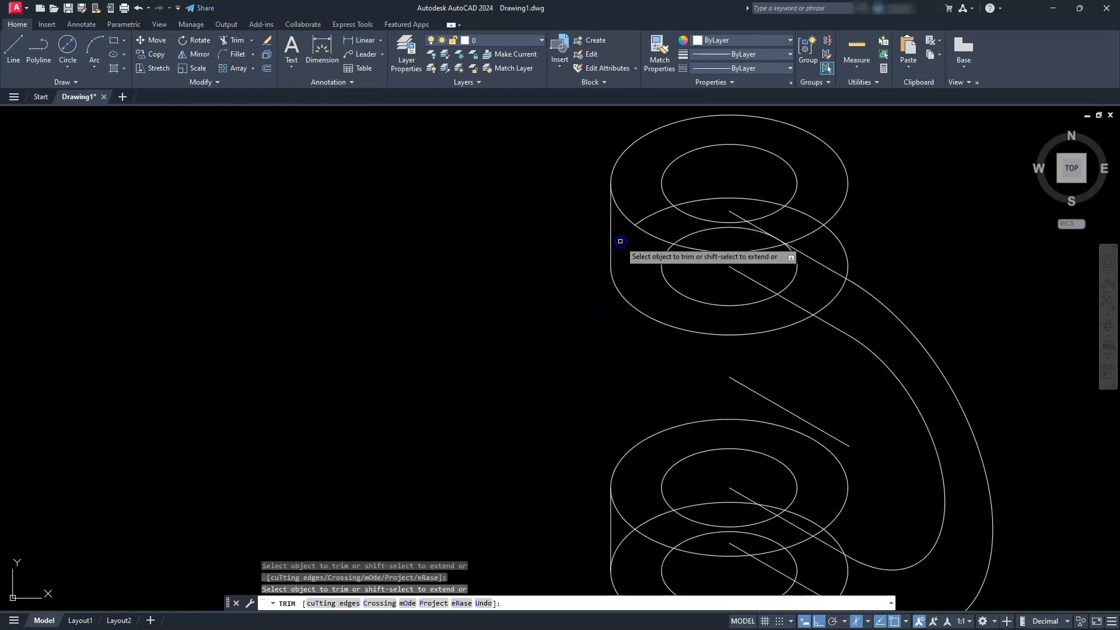
left_click(650, 215)
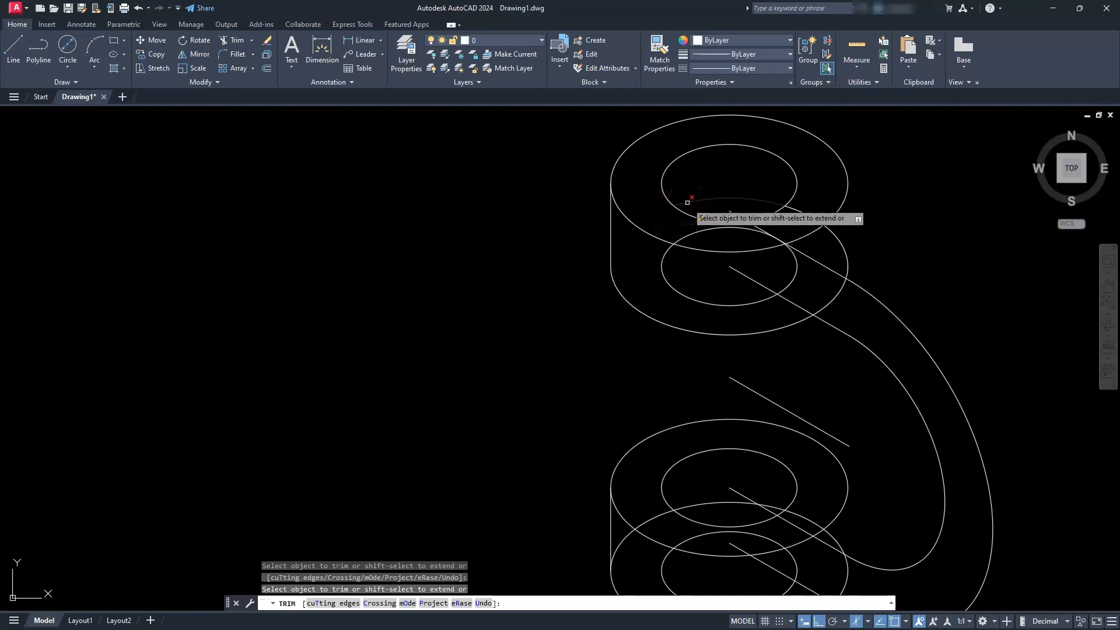
mouse_move(687, 203)
left_mouse_down()
mouse_move(778, 233)
mouse_move(778, 220)
mouse_move(801, 210)
left_mouse_up()
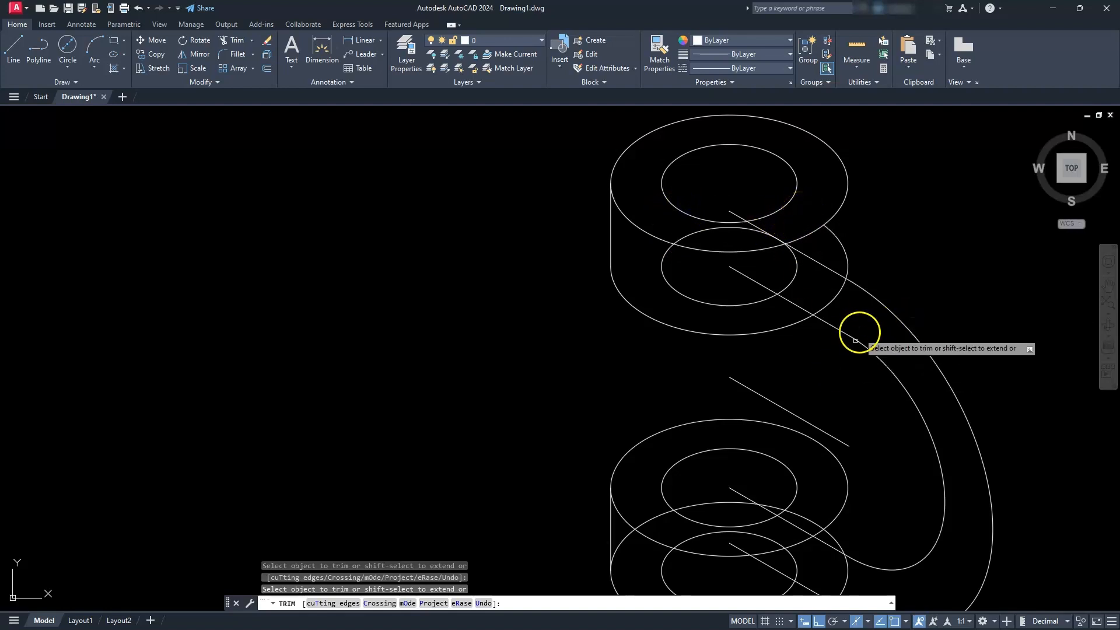
Step: Trim the hidden rear arc of the lower cylinder's bottom outer isocircle where it passes behind the top face
middle_click_drag(705, 581, 683, 378)
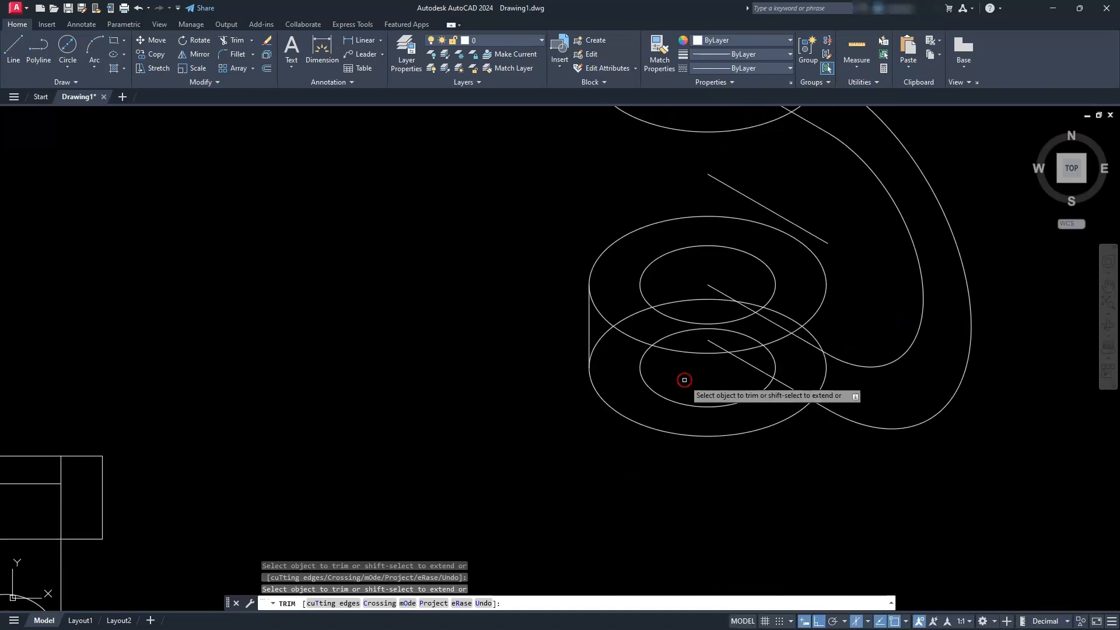
left_click(601, 372)
left_click(601, 344)
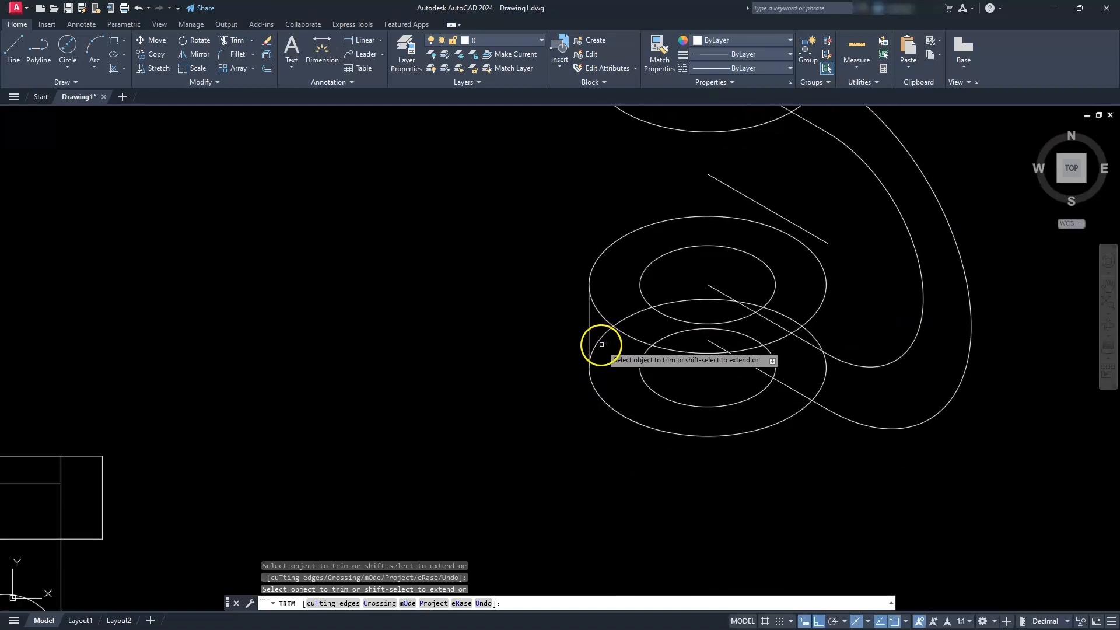
left_click(620, 318)
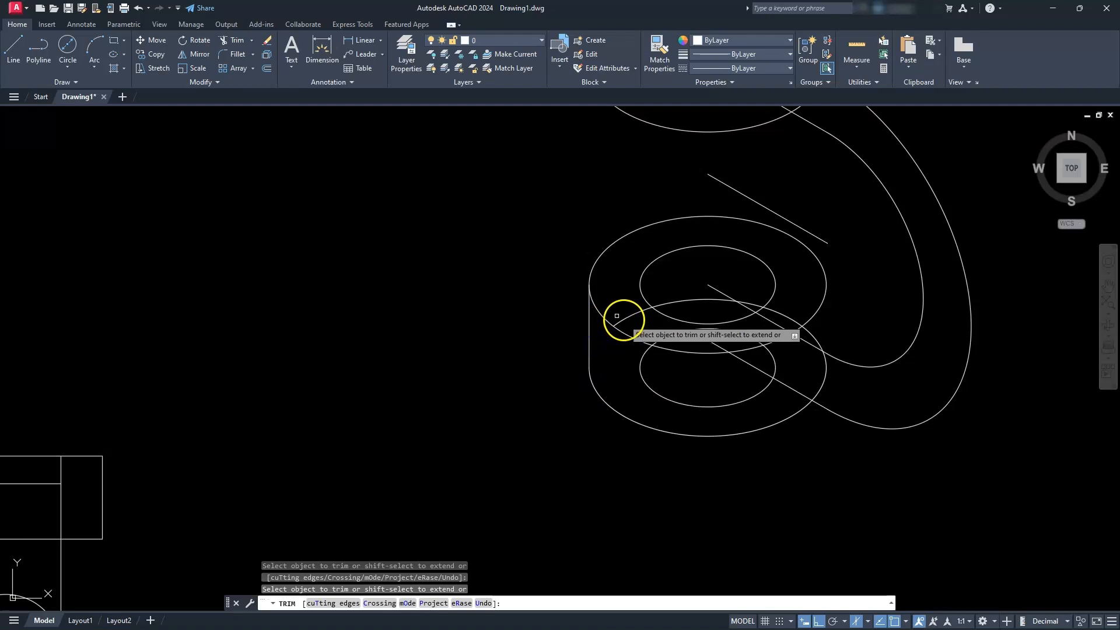
left_click(749, 302)
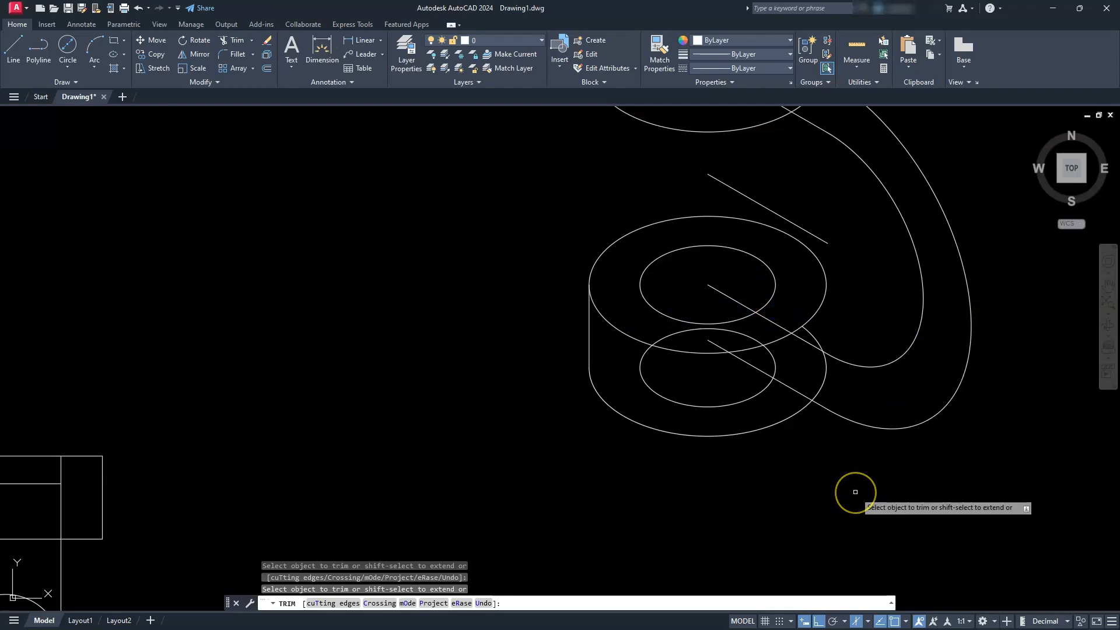
key("Escape")
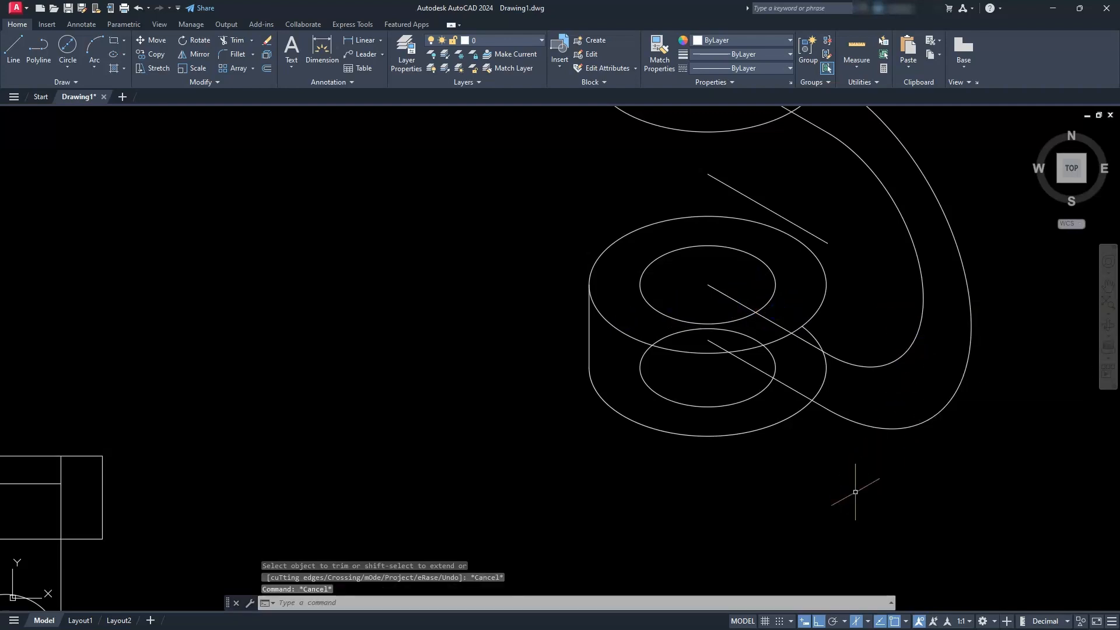
Step: Erase the bottom inner isocircle of both the lower and the upper cylinder
scroll(800, 418, "down", 4)
middle_click_drag(764, 394, 745, 438)
scroll(745, 438, "up", 2)
left_click(744, 489)
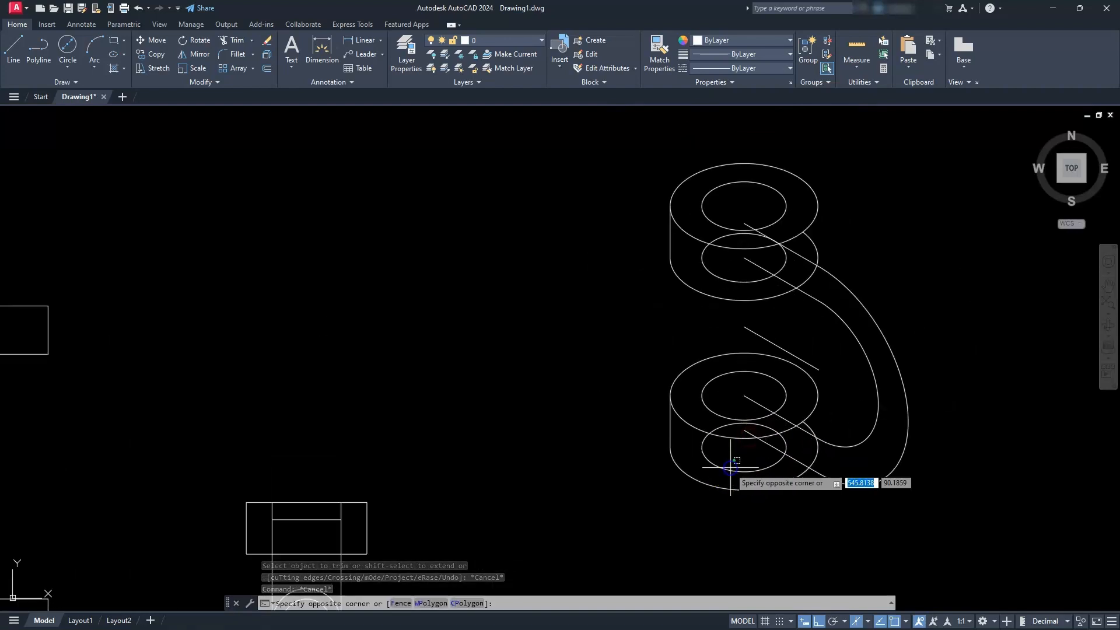
left_click(709, 455)
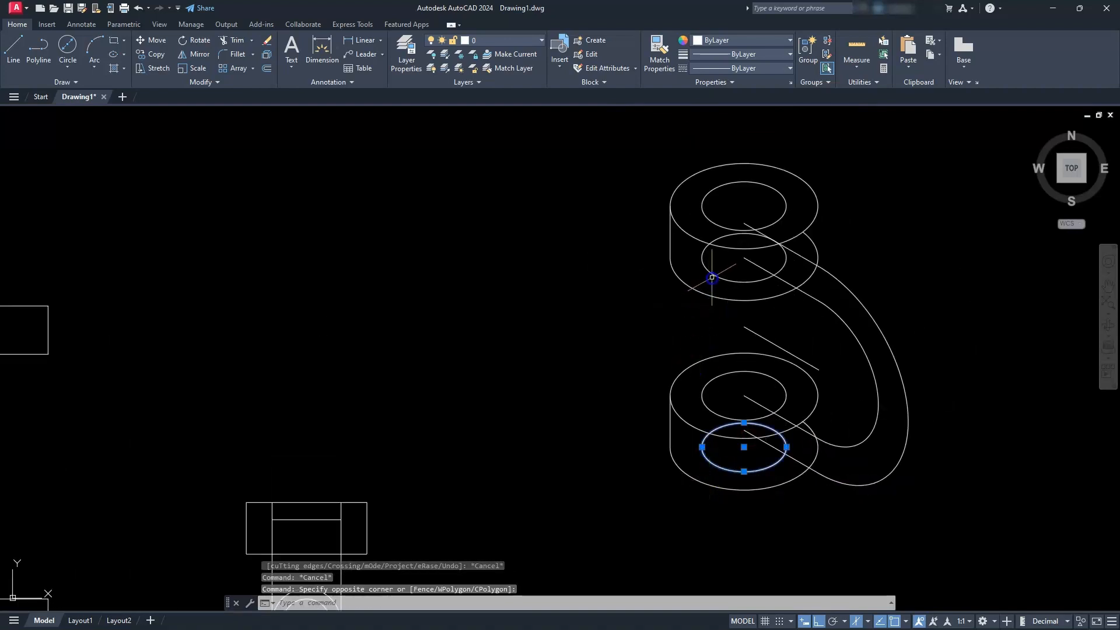
left_click(711, 272)
key("Delete")
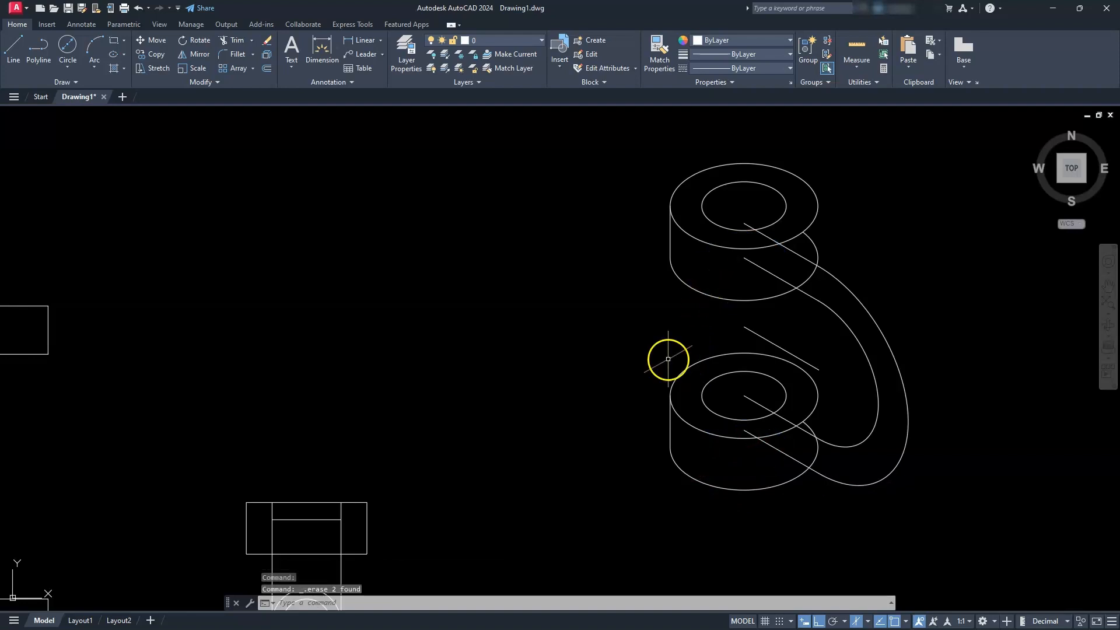
key("Escape")
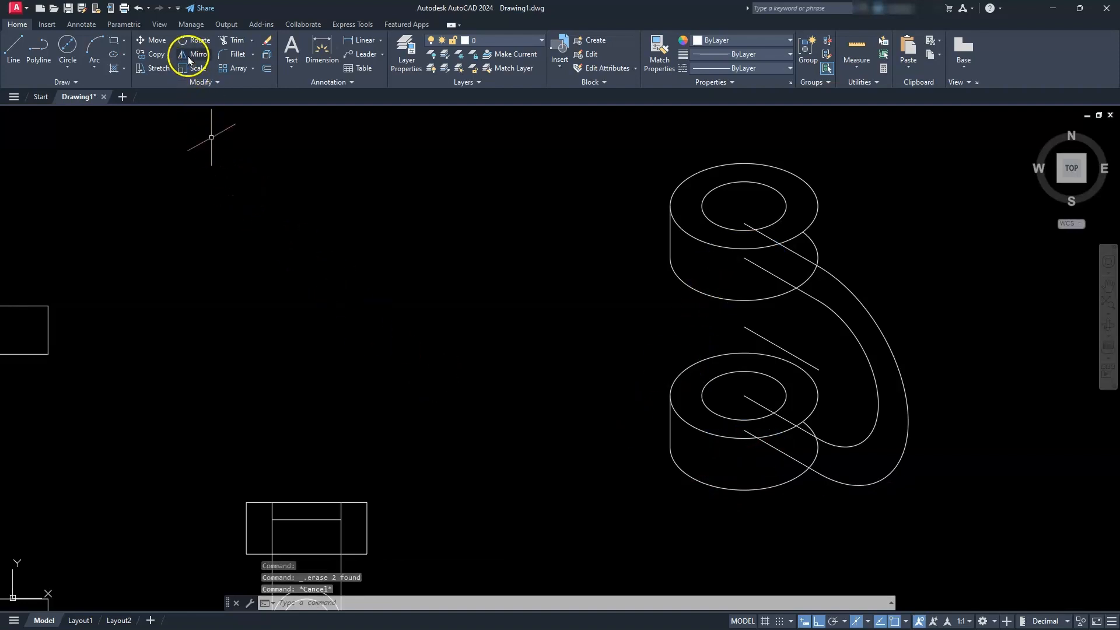
Step: Copy the two curved arm arcs and their four slanted lines 20 units in both directions along the 30° isometric axis
left_click(154, 53)
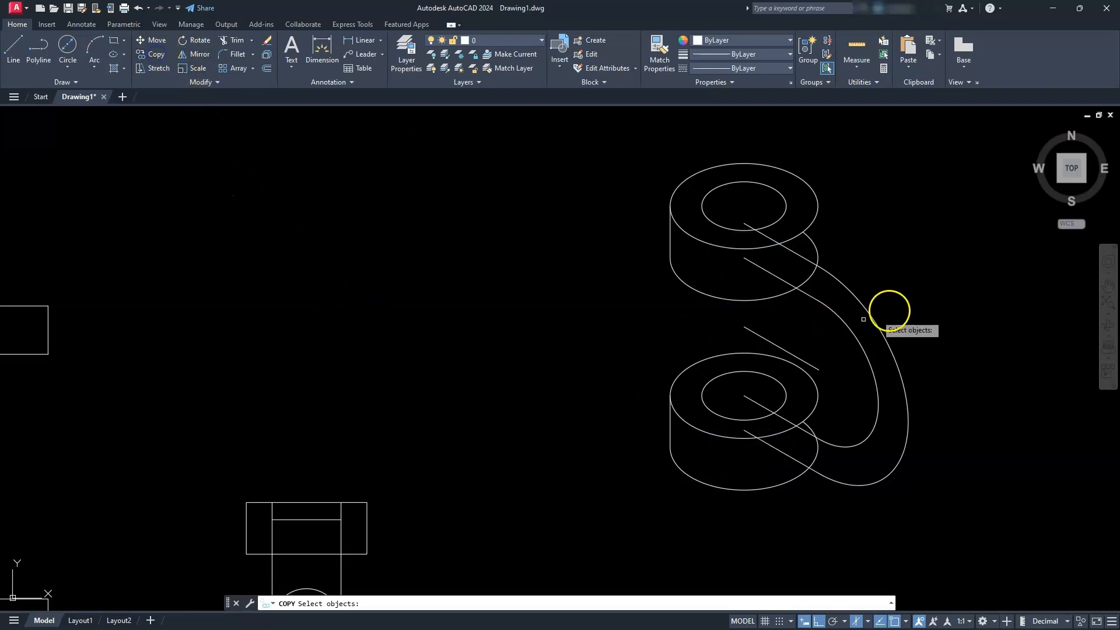
left_click(903, 323)
left_click(844, 377)
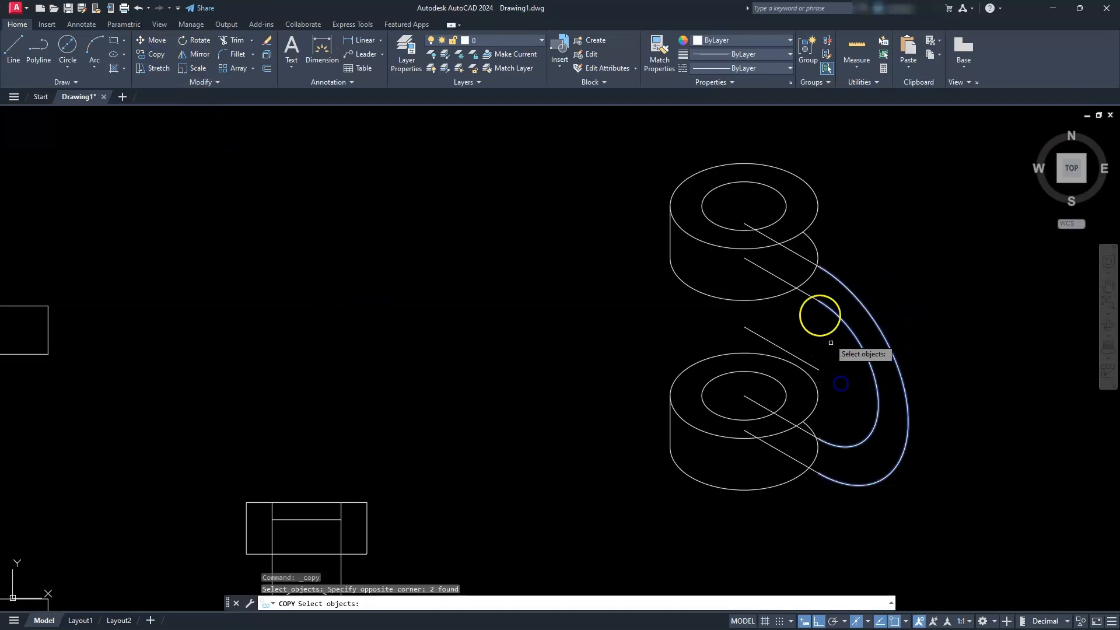
left_click(799, 285)
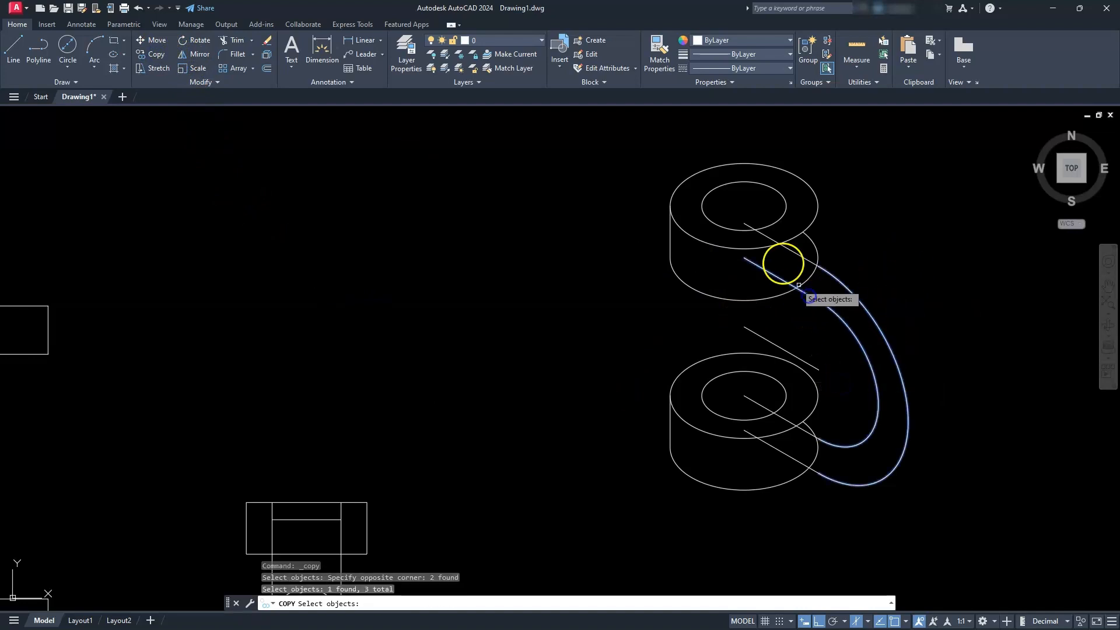
left_click(802, 256)
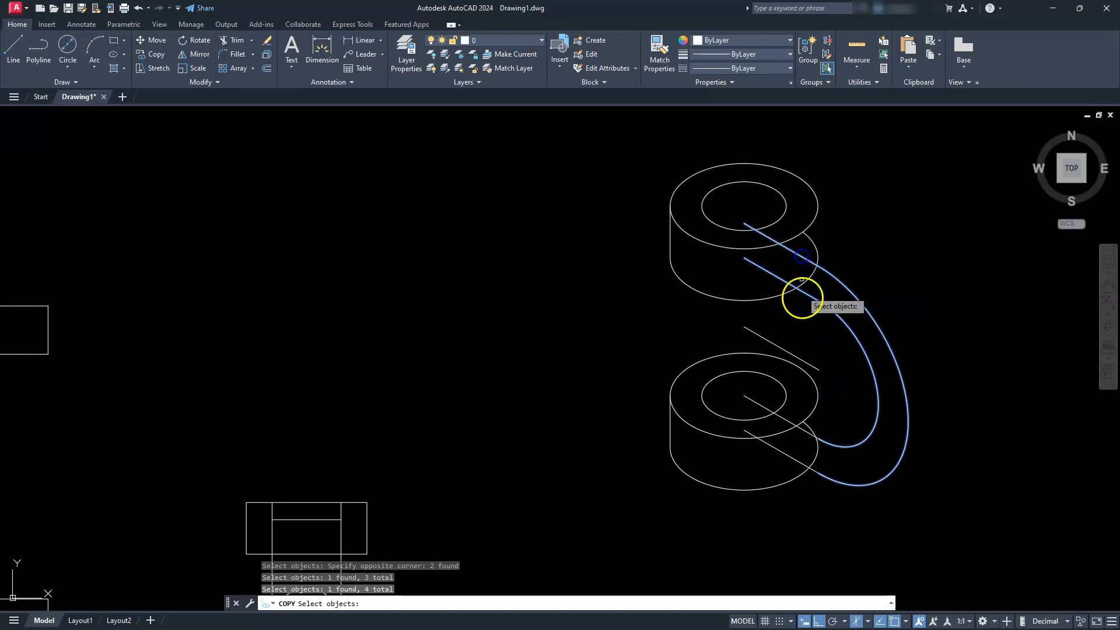
left_click(799, 449)
left_click(803, 429)
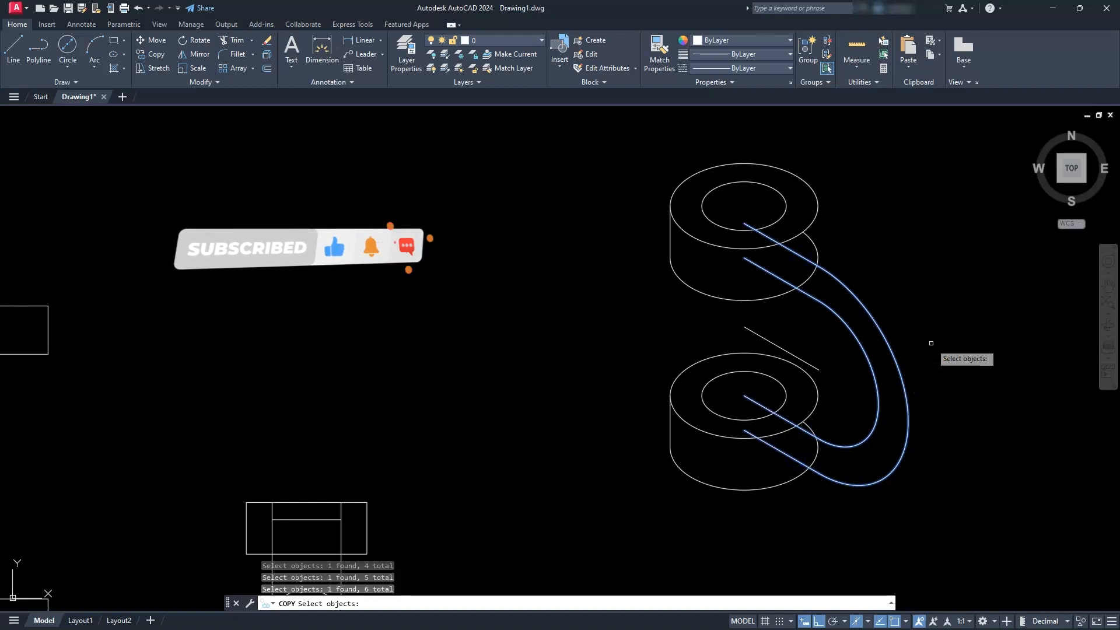
key("Return")
left_click(546, 308)
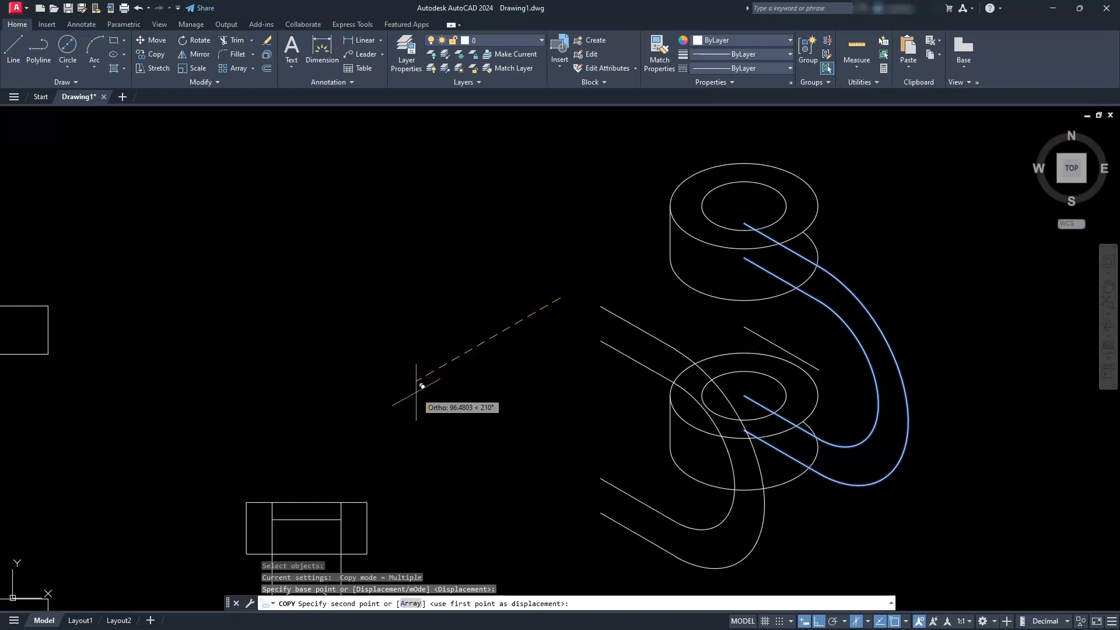
key("Return")
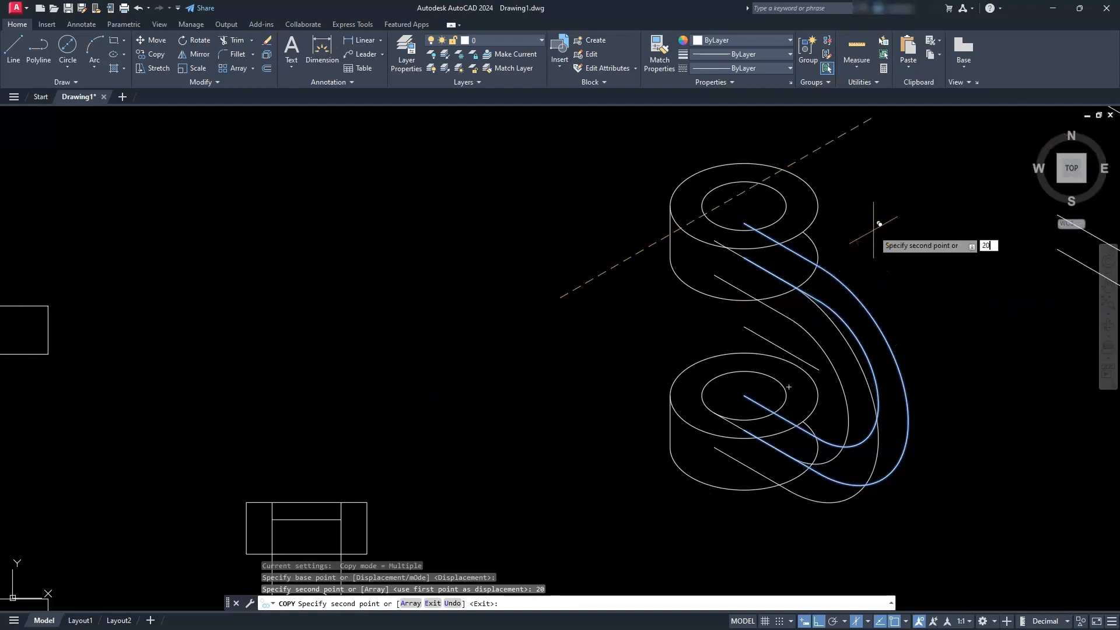
key("Return")
key("Escape")
key("Escape")
key("Escape")
key("Escape")
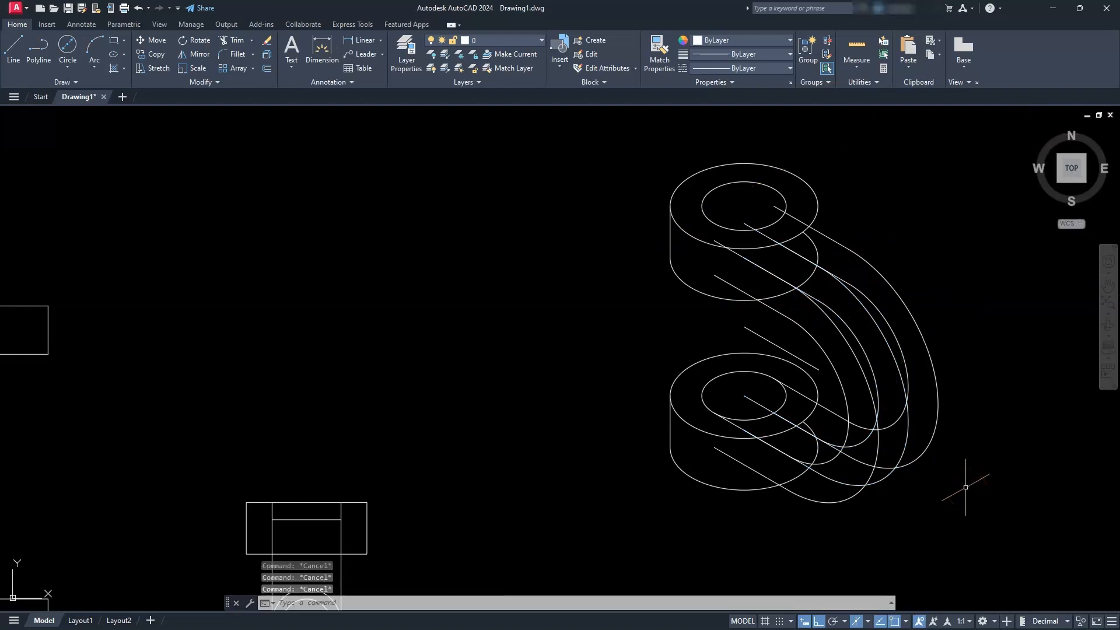
Step: Change the colour of the middle outer arm arc and its two connected slanted lines to red
scroll(738, 483, "up", 4)
scroll(739, 483, "down", 2)
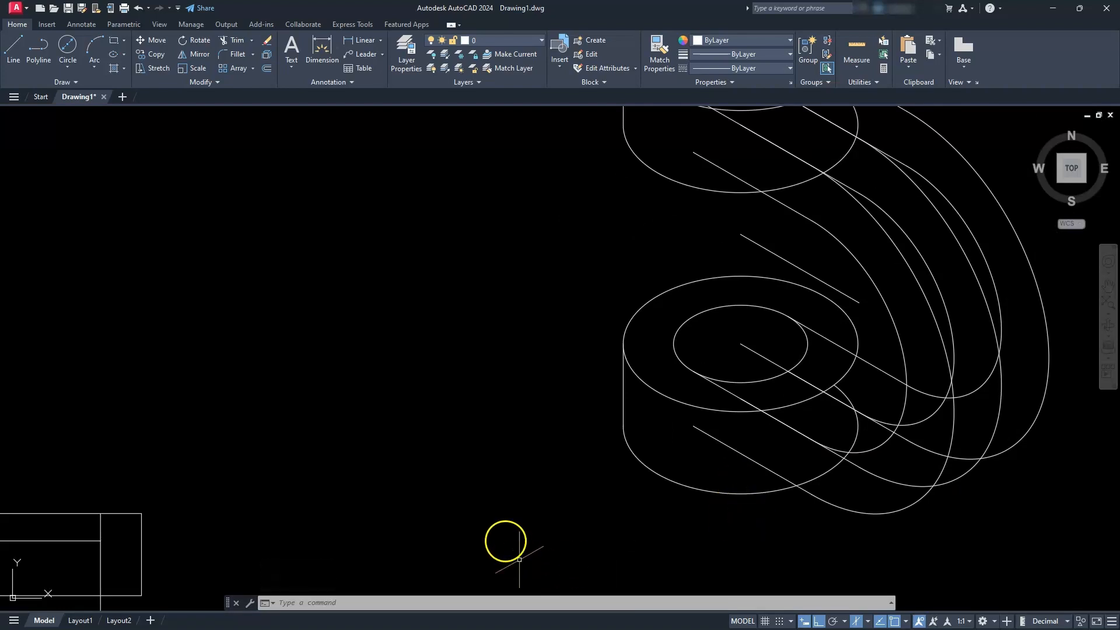
scroll(500, 537, "down", 5)
scroll(502, 539, "up", 5)
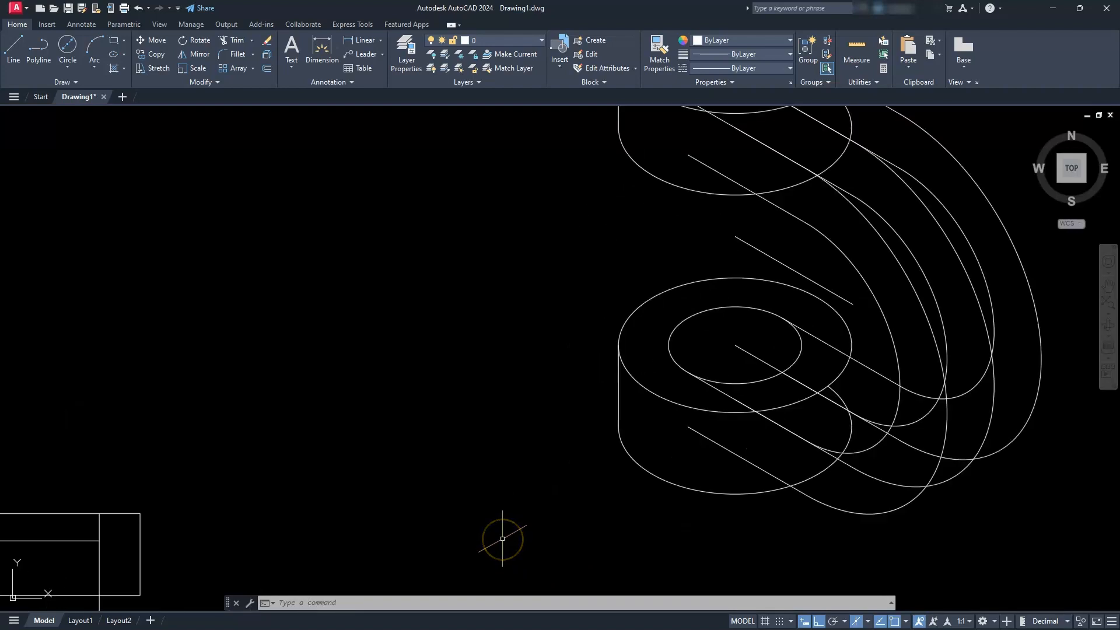
mouse_move(721, 235)
middle_mouse_down()
mouse_move(585, 292)
mouse_move(443, 327)
middle_mouse_up()
key("Escape")
key("Escape")
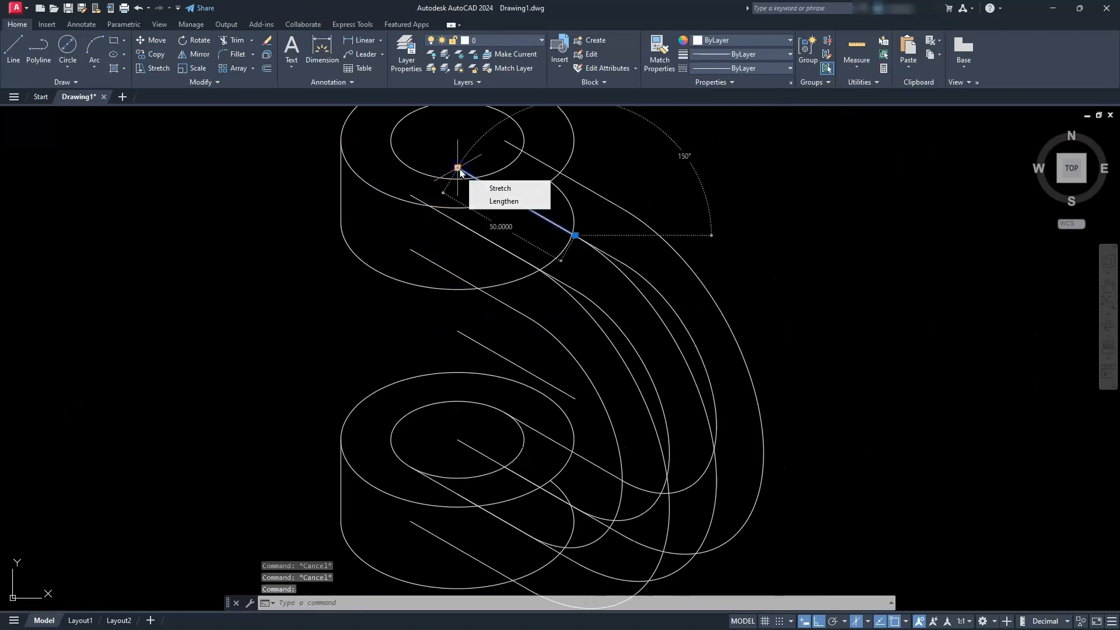
scroll(596, 274, "up", 4)
scroll(596, 274, "down", 4)
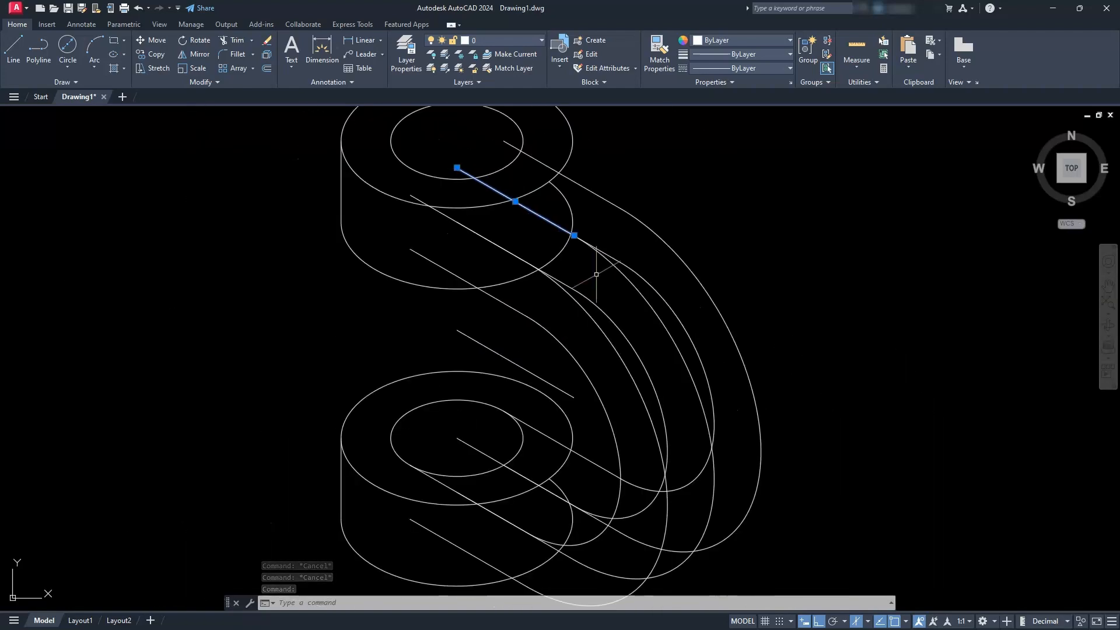
middle_click_drag(749, 477, 768, 413)
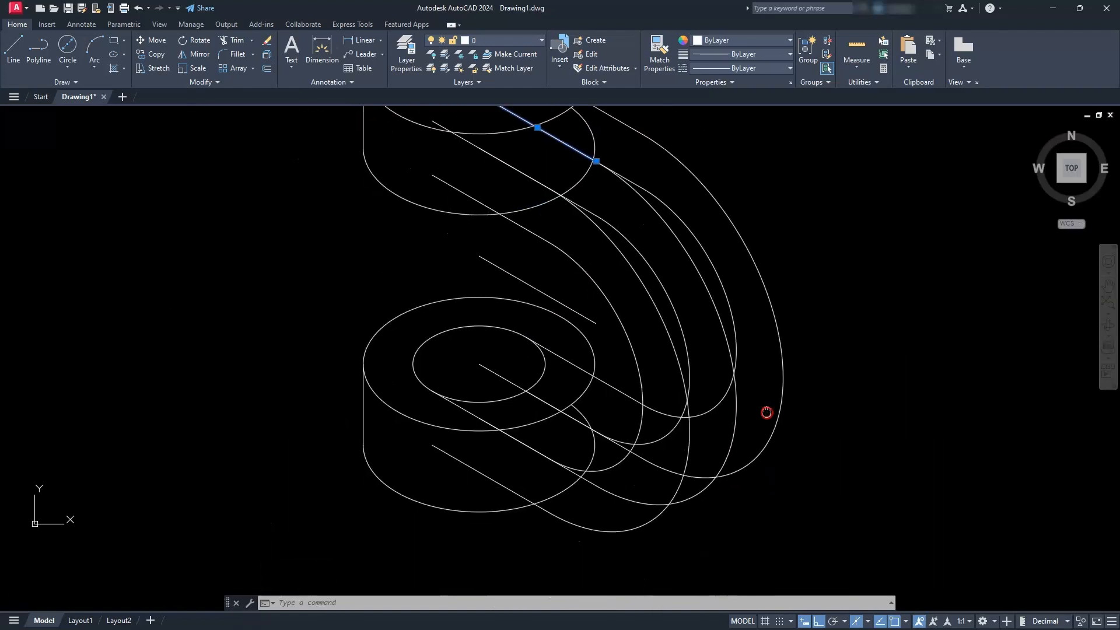
left_click(729, 444)
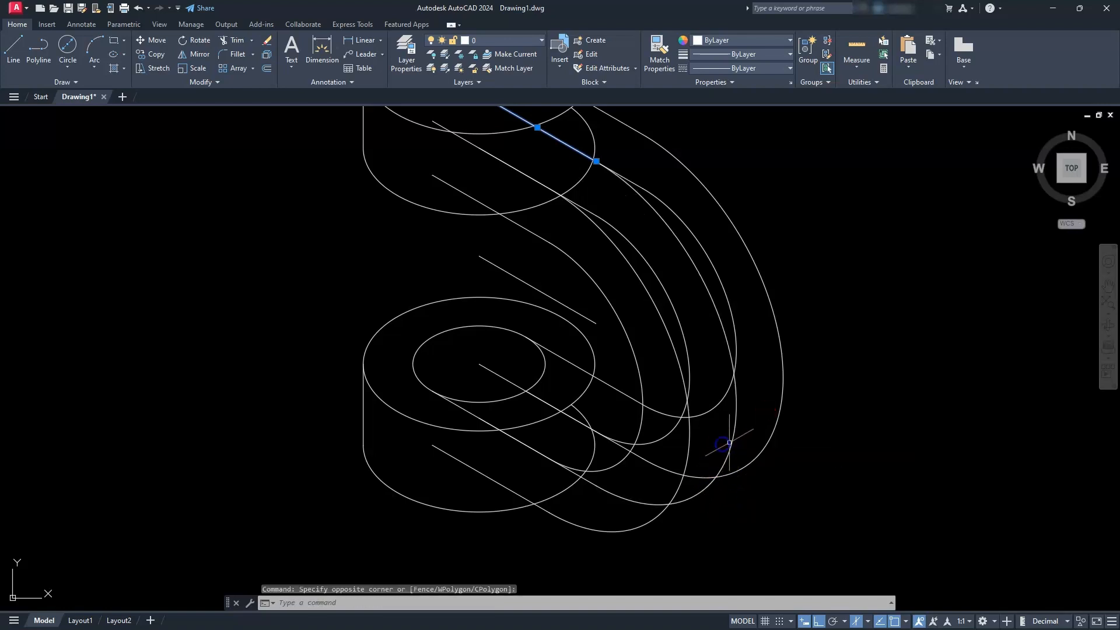
left_click(732, 441)
scroll(560, 476, "up", 4)
left_click(603, 459)
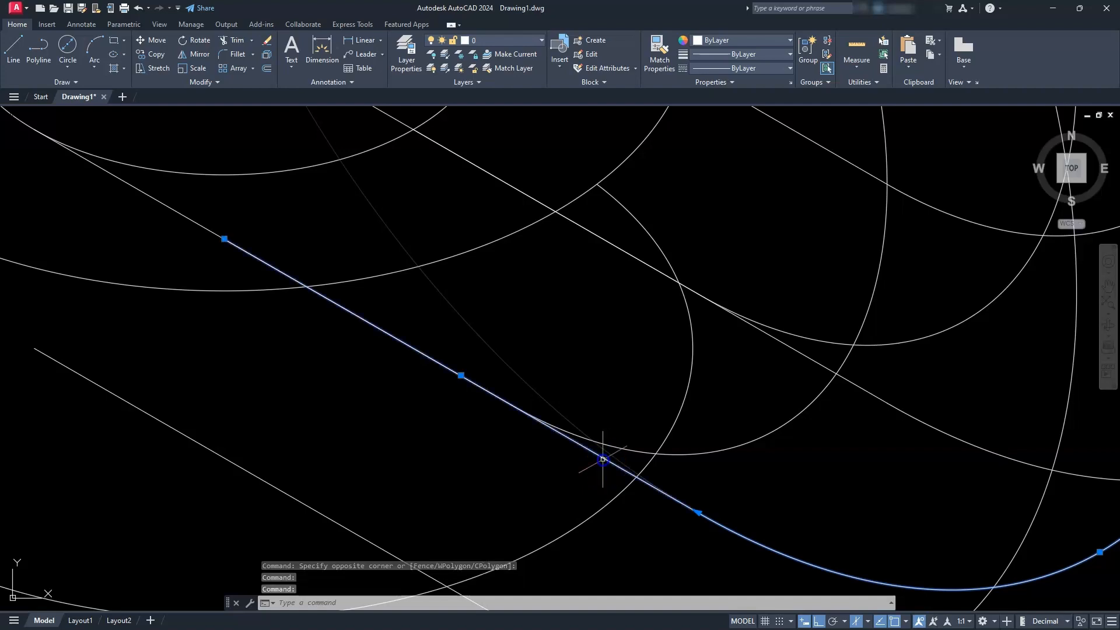
scroll(606, 481, "down", 4)
scroll(605, 480, "down", 3)
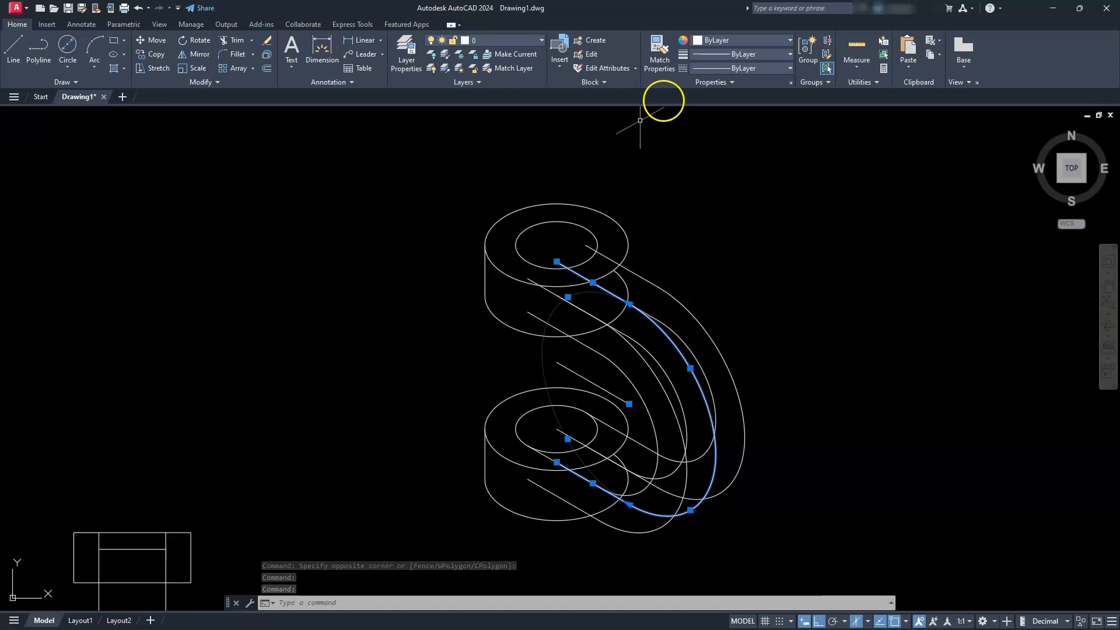
left_click(723, 41)
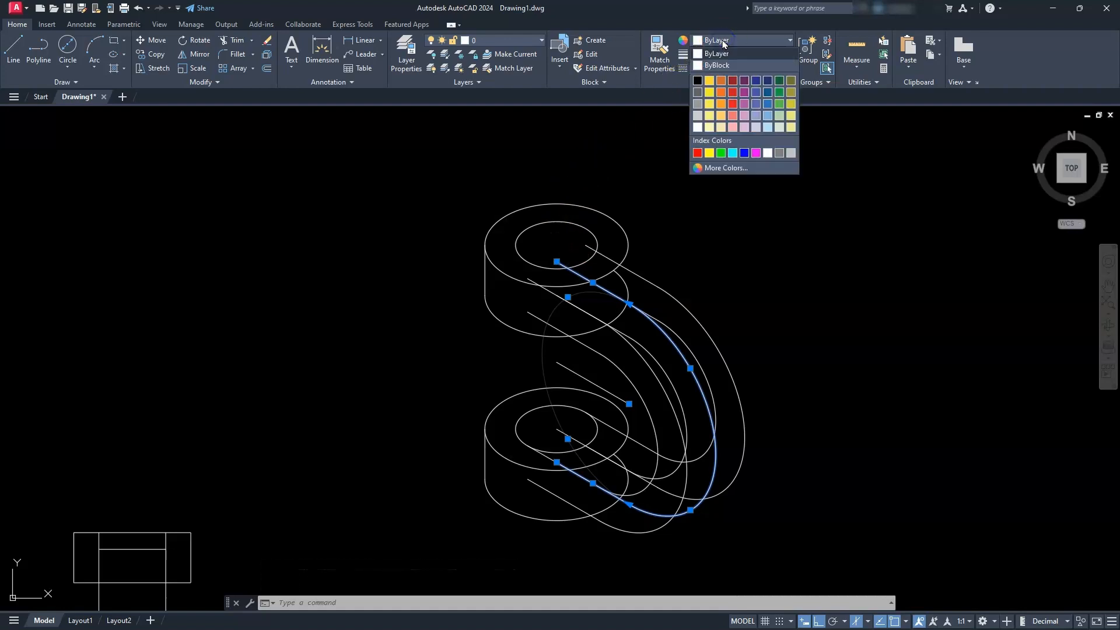
left_click(697, 152)
key("Escape")
key("Escape")
key("Escape")
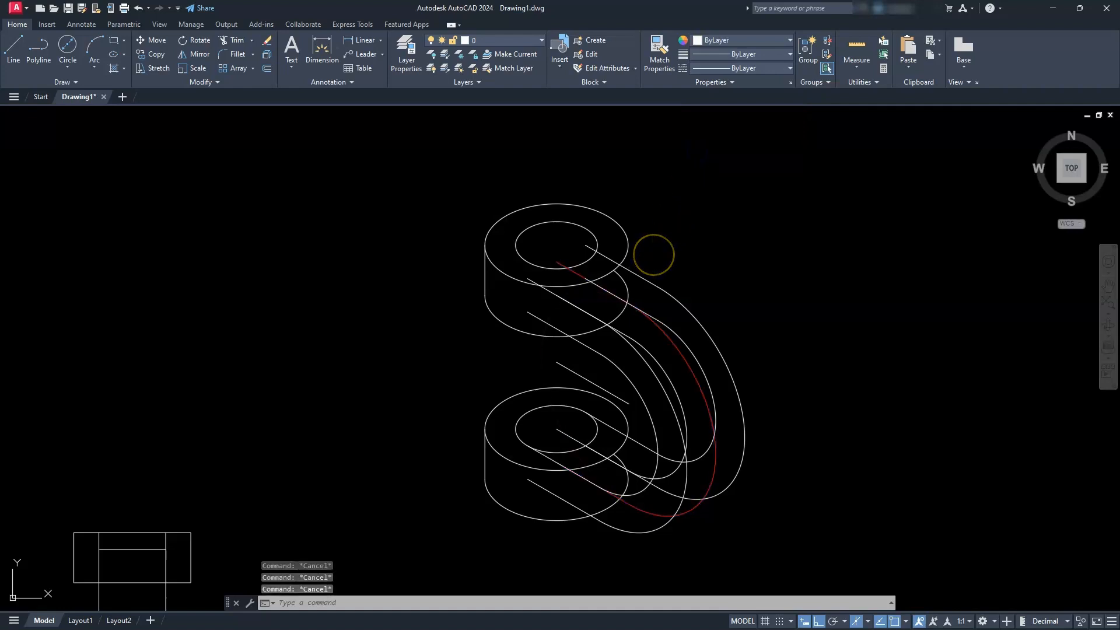
Step: Draw a vertical line about 43 units upward from where the front lowest slanted line crosses the lower cylinder's bottom arc
middle_click_drag(605, 430, 618, 363)
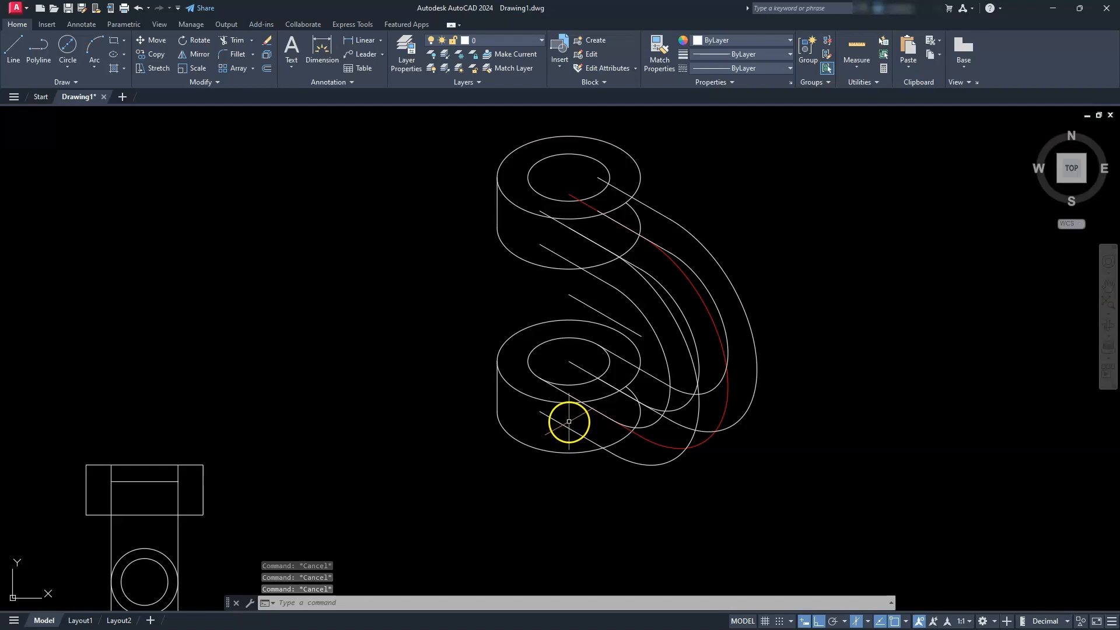
scroll(593, 432, "up", 4)
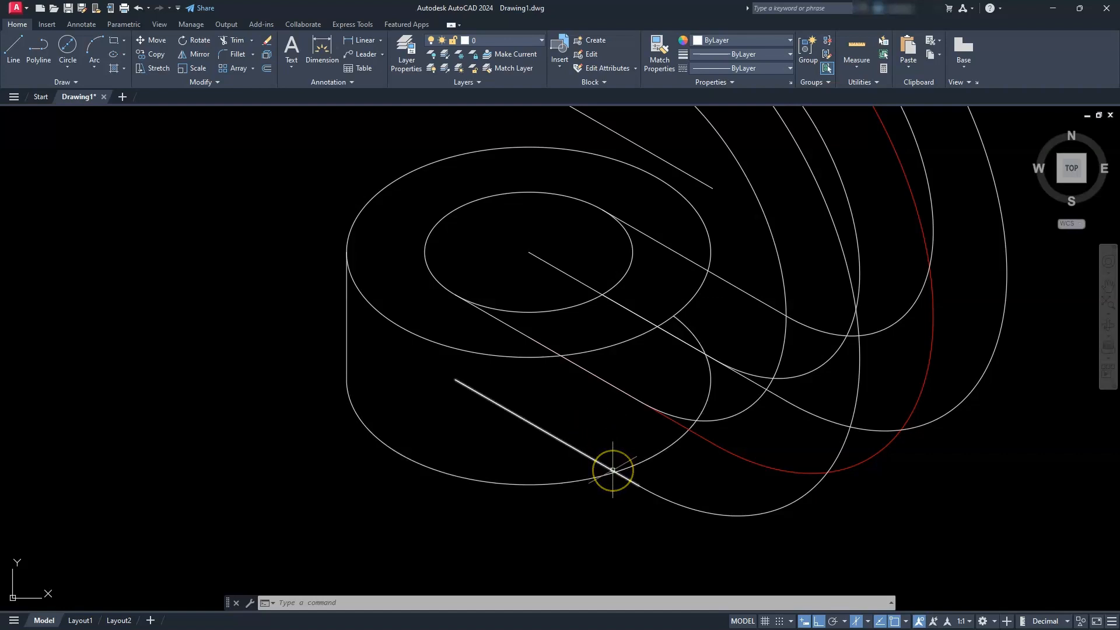
key("Escape")
key("Escape")
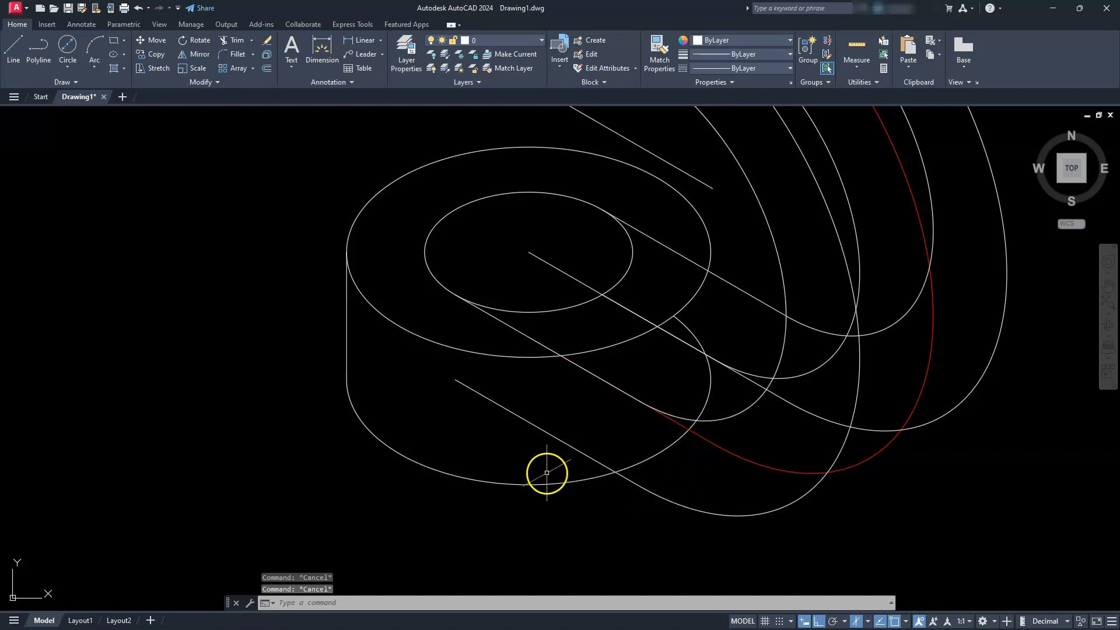
key("Escape")
type("l")
key("Return")
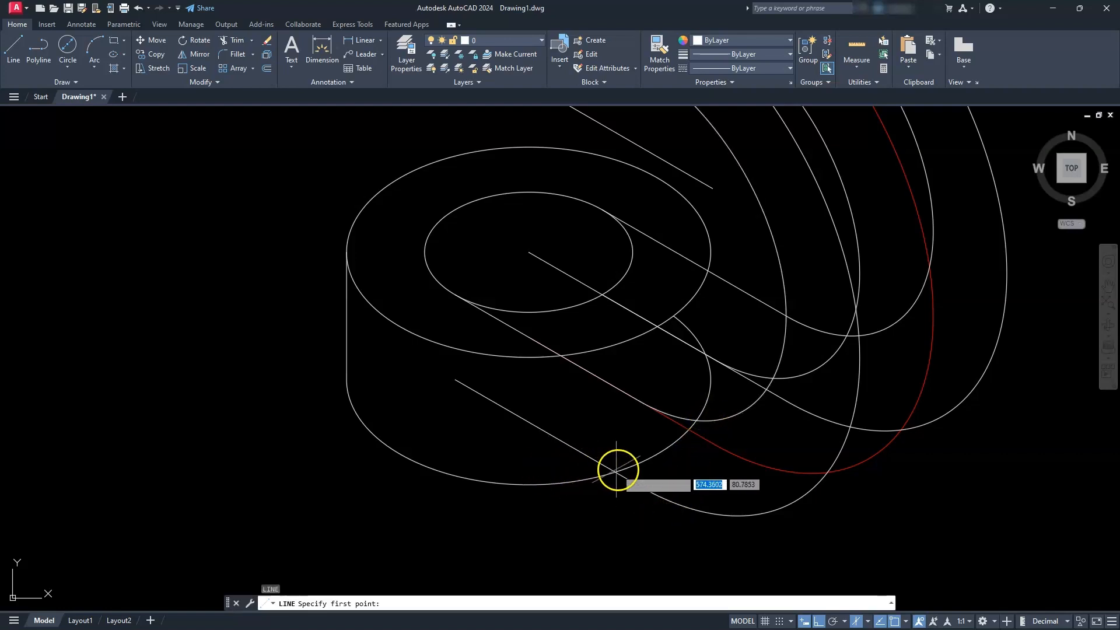
left_click(621, 471)
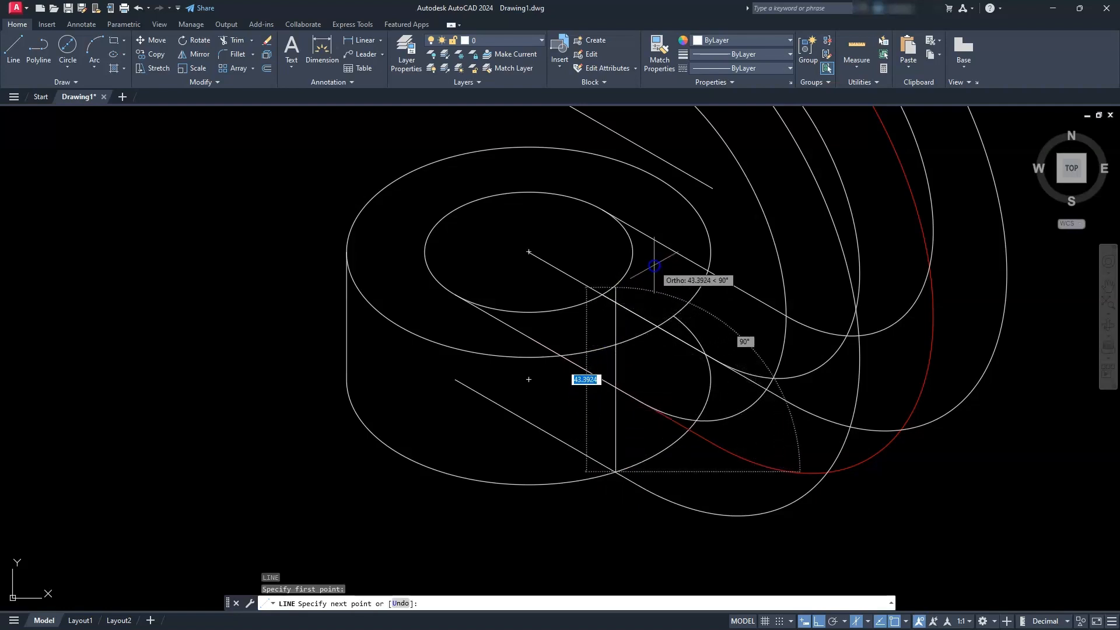
left_click(653, 266)
key("Escape")
key("Escape")
key("Escape")
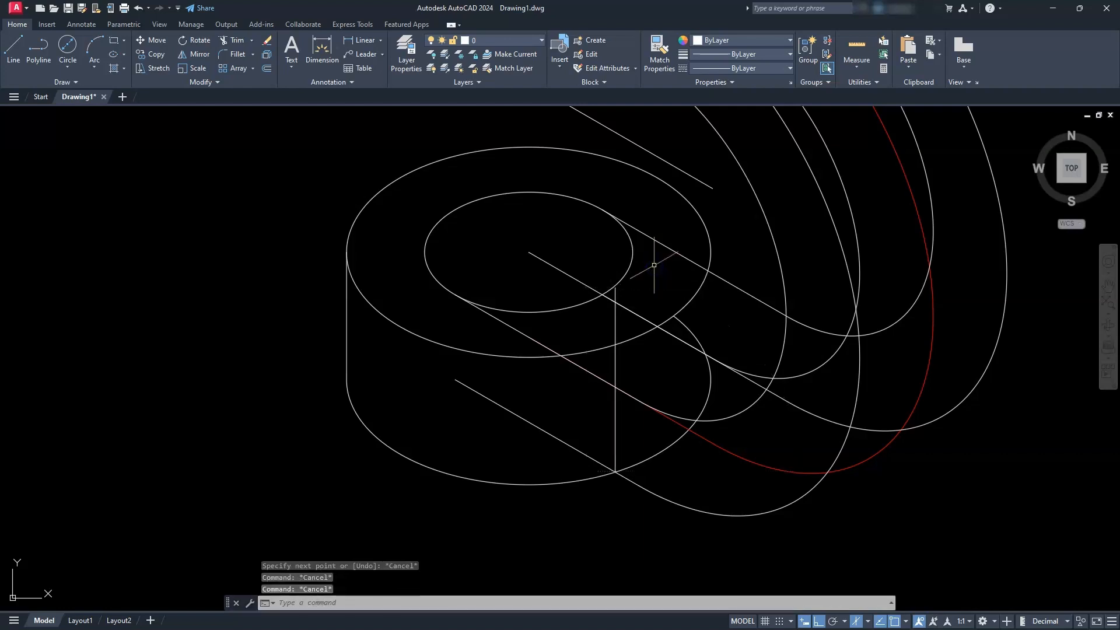
Step: Trim the two front slanted lines of the lower cylinder back to the vertical line, removing their inner portions
scroll(611, 428, "up", 5)
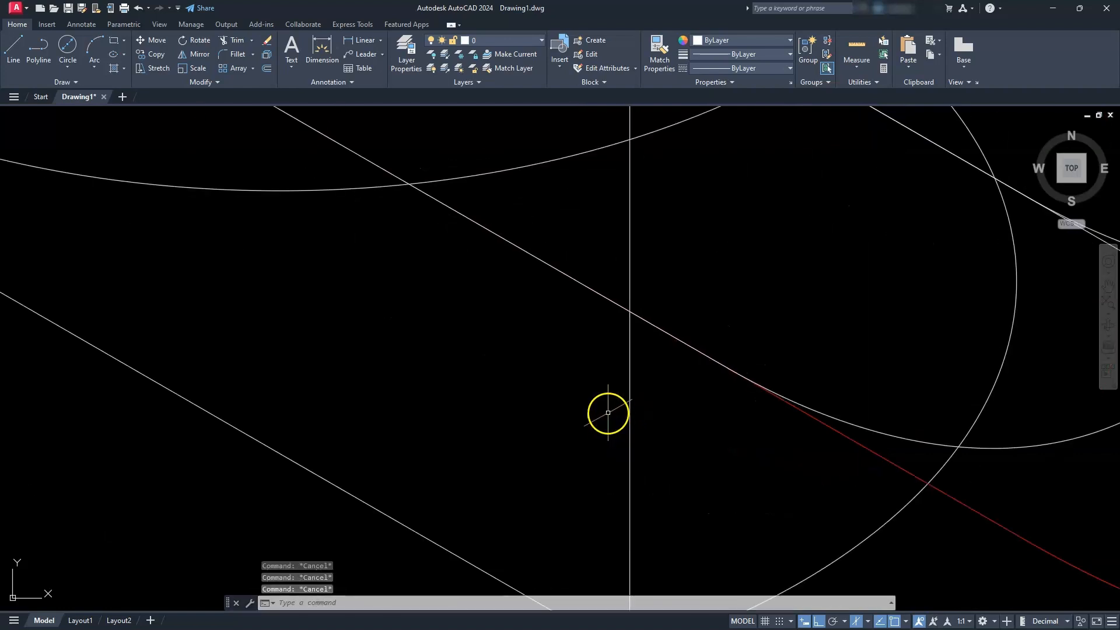
scroll(630, 337, "up", 2)
scroll(631, 334, "down", 5)
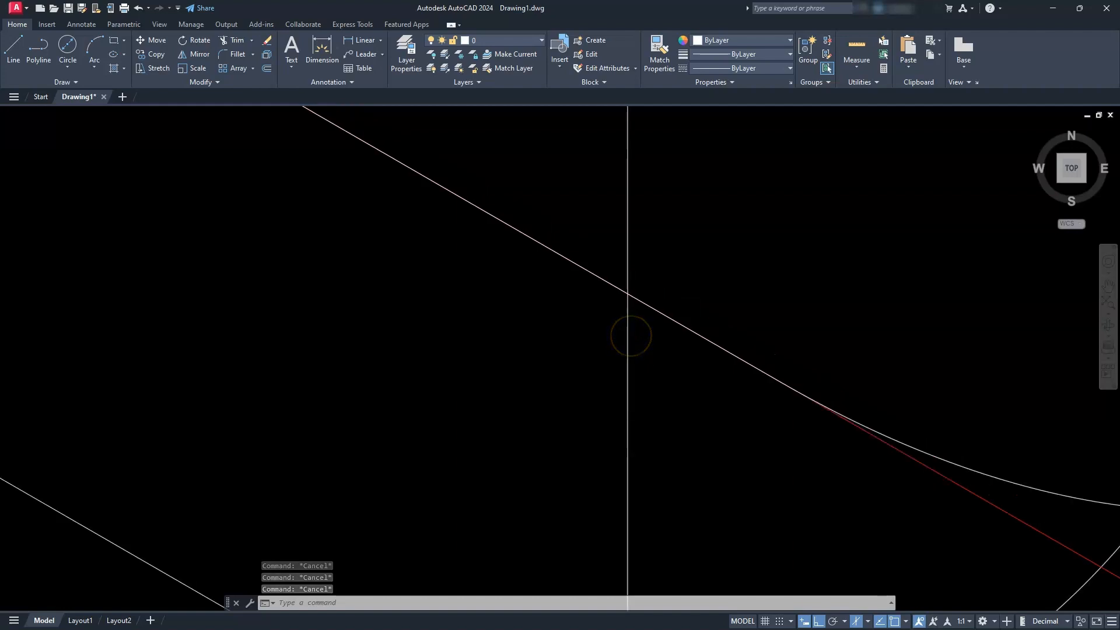
scroll(628, 331, "down", 2)
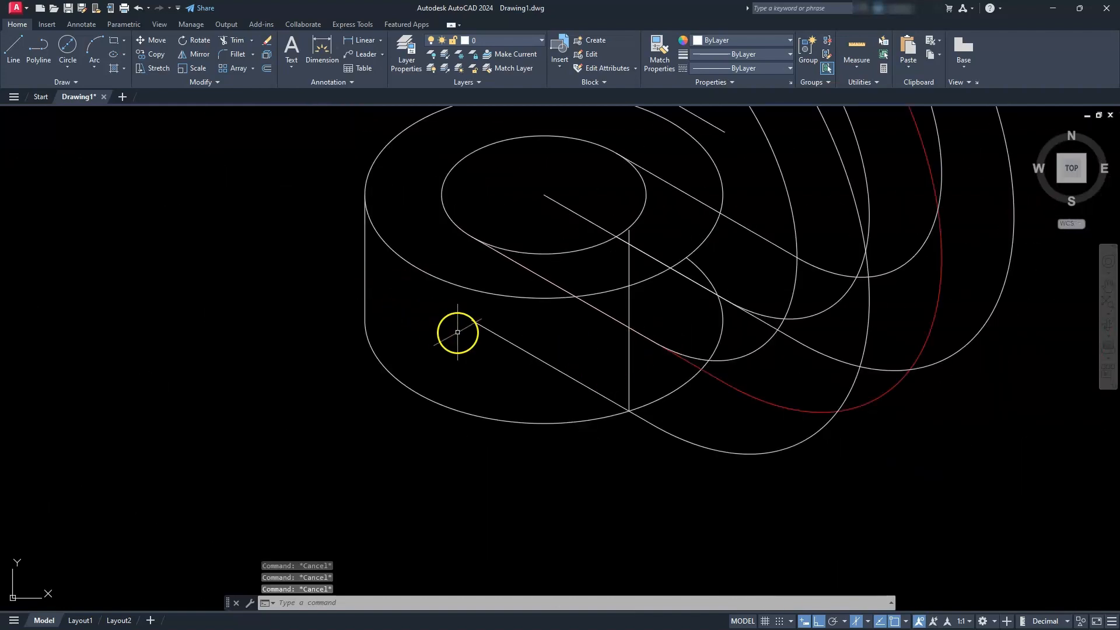
key("Return")
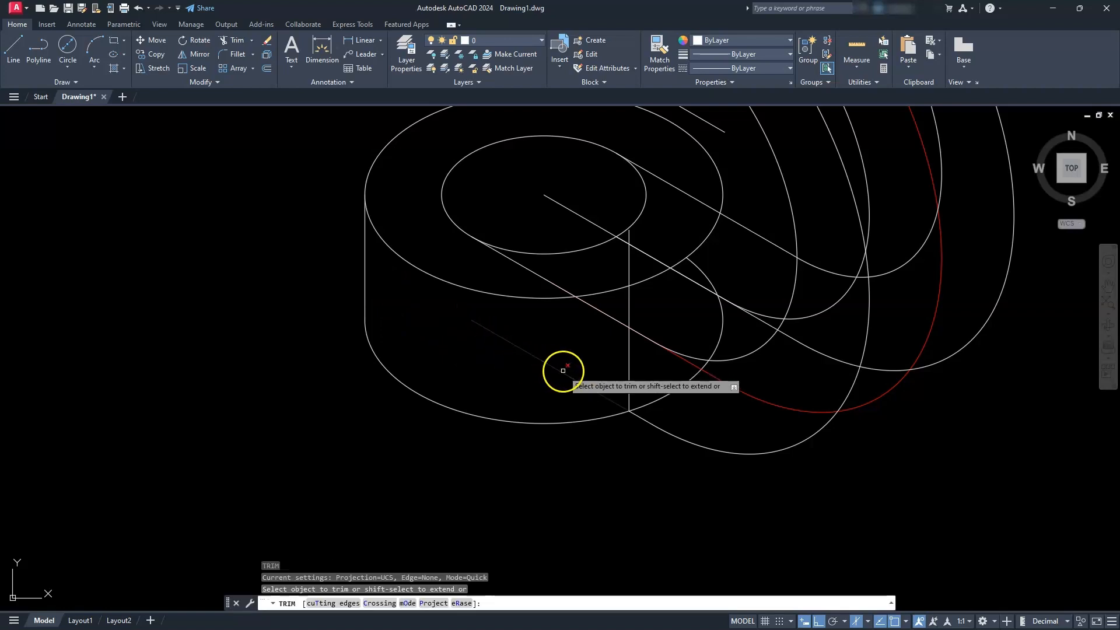
left_click(563, 370)
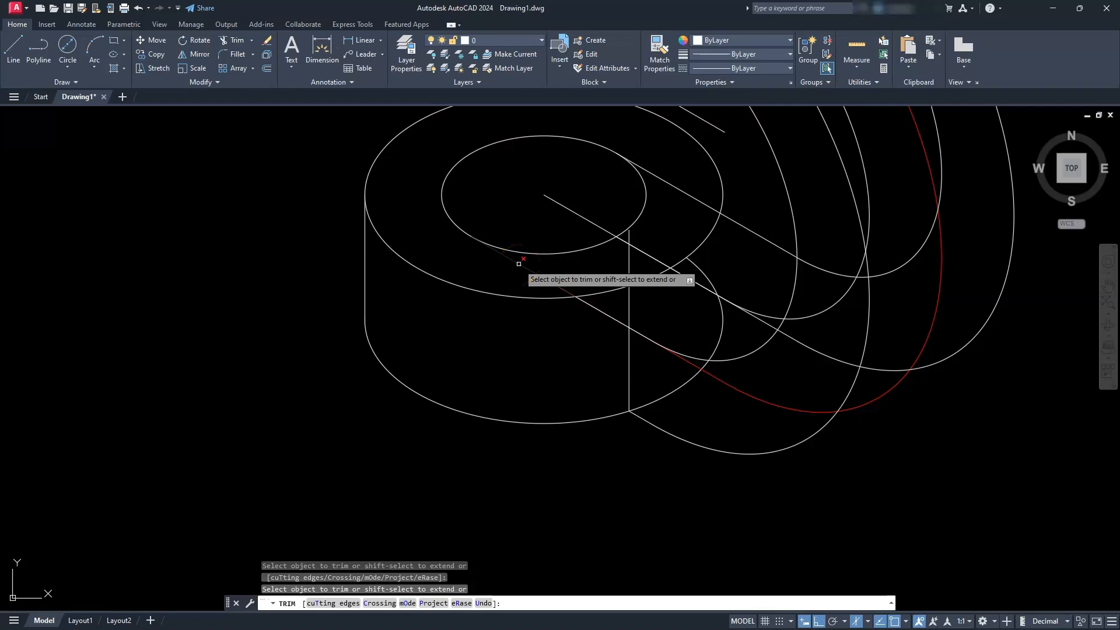
scroll(583, 300, "up", 5)
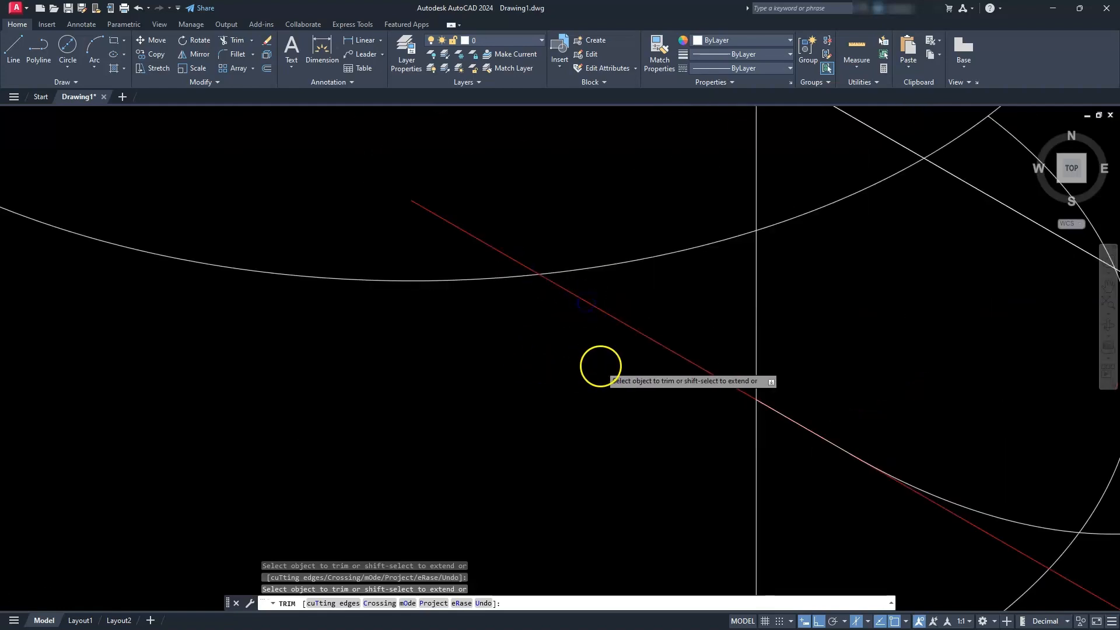
scroll(600, 367, "down", 5)
key("Escape")
key("Escape")
key("Escape")
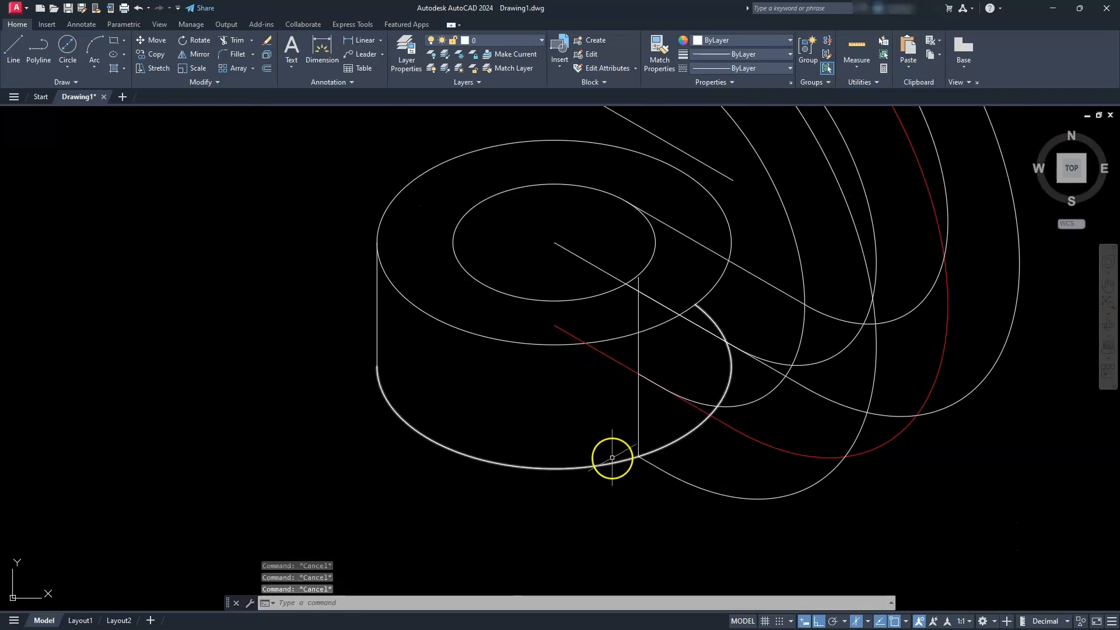
Step: Examine the lower cylinder's junction with the arm arcs and the overall isometric view
scroll(611, 458, "down", 2)
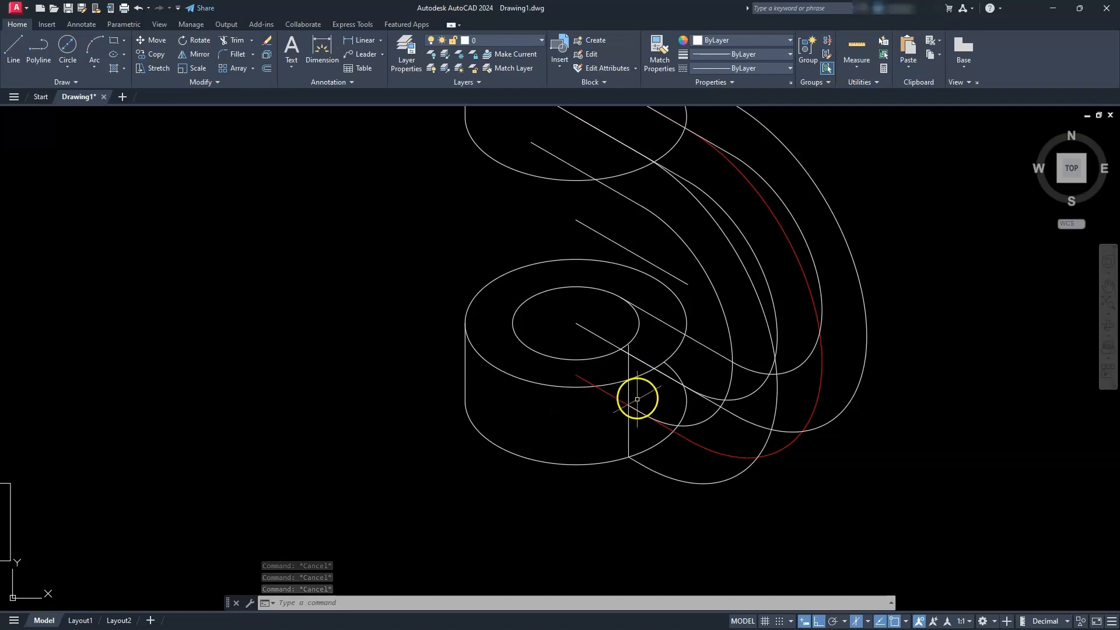
scroll(638, 395, "up", 4)
scroll(637, 395, "down", 2)
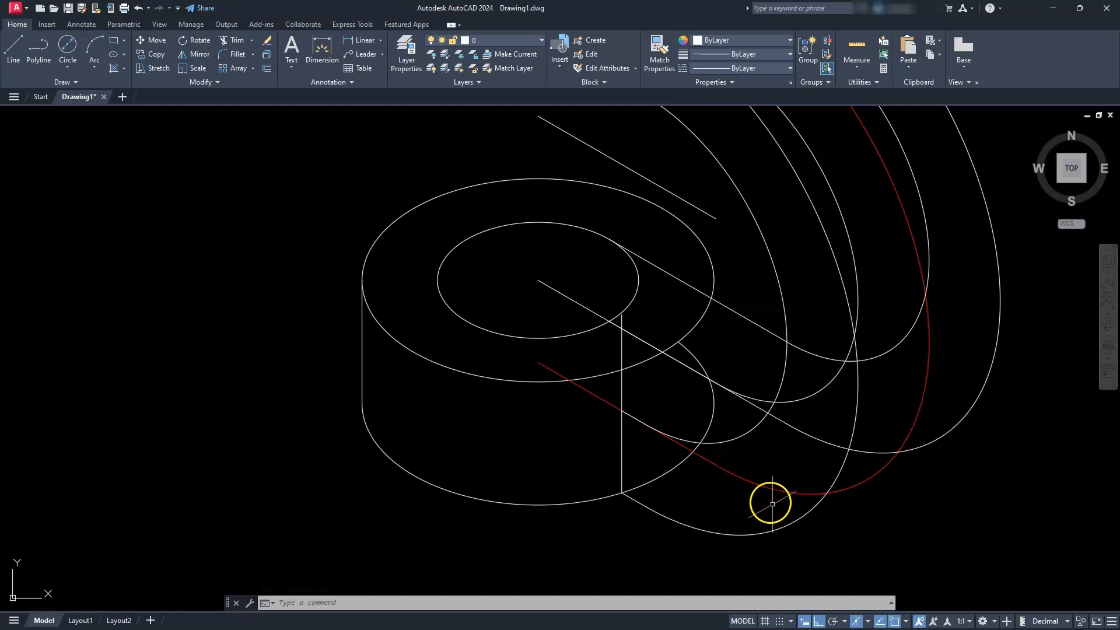
scroll(767, 466, "up", 3)
scroll(770, 465, "down", 6)
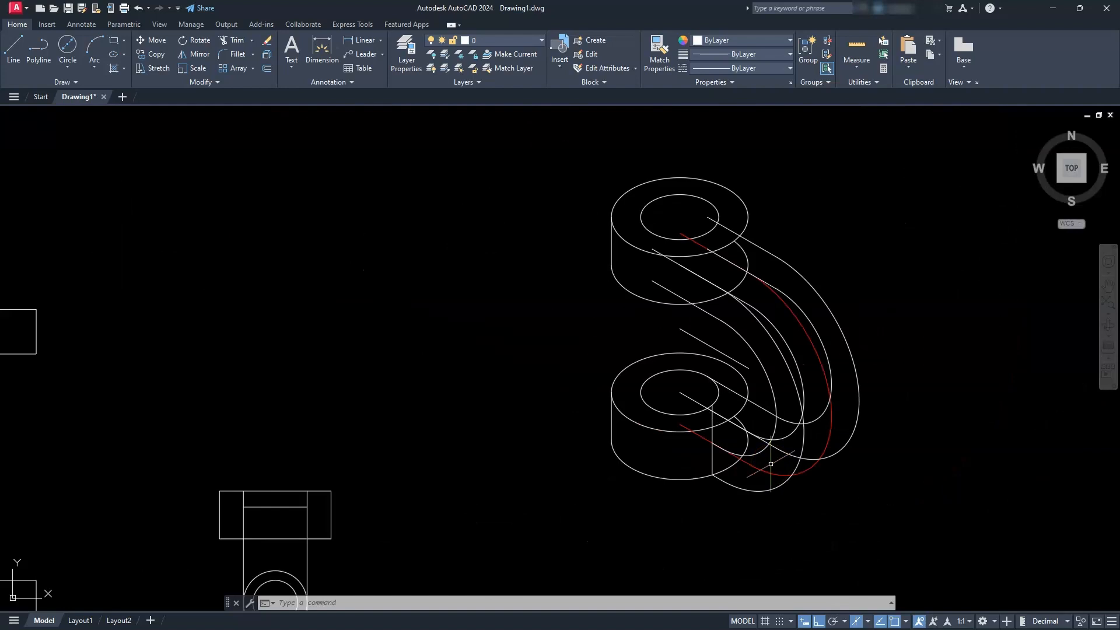
key("Escape")
key("Escape")
key("Escape")
middle_click_drag(728, 433, 634, 377)
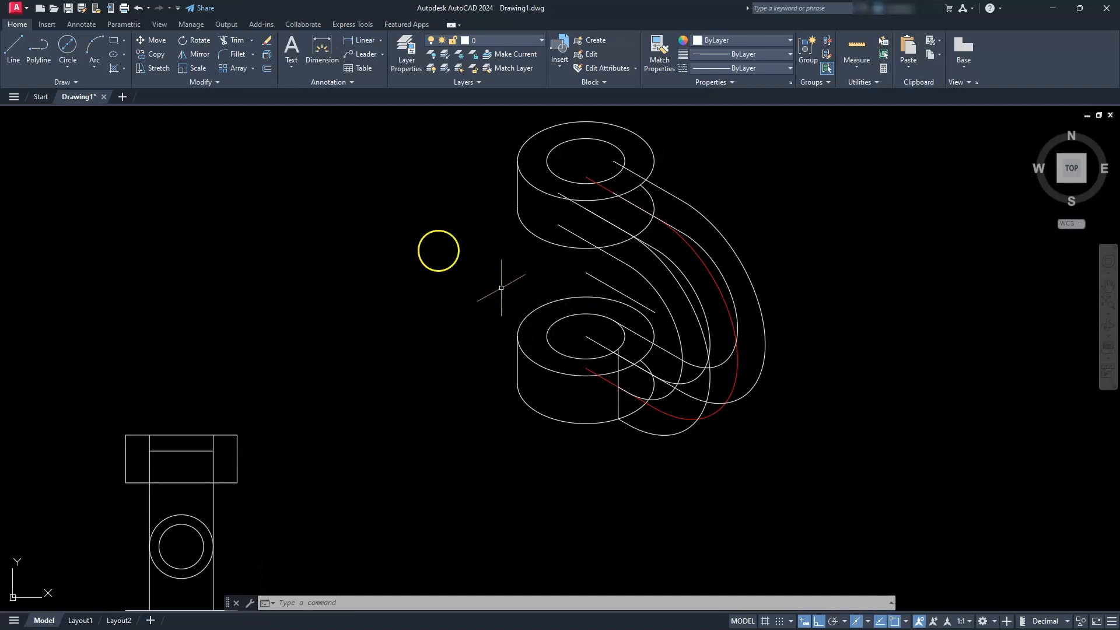
Step: Undo the recent trims, vertical line, red colouring and arm copies, keeping the hidden lower inner circles erased
left_click(139, 8)
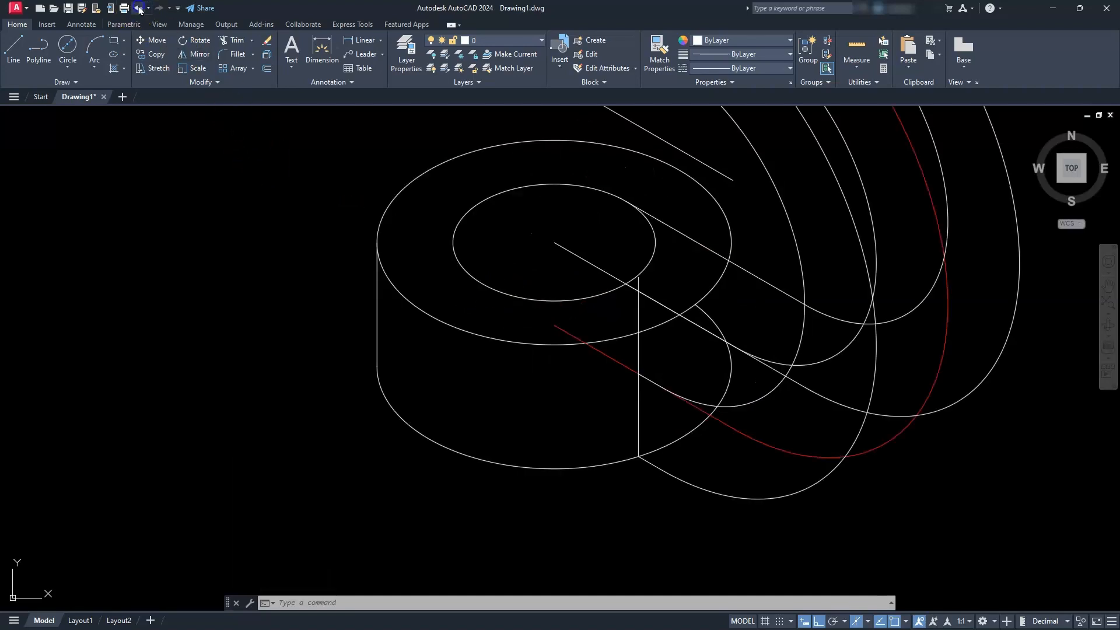
left_click(139, 8)
left_click(139, 8)
left_click(139, 8)
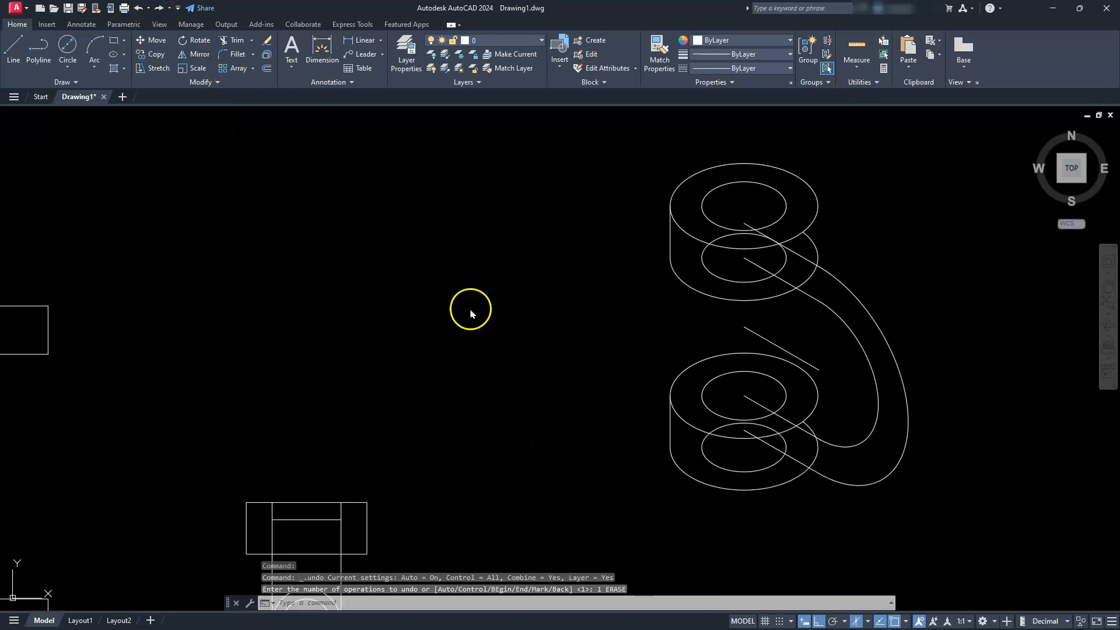
key("ctrl+y")
middle_click_drag(664, 407, 475, 367)
scroll(476, 366, "down", 2)
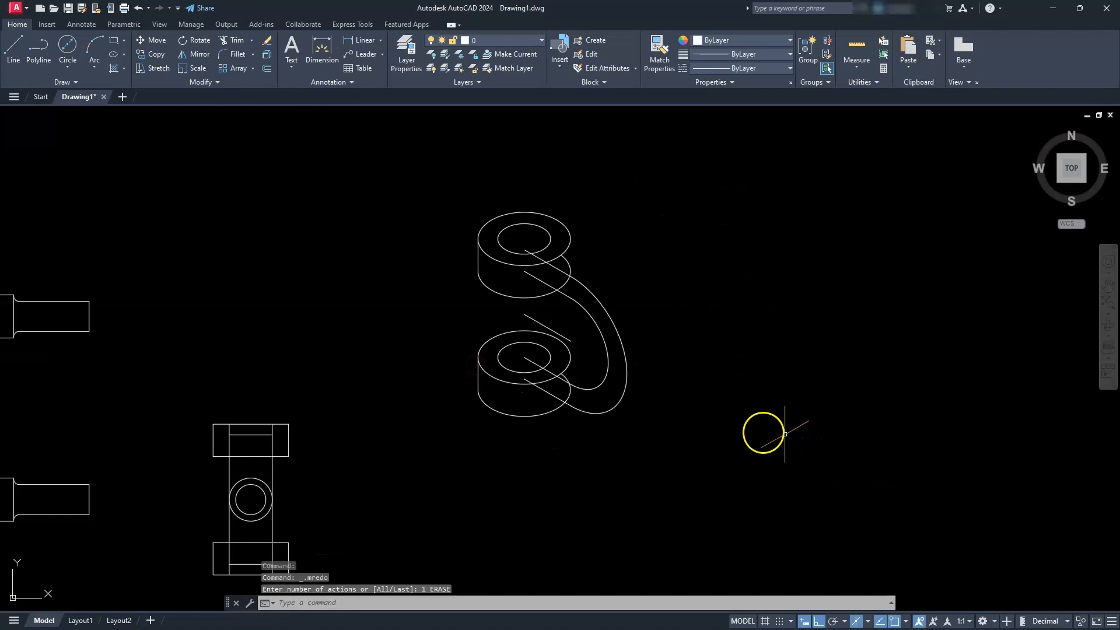
key("Escape")
scroll(547, 385, "up", 2)
middle_click_drag(548, 387, 657, 395)
key("Escape")
key("Escape")
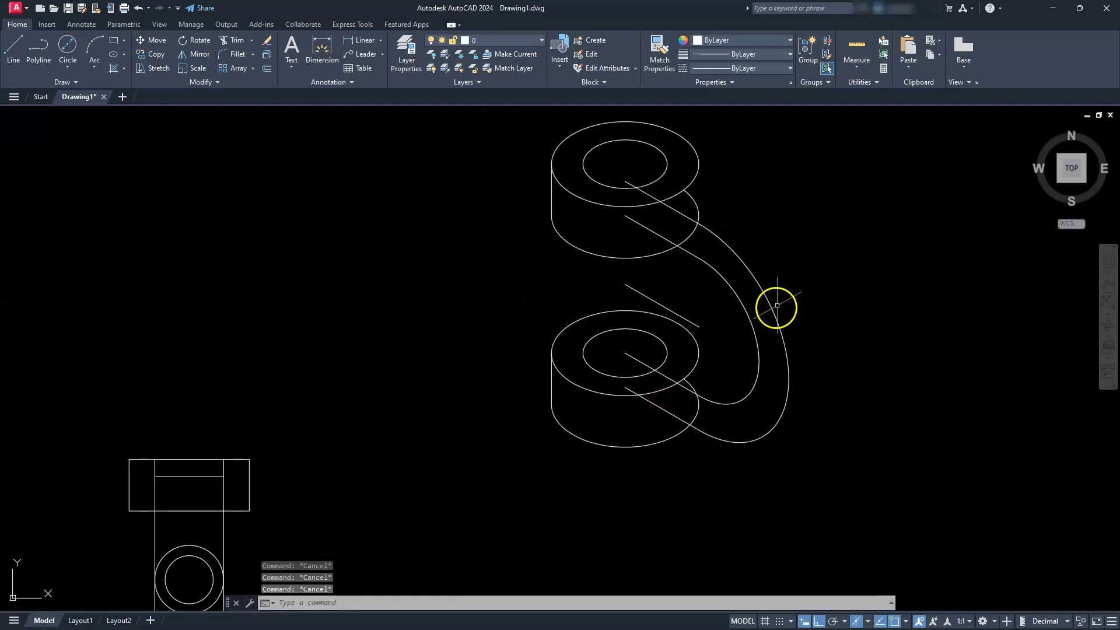
Step: Copy the two curved arm arcs and their four slanted lines 20 units toward the front along the 210° isometric direction
left_click(786, 303)
left_click(741, 336)
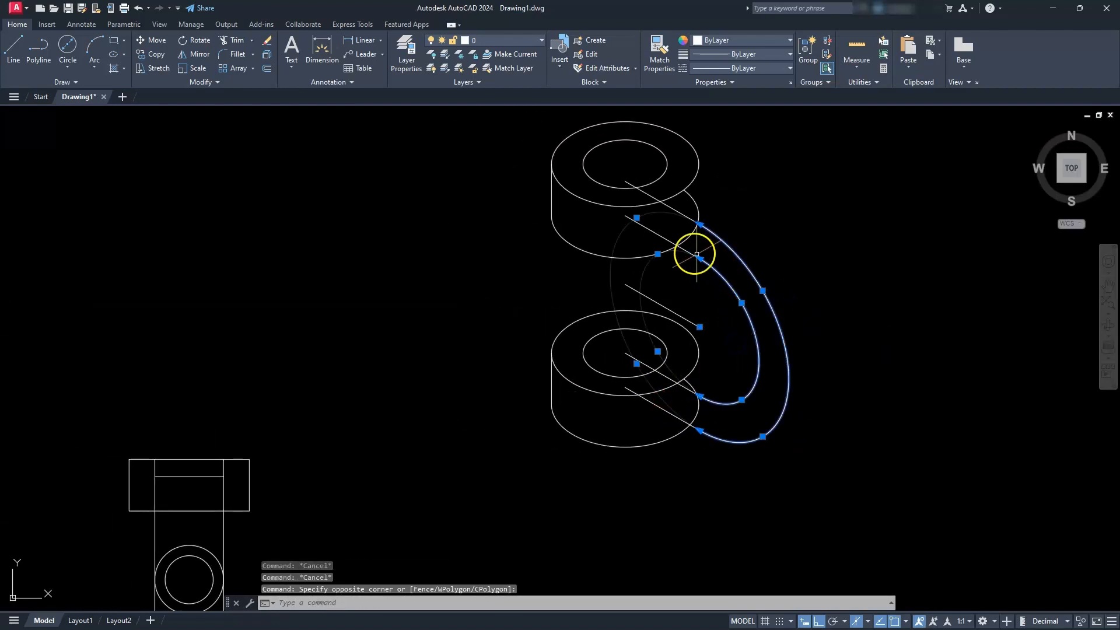
left_click(667, 236)
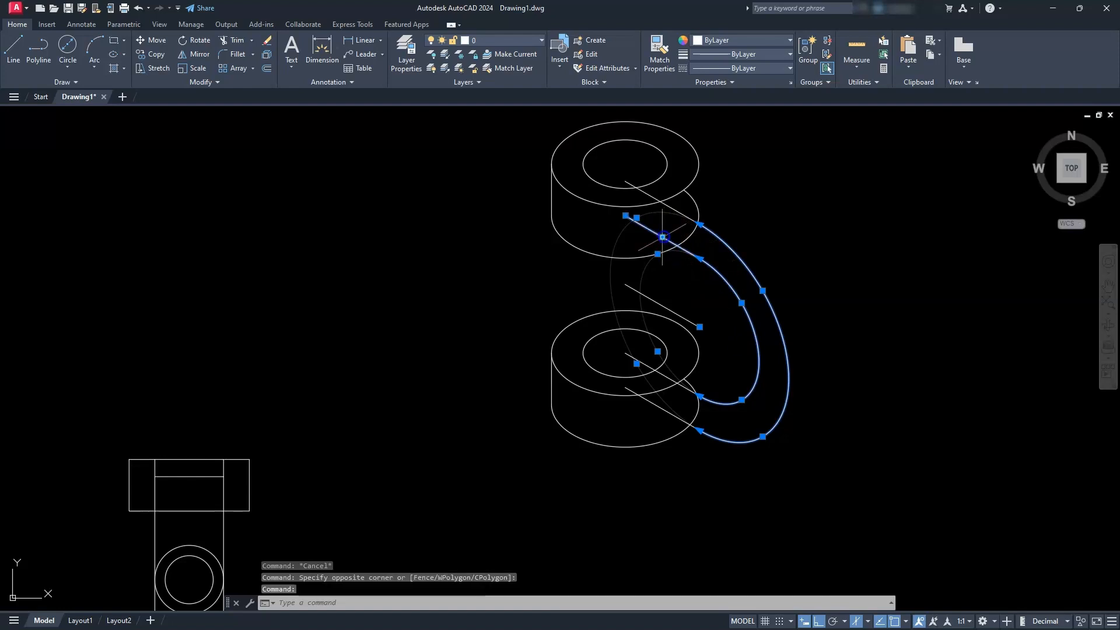
left_click(672, 209)
left_click(670, 414)
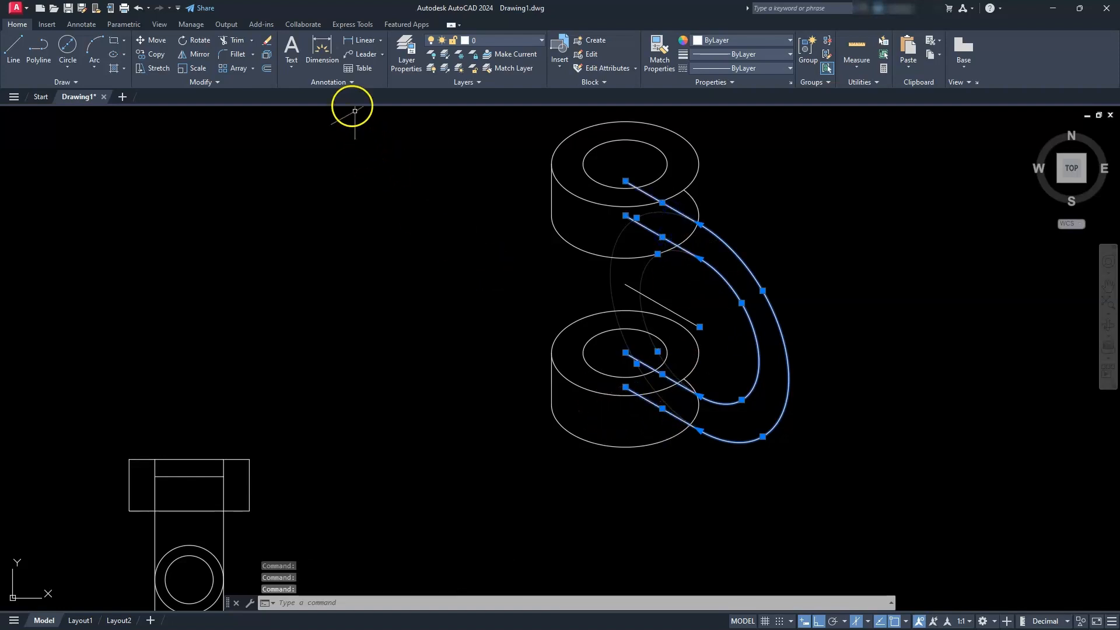
left_click(157, 54)
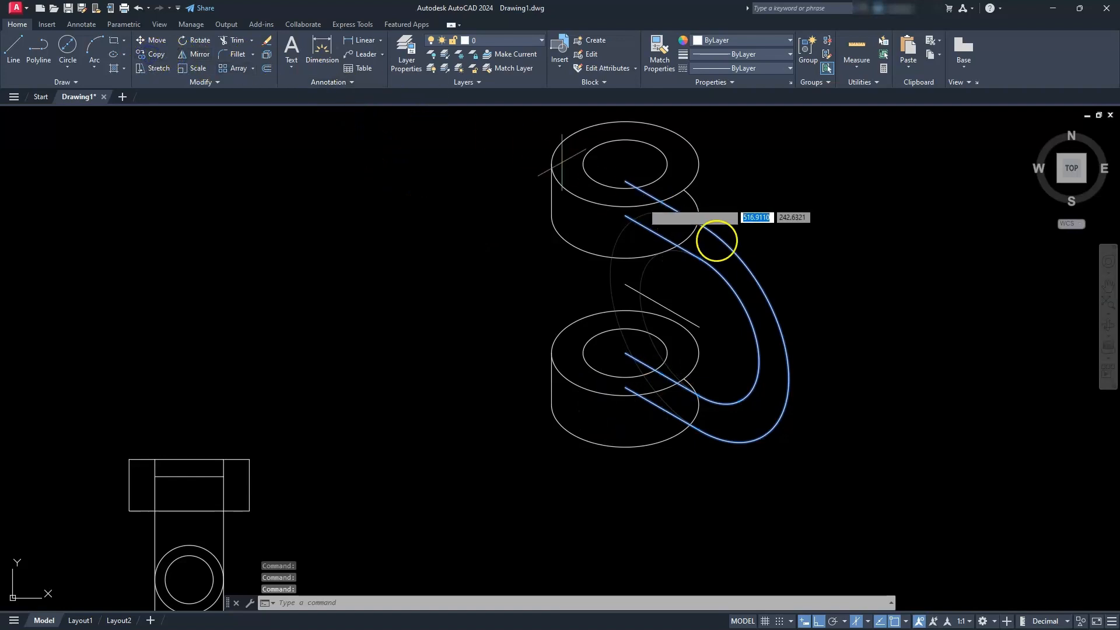
left_click(834, 261)
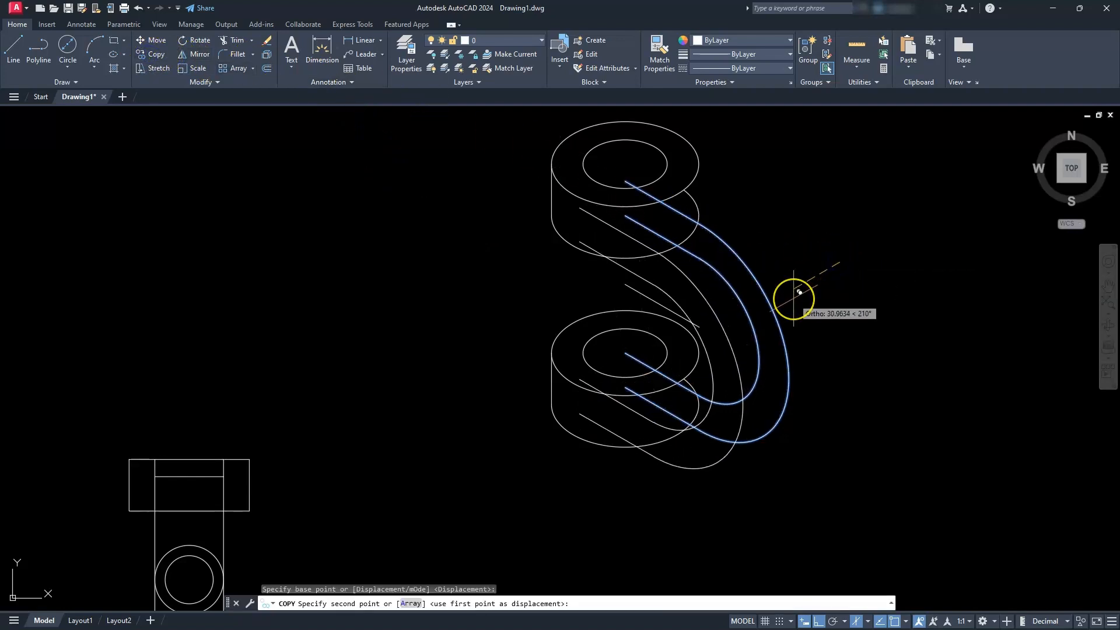
type("20")
key("Return")
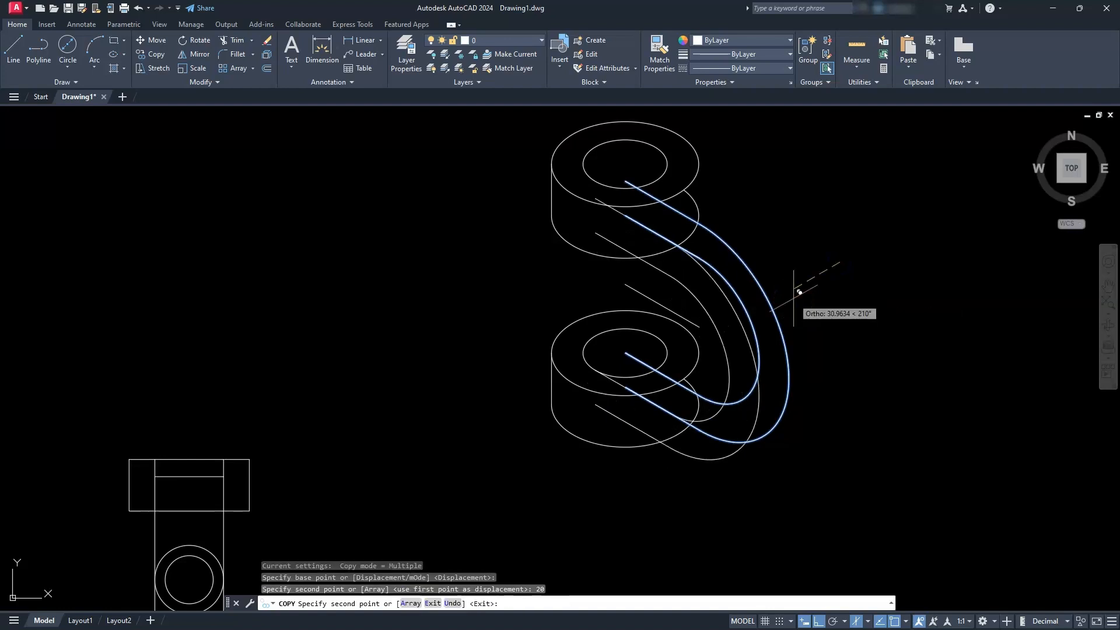
key("Escape")
key("Escape")
key("Escape")
Step: Change the colour of the two rear arm arcs and two slanted lines at the upper cylinder to red
scroll(690, 496, "up", 2)
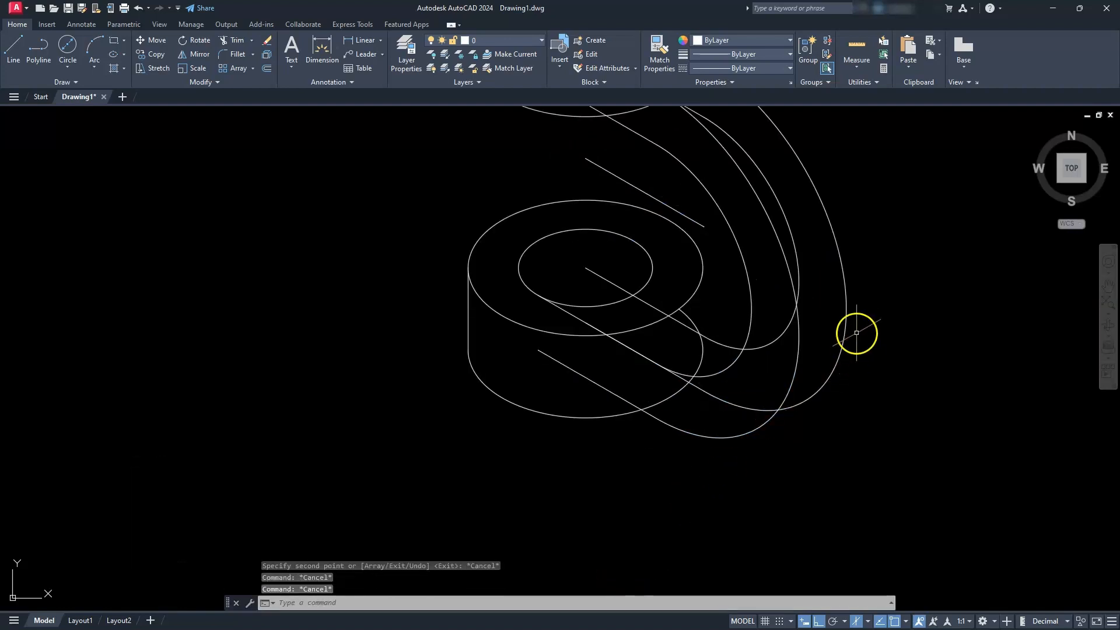
middle_click_drag(839, 241, 902, 385)
left_click(840, 233)
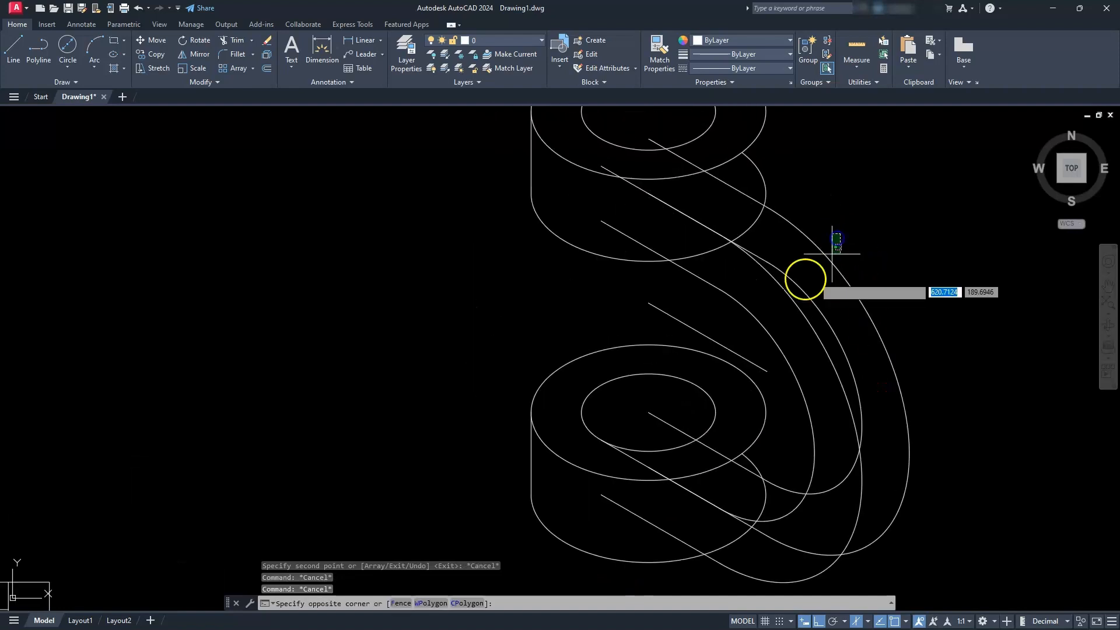
left_click(793, 284)
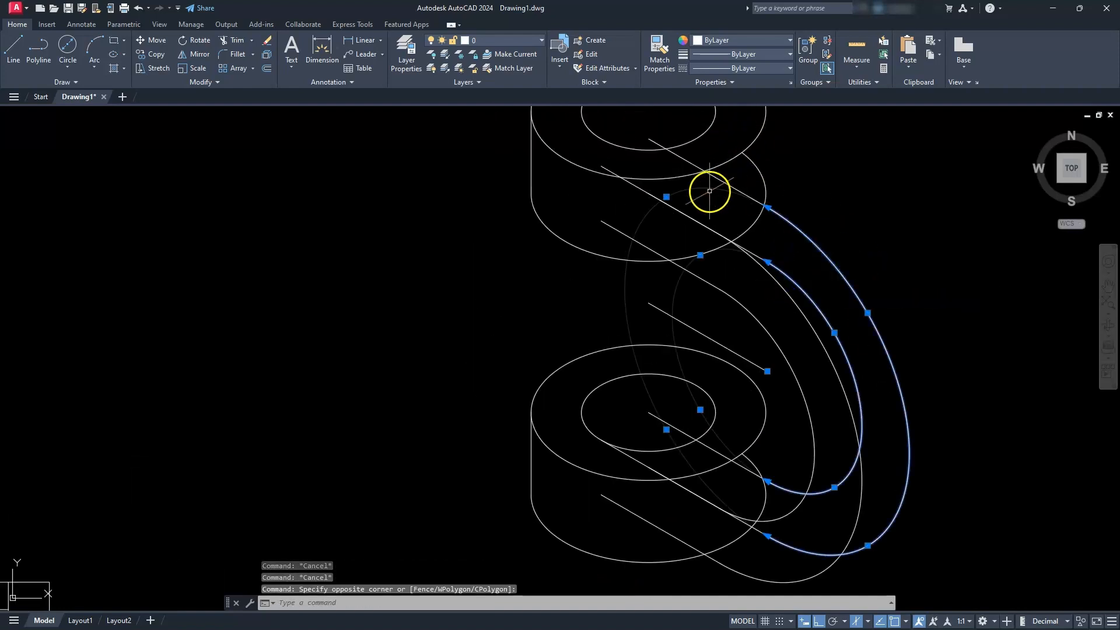
left_click(618, 168)
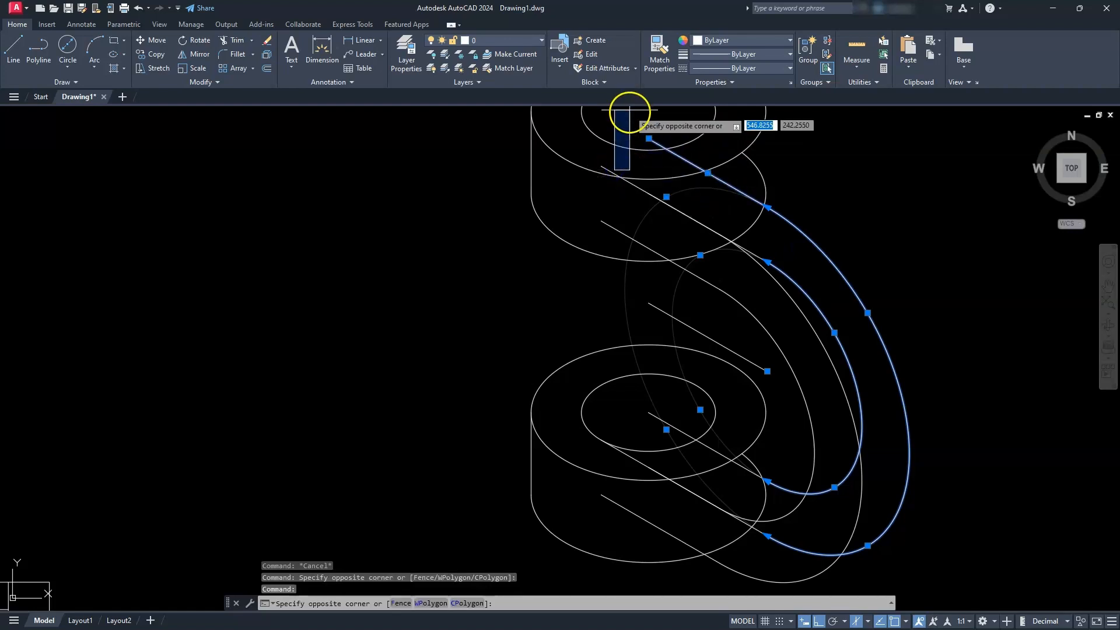
left_click(600, 167)
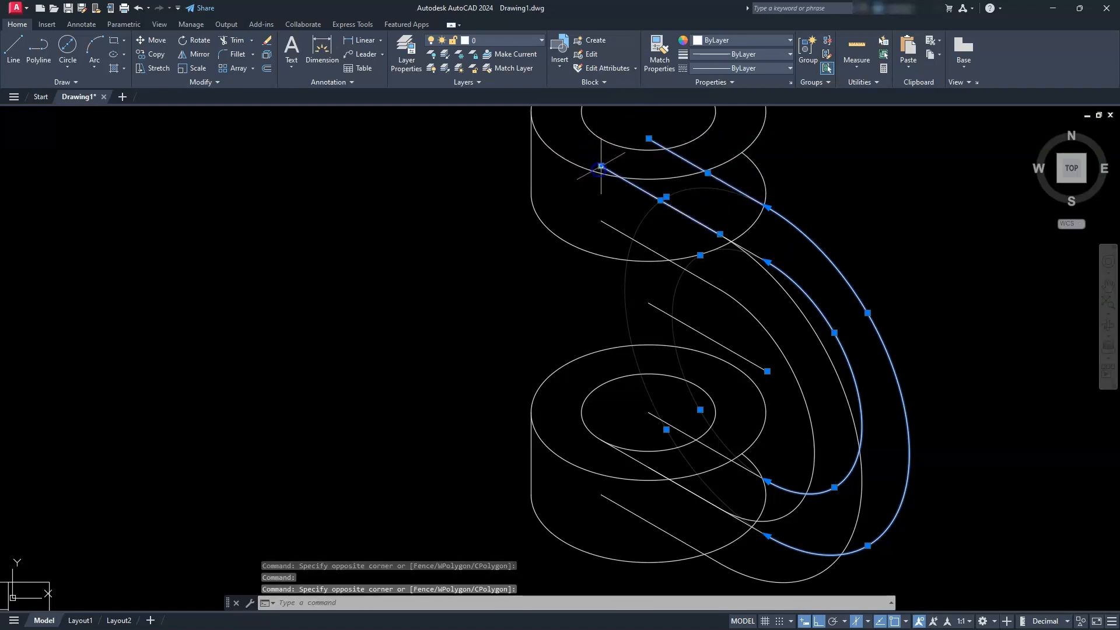
left_click(731, 42)
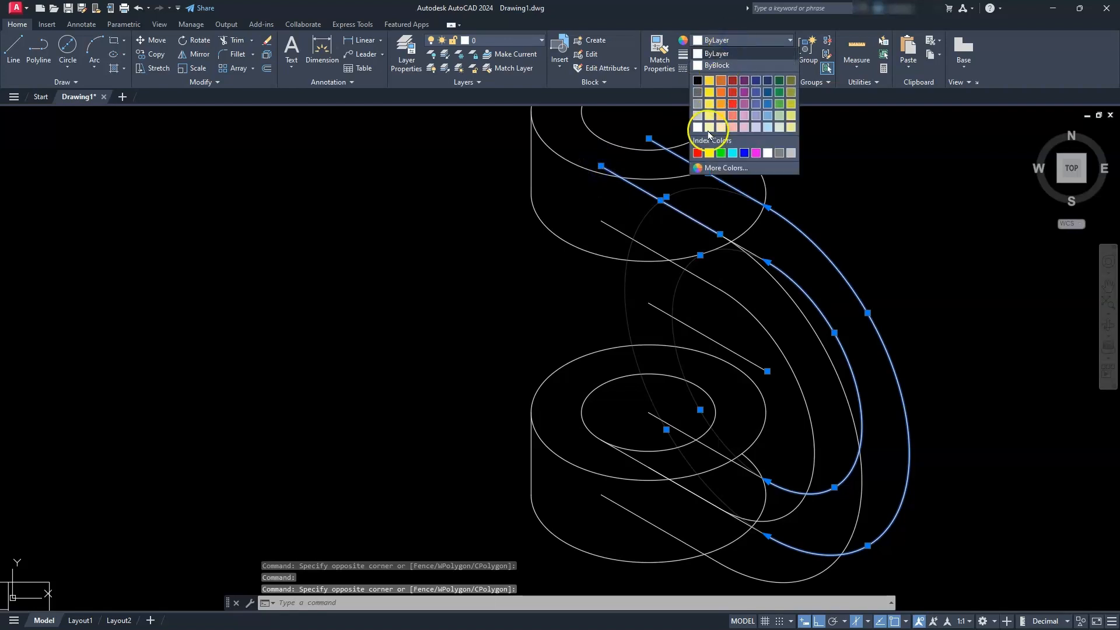
left_click(699, 154)
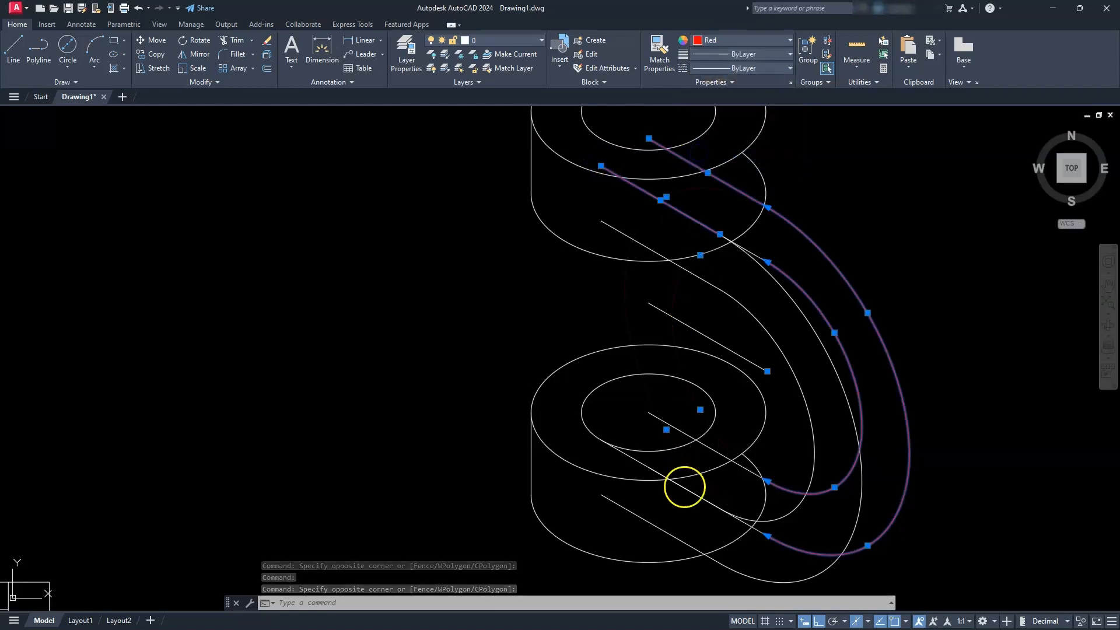
key("Escape")
Step: Change the colour of the two rear slanted lines at the lower cylinder to red
middle_click_drag(690, 506, 692, 388)
scroll(729, 409, "up", 4)
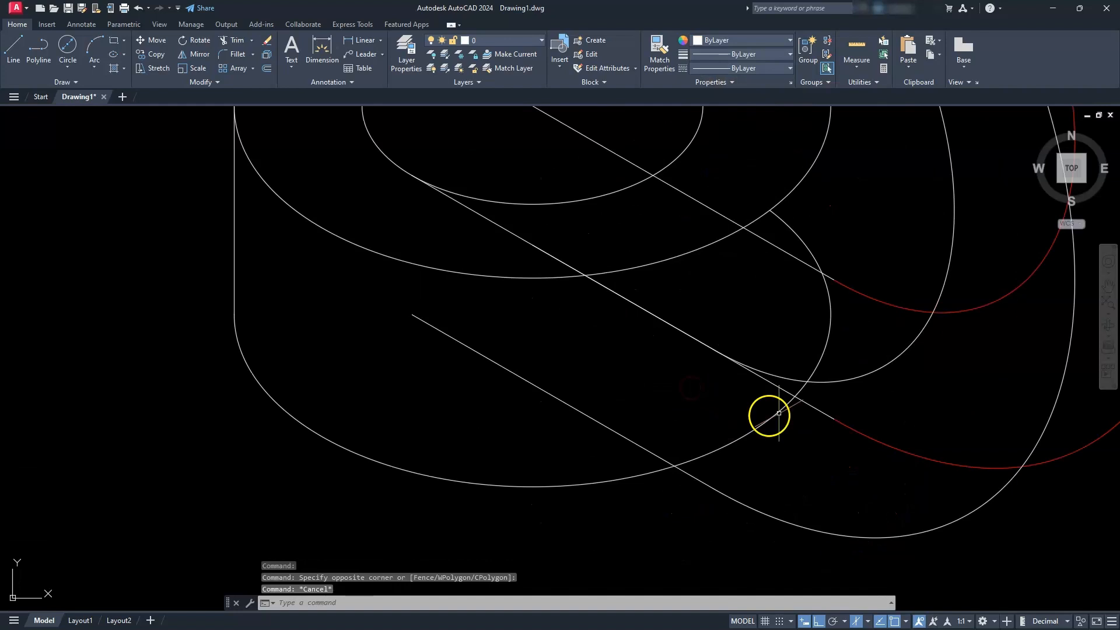
left_click(816, 407)
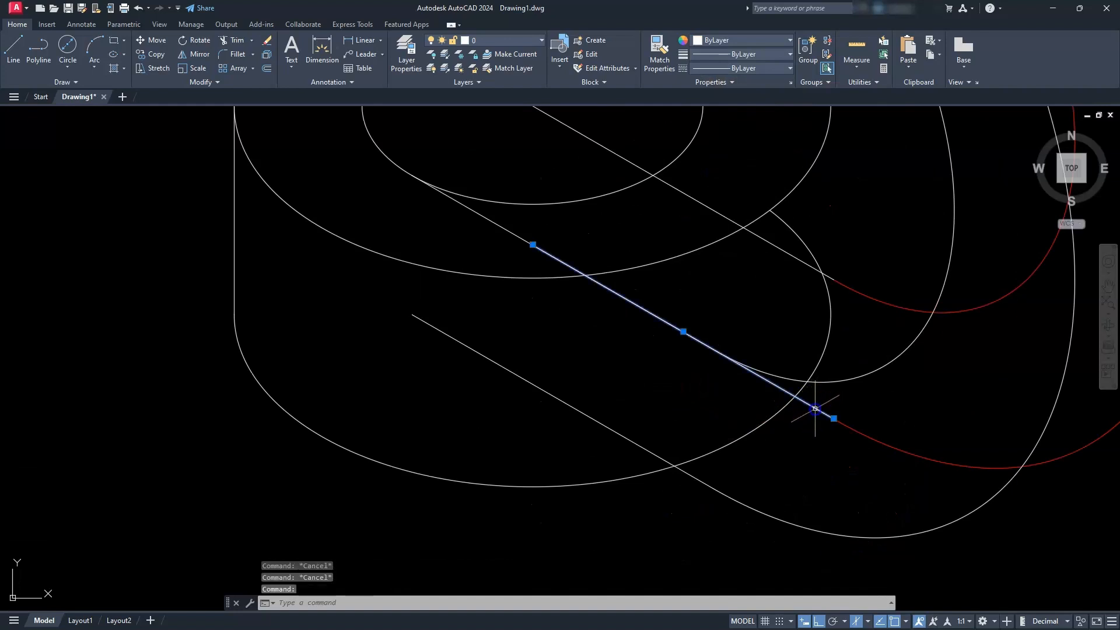
left_click(792, 257)
left_click(759, 44)
left_click(696, 150)
key("Escape")
scroll(773, 348, "down", 2)
middle_click_drag(756, 374, 843, 457)
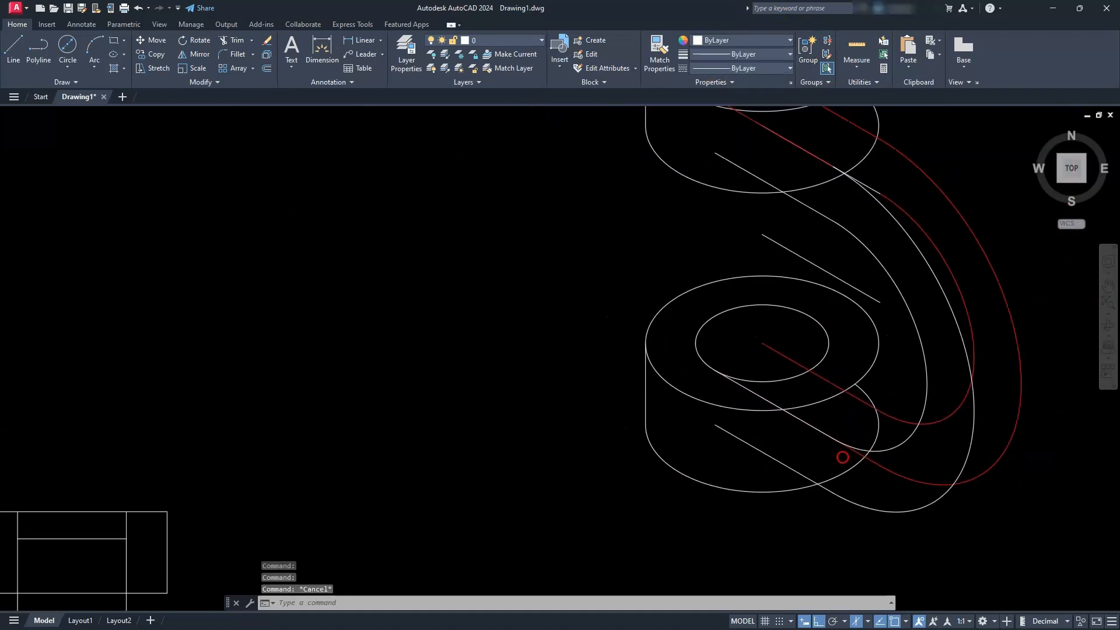
Step: Erase the loose slanted line between the two cylinders
scroll(757, 415, "down", 2)
middle_click_drag(757, 415, 707, 380)
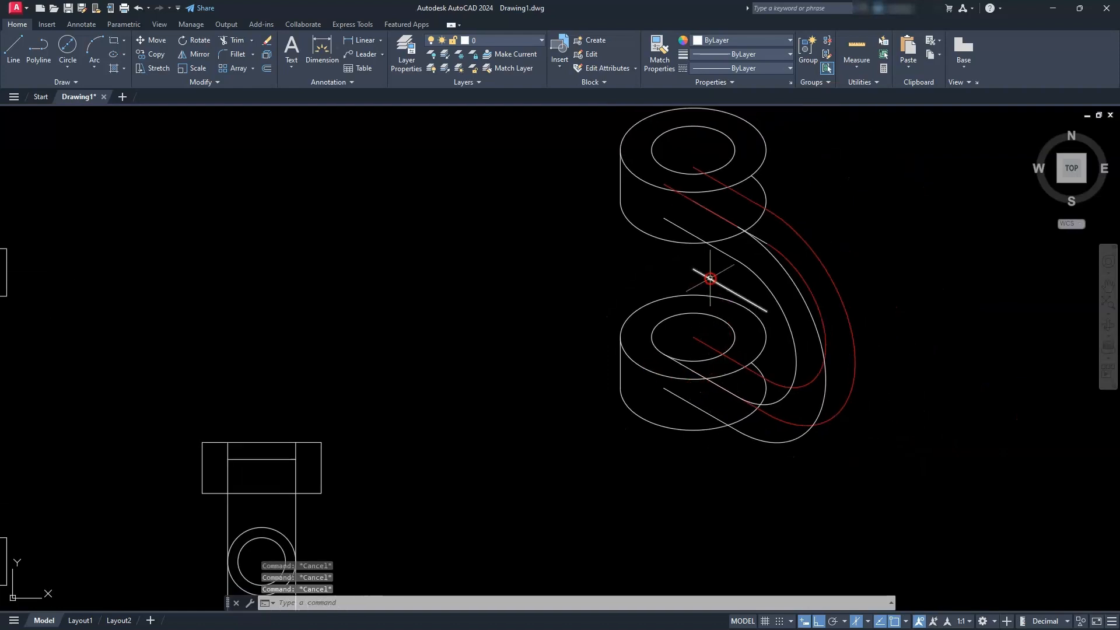
left_click(665, 298)
key("Delete")
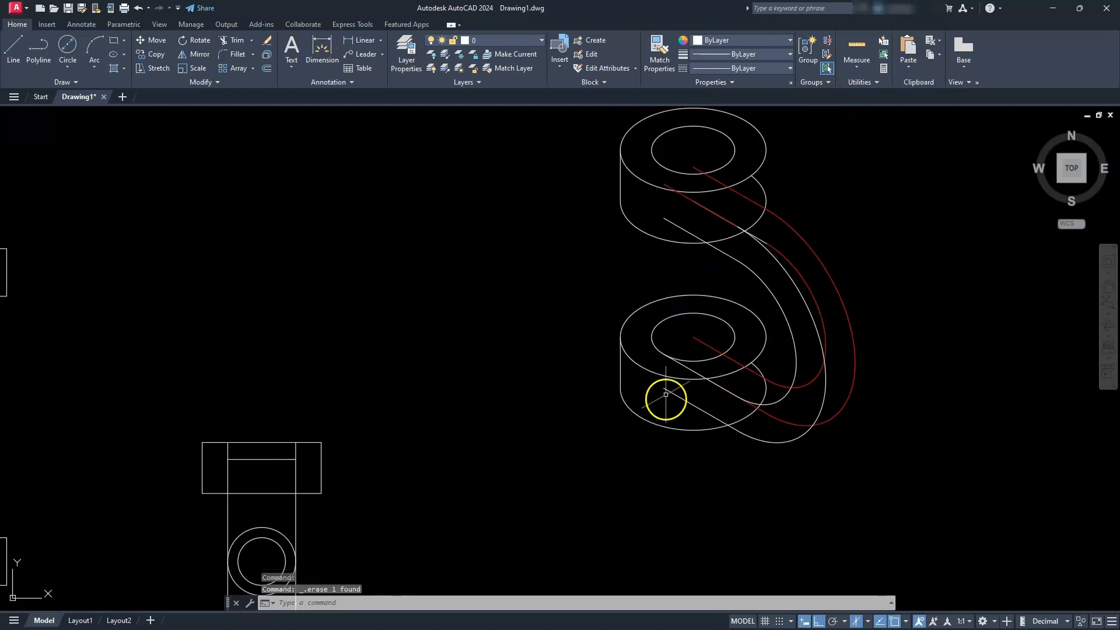
Step: Draw a vertical line from where the front slanted line crosses the lower cylinder's top outer ellipse down past its bottom arc
scroll(676, 424, "up", 2)
scroll(697, 445, "up", 4)
middle_click_drag(697, 443, 695, 494)
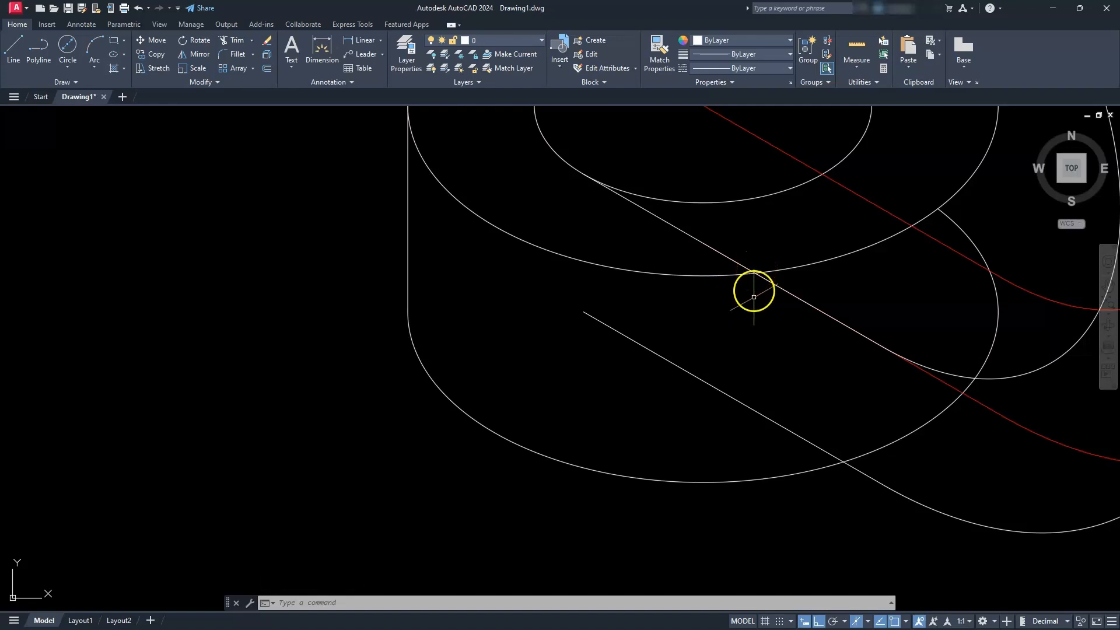
key("Escape")
scroll(762, 347, "down", 4)
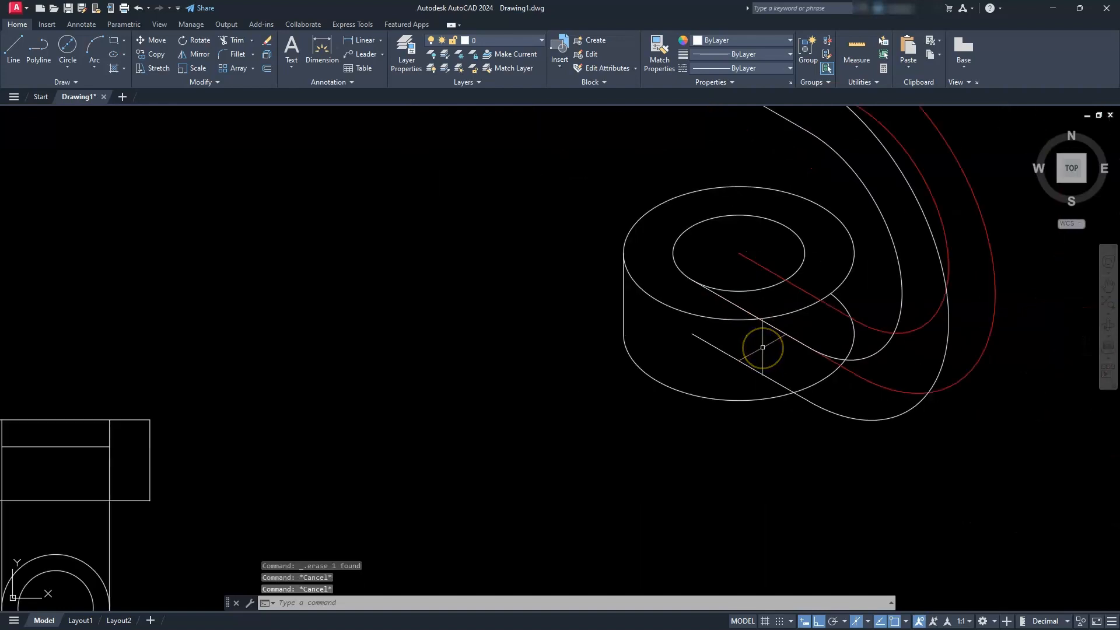
scroll(762, 347, "up", 2)
left_click(11, 47)
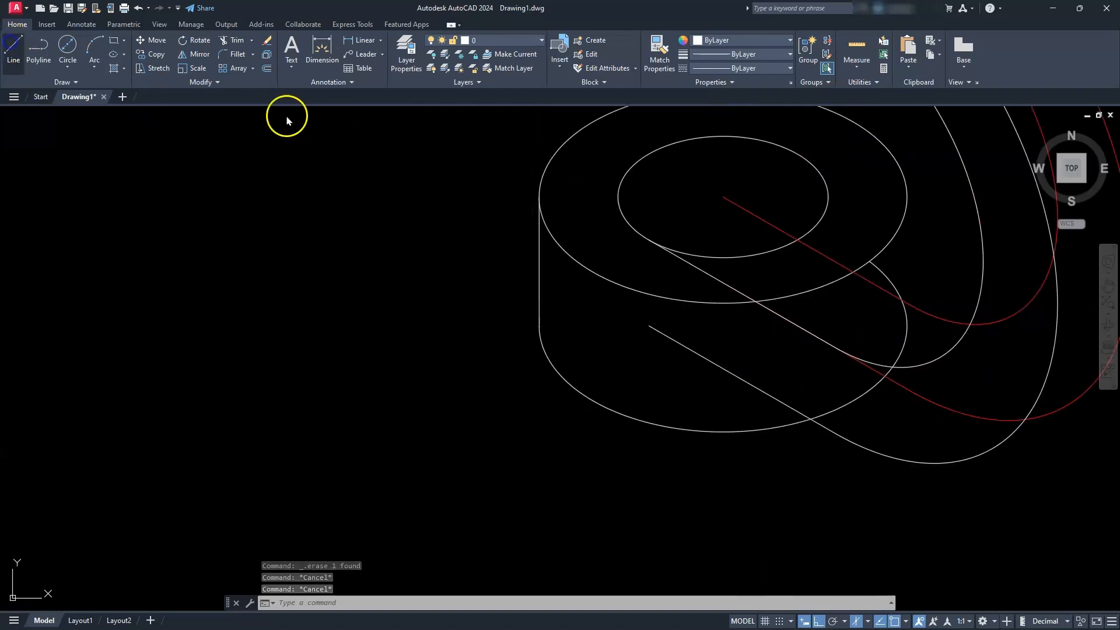
left_click(755, 301)
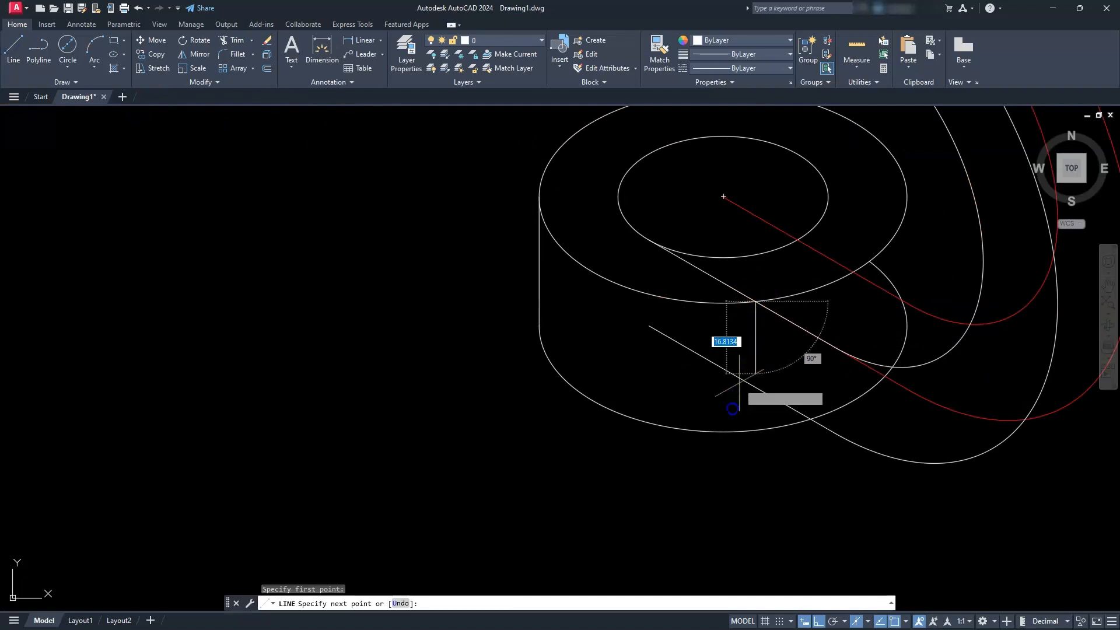
left_click(733, 481)
key("Escape")
key("Escape")
key("Escape")
key("Escape")
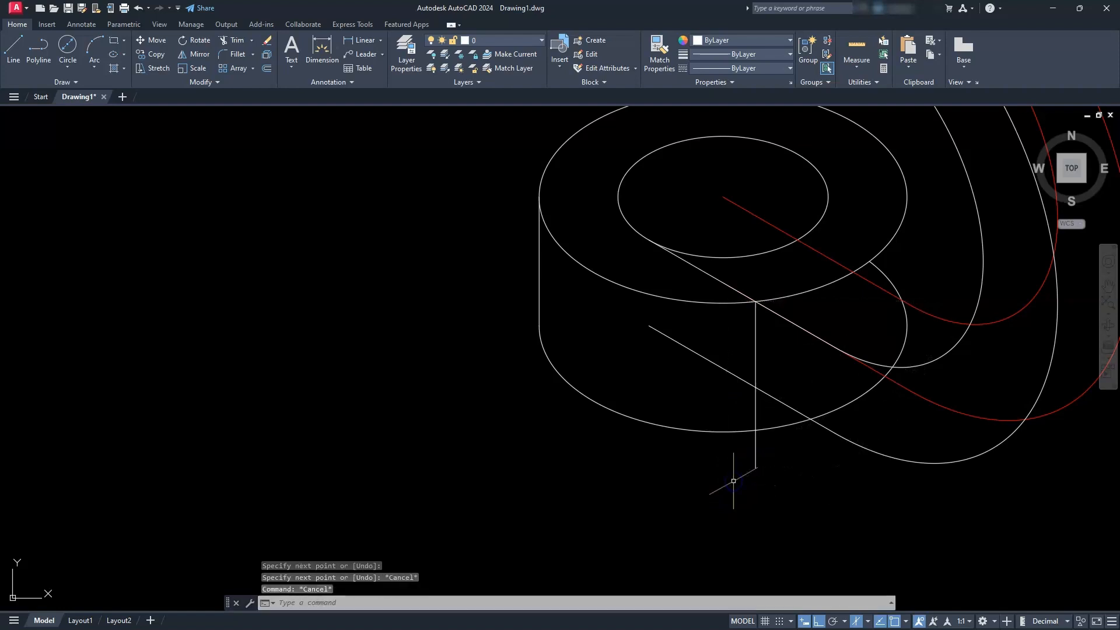
Step: Trim the lower cylinder's vertical line below the arm's lower front slanted line, and trim both front slanted lines back to that vertical line
type("tr")
key("Return")
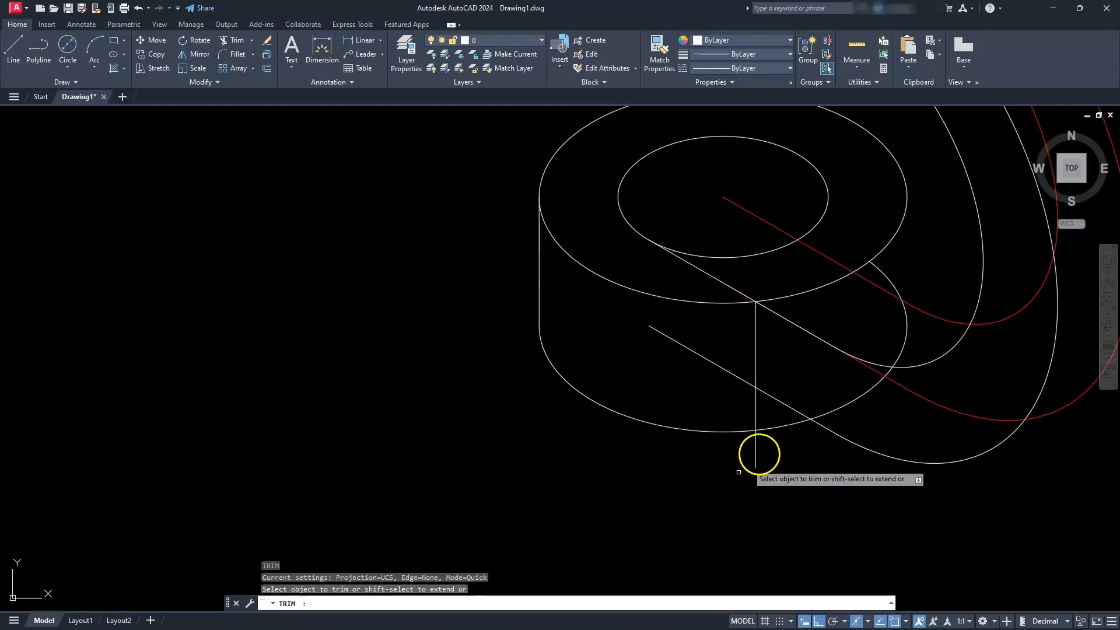
left_click(755, 436)
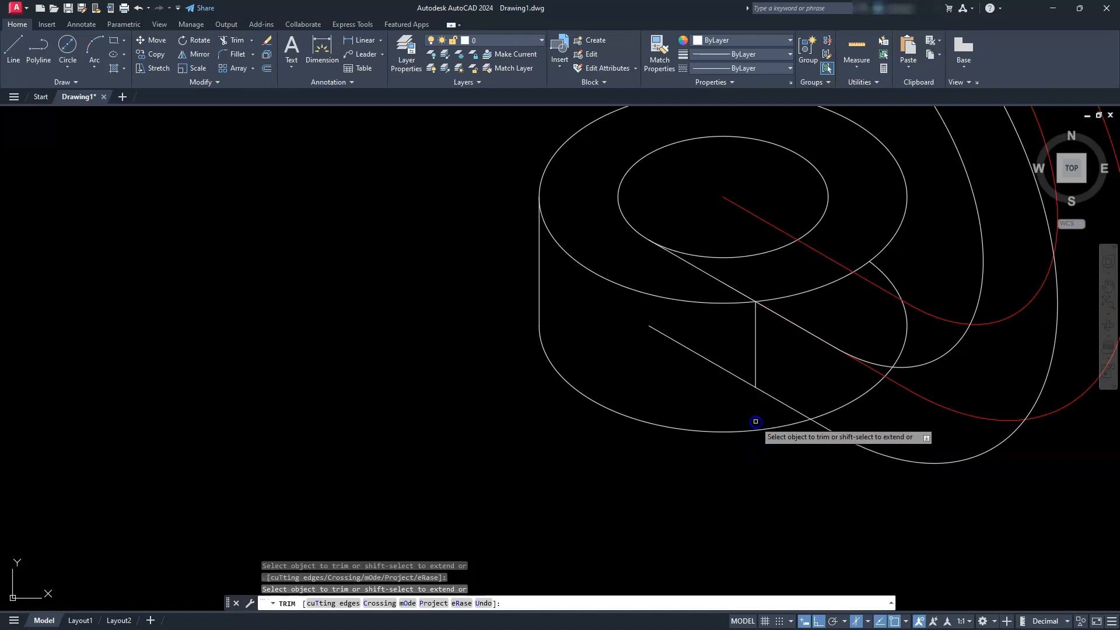
scroll(725, 303, "up", 5)
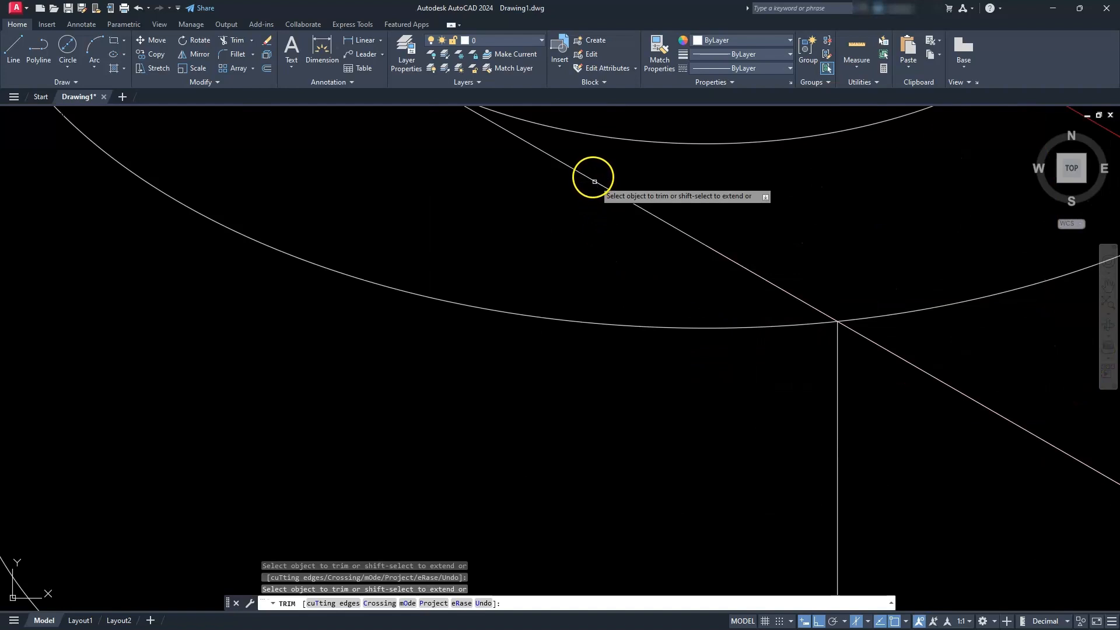
left_click(584, 171)
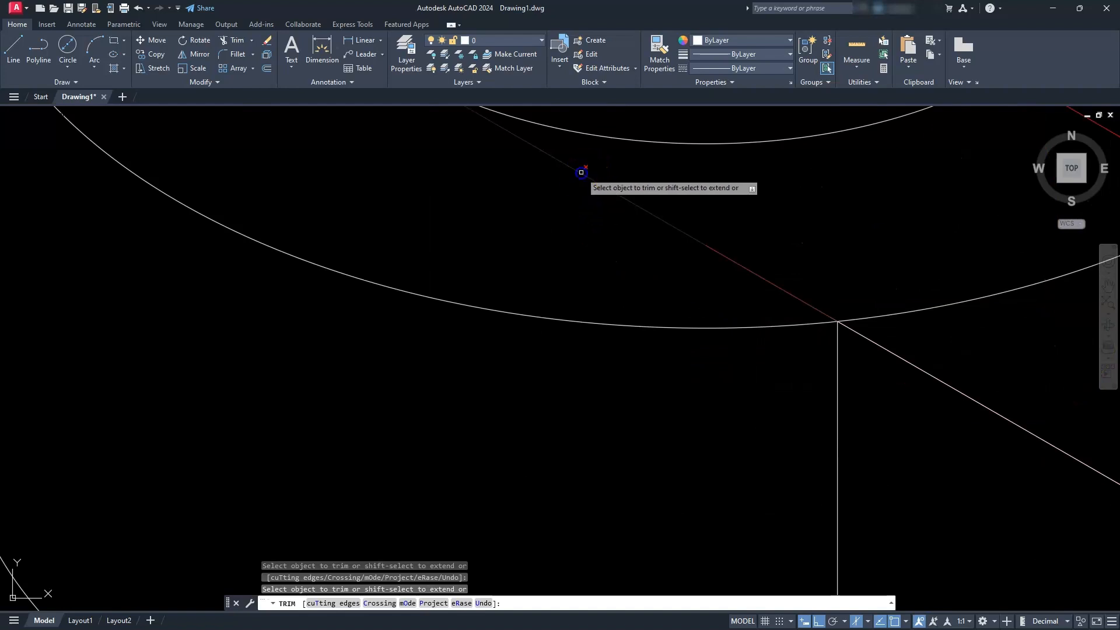
scroll(692, 333, "down", 5)
key("Escape")
key("Escape")
key("Escape")
key("Escape")
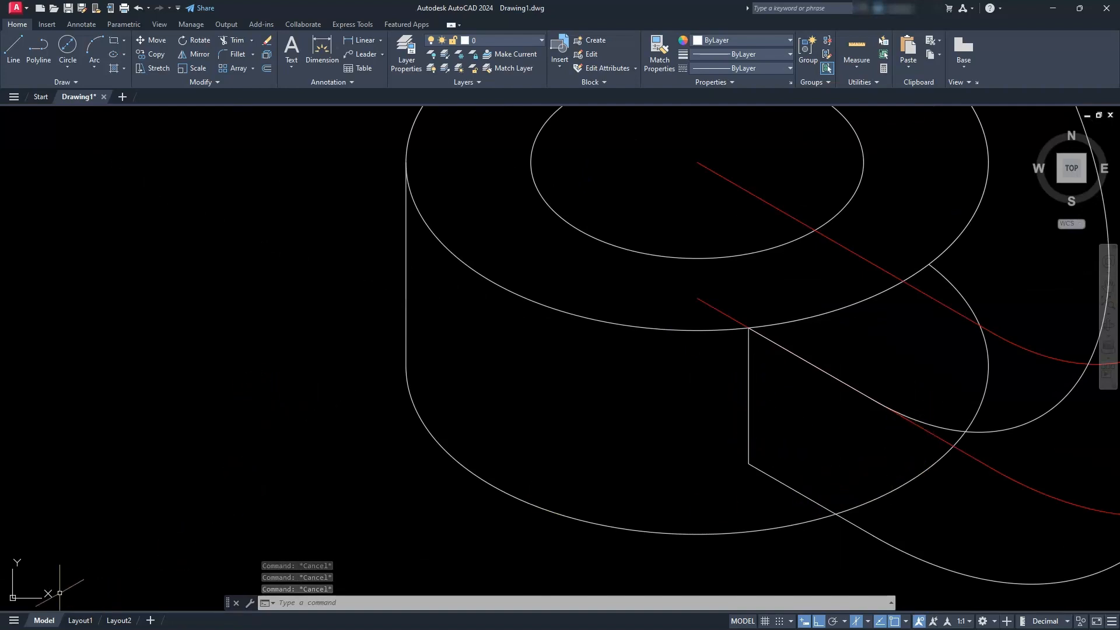
Step: Trim the lower cylinder's bottom arc where it passes behind the arm, keeping it only up to the lower slanted line
left_click(798, 518)
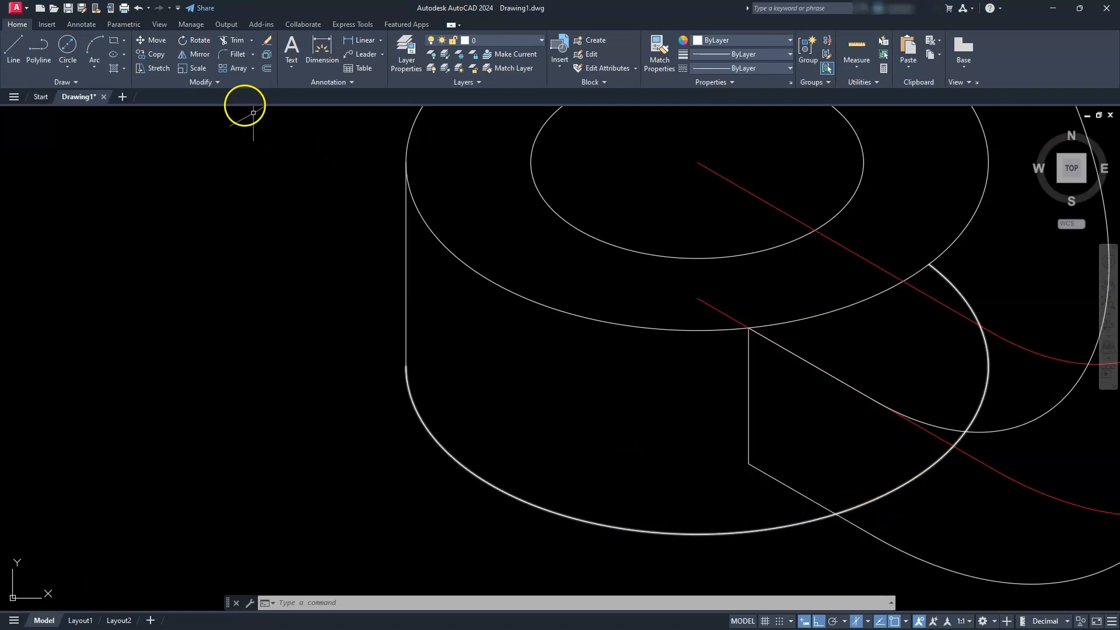
left_click(226, 42)
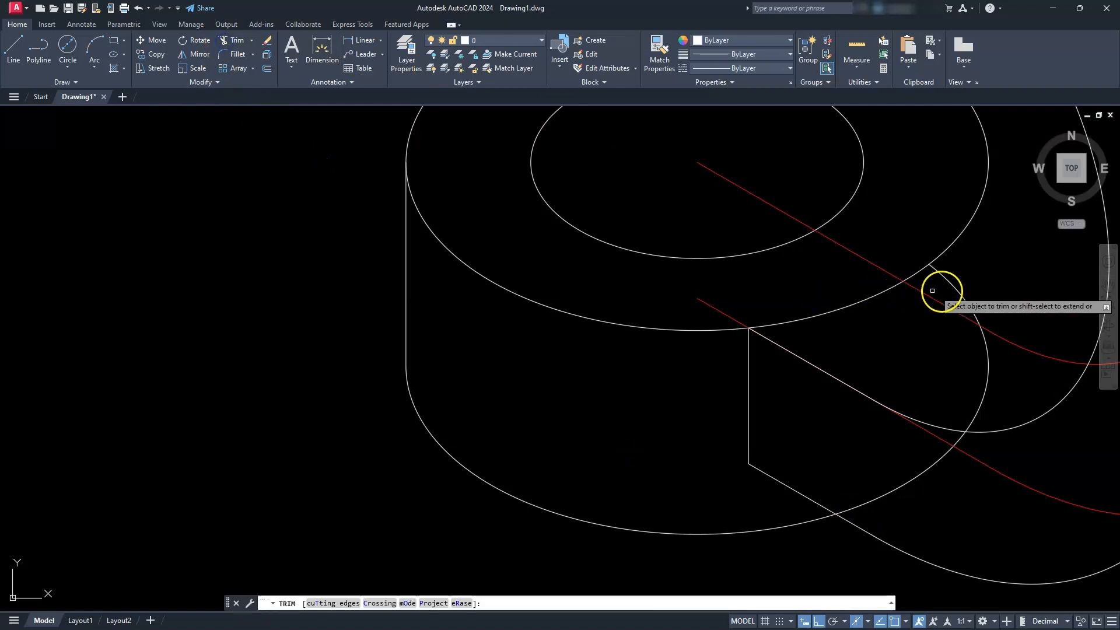
left_click(987, 357)
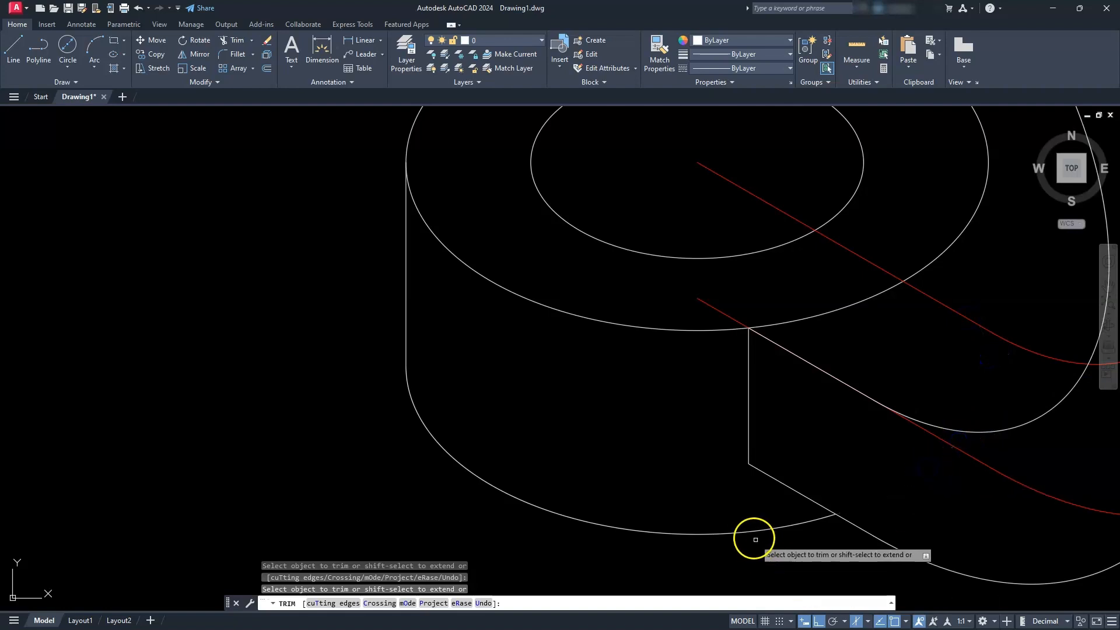
scroll(754, 533, "down", 4)
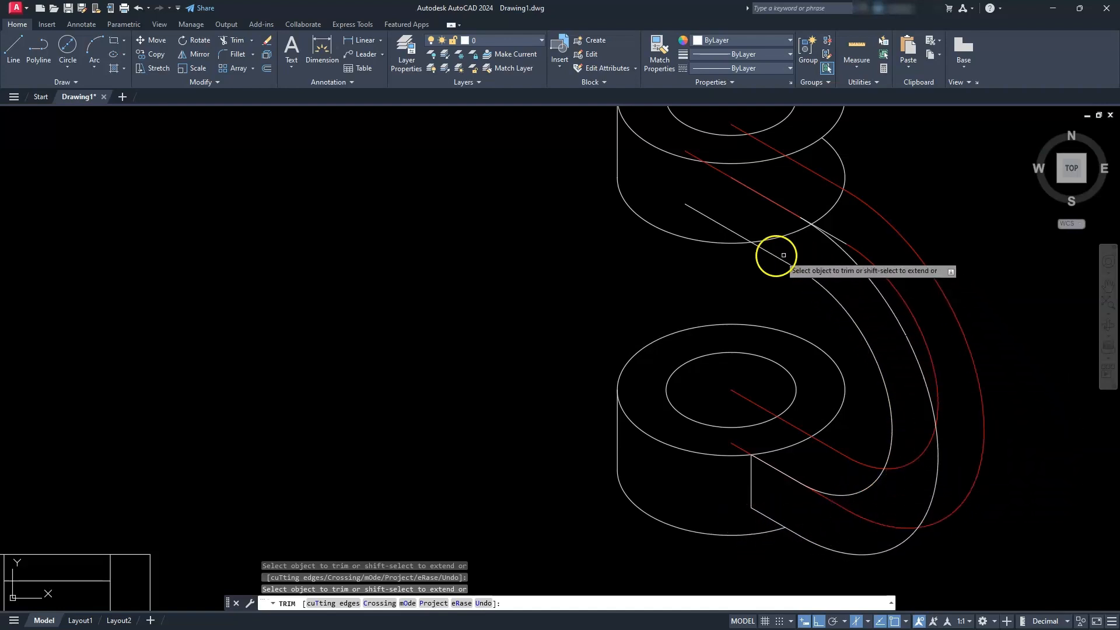
middle_click_drag(759, 274, 789, 400)
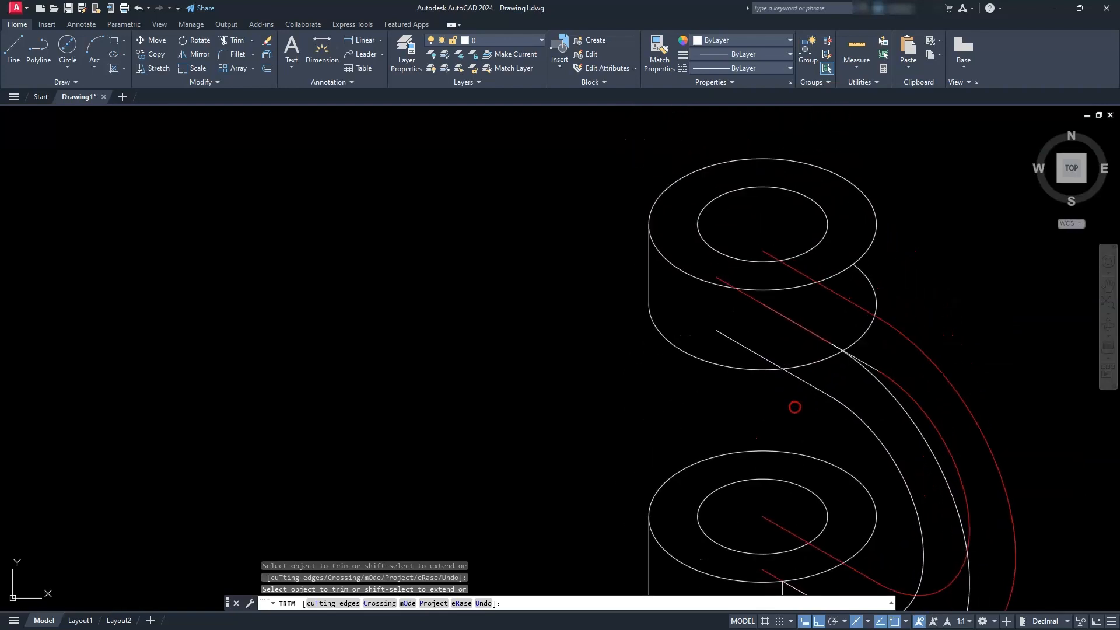
scroll(770, 337, "up", 4)
key("Escape")
key("Escape")
key("Escape")
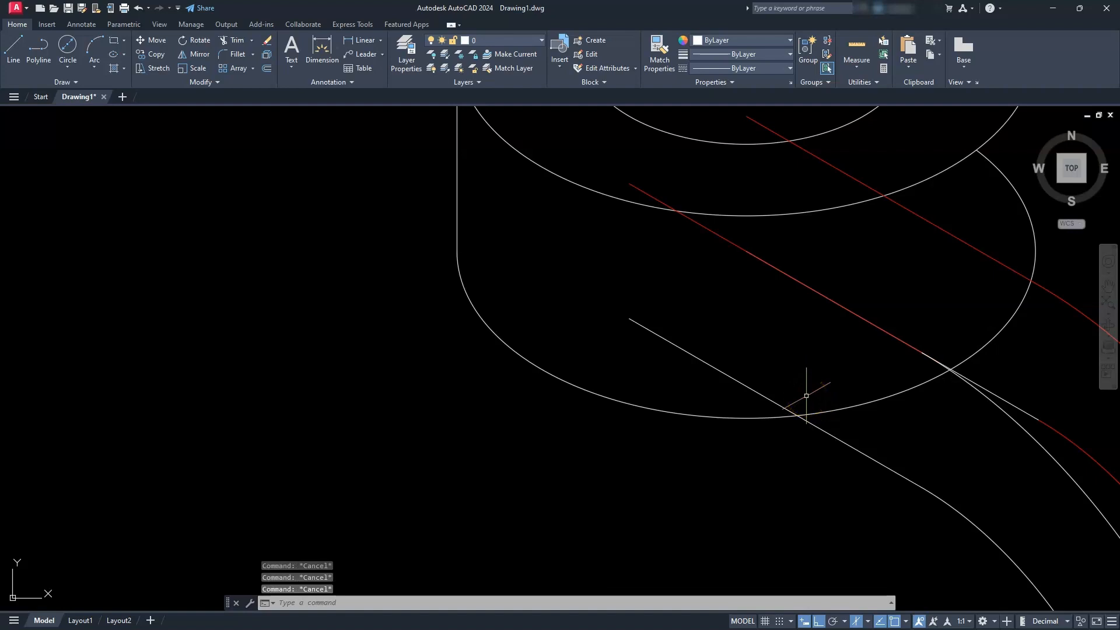
Step: Draw a vertical line upward from where the lower front slanted line crosses the upper cylinder's bottom arc
type("l")
key("Return")
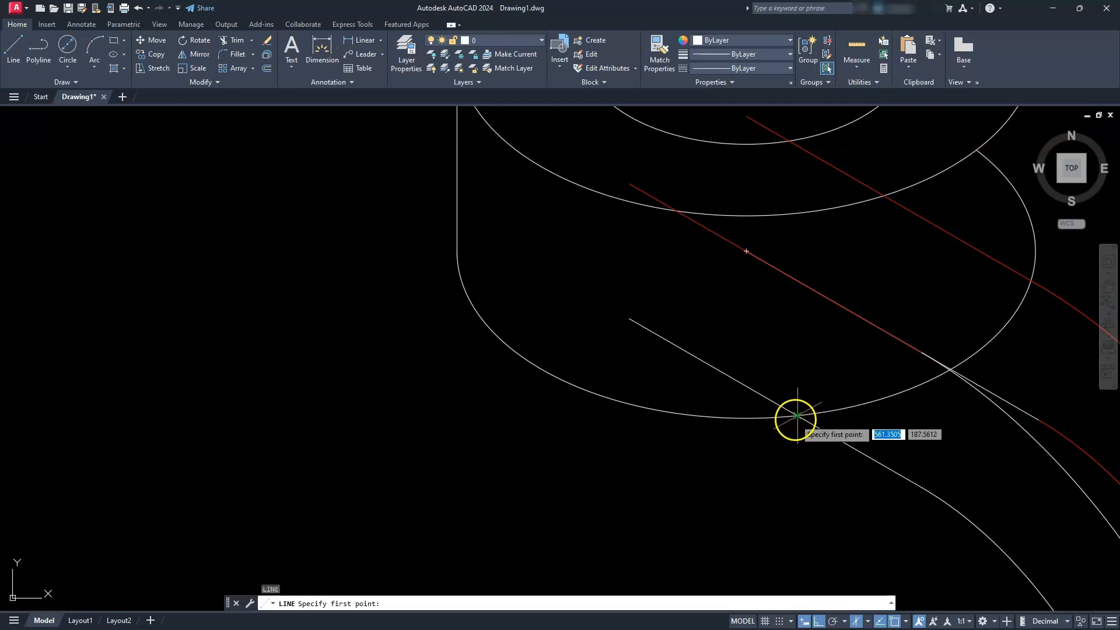
left_click(795, 419)
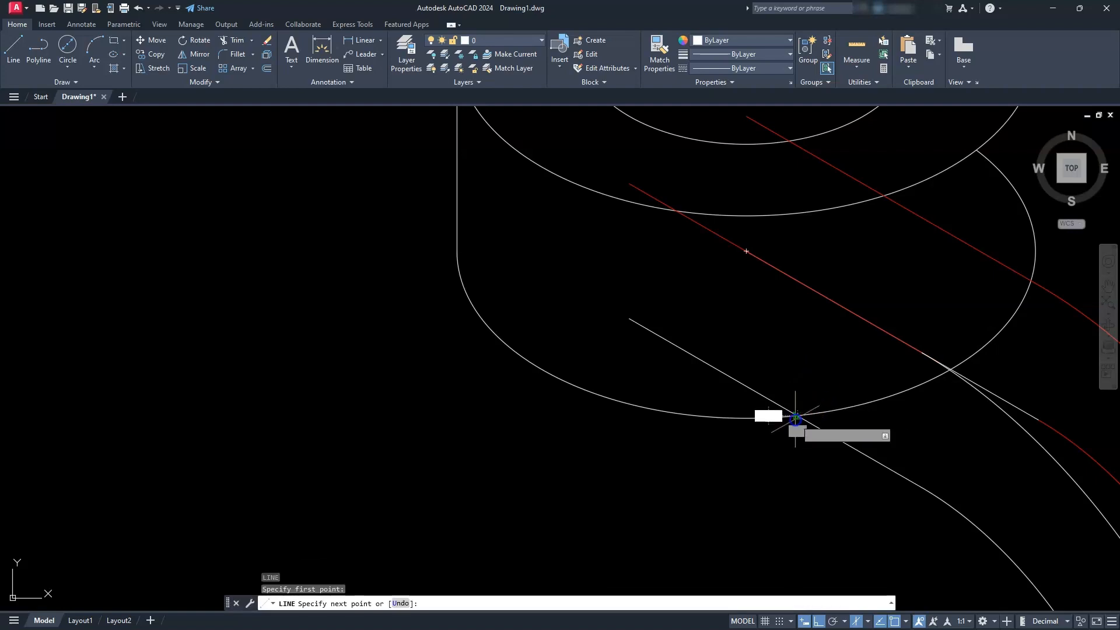
left_click(796, 236)
key("Escape")
scroll(796, 235, "down", 4)
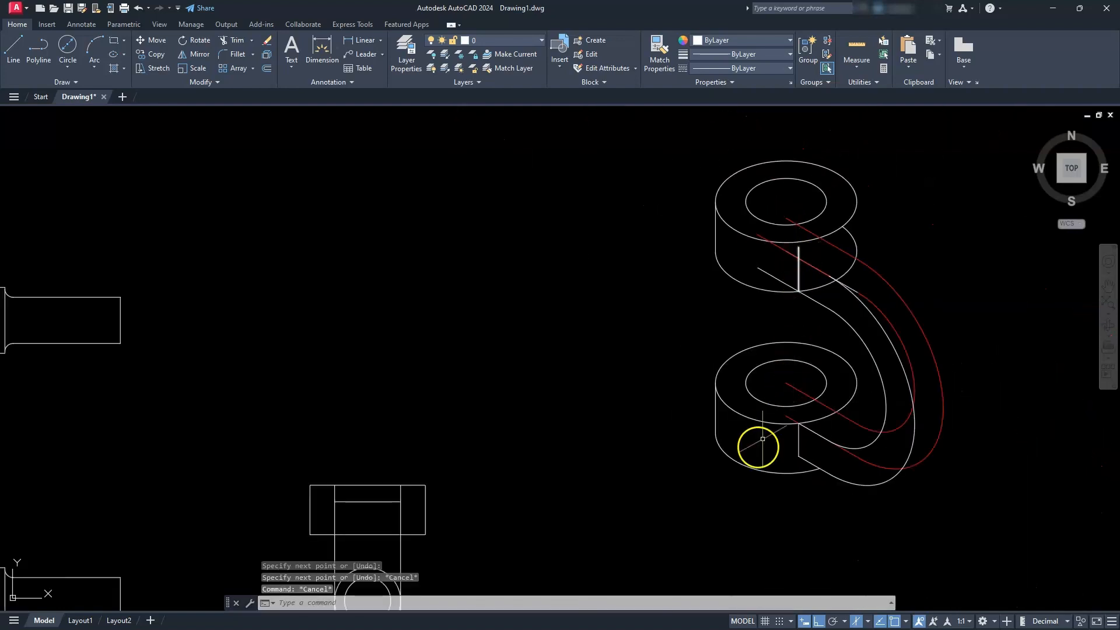
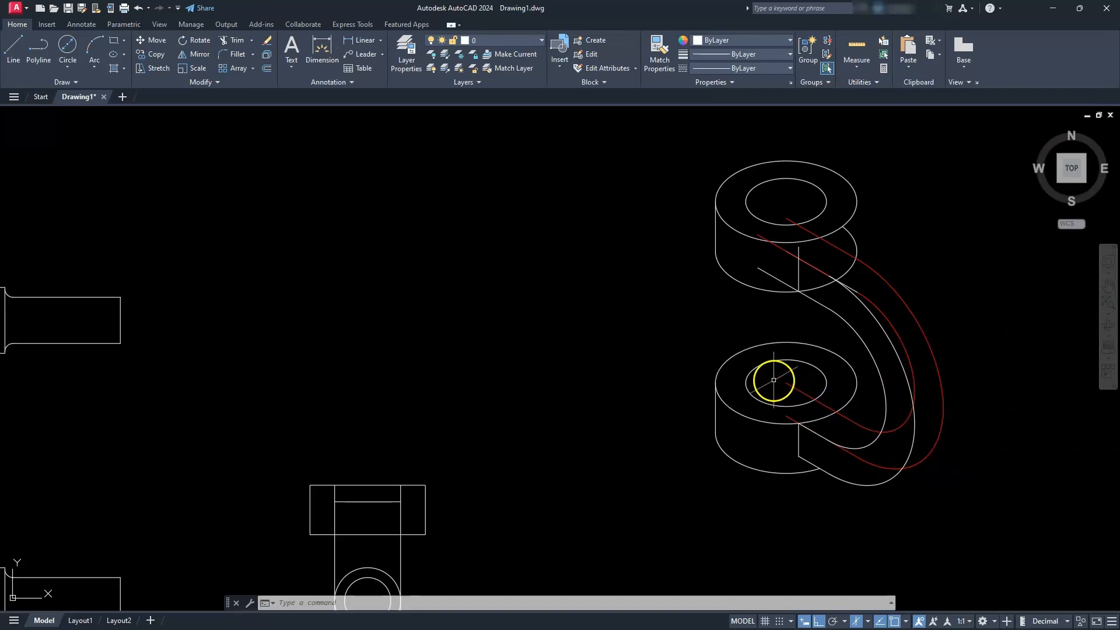
middle_click_drag(773, 278, 782, 321)
middle_click_drag(985, 448, 916, 401)
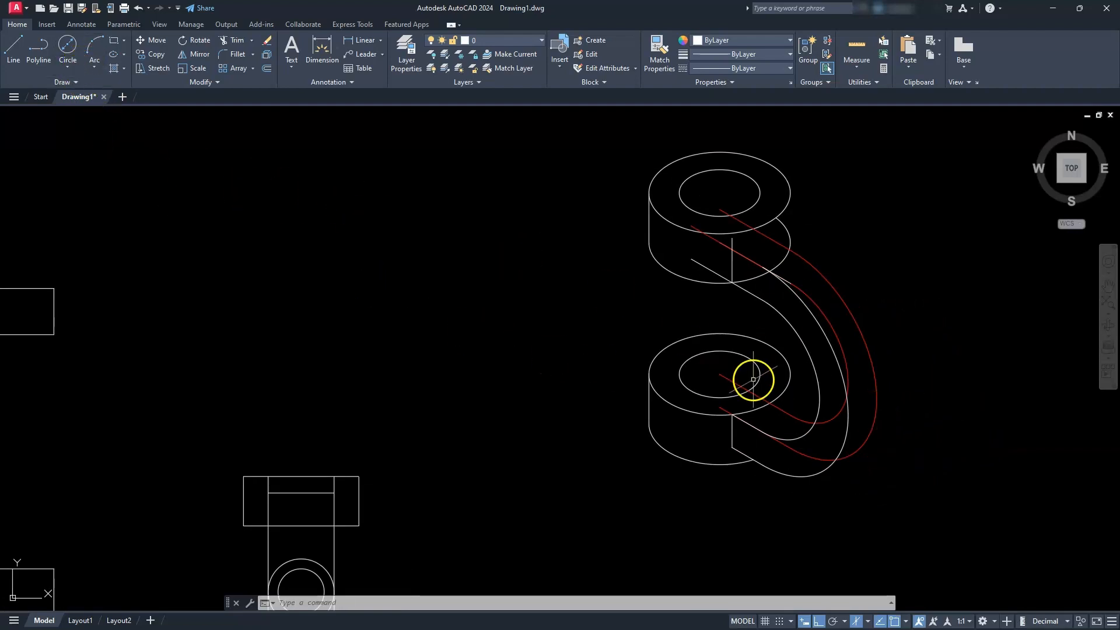
key("Return")
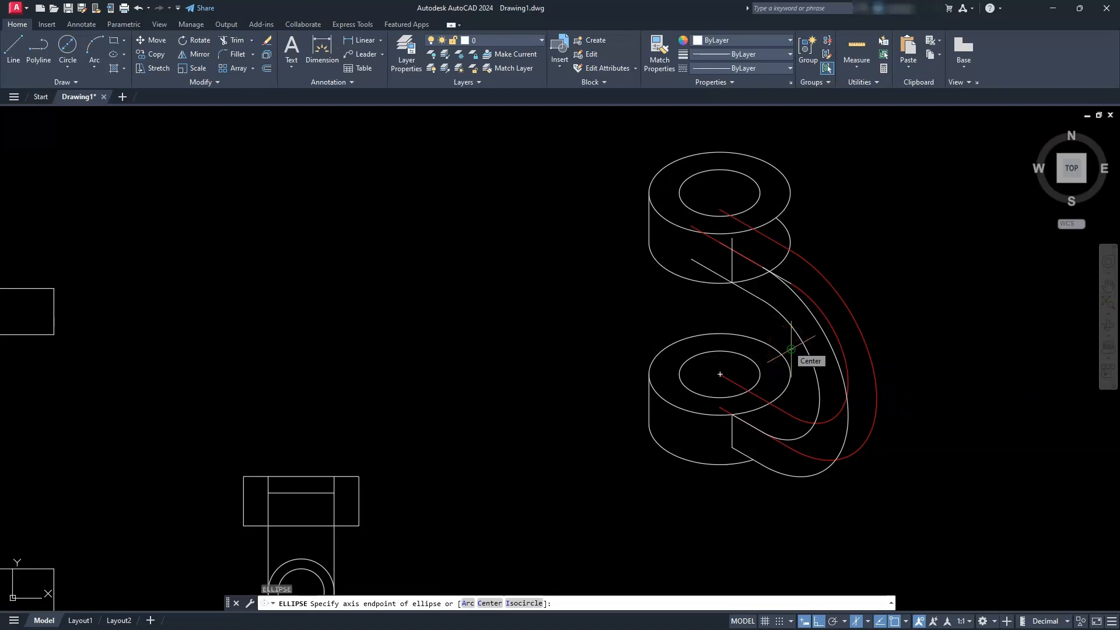
left_click(790, 348)
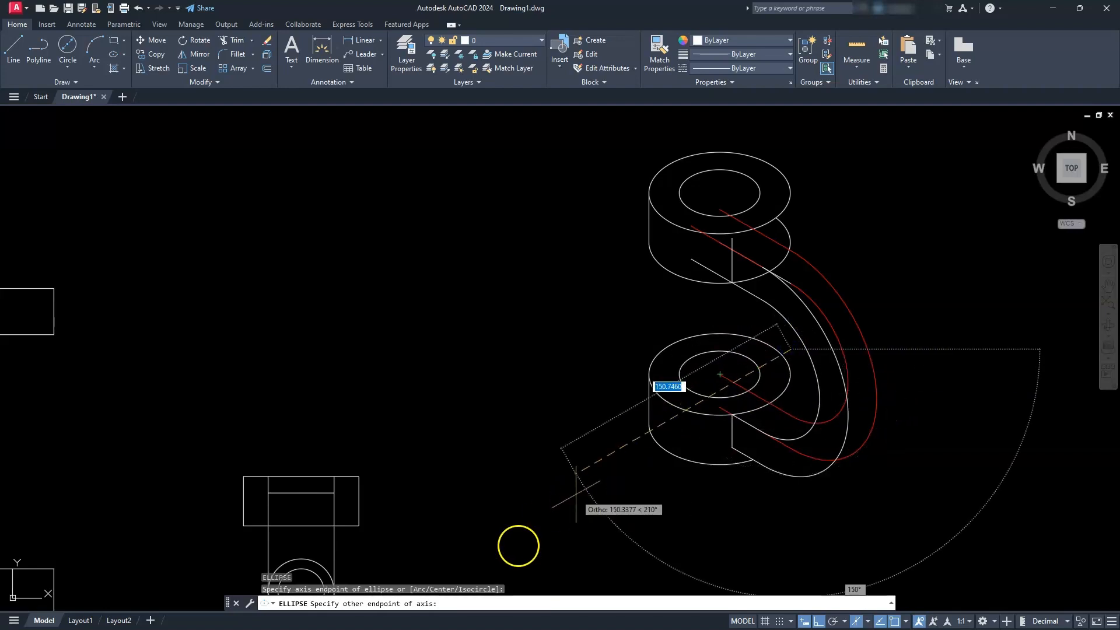
key("Escape")
key("Escape")
key("Escape")
Step: Draw a right-isoplane isocircle of diameter 40 at the center of the arm's red rear arcs
type("el")
key("Return")
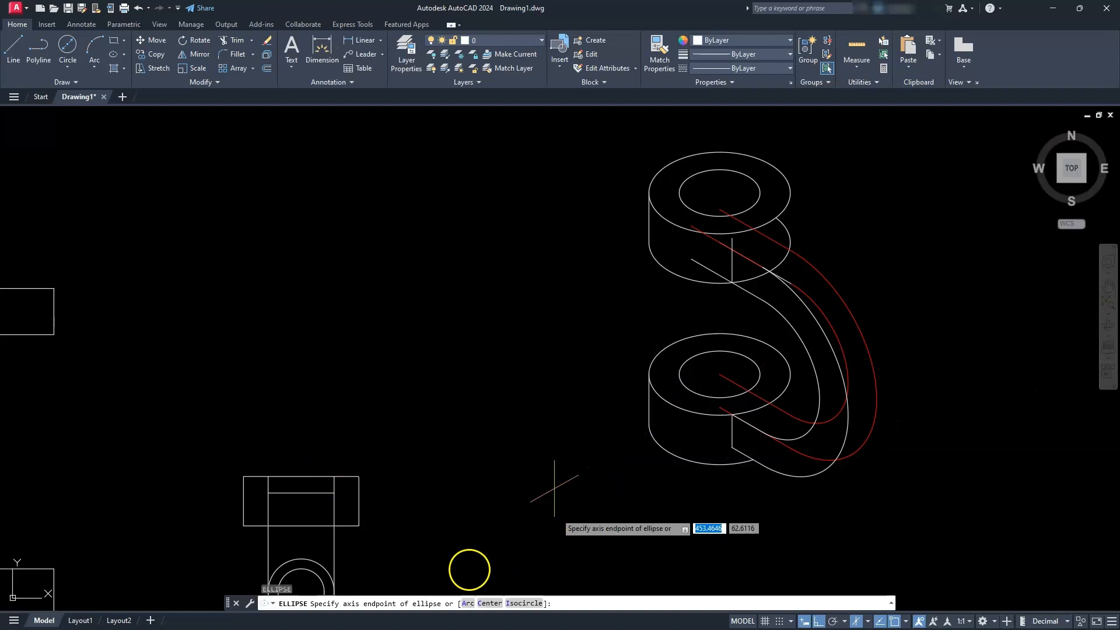
left_click(532, 602)
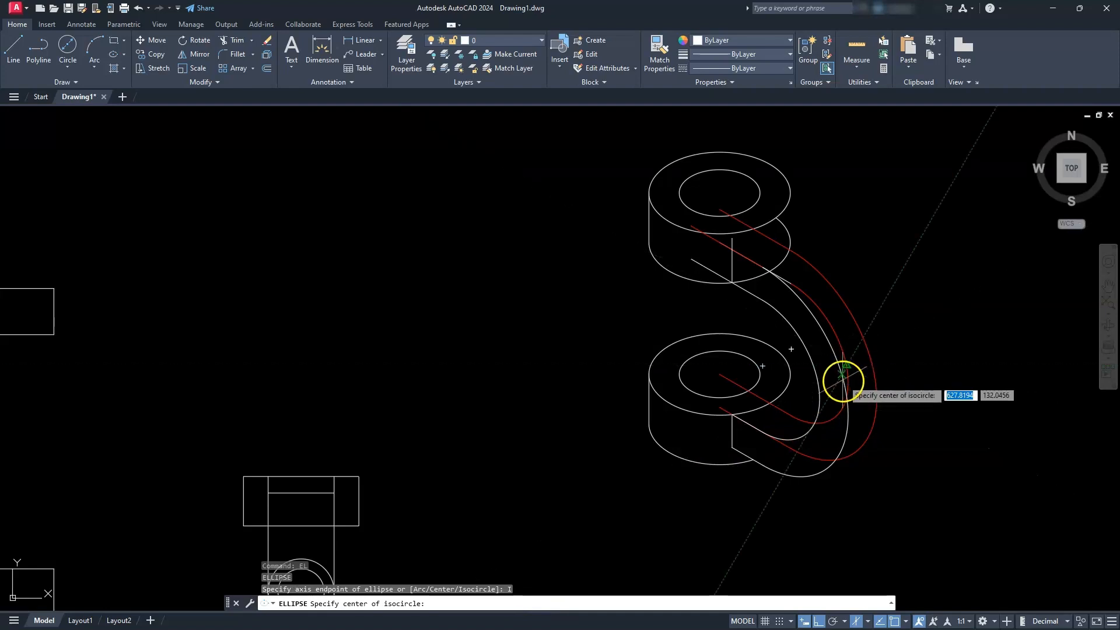
scroll(867, 416, "up", 2)
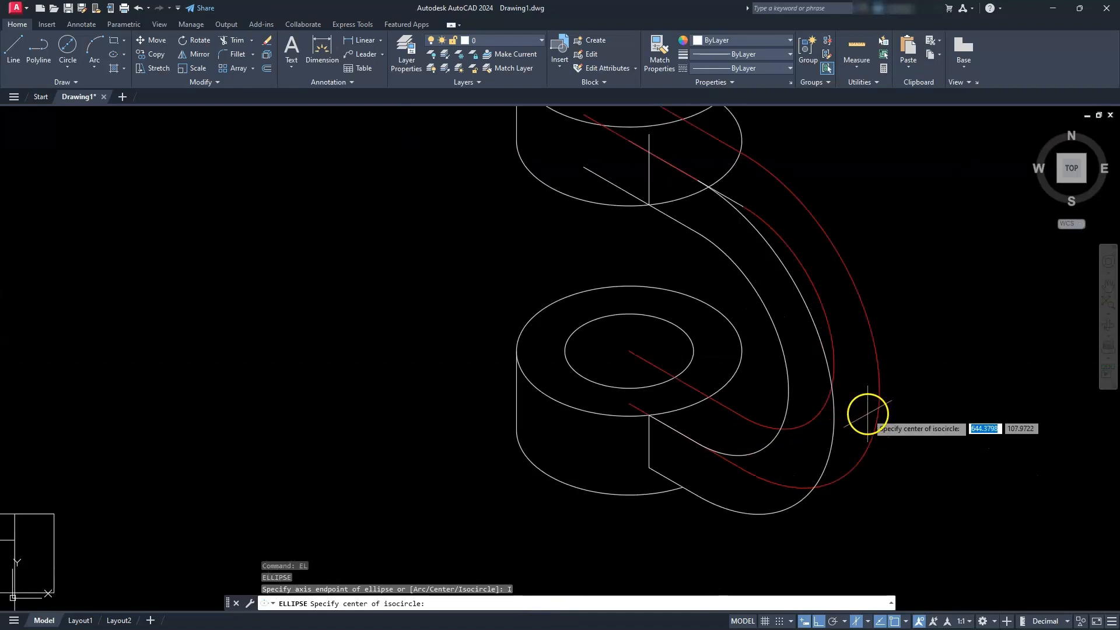
left_click(743, 311)
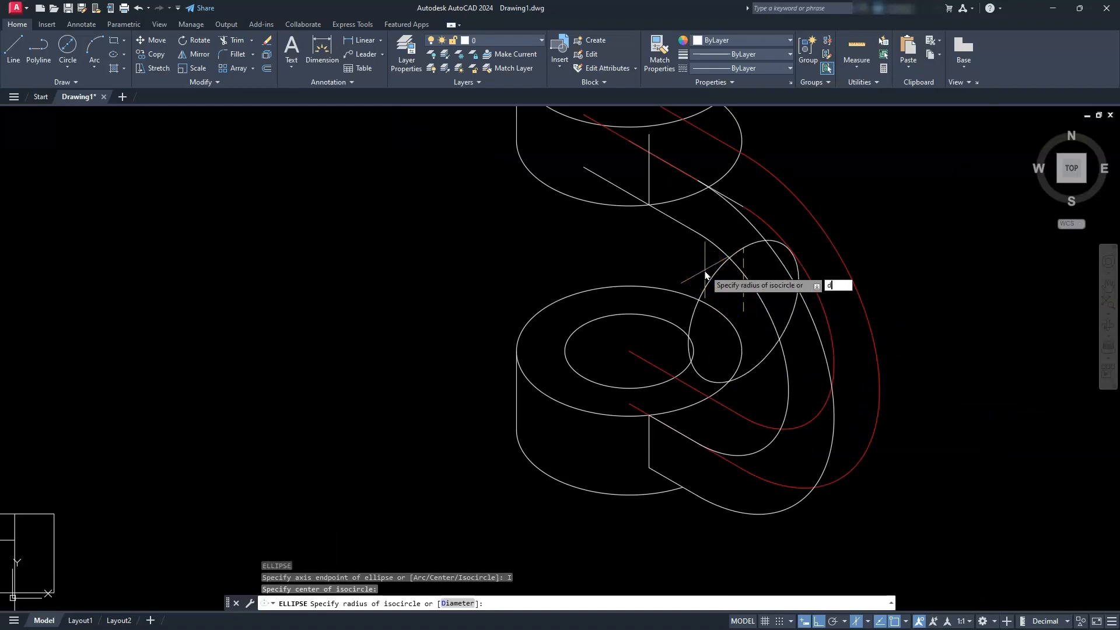
type("d")
key("Return")
key("Return")
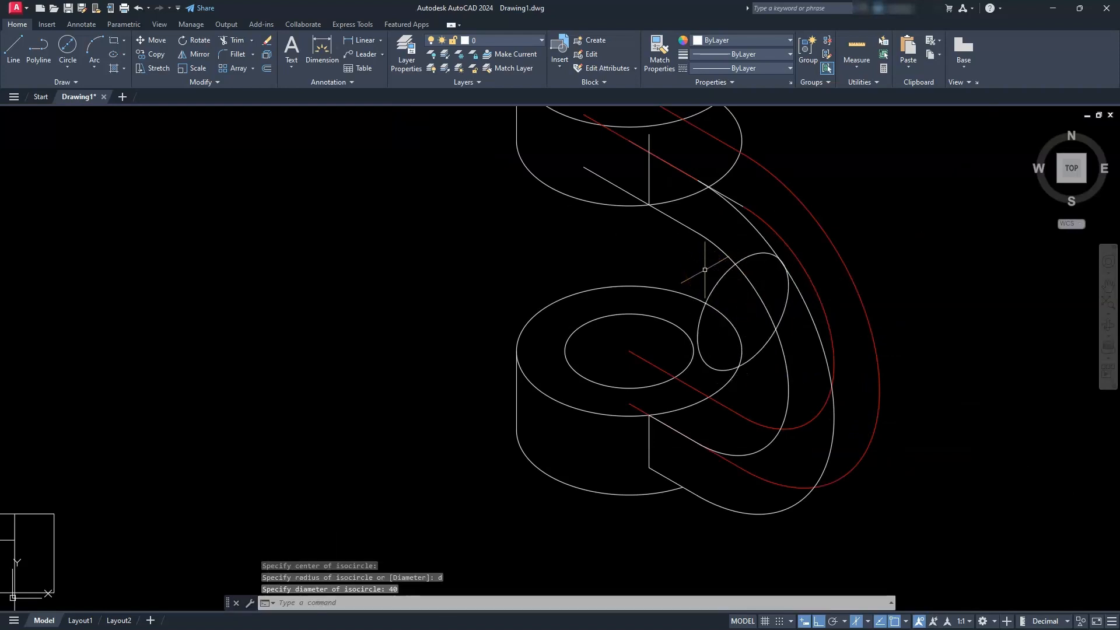
scroll(748, 331, "down", 2)
key("Escape")
key("Escape")
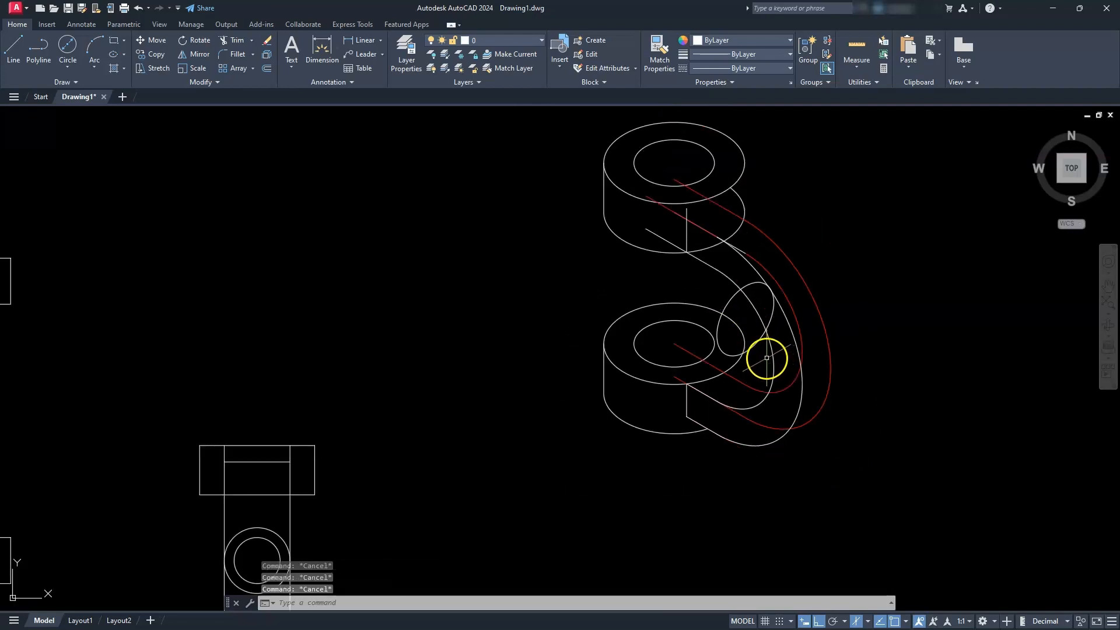
Step: Copy the 40-diameter isocircle 80 units outward beyond the arm, along the slanted-line direction, using the left isoplane
left_click(725, 307)
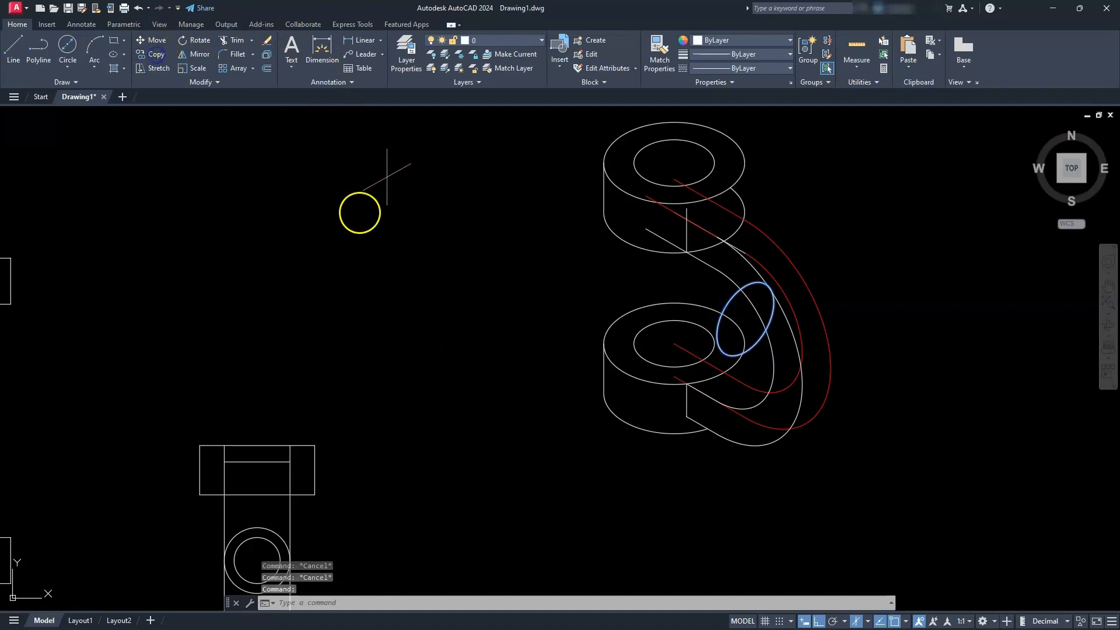
left_click(497, 313)
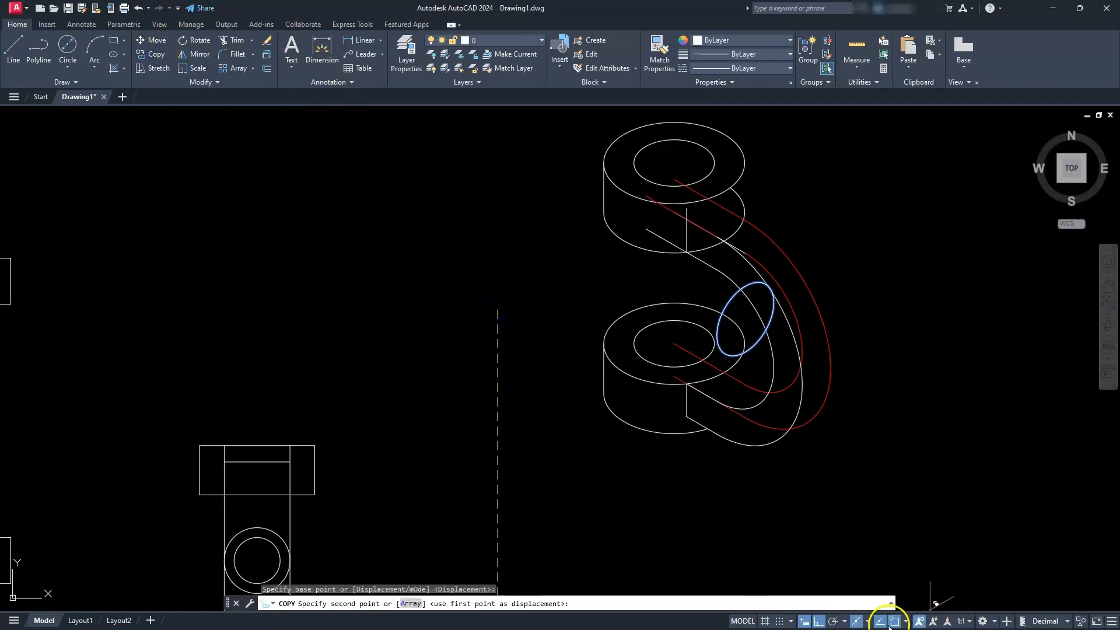
left_click(866, 621)
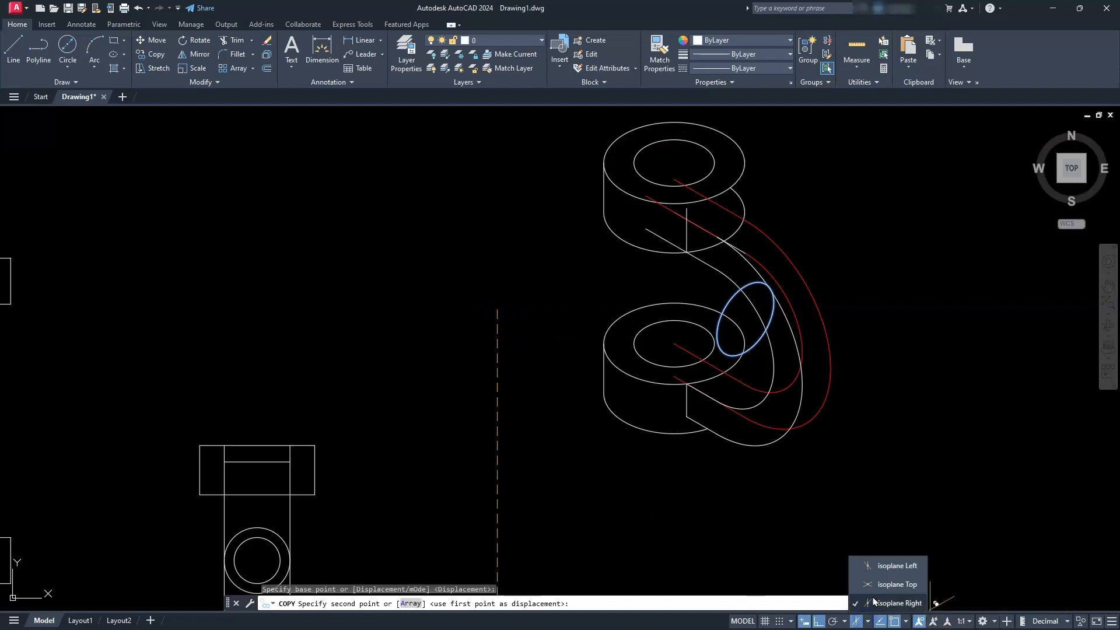
left_click(892, 566)
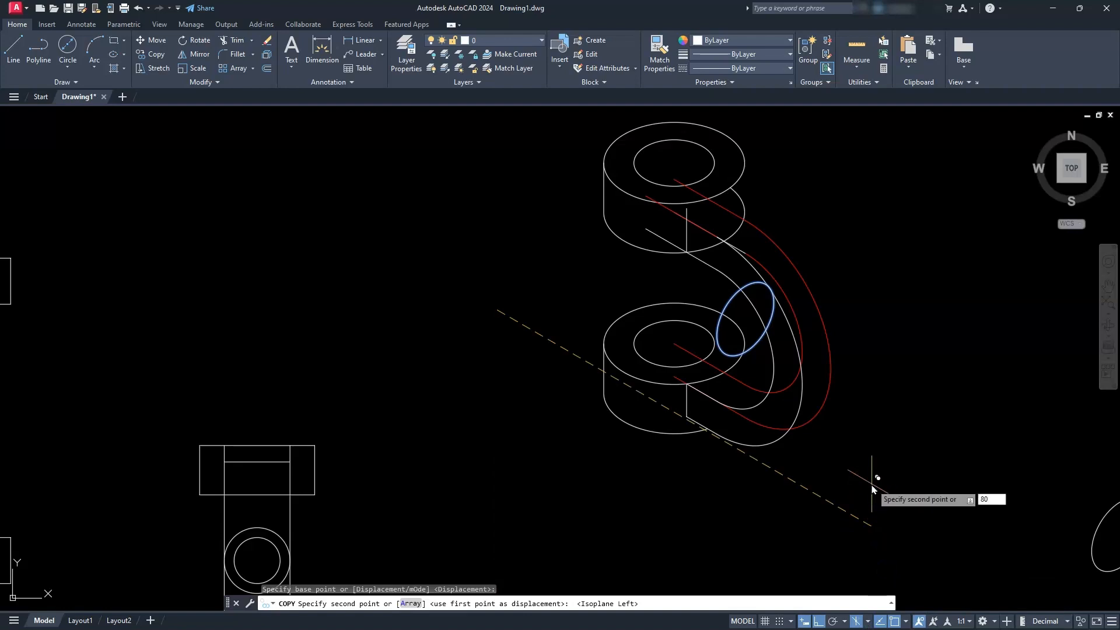
key("Return")
key("Escape")
key("Escape")
key("Escape")
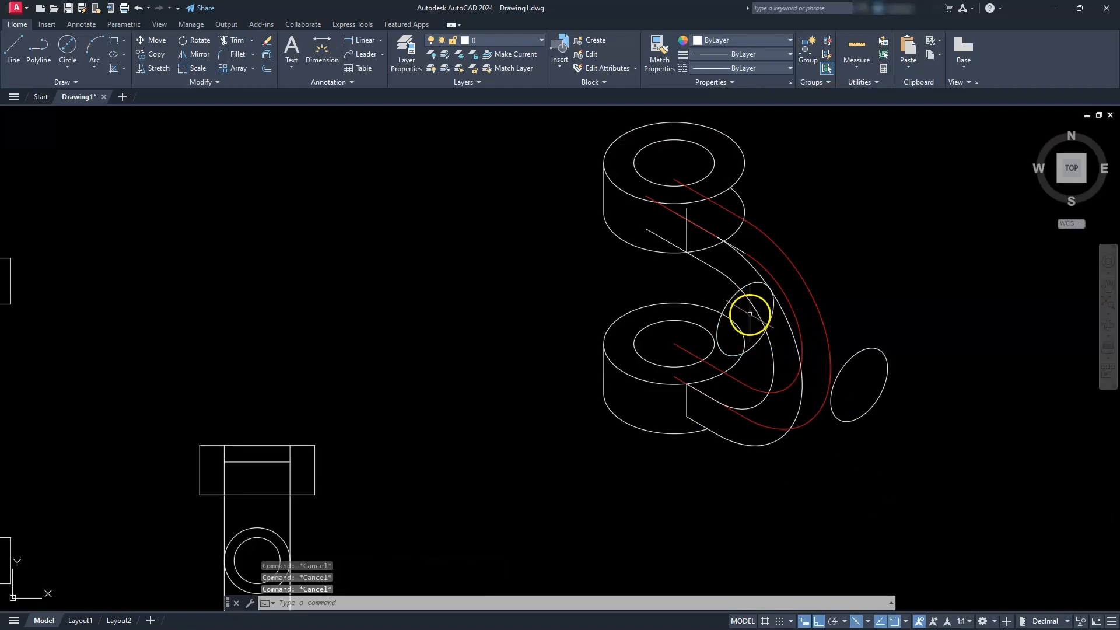
scroll(664, 316, "up", 2)
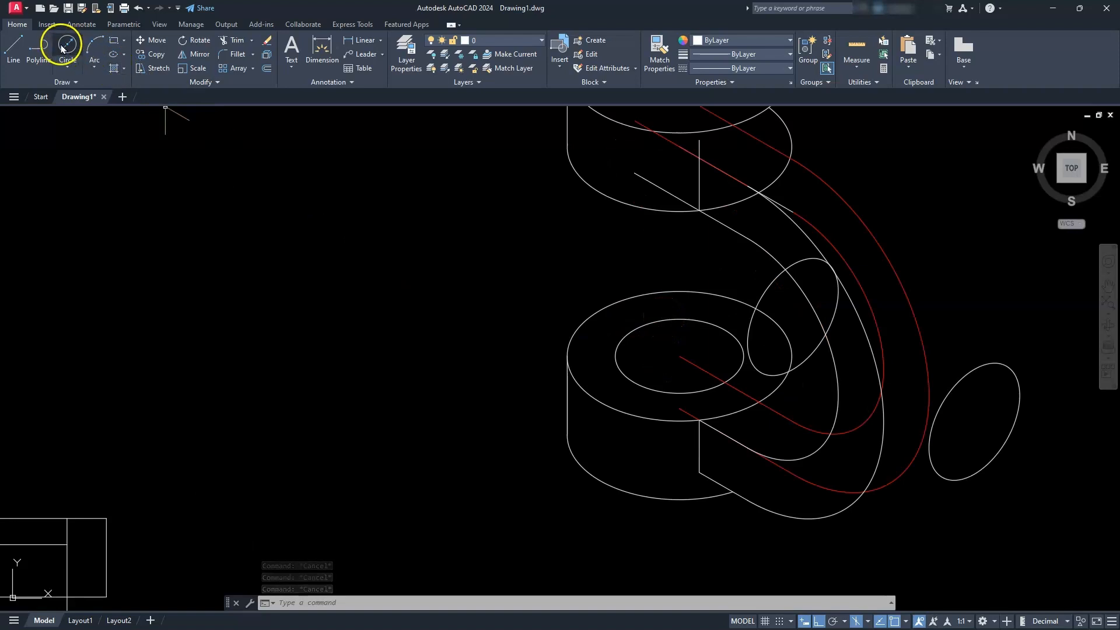
left_click(70, 71)
left_click(70, 72)
key("Escape")
key("Escape")
Step: Draw a right-isoplane isocircle of diameter 28 concentric with the outer 40-diameter isocircle beyond the arm
type("el")
key("Return")
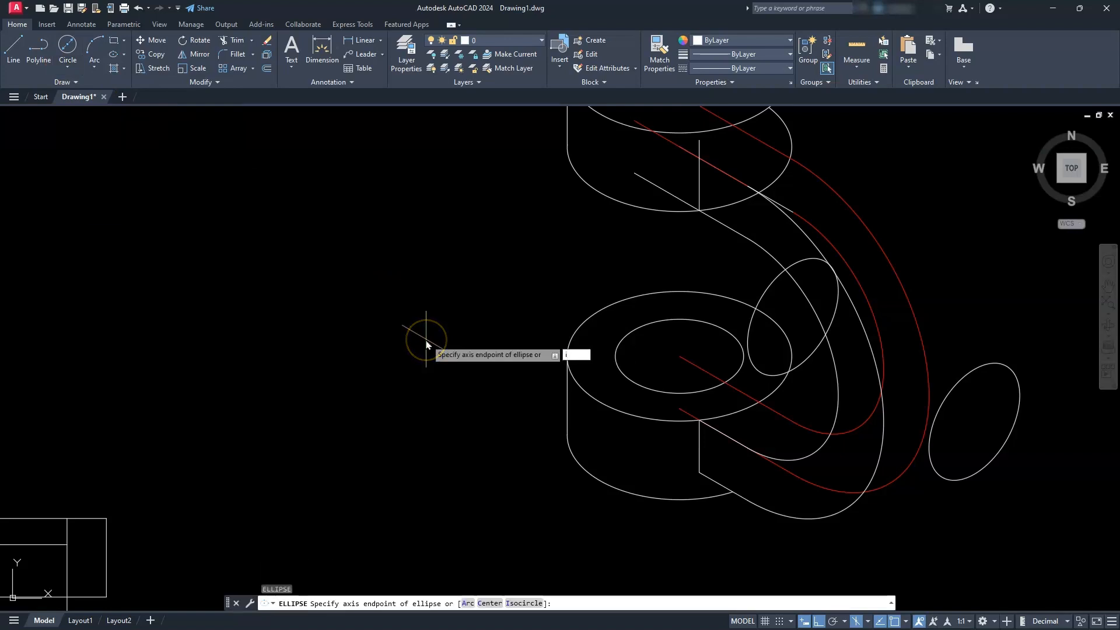
key("Return")
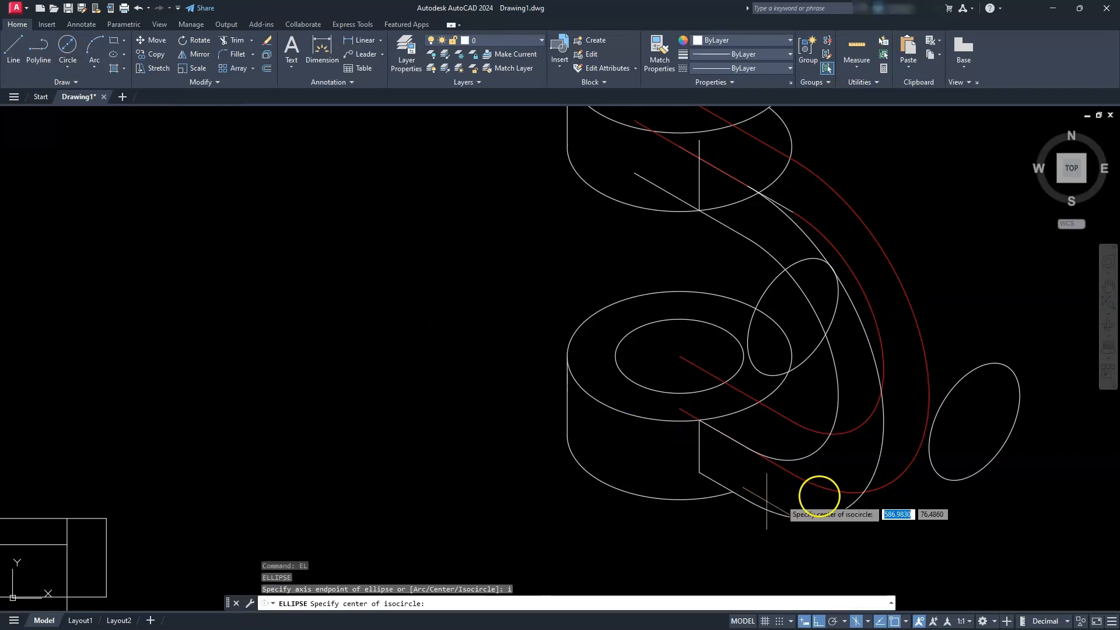
left_click(973, 421)
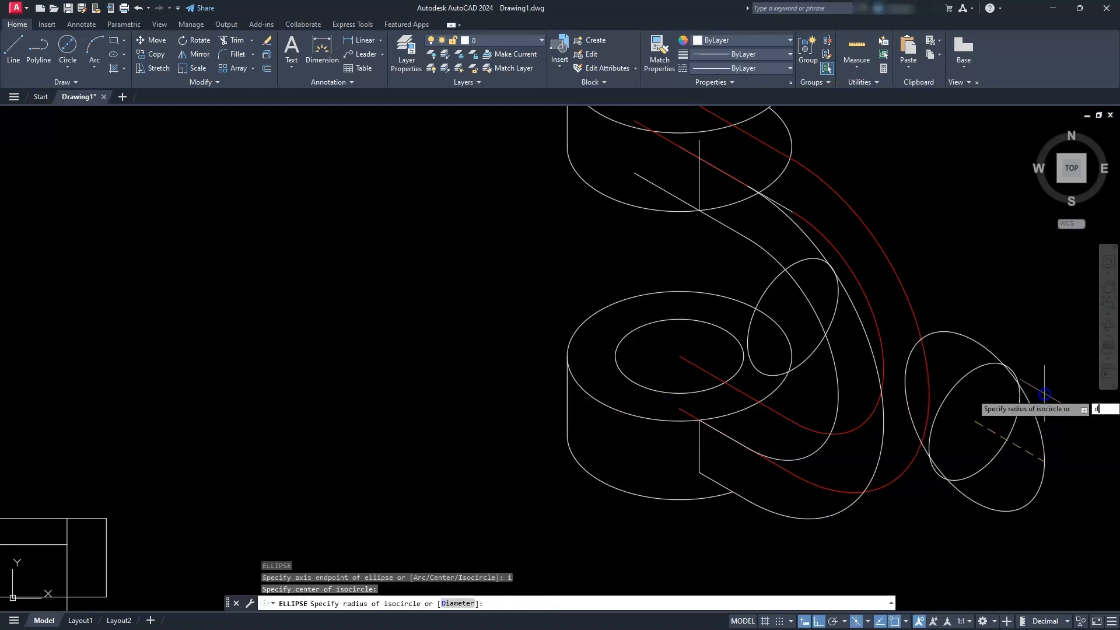
key("Return")
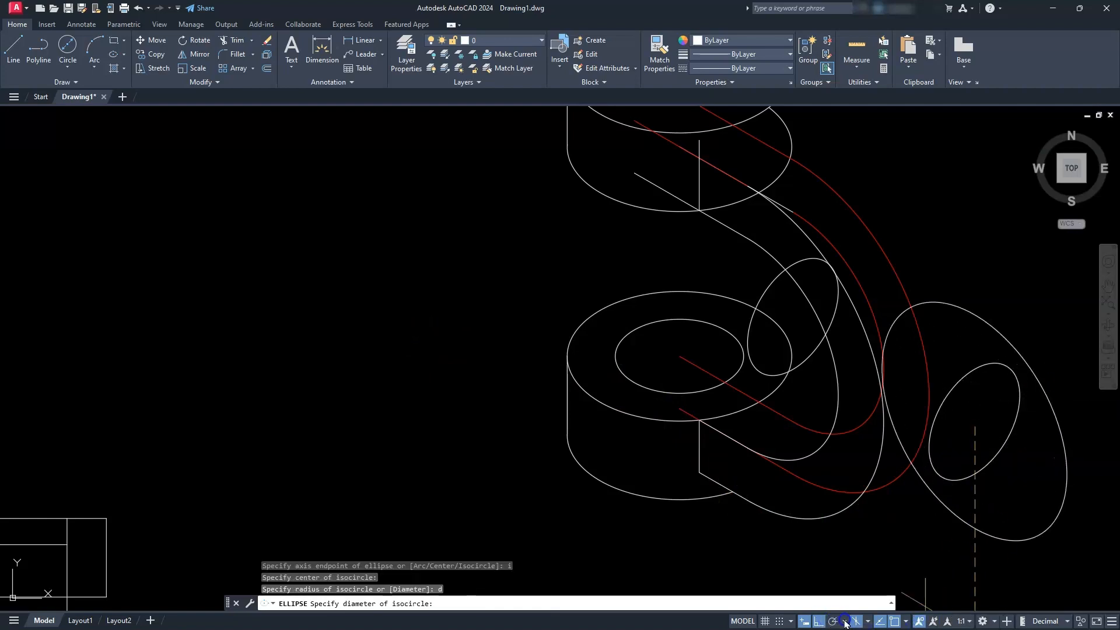
left_click(868, 622)
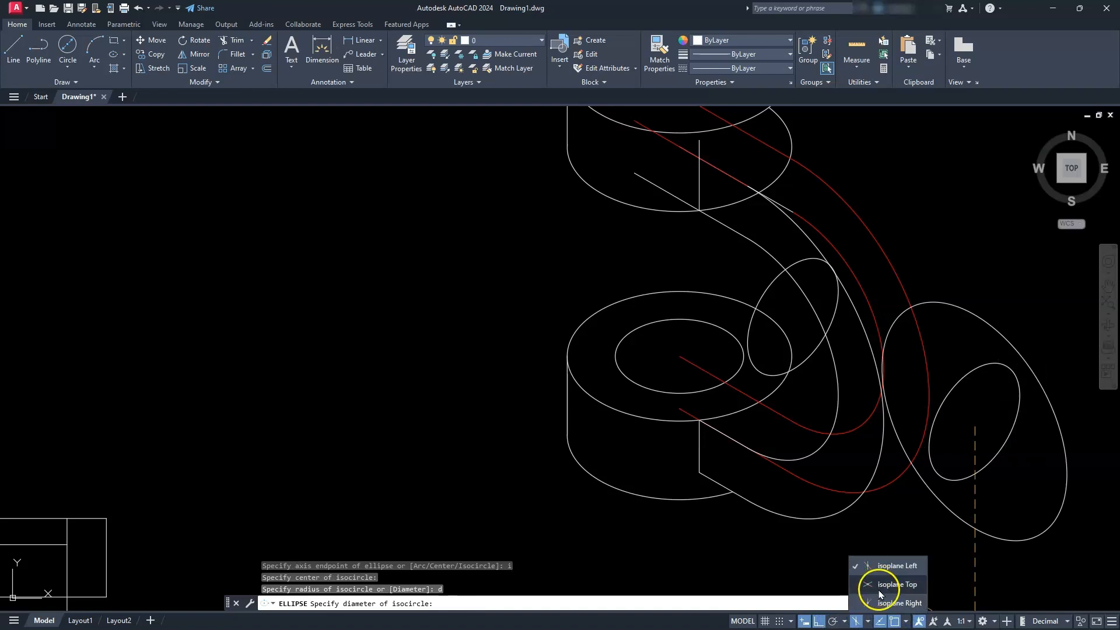
left_click(877, 598)
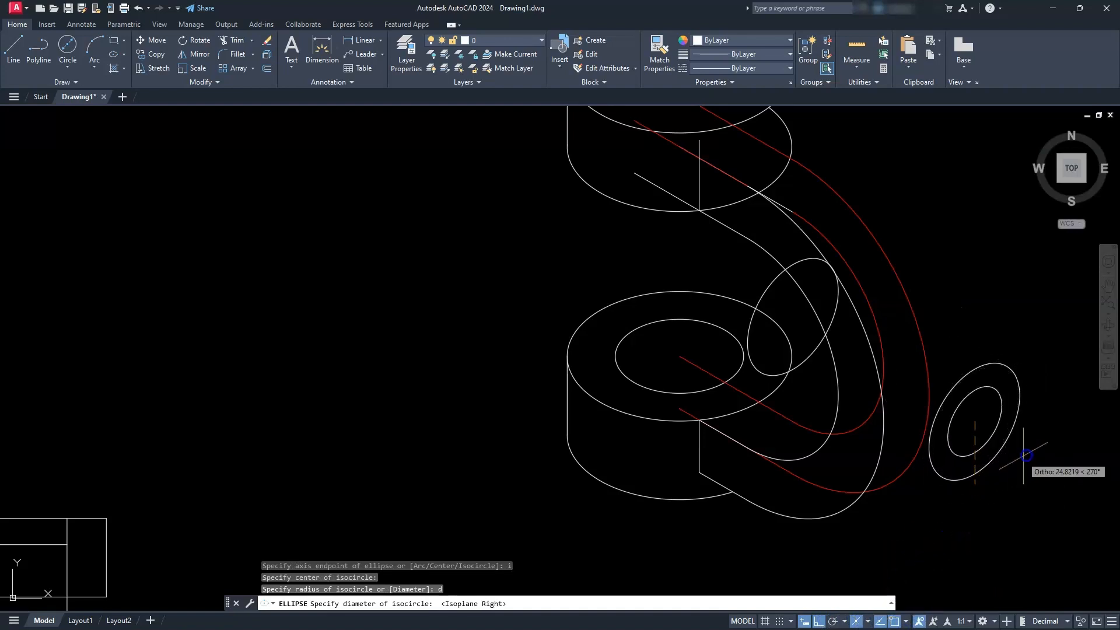
type("28")
key("Return")
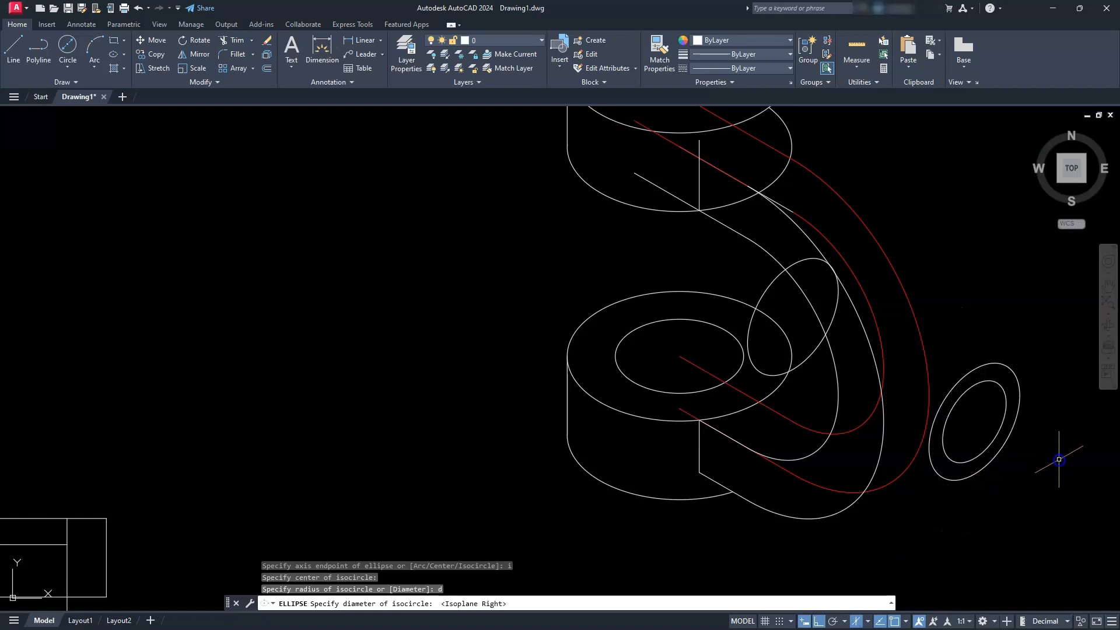
Step: Copy the 28-diameter isocircle 70 units outward along the slanted shaft direction, using the left isoplane
scroll(865, 330, "down", 3)
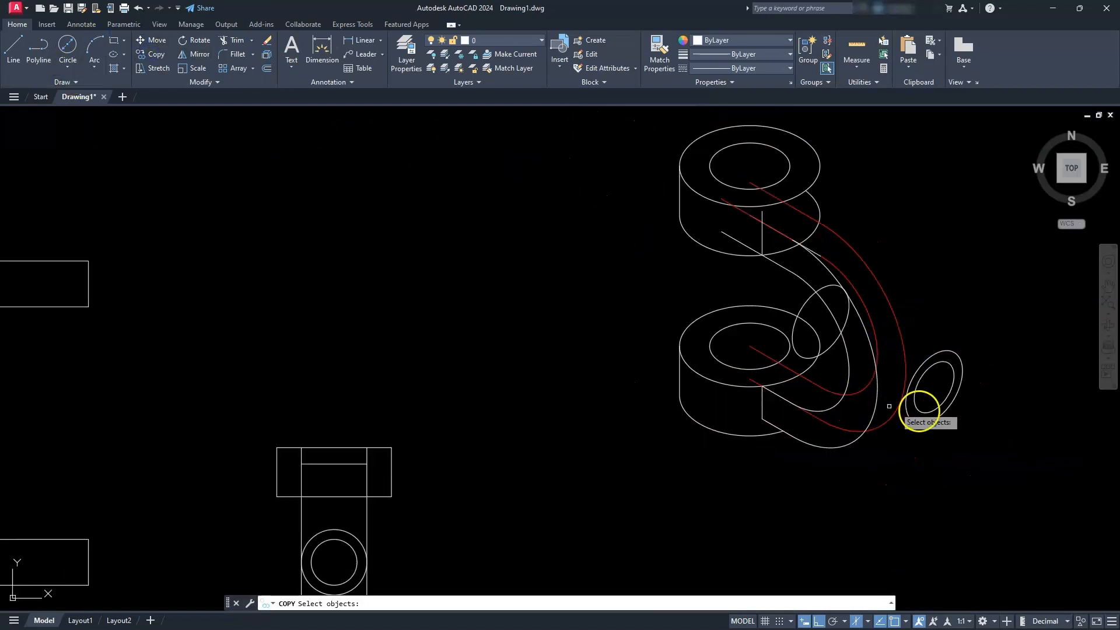
left_click(936, 407)
key("Return")
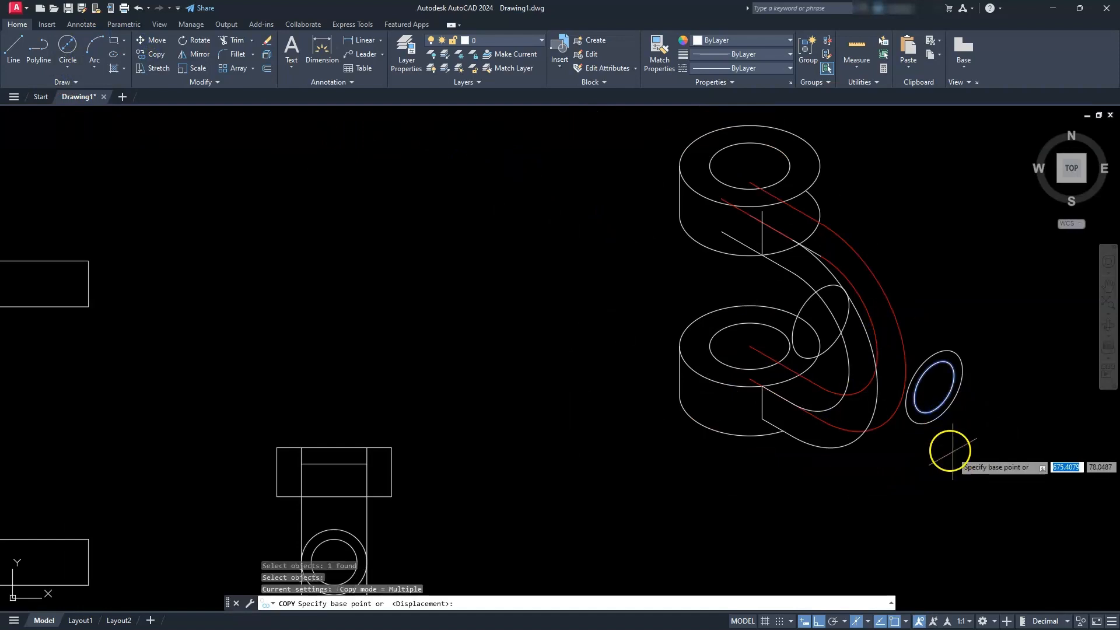
left_click(929, 448)
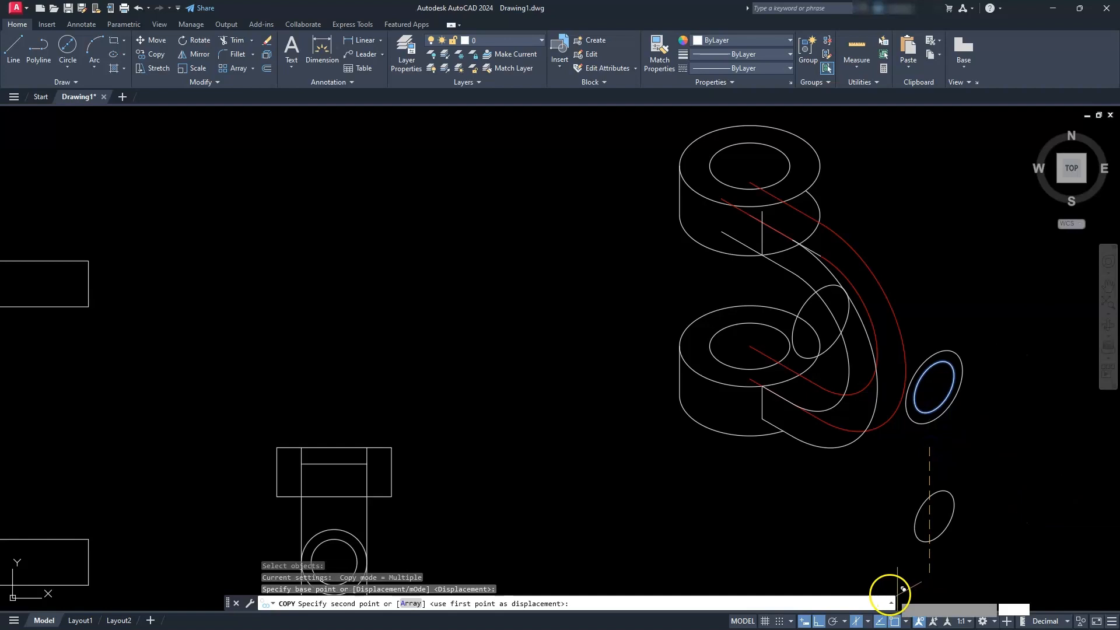
left_click(867, 623)
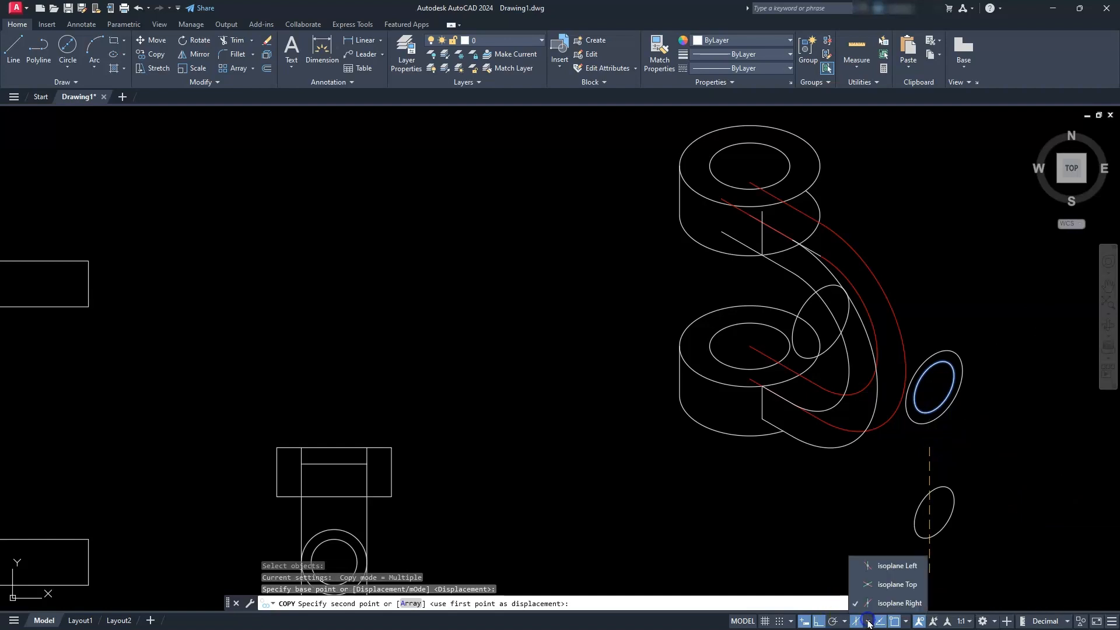
left_click(877, 566)
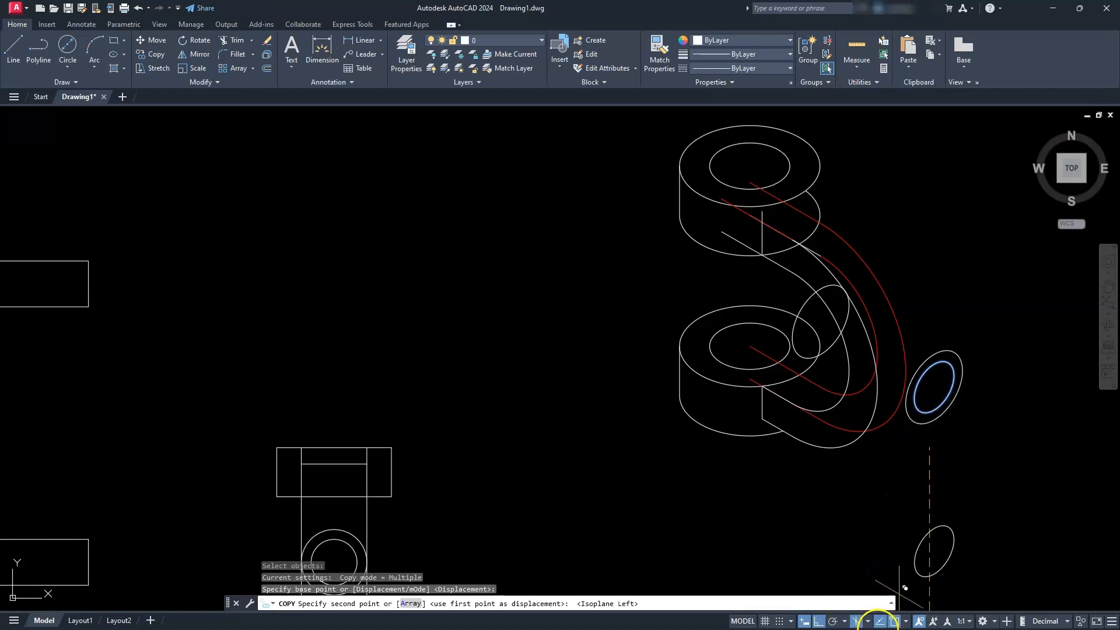
left_click(868, 623)
left_click(884, 602)
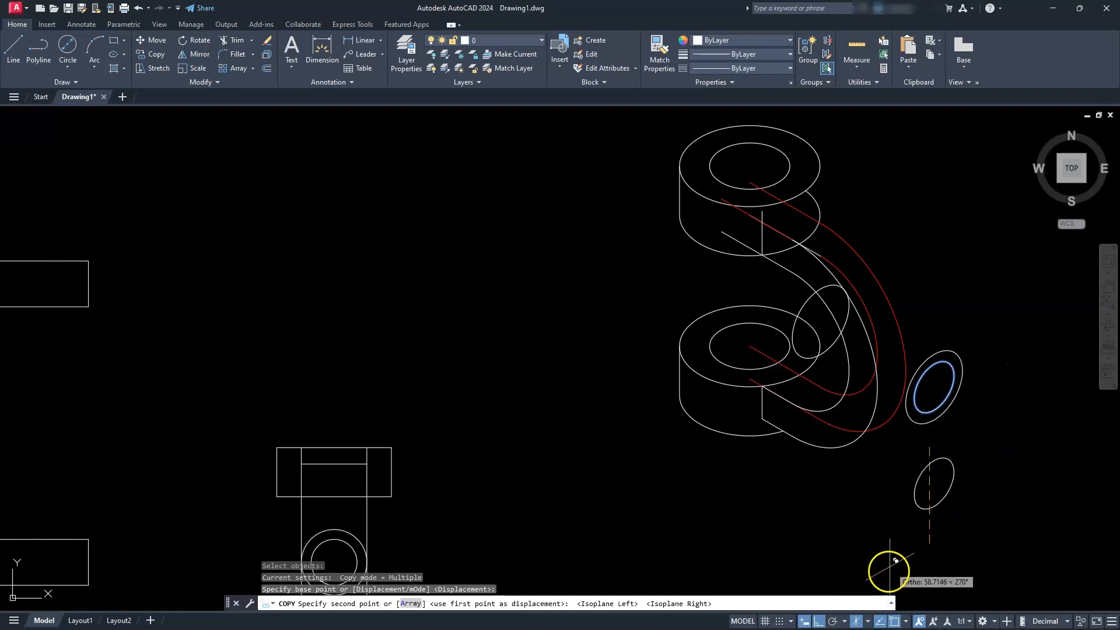
left_click(868, 623)
left_click(877, 564)
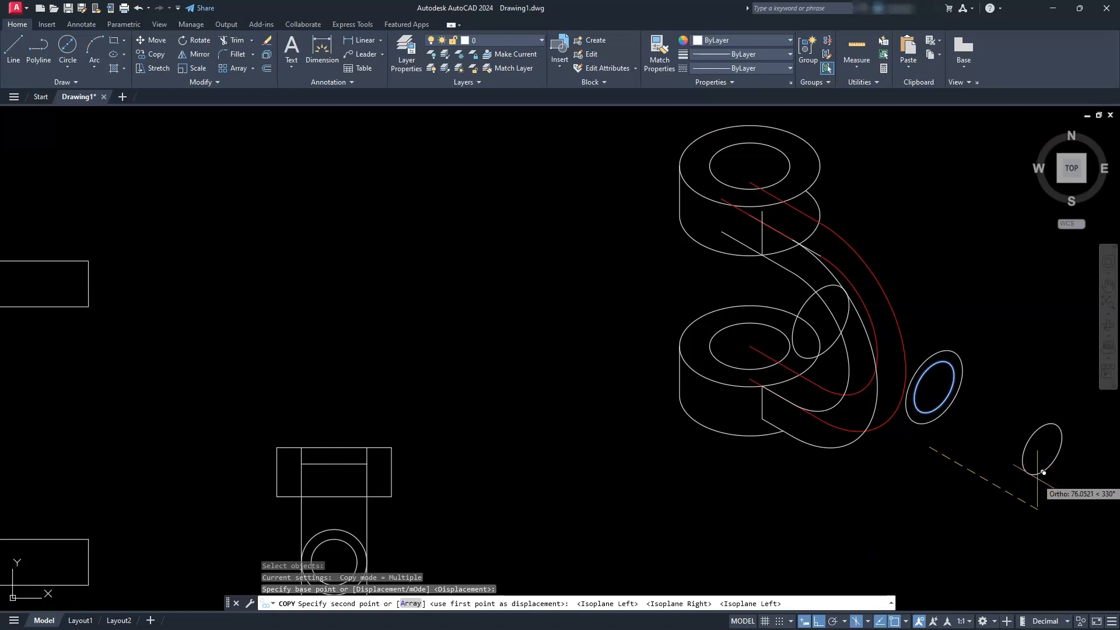
type("70")
key("Return")
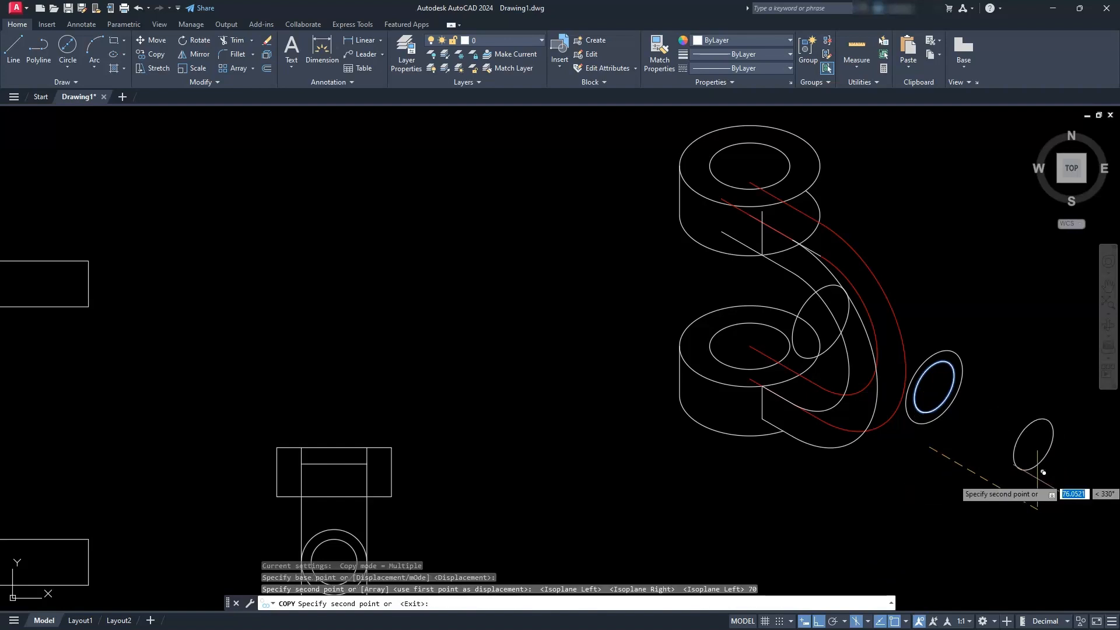
key("Escape")
scroll(952, 425, "up", 5)
key("Escape")
key("Escape")
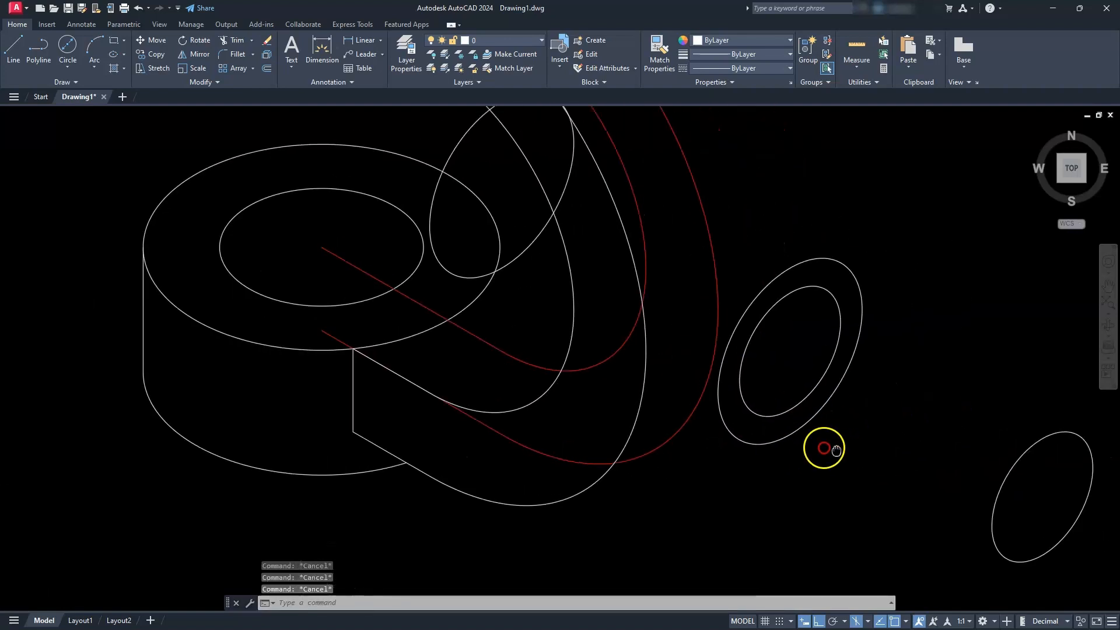
Step: Draw the lower edge line of the narrow shaft, joining the lower sides of the two 28-diameter isocircles
type("l")
key("Return")
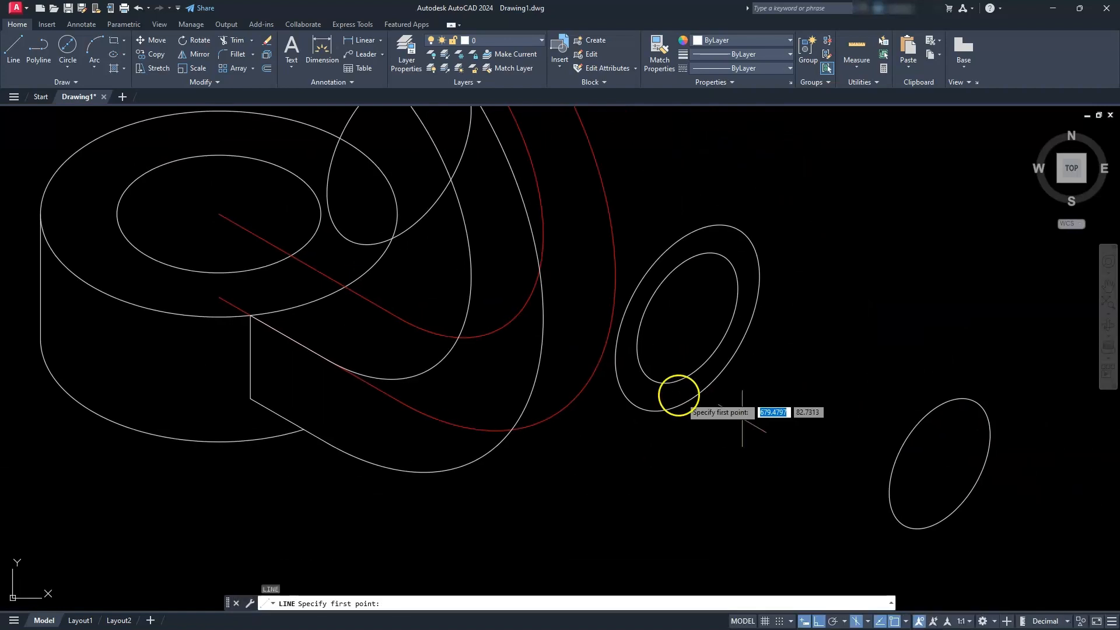
left_click(651, 381)
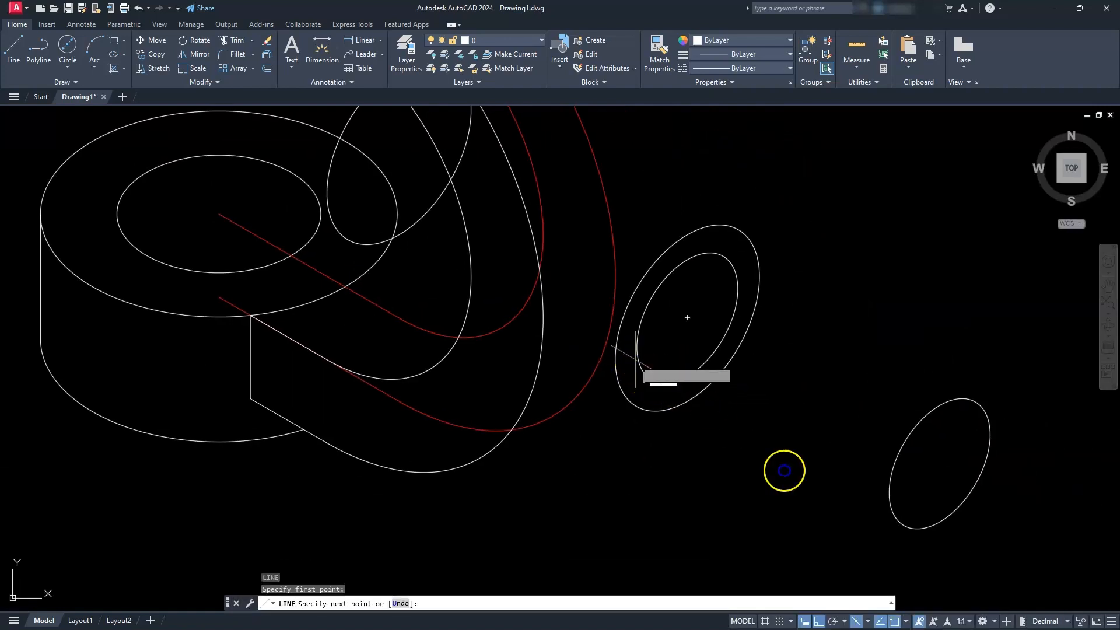
left_click(902, 526)
key("Return")
key("Return")
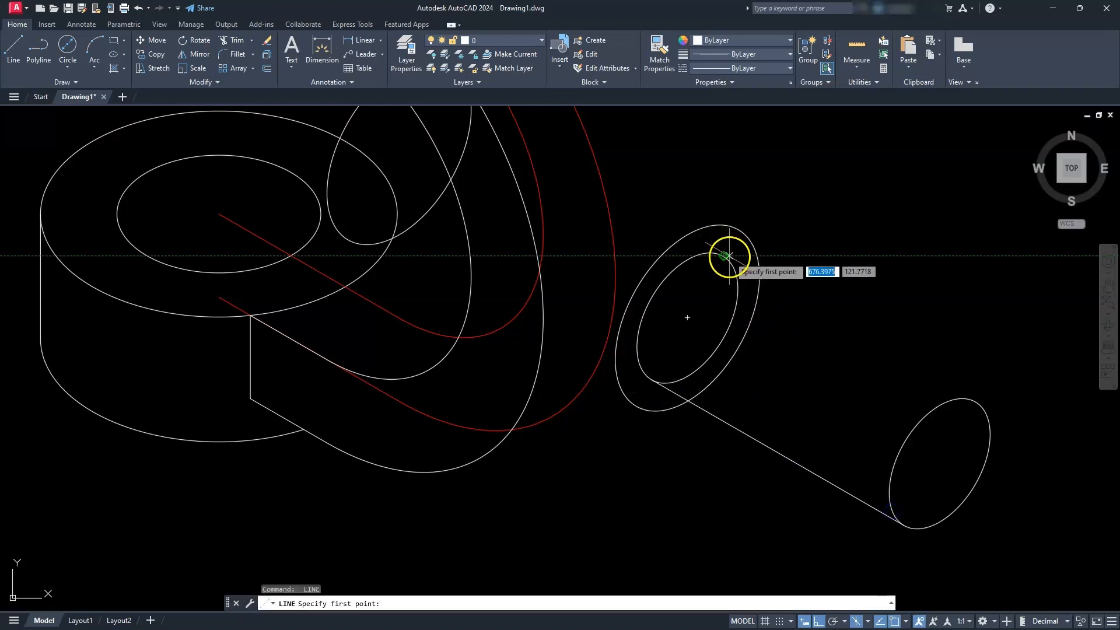
left_click(736, 256)
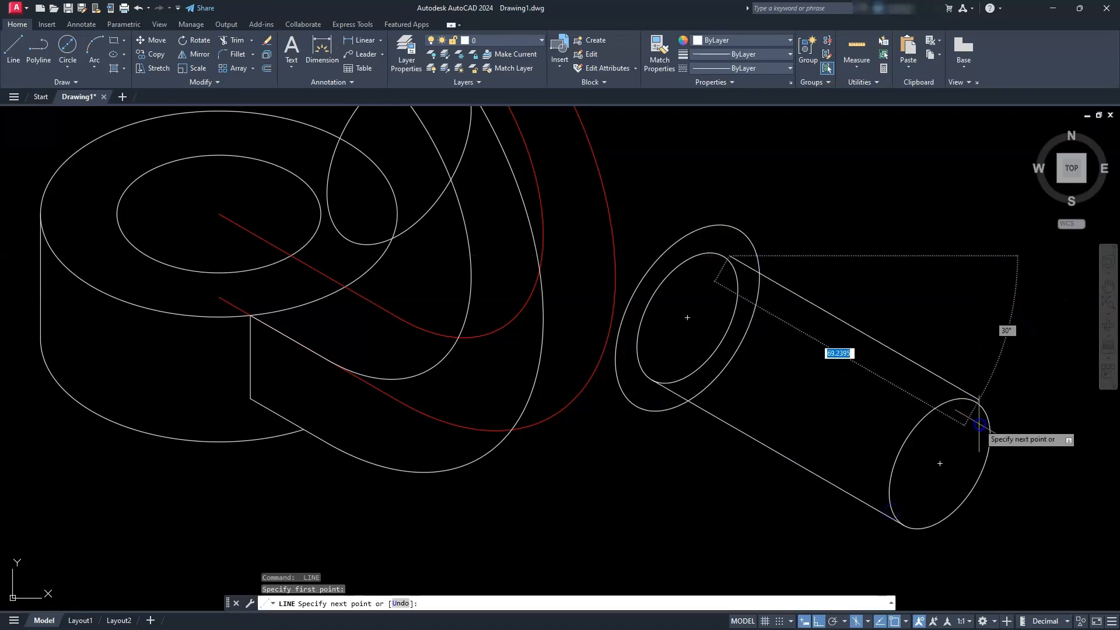
key("Escape")
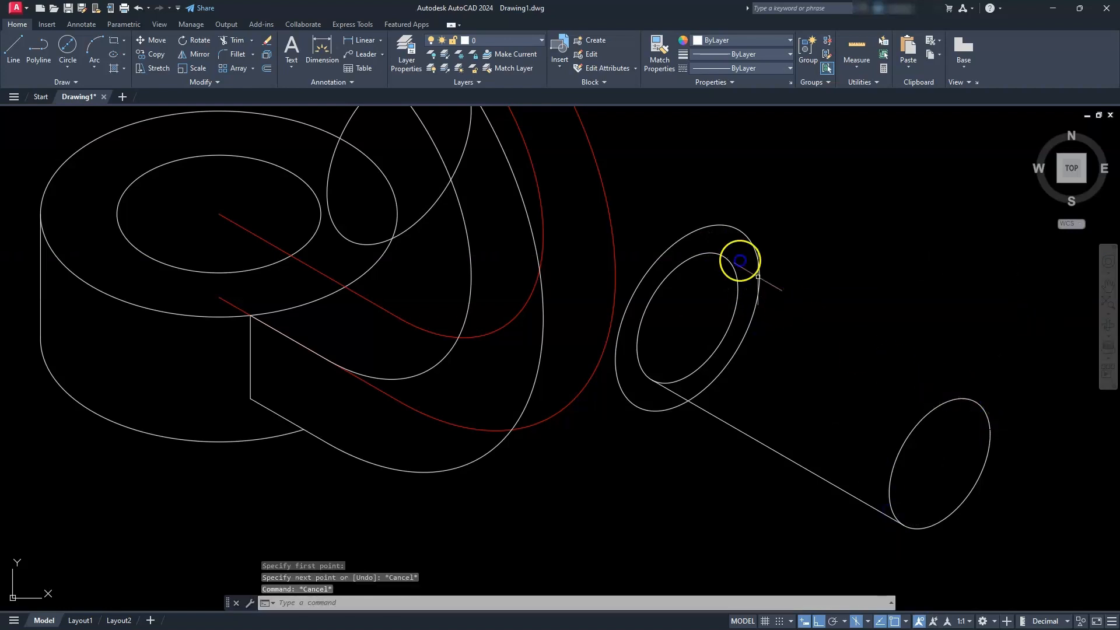
key("space")
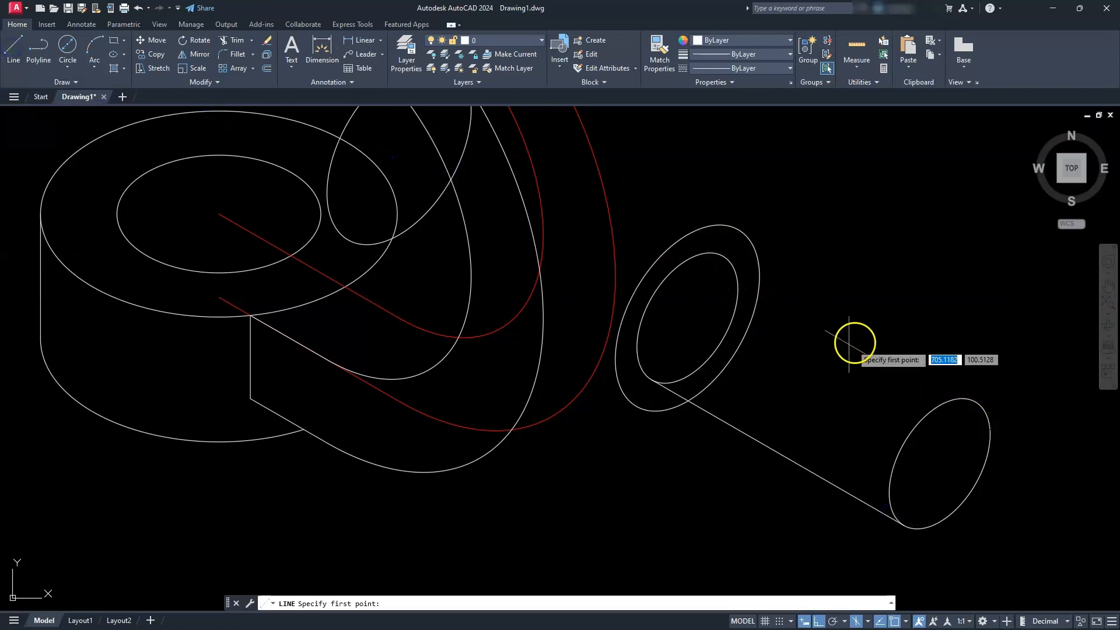
left_click(729, 259)
key("Escape")
Step: Draw the upper edge line of the narrow shaft, joining the upper sides of the two 28-diameter isocircles
key("space")
left_click(724, 257)
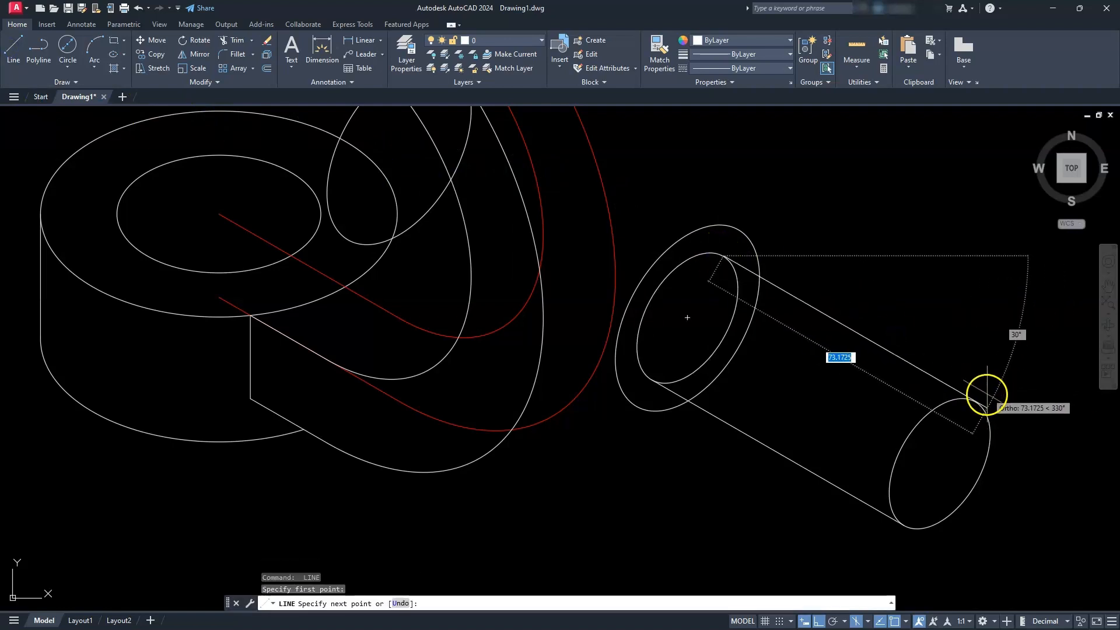
left_click(981, 397)
key("Escape")
Step: Draw the lower edge line of the thick shaft, from the outer 40-diameter isocircle back to the one at the arm
scroll(981, 397, "down", 5)
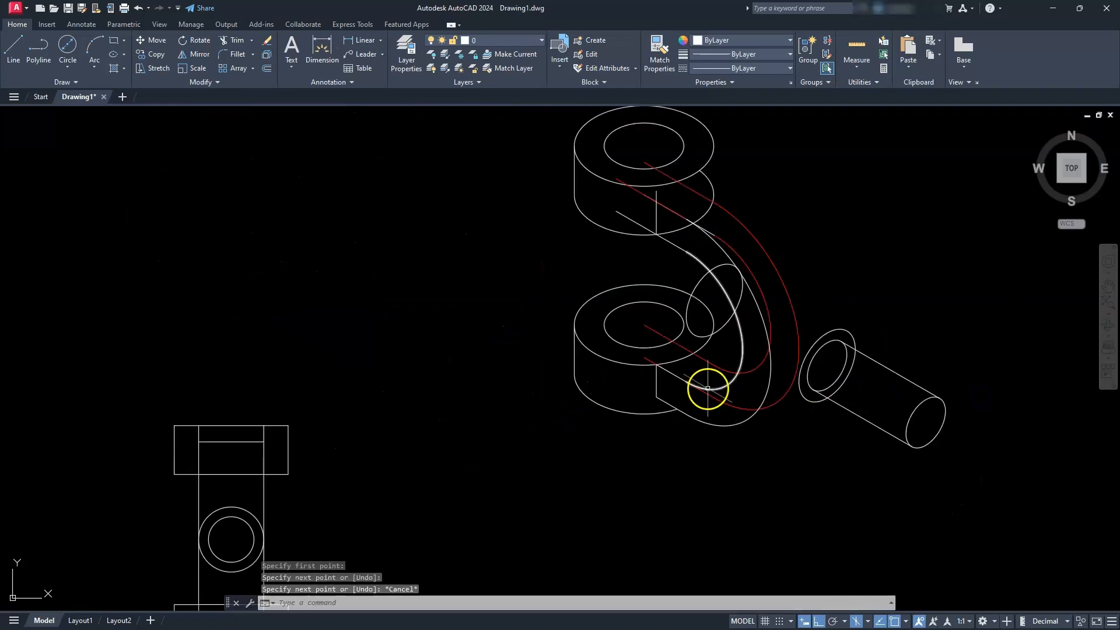
scroll(888, 455, "up", 5)
key("Return")
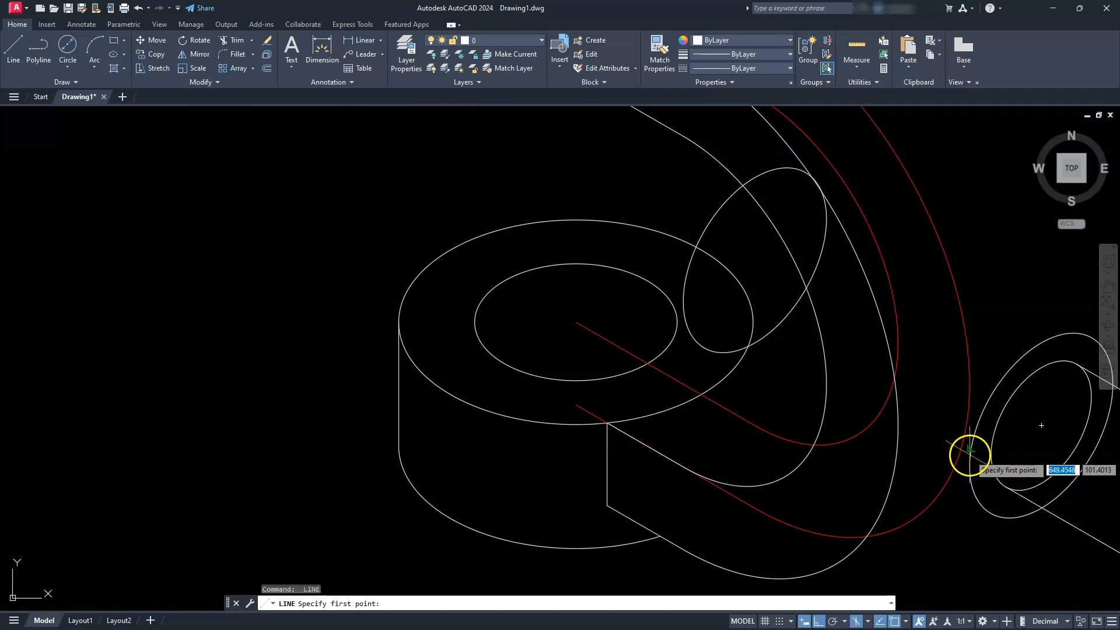
left_click(986, 514)
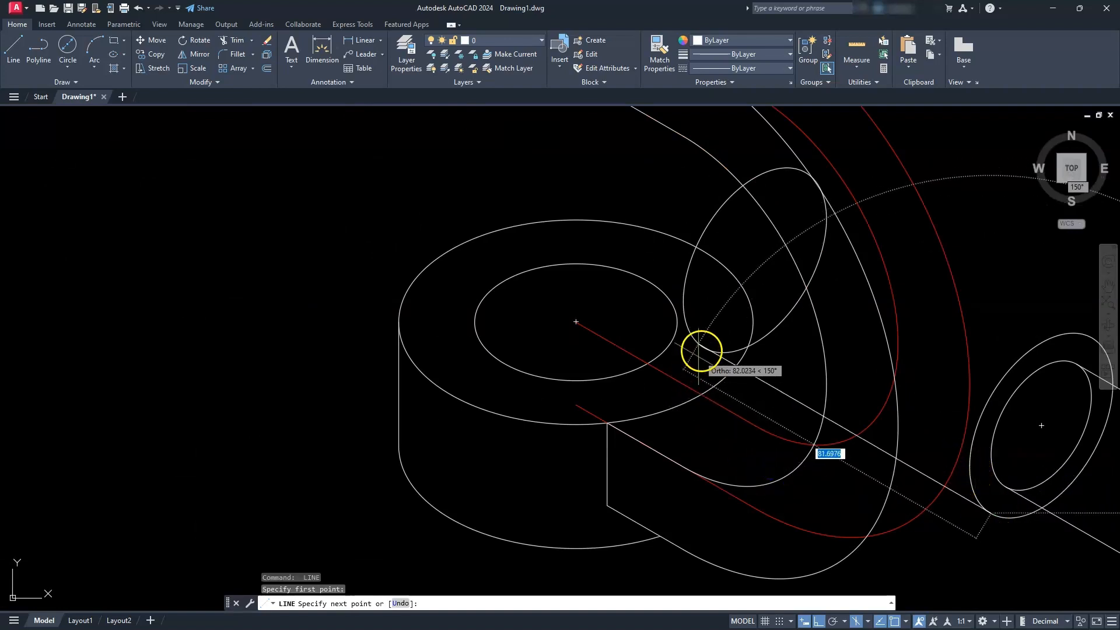
key("Escape")
Step: Draw the upper edge line of the thick shaft, from the 40-diameter isocircle at the arm to the outer one
scroll(733, 394, "down", 2)
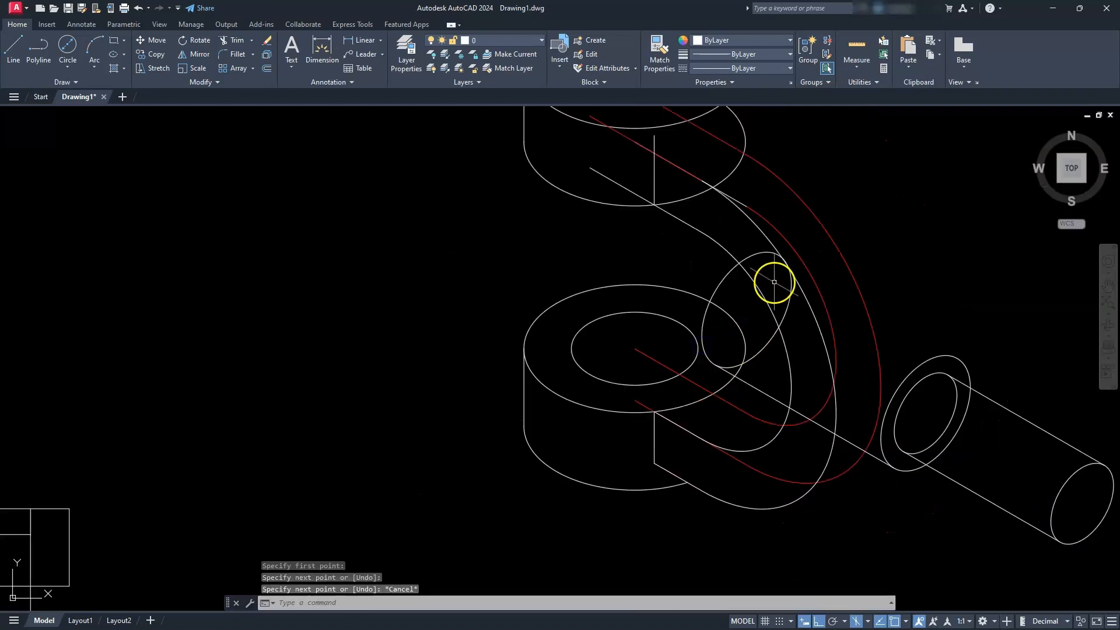
scroll(773, 287, "up", 2)
key("Escape")
key("Escape")
key("Return")
left_click(764, 234)
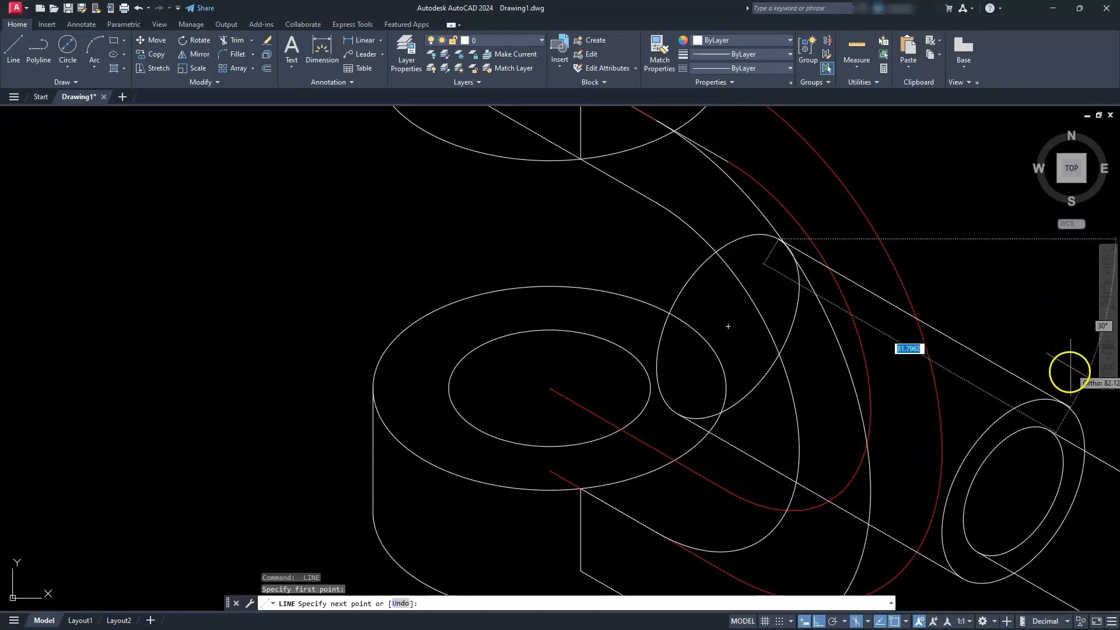
left_click(1063, 402)
key("Escape")
key("Escape")
key("Escape")
Step: Erase the arm's two red rear arcs and the two red slanted lines at the upper cylinder
scroll(1038, 401, "down", 3)
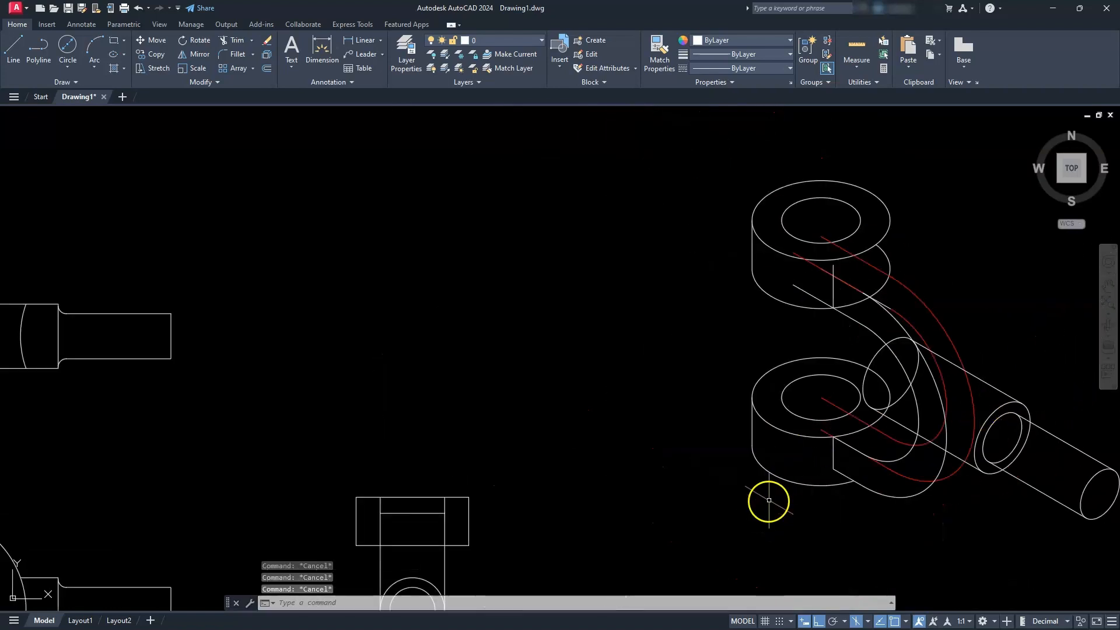
scroll(964, 362, "up", 2)
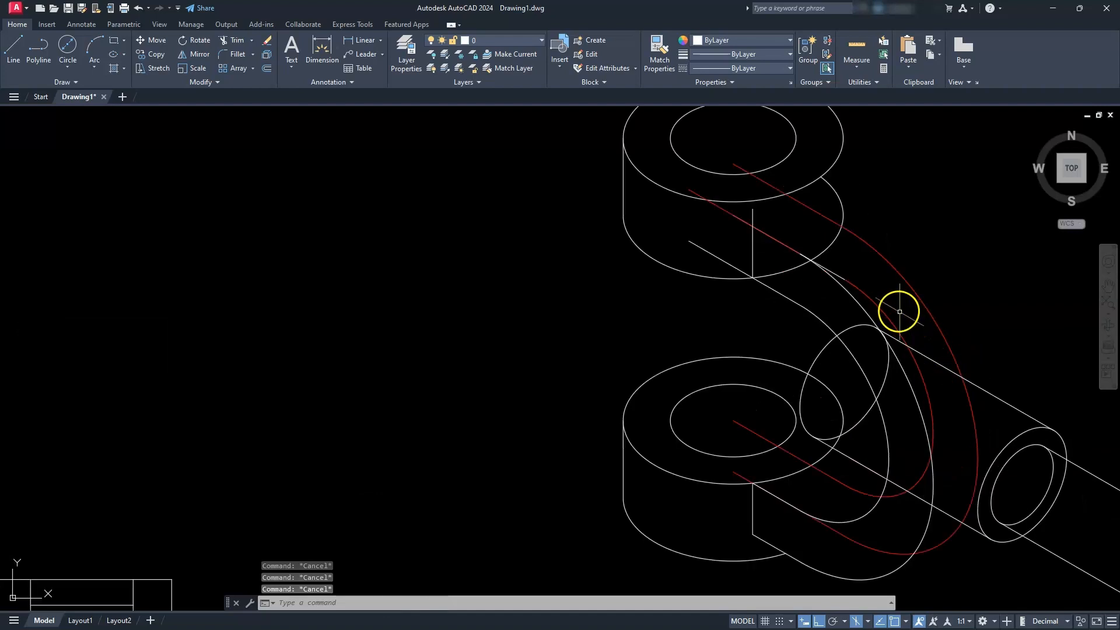
left_click(881, 310)
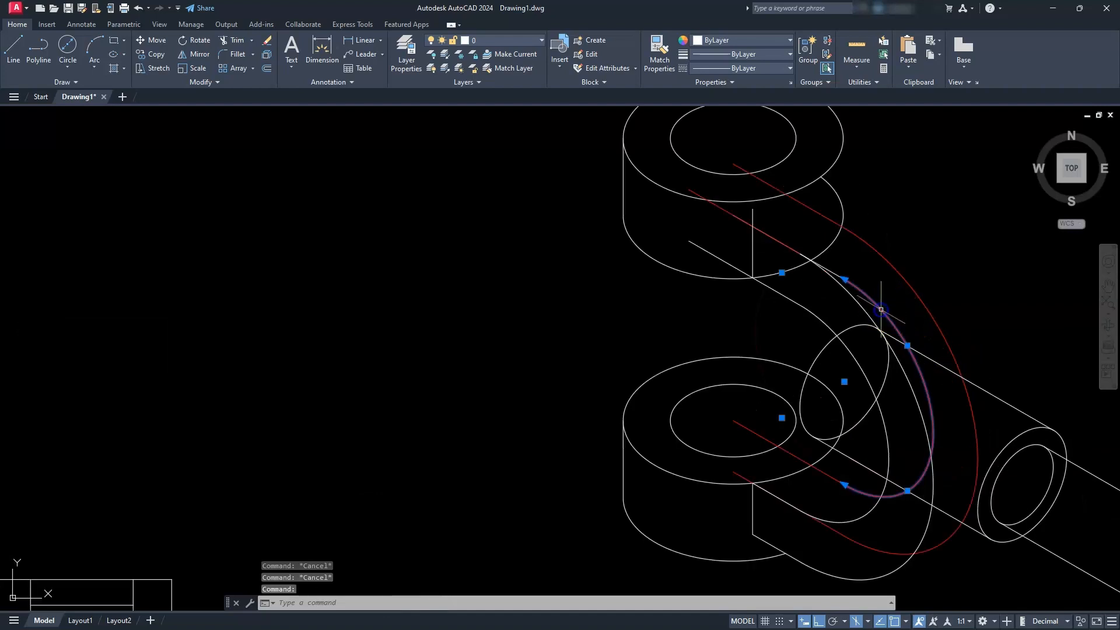
left_click(894, 270)
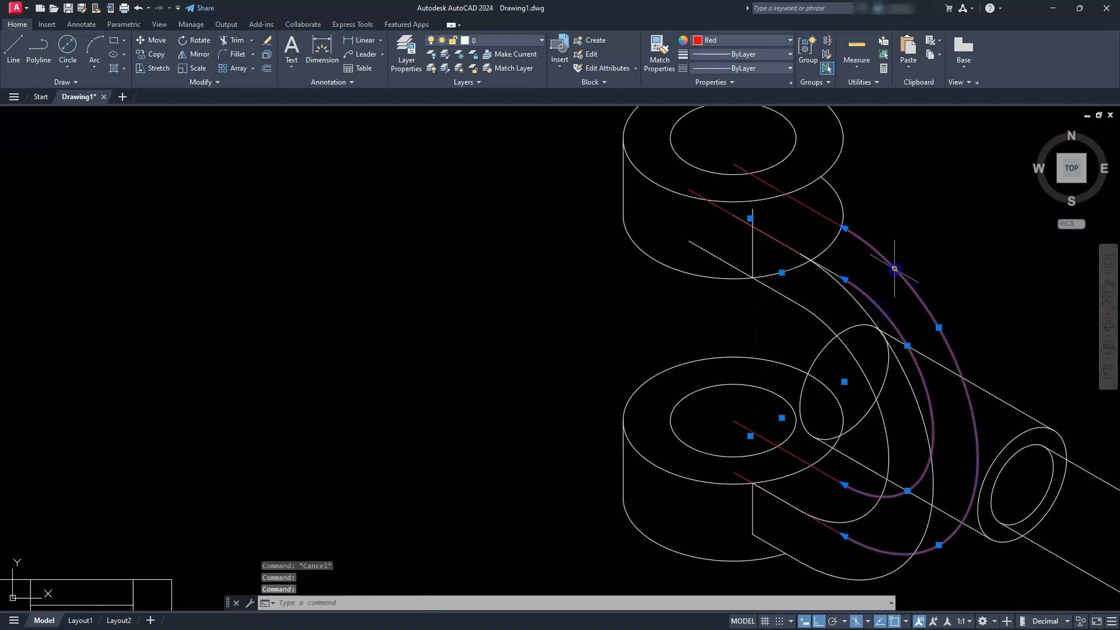
left_click(788, 240)
left_click(788, 219)
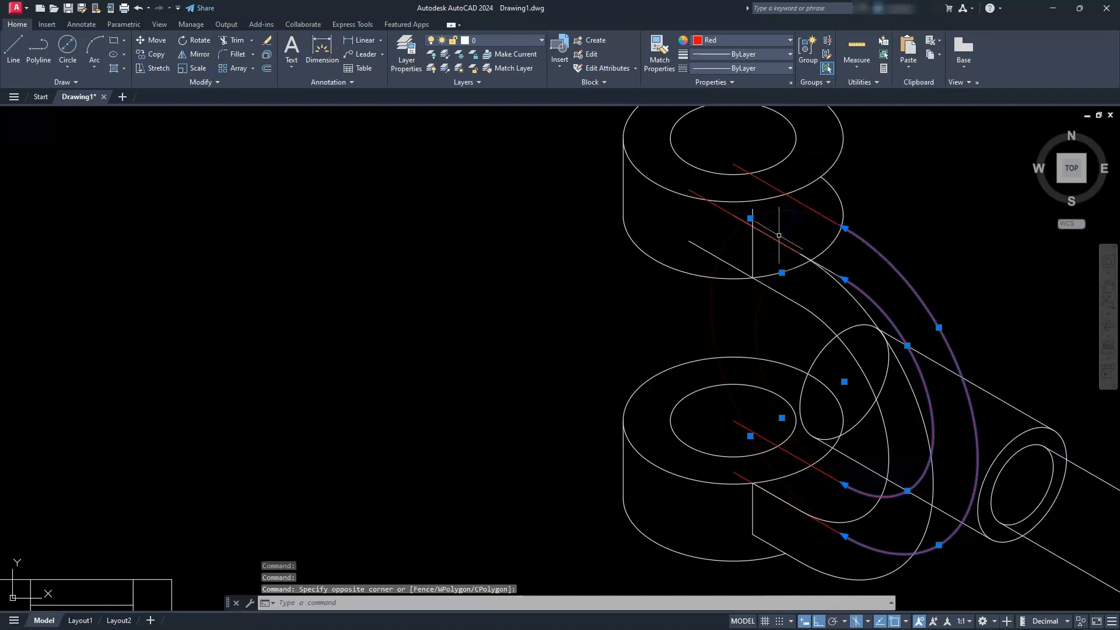
left_click(777, 238)
type("e")
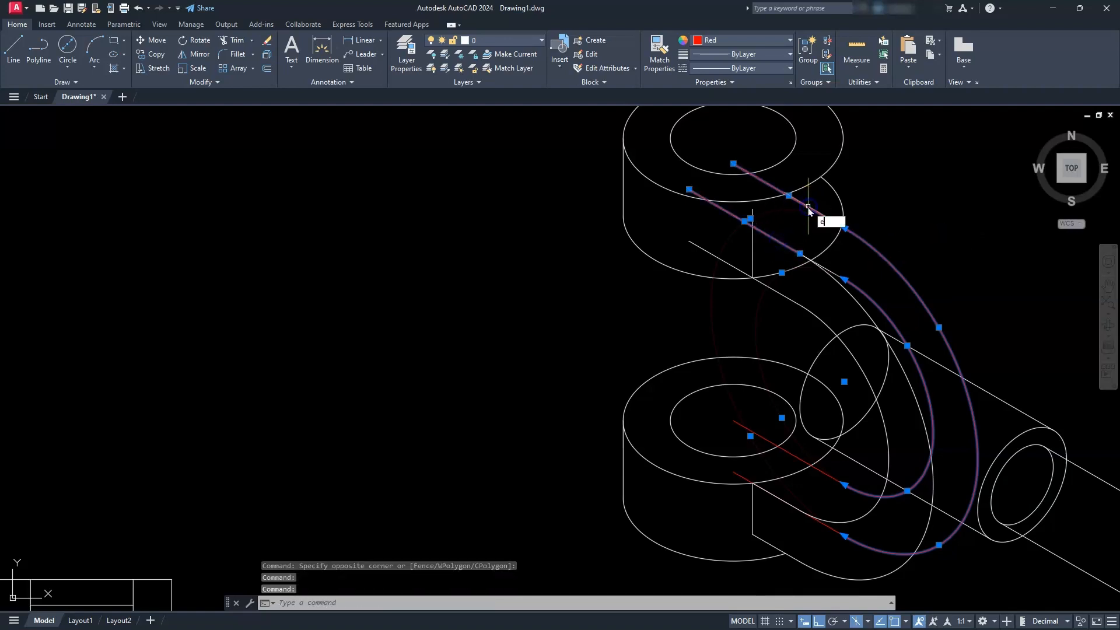
key("Return")
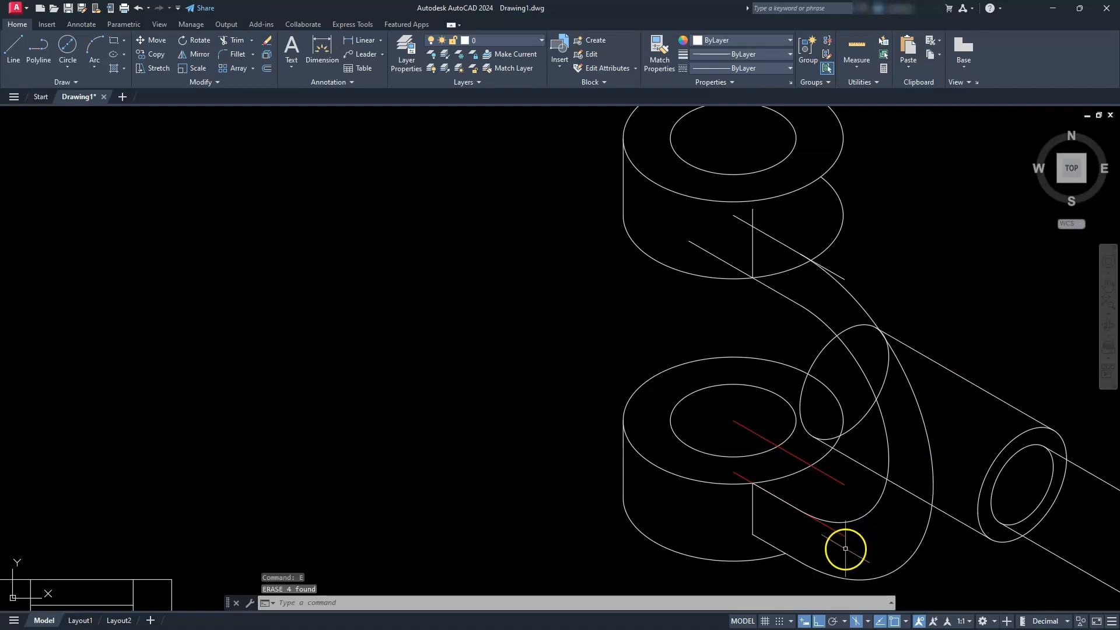
Step: Erase the two red slanted construction lines at the lower cylinder
left_click(846, 539)
left_click(837, 509)
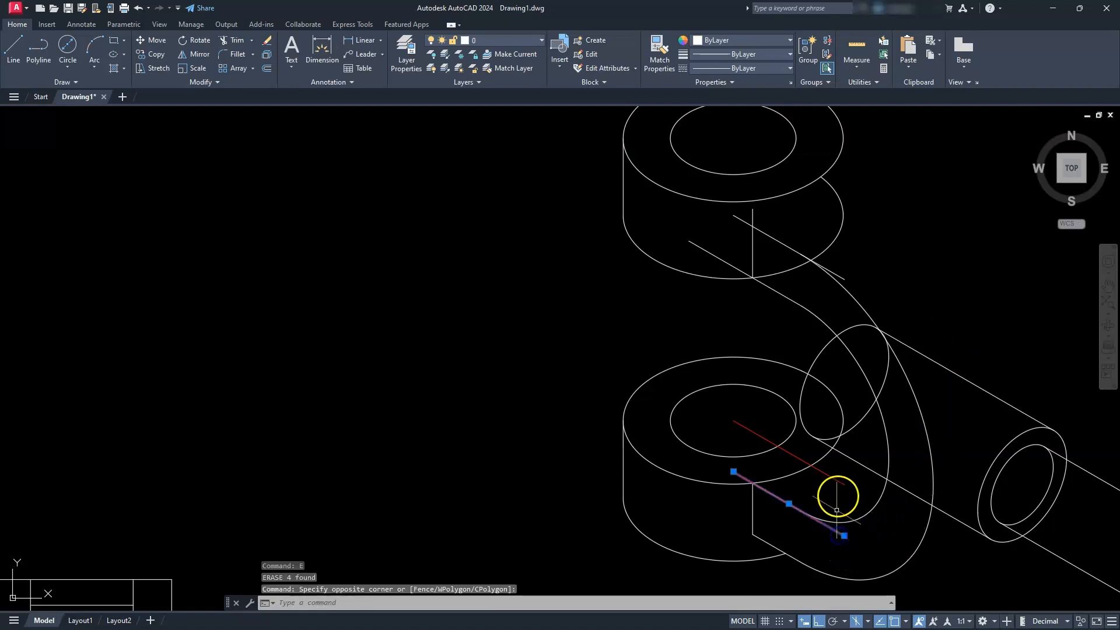
left_click(840, 480)
type("e")
key("Return")
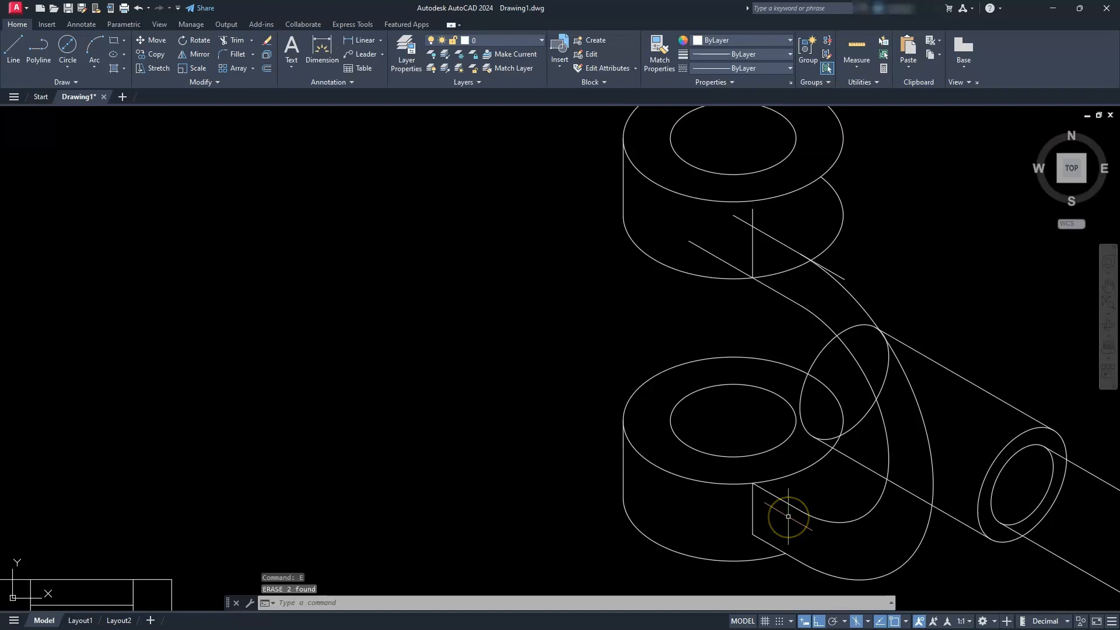
Step: Shorten the upper slanted line under the upper cylinder so that it ends where the arm's outer arc starts
scroll(788, 535, "down", 2)
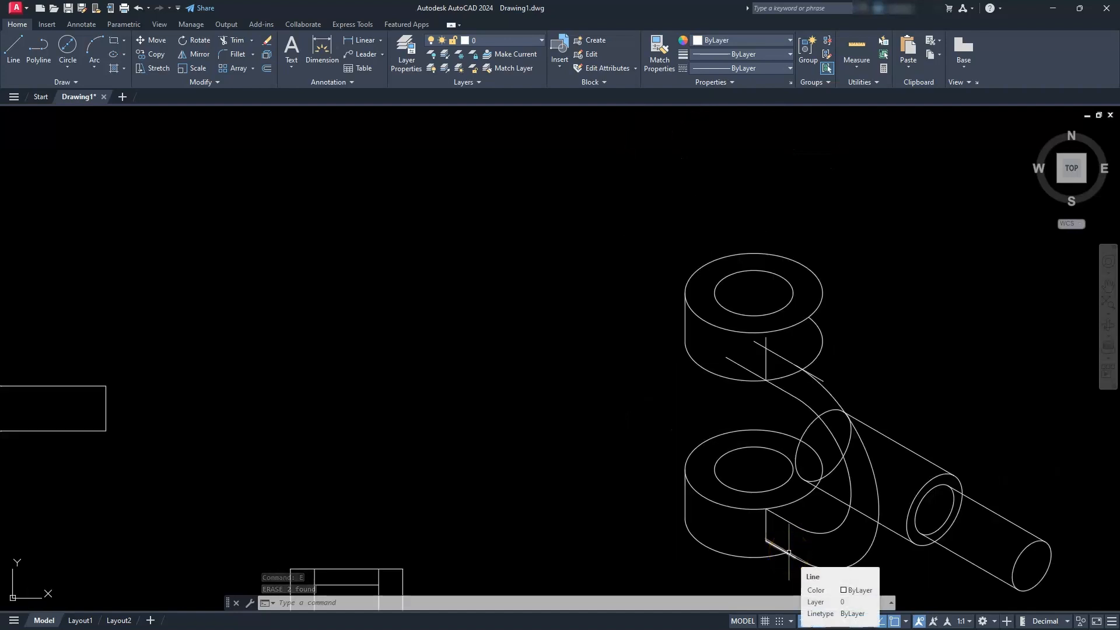
scroll(764, 411, "up", 2)
scroll(796, 355, "up", 4)
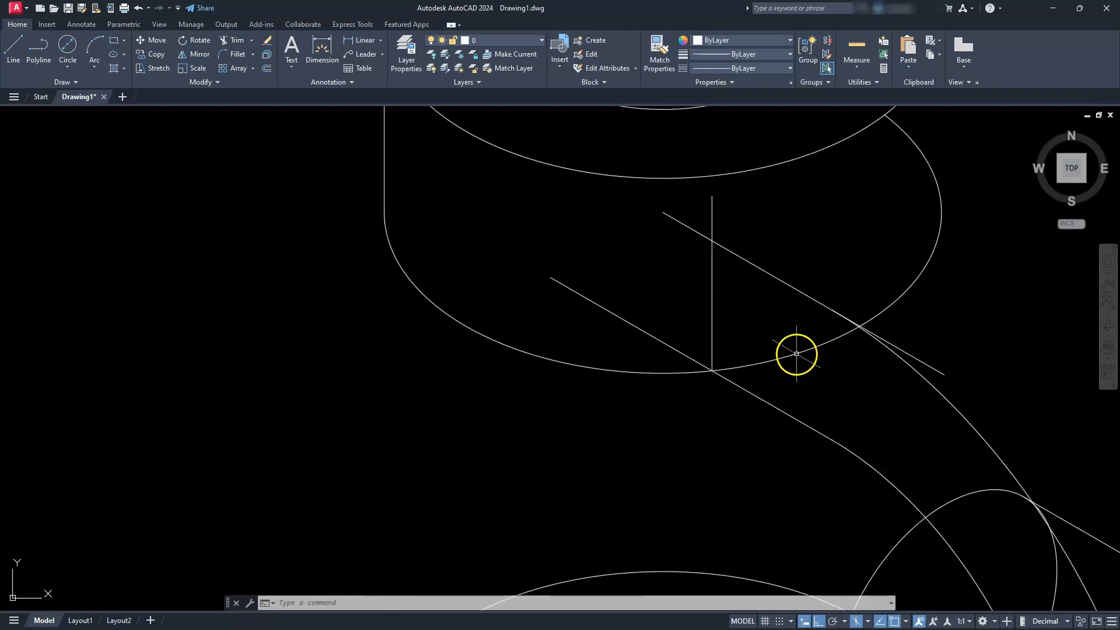
left_click(929, 362)
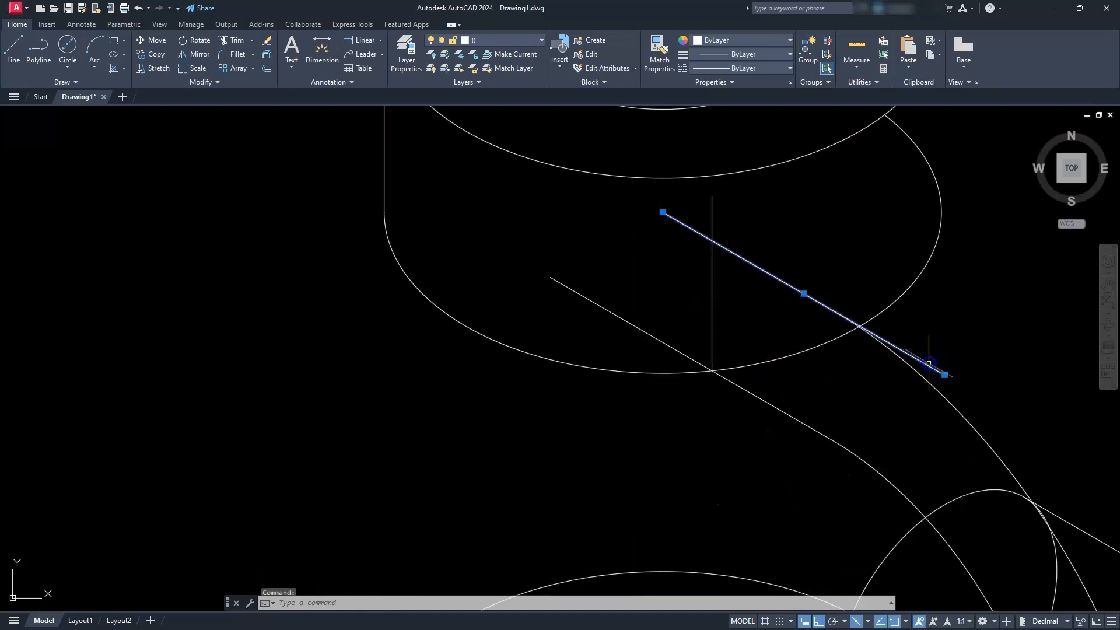
left_click(944, 375)
left_click(944, 374)
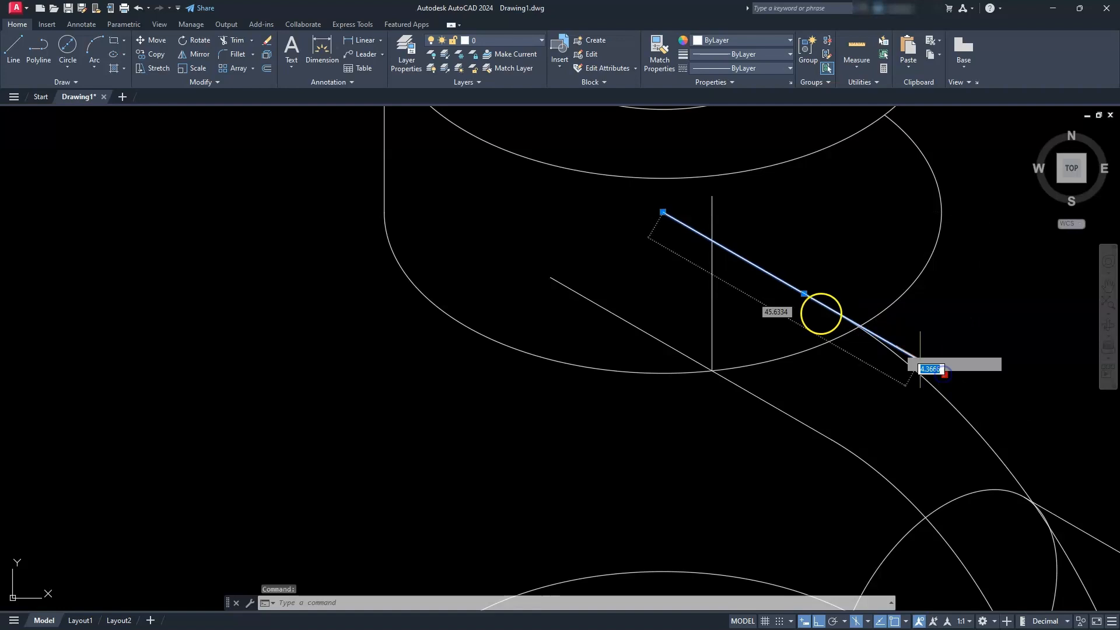
left_click(804, 290)
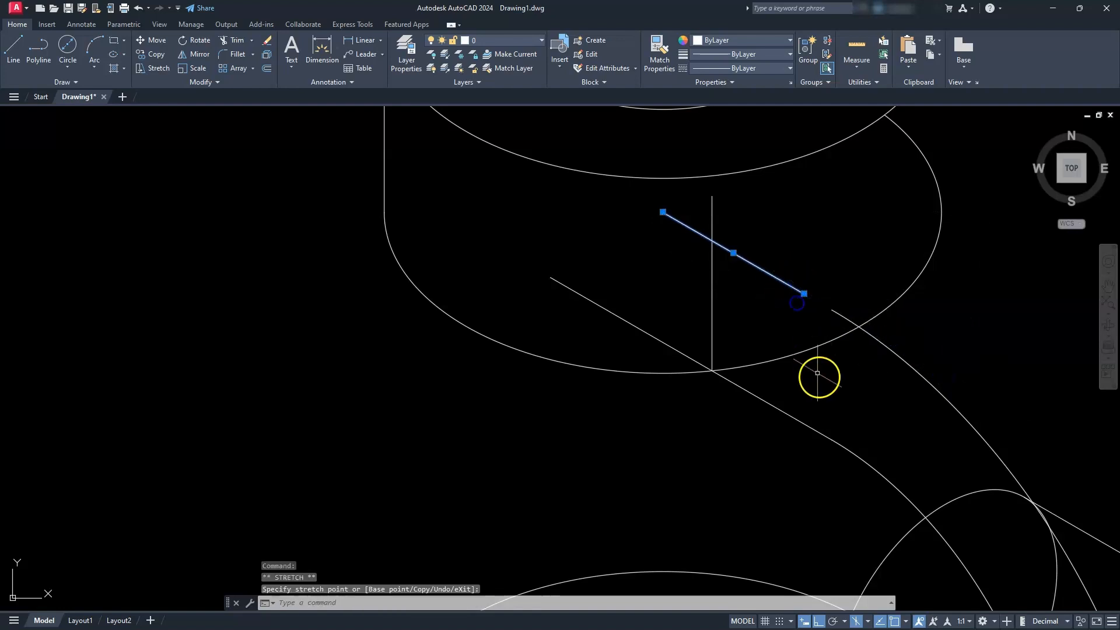
key("Escape")
key("Escape")
key("Escape")
left_click(805, 294)
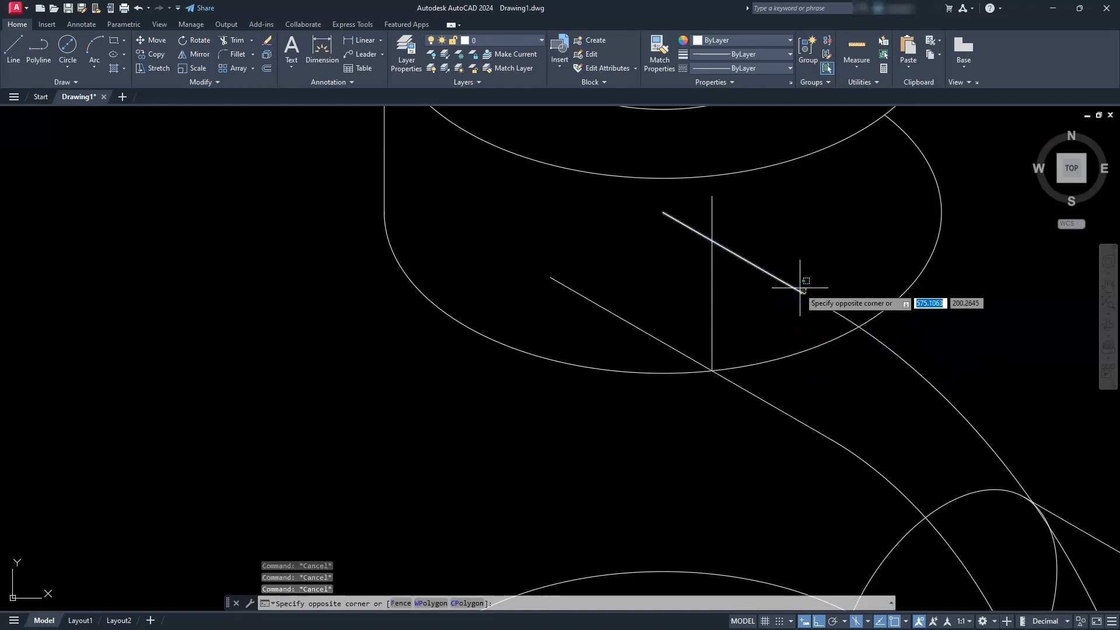
left_click(800, 290)
left_click(804, 294)
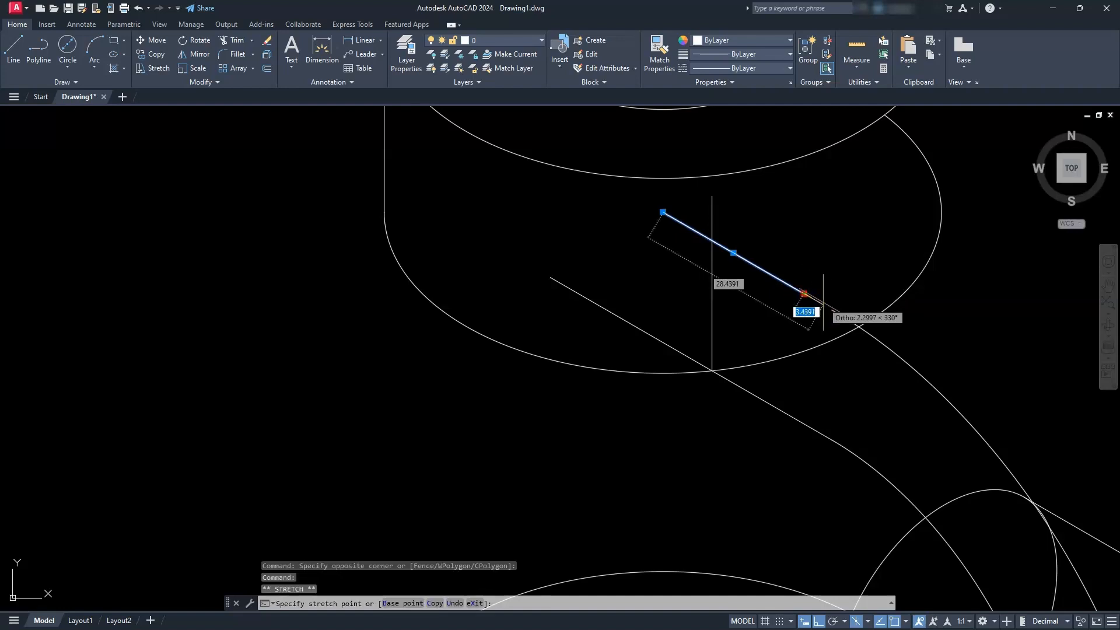
key("Escape")
key("Escape")
key("Escape")
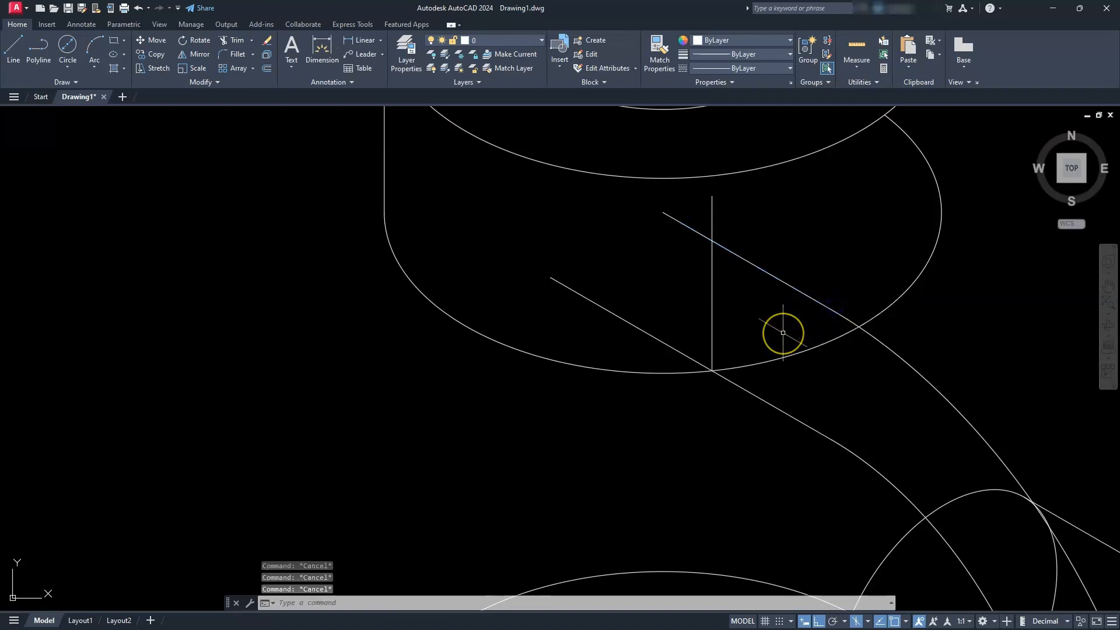
Step: Trim the overrunning ends of the two slanted lines and the vertical edge at the arm's upper end
type("tr")
key("Return")
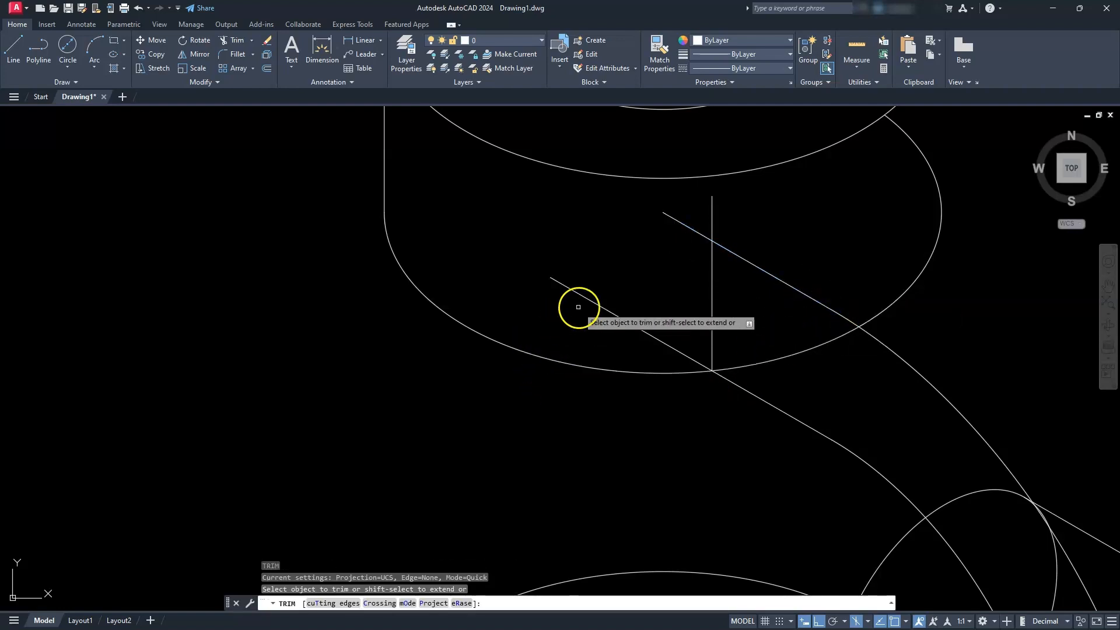
left_click(614, 313)
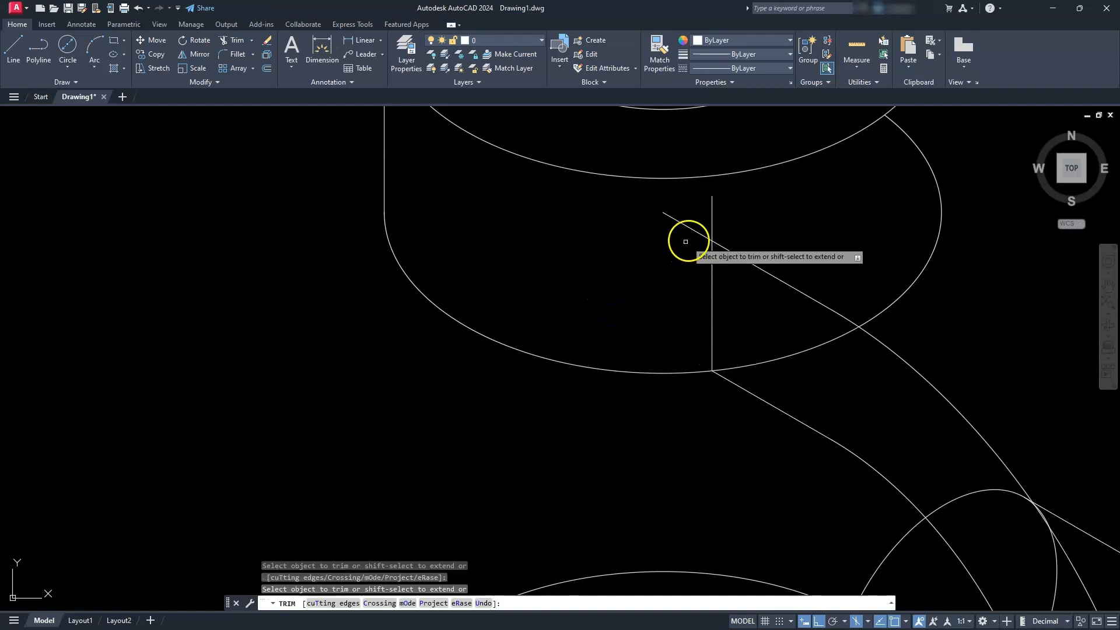
left_click(696, 233)
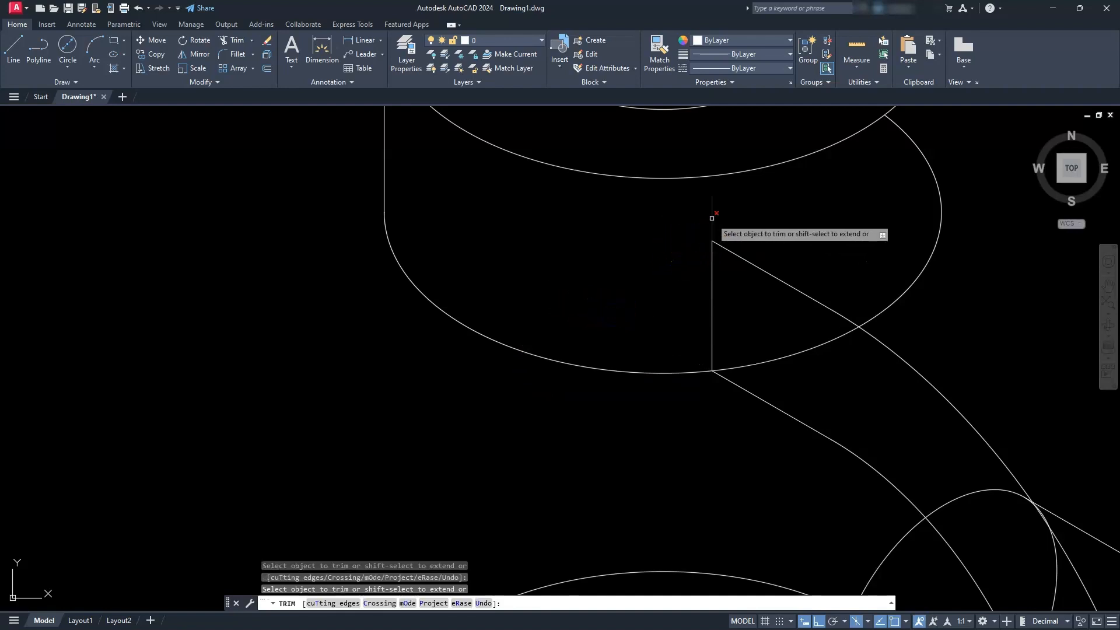
scroll(709, 263, "down", 3)
scroll(665, 432, "down", 2)
middle_click_drag(680, 455, 715, 289)
left_click(795, 400)
key("Escape")
key("Escape")
key("Escape")
Step: Copy the arm's complete outline, both arcs with their straight and end lines, 40 units along the 30° axis in the right isoplane
mouse_move(925, 482)
middle_mouse_down()
mouse_move(757, 555)
mouse_move(709, 500)
middle_mouse_up()
left_click(645, 518)
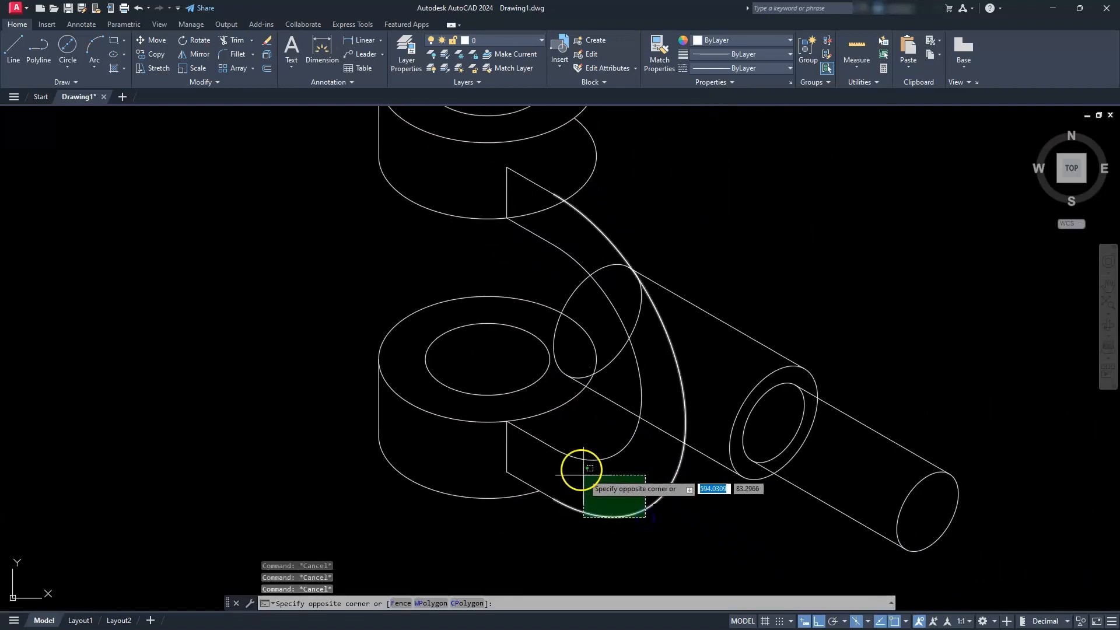
left_click(590, 456)
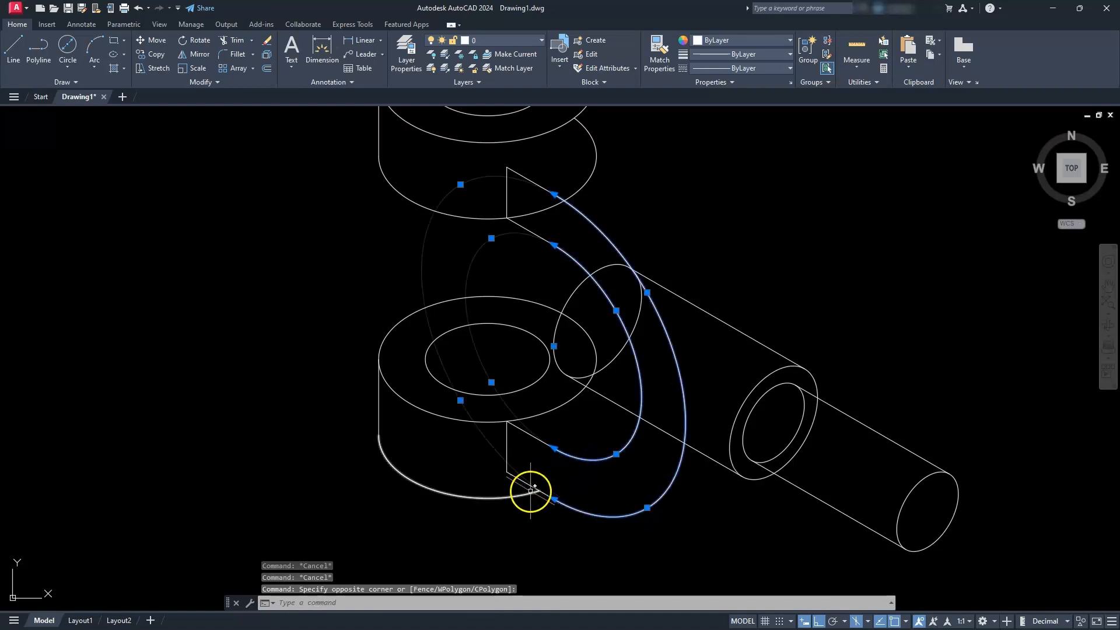
left_click(488, 463)
left_click(523, 447)
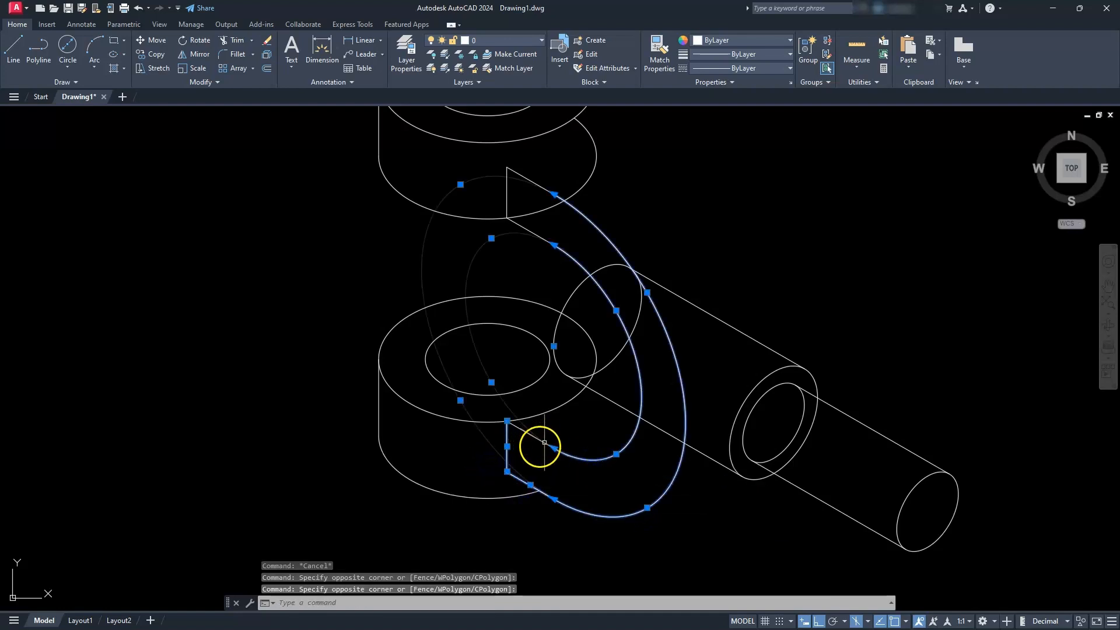
left_click(532, 439)
left_click(521, 429)
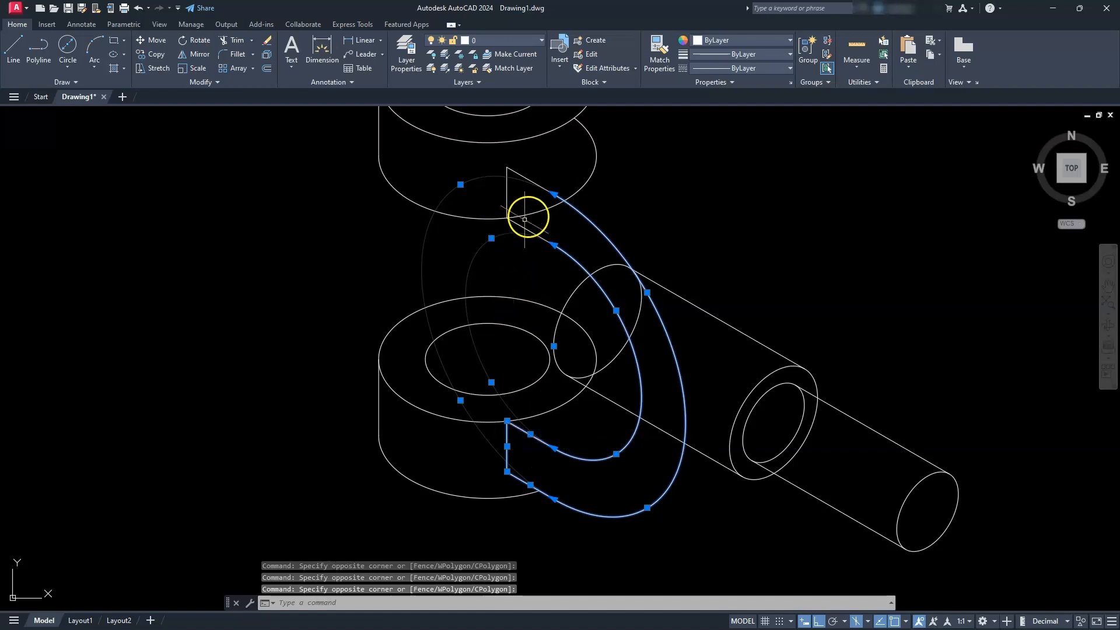
left_click(518, 163)
left_click(494, 180)
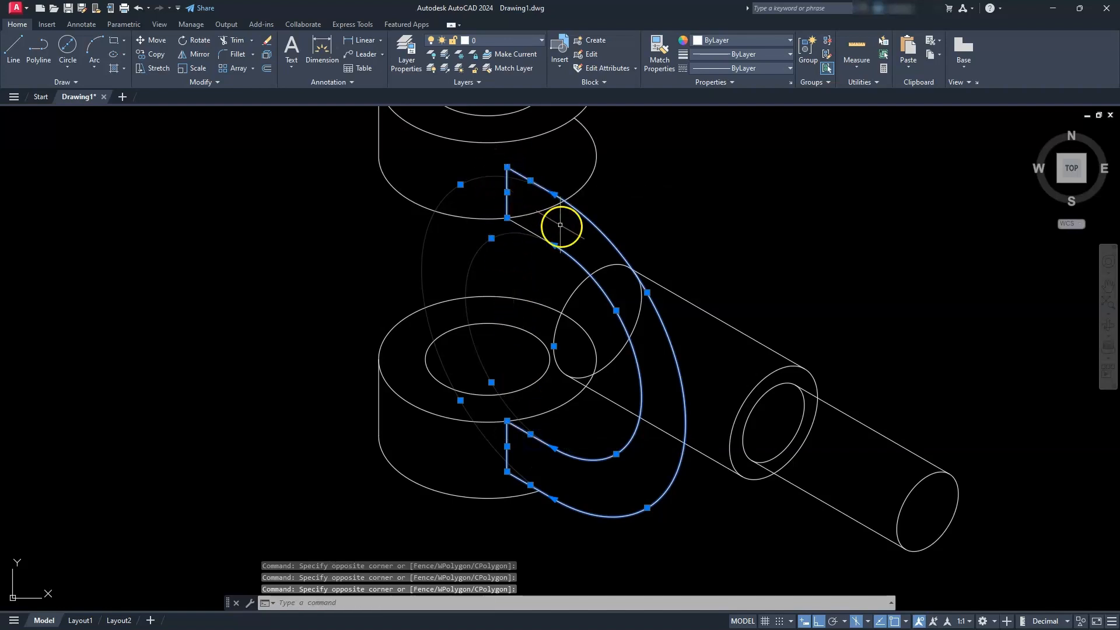
left_click(528, 226)
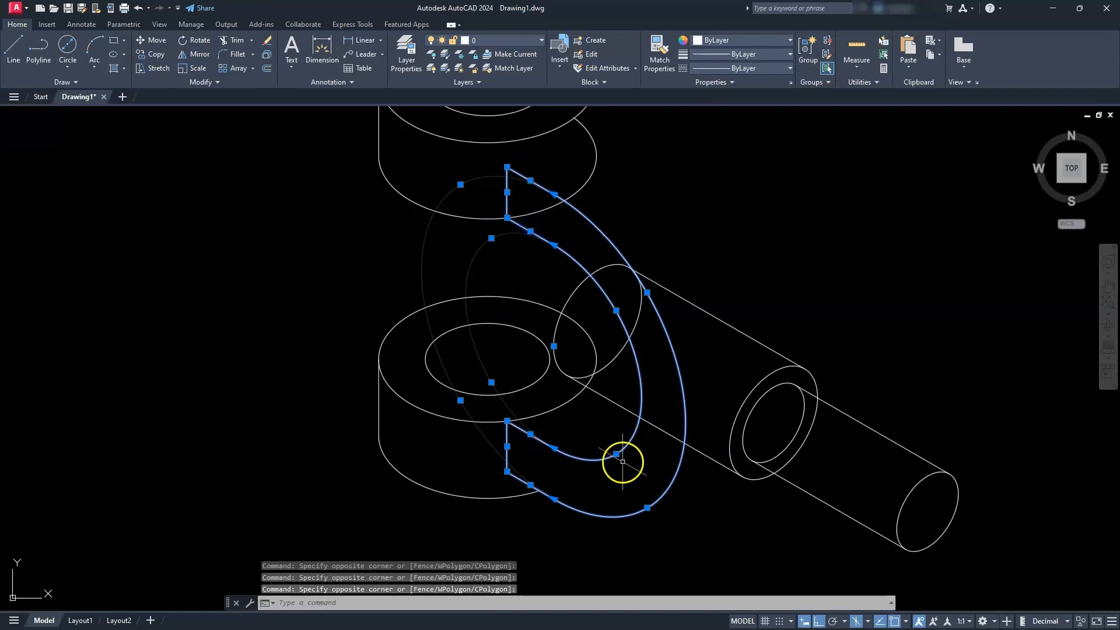
scroll(617, 458, "down", 2)
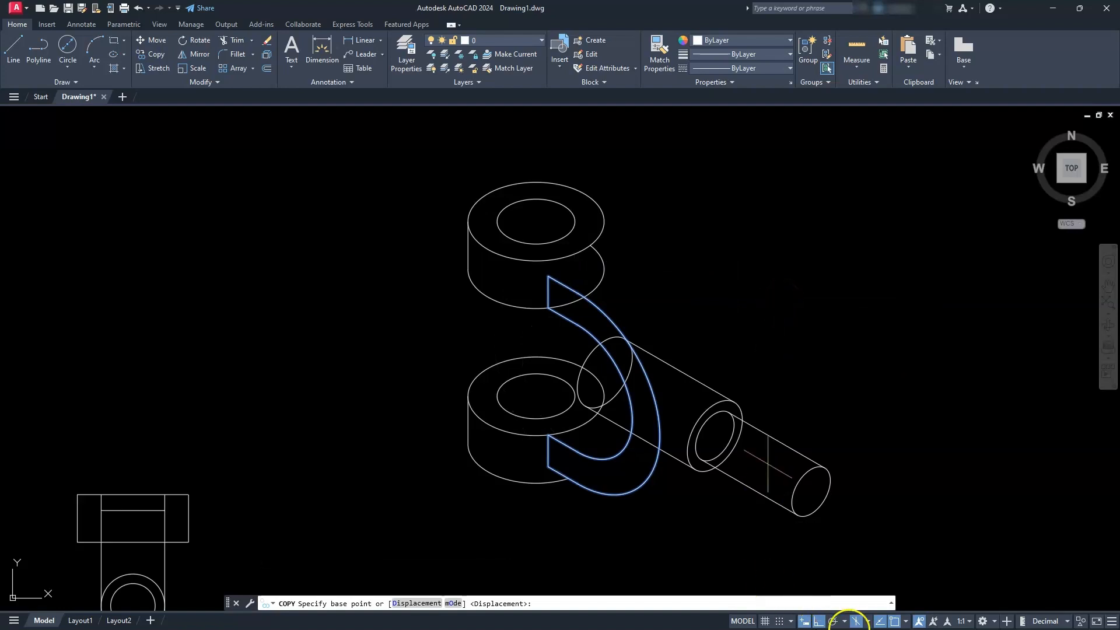
left_click(867, 621)
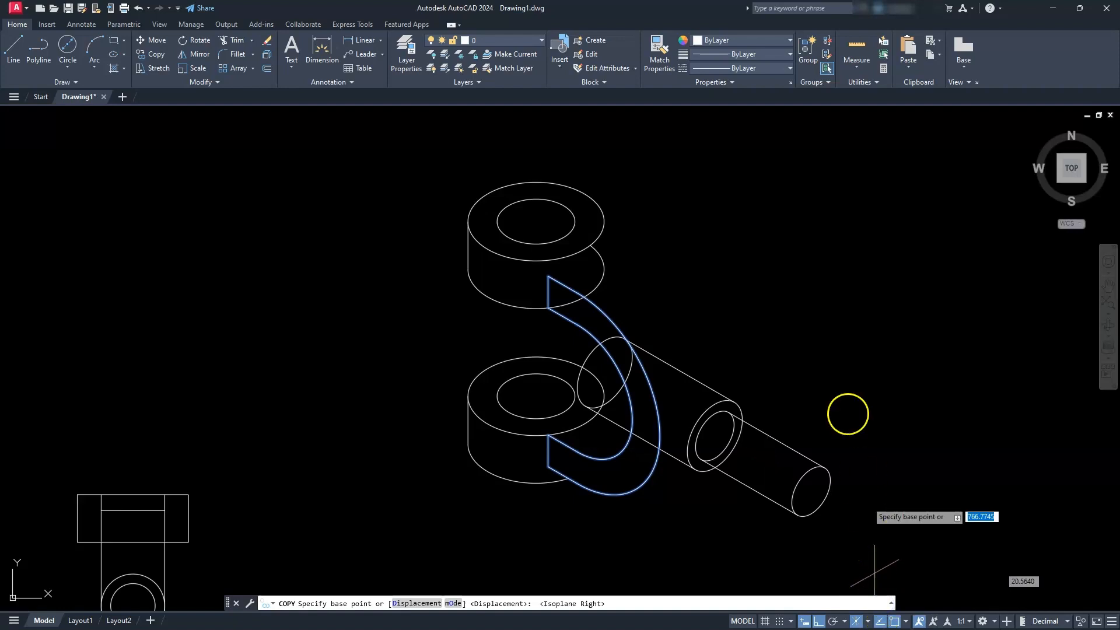
left_click(715, 317)
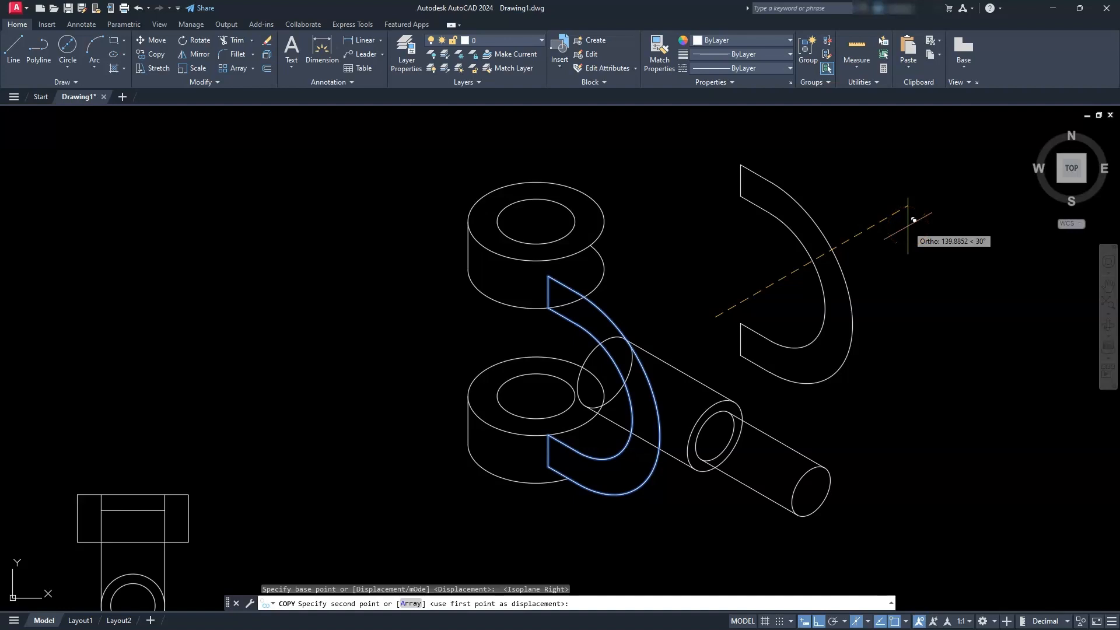
key("Return")
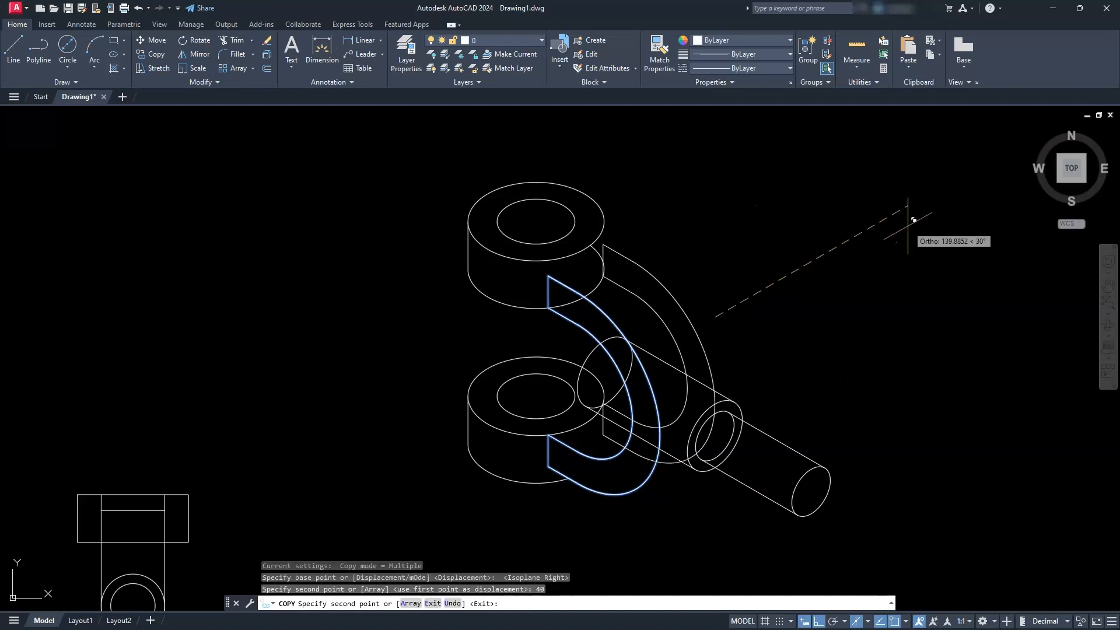
key("Escape")
key("Escape")
key("Escape")
Step: Draw a vertical line from the right quadrant of the upper cylinder's top isocircle down past the lower cylinder
scroll(585, 255, "up", 4)
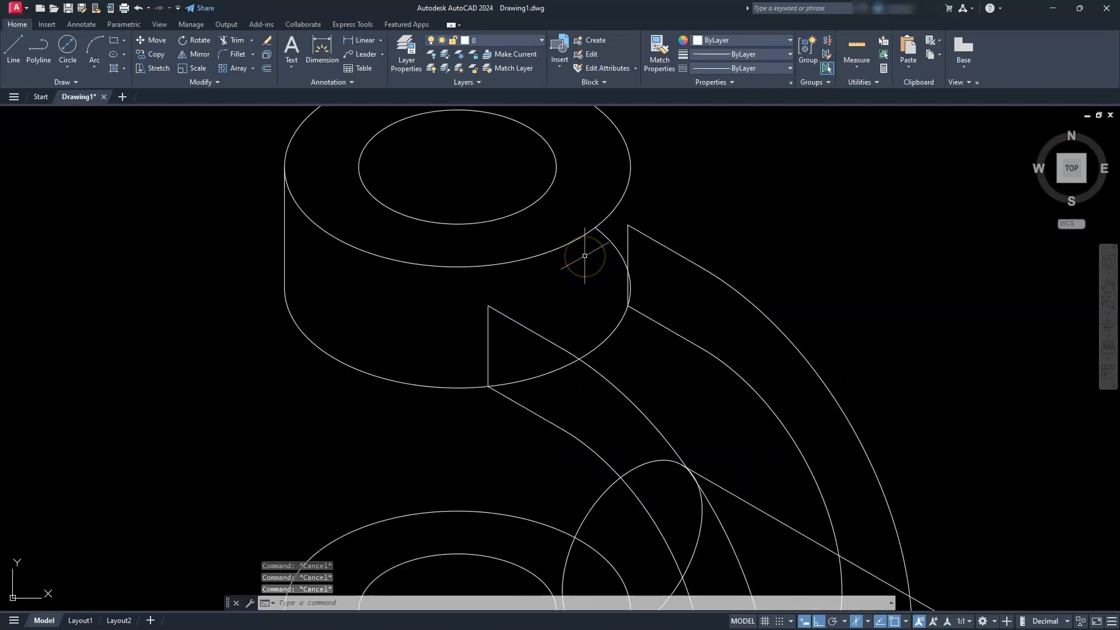
scroll(584, 256, "down", 2)
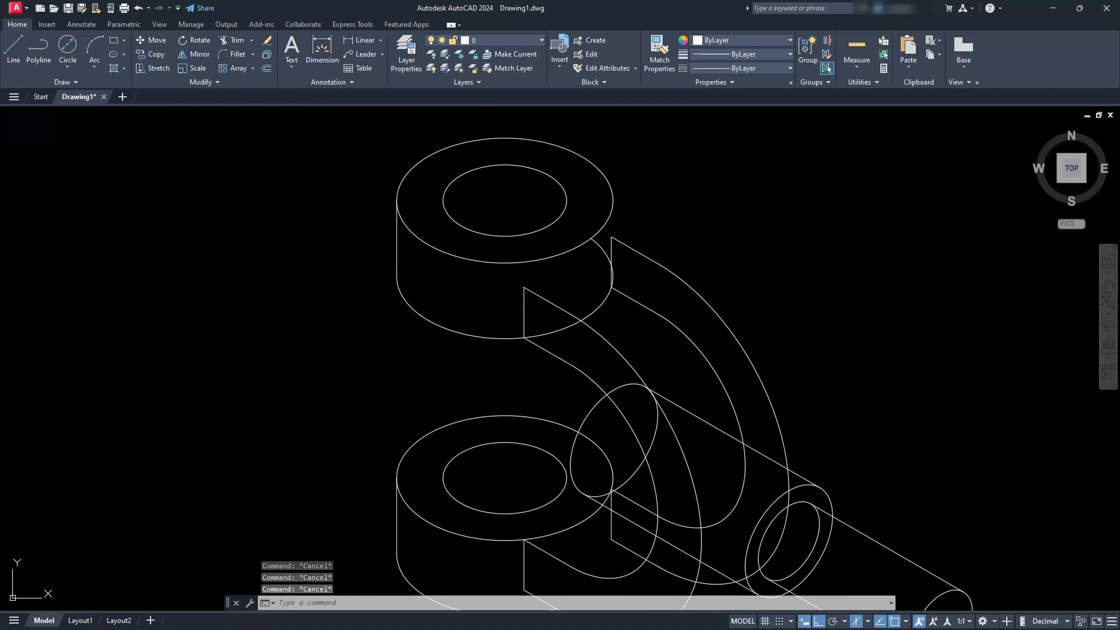
type("l")
key("Return")
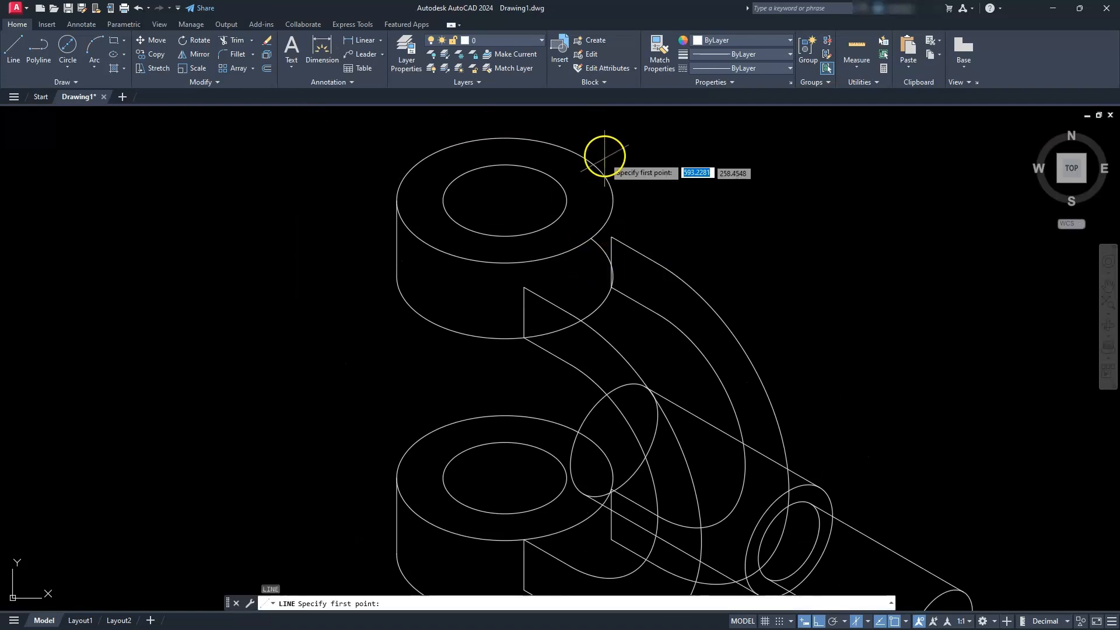
left_click(612, 205)
scroll(613, 206, "down", 2)
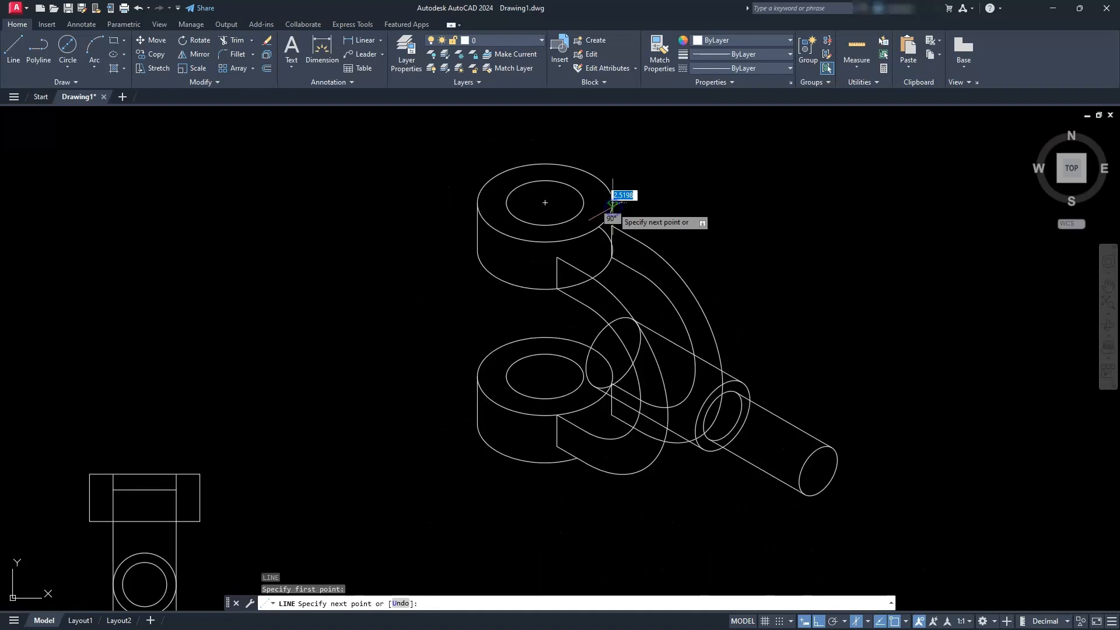
left_click(607, 537)
key("Escape")
key("Escape")
key("Escape")
Step: Copy the upper cylinder's bottom arc straight up, from the lower to the upper corner of the front arm's end edge
scroll(578, 182, "up", 4)
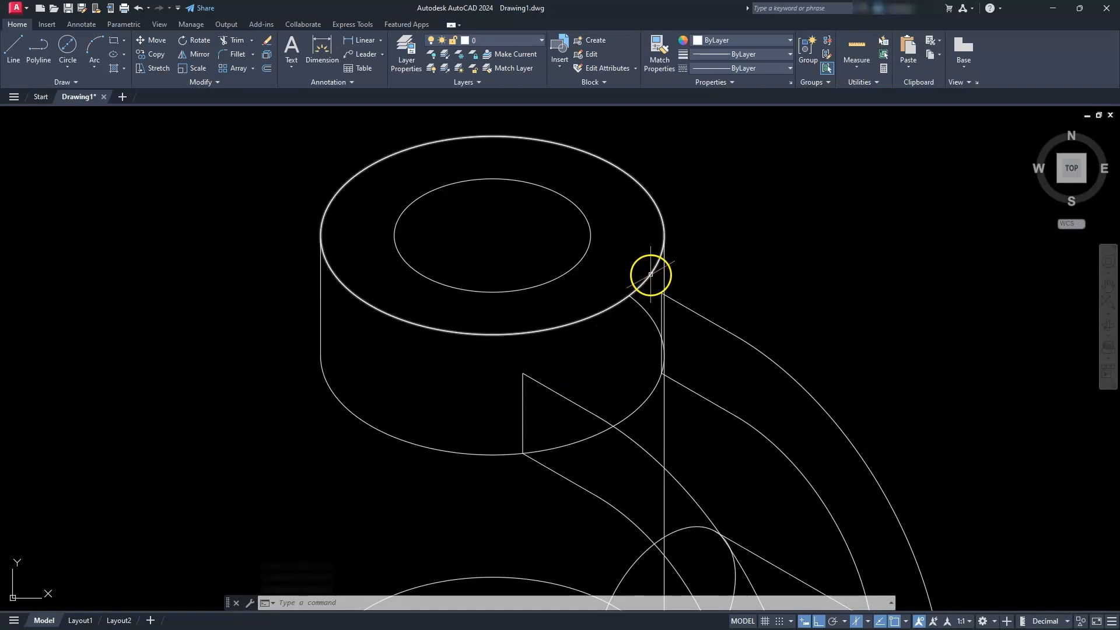
left_click(509, 454)
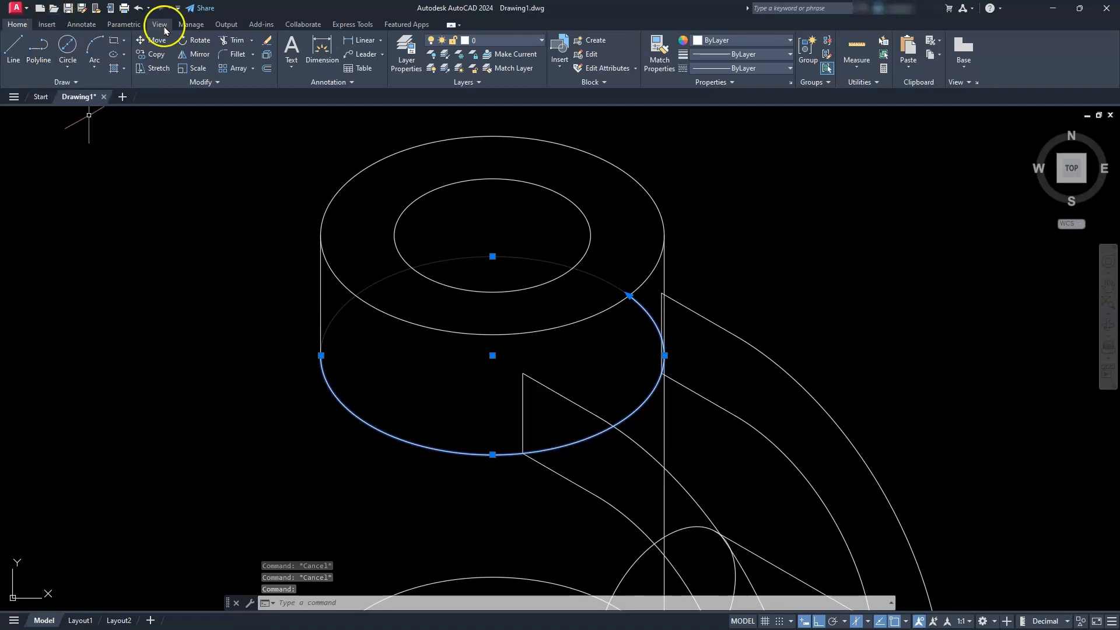
left_click(156, 59)
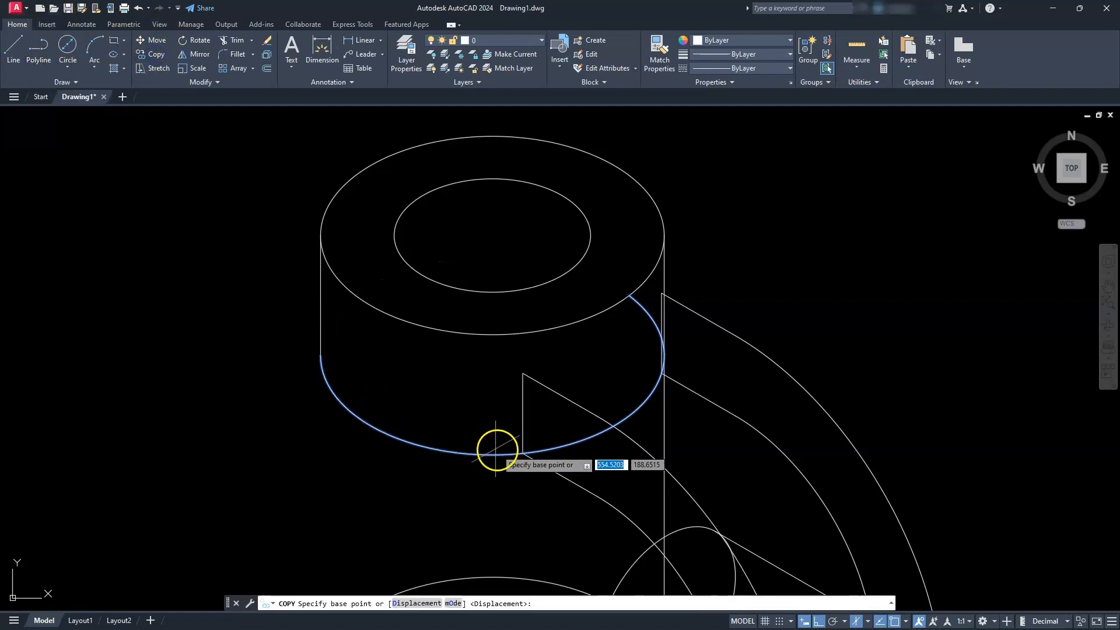
left_click(519, 453)
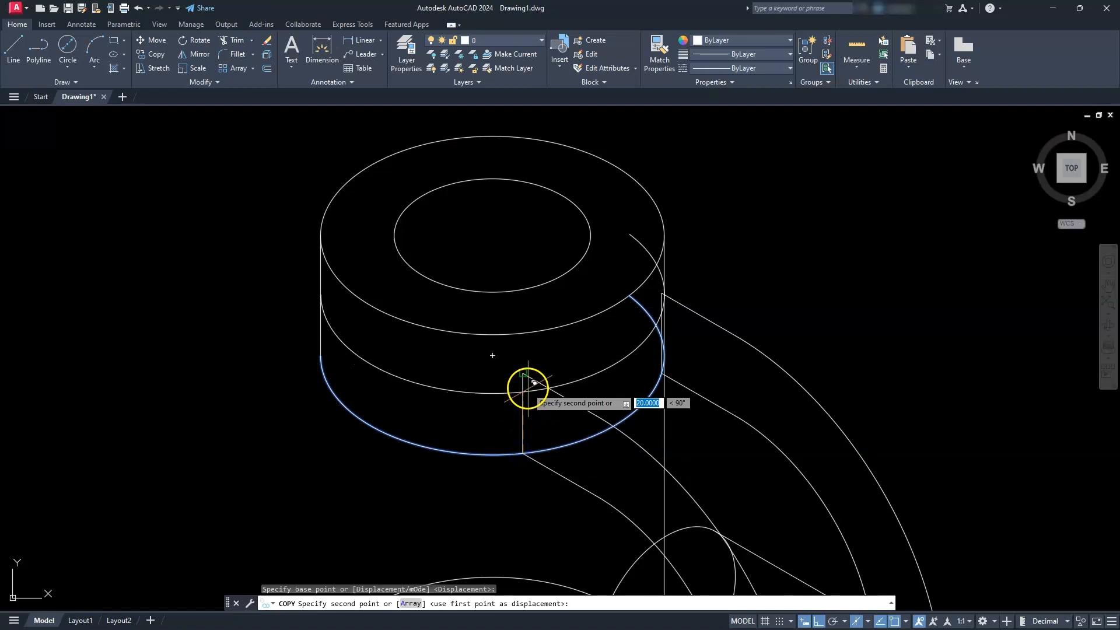
key("Escape")
key("Escape")
key("Escape")
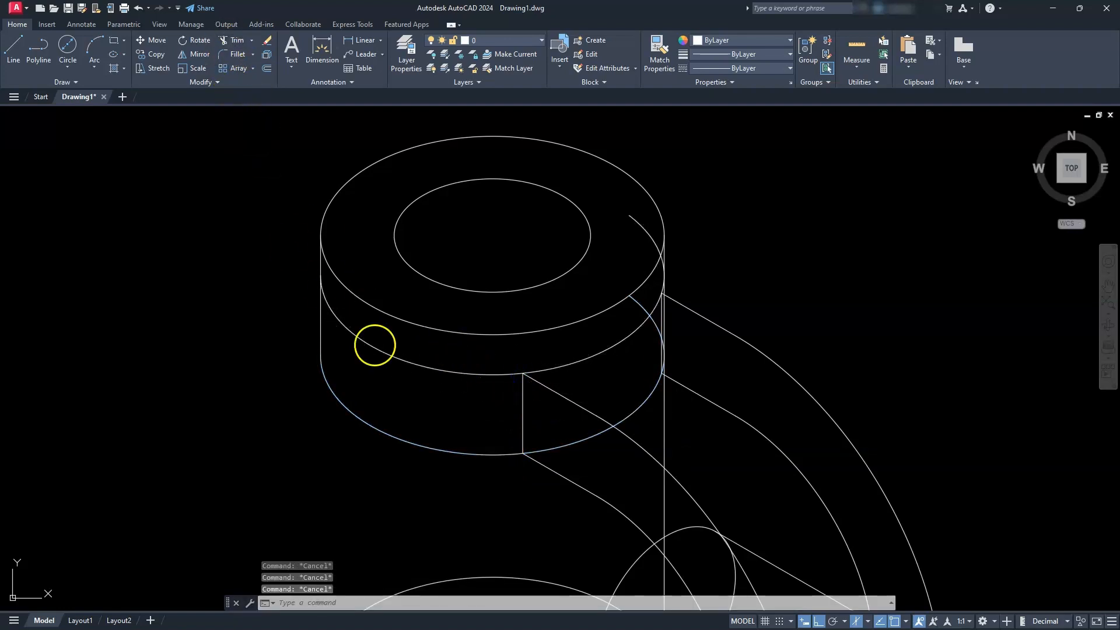
Step: Trim the copied arc on the upper cylinder so only the part between the arm's front and rear upper corners is left
type("tr")
key("Return")
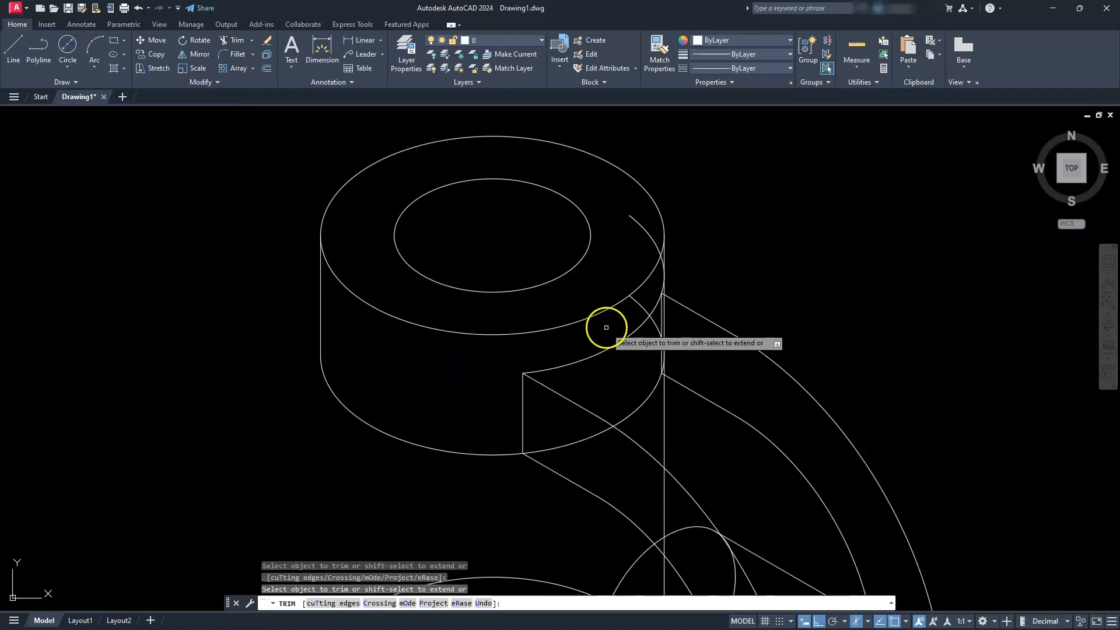
scroll(607, 325, "up", 2)
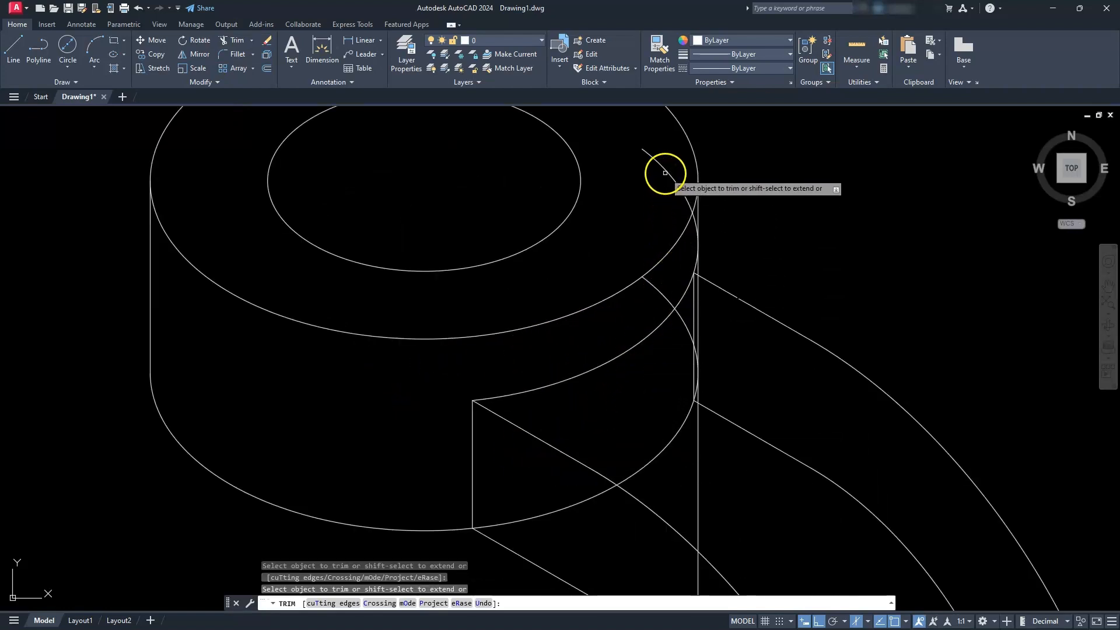
scroll(696, 245, "up", 4)
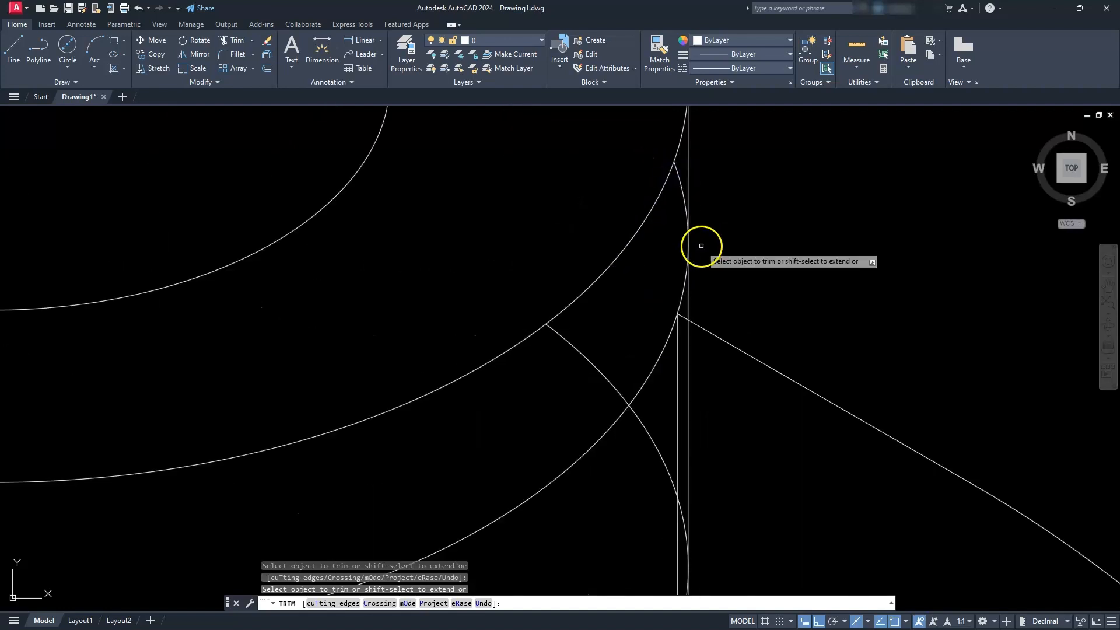
left_click(660, 290)
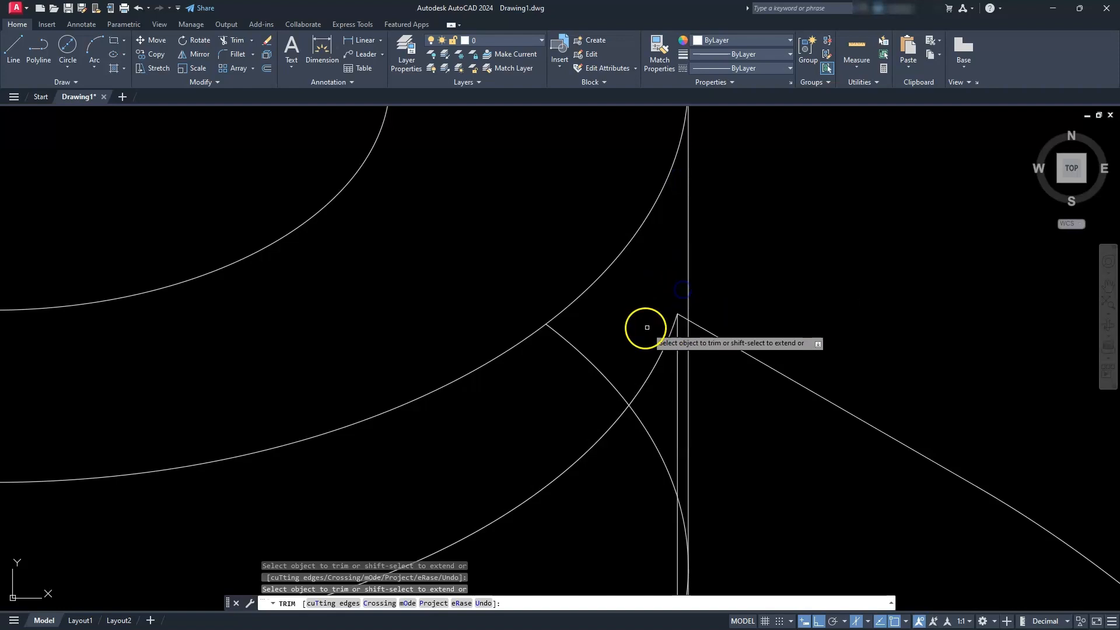
scroll(650, 323, "down", 4)
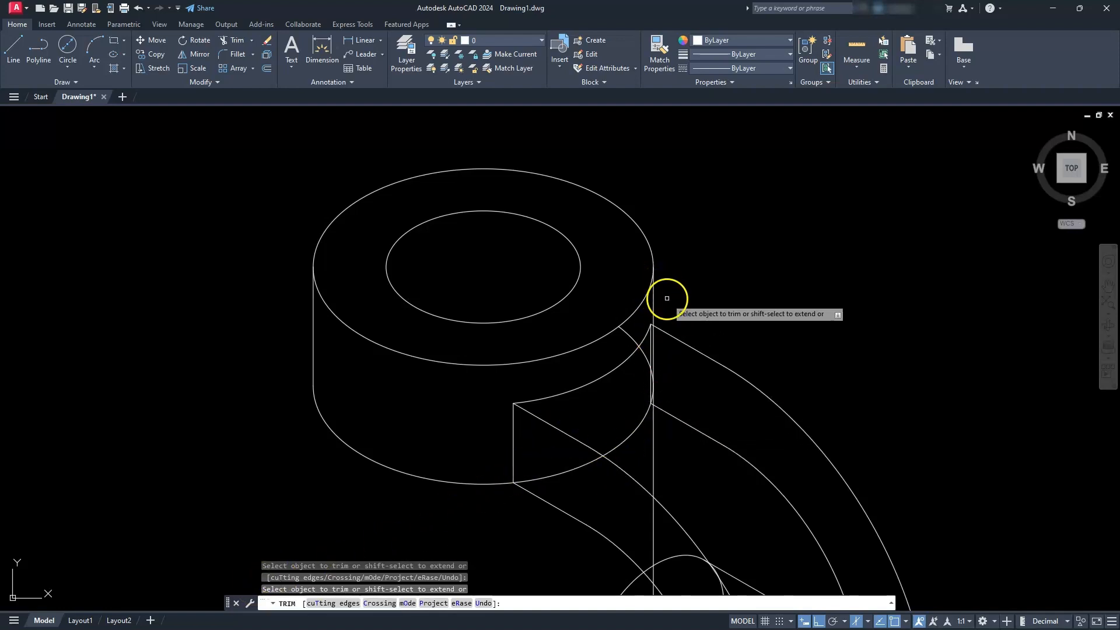
Step: Trim the vertical tangent line beside the arm's upper end and the hidden right end of the upper cylinder's bottom arc
scroll(662, 358, "up", 5)
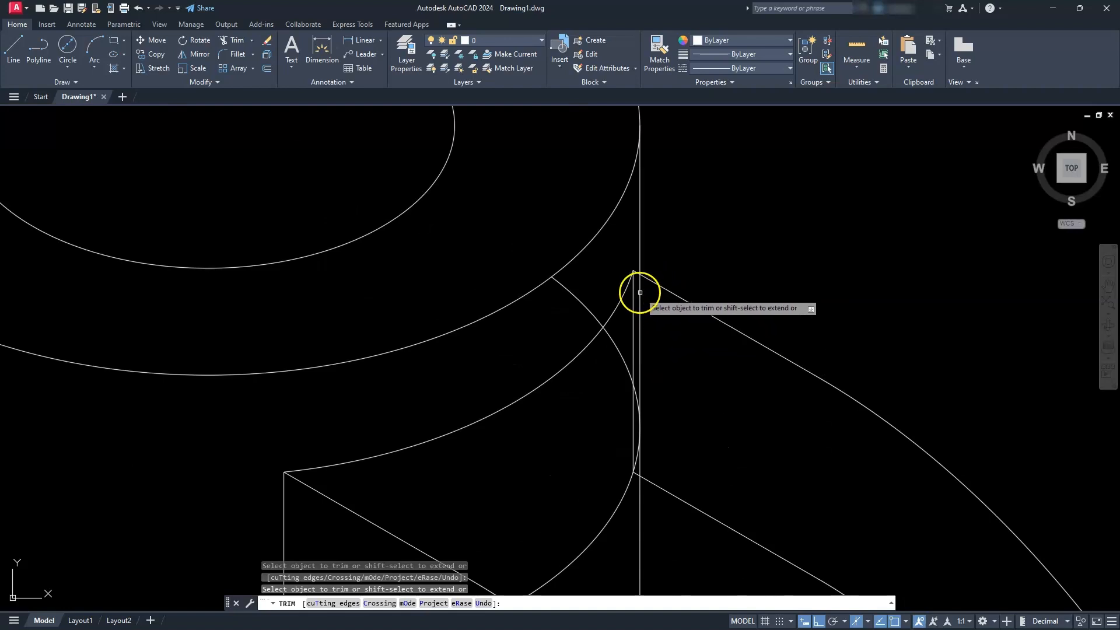
scroll(680, 243, "down", 3)
scroll(671, 294, "down", 2)
scroll(644, 318, "up", 4)
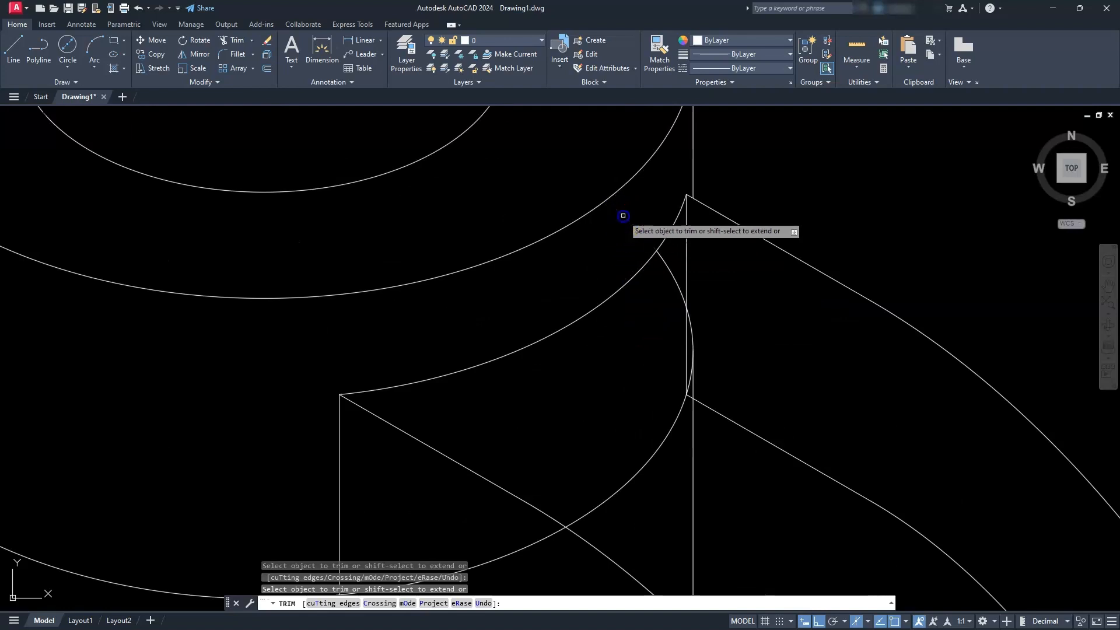
left_click(666, 272)
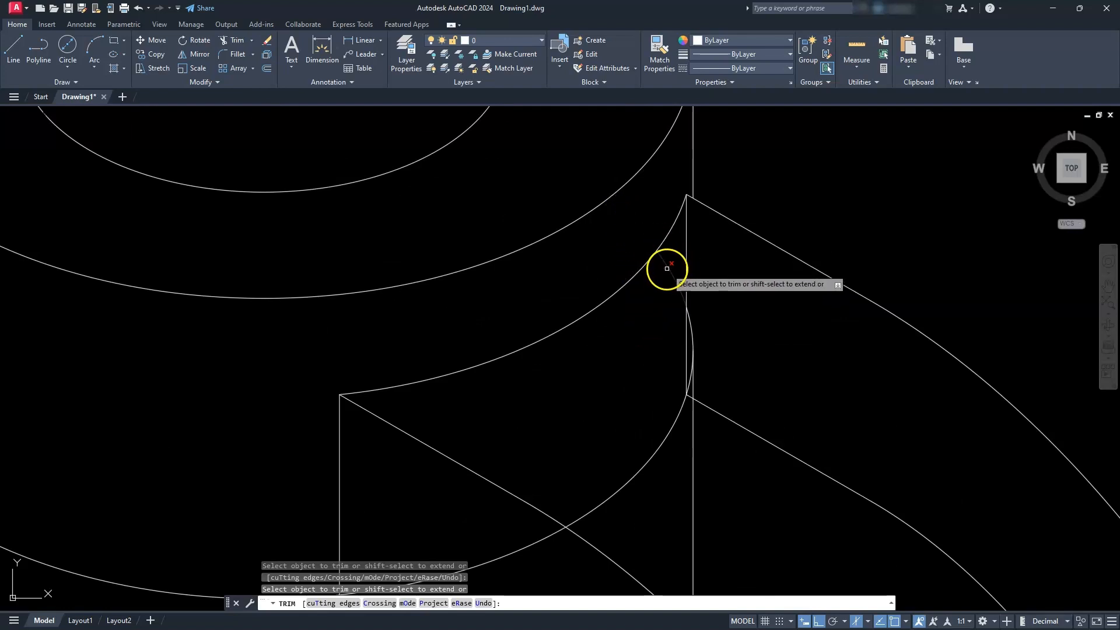
scroll(697, 323, "up", 3)
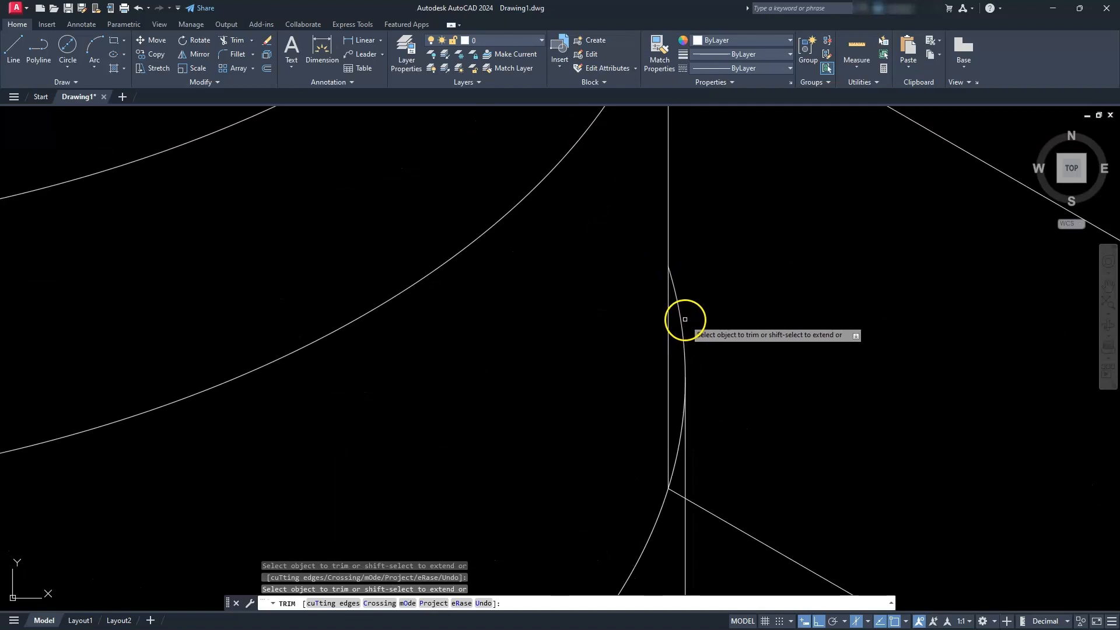
left_click(681, 320)
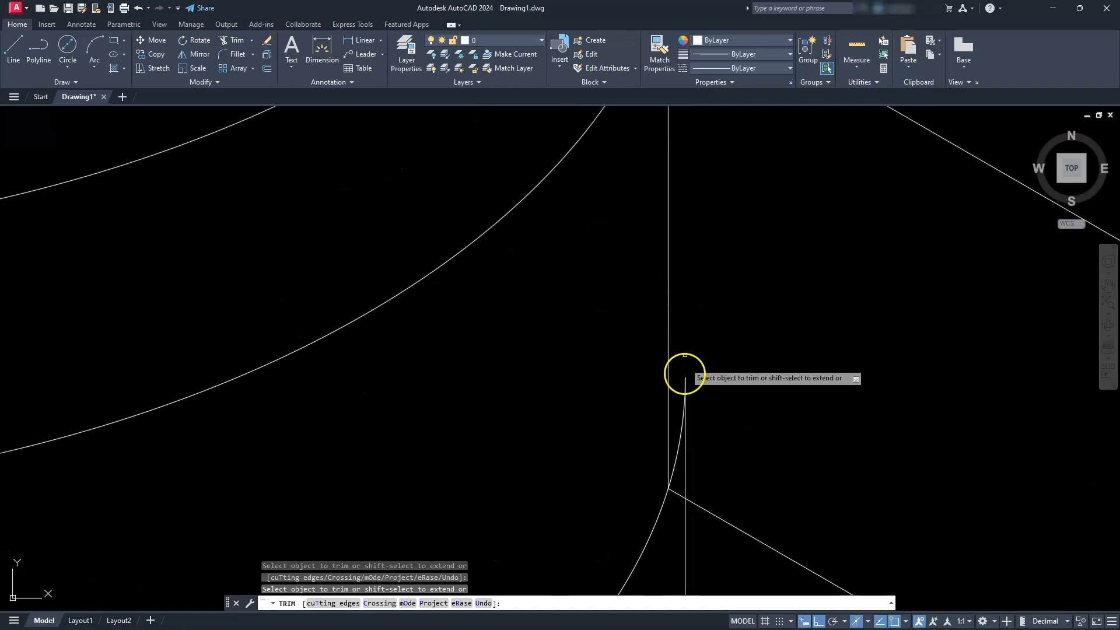
left_click(682, 450)
key("Return")
Step: Trim the rest of the upper cylinder's bottom arc behind the arm's front face and the arm's rear vertical end edge
scroll(682, 448, "down", 5)
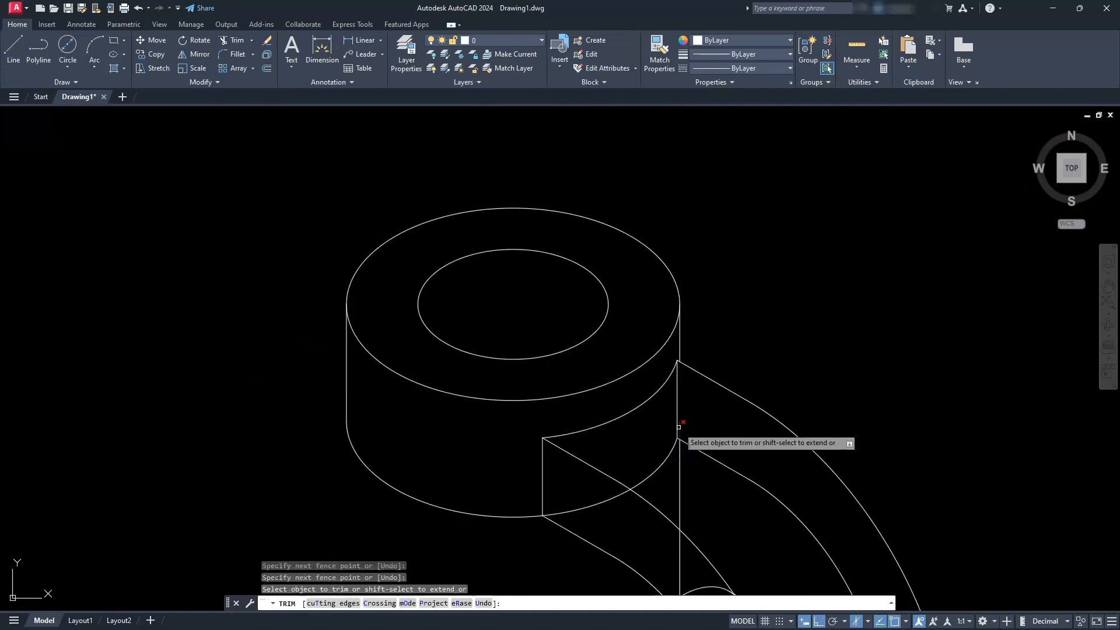
middle_click_drag(626, 565, 678, 429)
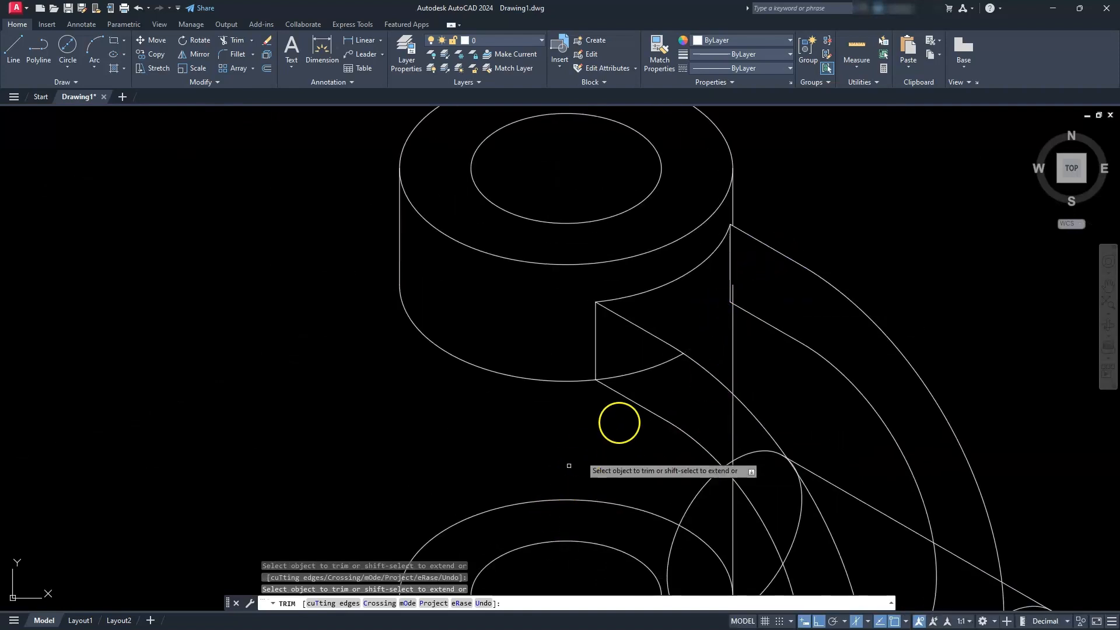
left_click(650, 365)
scroll(568, 443, "down", 2)
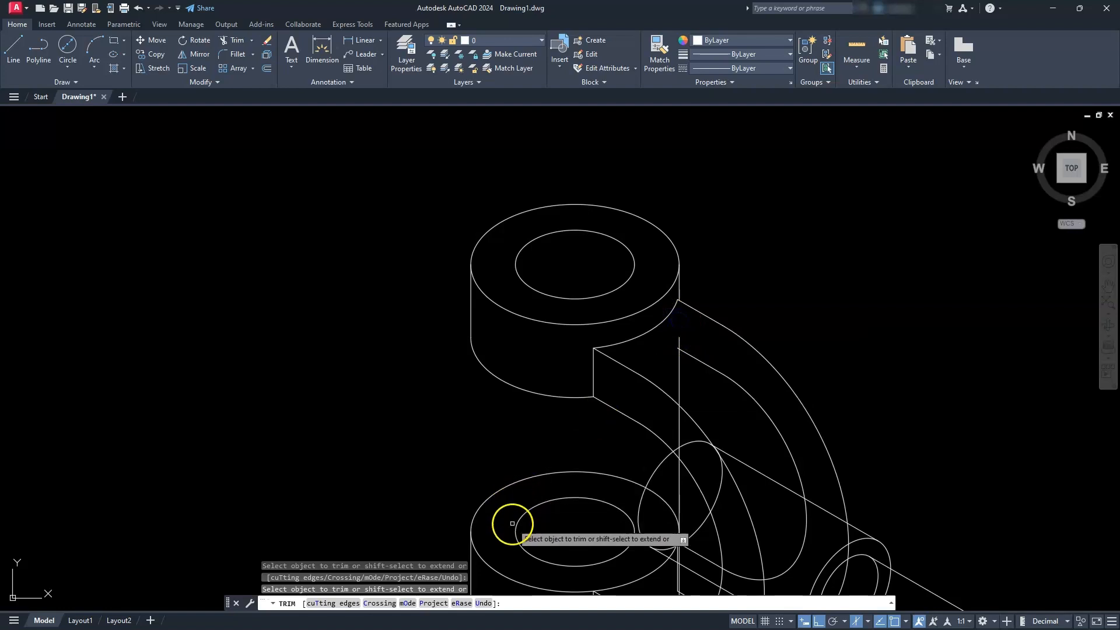
scroll(512, 522, "down", 2)
middle_click_drag(512, 522, 539, 332)
scroll(487, 413, "up", 4)
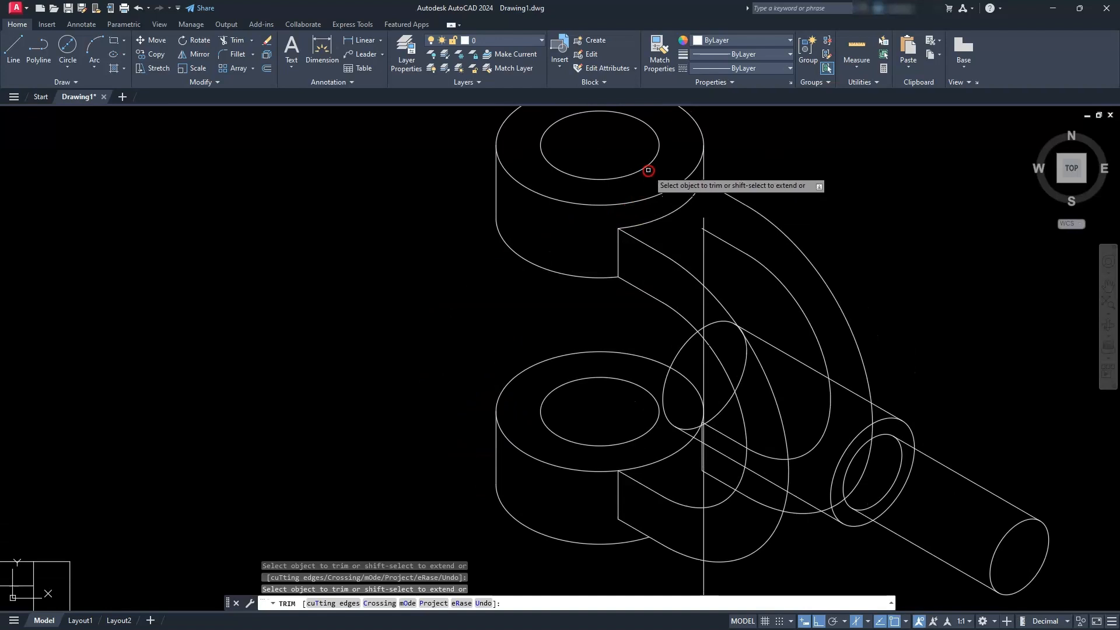
middle_click_drag(498, 537, 415, 455)
scroll(552, 429, "down", 2)
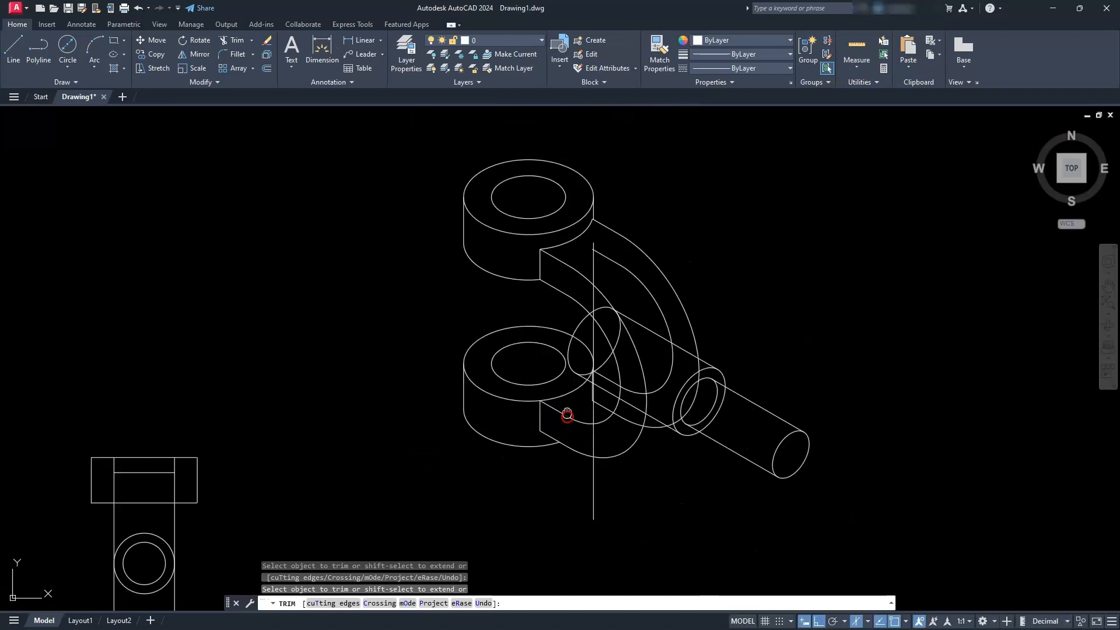
middle_click_drag(566, 413, 570, 420)
scroll(570, 420, "up", 2)
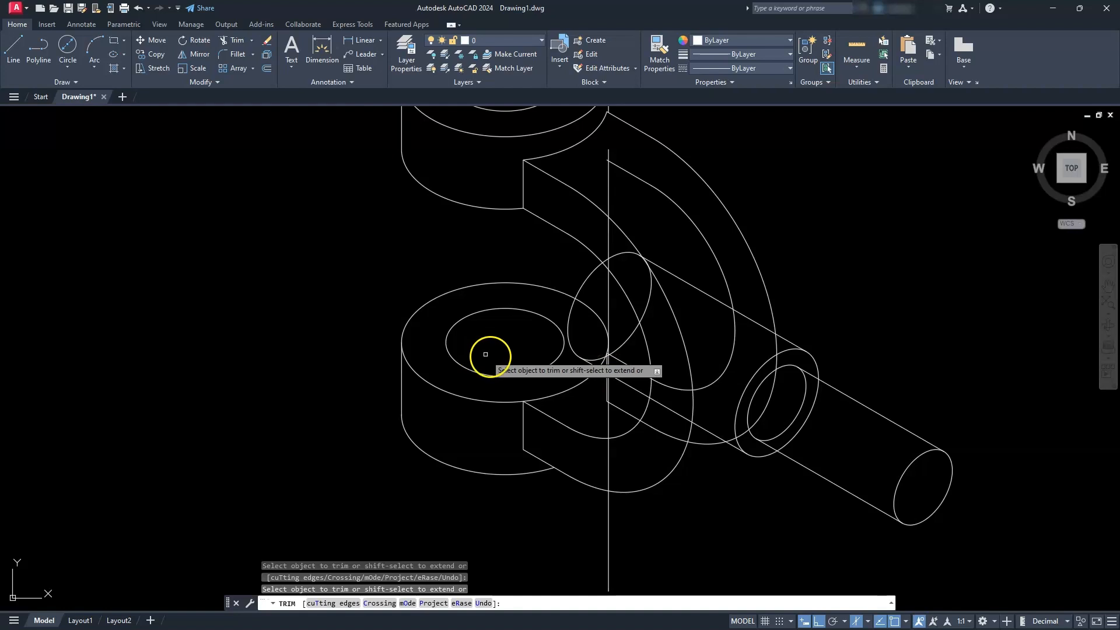
key("Escape")
key("Escape")
key("Escape")
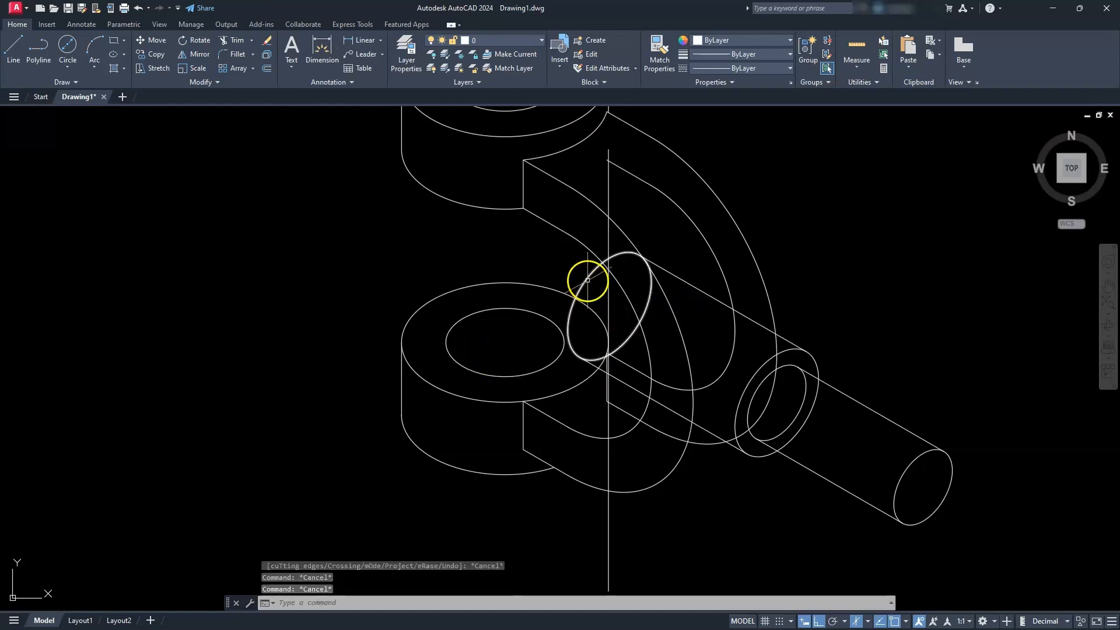
Step: Erase the isocircle at the shaft's inner end and the arm's rear inner arc with its upper straight line
left_click(586, 277)
key("Delete")
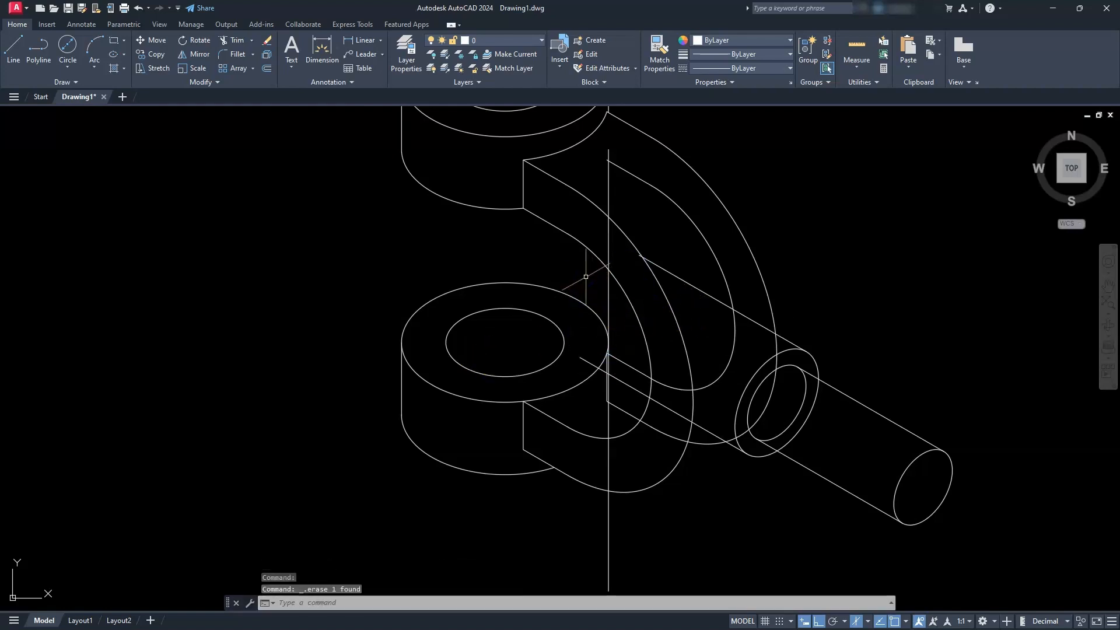
scroll(653, 383, "up", 4)
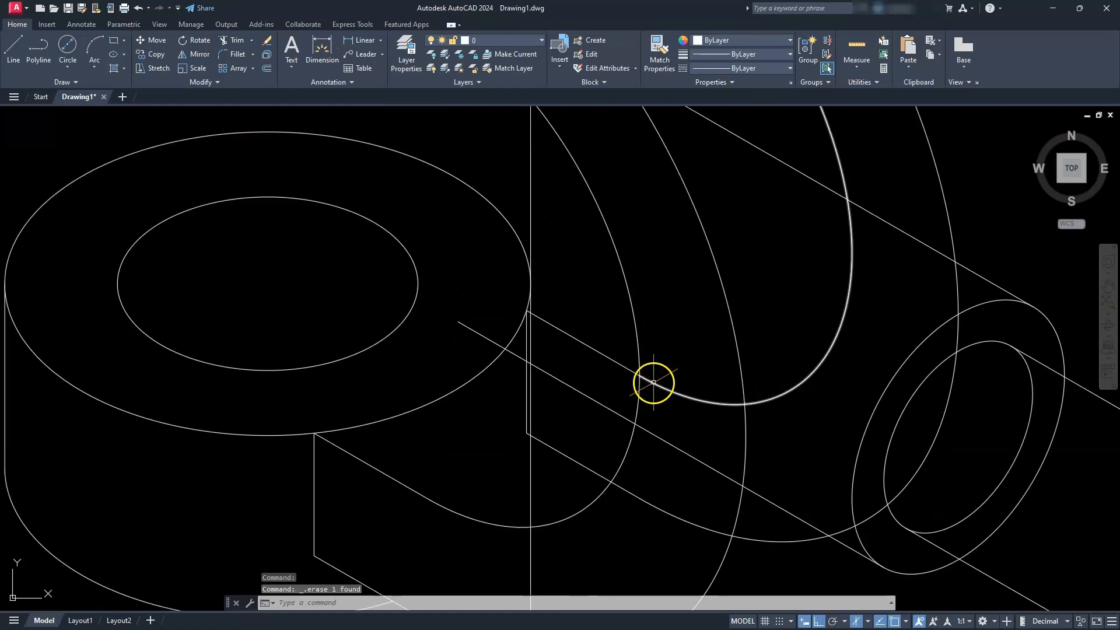
scroll(653, 382, "down", 4)
middle_click_drag(652, 383, 634, 418)
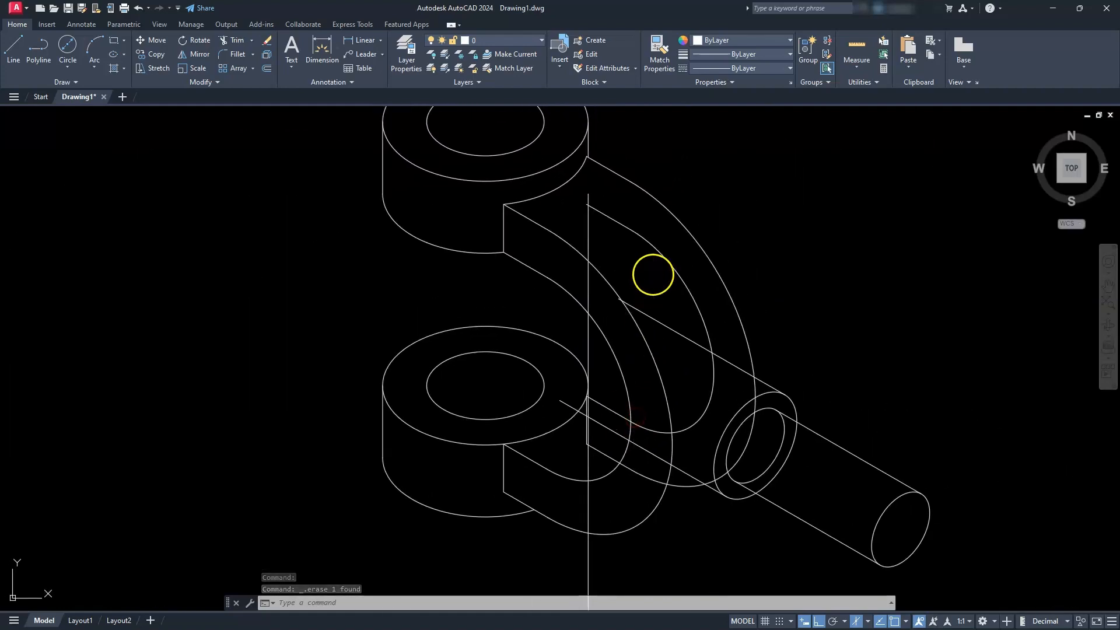
key("Escape")
left_click(622, 223)
left_click(662, 265)
left_click(645, 237)
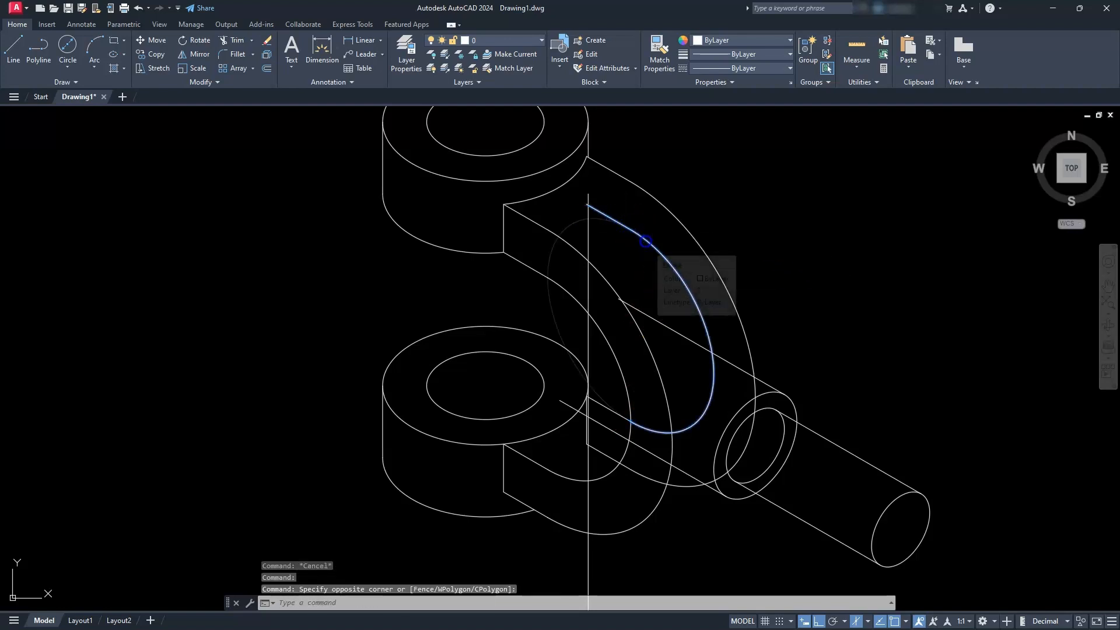
key("Delete")
Step: Trim the lower cylinder's top isocircle between the arm's front and rear corners
middle_click_drag(565, 344, 571, 283)
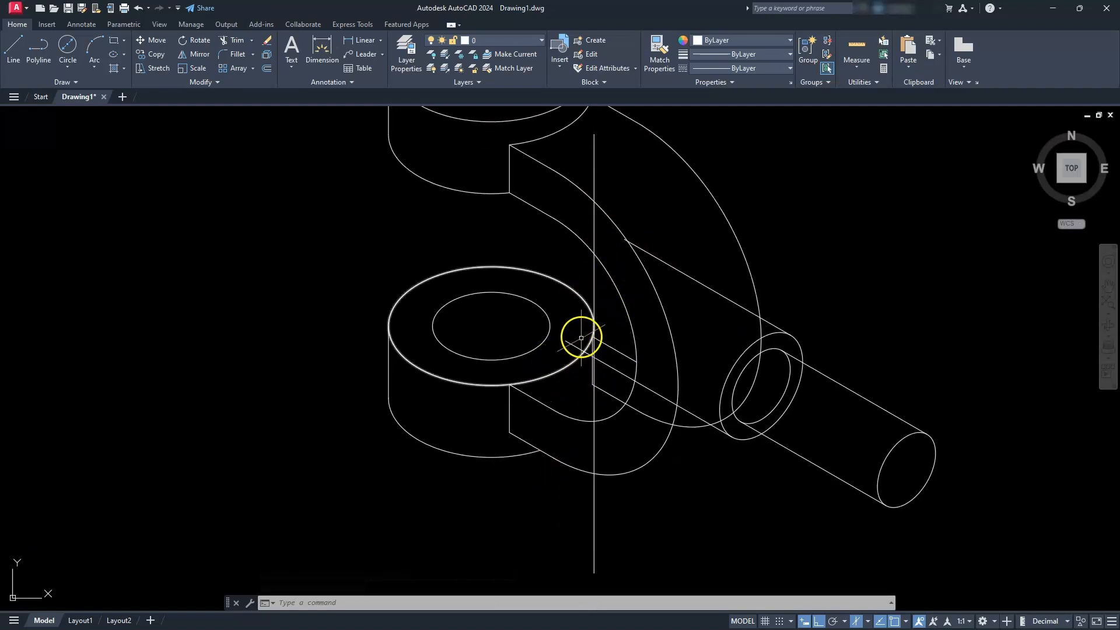
scroll(582, 331, "up", 2)
scroll(582, 331, "up", 3)
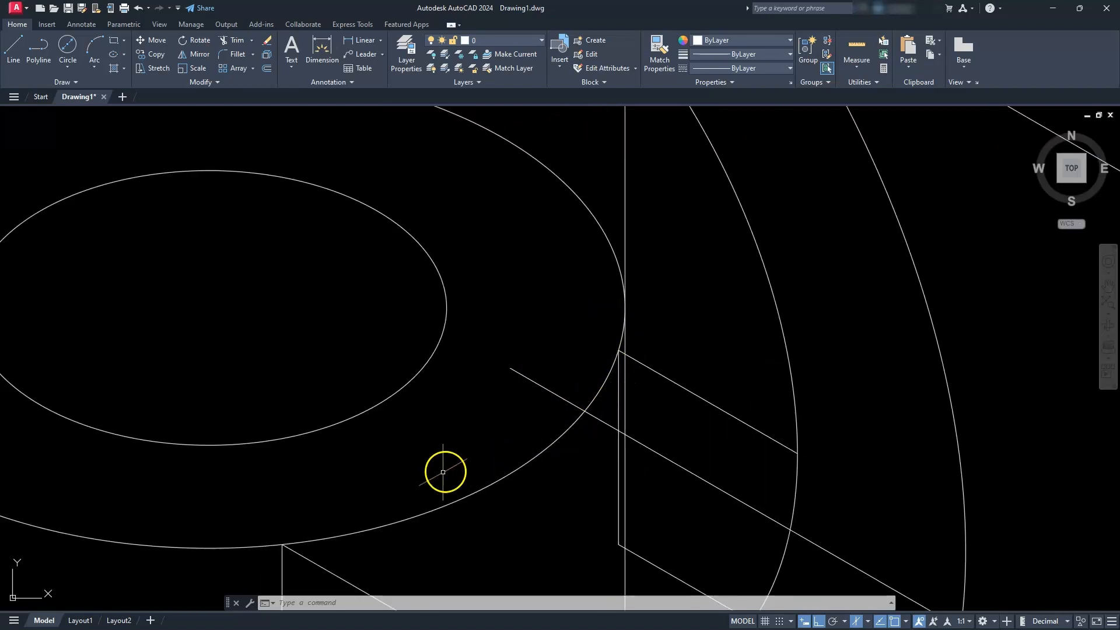
key("Escape")
key("Escape")
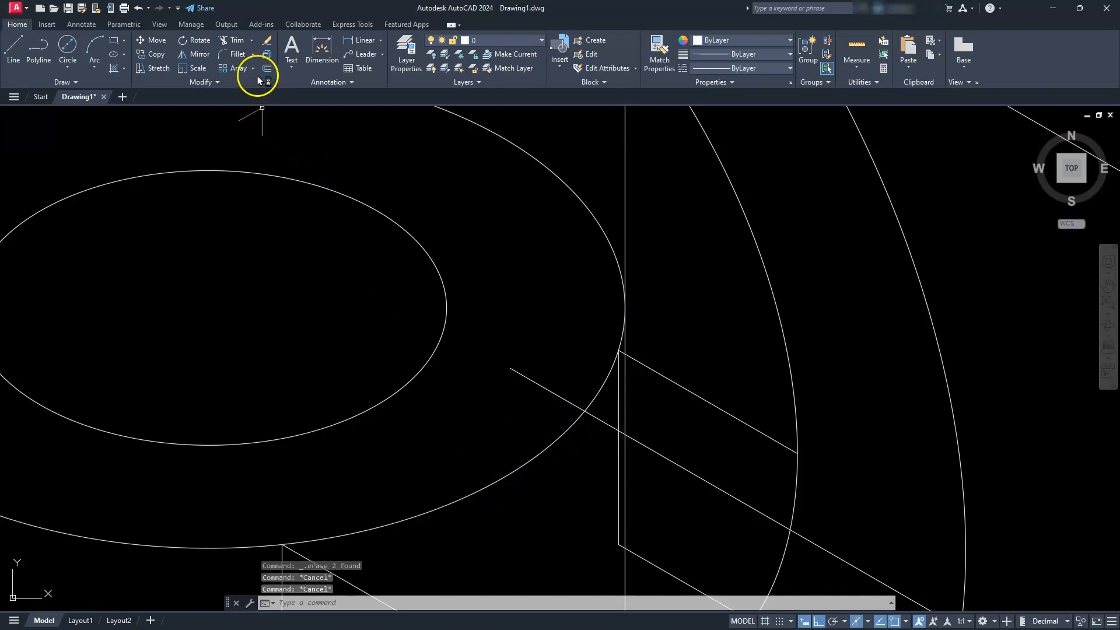
left_click(233, 42)
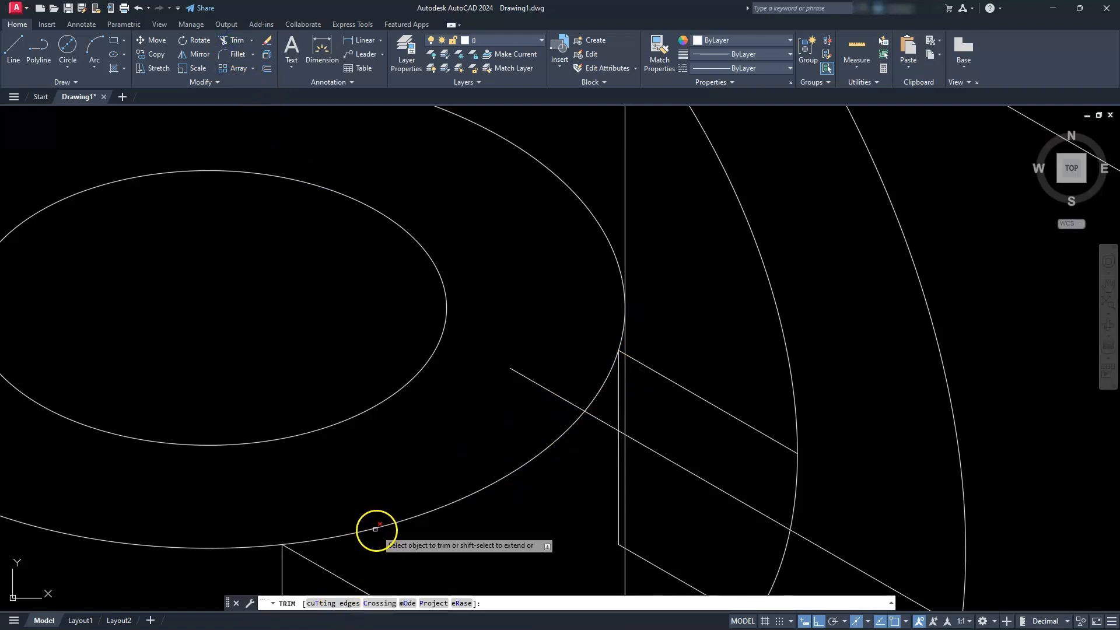
left_click(377, 530)
left_click(367, 497)
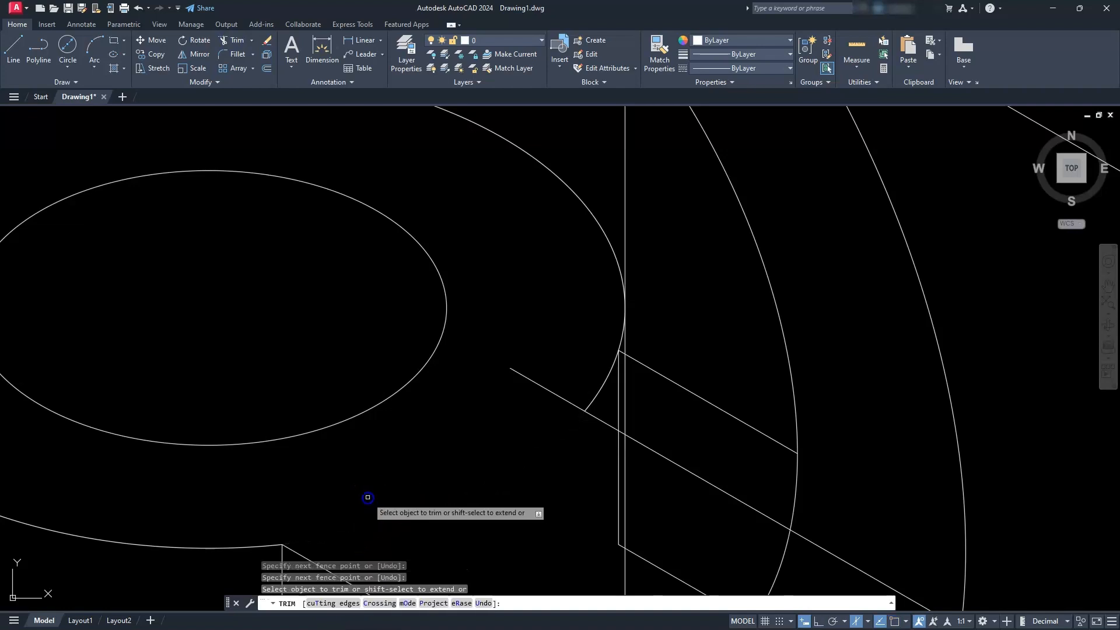
scroll(586, 382, "up", 4)
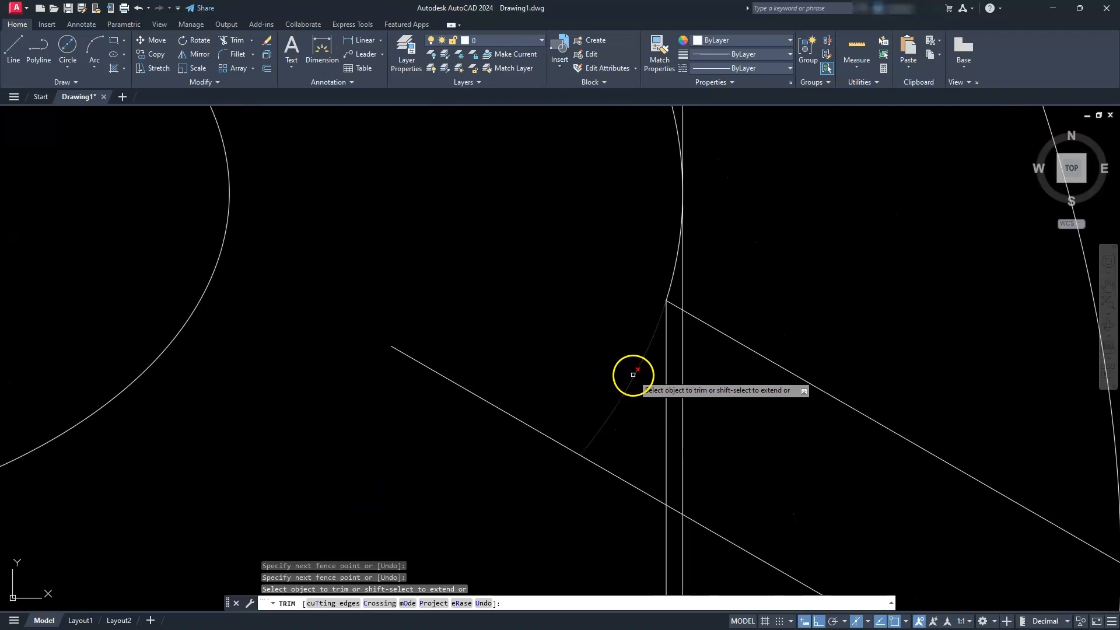
left_click(634, 376)
scroll(634, 382, "down", 4)
scroll(533, 543, "down", 4)
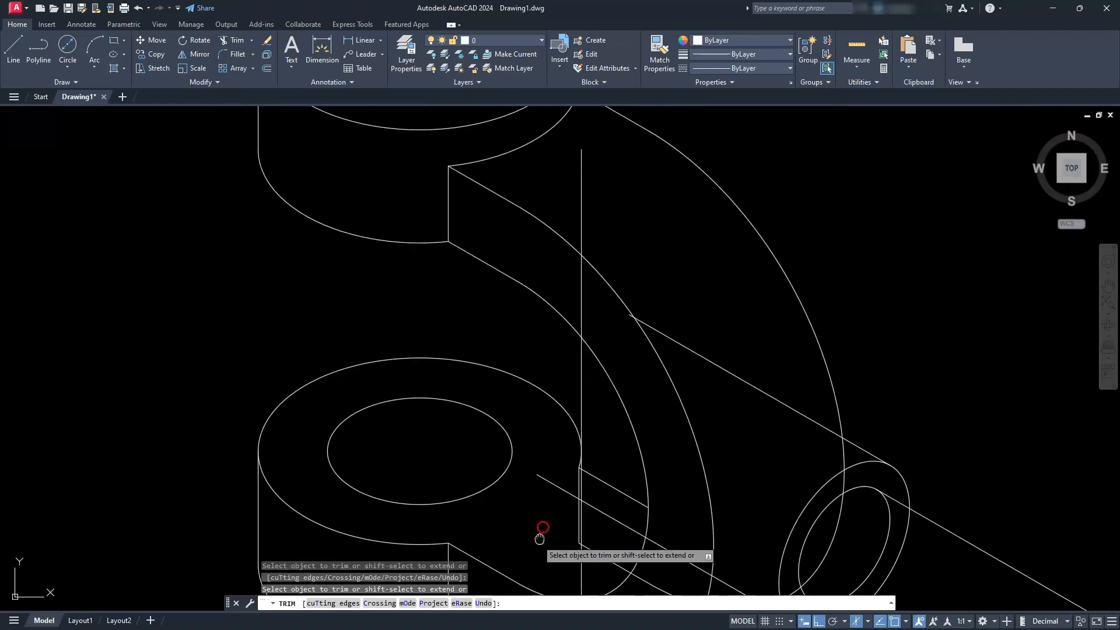
middle_click_drag(537, 540, 613, 387)
key("Escape")
key("Escape")
Step: Draw a line across the arm's thickness joining the rear and front points where the upper straight edges meet the outer arcs
scroll(662, 479, "down", 2)
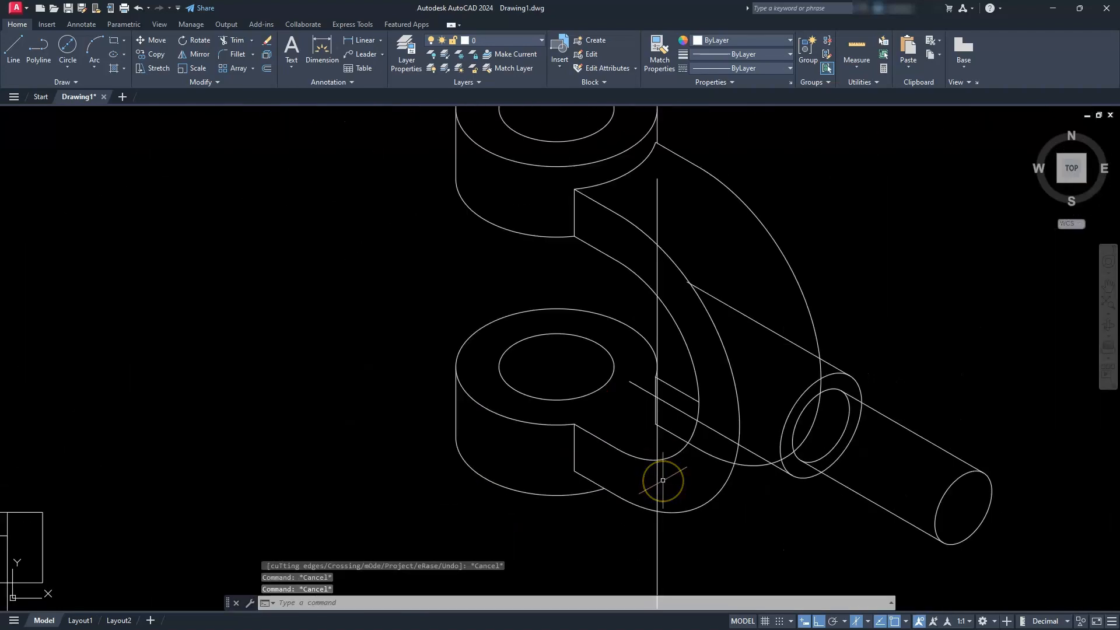
scroll(663, 480, "down", 2)
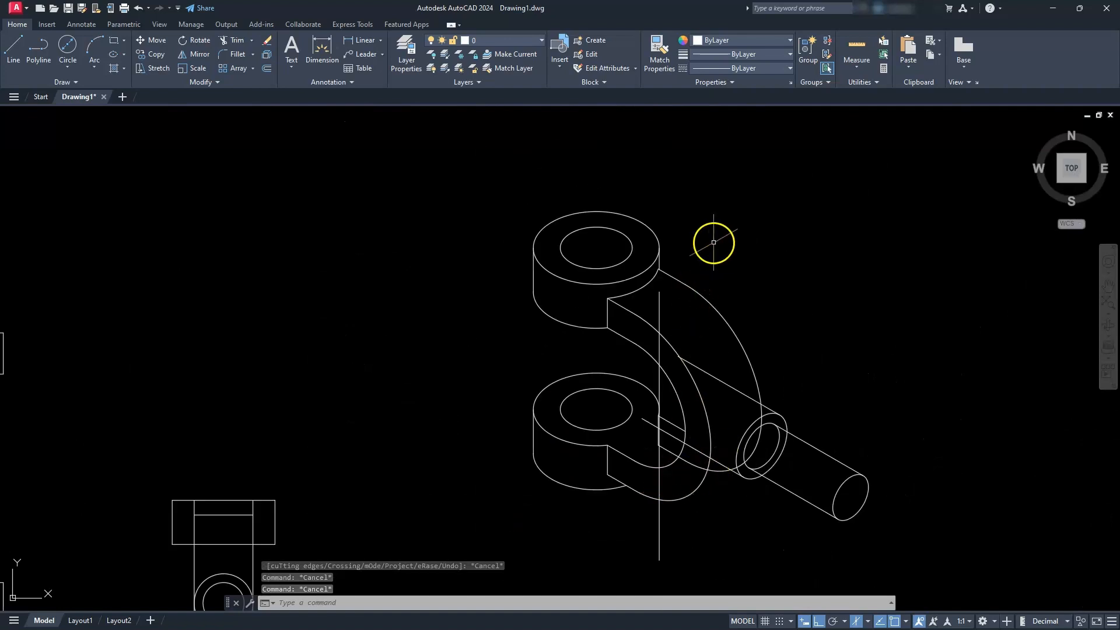
scroll(697, 277, "up", 3)
key("Escape")
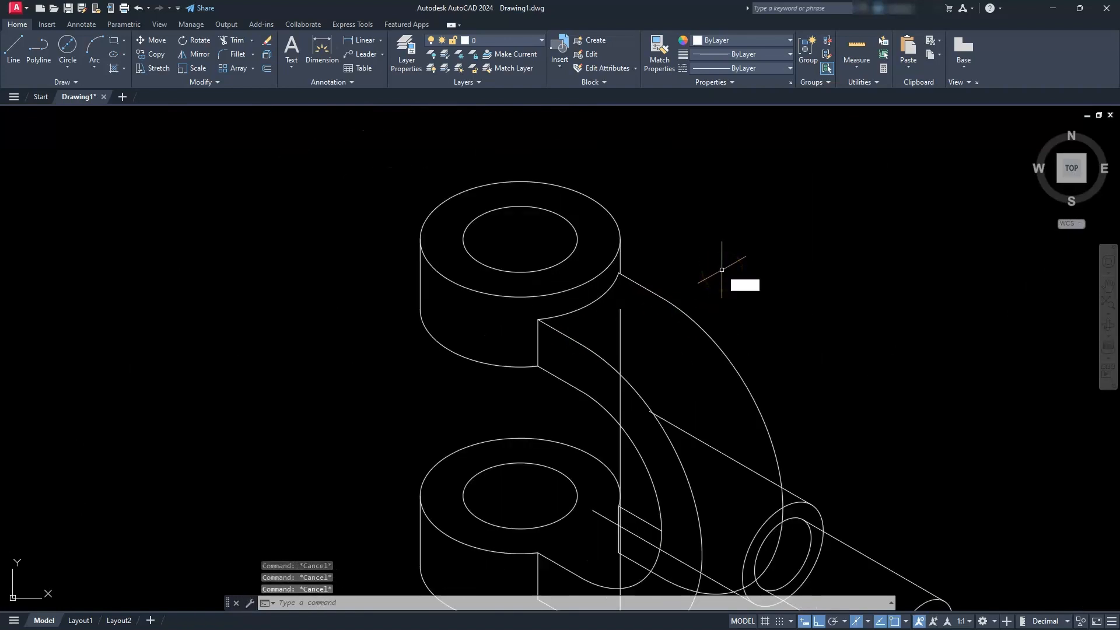
type("l")
key("Return")
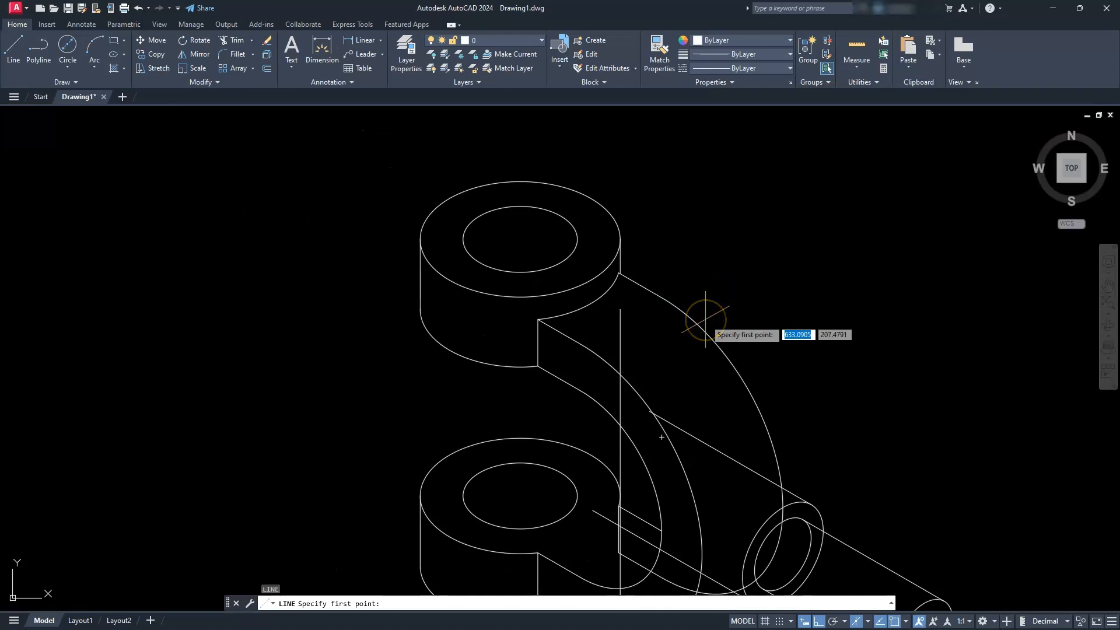
left_click(664, 298)
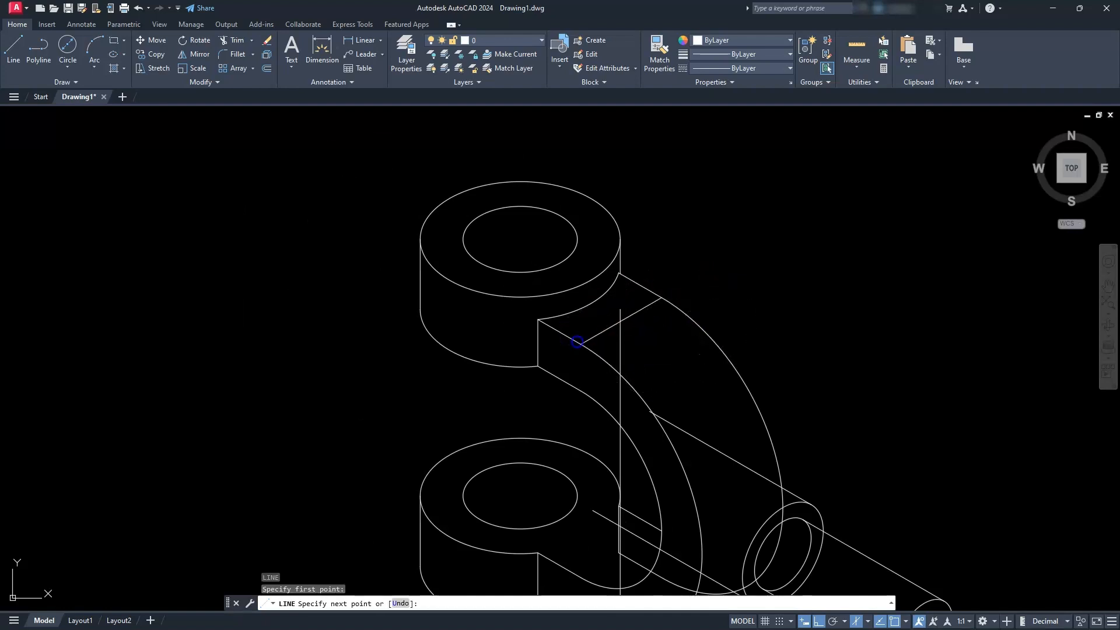
key("Escape")
Step: Draw a 30° line across the arm's thickness from the bottom curve of the front outer arc towards the shaft
scroll(580, 342, "down", 5)
scroll(571, 485, "up", 3)
scroll(571, 485, "up", 2)
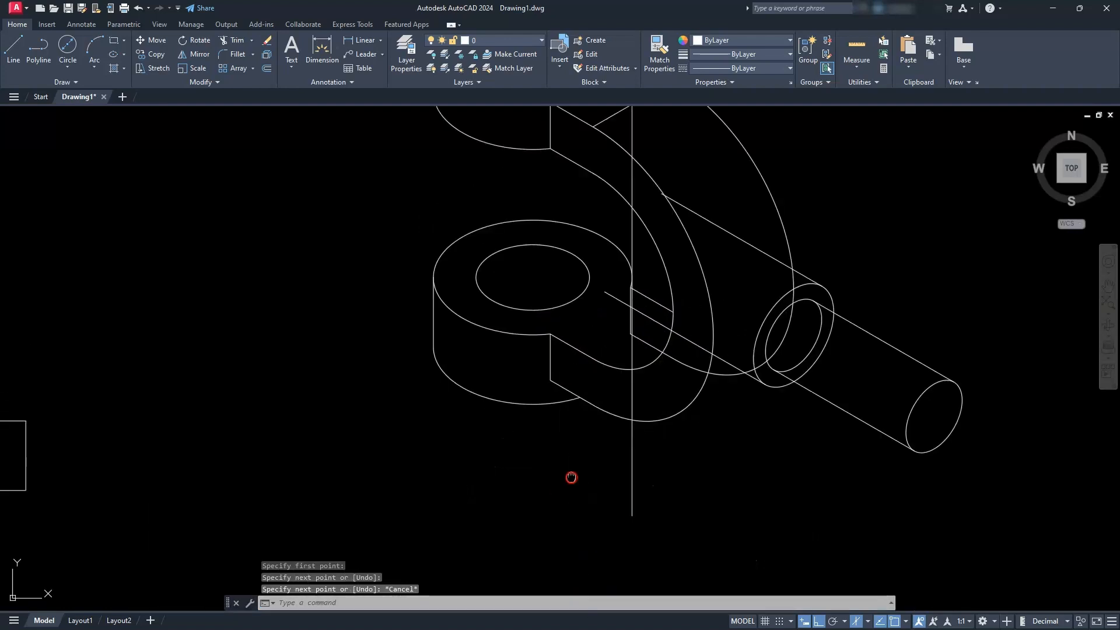
scroll(641, 453, "up", 3)
key("space")
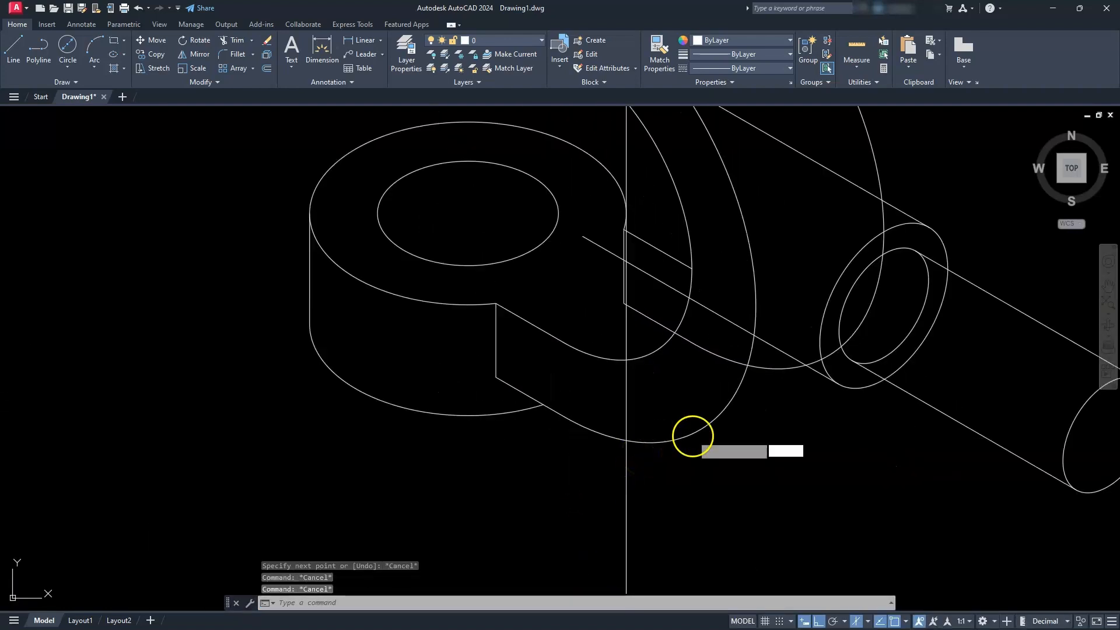
left_click(700, 429)
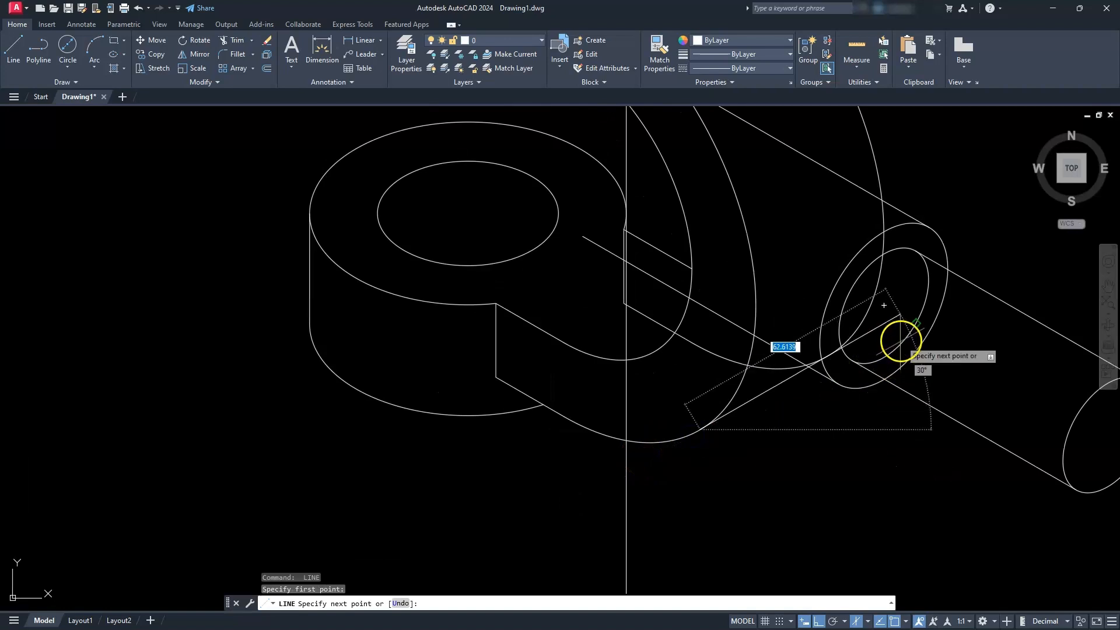
key("Escape")
key("Escape")
key("Escape")
key("Escape")
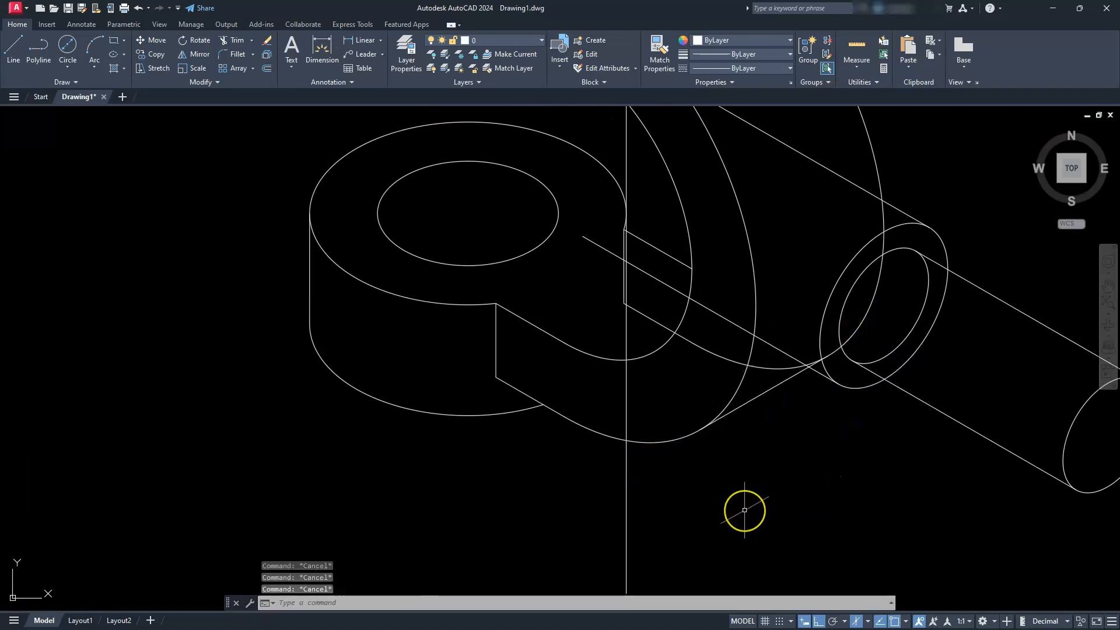
Step: Trim the lower part of the arm's rear outer arc between the front outer arc and the shaft's lower edge
scroll(744, 511, "down", 2)
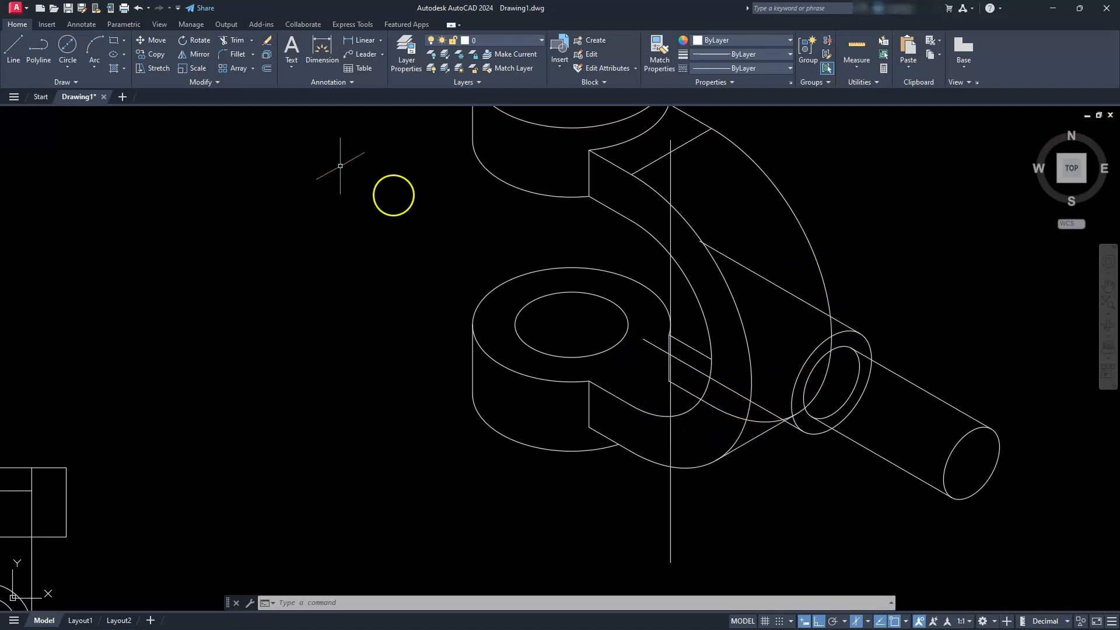
left_click(238, 44)
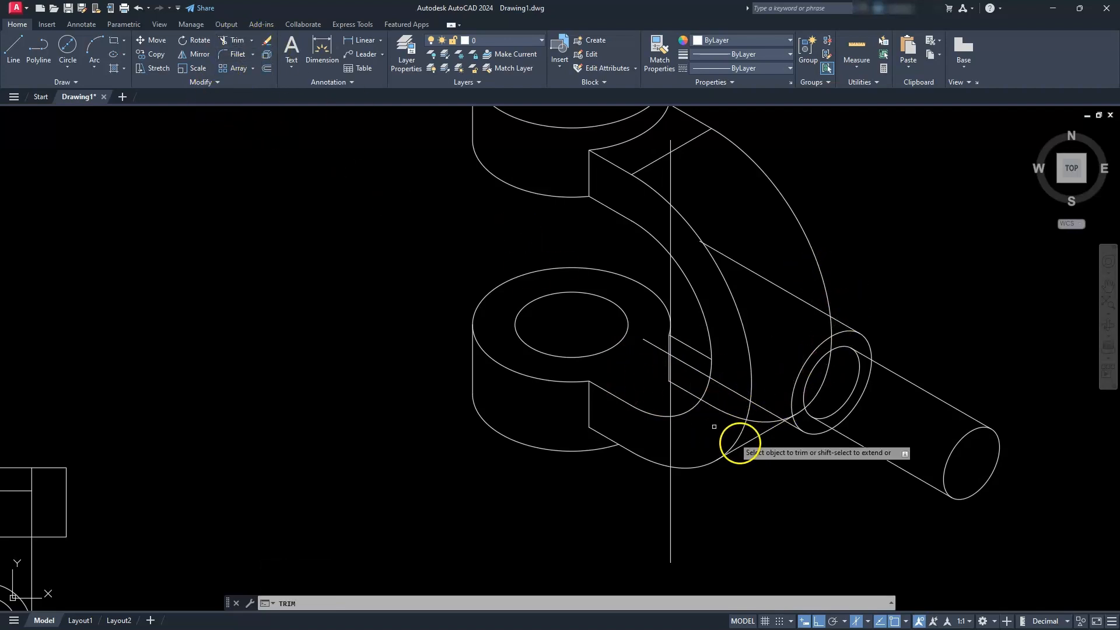
left_click(756, 422)
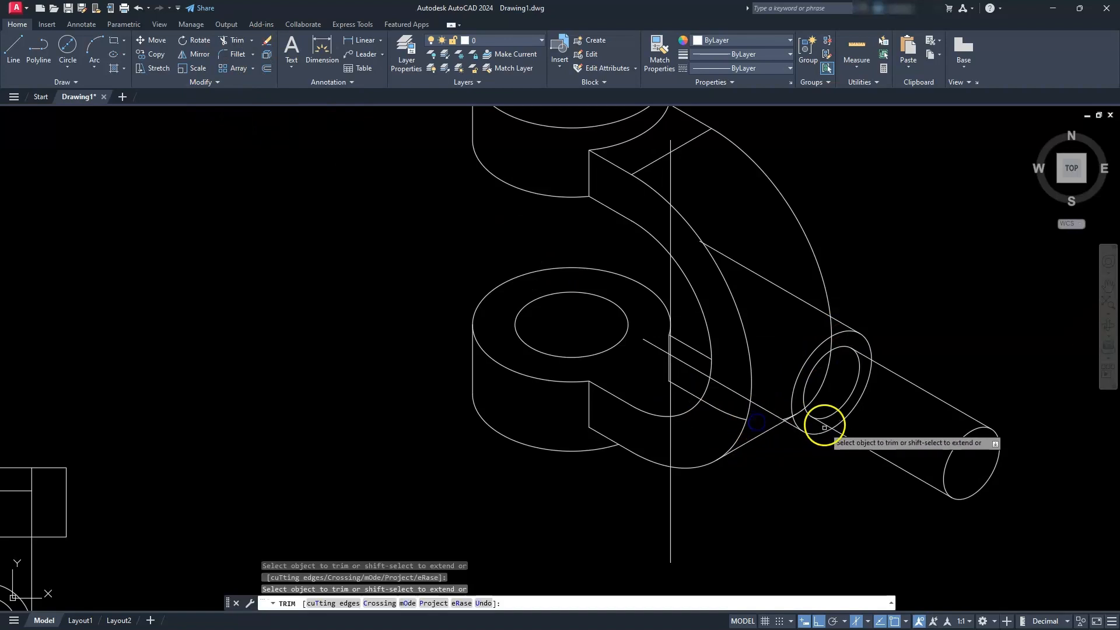
scroll(817, 426, "up", 4)
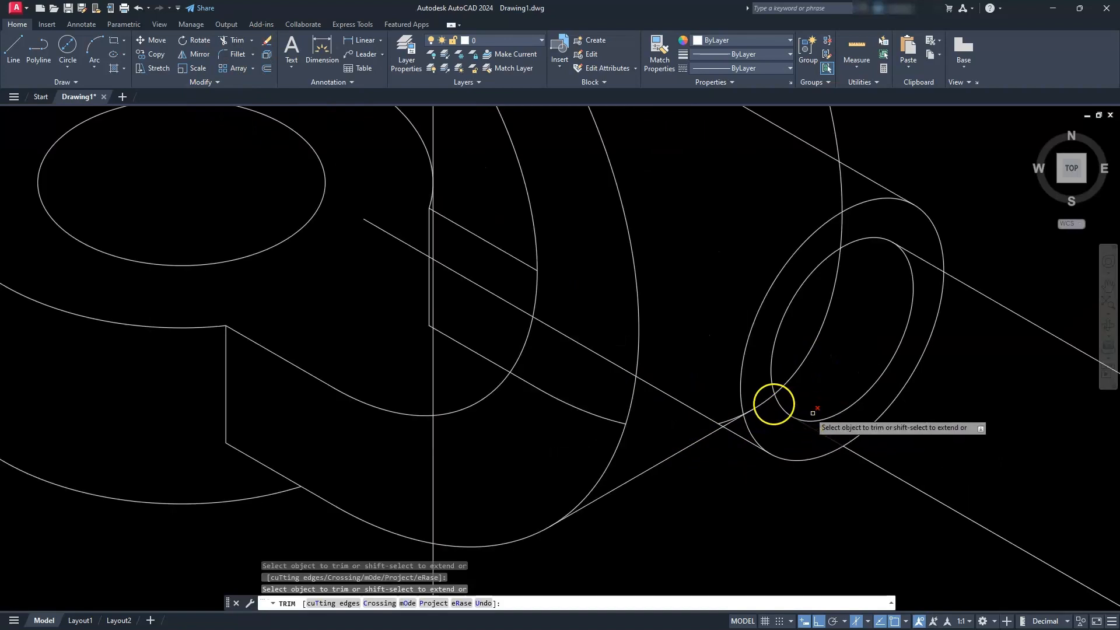
left_click(728, 420)
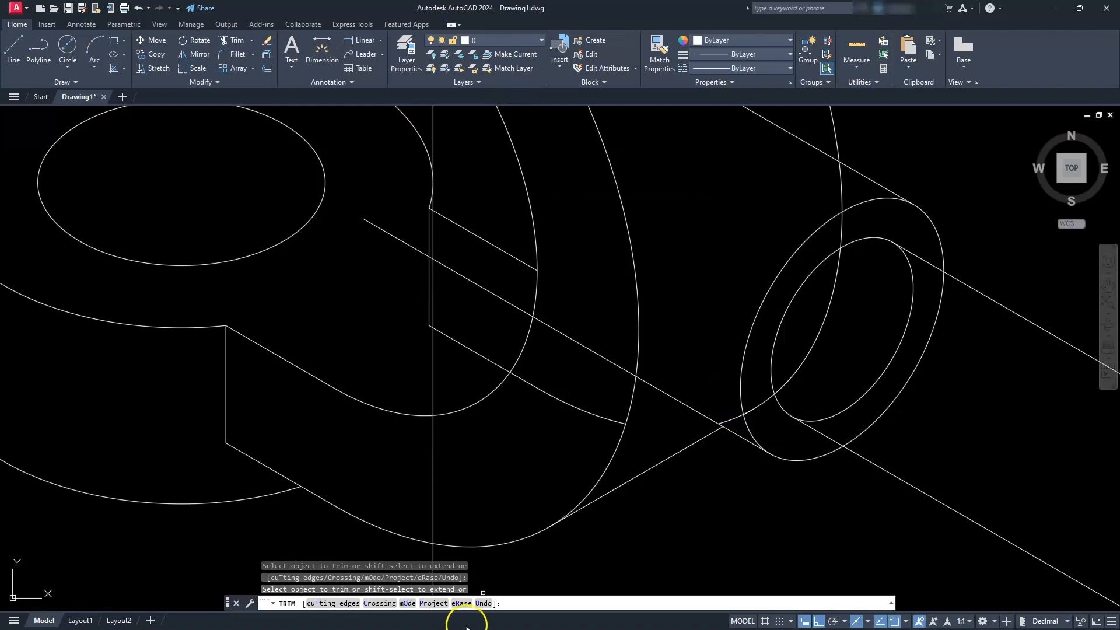
left_click(486, 603)
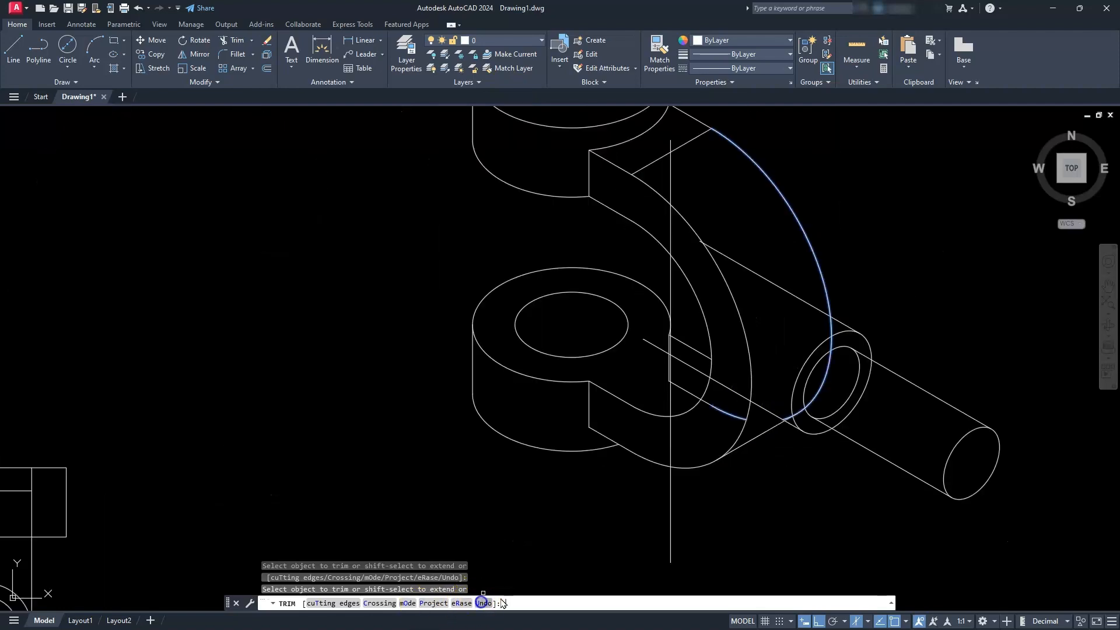
Step: Trim the arm's rear outer arc from the shaft's lower edge through both isocircles up to the shaft's upper edge
scroll(795, 417, "up", 5)
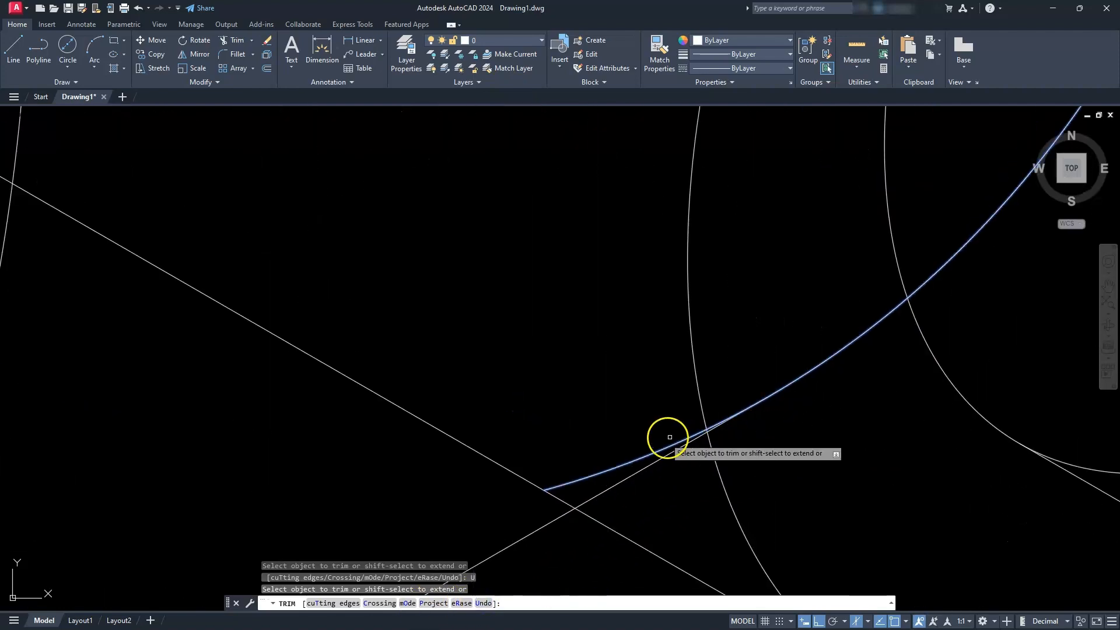
left_click(639, 459)
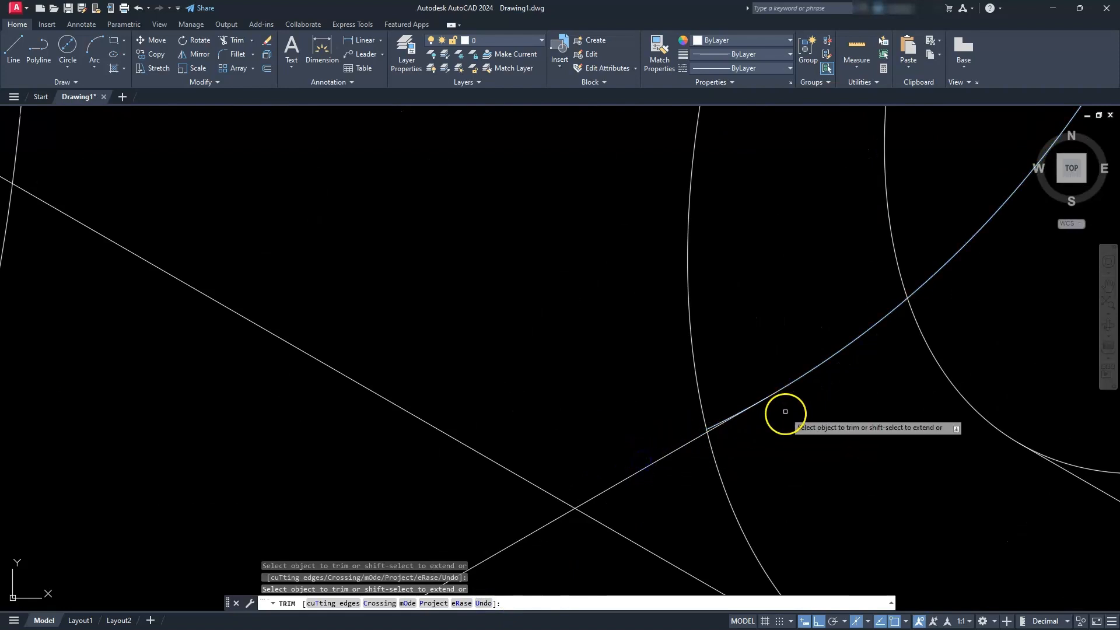
scroll(700, 423, "up", 3)
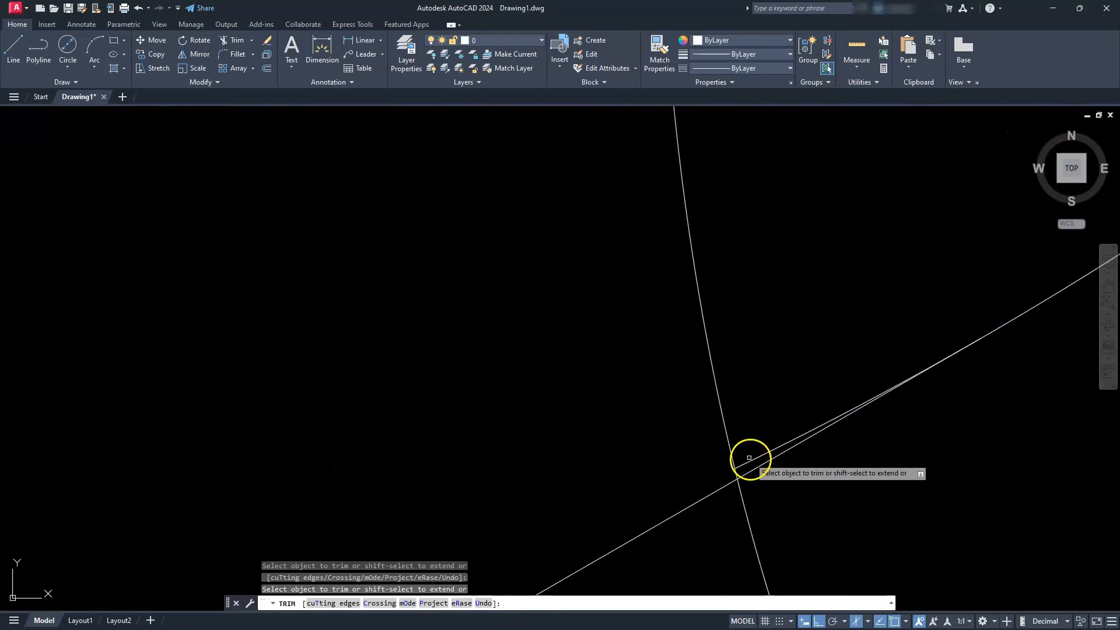
scroll(750, 462, "down", 6)
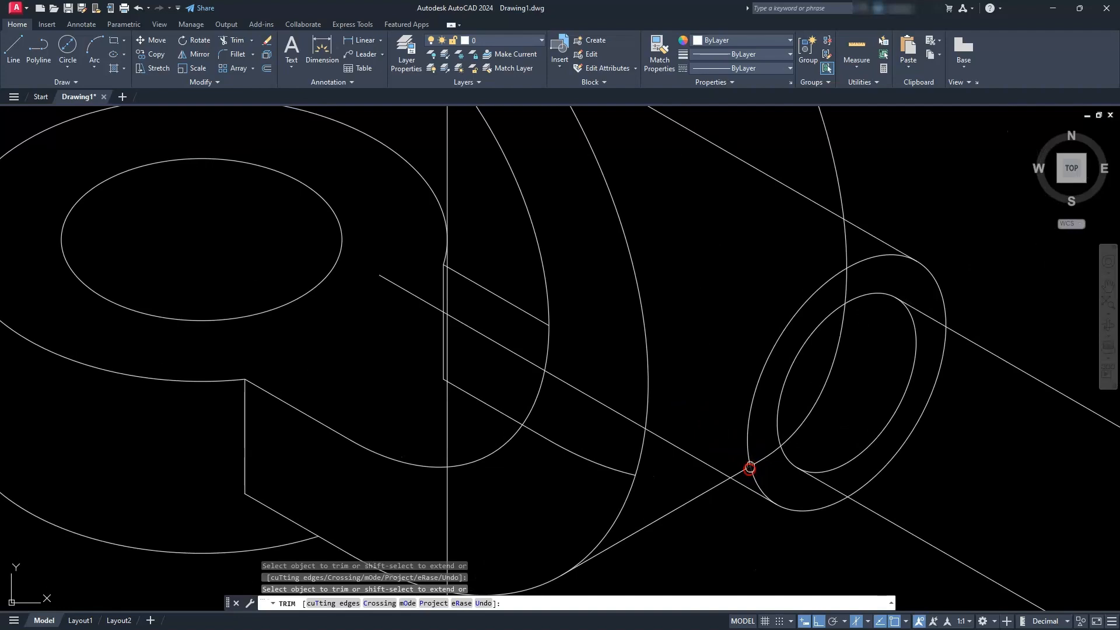
scroll(751, 466, "down", 3)
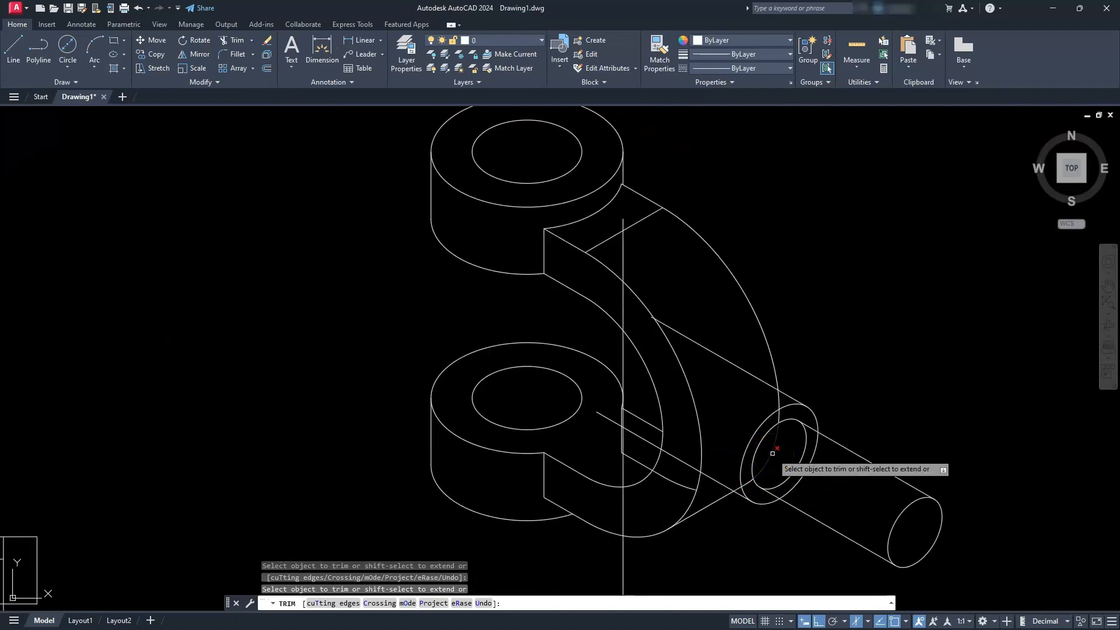
scroll(773, 421, "up", 4)
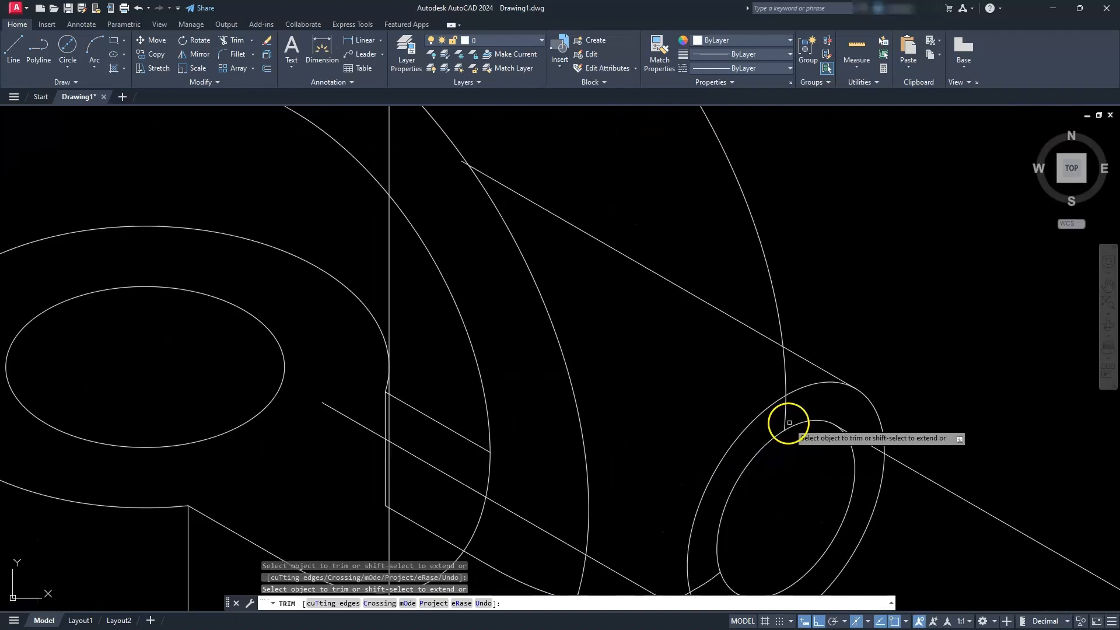
left_click(785, 422)
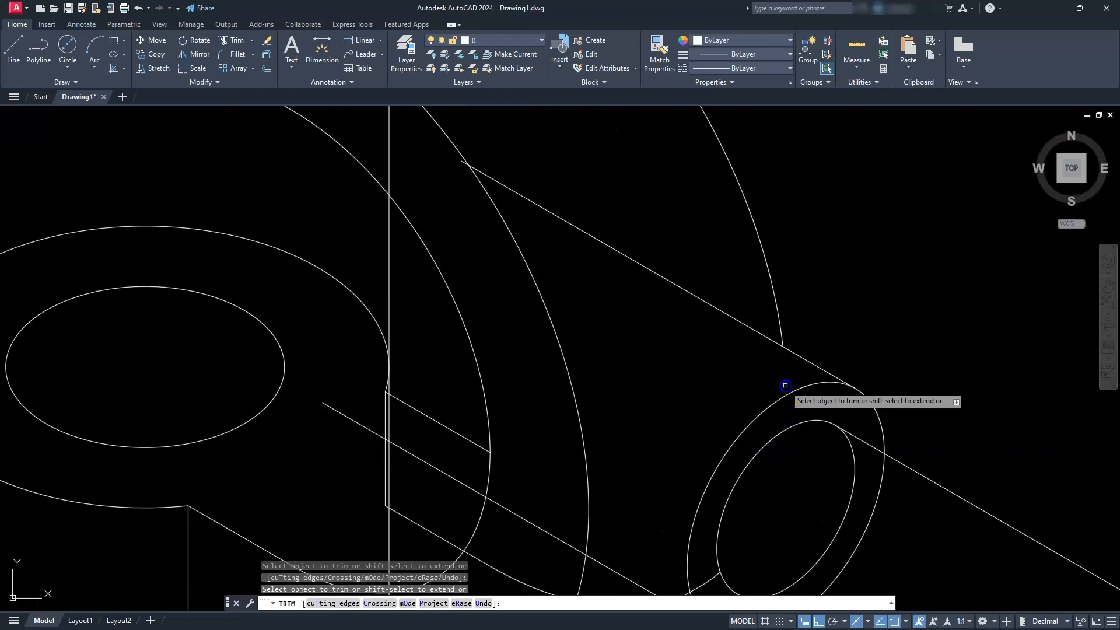
scroll(785, 385, "down", 5)
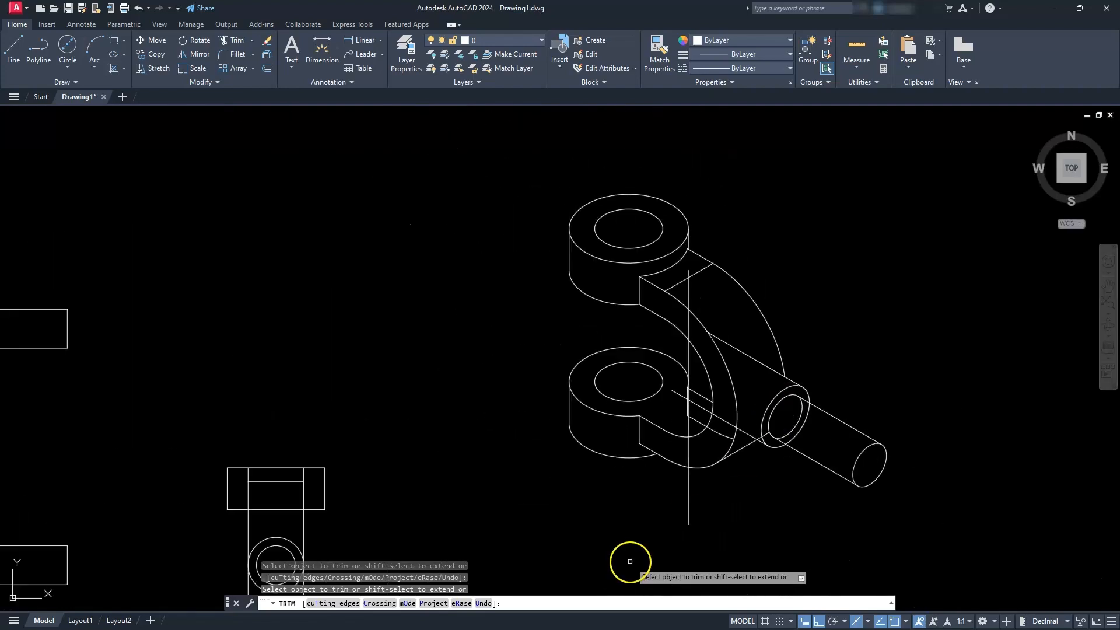
Step: Trim the end of the lower thickness line that extends past the shaft's lower edge
scroll(729, 458, "up", 6)
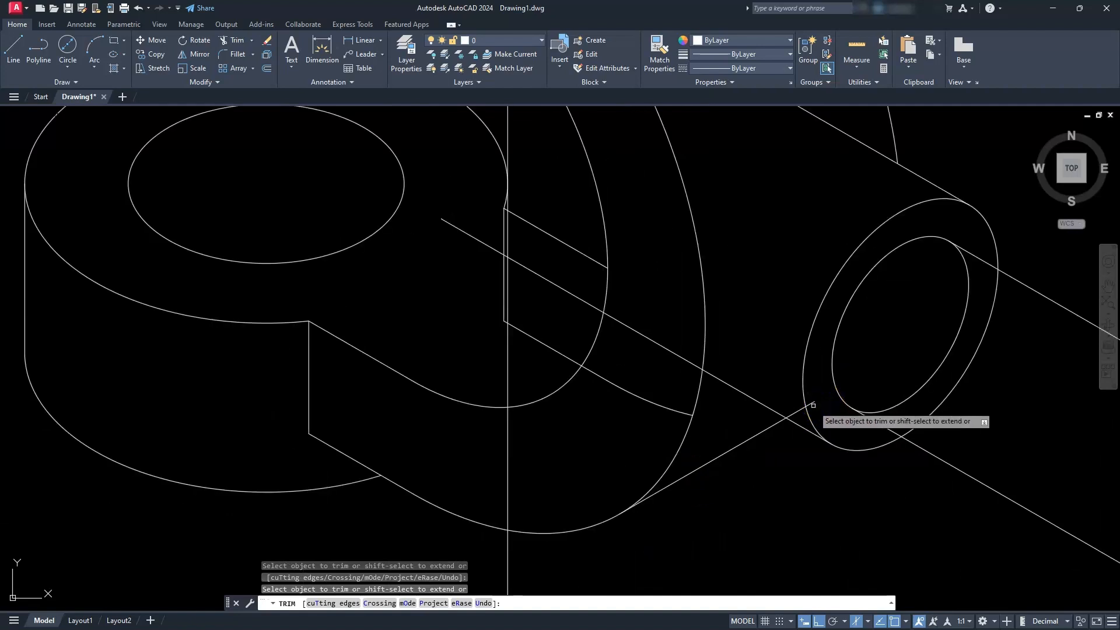
left_click(793, 415)
scroll(794, 425, "down", 4)
middle_click_drag(713, 509, 736, 551)
middle_click_drag(634, 509, 669, 483)
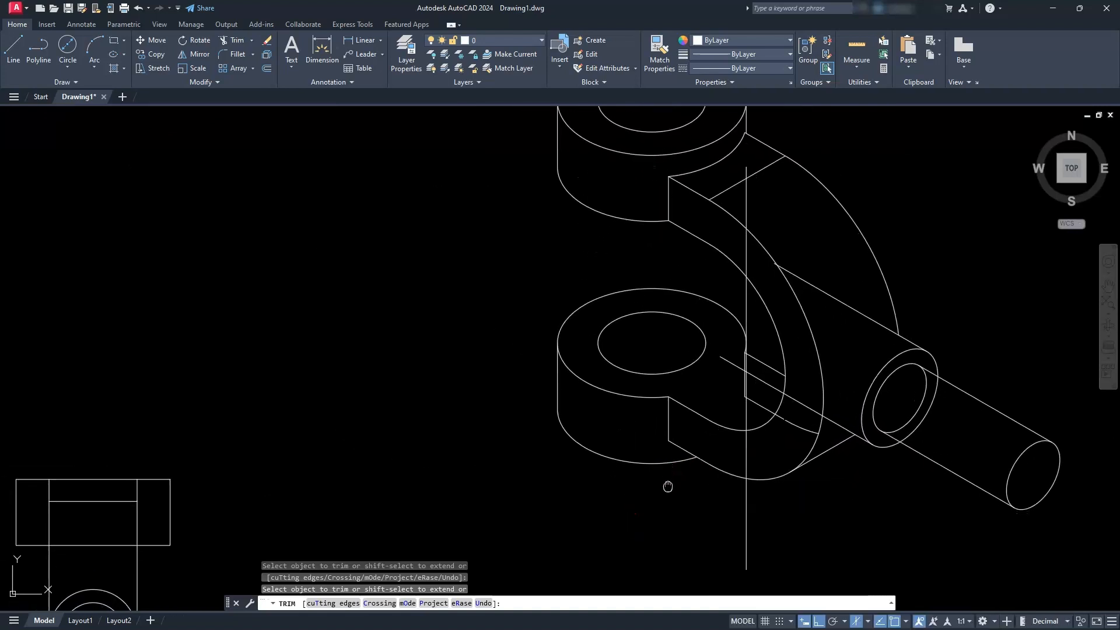
left_click(790, 473)
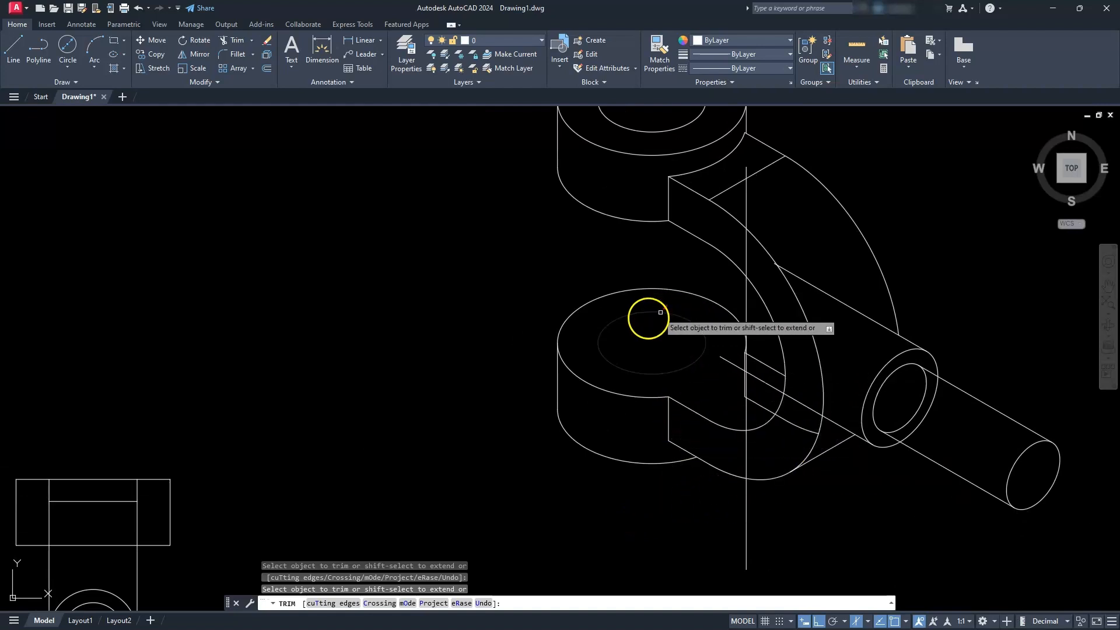
key("F1")
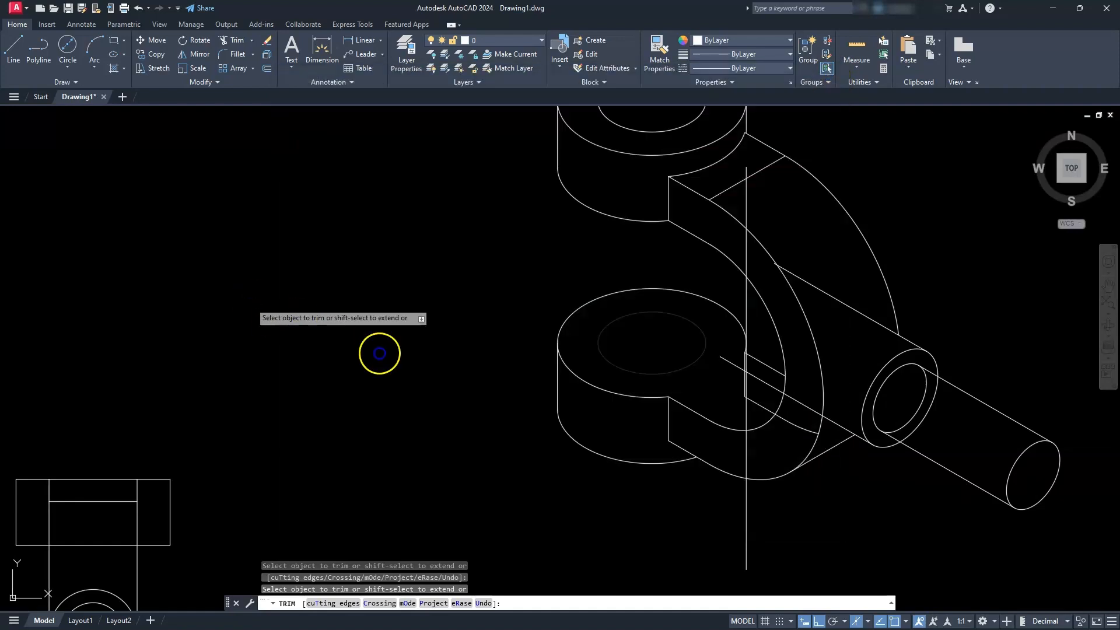
left_click(251, 305)
left_click(463, 308)
key("Escape")
key("Escape")
key("Escape")
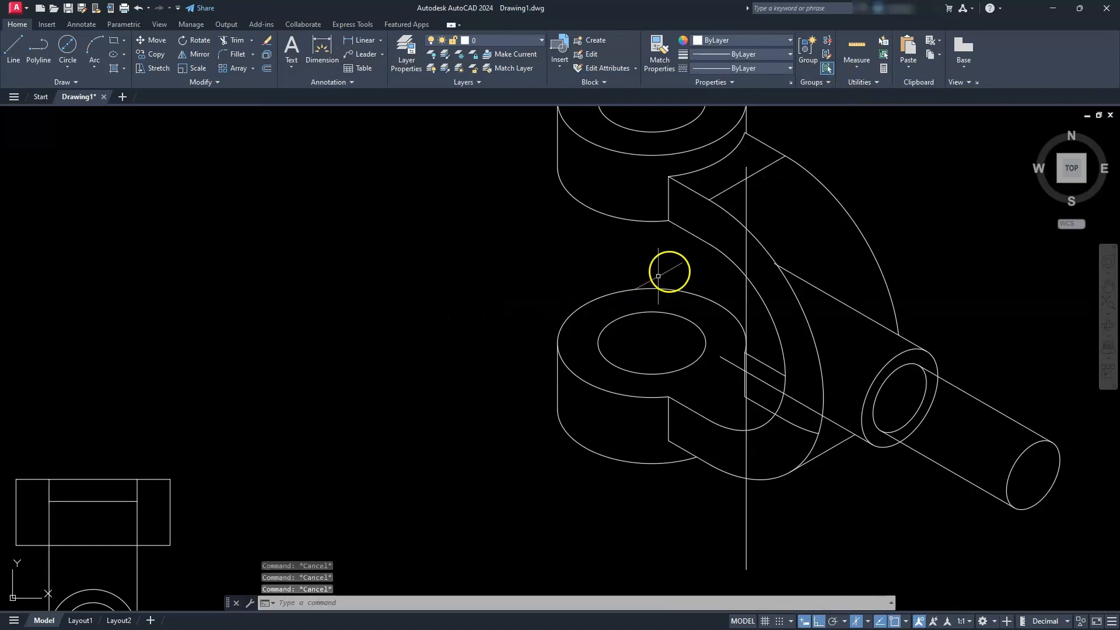
Step: Erase the long vertical construction line passing through the arm and the lower cylinder's edge
left_click(745, 300)
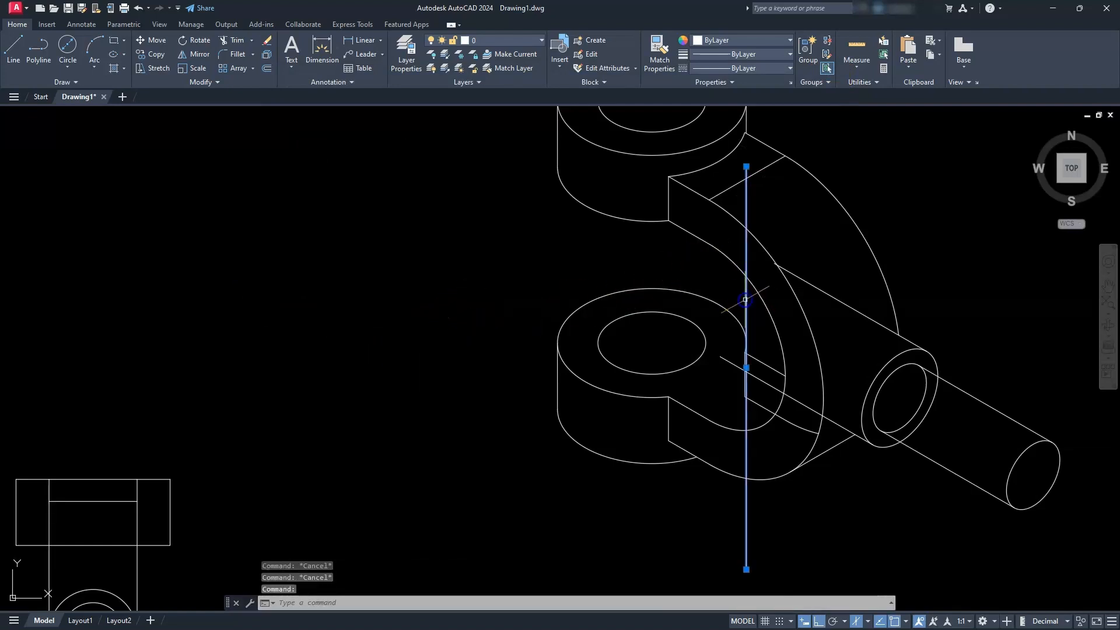
type("e")
key("Return")
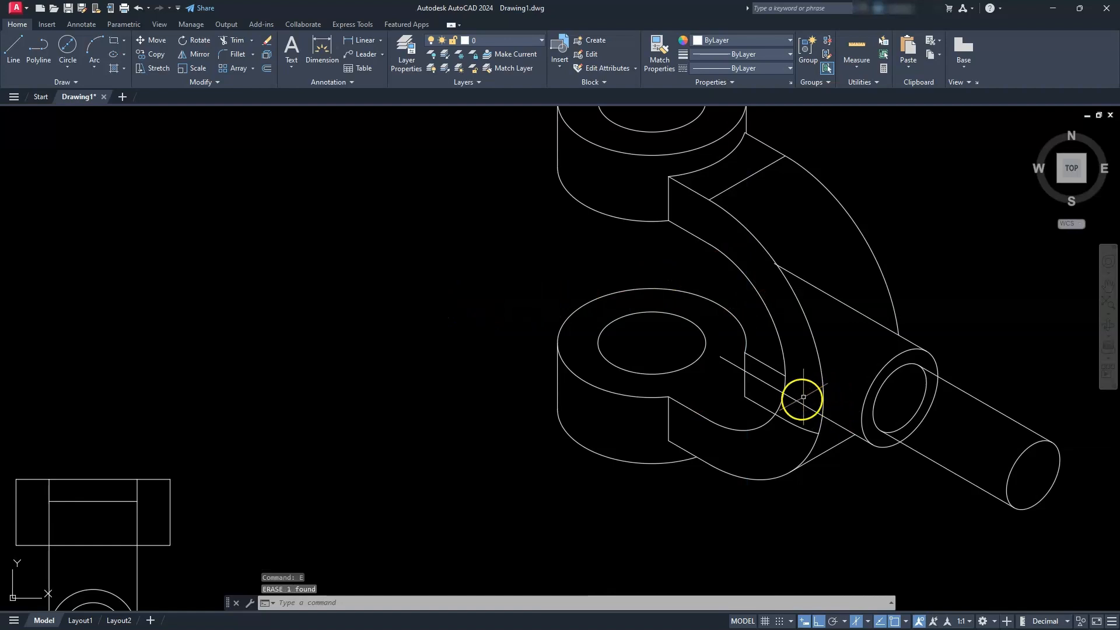
Step: Erase the hidden lower curve, its adjoining slanted line and the short vertical edge behind the isometric fork's lower arm
scroll(803, 396, "up", 2)
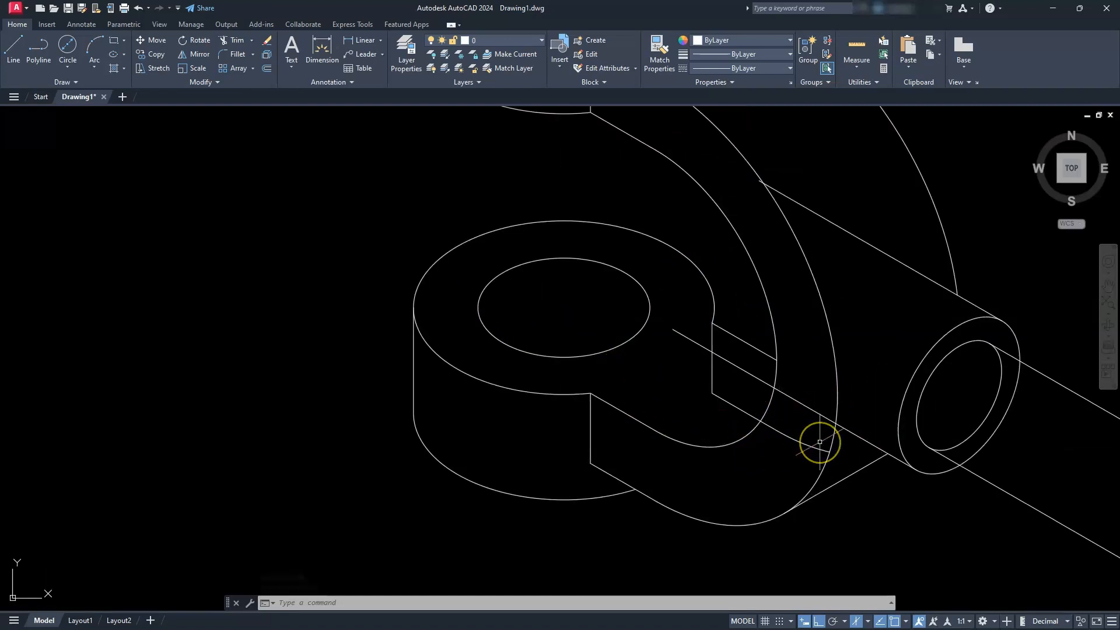
left_click(819, 441)
left_click(795, 451)
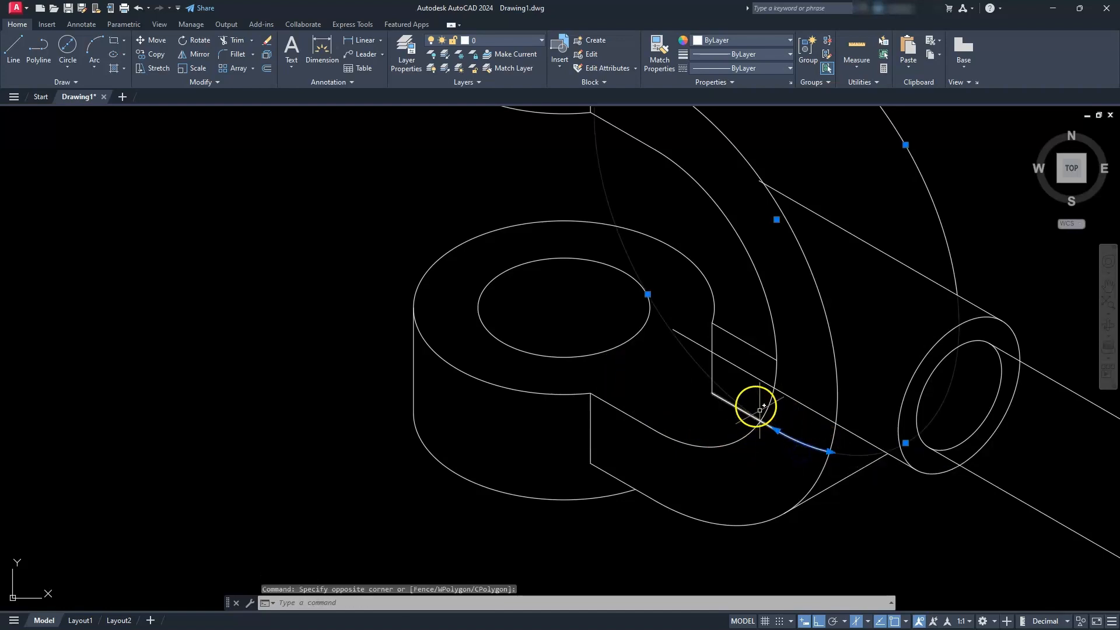
left_click(740, 408)
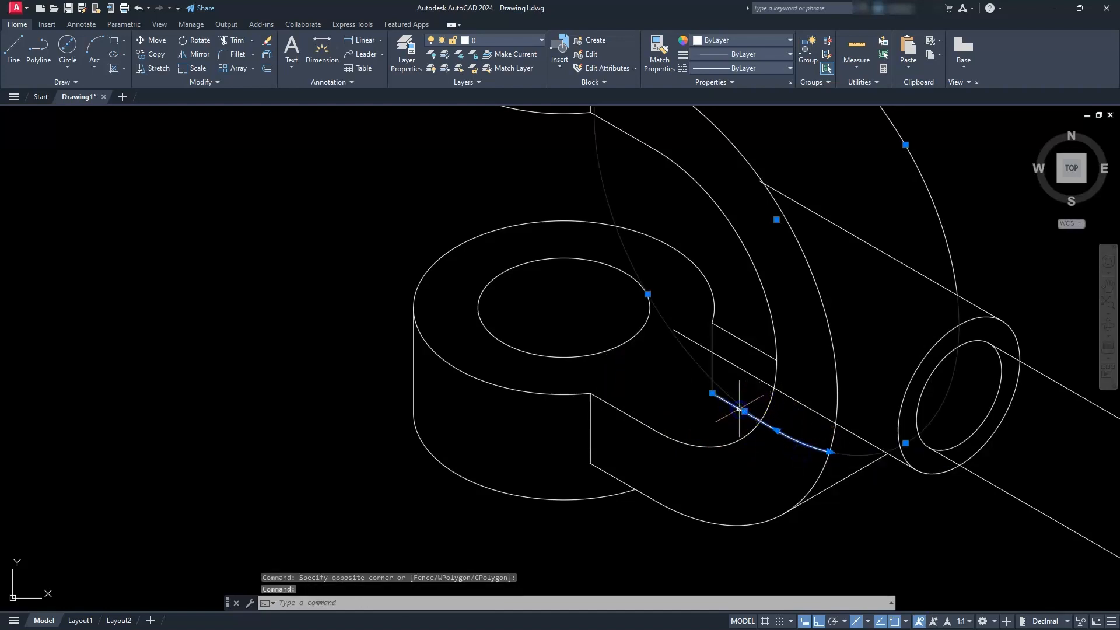
key("Delete")
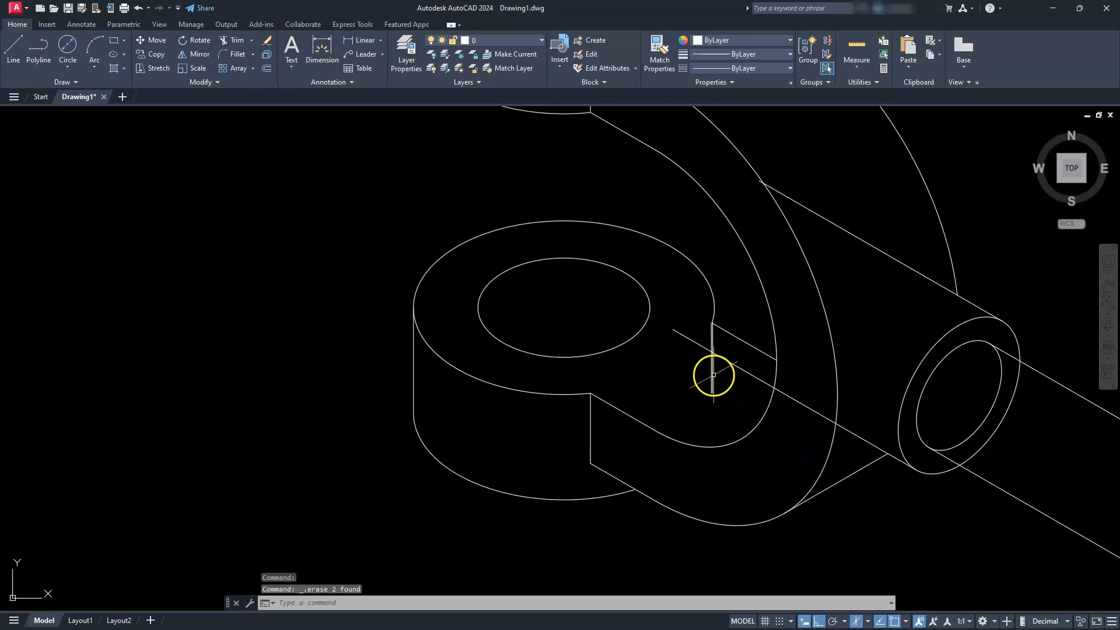
left_click(711, 374)
key("Delete")
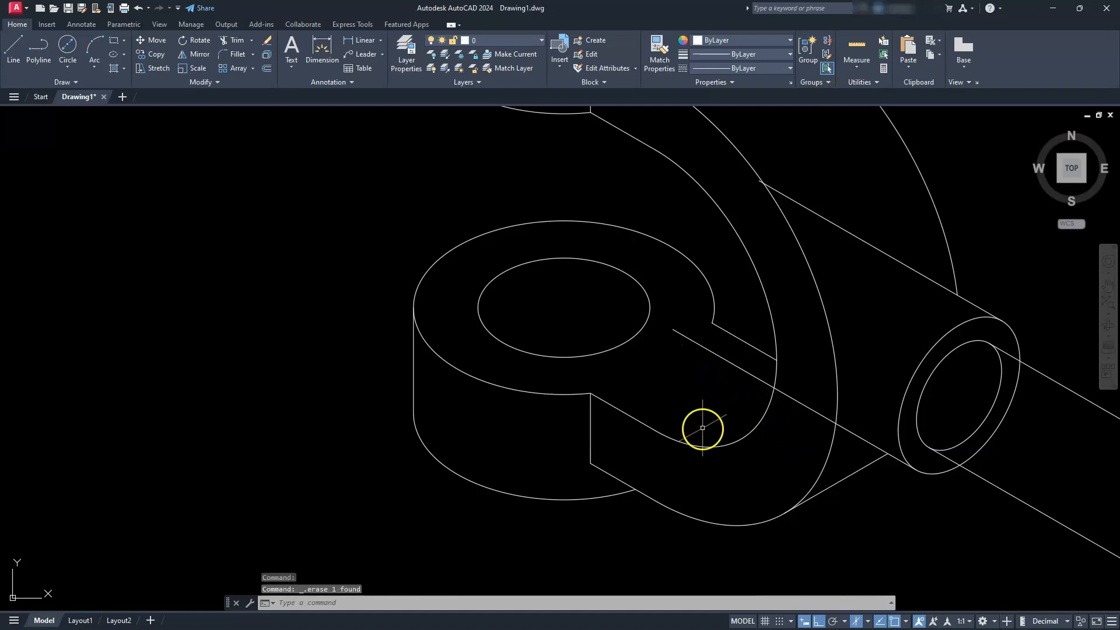
Step: Measure the collar's straight edge in the orthographic top view, from the curved intersection's end to the shoulder corner
scroll(701, 422, "down", 2)
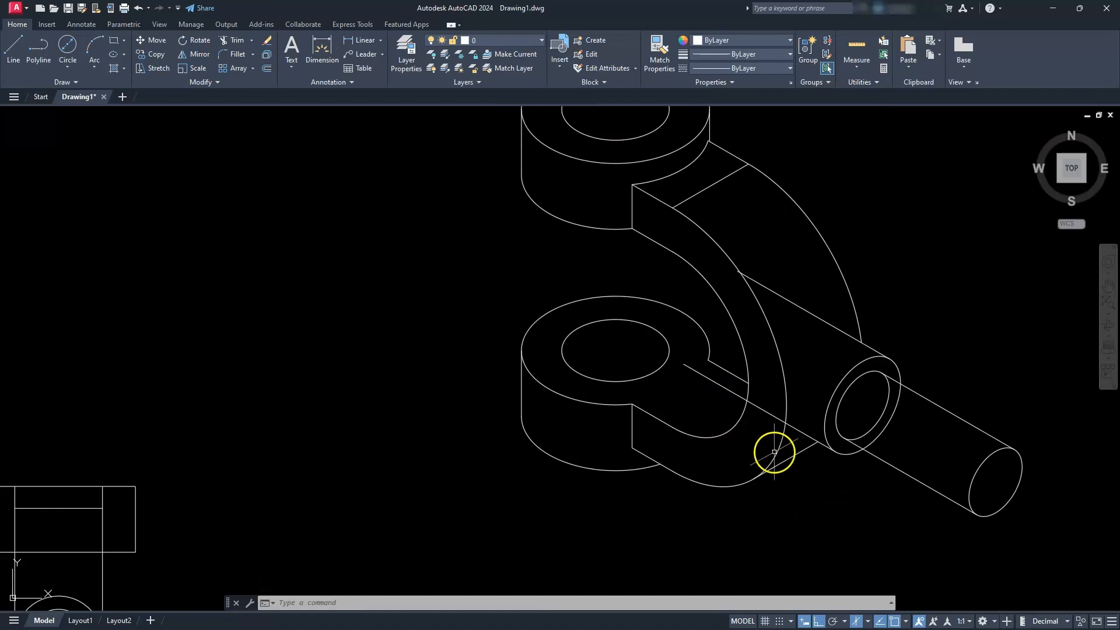
scroll(746, 445, "down", 2)
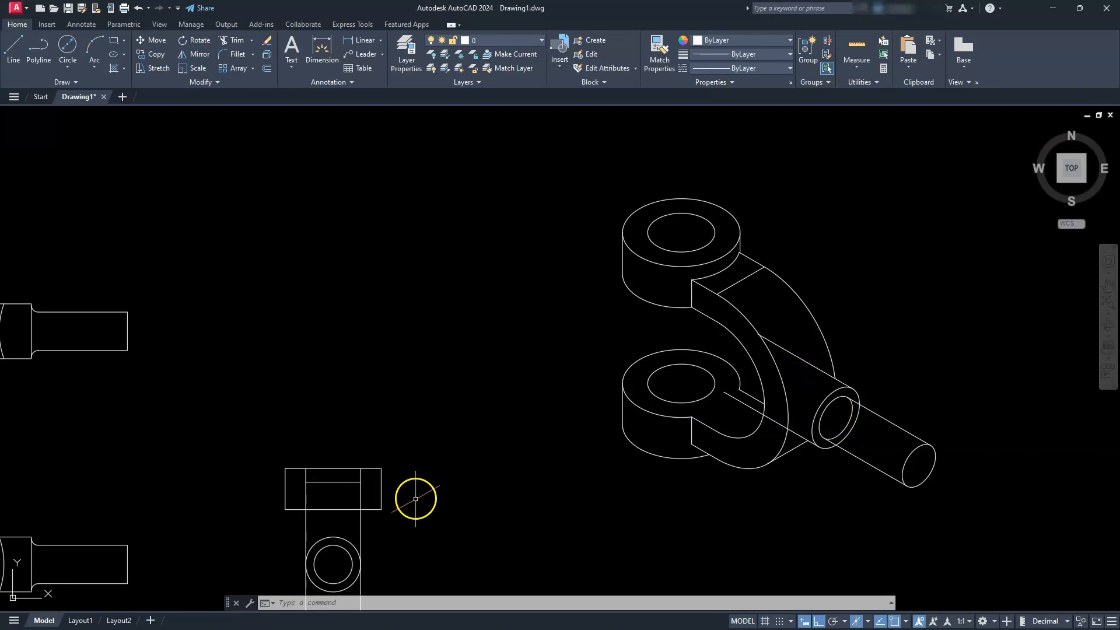
mouse_move(414, 530)
middle_mouse_down()
mouse_move(416, 462)
mouse_move(493, 348)
middle_mouse_up()
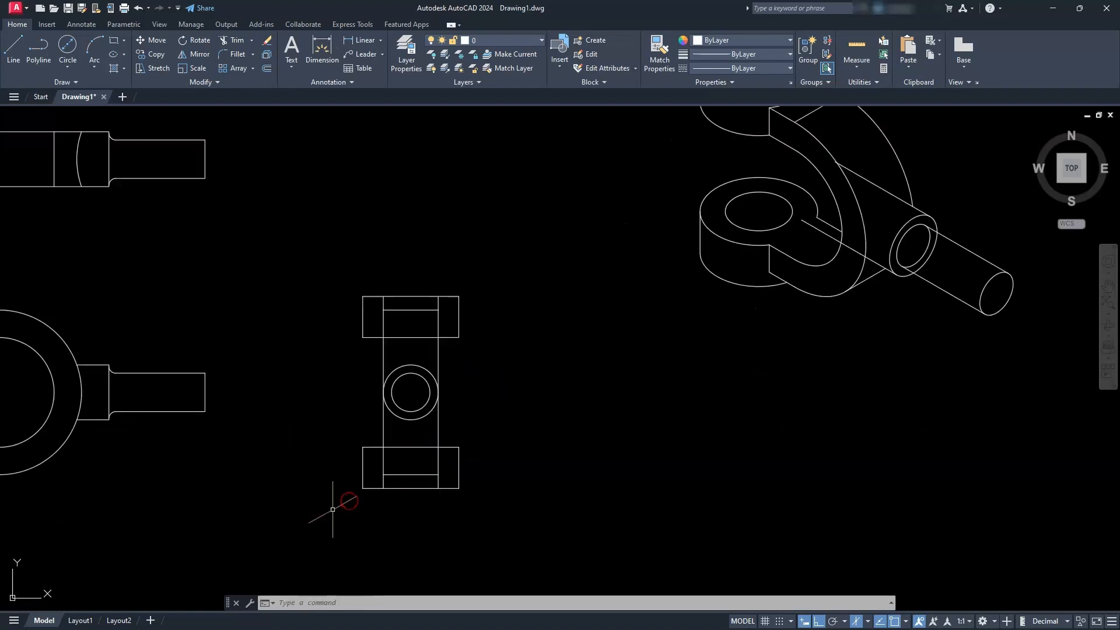
mouse_move(315, 447)
middle_mouse_down()
mouse_move(462, 540)
mouse_move(662, 520)
middle_mouse_up()
scroll(426, 180, "up", 3)
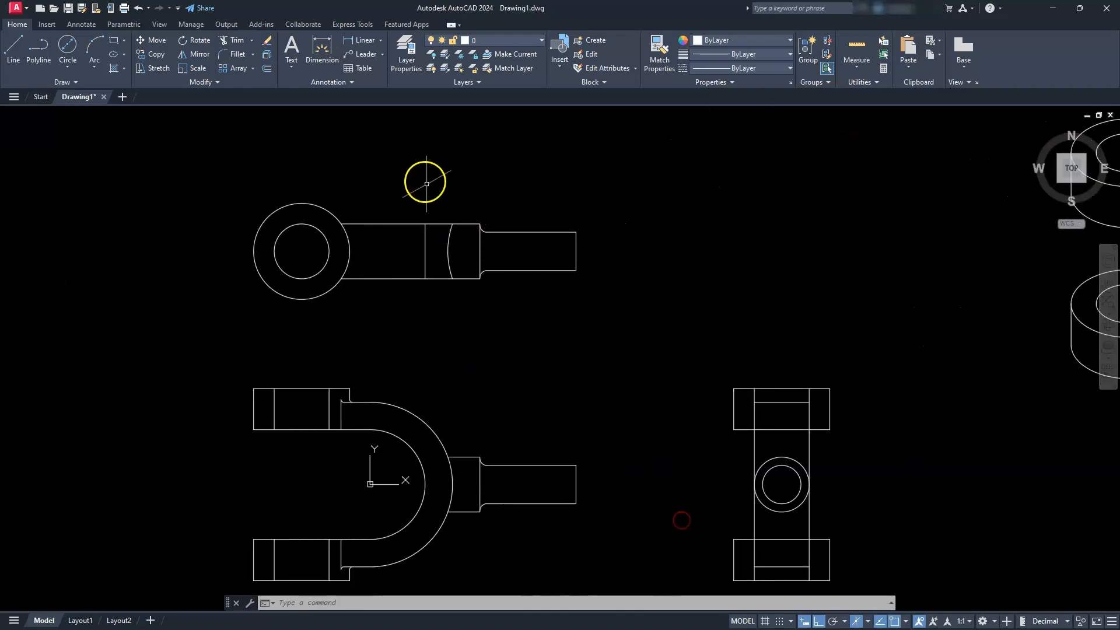
scroll(446, 213, "up", 4)
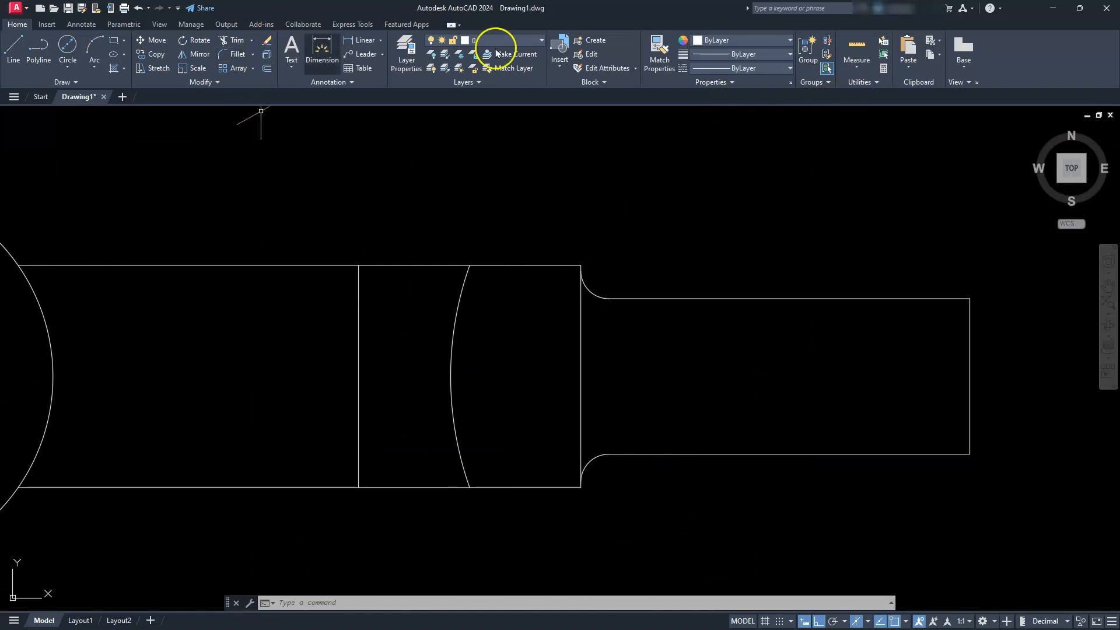
key("Delete")
key("Escape")
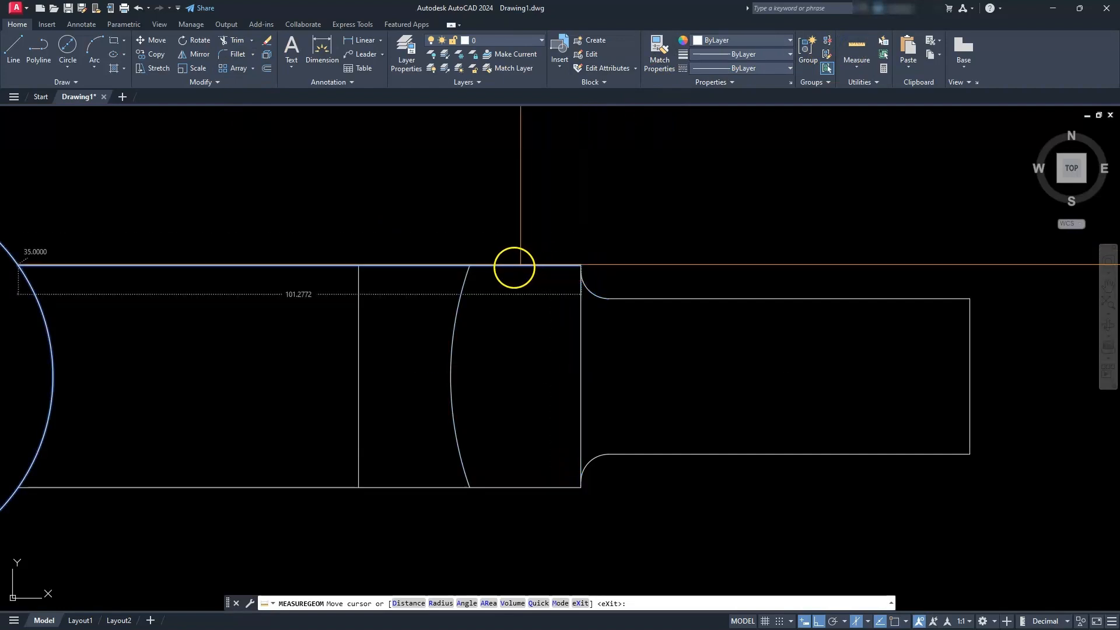
key("Escape")
key("Escape")
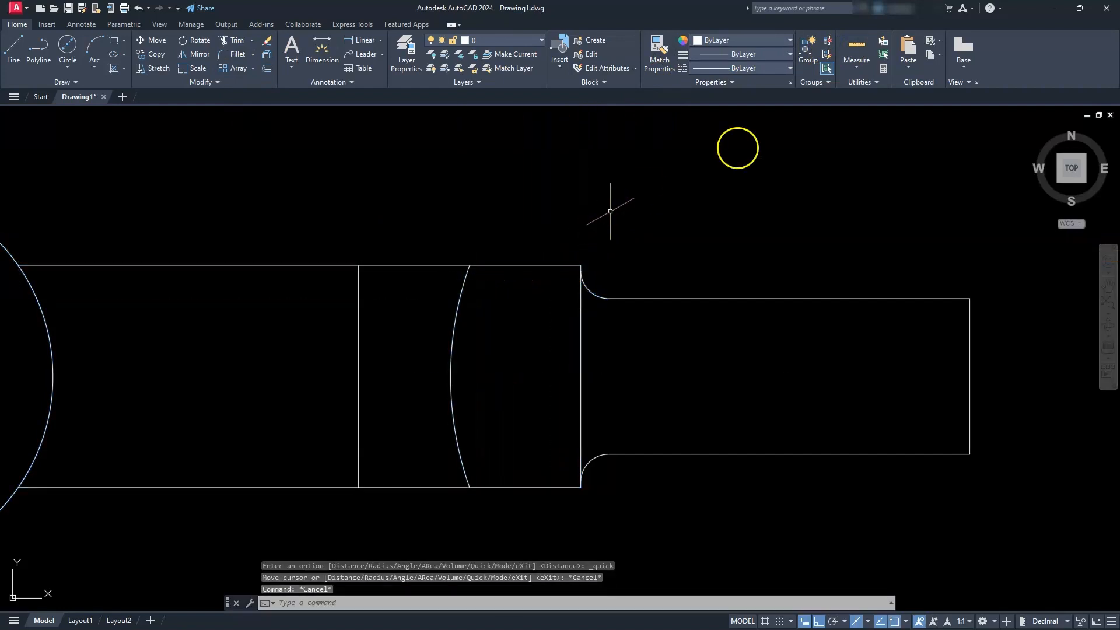
left_click(859, 73)
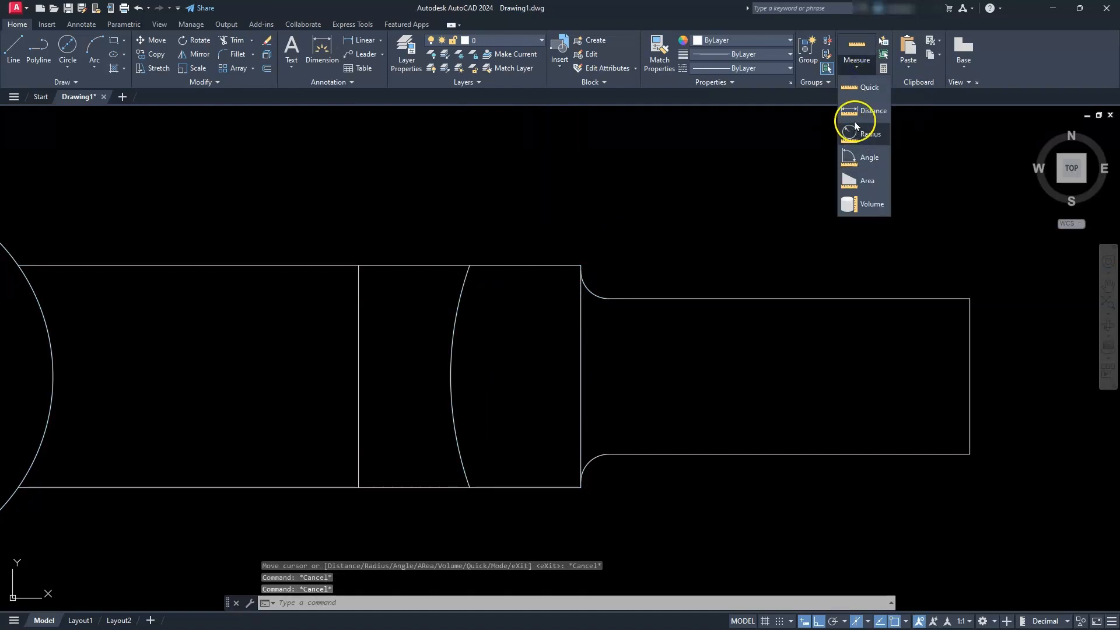
left_click(857, 96)
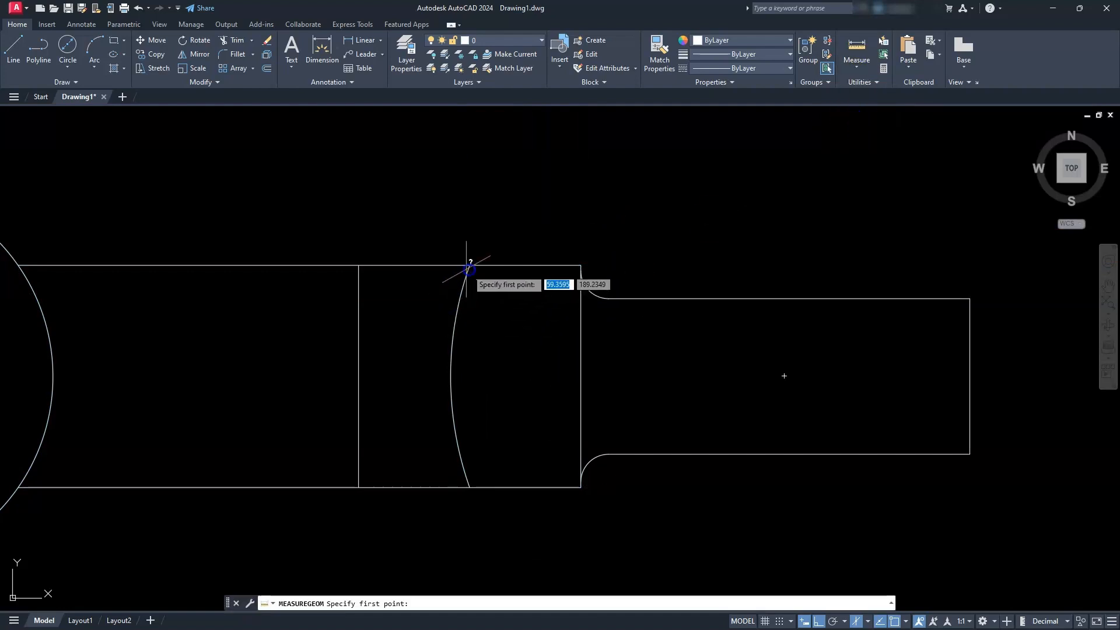
left_click(470, 265)
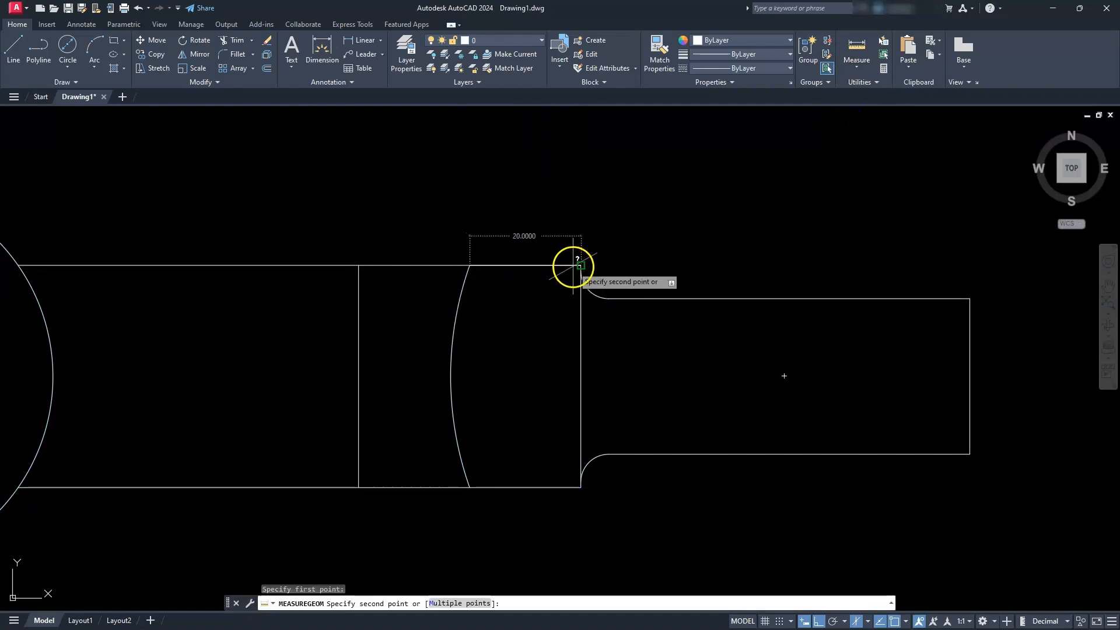
key("Escape")
key("Escape")
key("Escape")
Step: Lengthen the two tangent edge lines of the isometric collar to a total length of 20
scroll(574, 271, "down", 10)
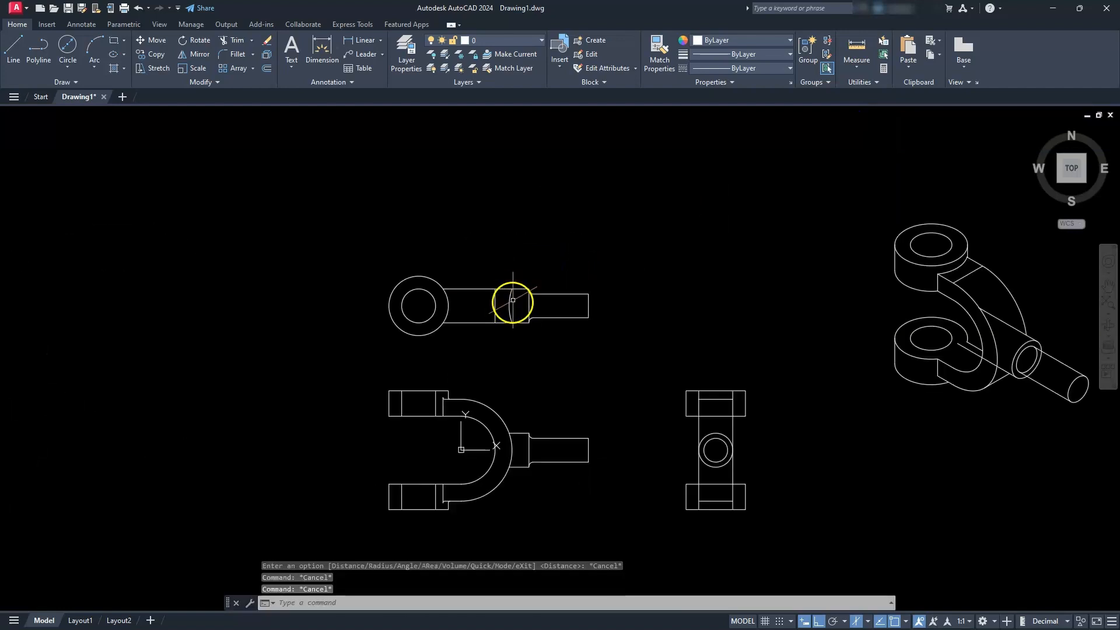
scroll(805, 328, "up", 4)
scroll(804, 328, "up", 4)
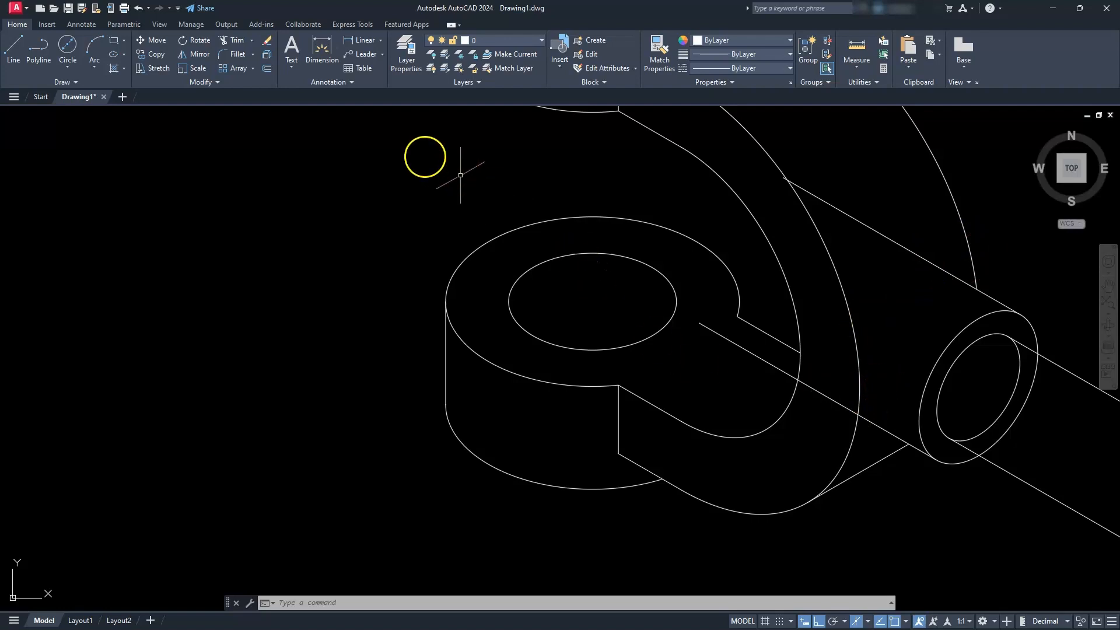
left_click(199, 84)
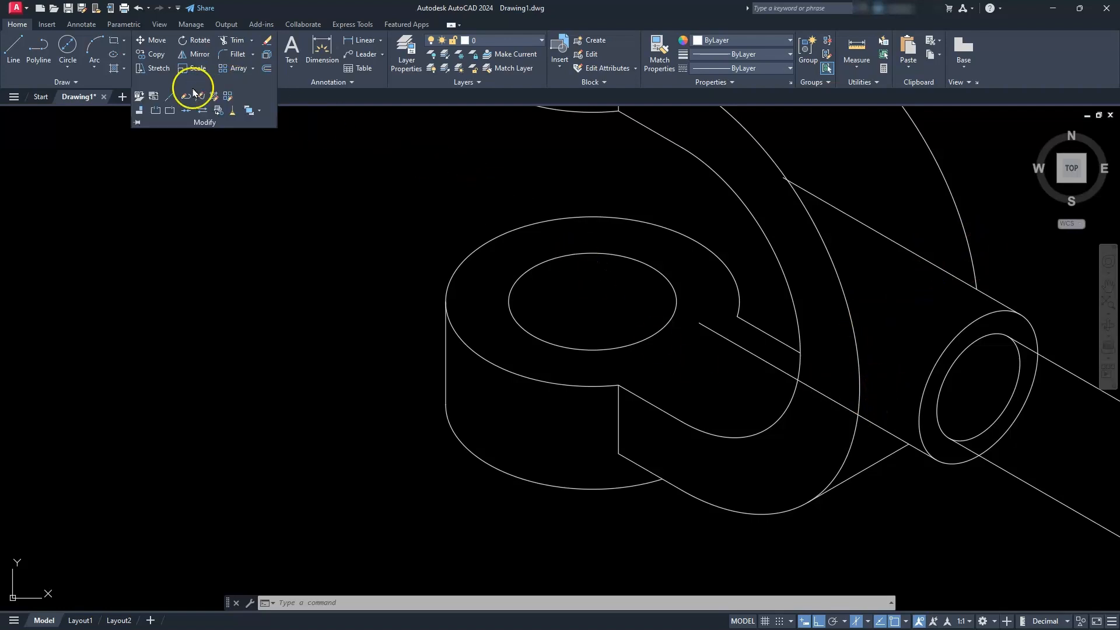
left_click(170, 99)
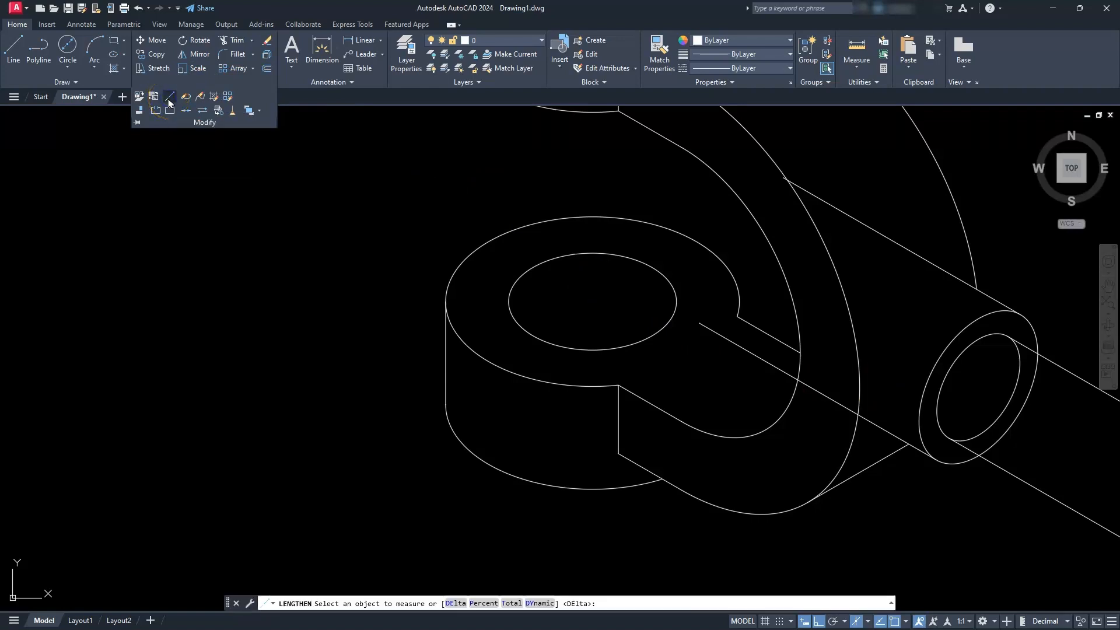
left_click(512, 605)
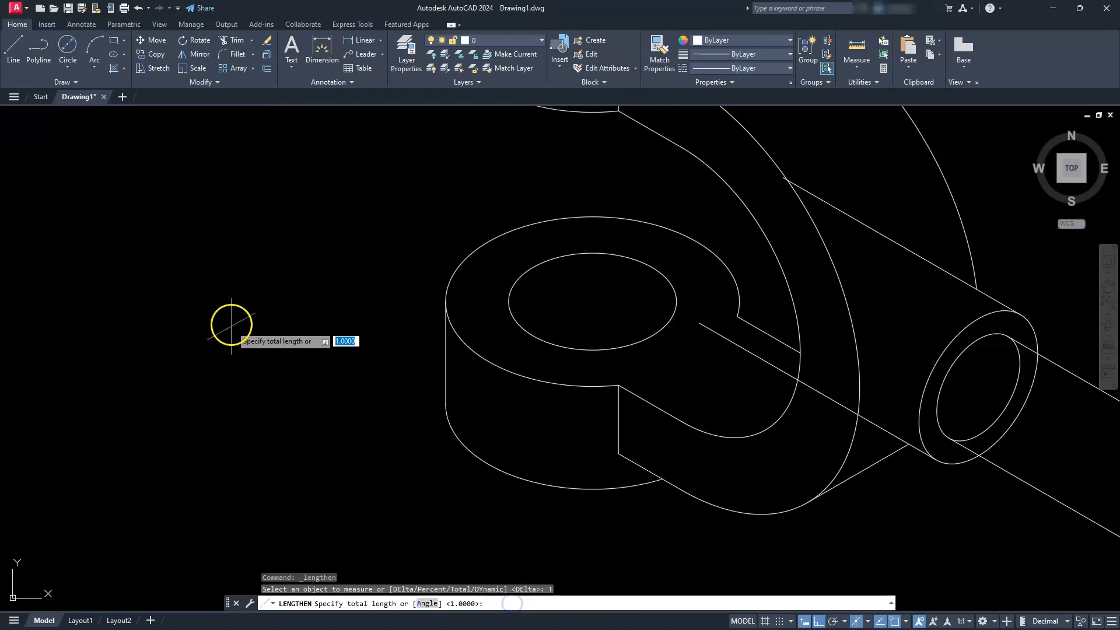
key("Return")
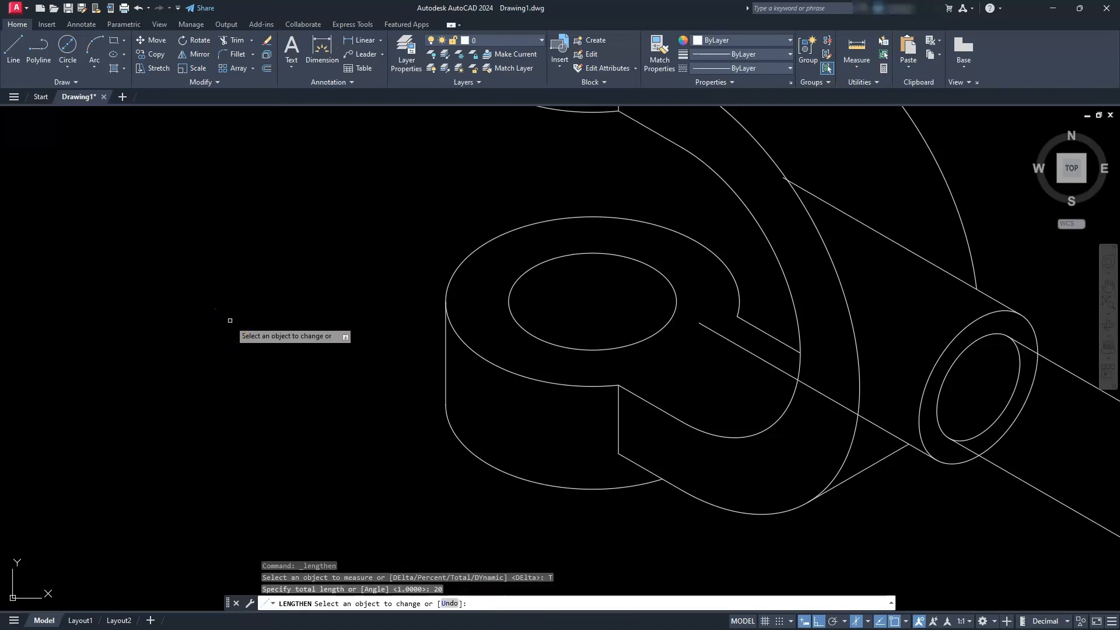
left_click(825, 201)
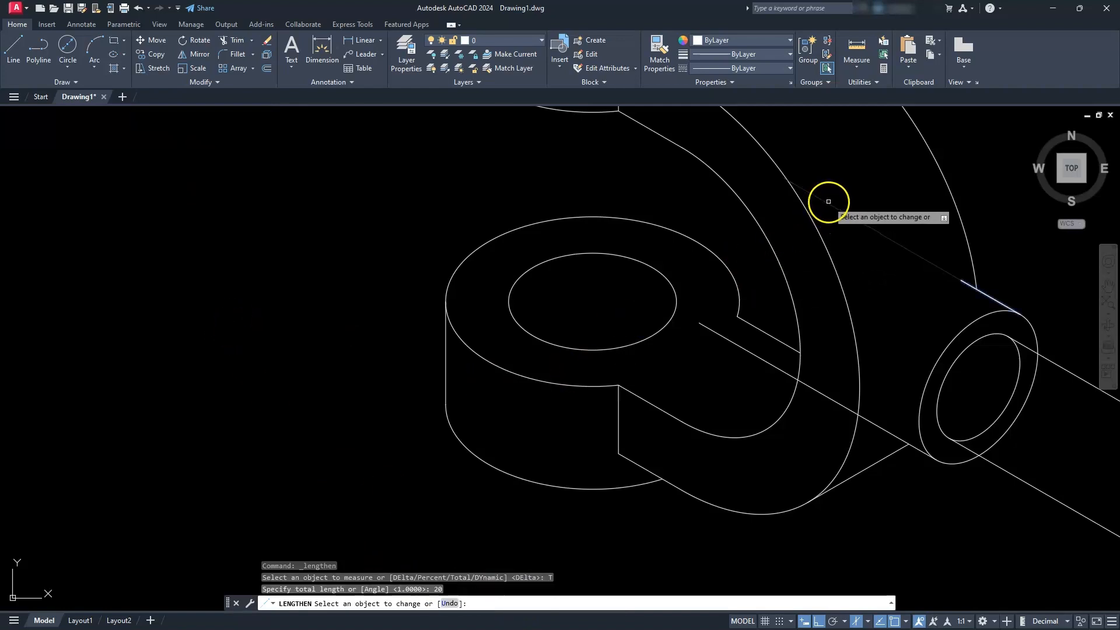
left_click(745, 350)
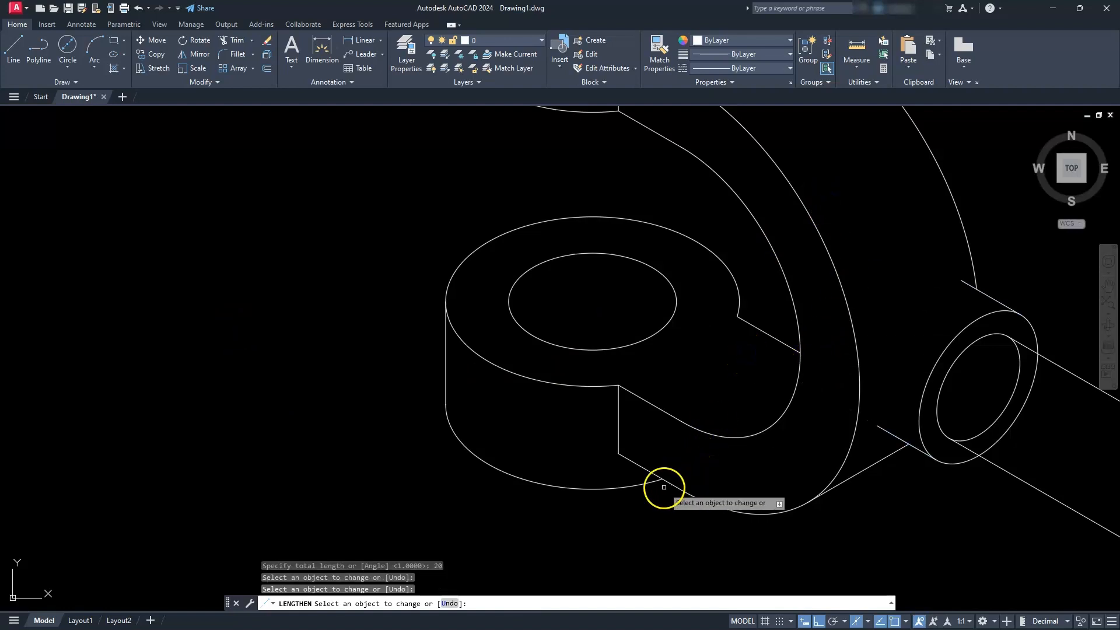
key("Escape")
key("Escape")
key("Escape")
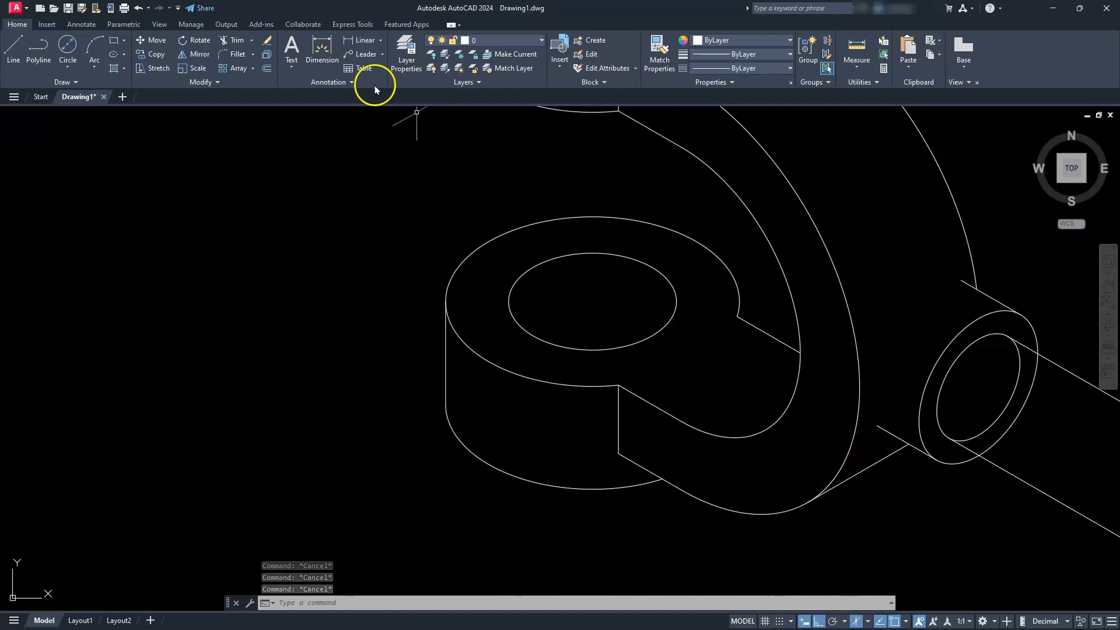
Step: Extend the collar's lower edge line to the outer curve of the fork
left_click(252, 45)
left_click(244, 85)
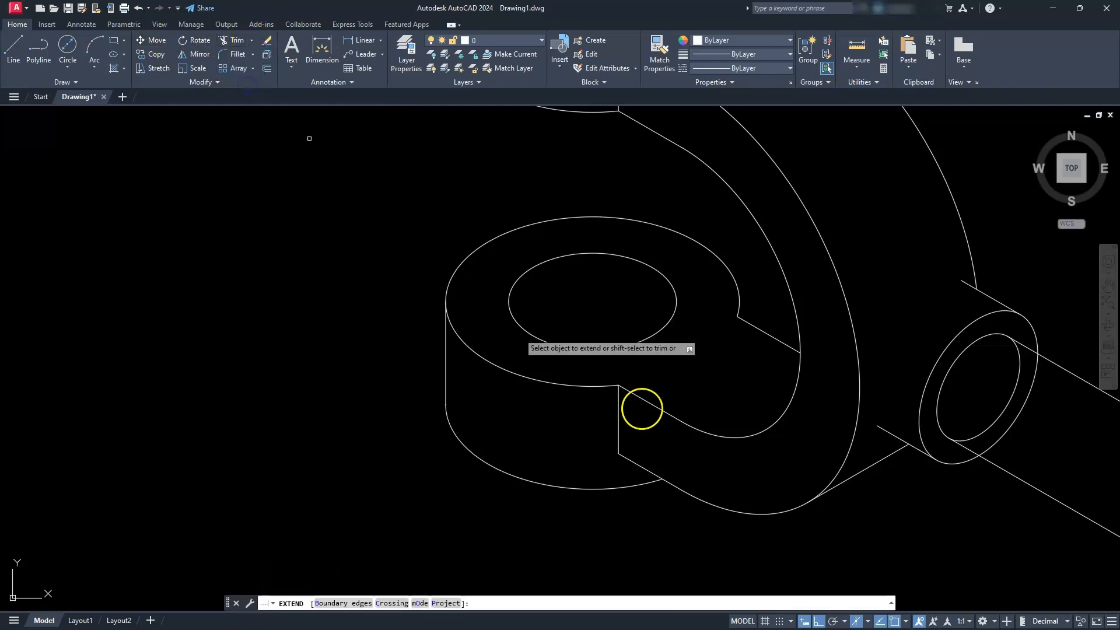
key("Escape")
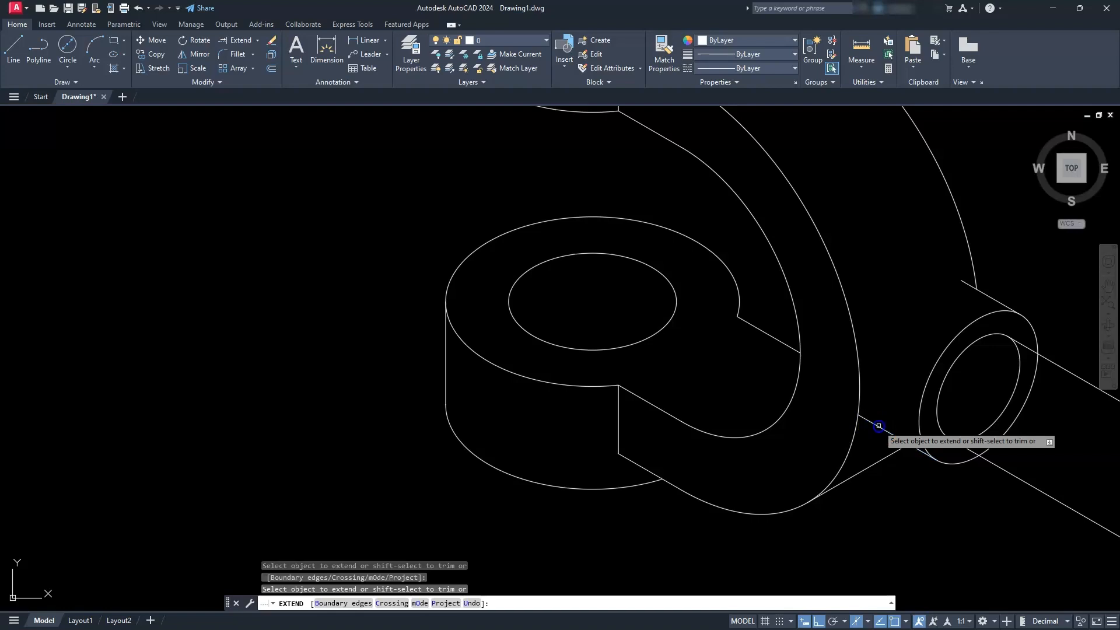
key("Escape")
key("Escape")
key("Escape")
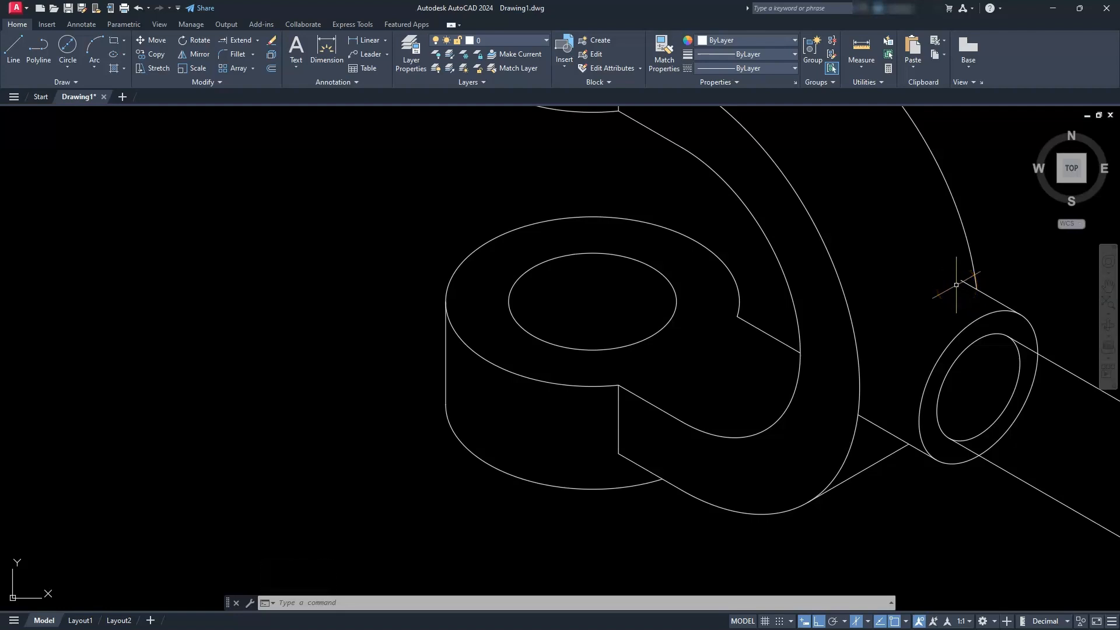
Step: Turn Ortho off and draw a three-point arc from the collar's lower edge line end to the upper line's free end
left_click(95, 46)
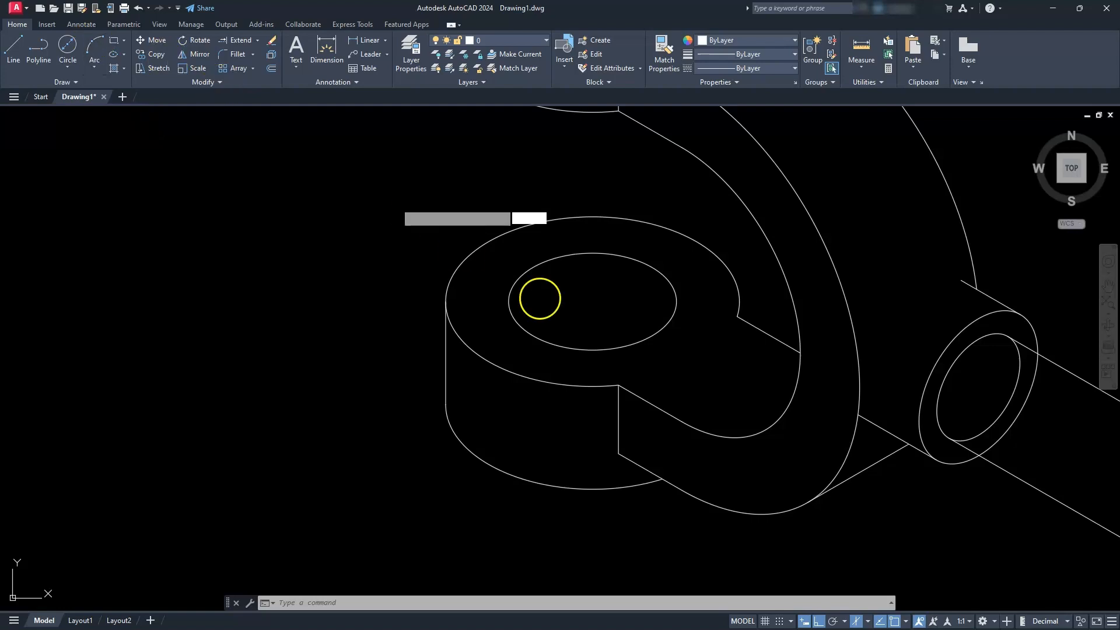
left_click(860, 417)
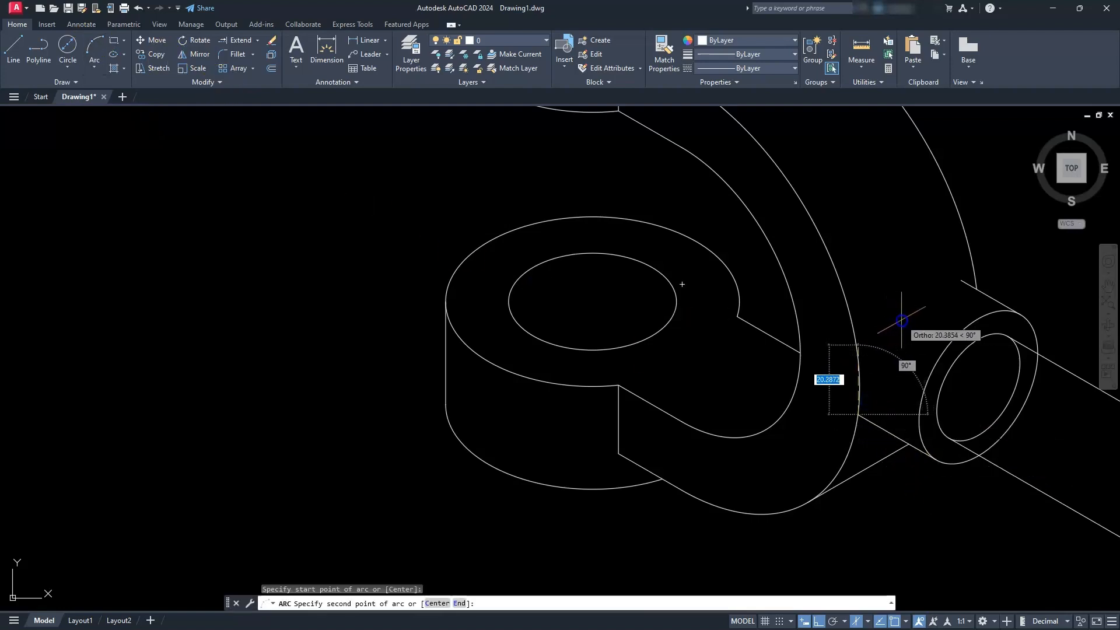
left_click(818, 623)
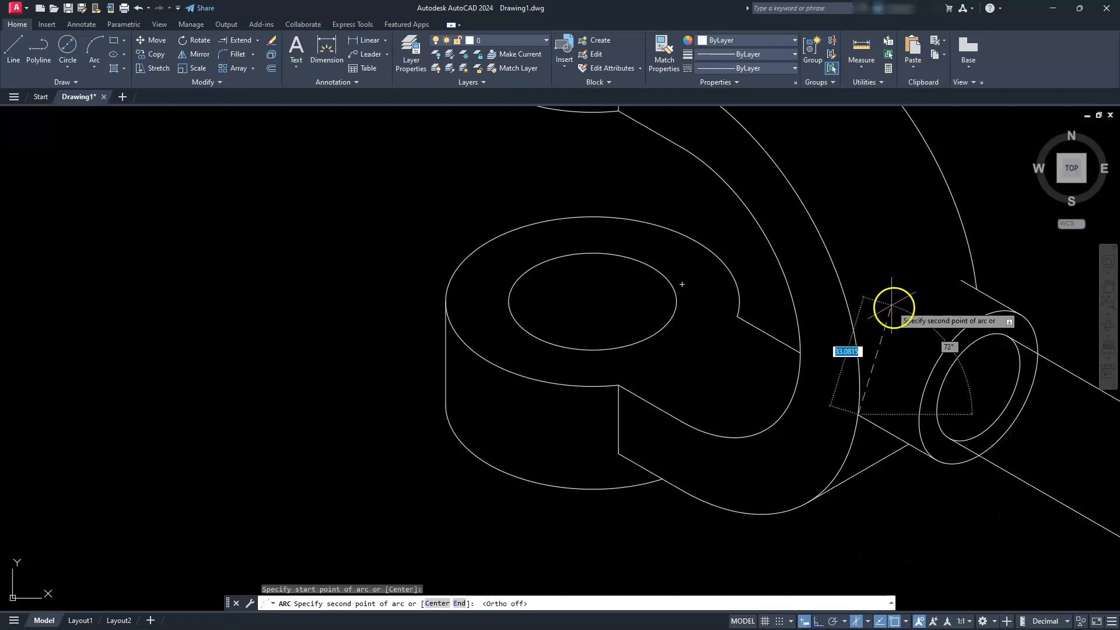
left_click(892, 307)
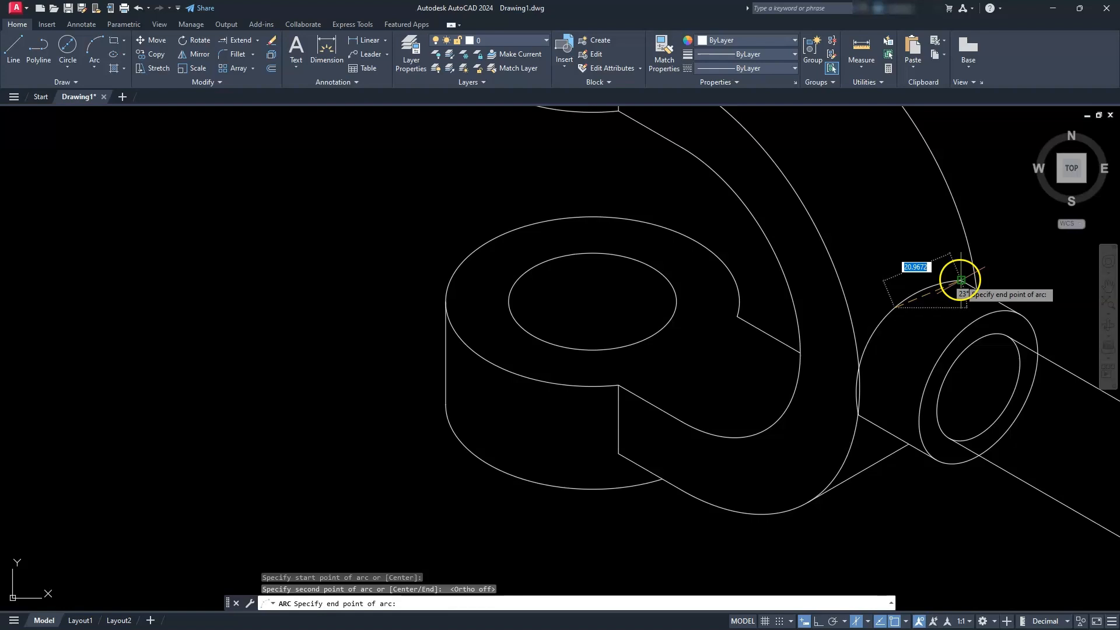
key("Escape")
key("Escape")
Step: Flatten the collar arc by stretching its midpoint inward, and erase the arc
scroll(901, 333, "up", 2)
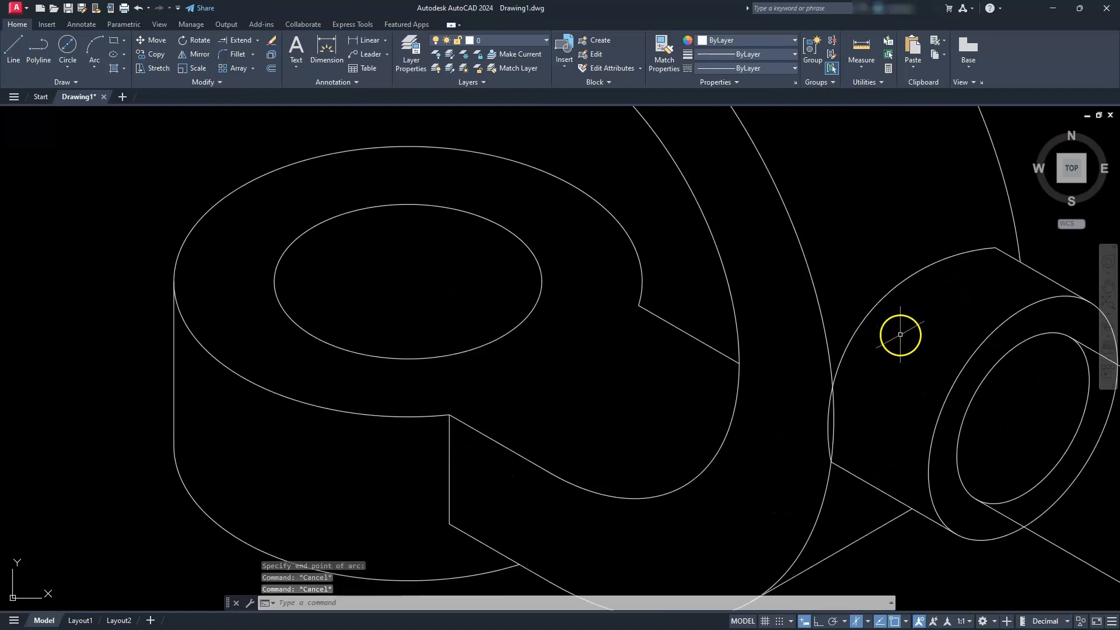
left_click(861, 328)
left_click_drag(865, 318, 890, 325)
scroll(886, 339, "down", 2)
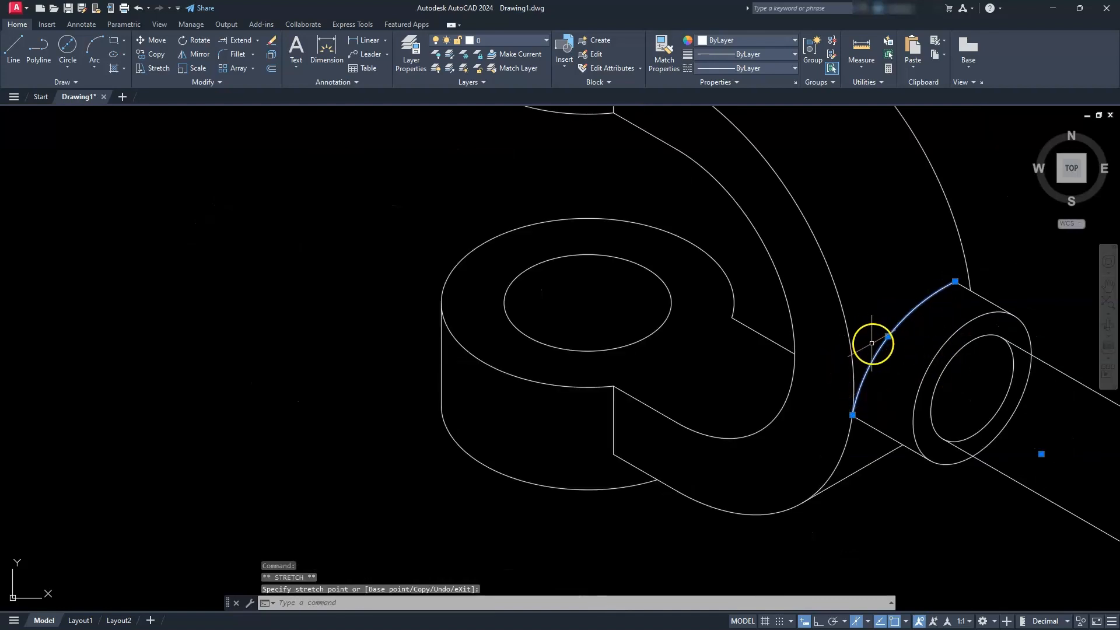
left_click(877, 353)
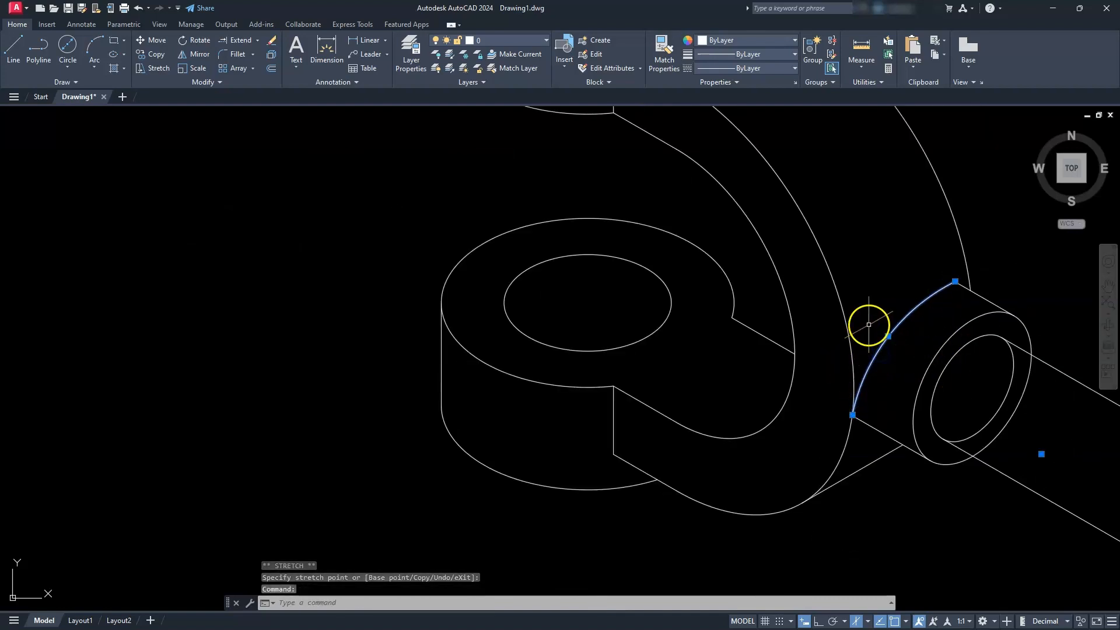
key("Delete")
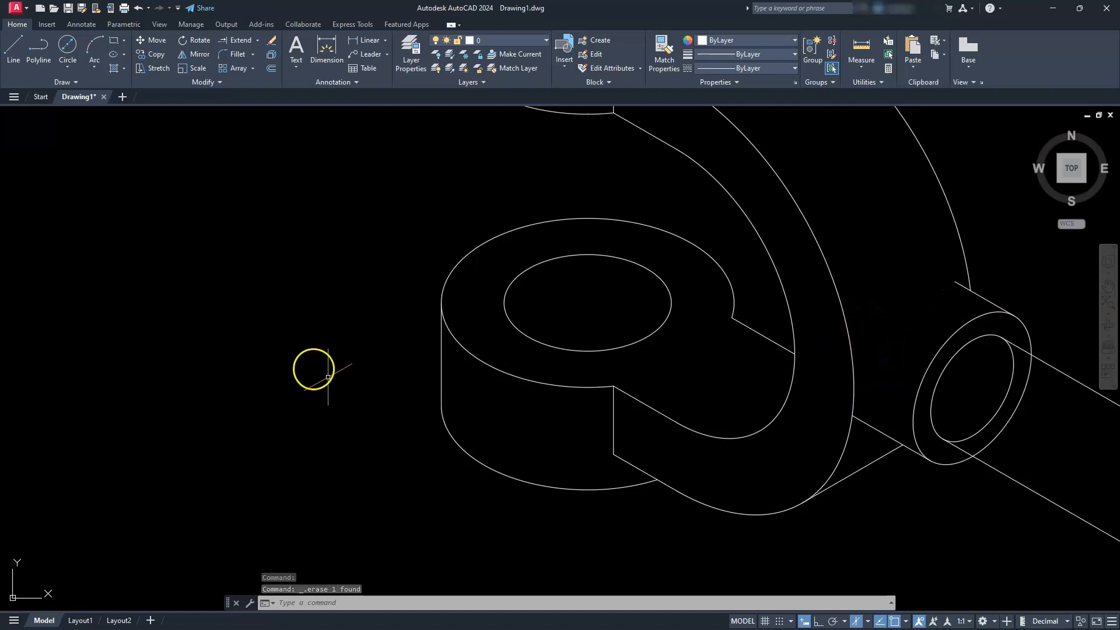
Step: Draw a four-point fit spline from the collar's lower edge line end on the fork curve to the upper edge line's free end
left_click(69, 83)
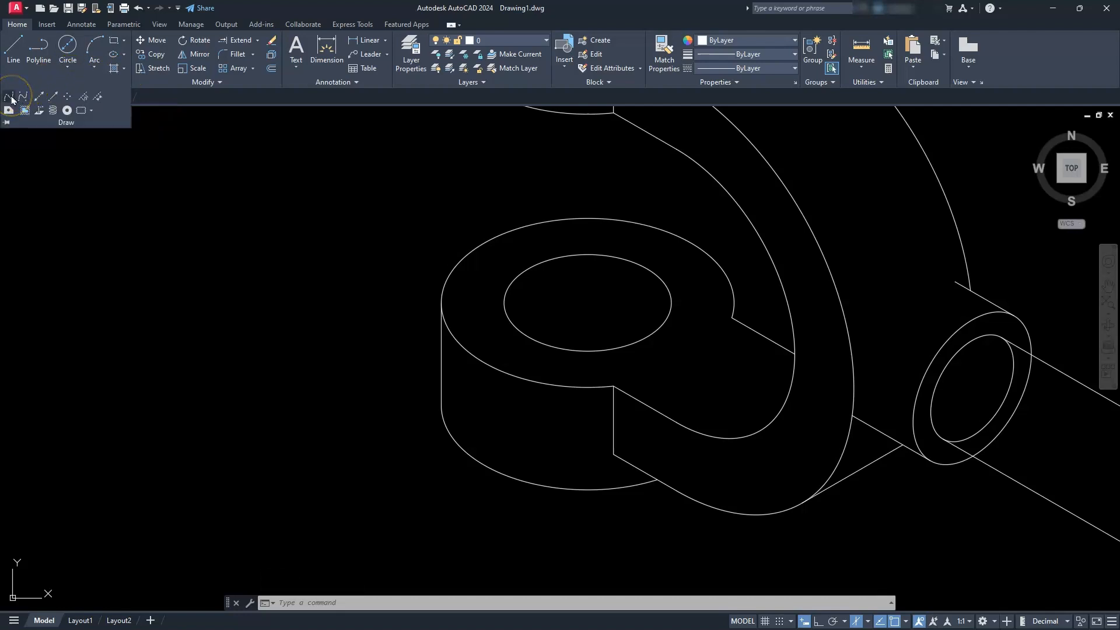
left_click(11, 100)
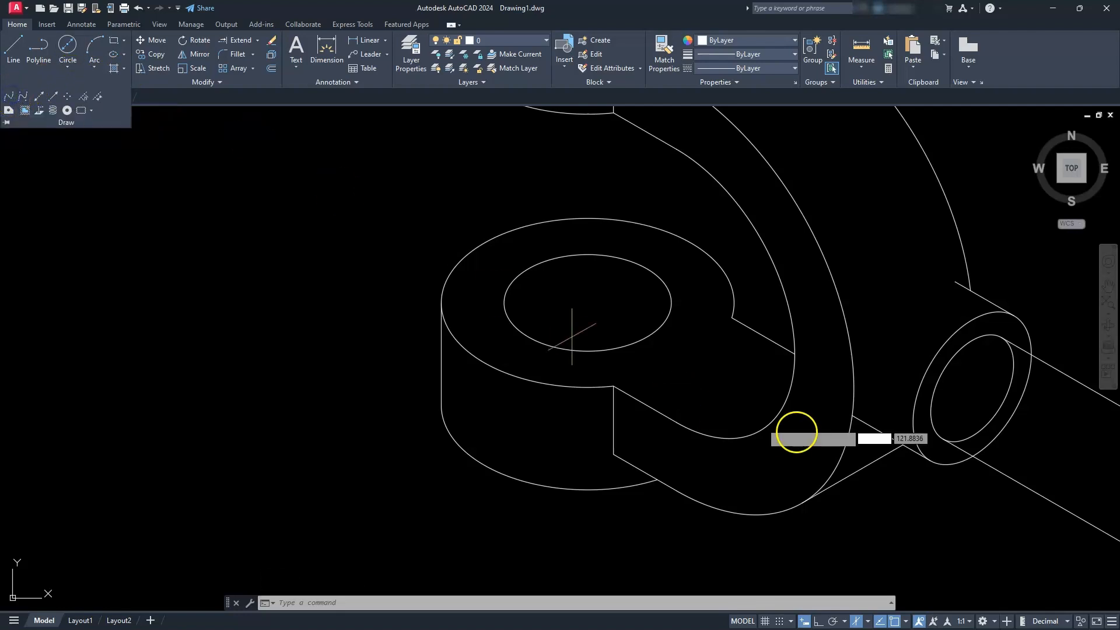
left_click(864, 374)
left_click(869, 320)
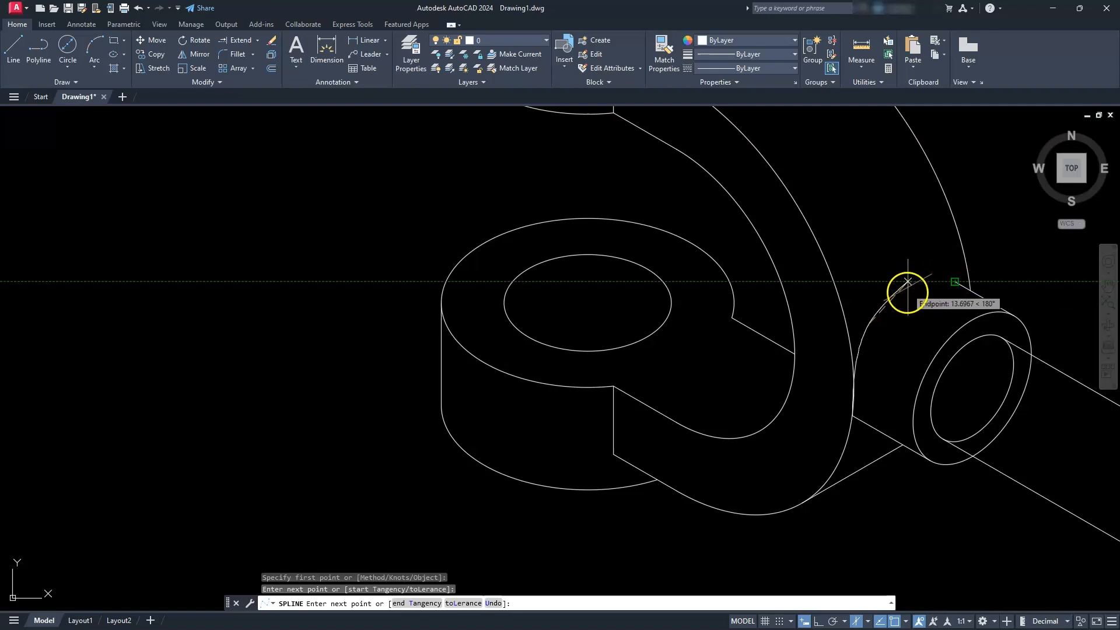
left_click(902, 294)
left_click(954, 282)
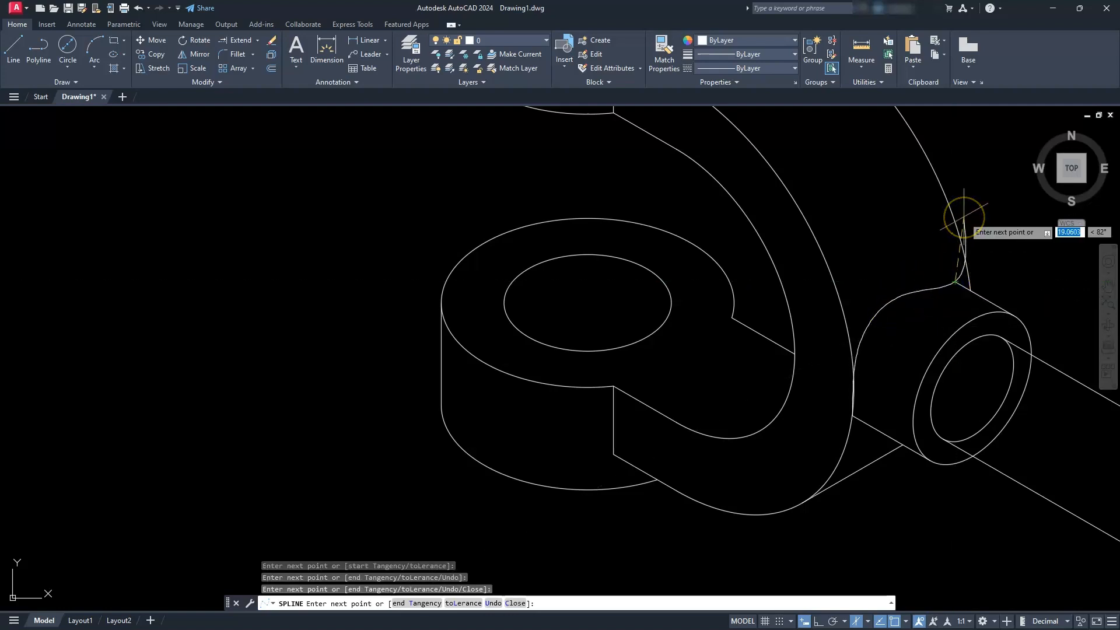
key("Return")
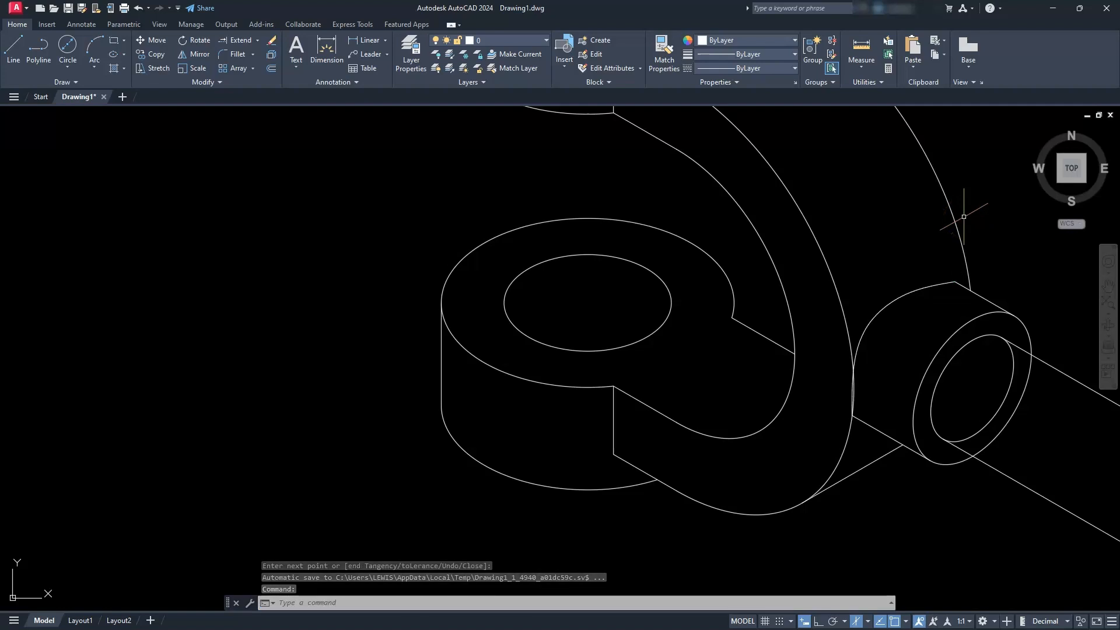
Step: Reshape the collar spline by stretching its second fit point slightly inward, toward the collar
scroll(762, 474, "down", 6)
scroll(864, 425, "up", 2)
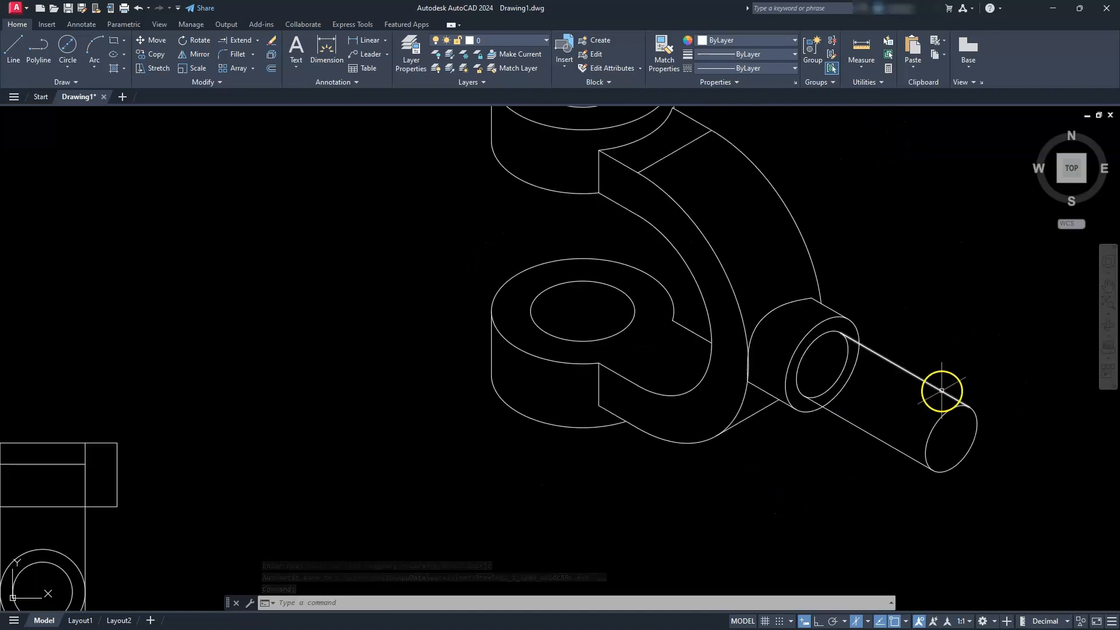
scroll(937, 432, "up", 2)
scroll(715, 373, "up", 2)
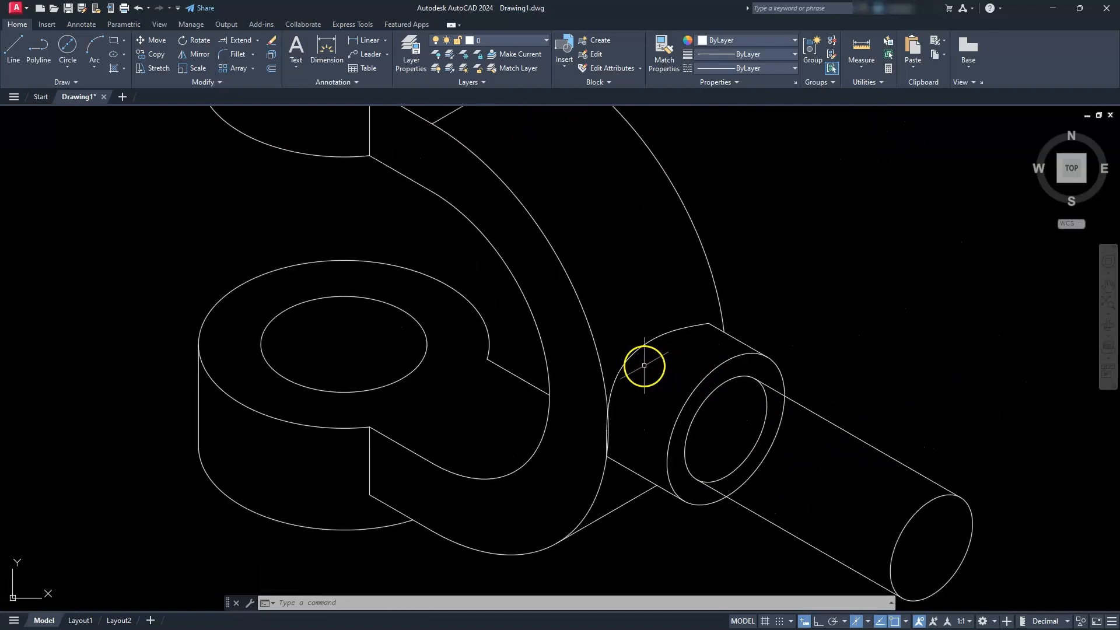
scroll(635, 358, "up", 2)
left_click(635, 358)
left_click(630, 355)
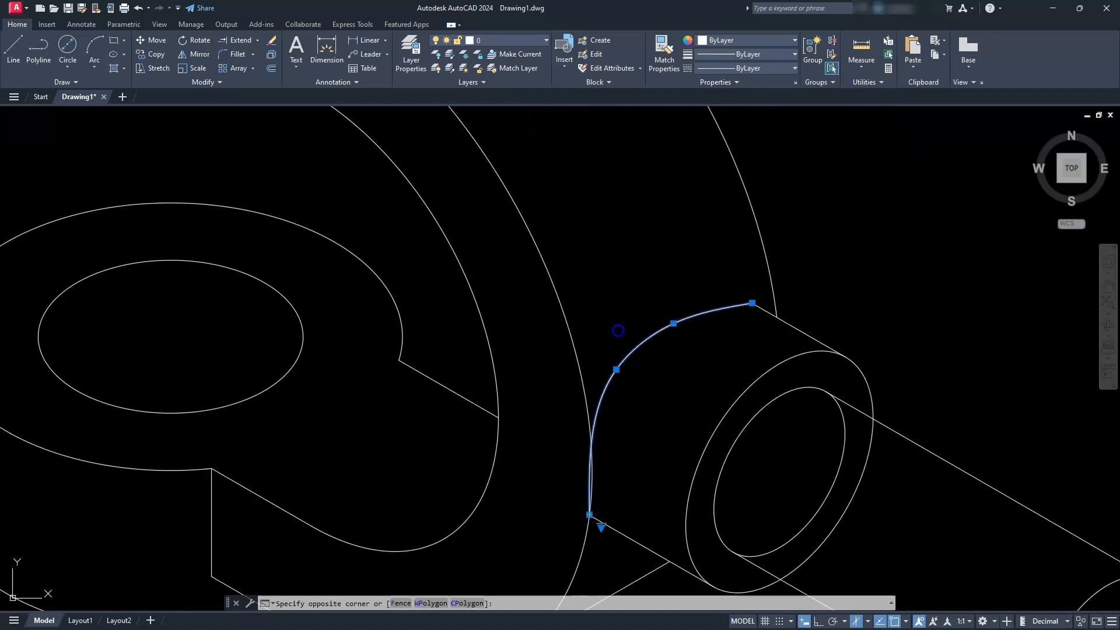
left_click(617, 369)
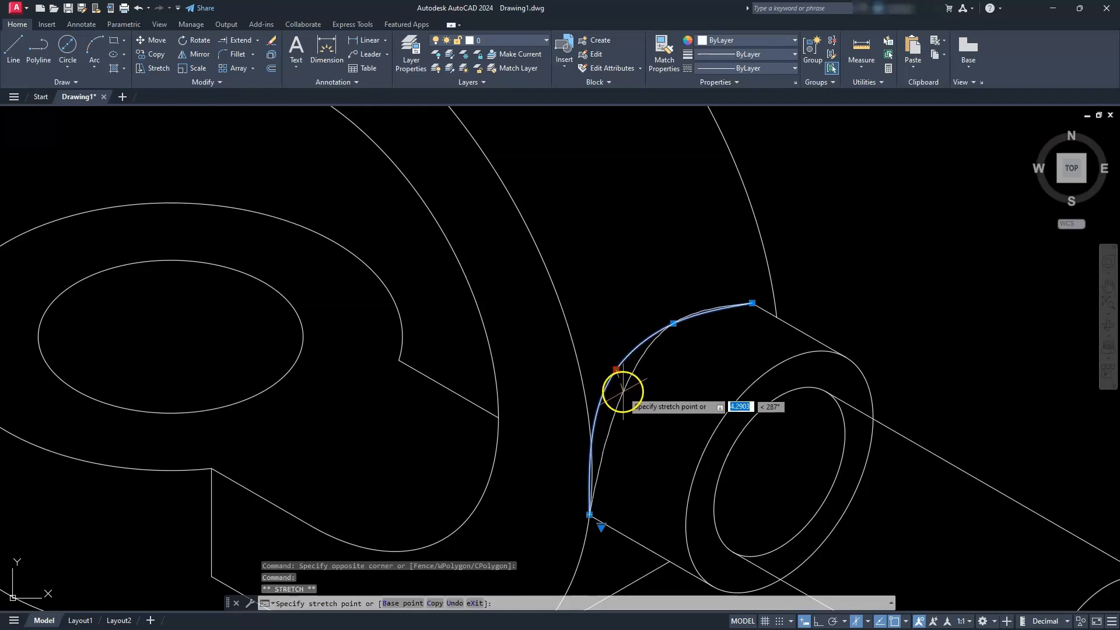
left_click(620, 388)
scroll(620, 450, "up", 3)
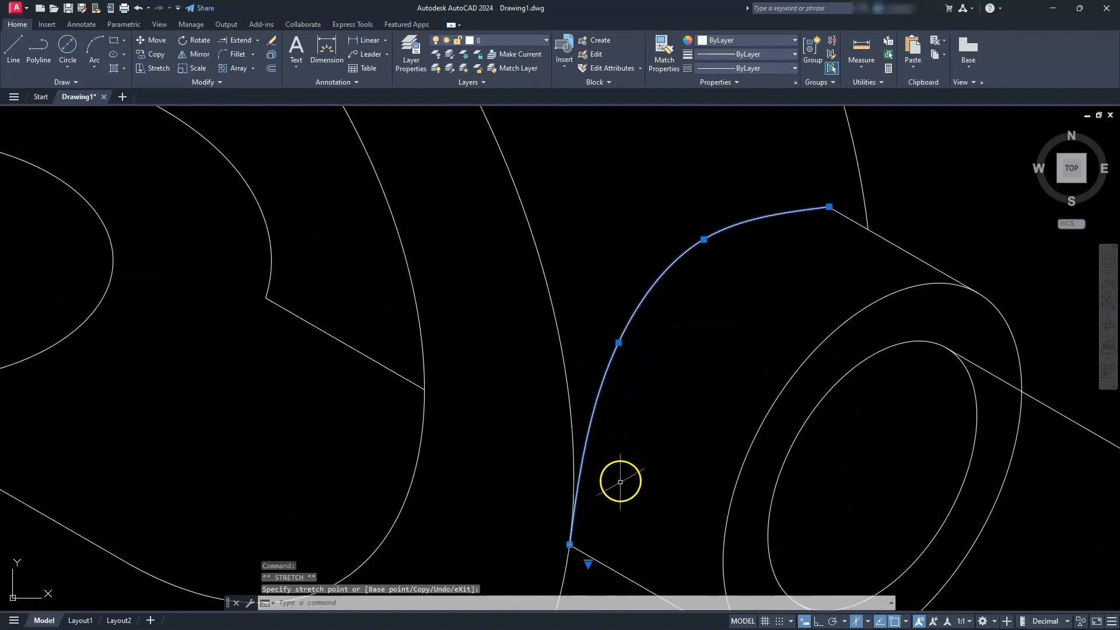
scroll(641, 402, "down", 3)
key("Escape")
key("Escape")
key("Escape")
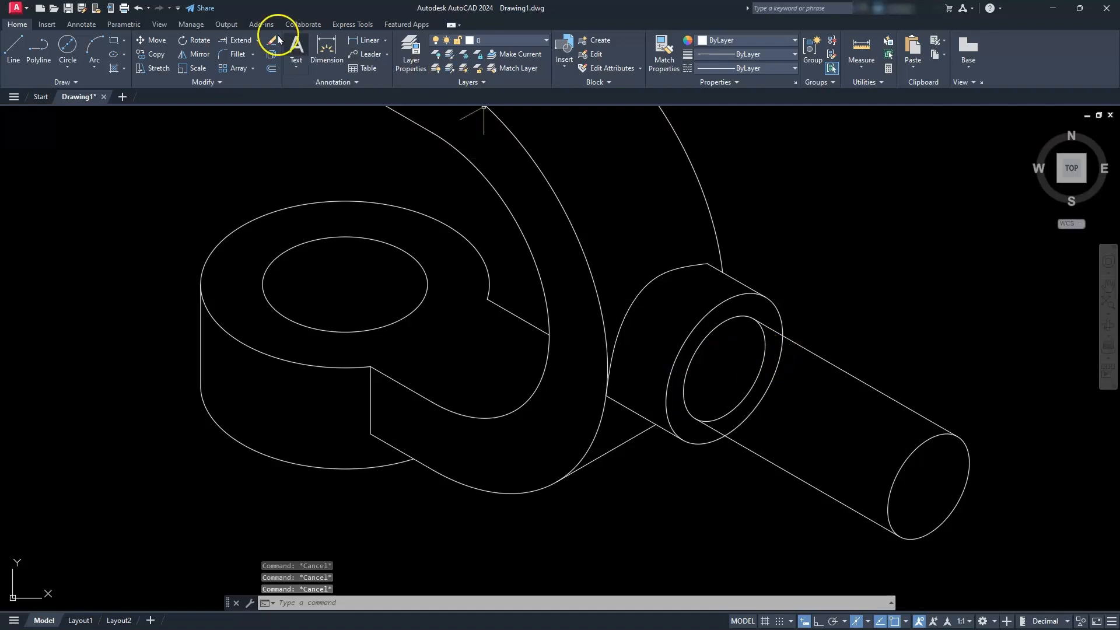
Step: Trim the hidden portions of the two collar ellipses that lie between the shaft's edge lines
left_click(258, 43)
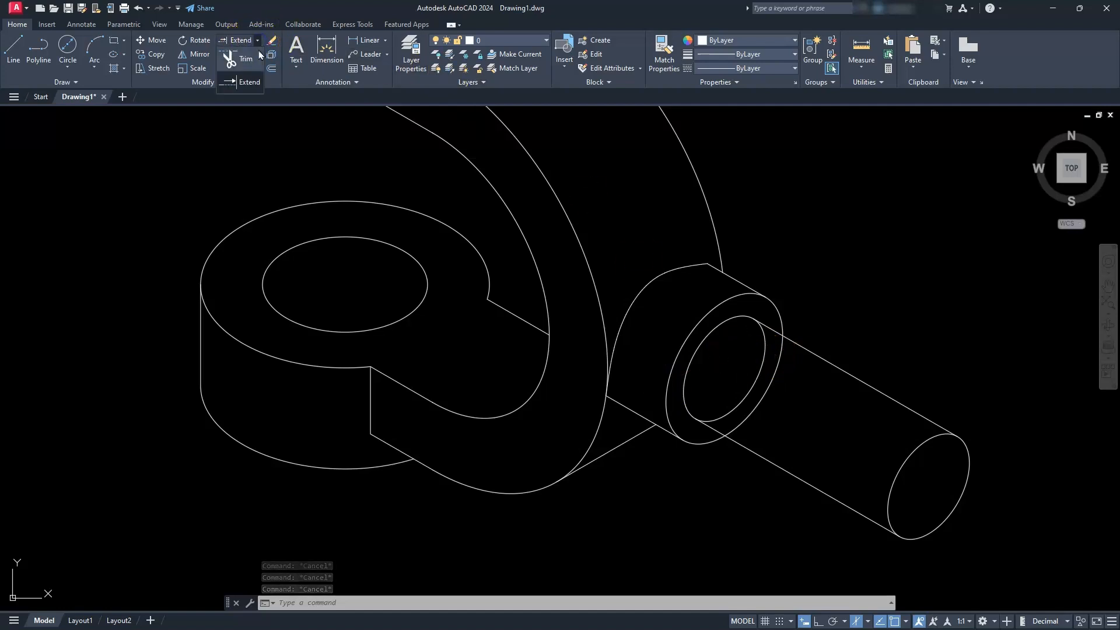
left_click(236, 76)
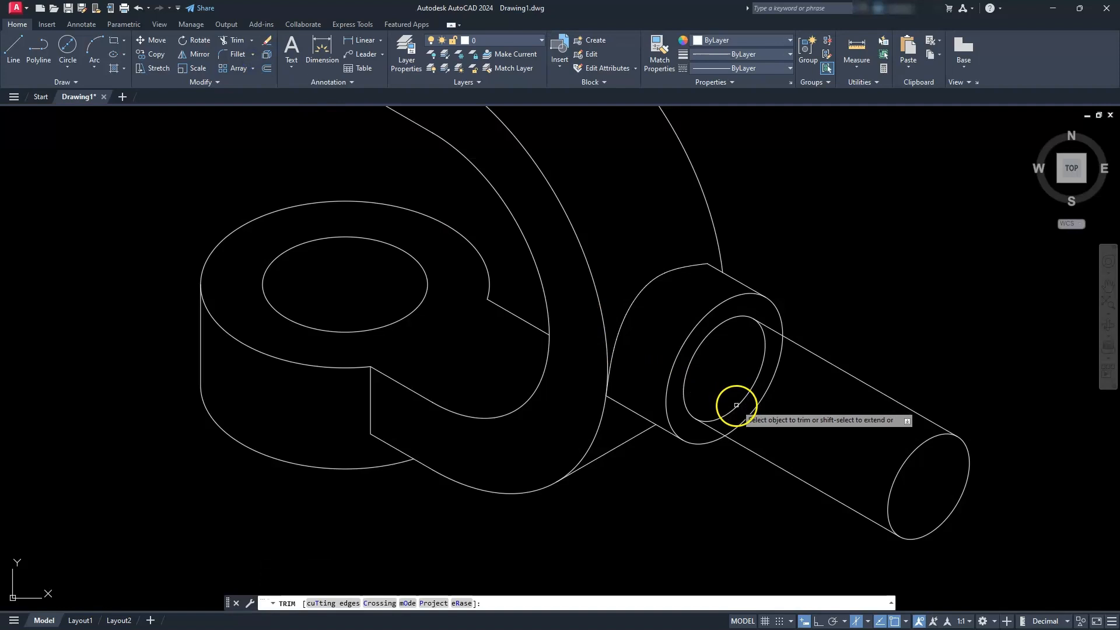
left_click(764, 386)
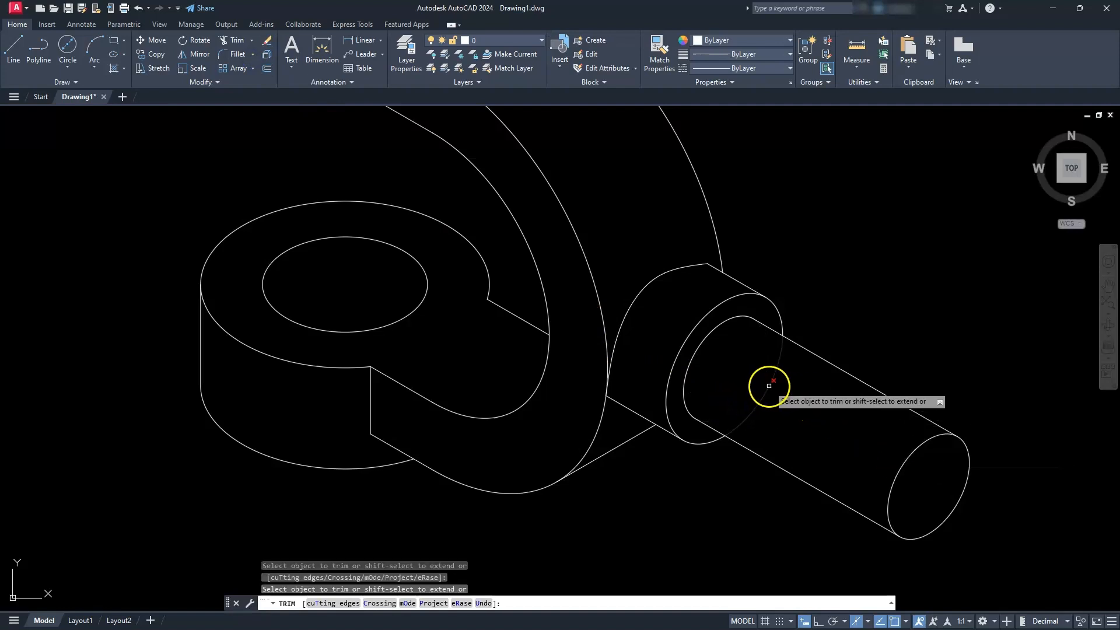
scroll(789, 408, "down", 2)
key("Escape")
key("Escape")
key("Escape")
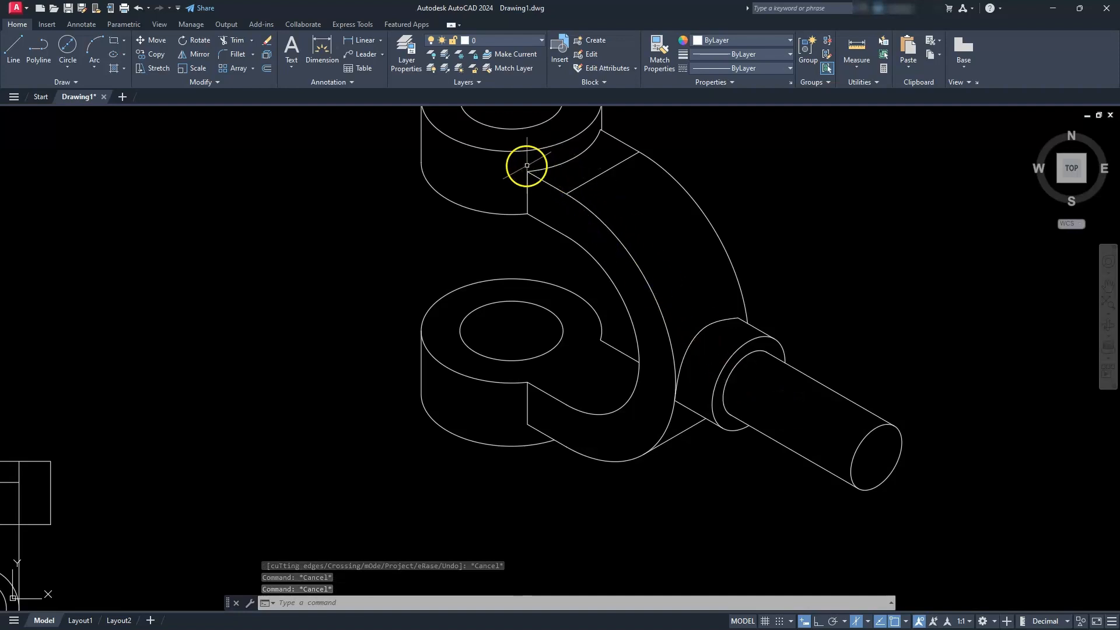
Step: With Ortho on, draw a line about 44 units long at 30° from the lower arm's front edge end past the fork's inner curve
scroll(765, 295, "down", 4)
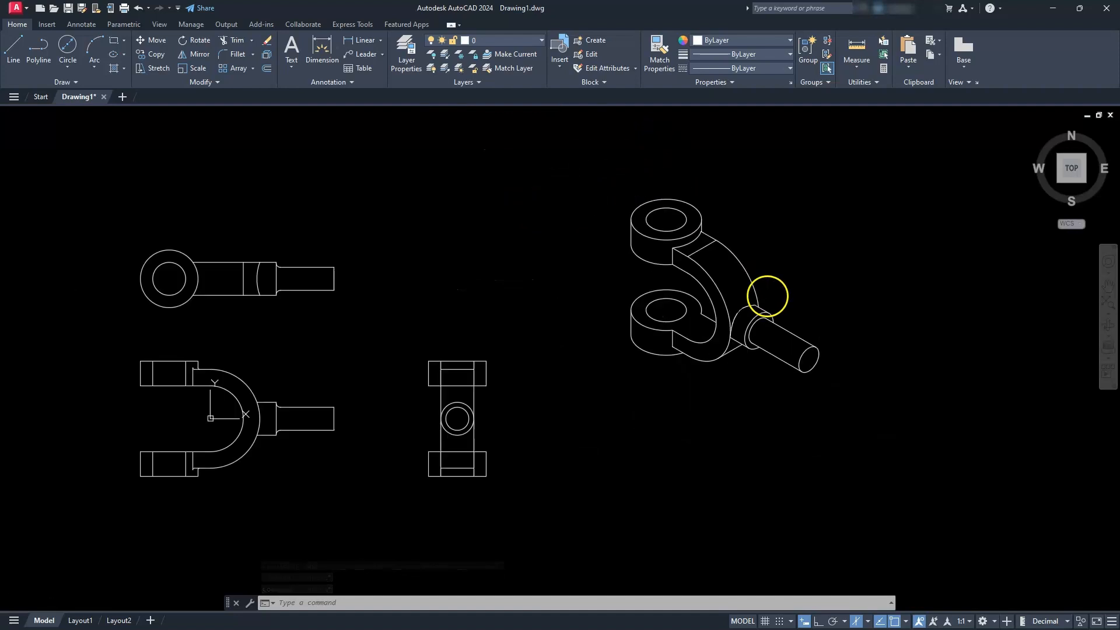
middle_click_drag(681, 369, 729, 463)
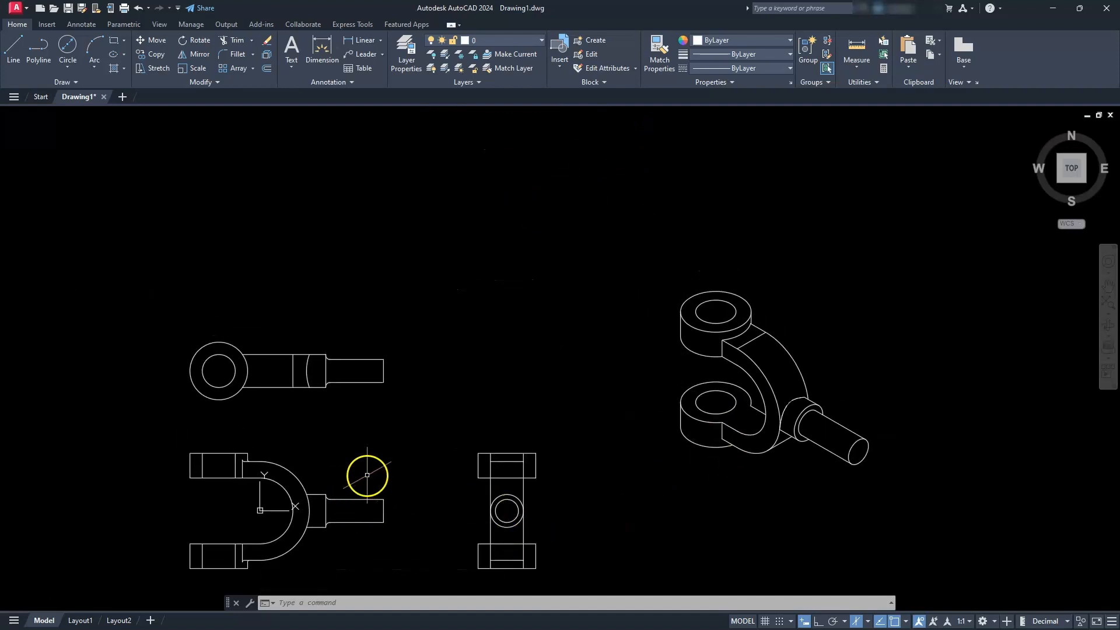
scroll(776, 414, "up", 4)
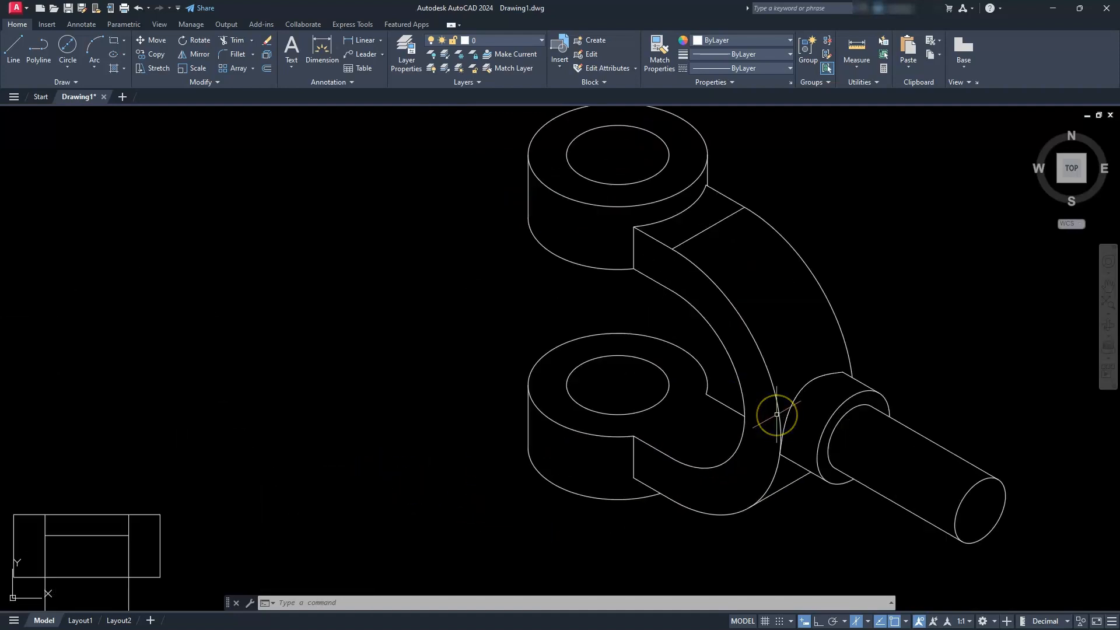
type("l")
key("Return")
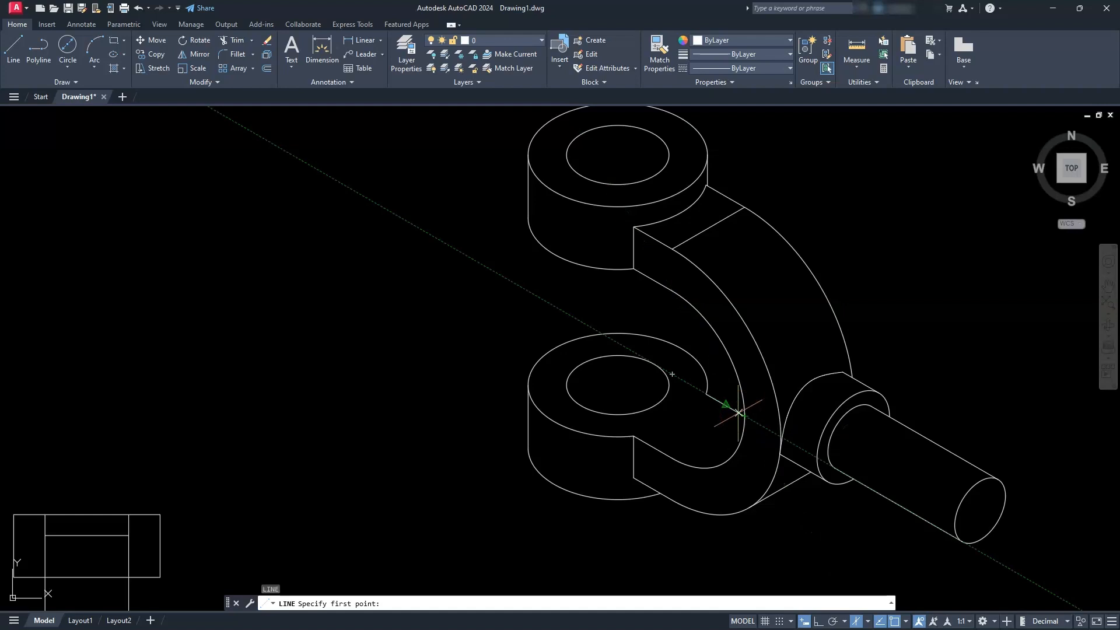
left_click(671, 458)
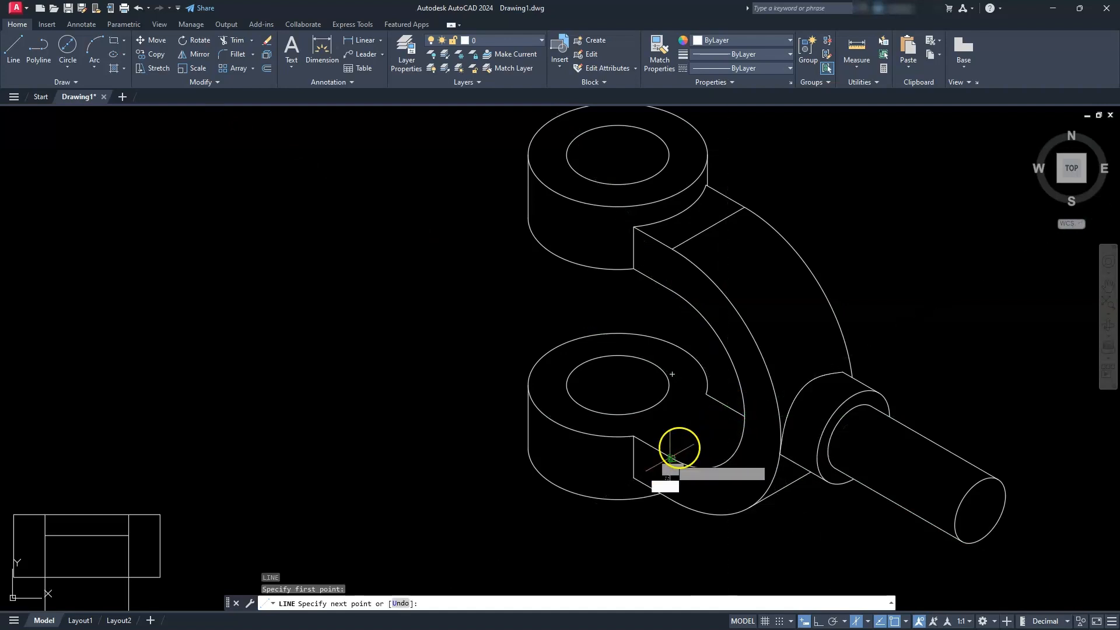
scroll(709, 426, "up", 4)
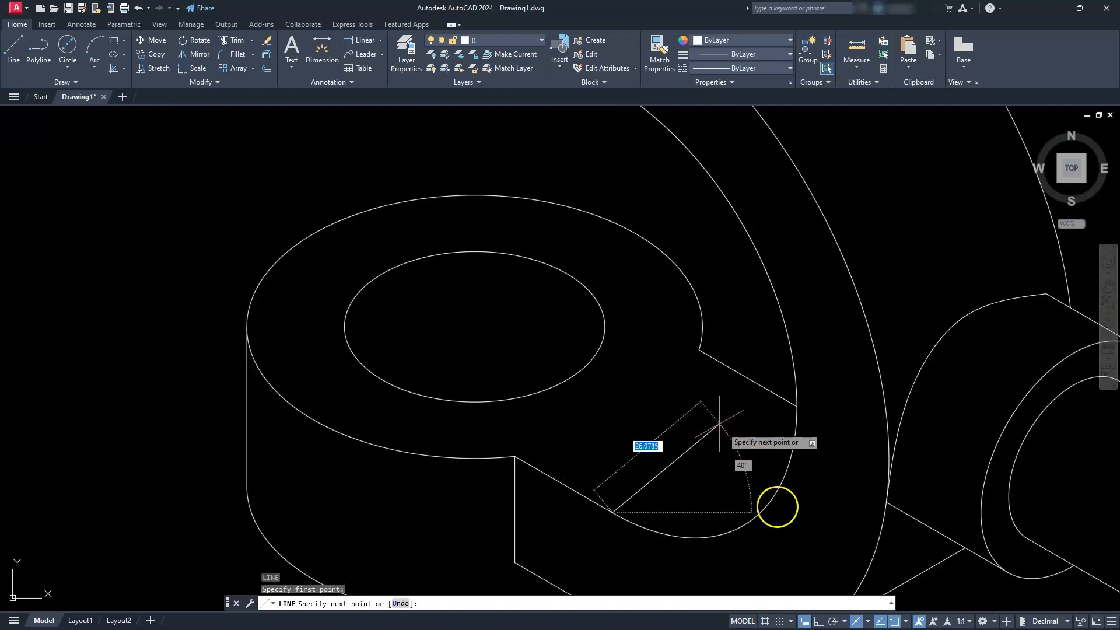
left_click(818, 620)
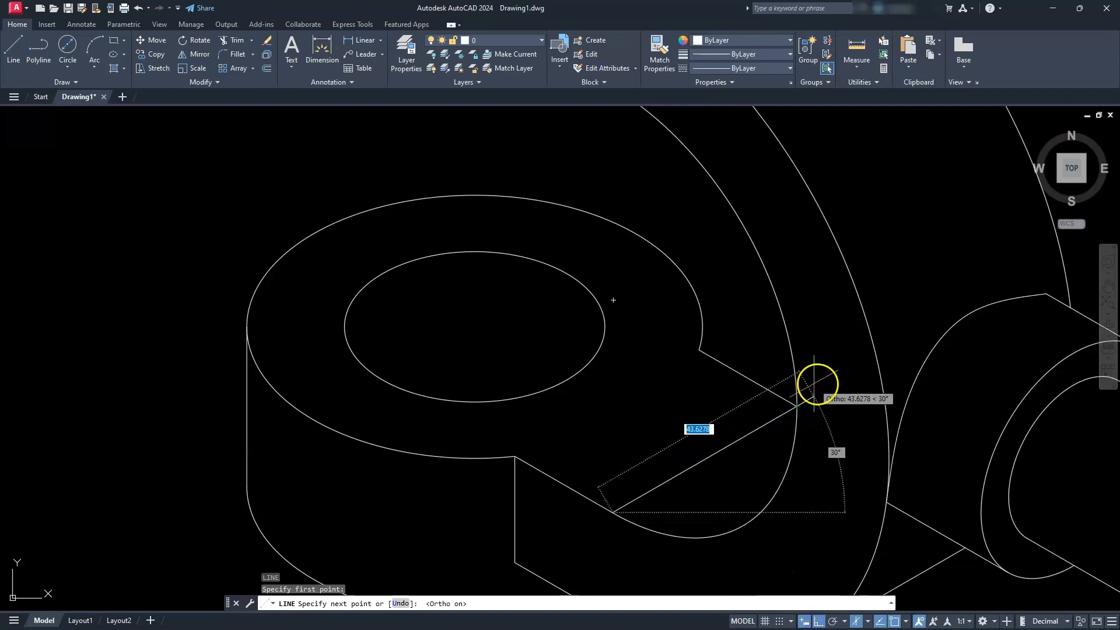
left_click(814, 385)
scroll(814, 385, "up", 3)
key("Escape")
key("Escape")
scroll(807, 422, "up", 2)
key("Escape")
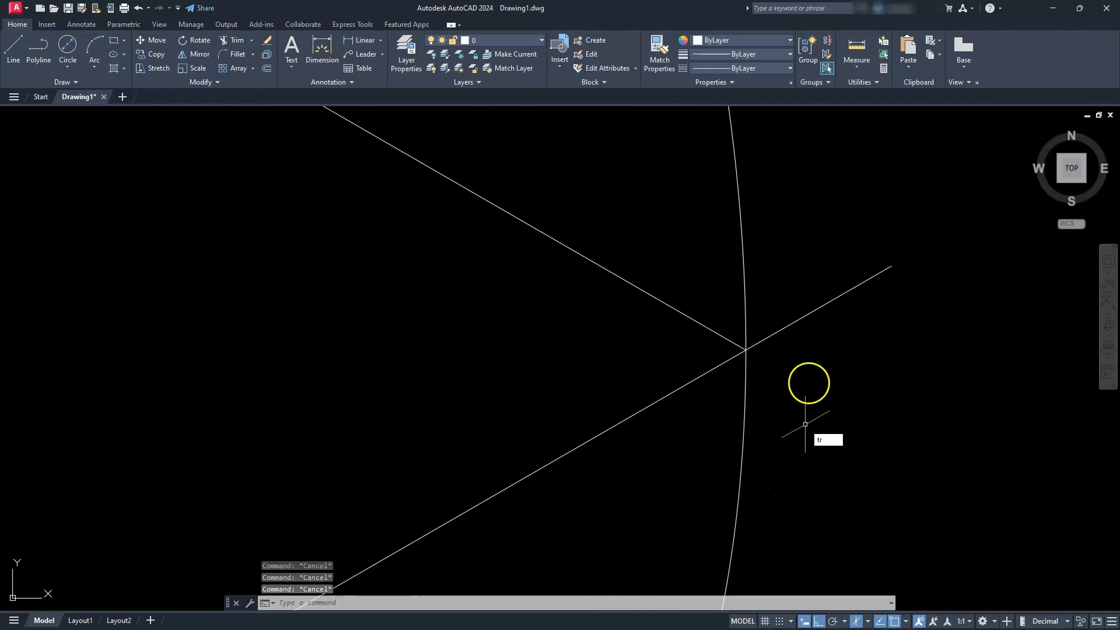
Step: Trim the part of the new 30° line that extends beyond the fork's inner curve
type("tr")
key("Return")
scroll(812, 313, "down", 1)
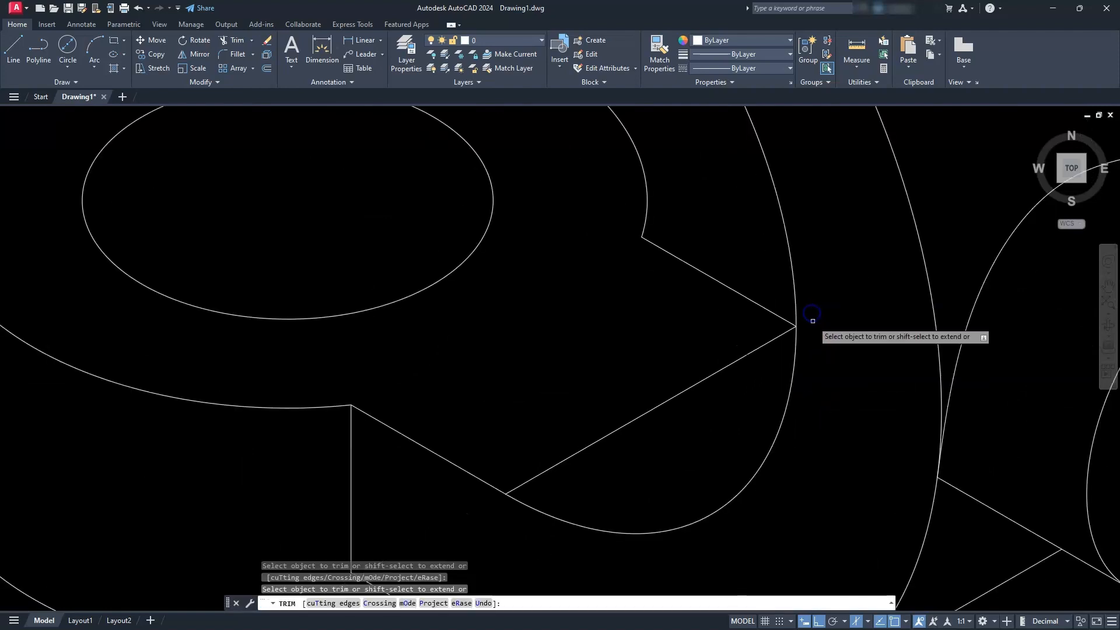
key("Escape")
Step: Turn off isometric drafting to return to orthographic drawing mode
scroll(807, 318, "down", 6)
mouse_move(812, 348)
middle_mouse_down()
mouse_move(683, 347)
mouse_move(635, 375)
middle_mouse_up()
middle_click_drag(430, 379, 522, 379)
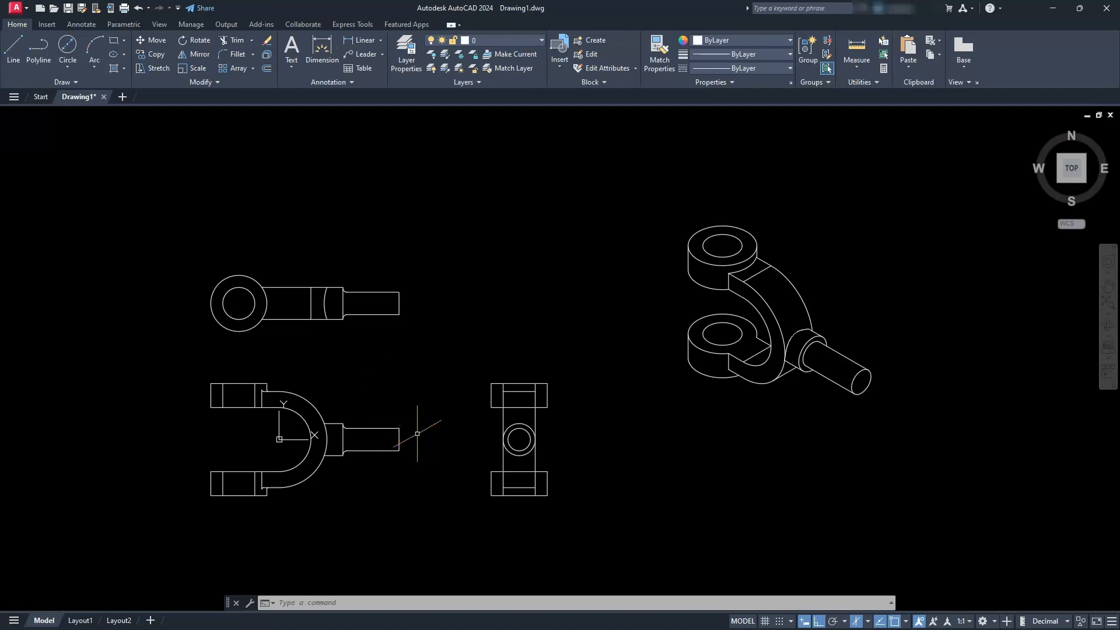
left_click(906, 622)
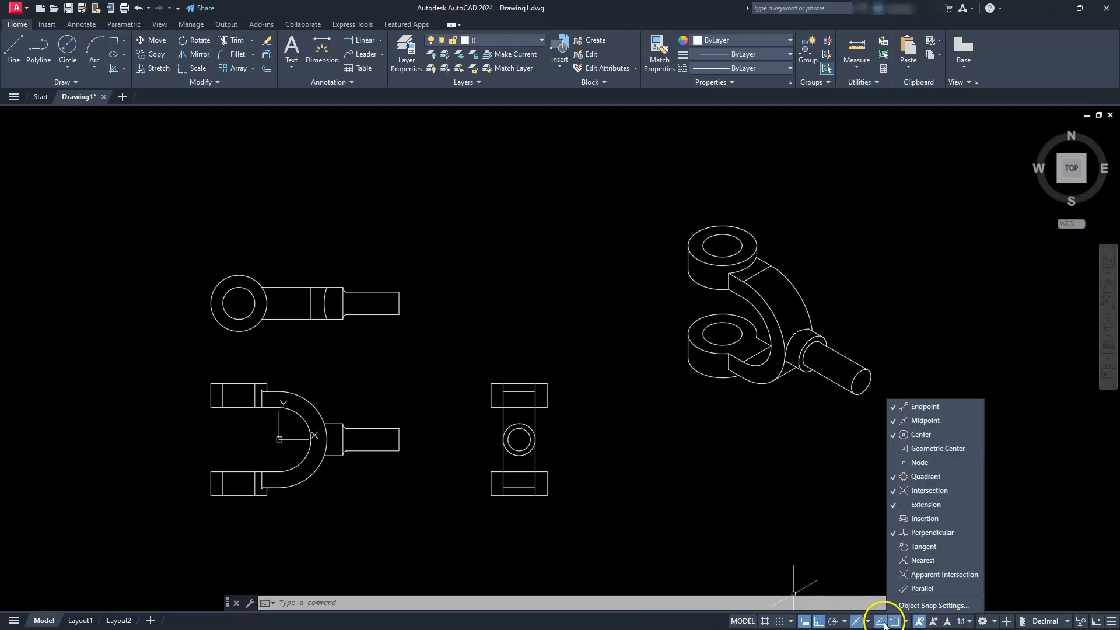
left_click(856, 622)
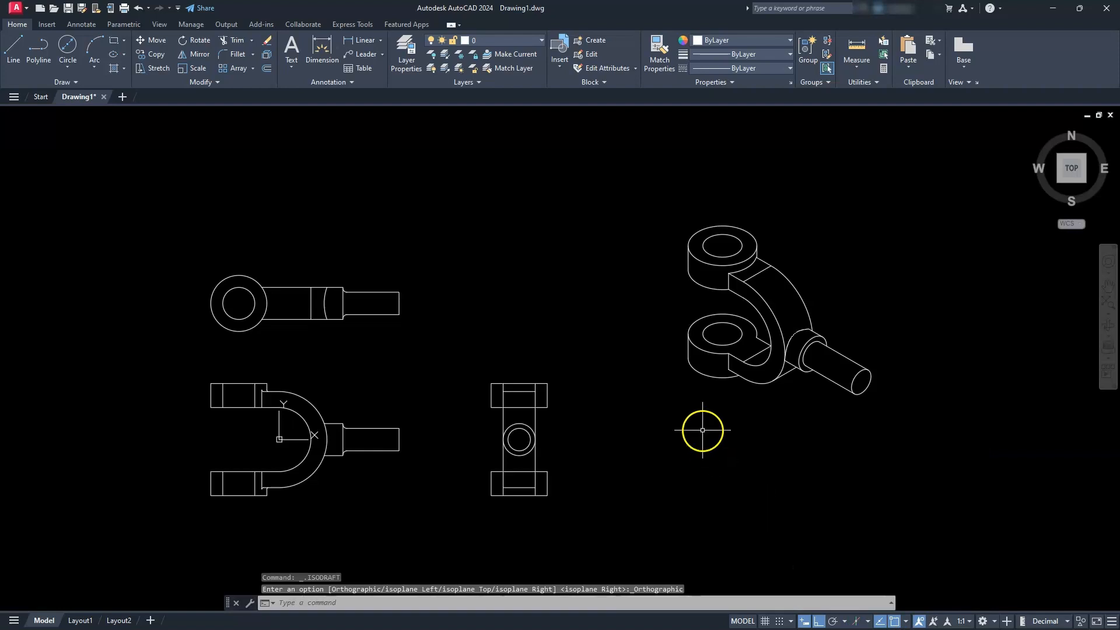
Step: Draw a 17 by 11 rectangle with its first corner at 0,0
mouse_move(568, 464)
middle_mouse_down()
mouse_move(828, 423)
mouse_move(817, 443)
mouse_move(776, 429)
middle_mouse_up()
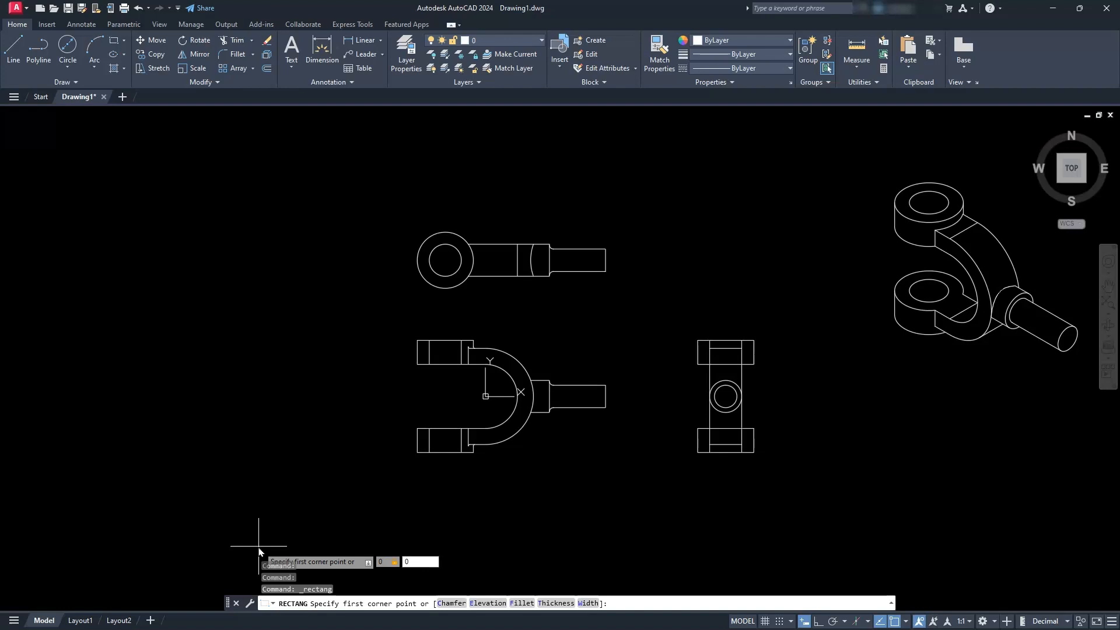
key("Return")
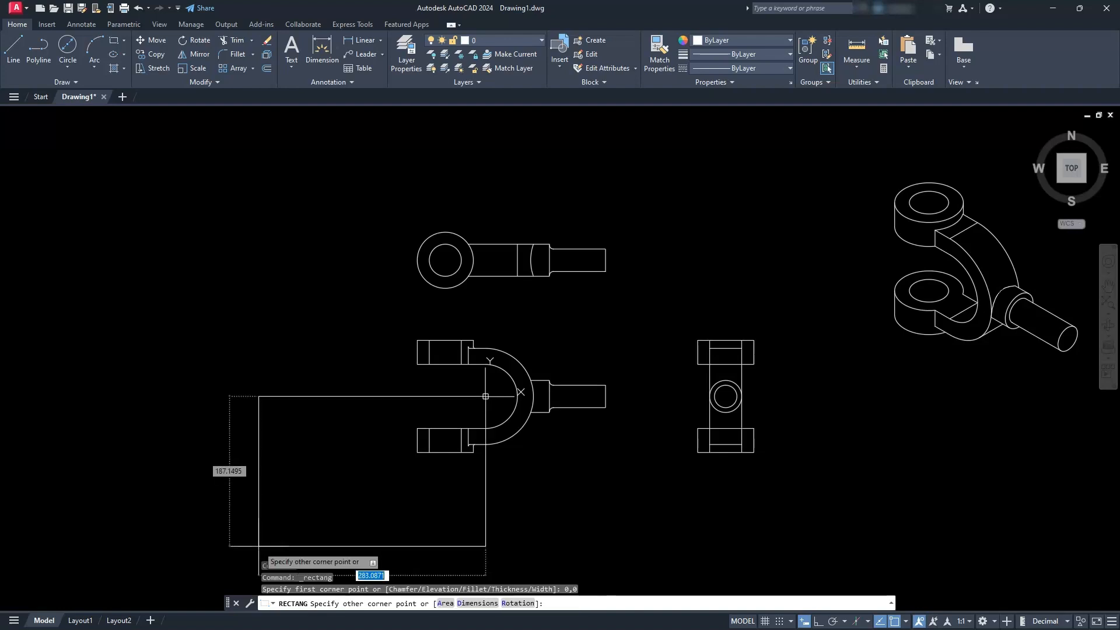
type("17,11")
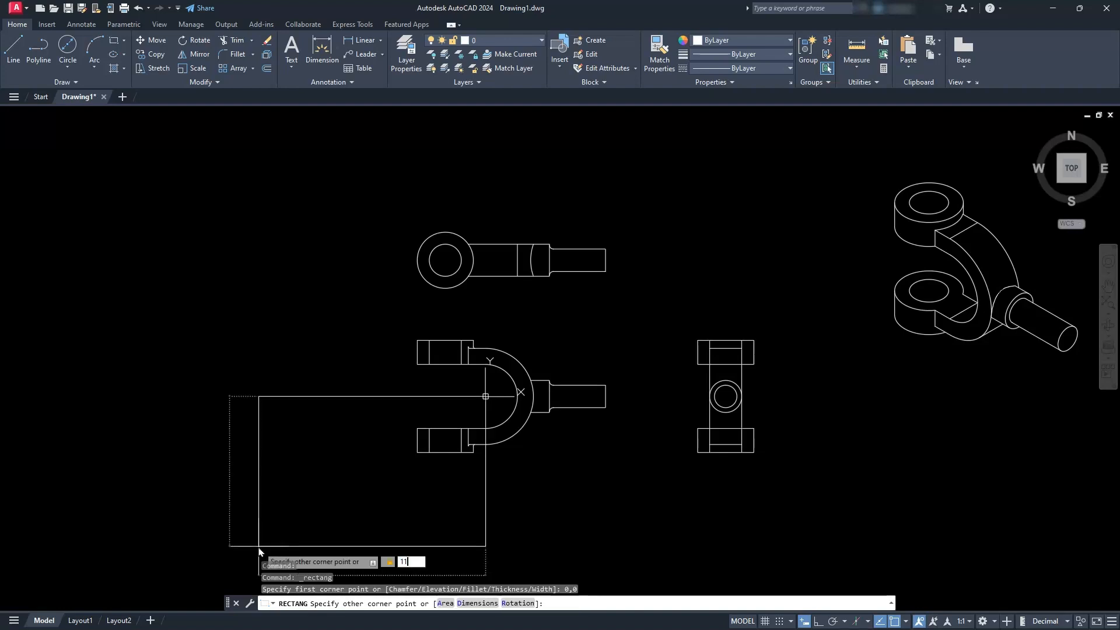
key("Return")
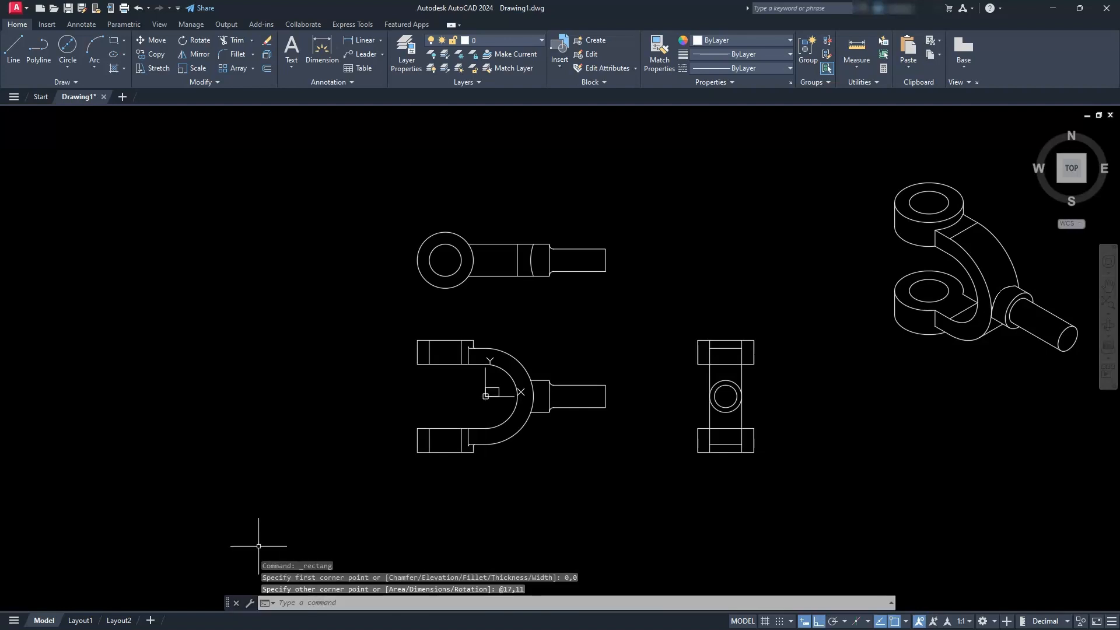
Step: Offset the 17 by 11 rectangle inward by .25 to form the sheet's inner border
scroll(488, 392, "up", 8)
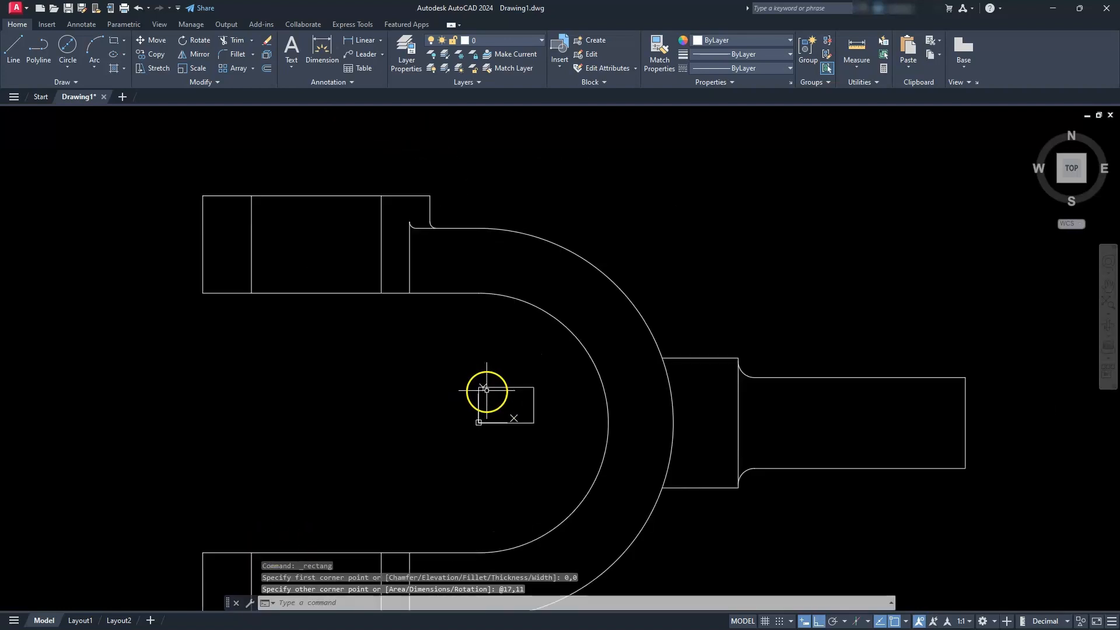
scroll(496, 415, "up", 4)
middle_click_drag(497, 484, 481, 442)
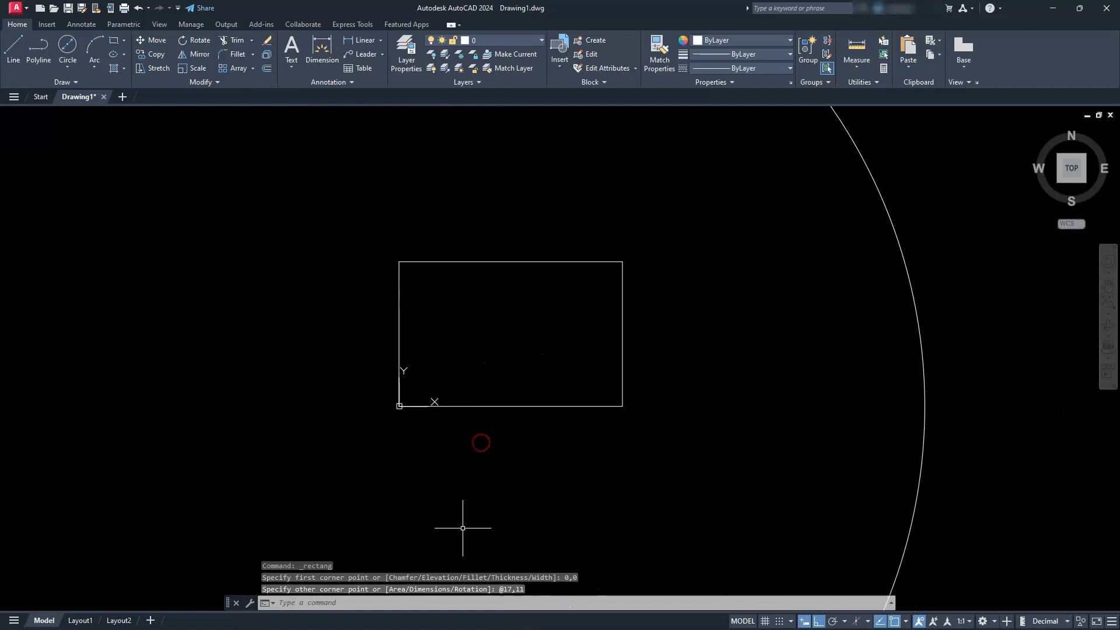
left_click(267, 70)
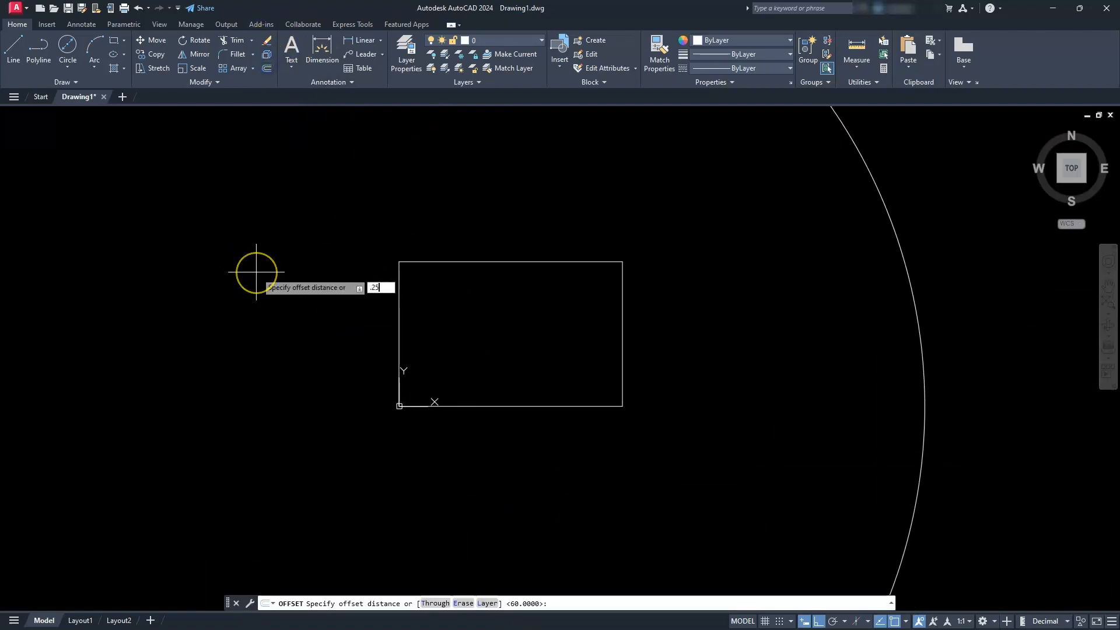
type(".25")
key("Return")
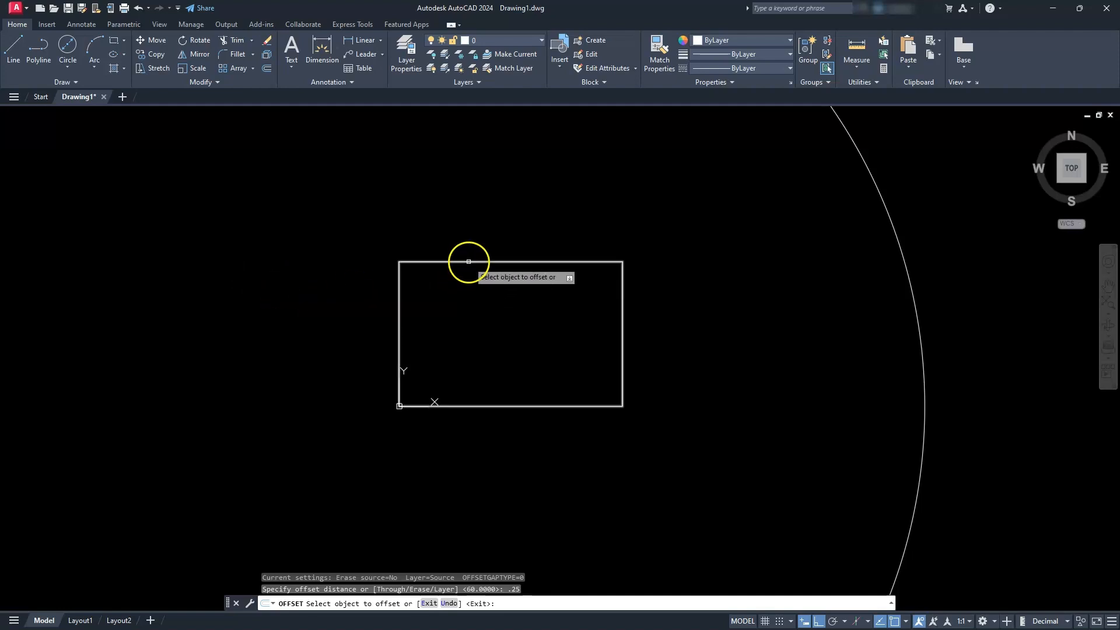
left_click(469, 262)
left_click(481, 305)
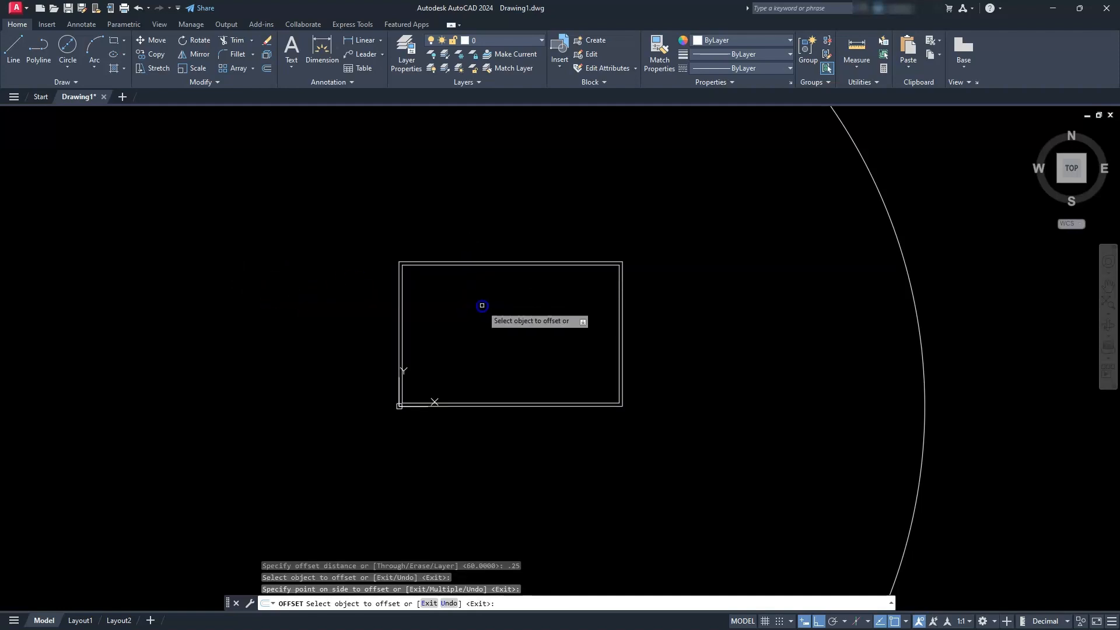
key("Escape")
Step: Convert the two border rectangles into a block named tb with its base point at 0,0,0
left_click(482, 305)
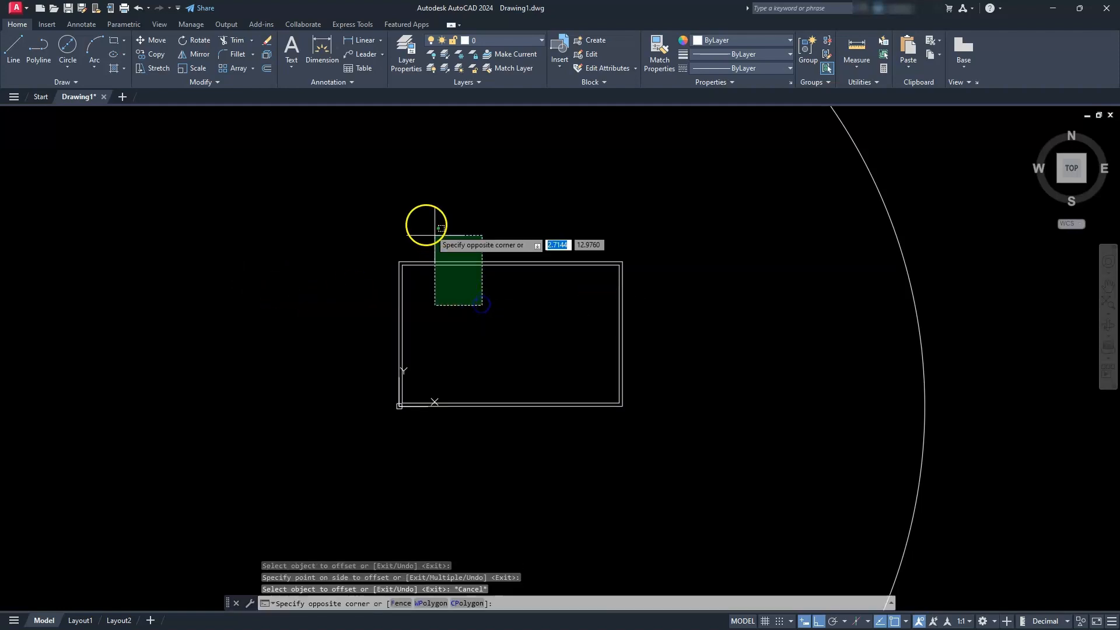
left_click(419, 216)
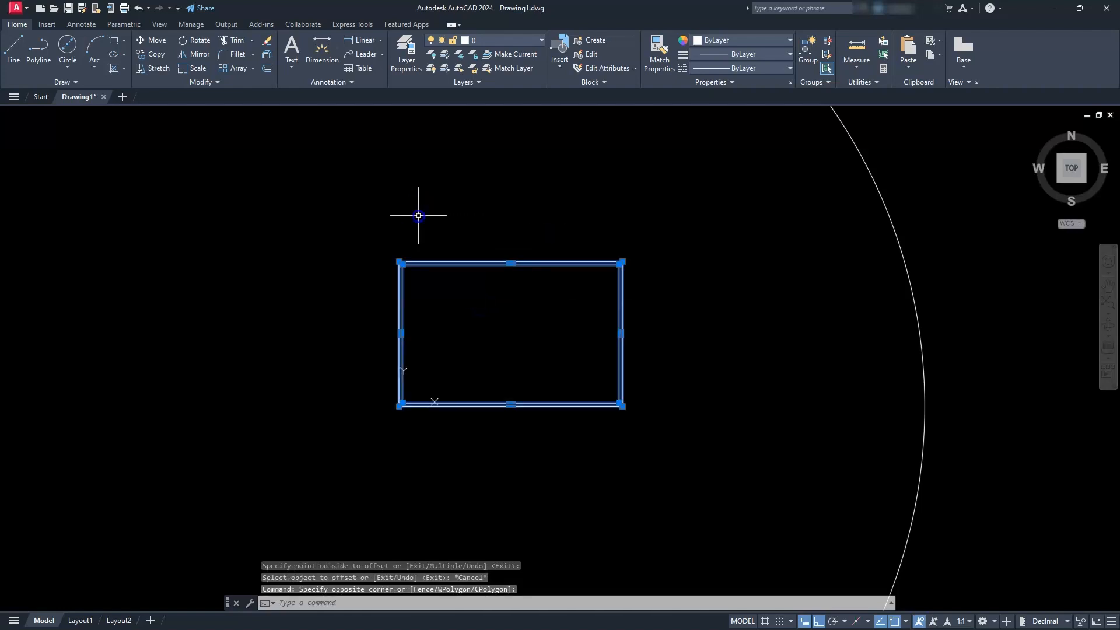
left_click(594, 41)
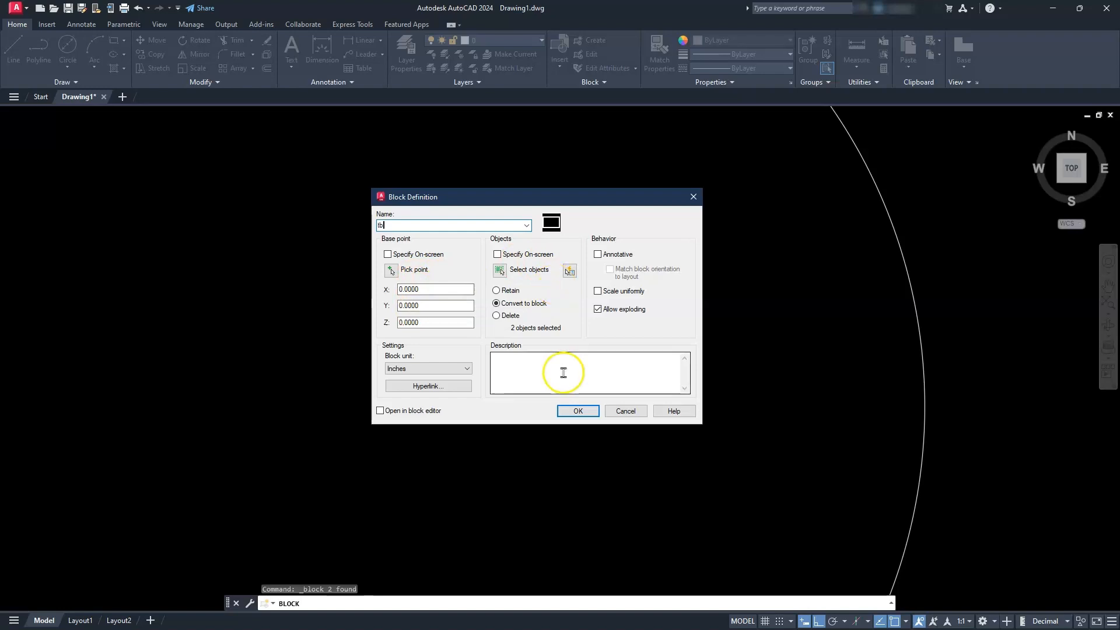
left_click(582, 411)
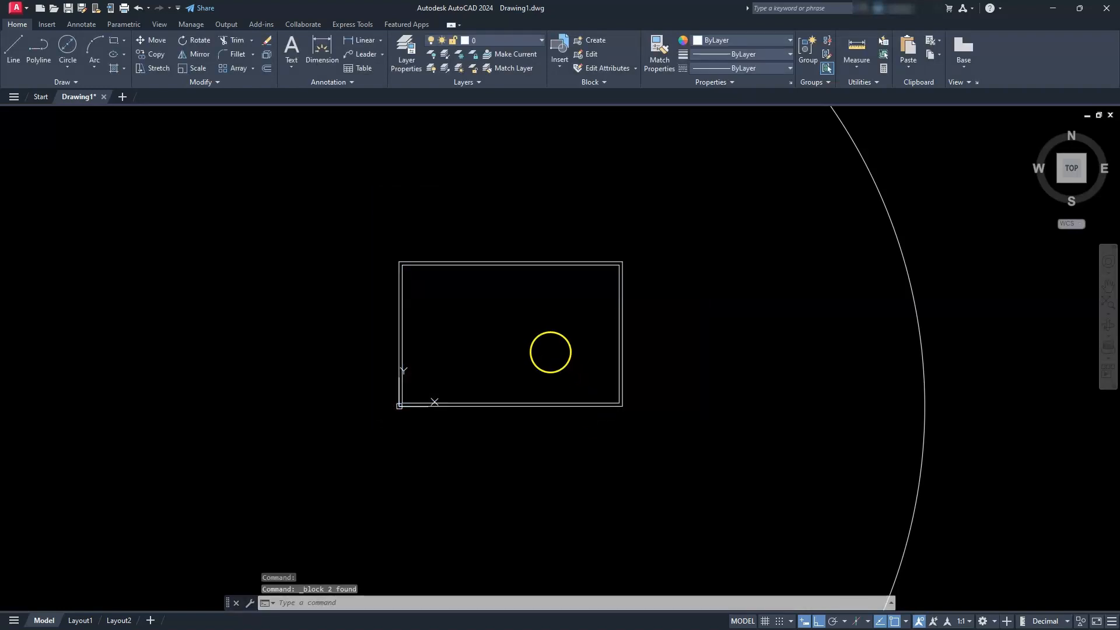
Step: Set the sheet border block's X and Y scale to 20 in its properties
scroll(550, 353, "down", 5)
scroll(548, 360, "down", 3)
scroll(540, 347, "up", 3)
left_click(550, 353)
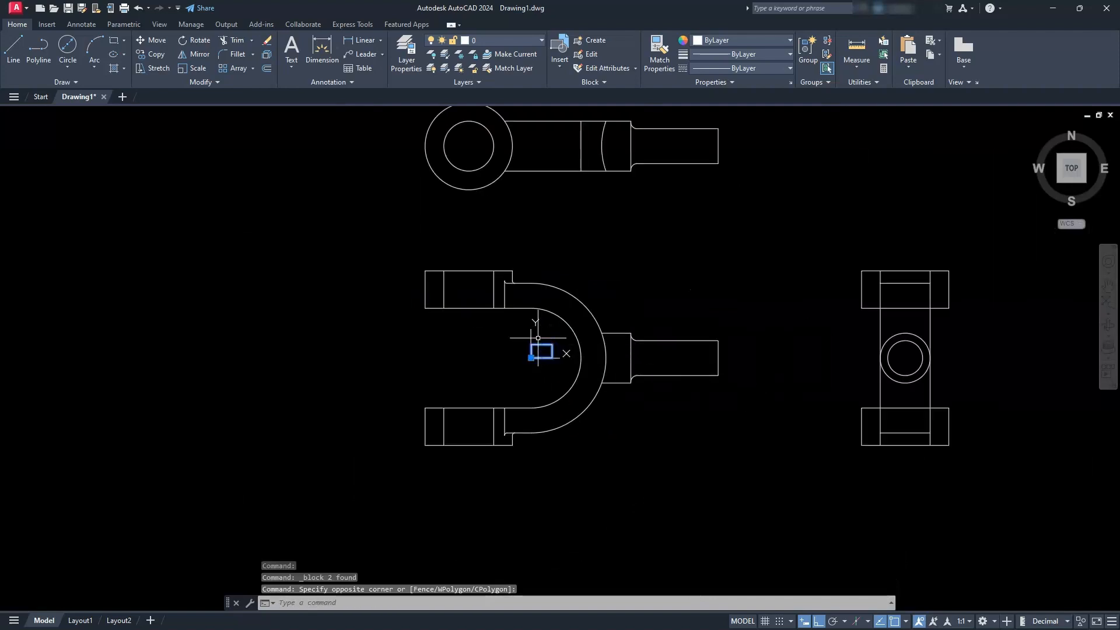
right_click(540, 345)
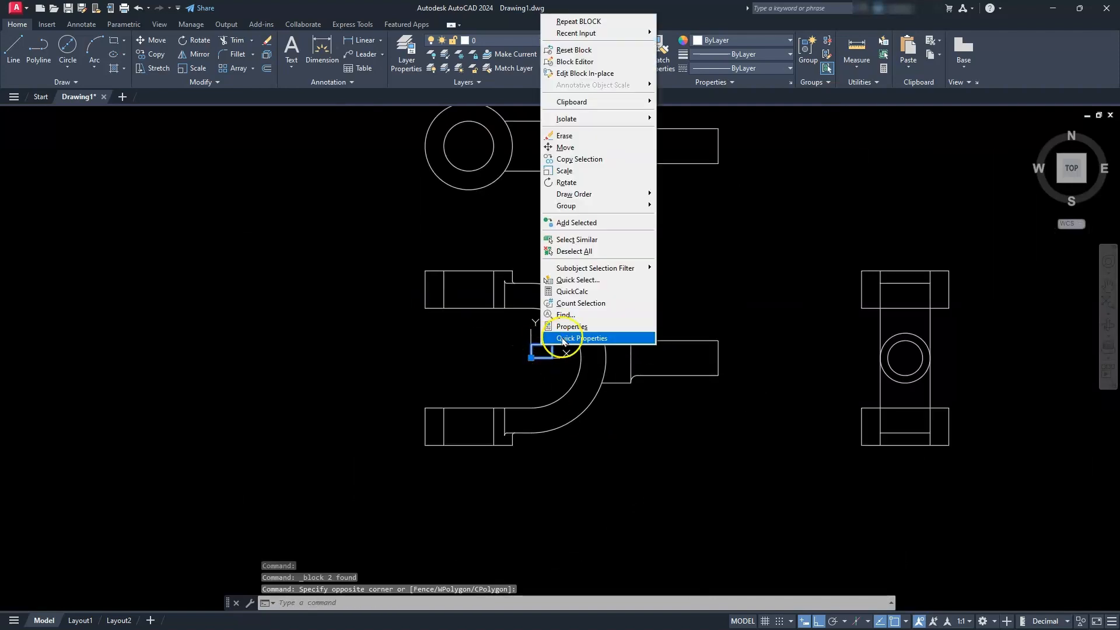
left_click(580, 328)
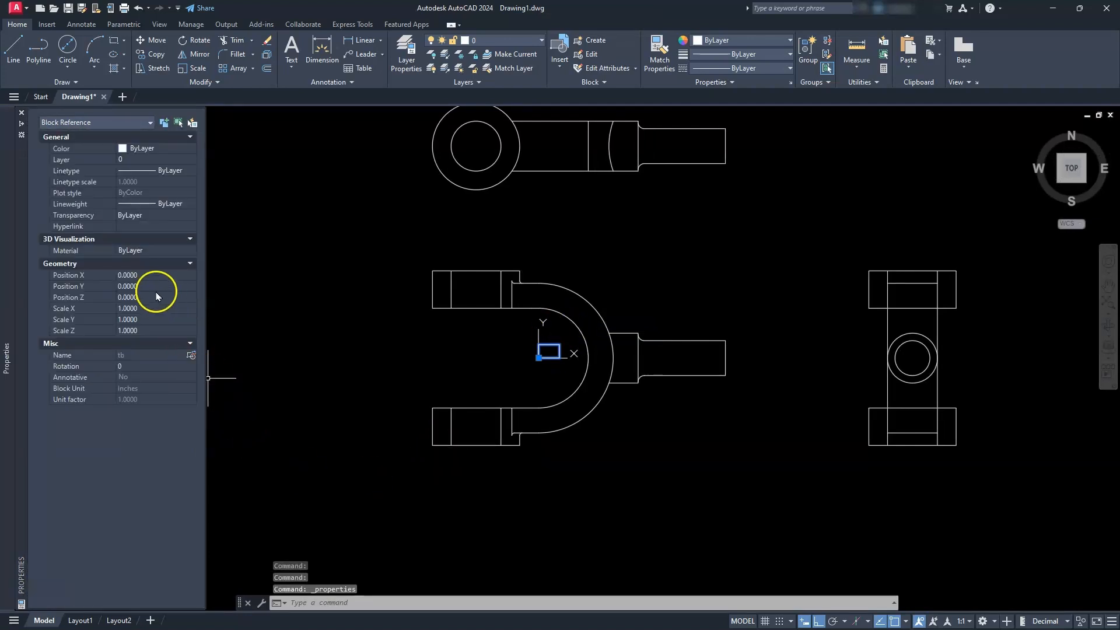
left_click(147, 308)
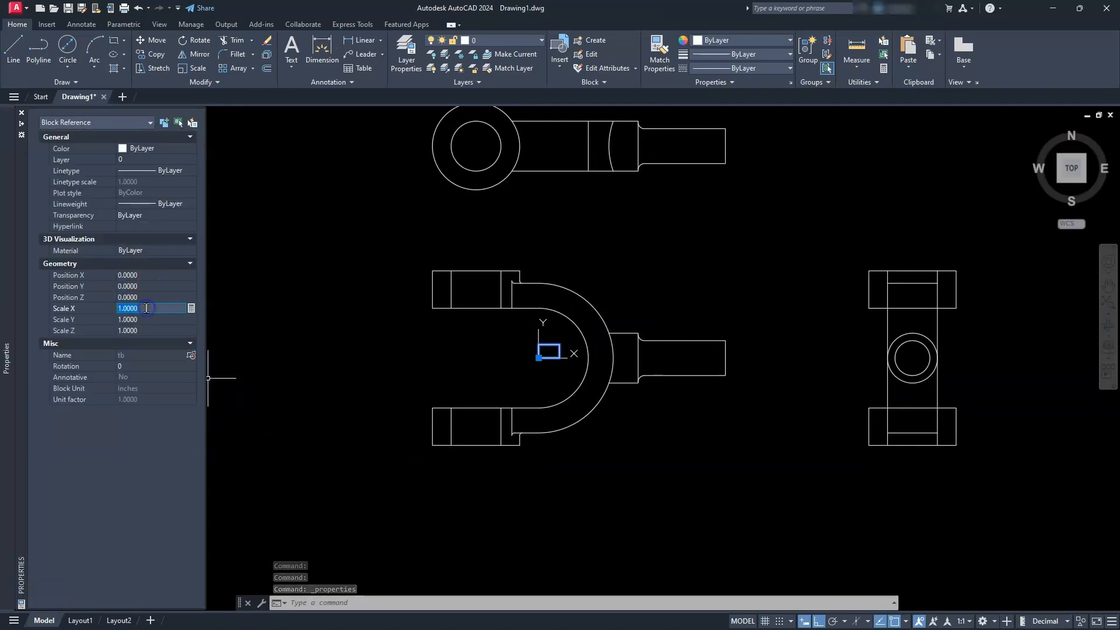
type("20")
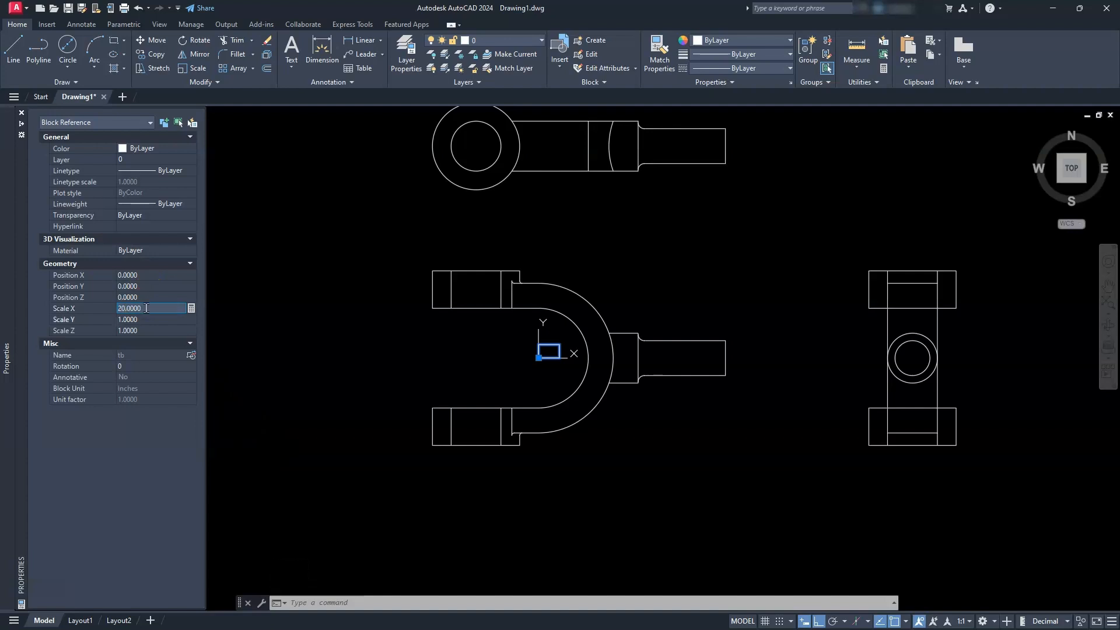
key("Tab")
type("20")
key("Return")
scroll(655, 318, "down", 3)
middle_click_drag(662, 318, 636, 378)
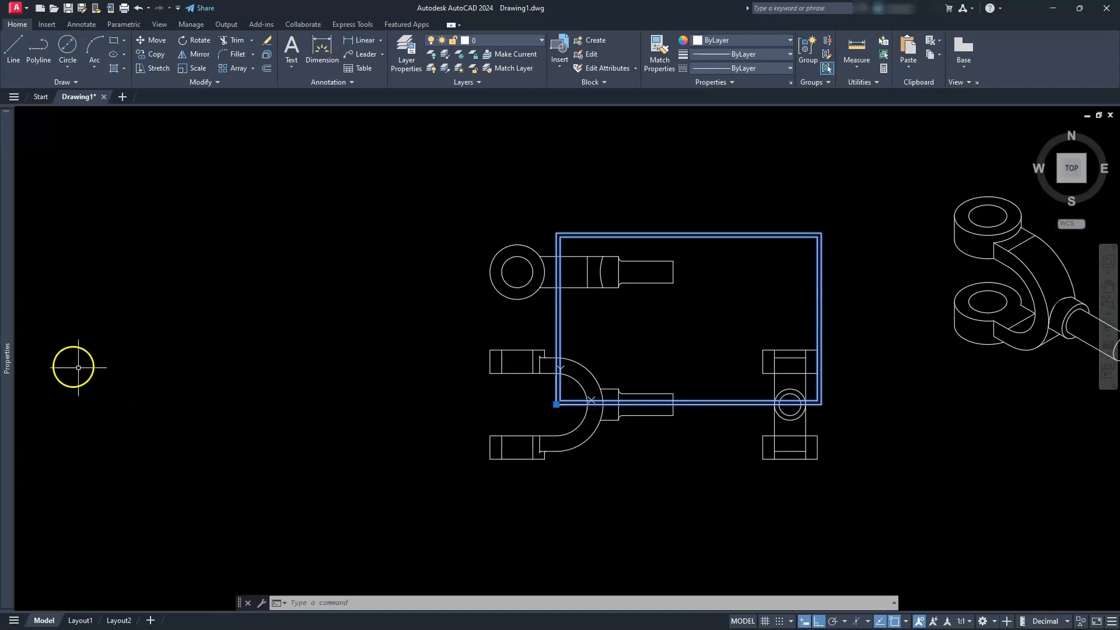
Step: Set the sheet border block's X and Y scale to 30 and deselect it
mouse_move(7, 357)
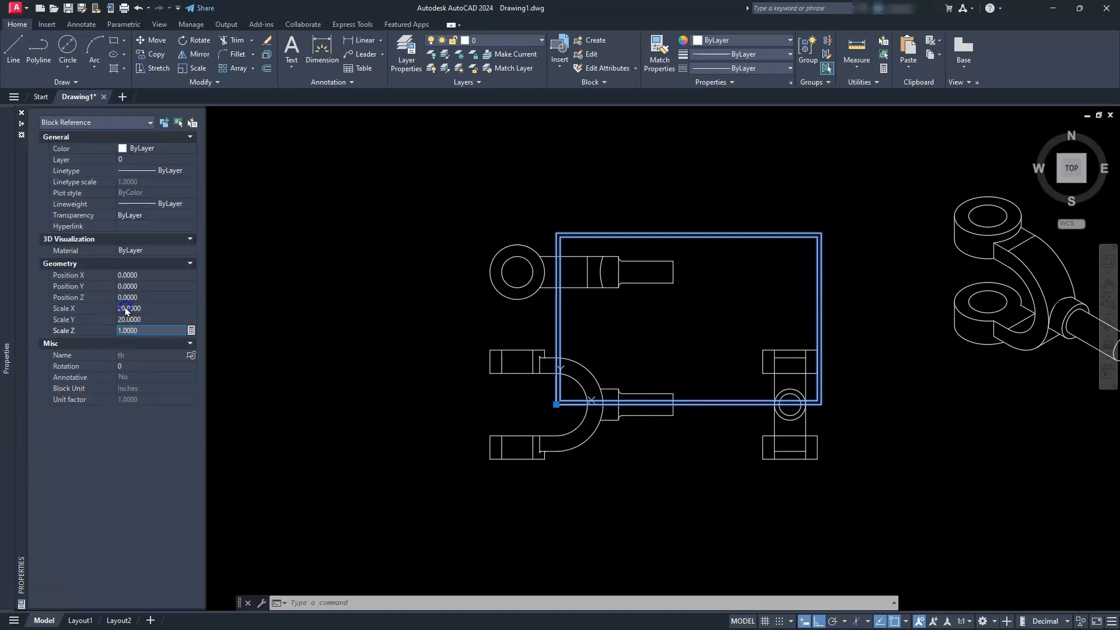
left_click(126, 310)
key("Tab")
type("30")
key("Tab")
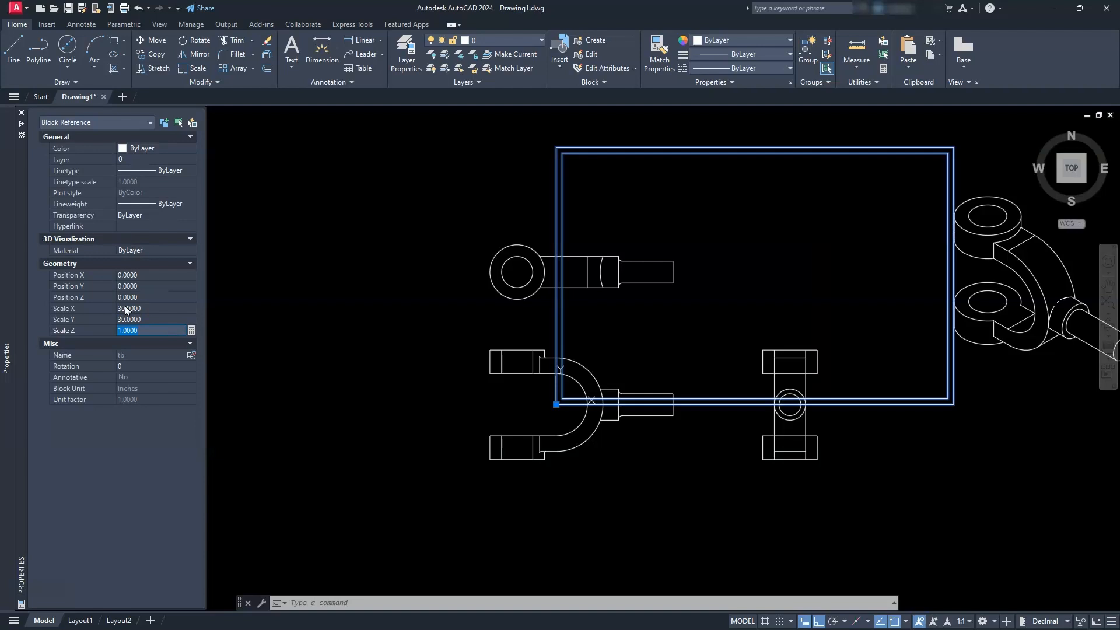
left_click(302, 345)
key("Escape")
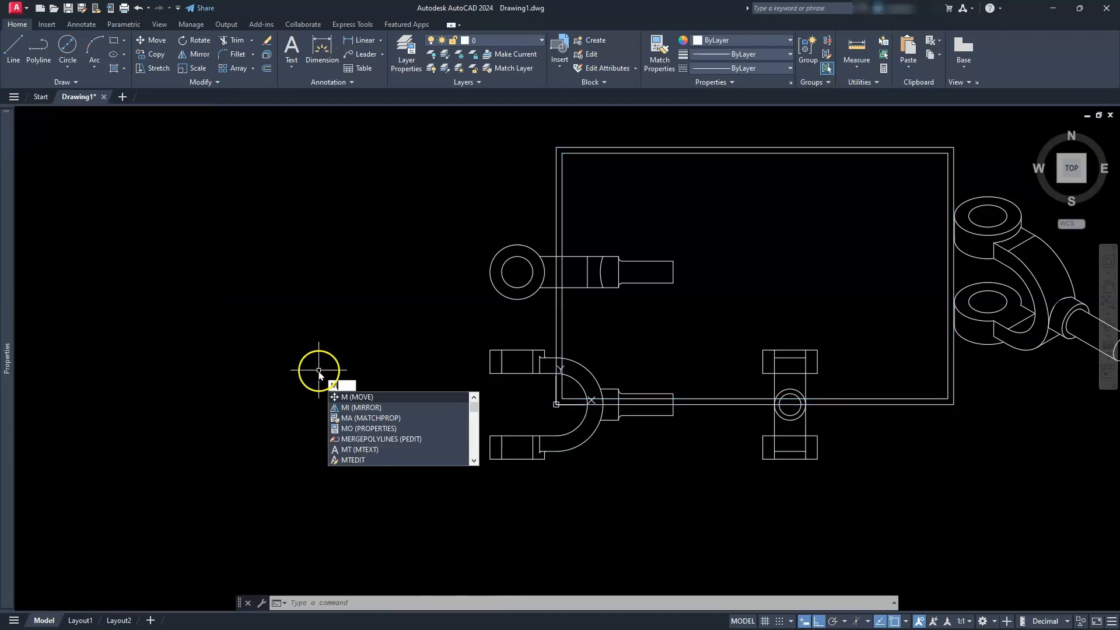
Step: Move the top, front and side views together inside the sheet border, with Ortho turned off
key("Return")
left_click(392, 179)
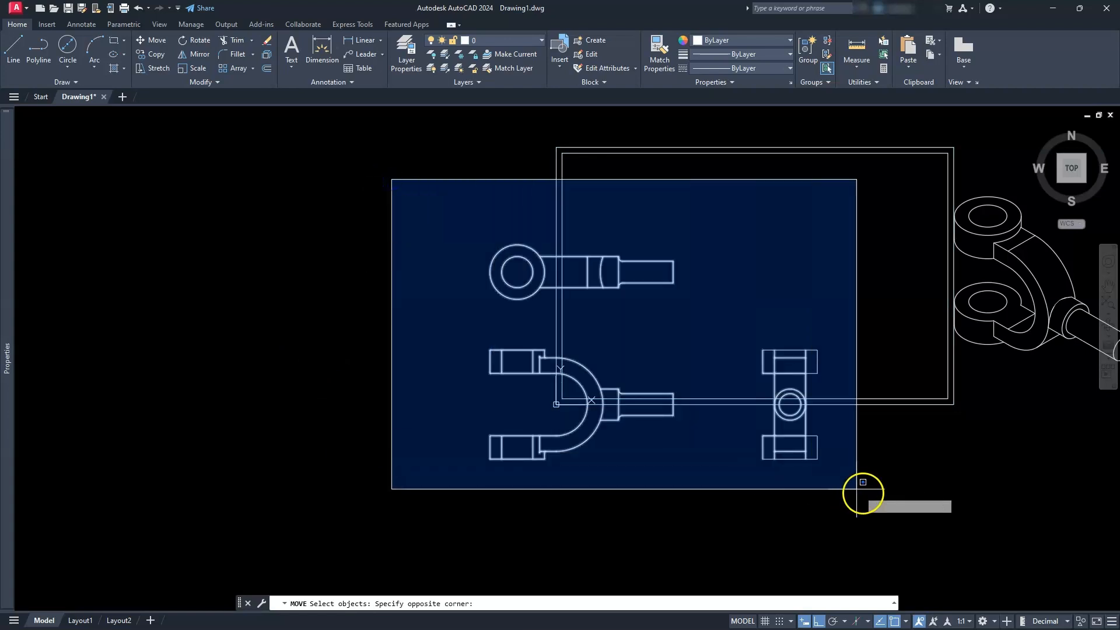
left_click(857, 488)
key("Return")
left_click(531, 527)
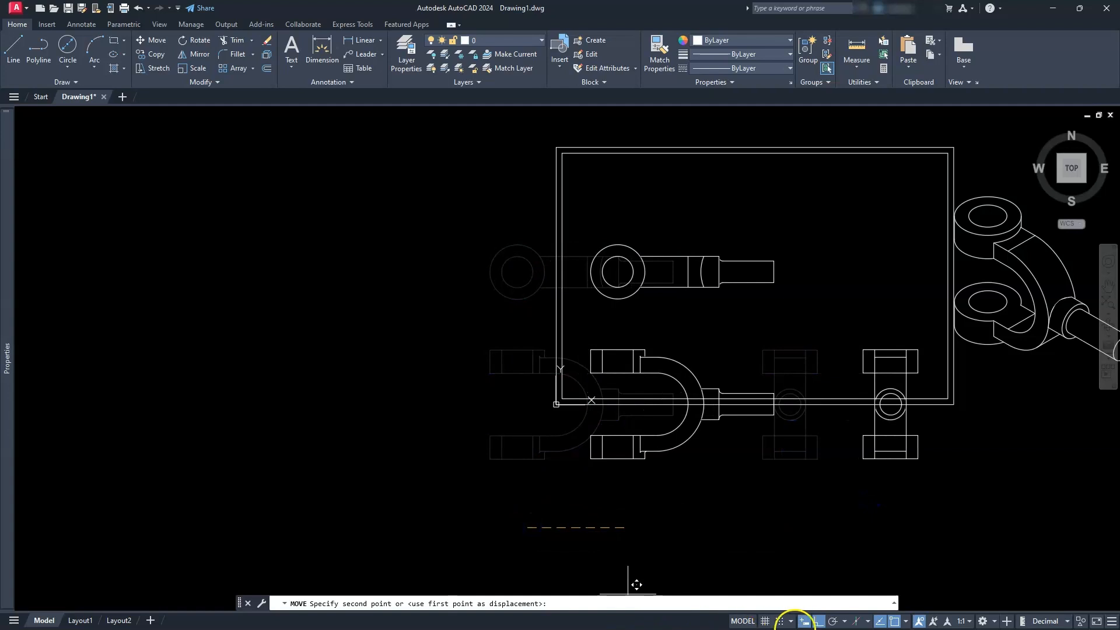
left_click(815, 620)
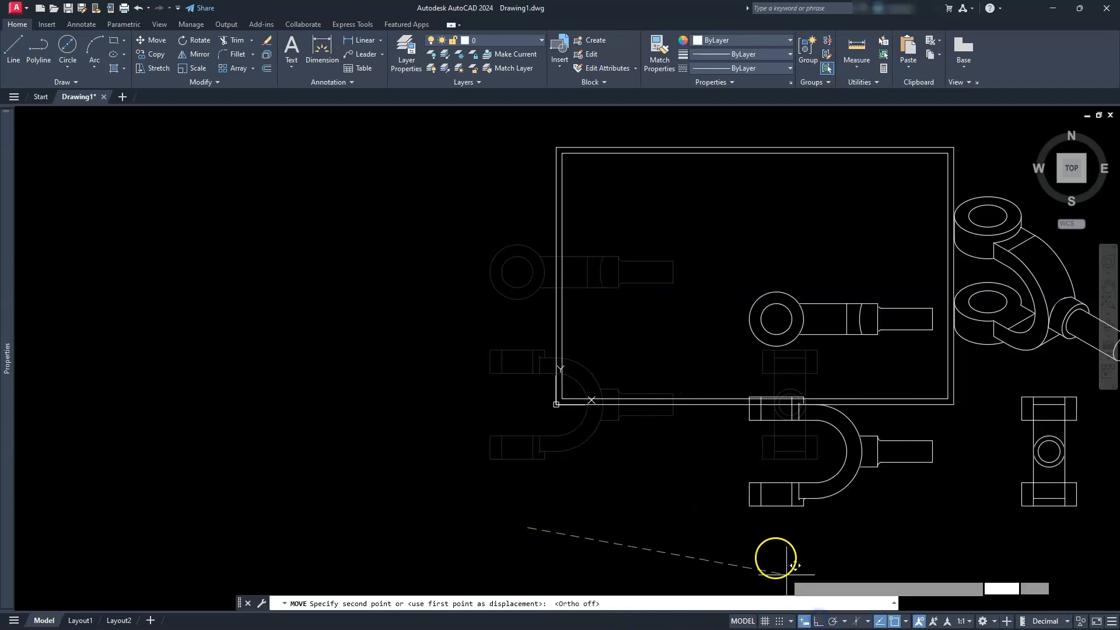
left_click(631, 449)
mouse_move(733, 370)
middle_mouse_down()
mouse_move(530, 450)
mouse_move(427, 452)
middle_mouse_up()
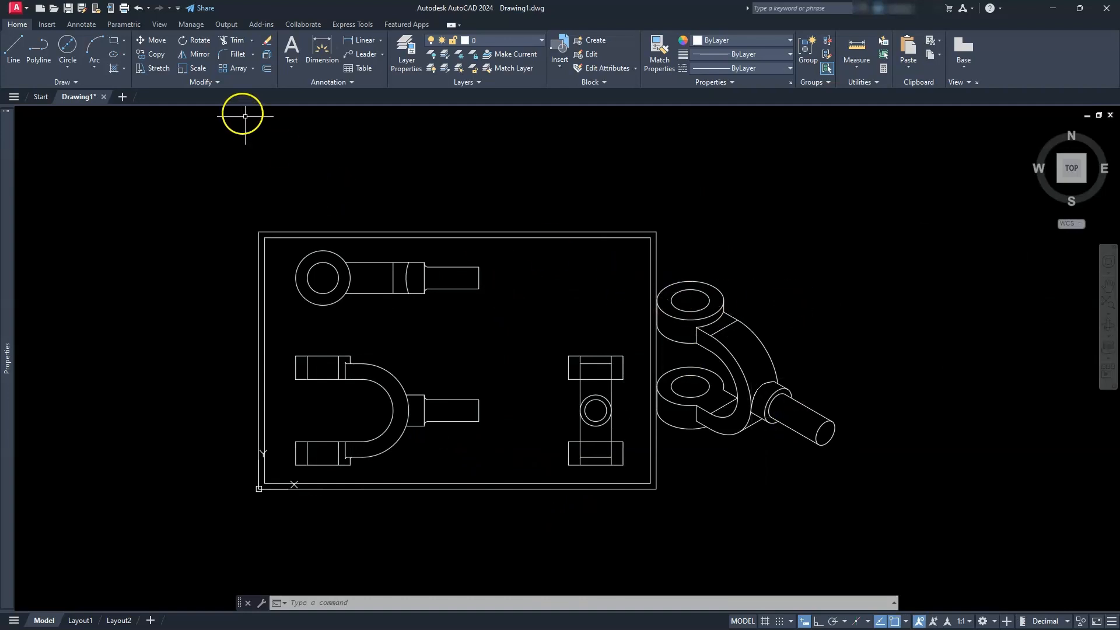
Step: Scale the whole isometric view by a factor of .5 about a point near the fork's center
left_click(183, 69)
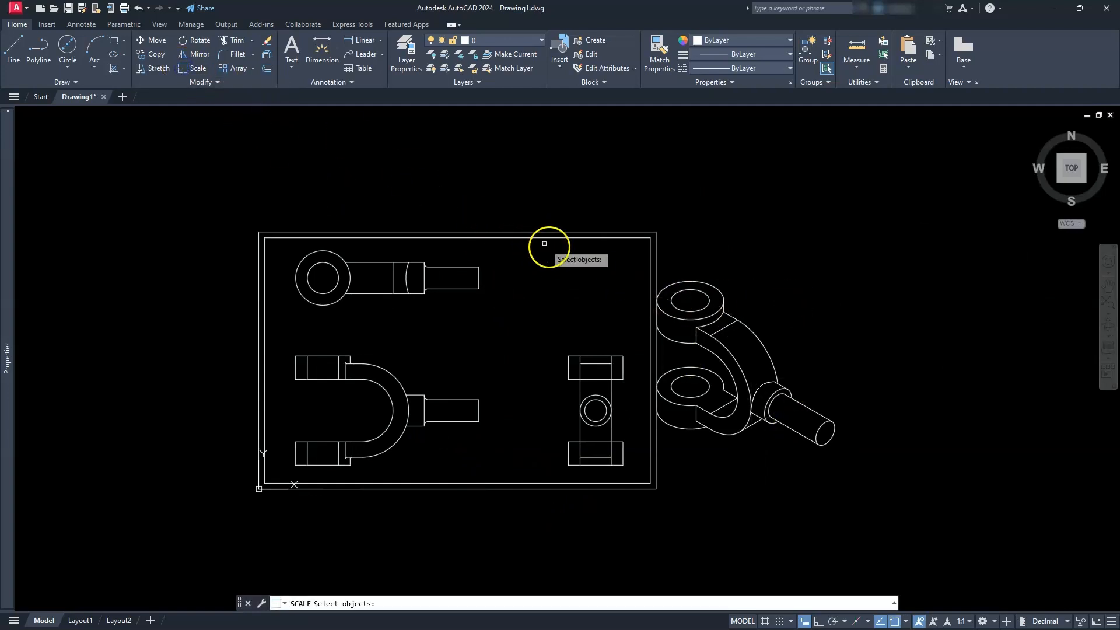
left_click(641, 260)
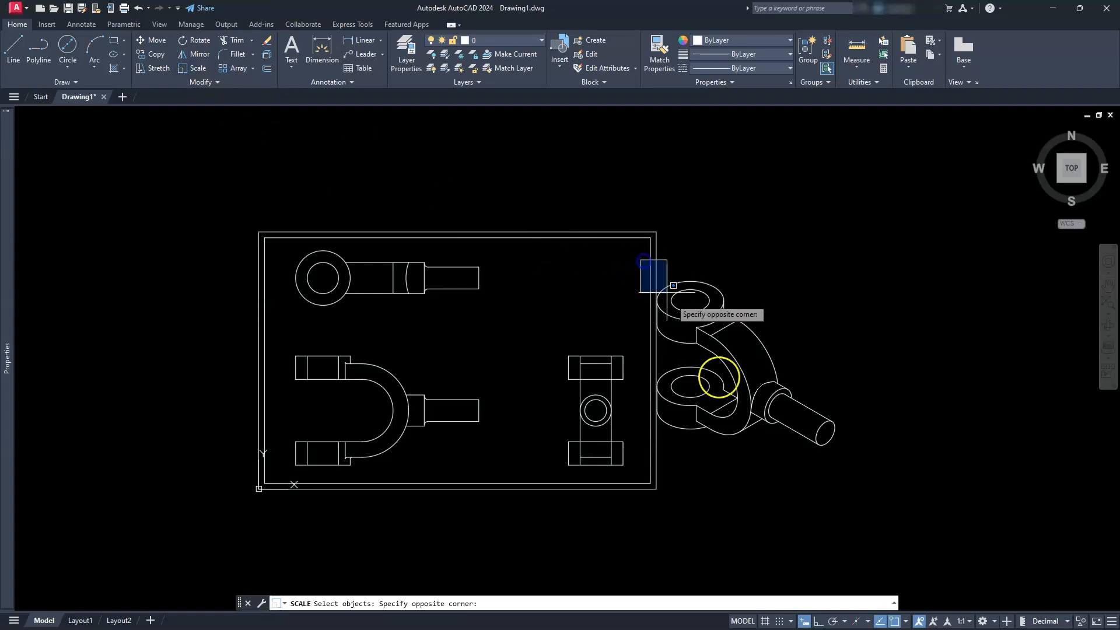
left_click(898, 472)
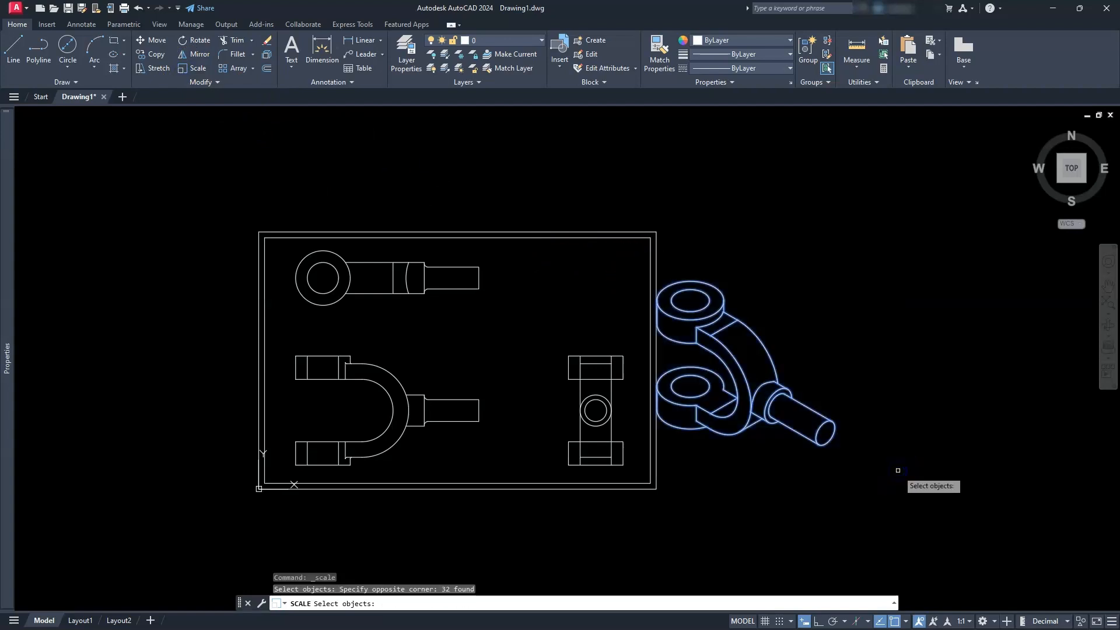
key("Return")
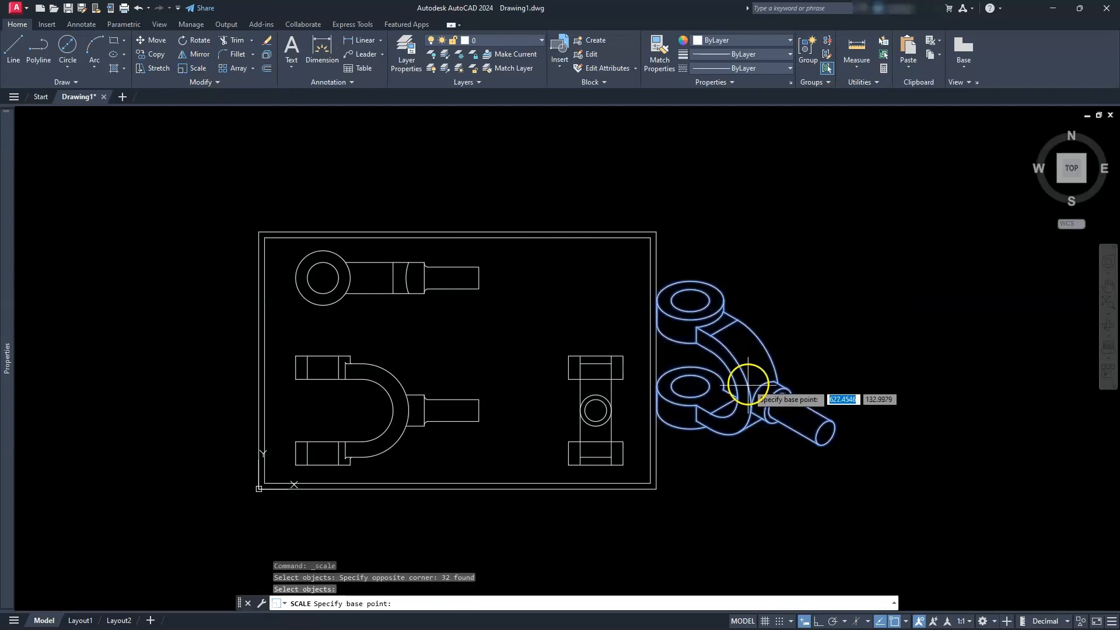
left_click(719, 376)
type(".")
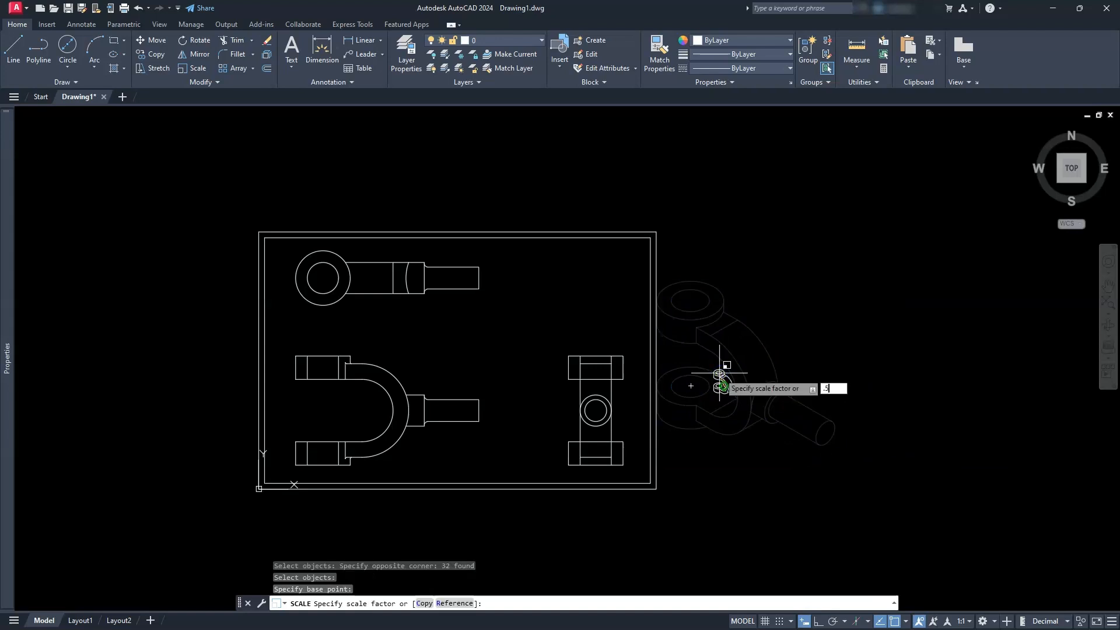
type("5")
key("Return")
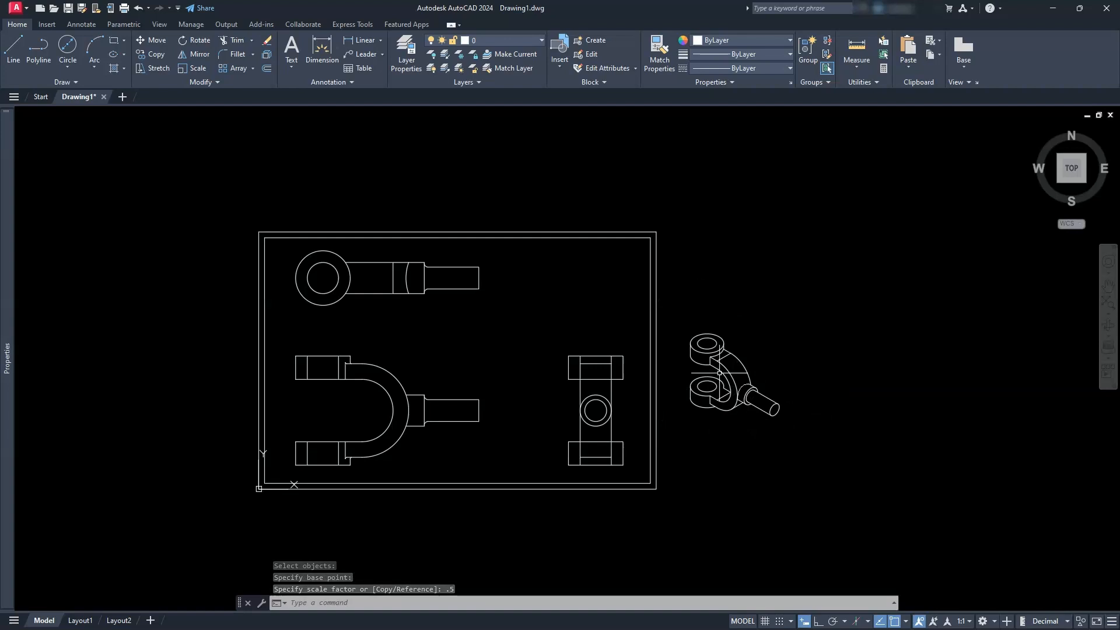
key("Escape")
key("Escape")
key("Escape")
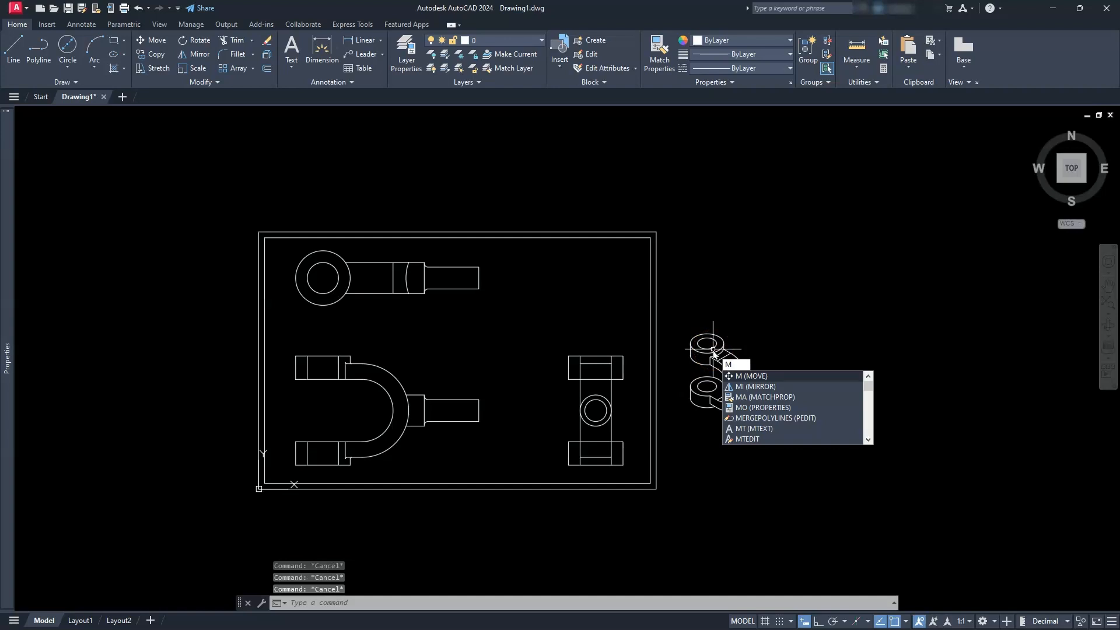
Step: Move the reduced isometric view into the sheet border's upper-right area, above the side view
key("Return")
left_click(685, 328)
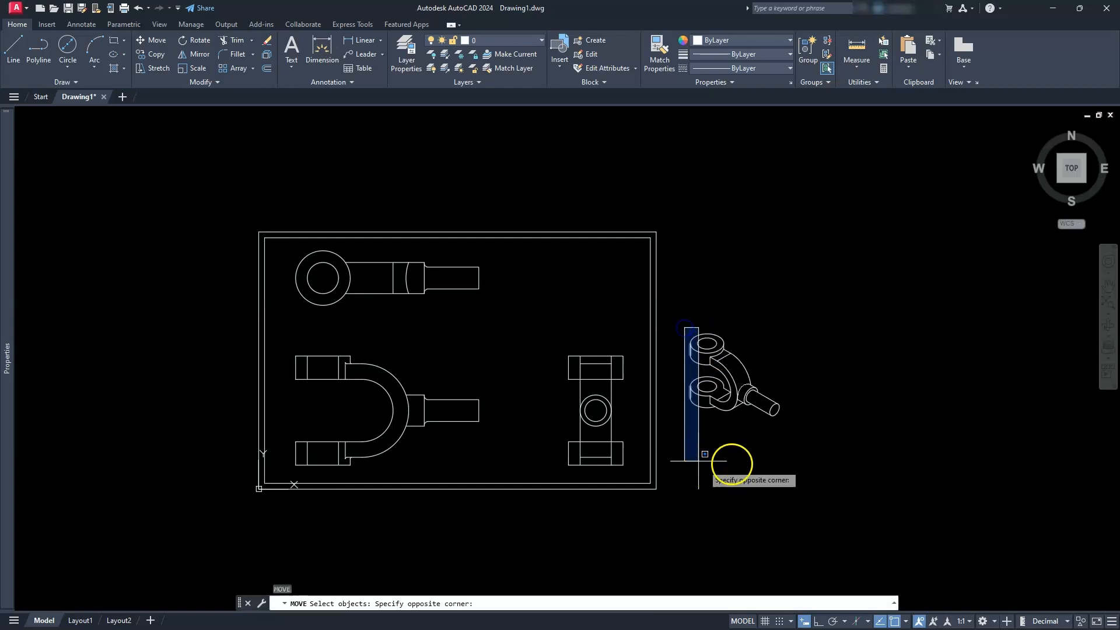
left_click(815, 450)
key("Return")
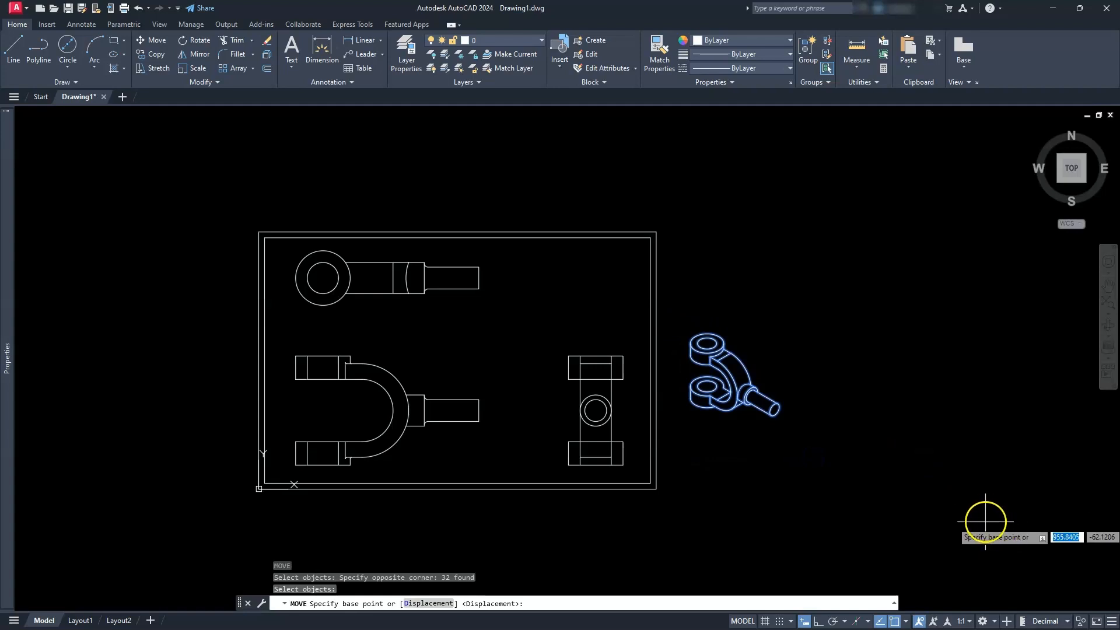
left_click(986, 519)
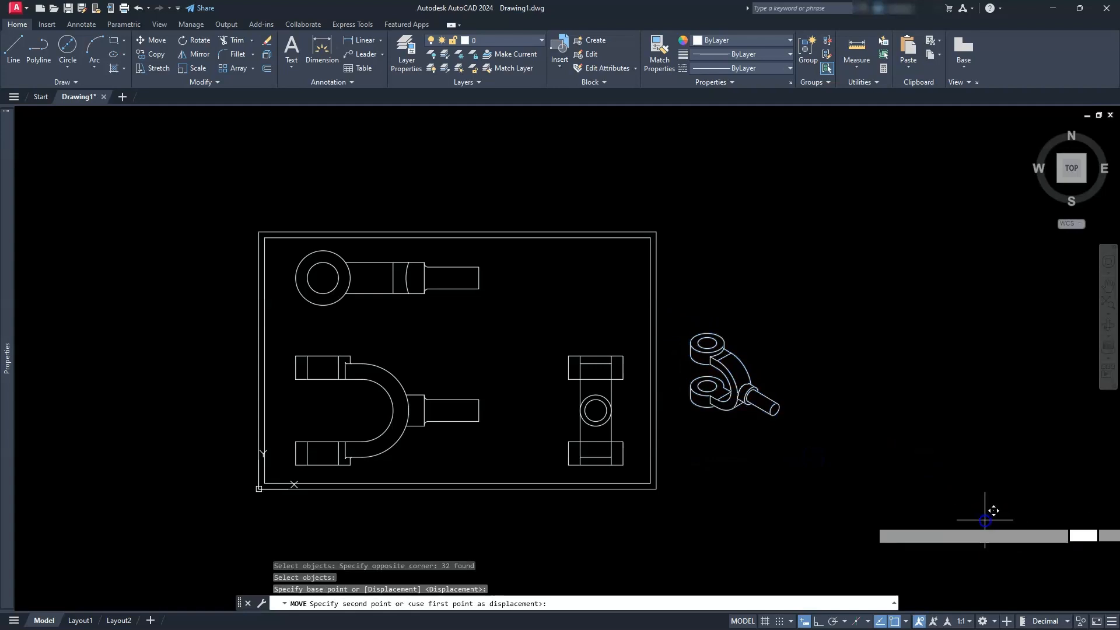
left_click(834, 425)
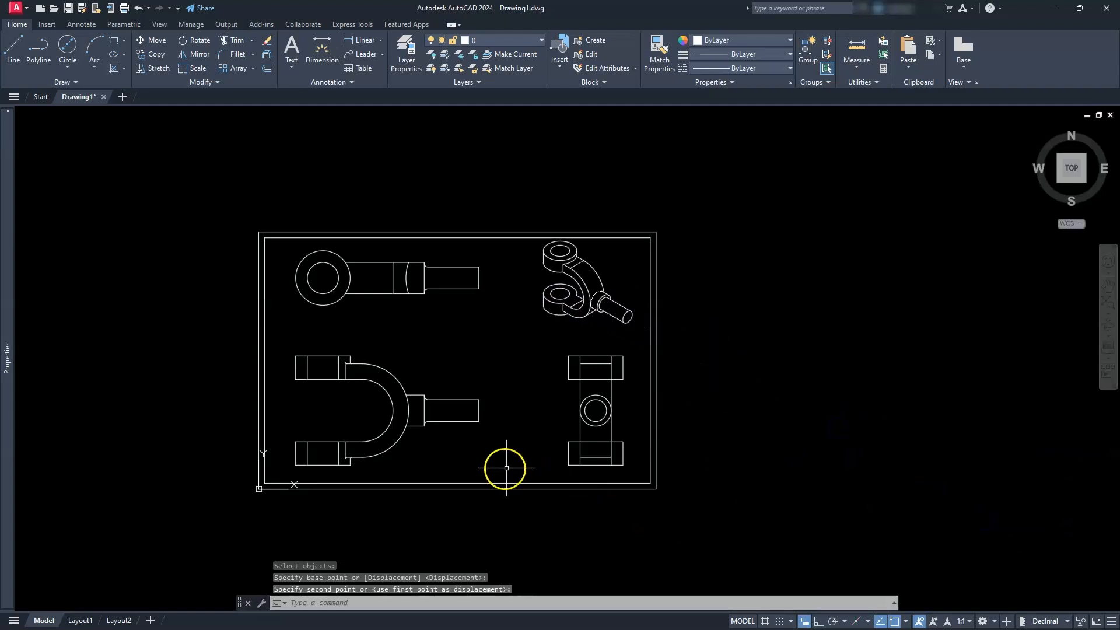
key("Escape")
key("Escape")
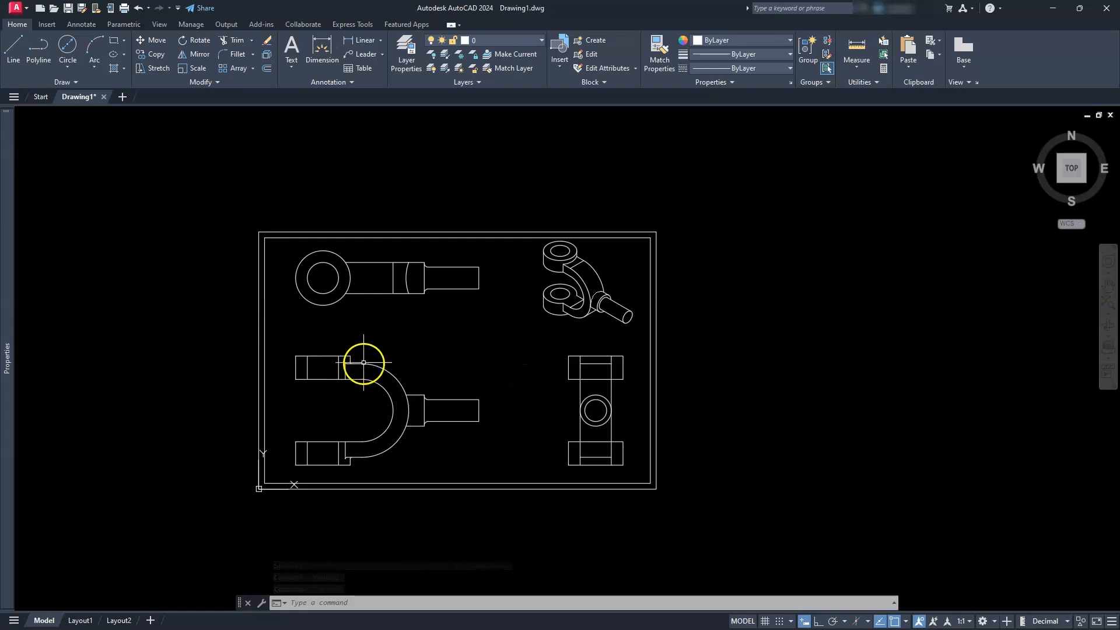
Step: Set the sheet border block's X and Y scale to 35 and deselect it
left_click(457, 457)
left_click(437, 492)
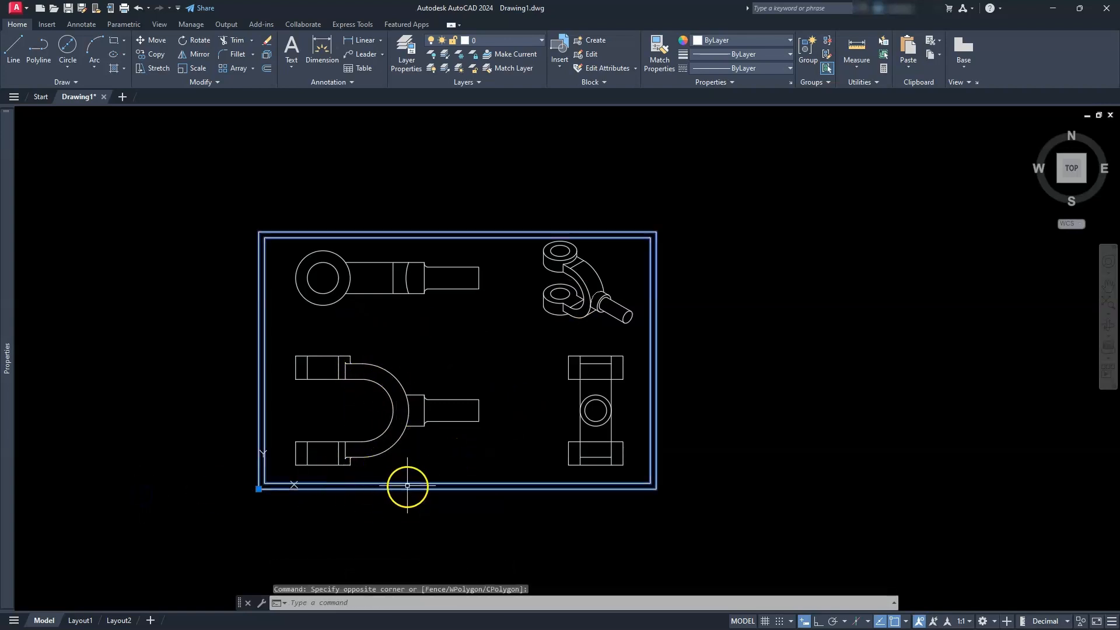
mouse_move(8, 455)
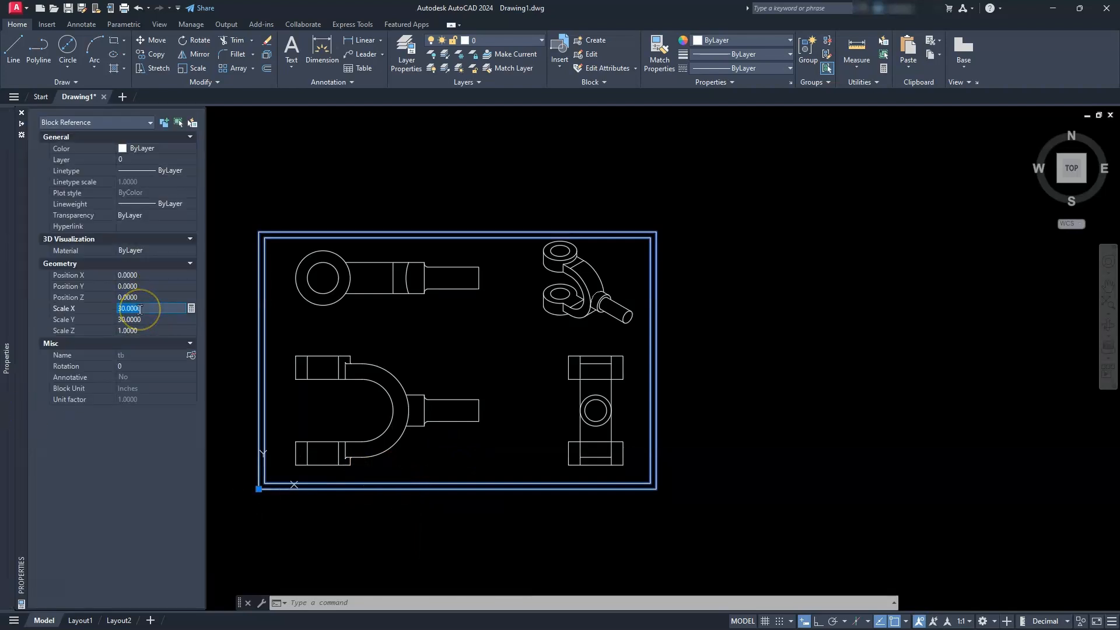
left_click(140, 318)
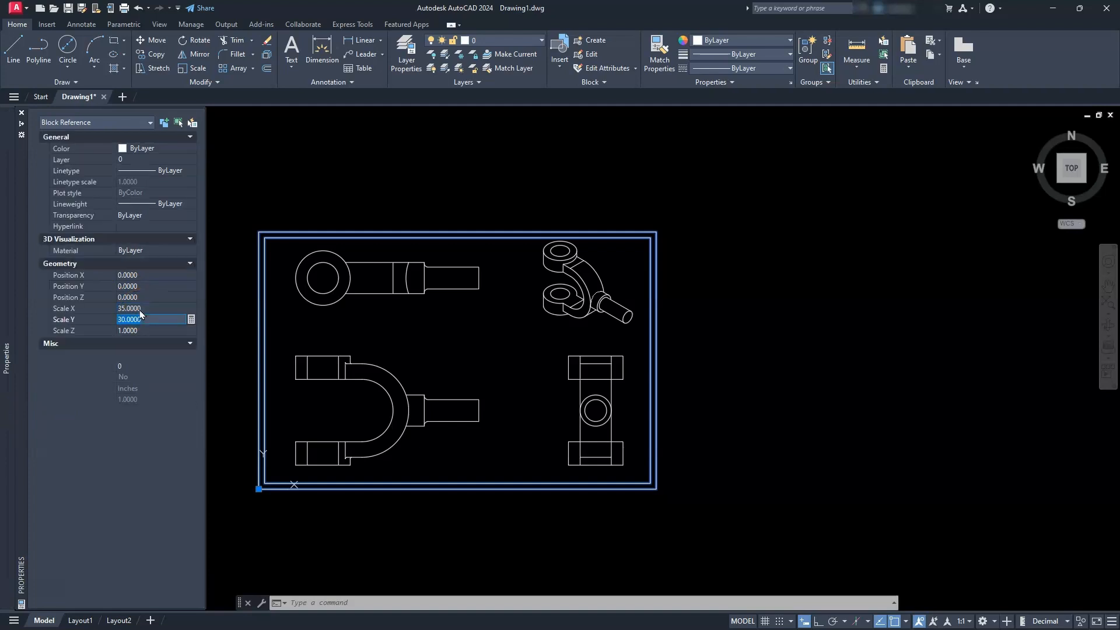
key("Return")
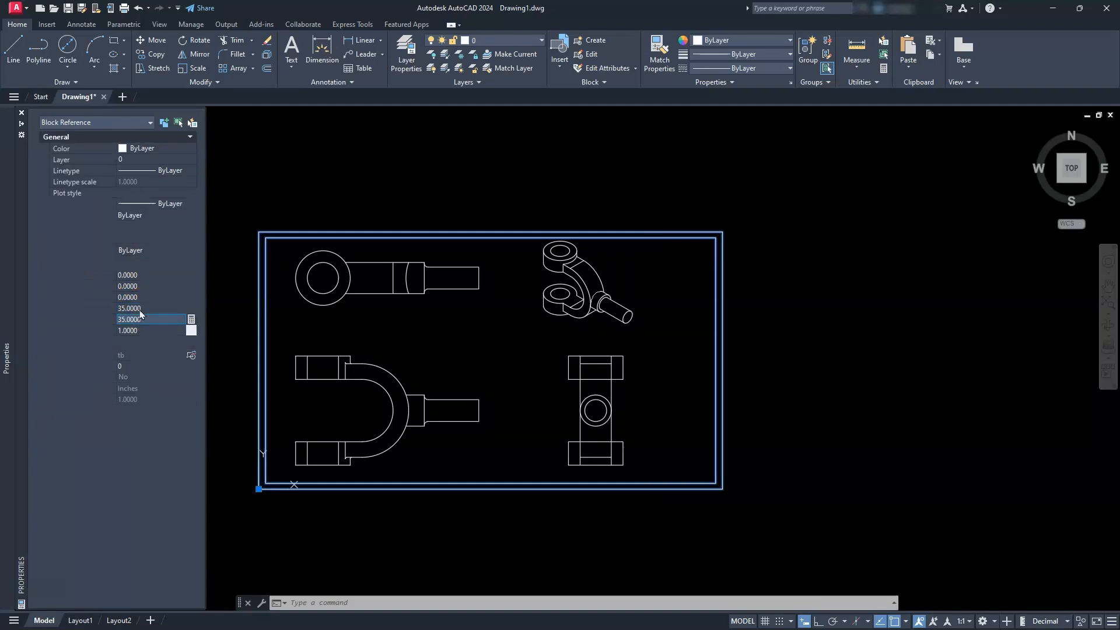
key("Escape")
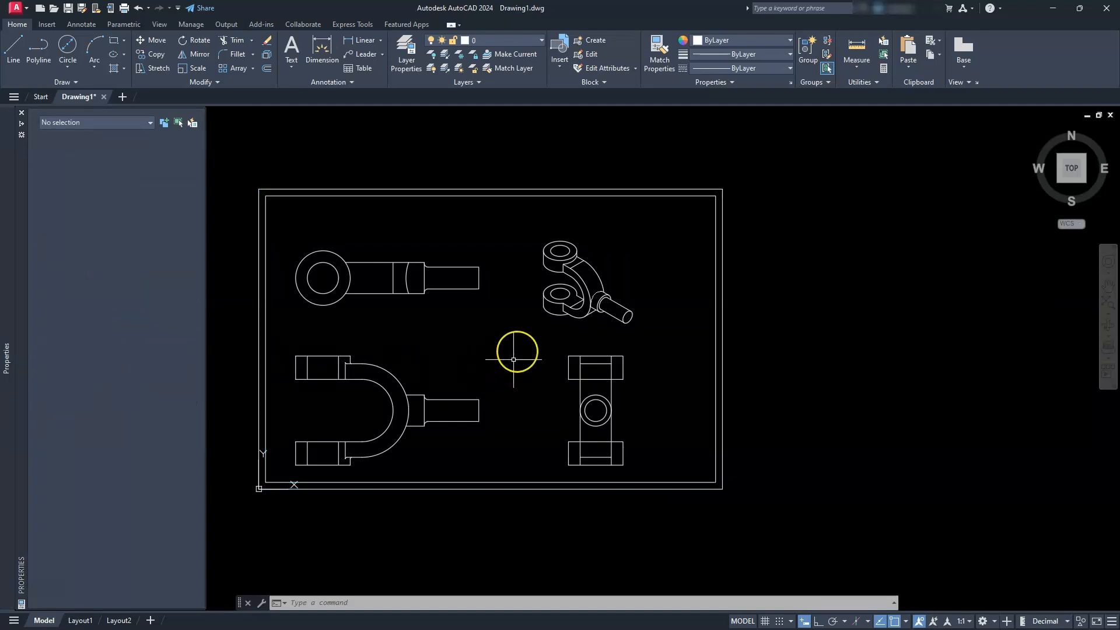
Step: Move the isometric view diagonally up and right toward the enlarged sheet border's upper-right corner
type("m")
key("Return")
left_click_drag(525, 328, 645, 232)
right_click(817, 310)
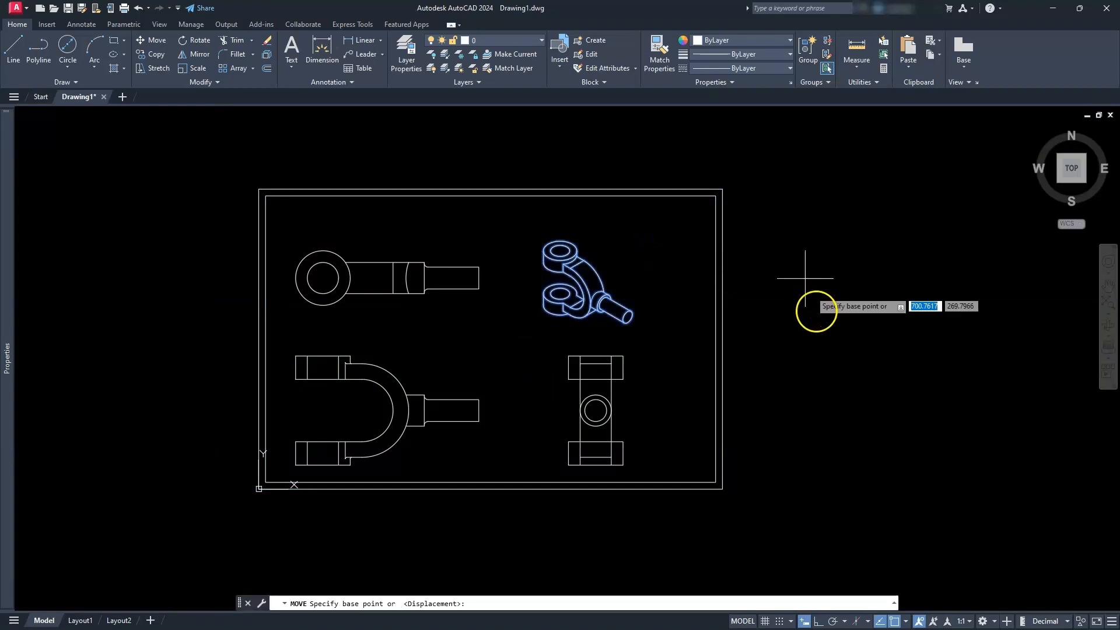
left_click(780, 353)
left_click(840, 321)
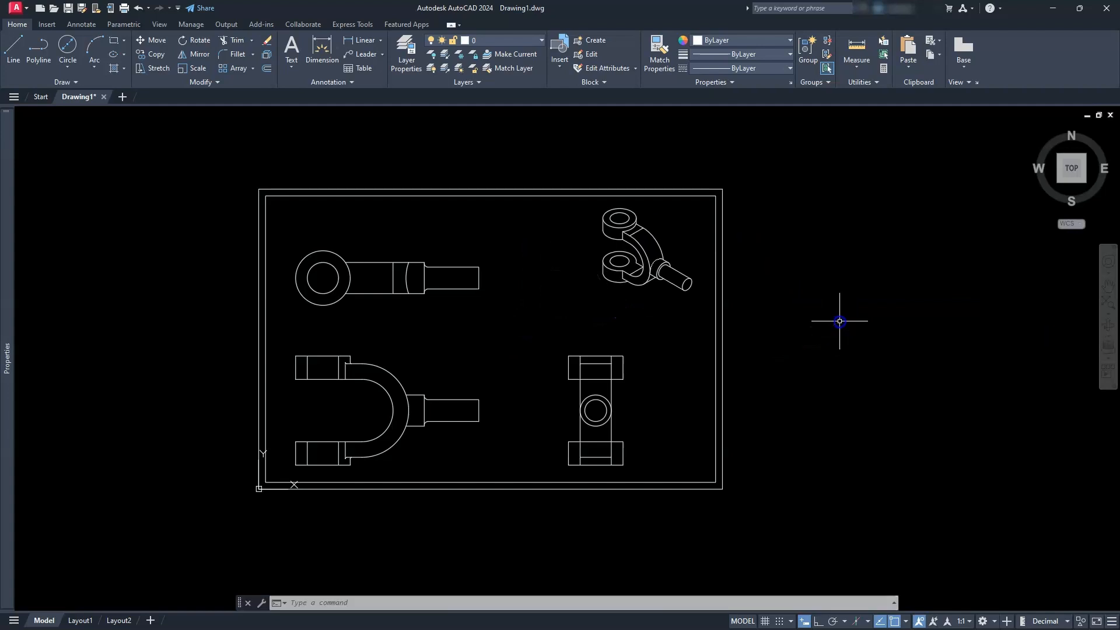
Step: Turn Ortho on and move the top view straight up toward the sheet border's upper edge
type("m")
key("Return")
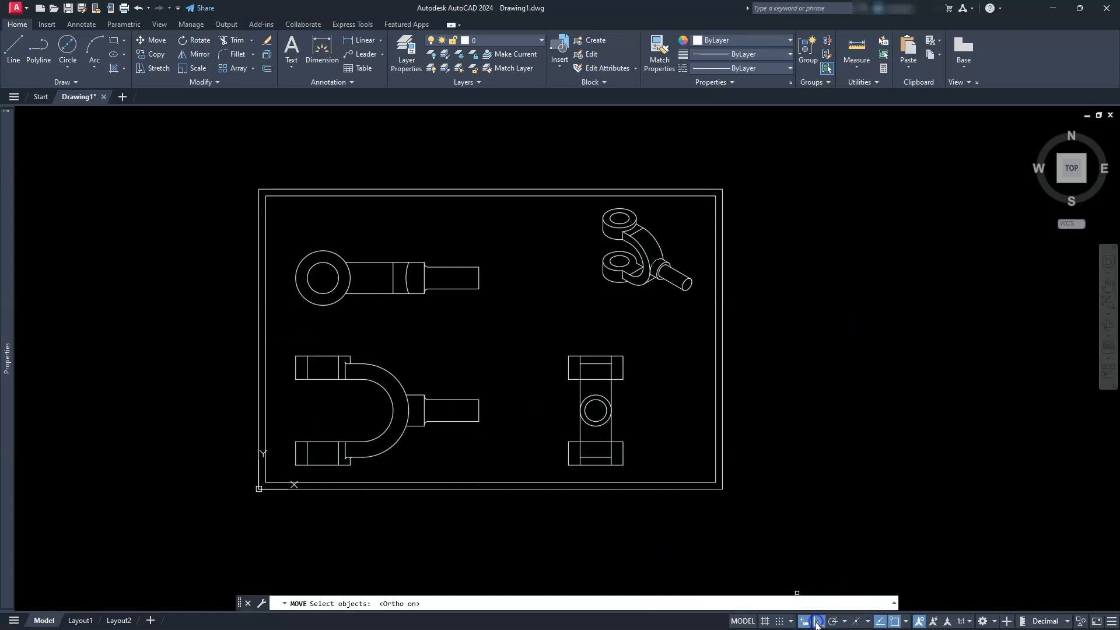
left_click(277, 326)
left_click(437, 248)
right_click(493, 342)
left_click(493, 336)
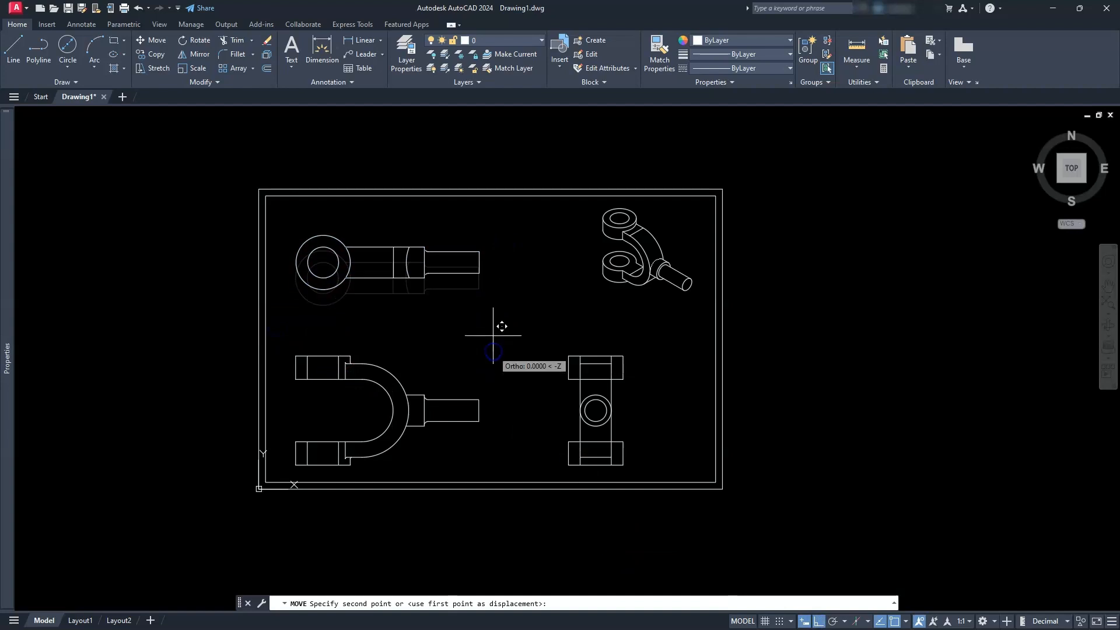
left_click(493, 325)
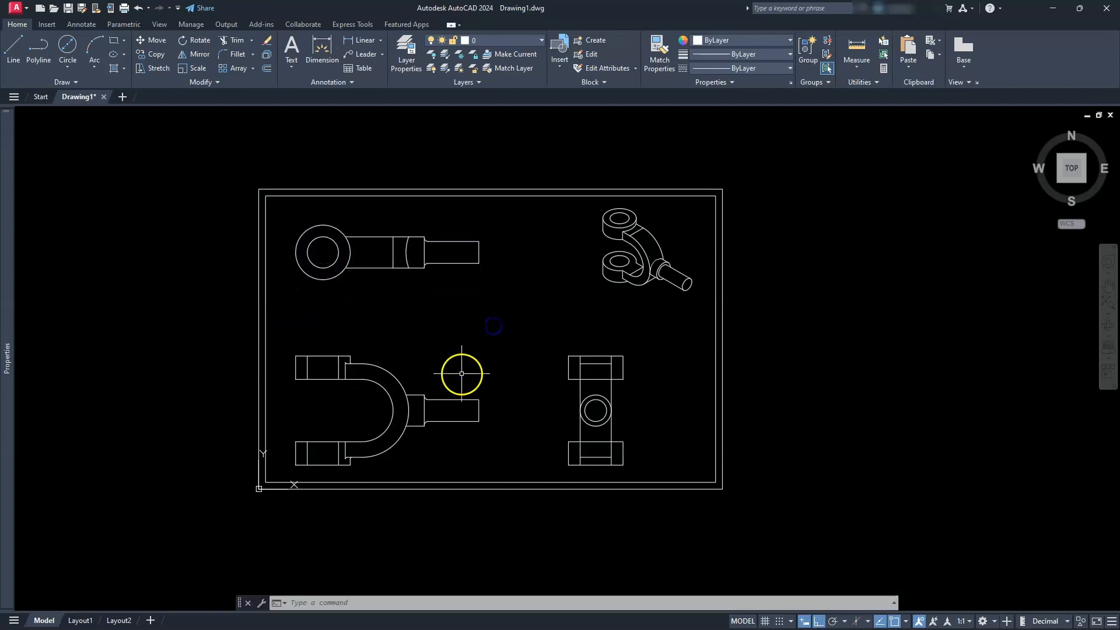
Step: Move the front and side views straight up together, away from the sheet border's lower edge
type("m")
key("Return")
left_click(175, 343)
left_click(754, 488)
right_click(779, 425)
left_click(789, 427)
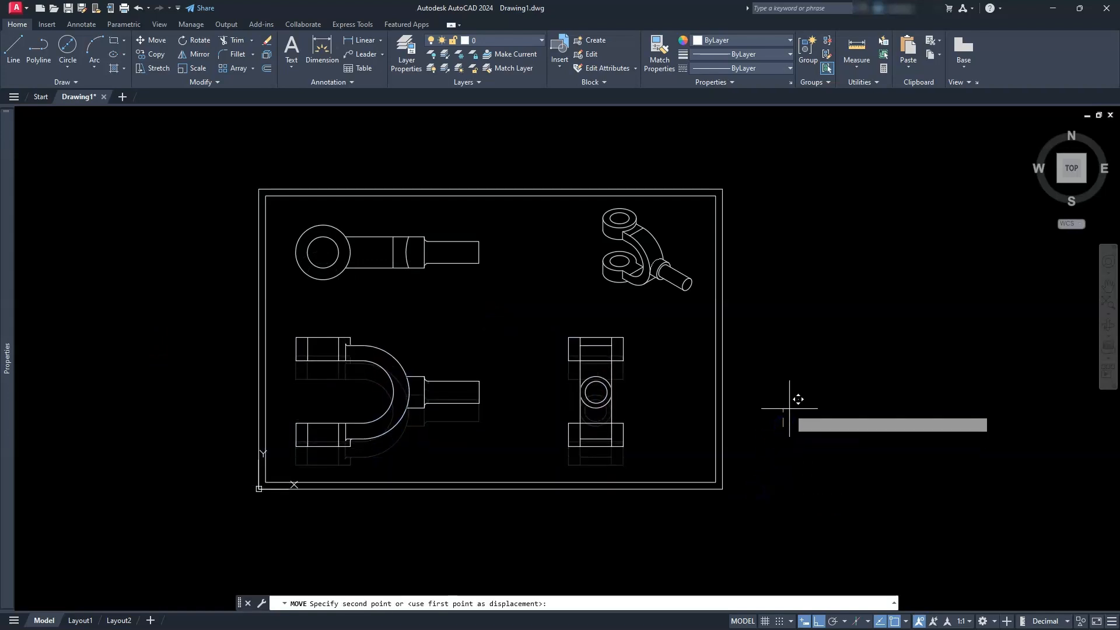
left_click(789, 408)
Step: Move the top and front views together a short distance horizontally to the right within the sheet border
type("m")
key("Return")
left_click(197, 216)
left_click(539, 461)
right_click(500, 437)
left_click(448, 422)
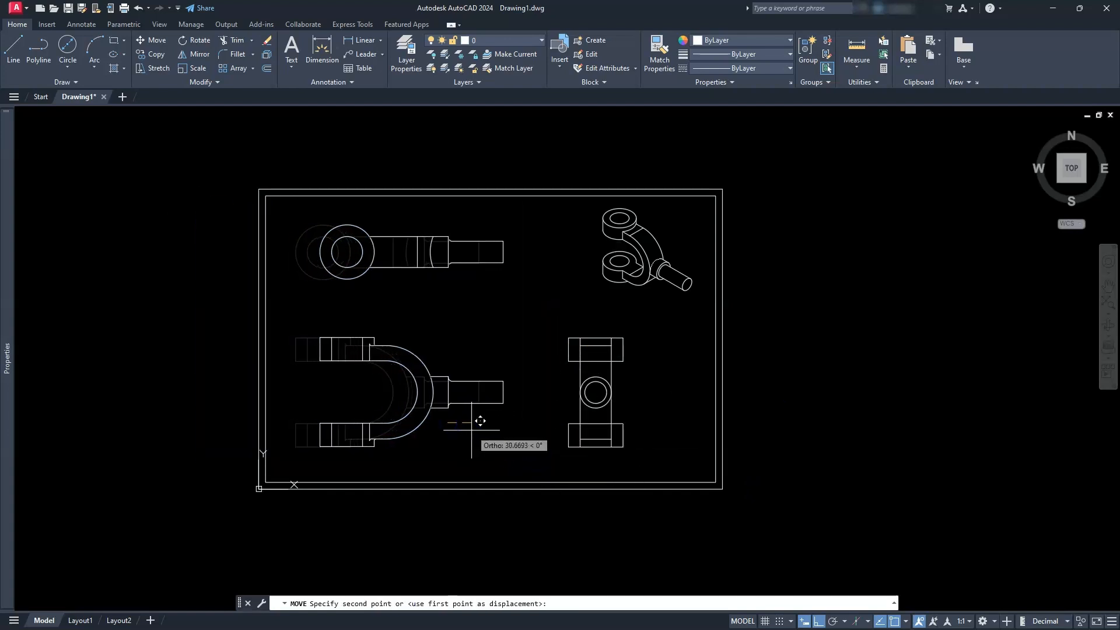
left_click(468, 423)
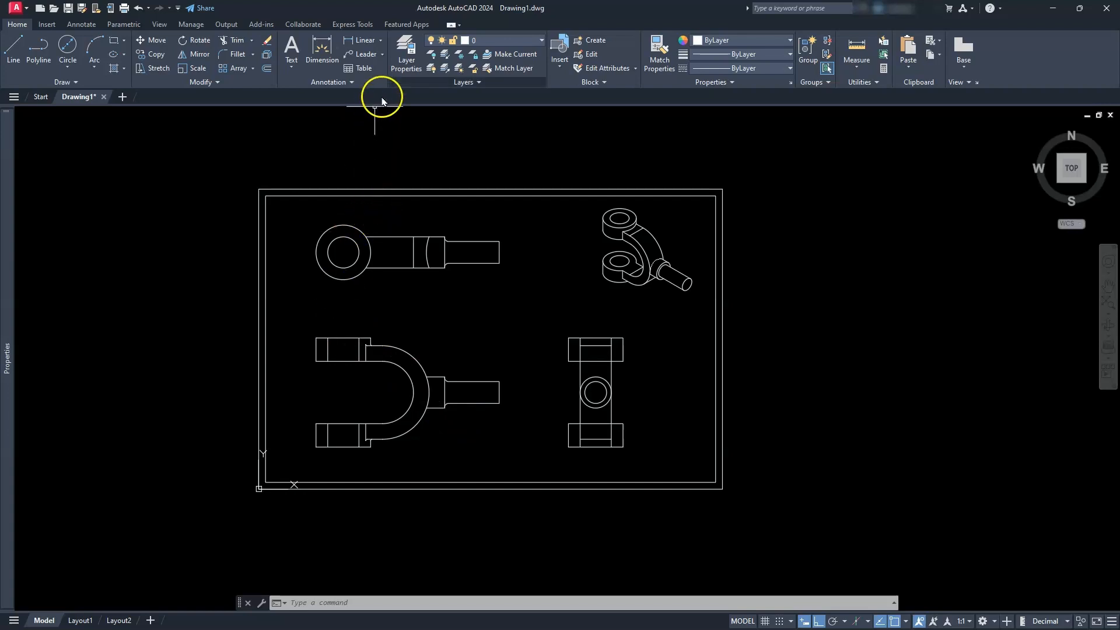
Step: Create new layers in the Layer Properties Manager and name two of them cen and hid
left_click(403, 53)
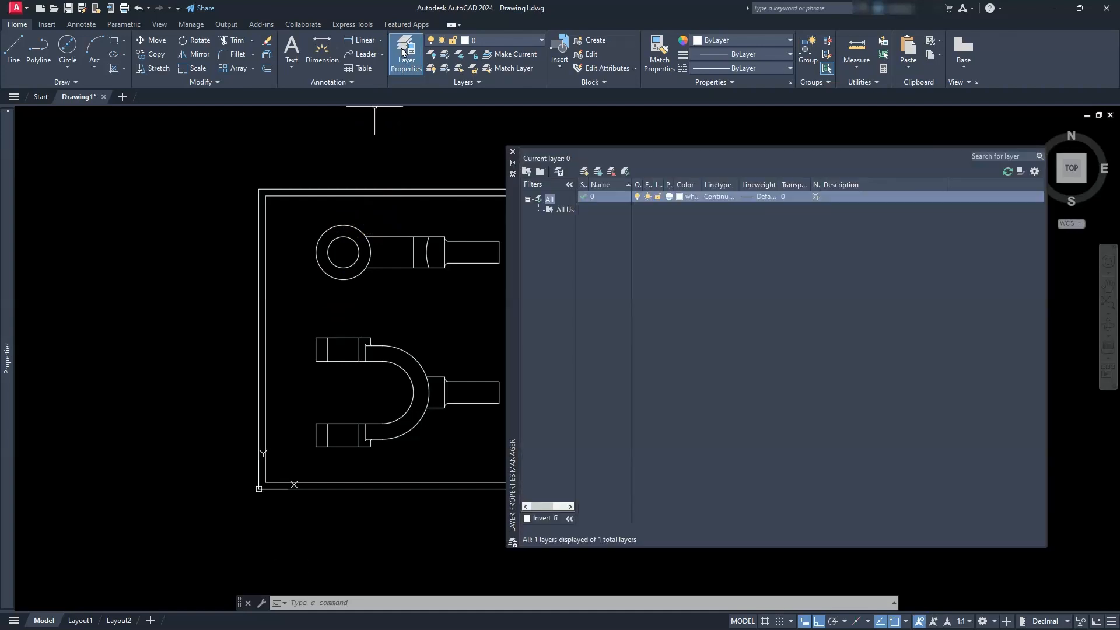
left_click(583, 171)
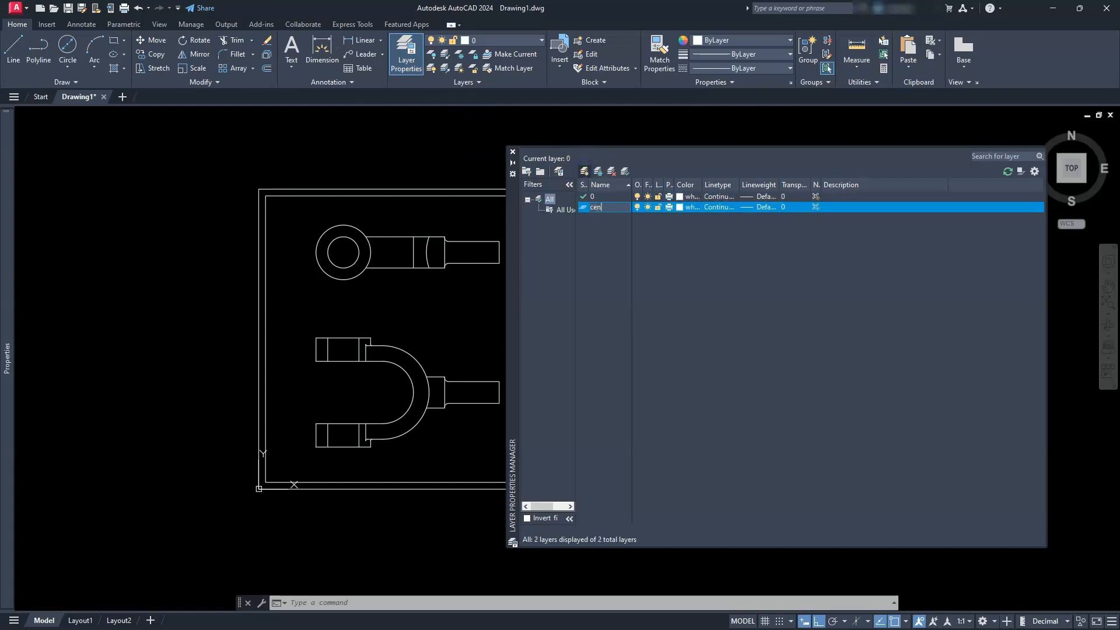
left_click(584, 172)
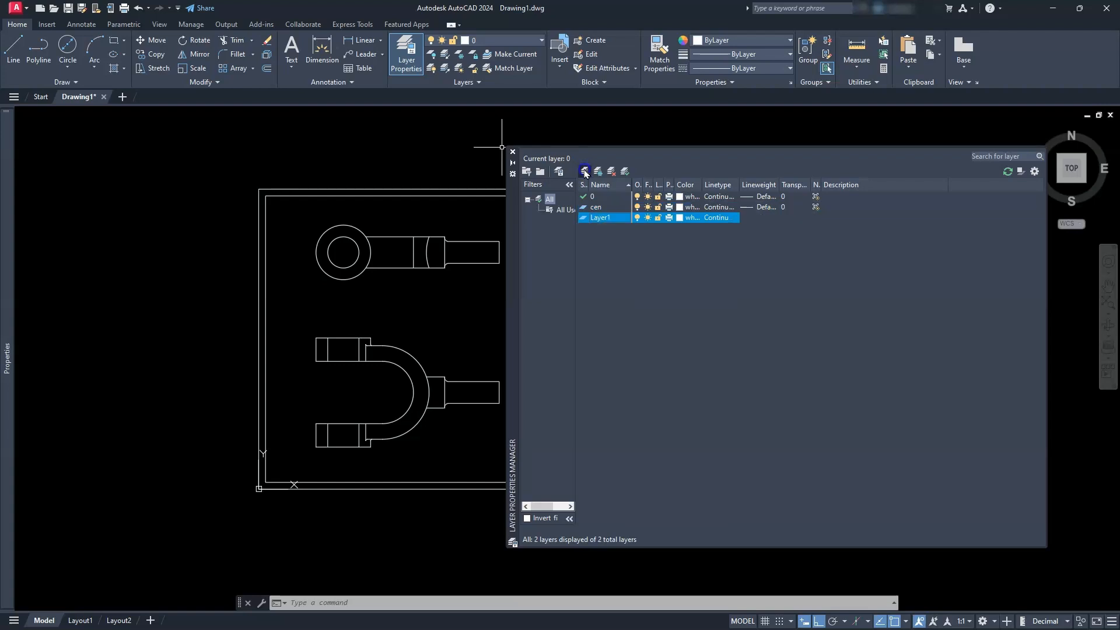
left_click(601, 218)
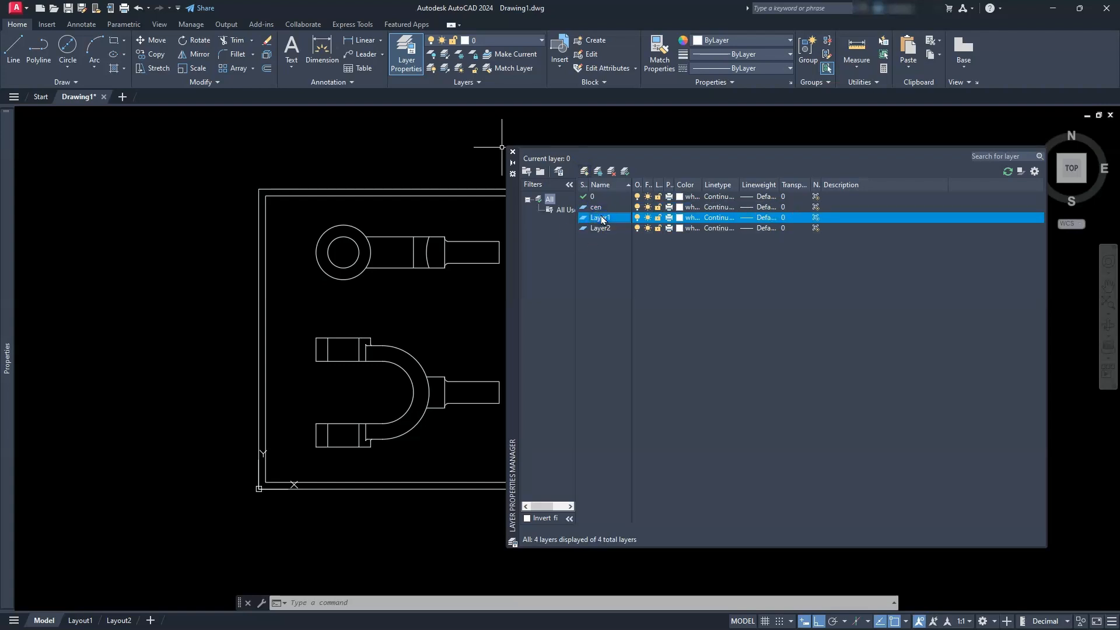
left_click(603, 218)
type("hi")
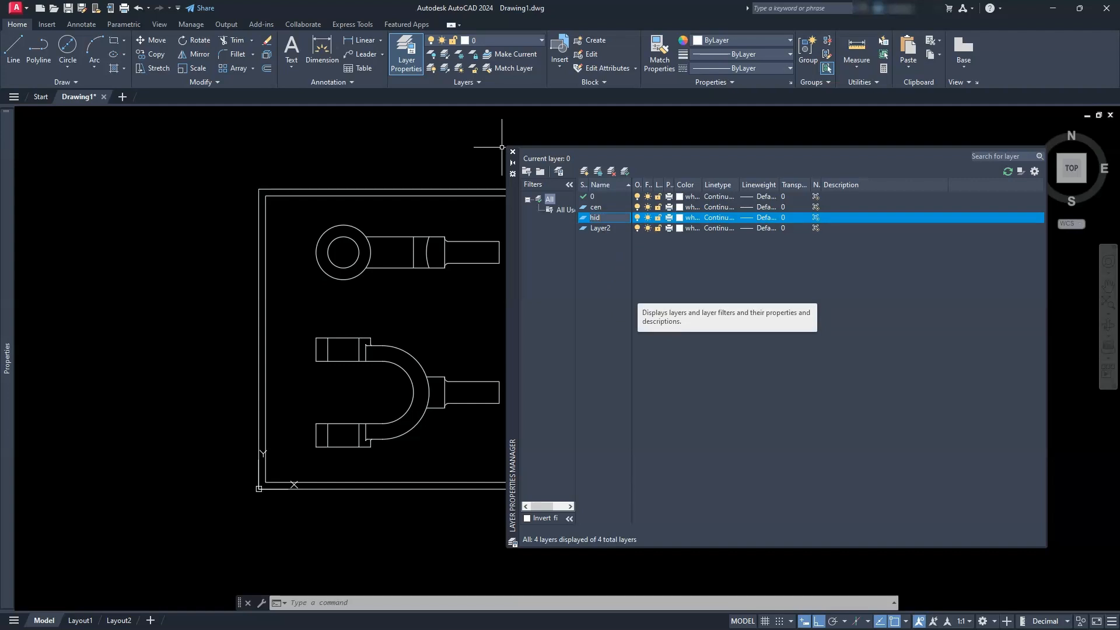
type("d")
key("Return")
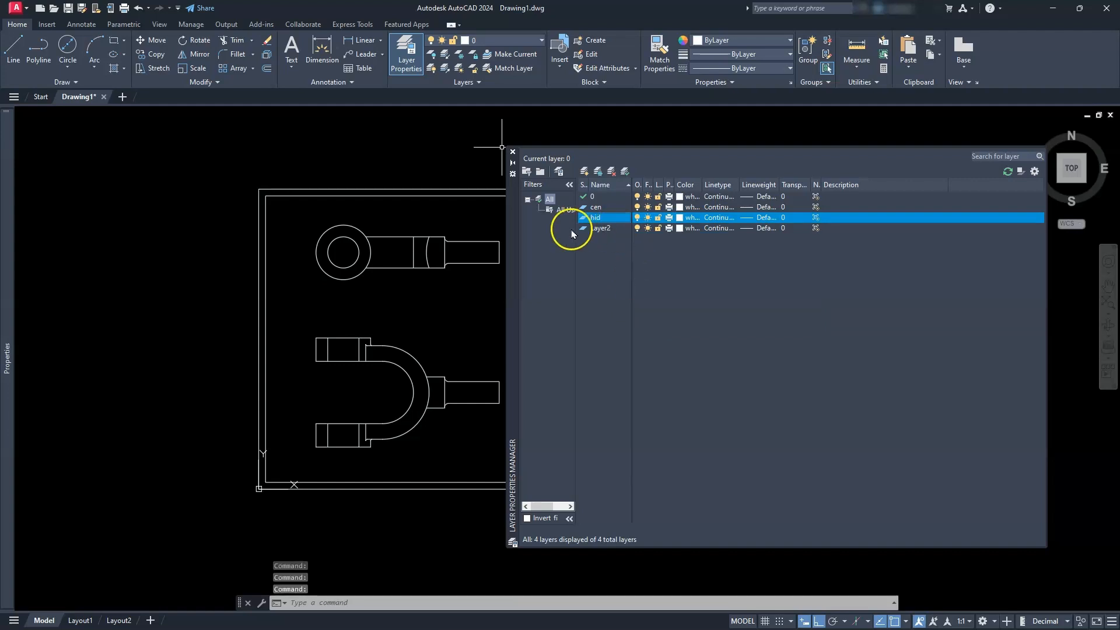
Step: Delete the surplus layer Layer2
left_click(621, 263)
left_click(587, 229)
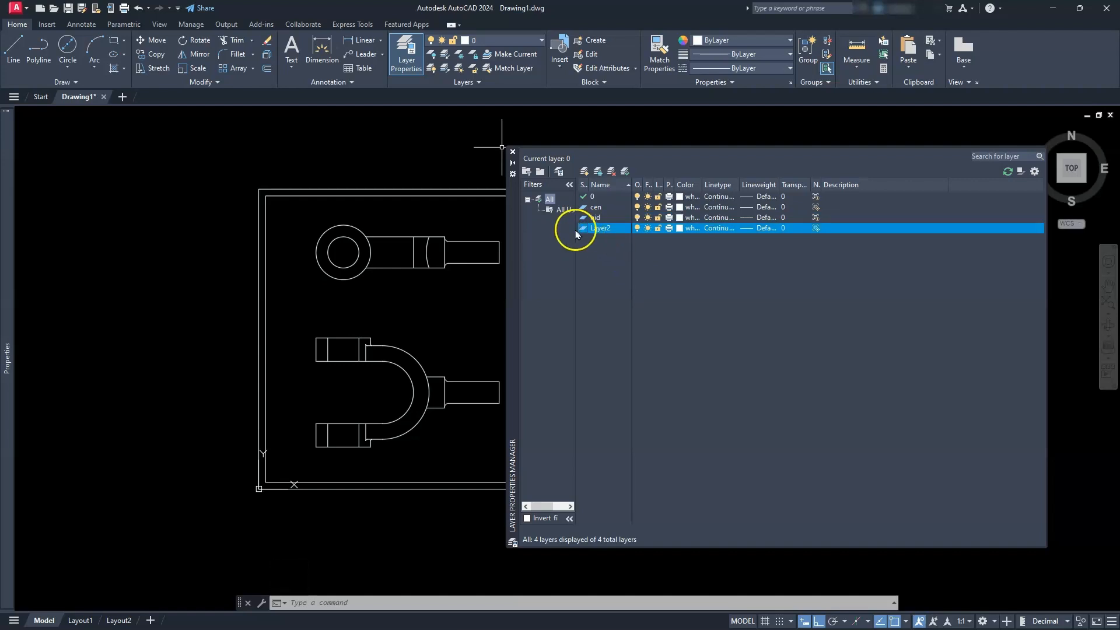
left_click(611, 171)
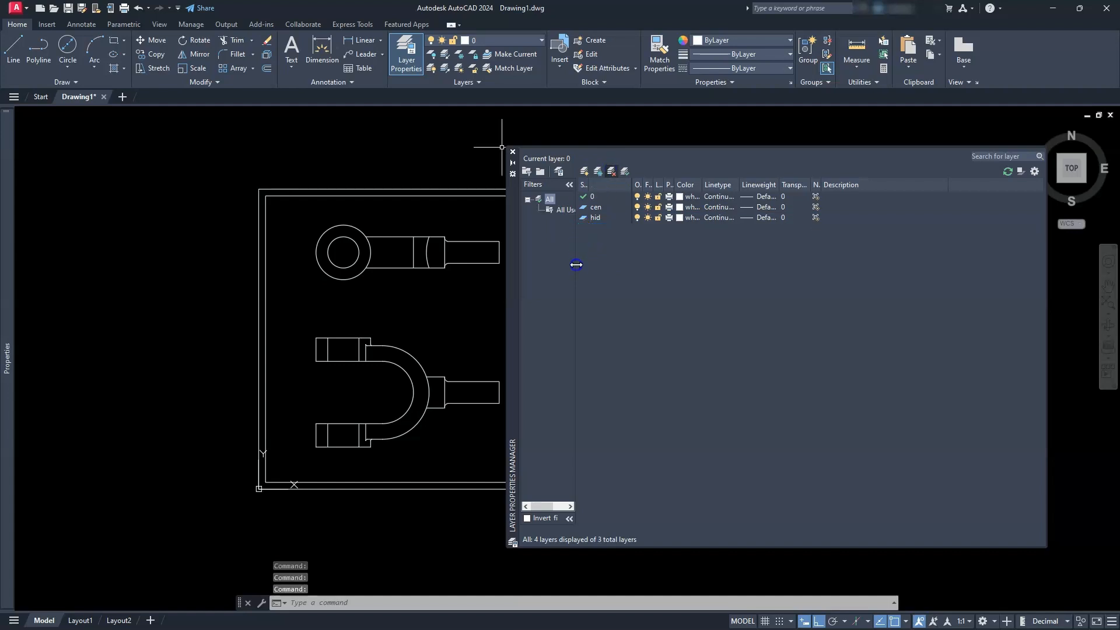
Step: Set the cen layer's color to cyan
left_click(680, 208)
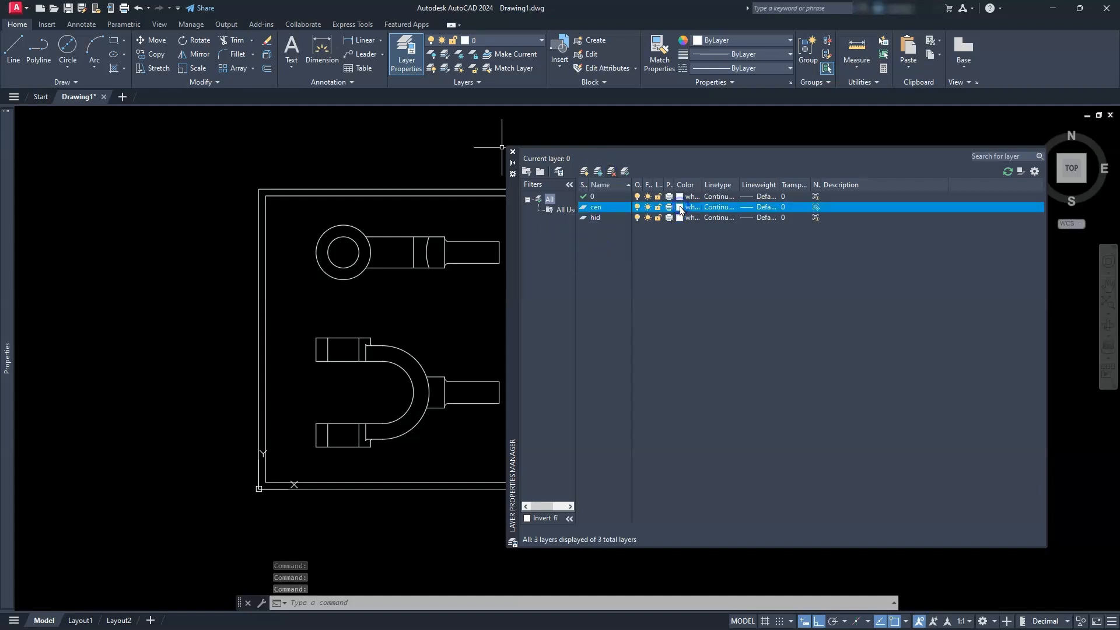
left_click(554, 413)
left_click(562, 410)
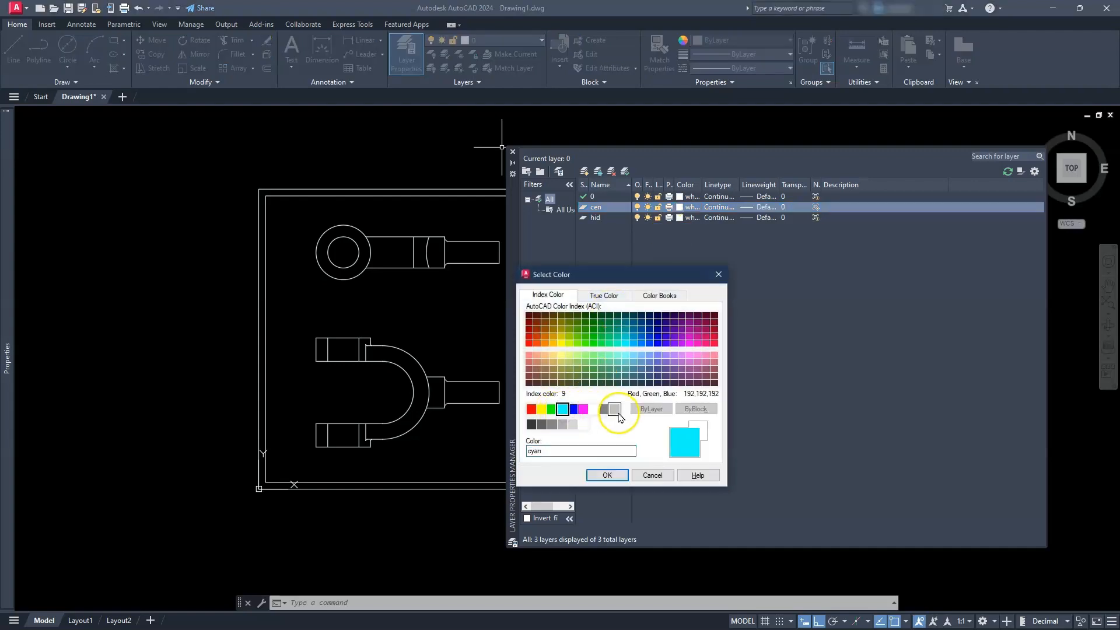
left_click(607, 475)
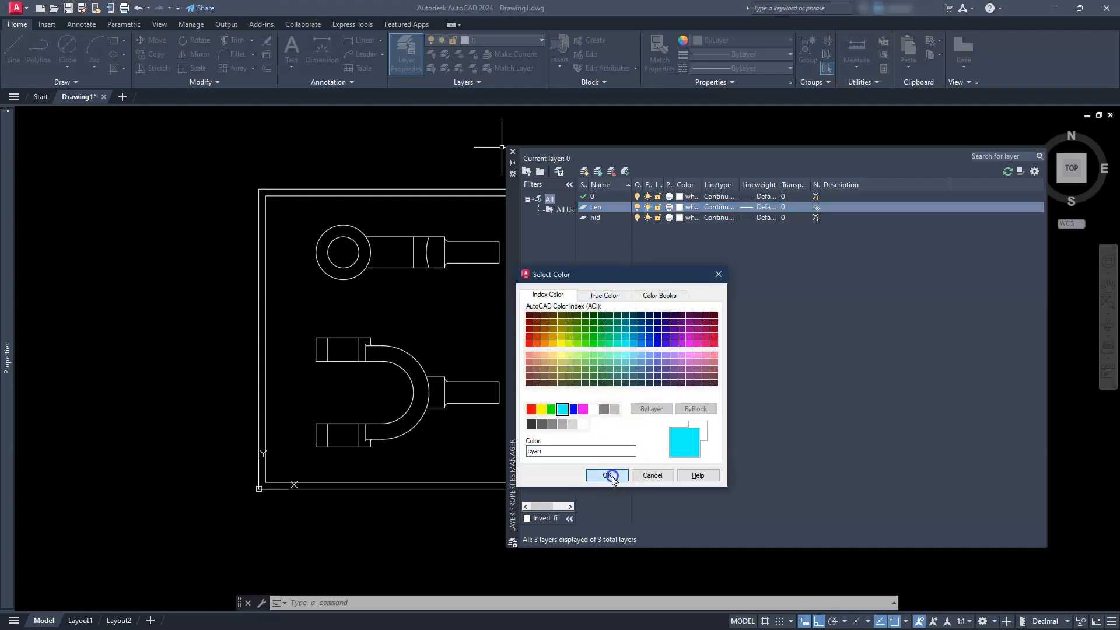
Step: Load the CENTER2 linetype and assign it to the cen layer
left_click(718, 209)
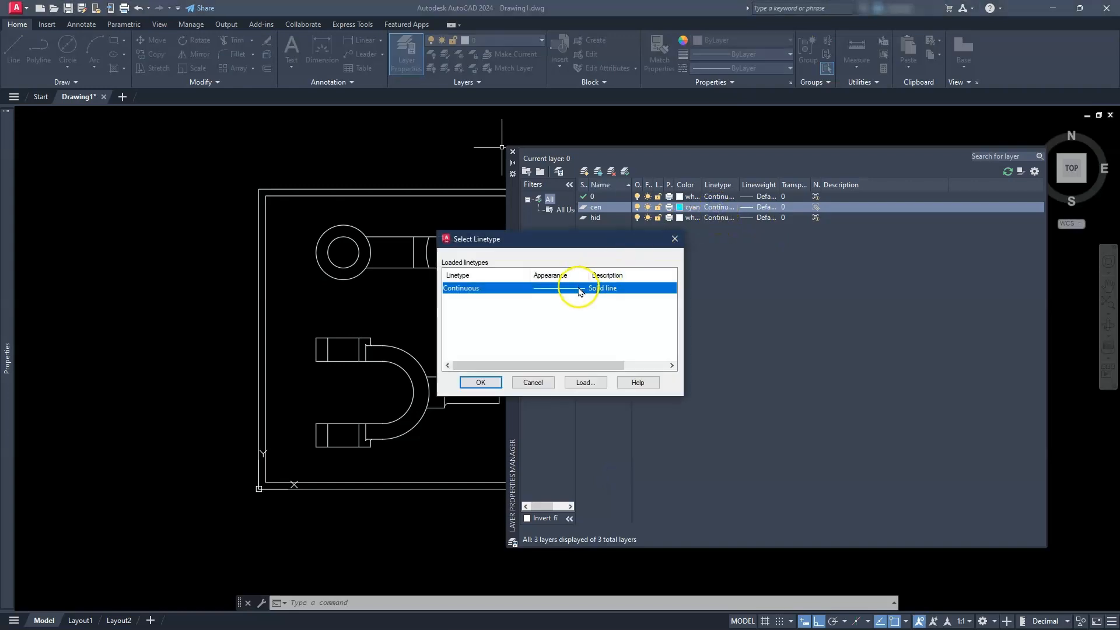
left_click(577, 386)
scroll(561, 324, "down", 6)
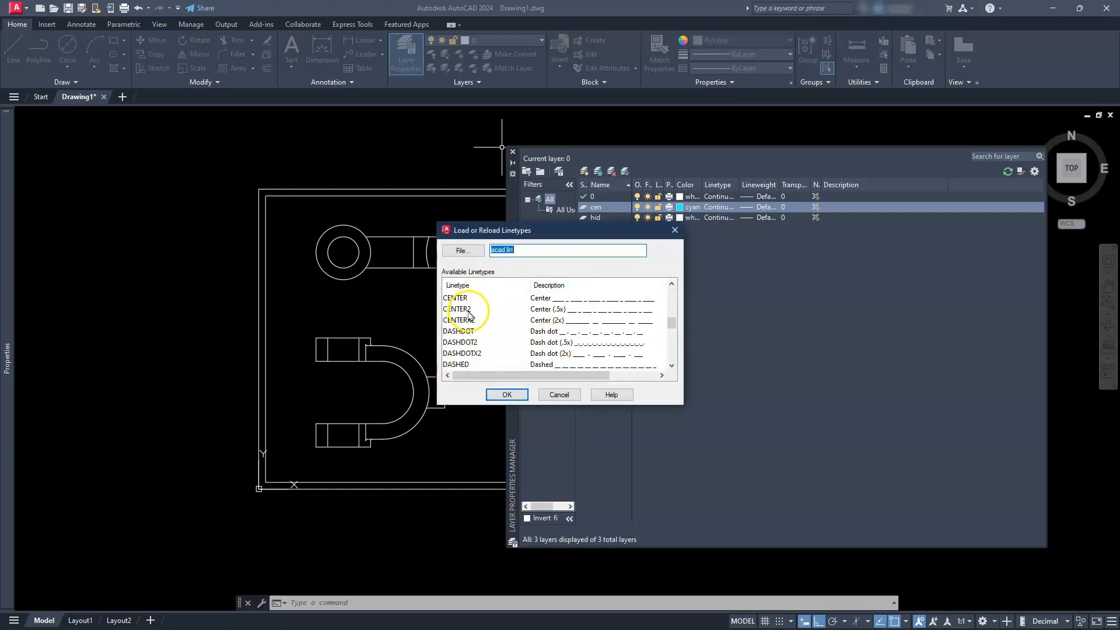
left_click(506, 386)
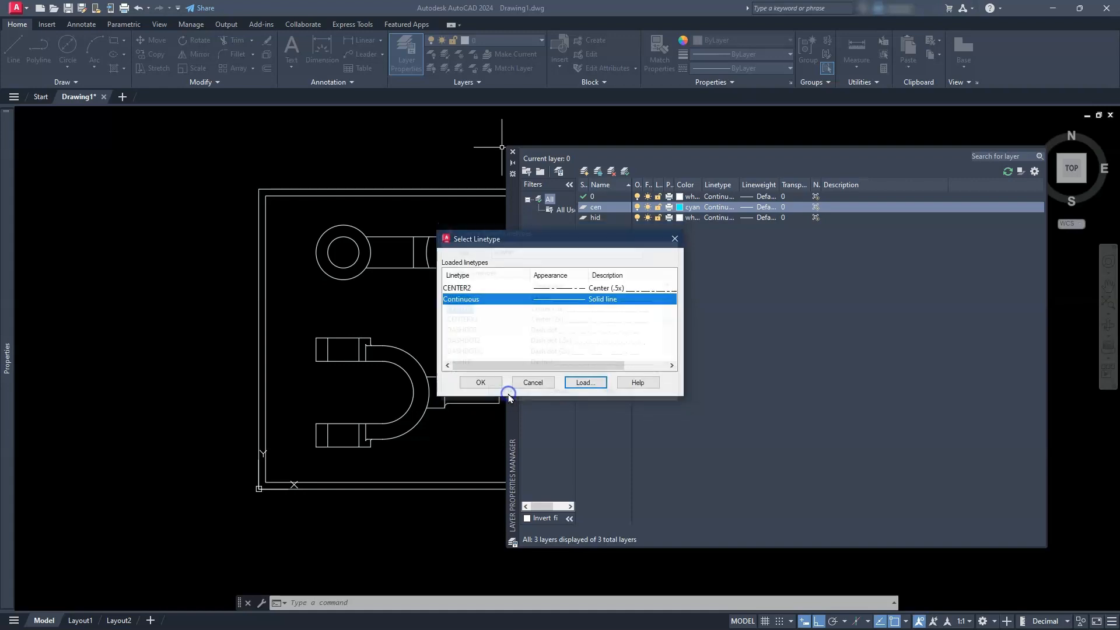
left_click(464, 288)
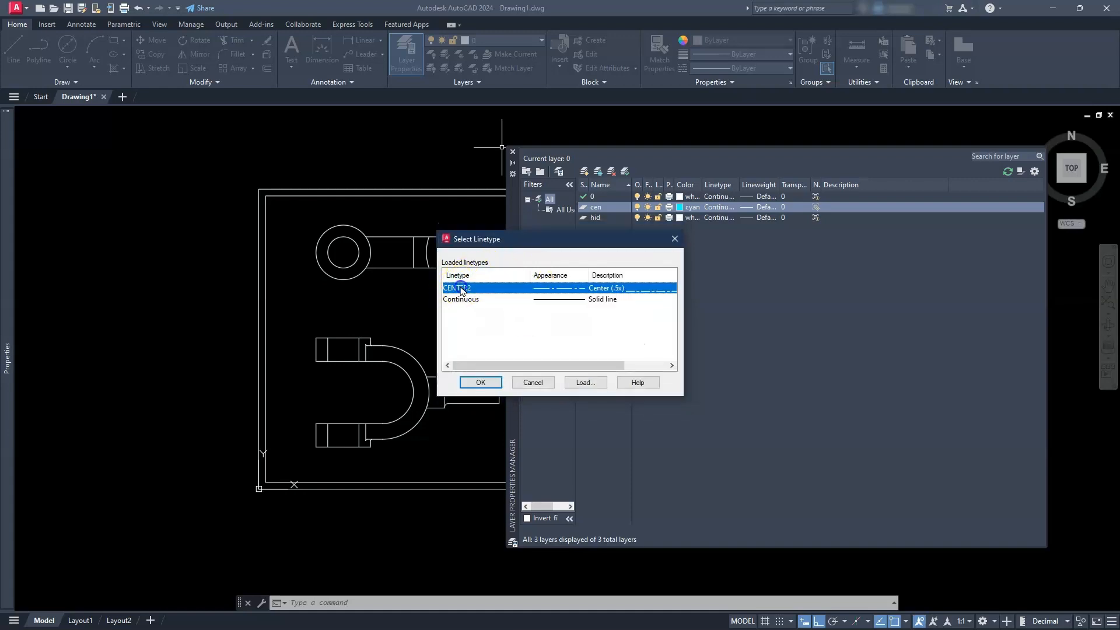
left_click(482, 383)
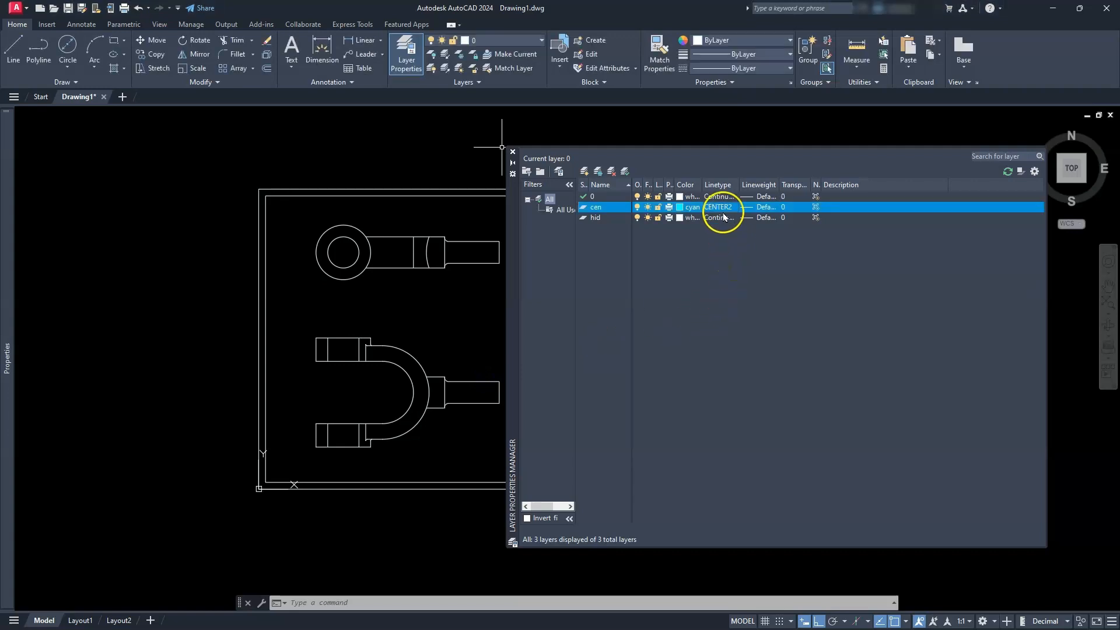
Step: Set the hid layer's color to red
left_click(677, 220)
left_click(679, 220)
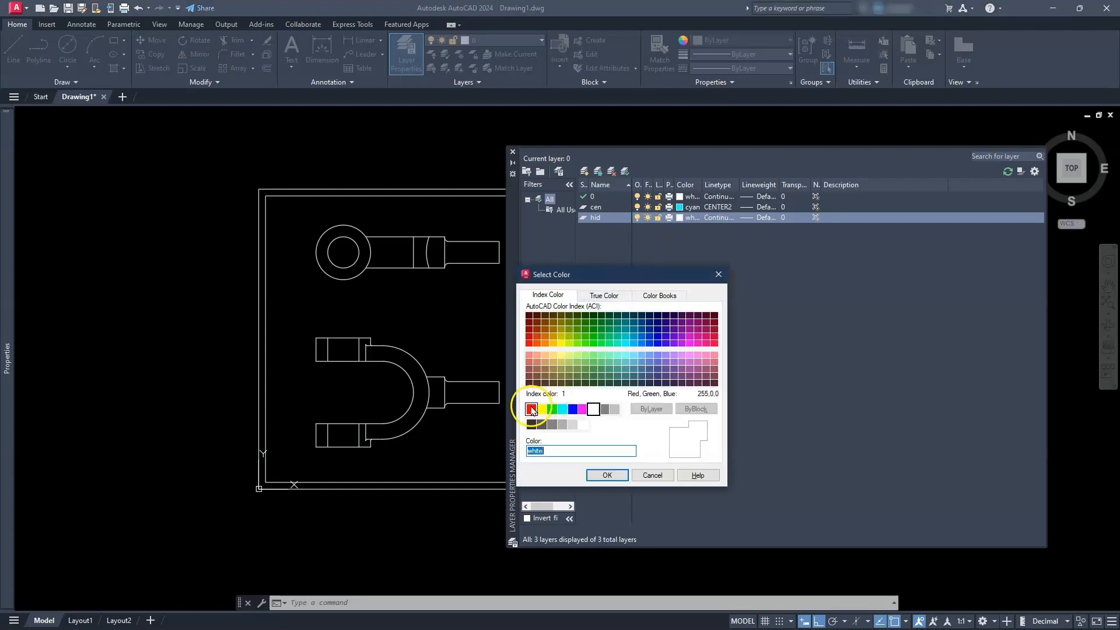
left_click(531, 409)
left_click(605, 474)
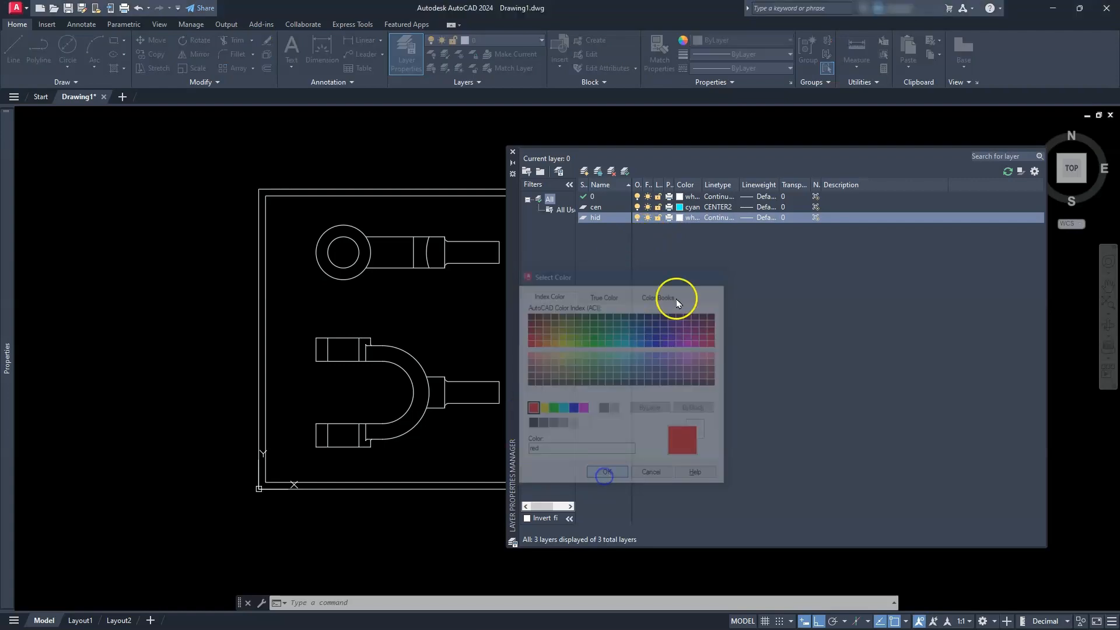
Step: Load the HIDDEN2 linetype, assign it to the hid layer and close the layer manager
left_click(714, 218)
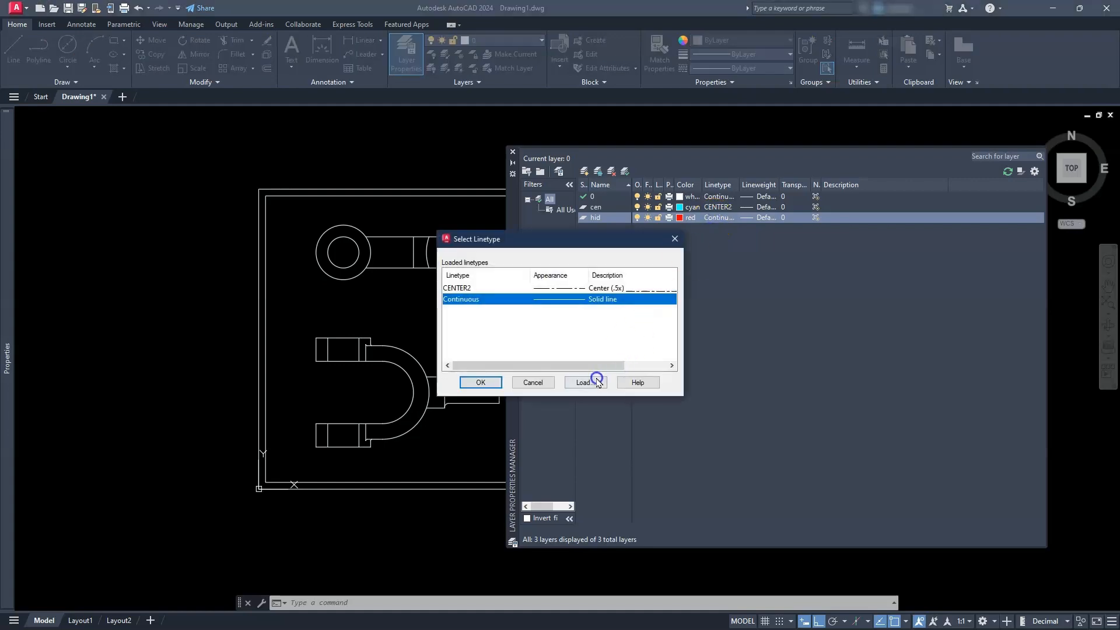
scroll(553, 331, "down", 7)
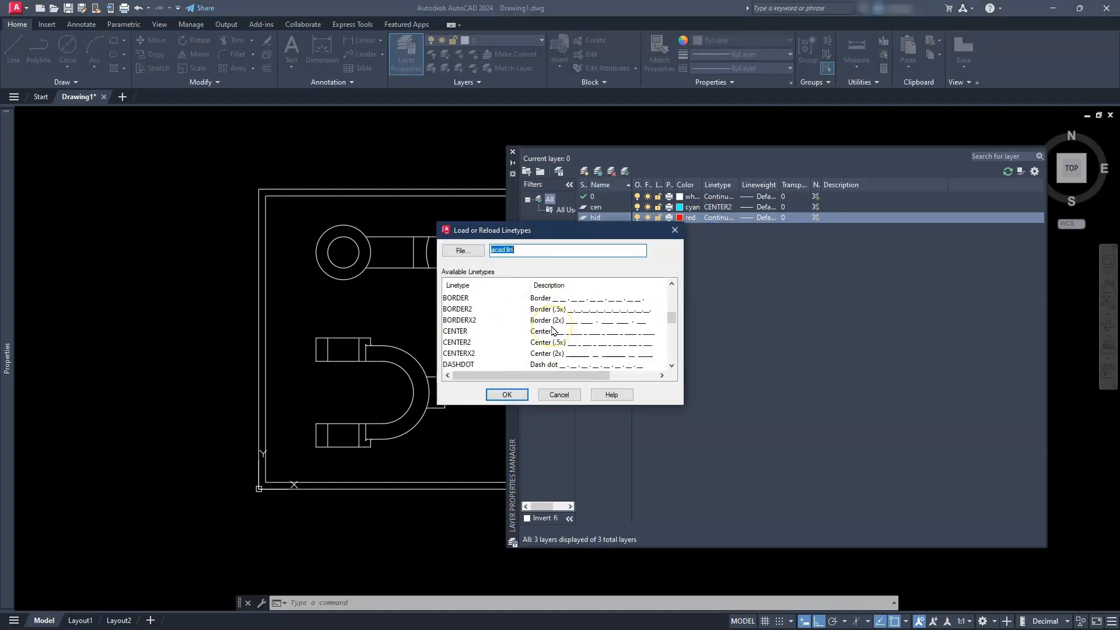
scroll(553, 331, "down", 5)
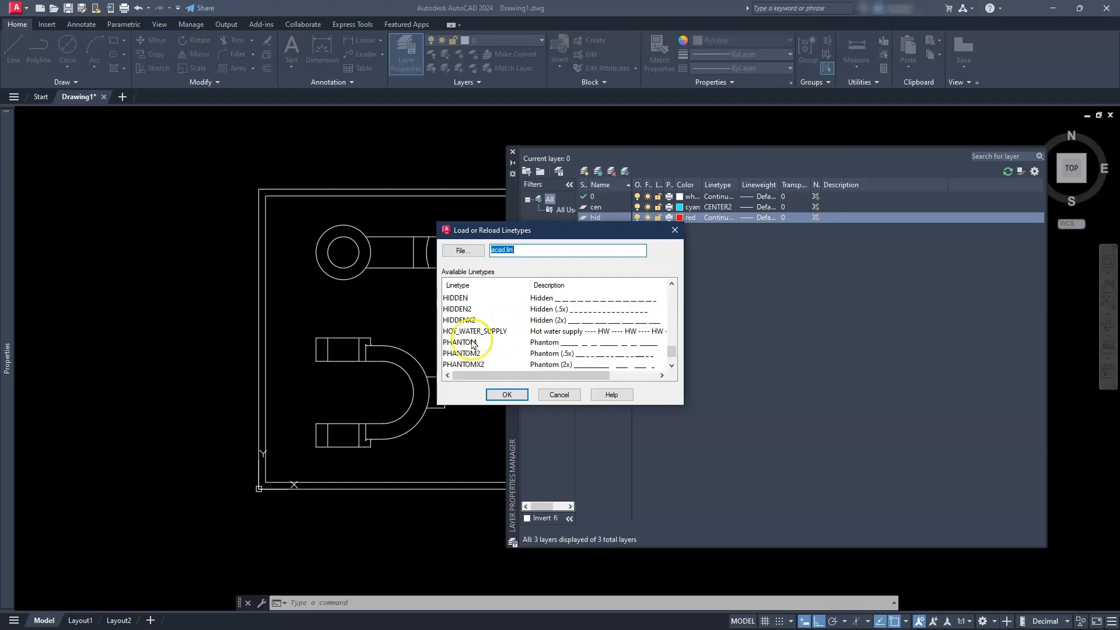
left_click(506, 394)
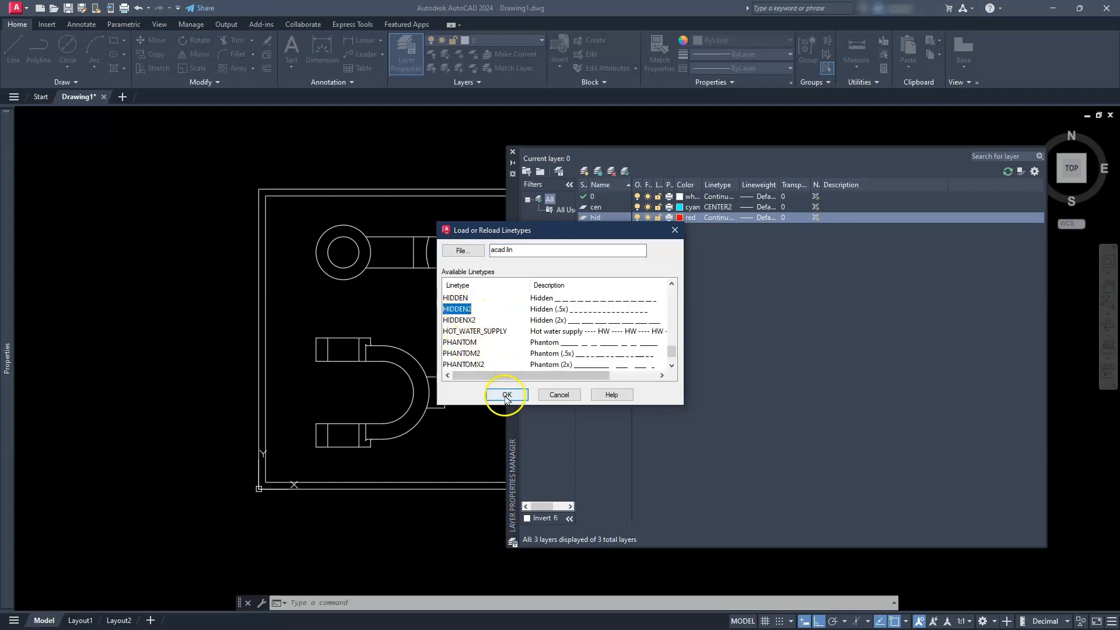
left_click(472, 310)
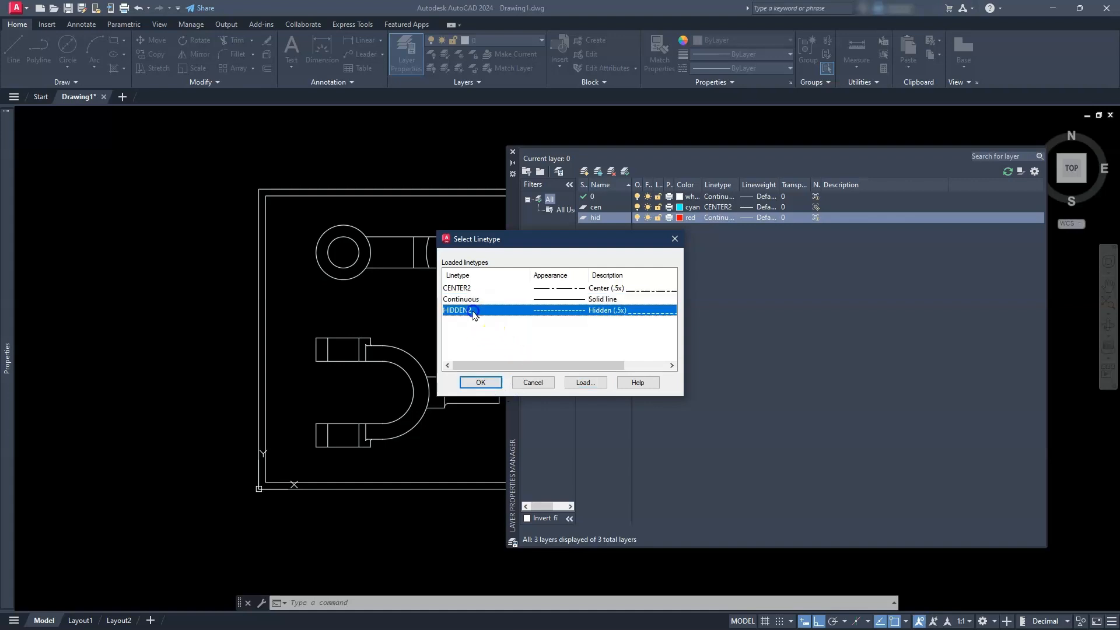
left_click(480, 382)
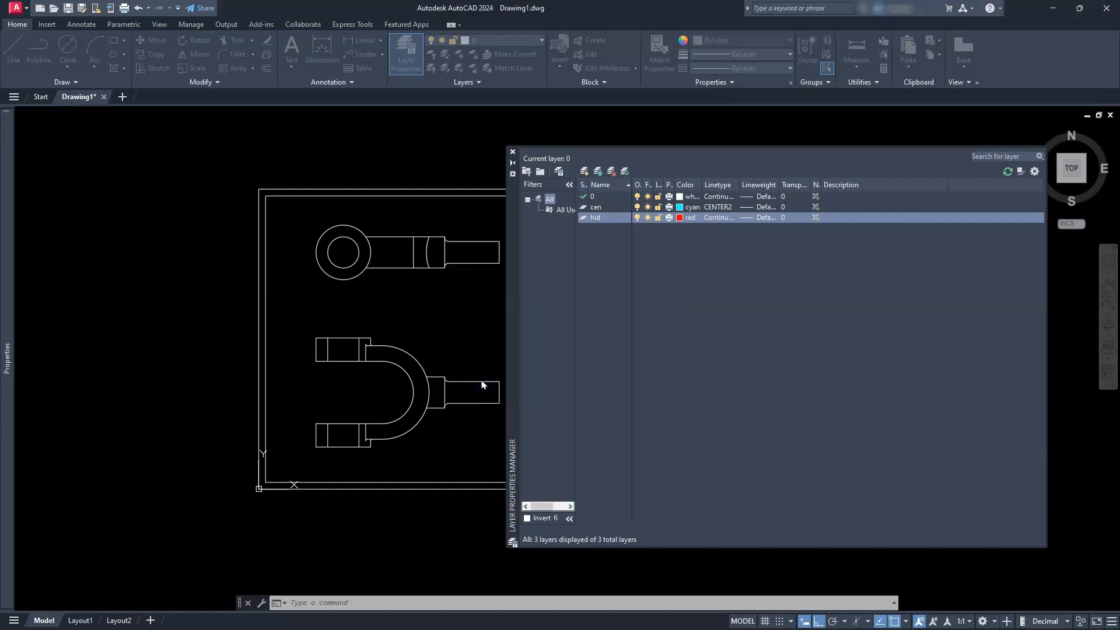
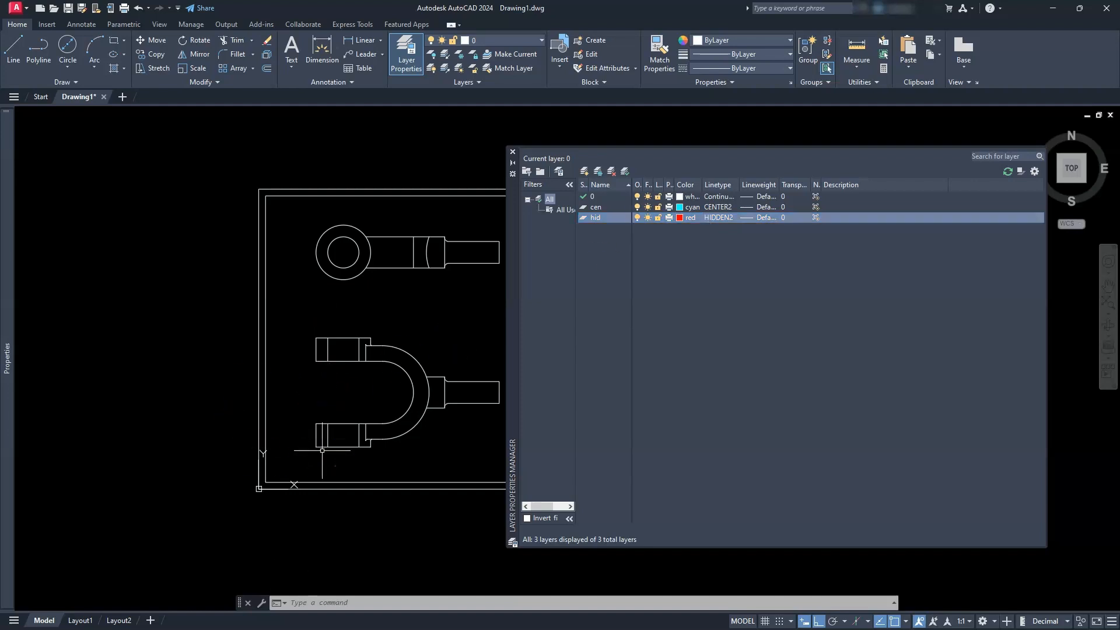
left_click(513, 153)
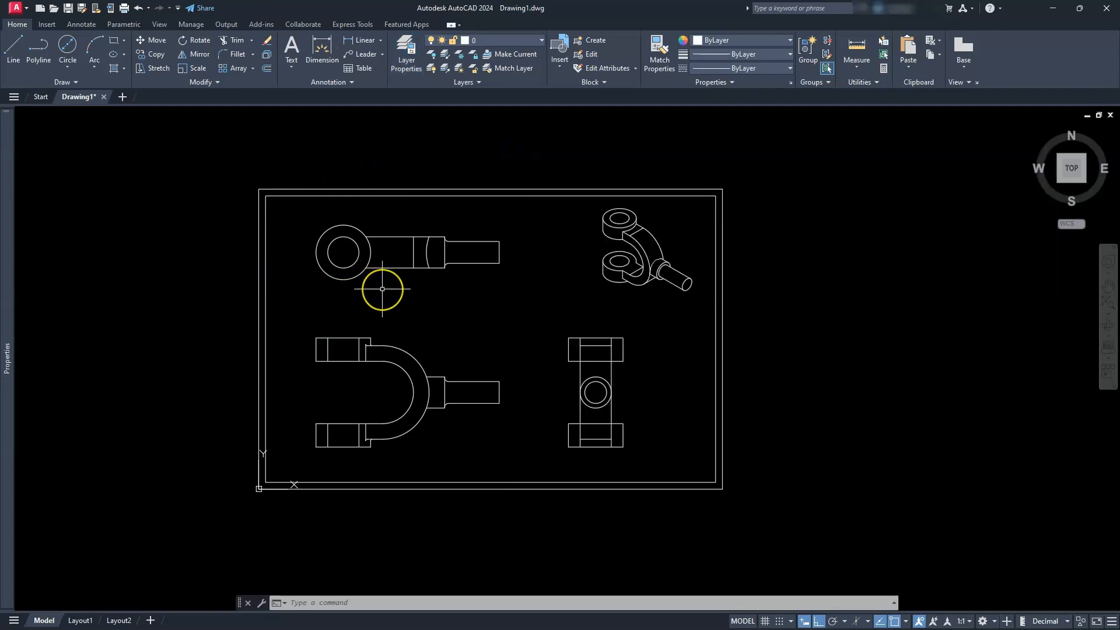
Step: Move the top view's vertical line across the arm and the four hole edges in the front view's lugs to the hid layer
scroll(382, 289, "up", 2)
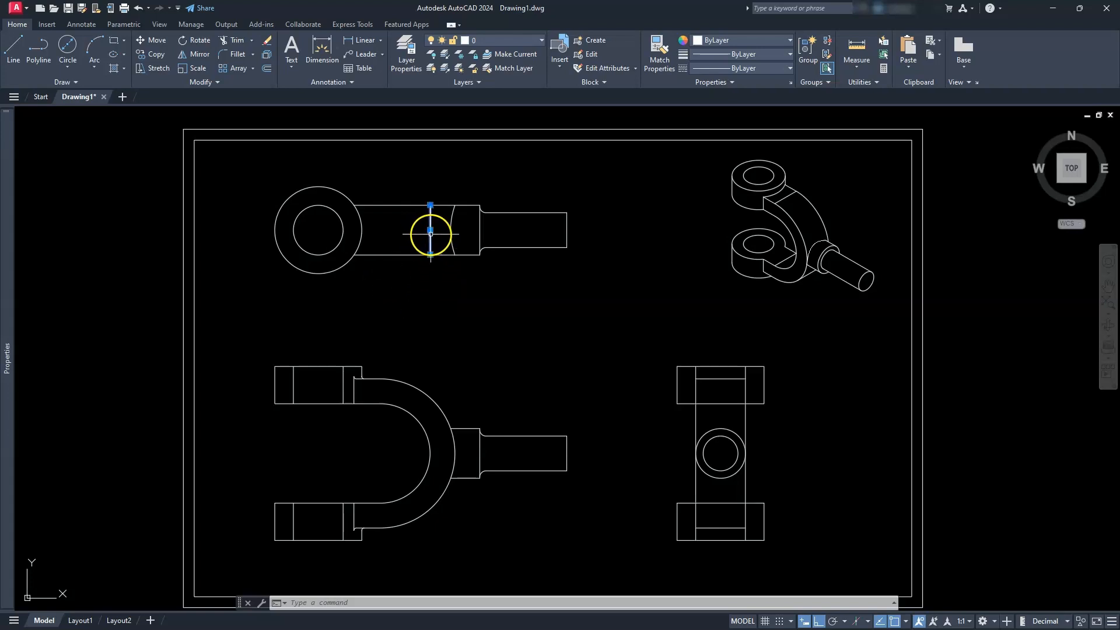
left_click(346, 529)
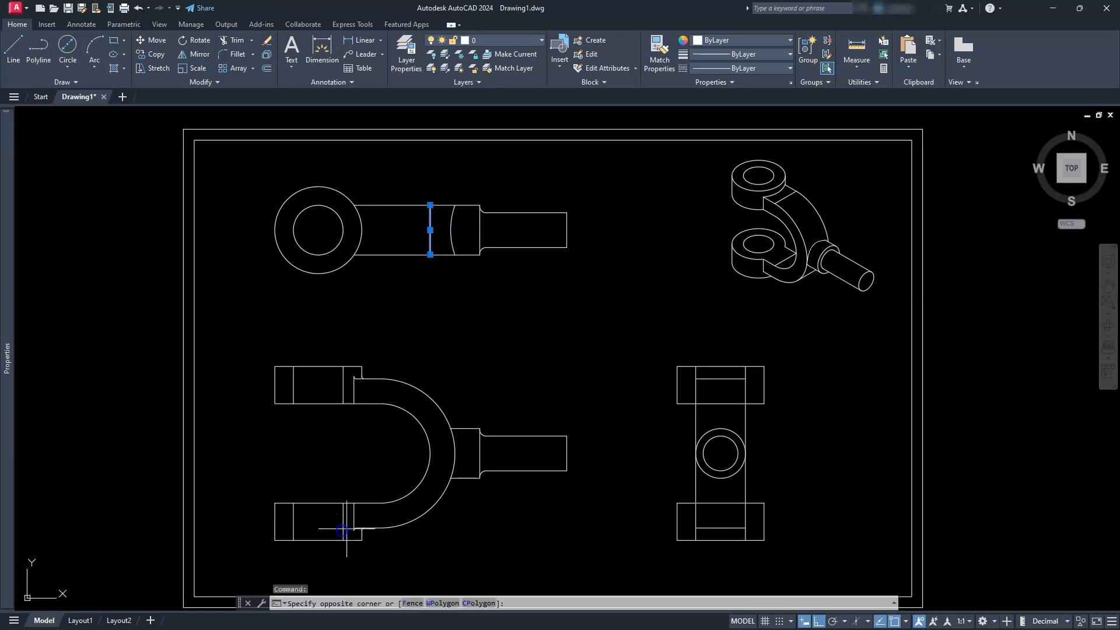
left_click(277, 529)
left_click(341, 373)
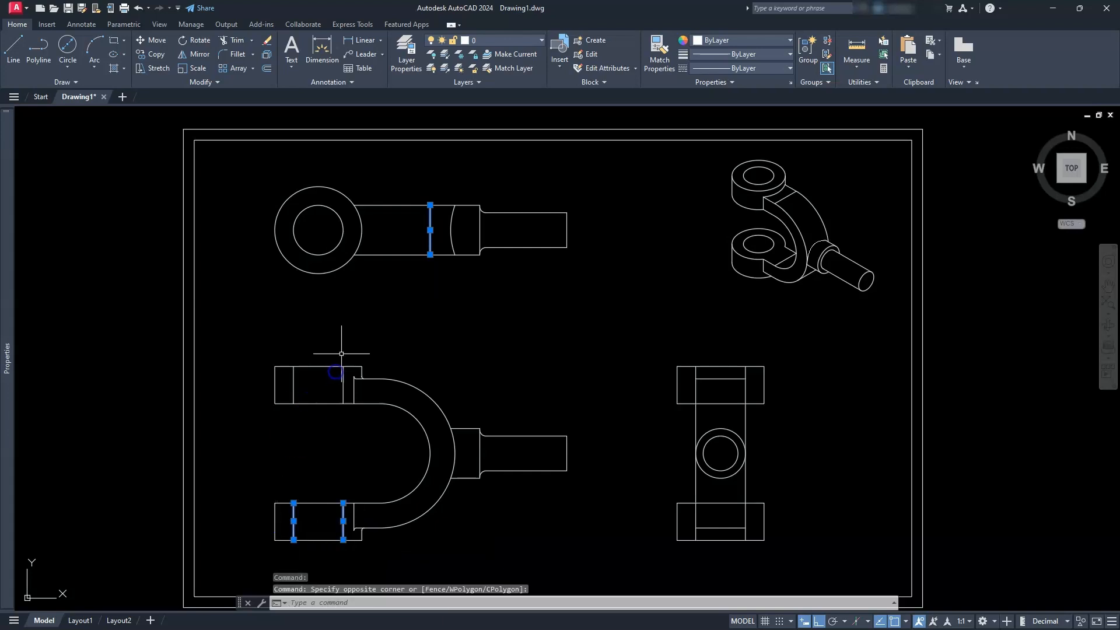
left_click(278, 377)
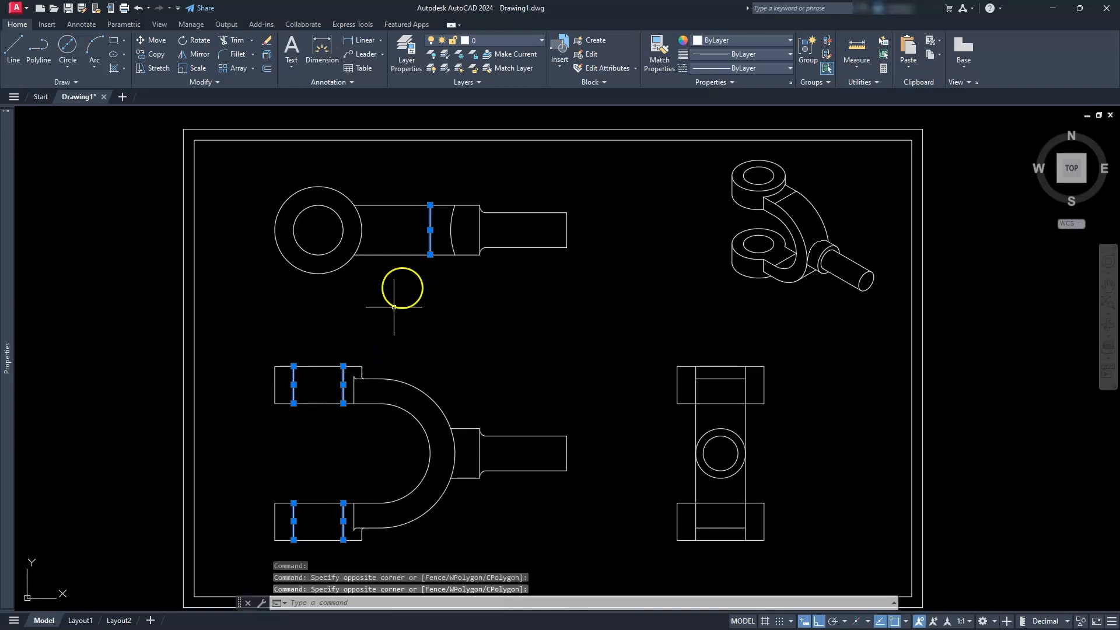
left_click(506, 43)
left_click(483, 83)
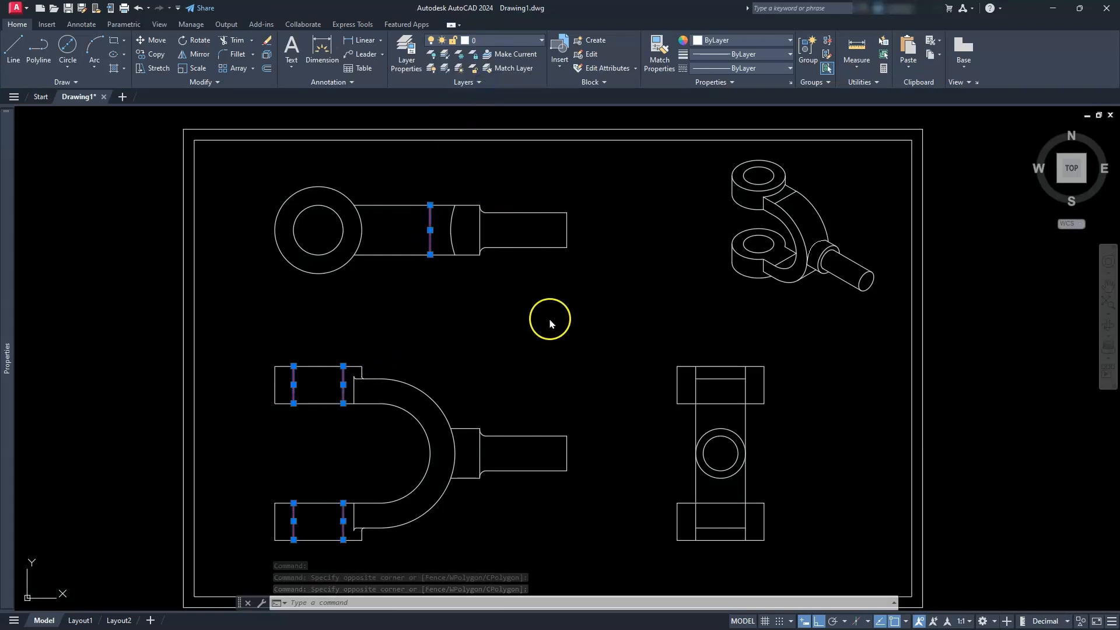
key("Escape")
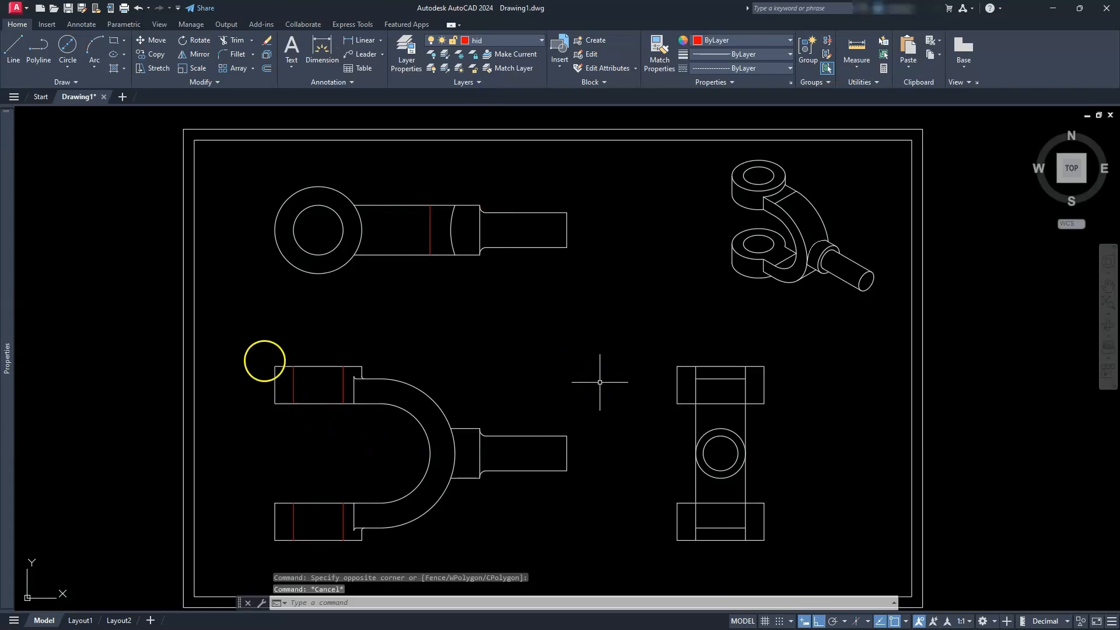
key("Escape")
Step: Move the side view's two inner lug edges between the verticals and the four short vertical segments at the outer ends to the hid layer
middle_click_drag(411, 410, 309, 330)
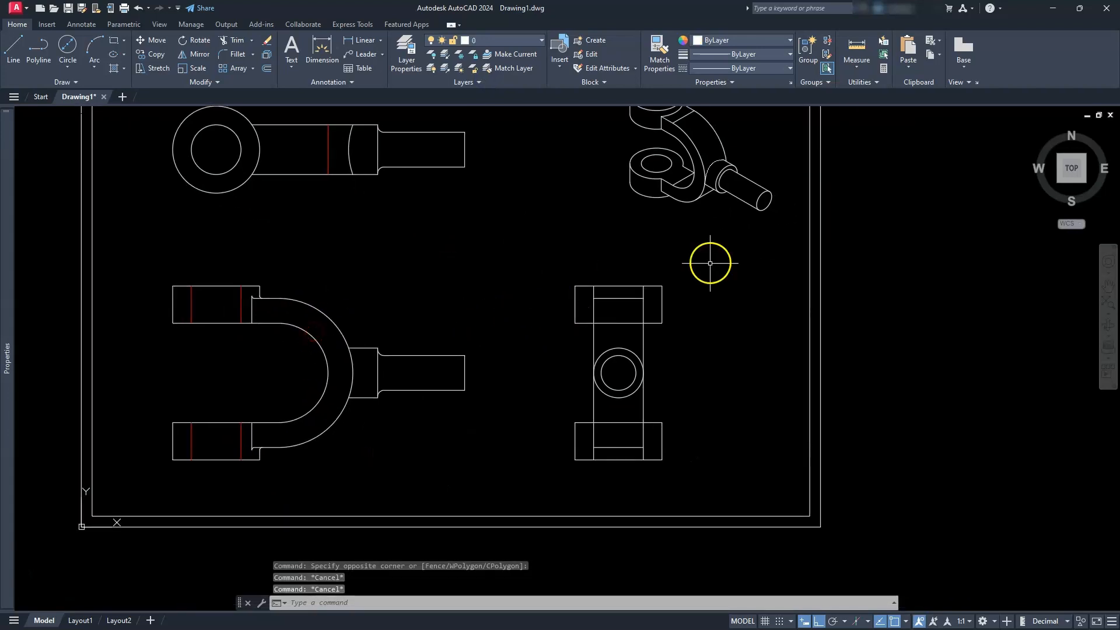
scroll(644, 441, "up", 2)
scroll(643, 441, "up", 1)
left_click(611, 391)
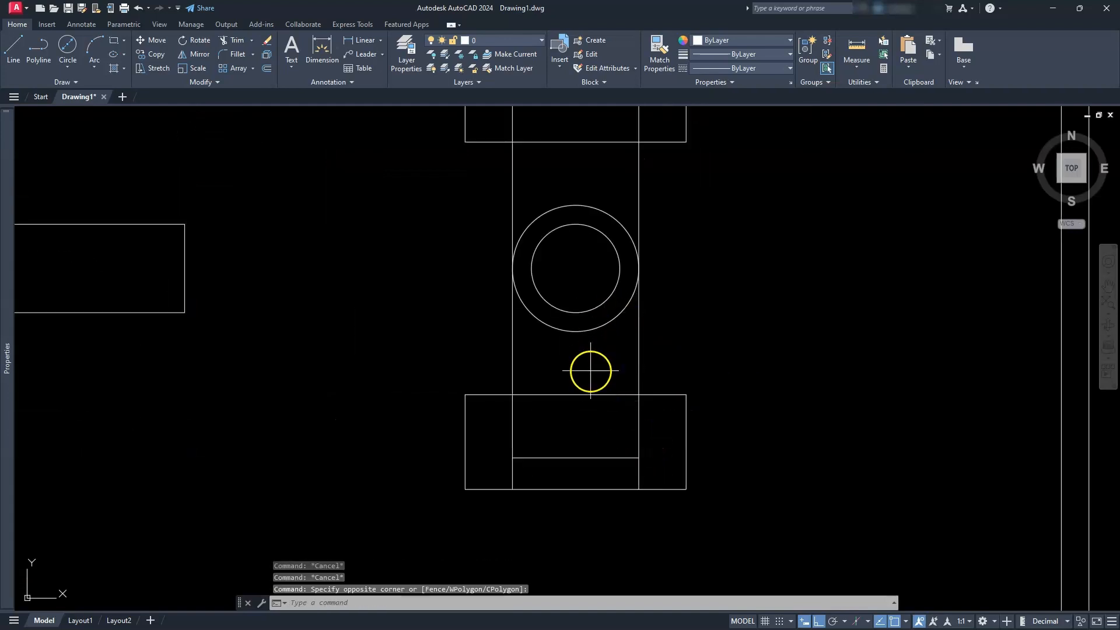
left_click(546, 408)
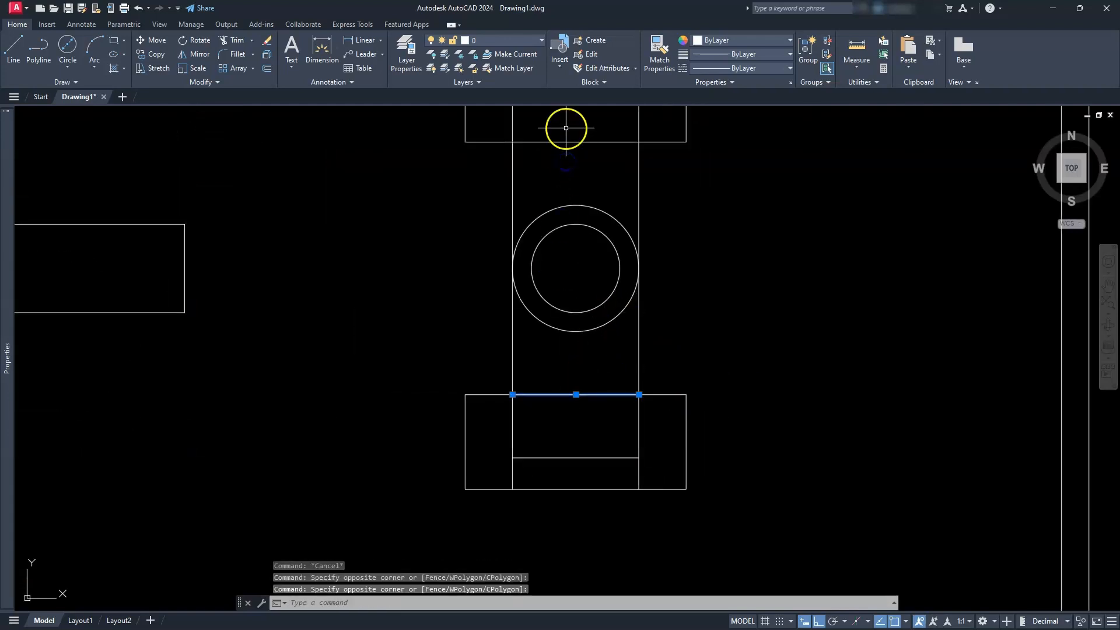
left_click(529, 143)
left_click(500, 512)
left_click(536, 440)
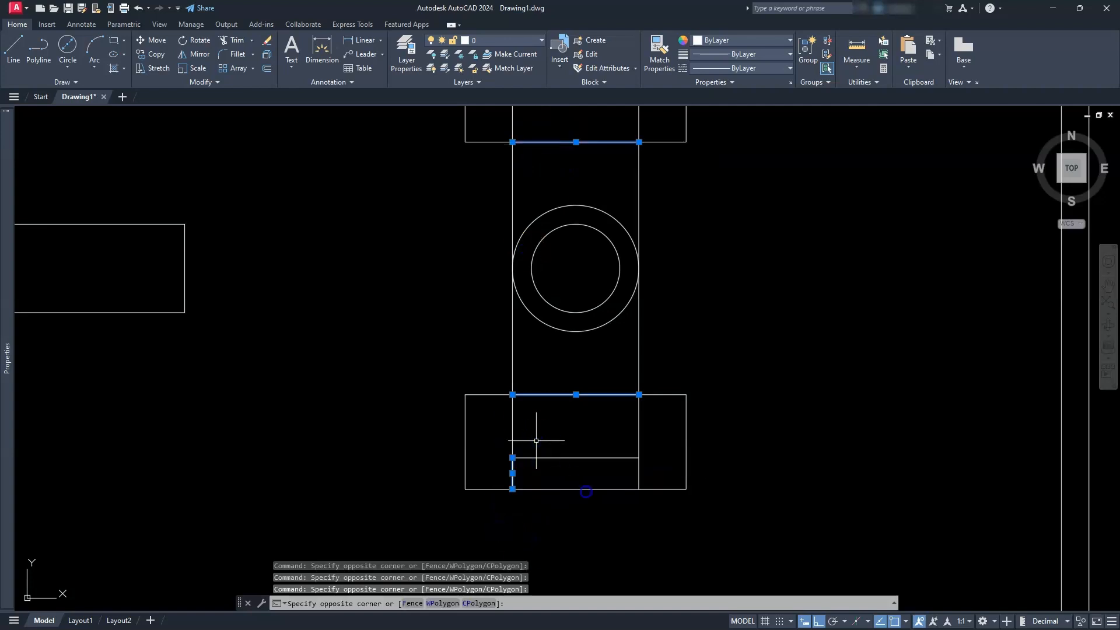
left_click(613, 517)
left_click(649, 454)
middle_click_drag(708, 216, 723, 490)
left_click(526, 273)
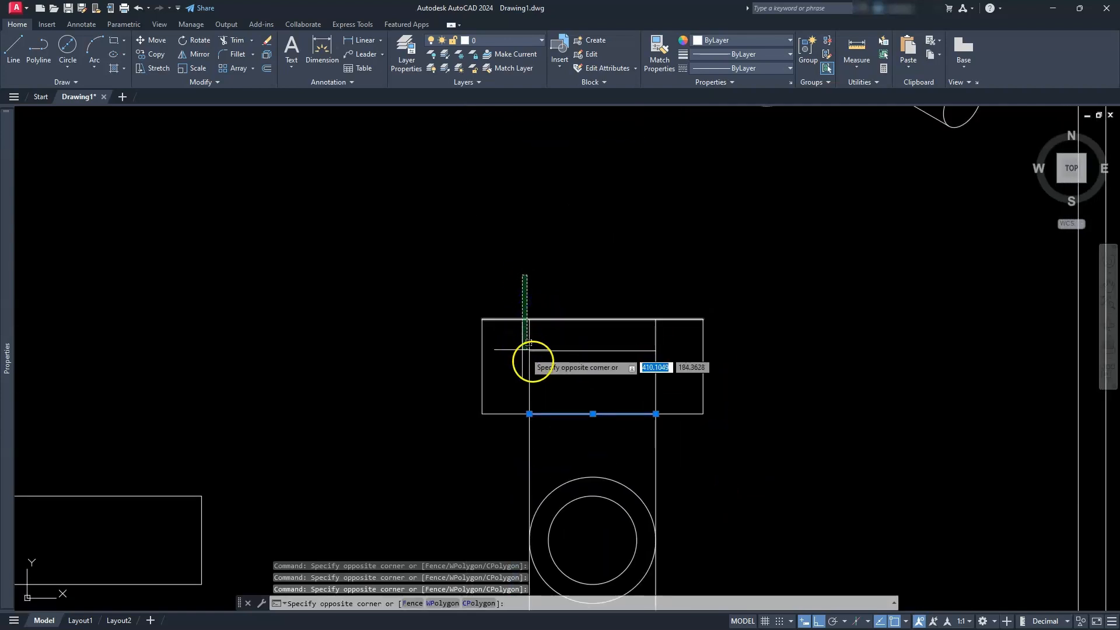
left_click(549, 374)
left_click(633, 273)
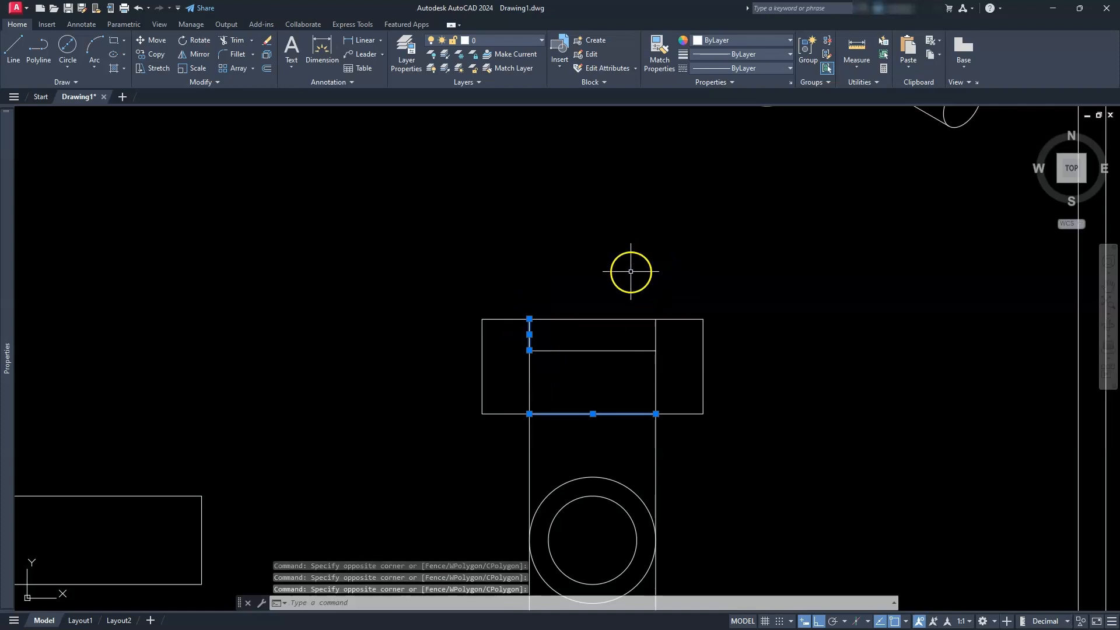
left_click(659, 372)
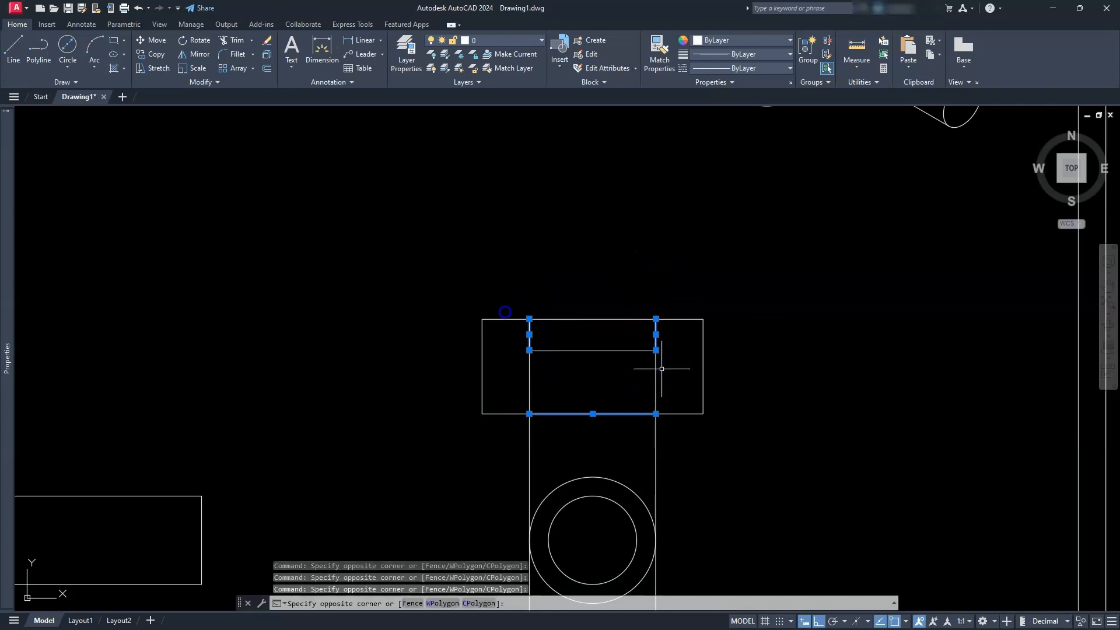
scroll(500, 348, "down", 2)
middle_click_drag(513, 383, 415, 260)
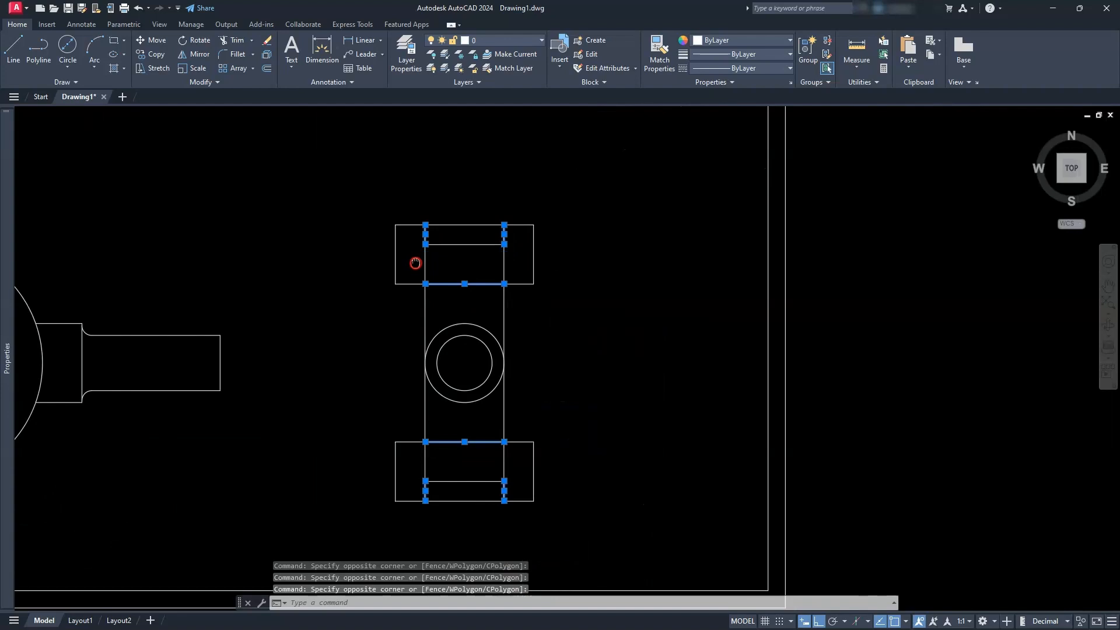
left_click(497, 42)
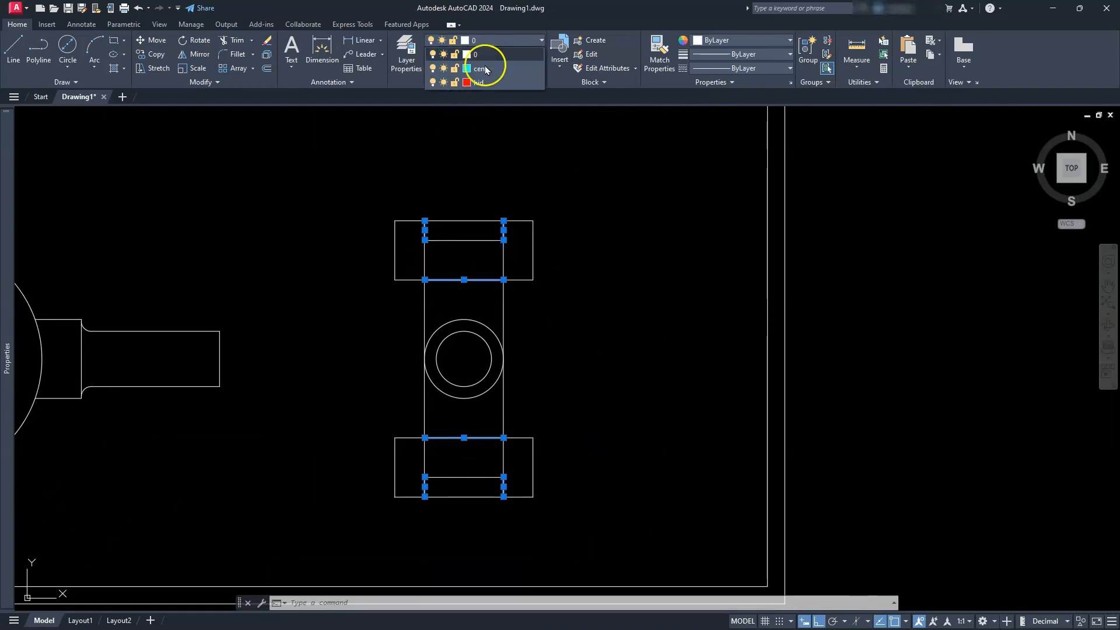
left_click(481, 82)
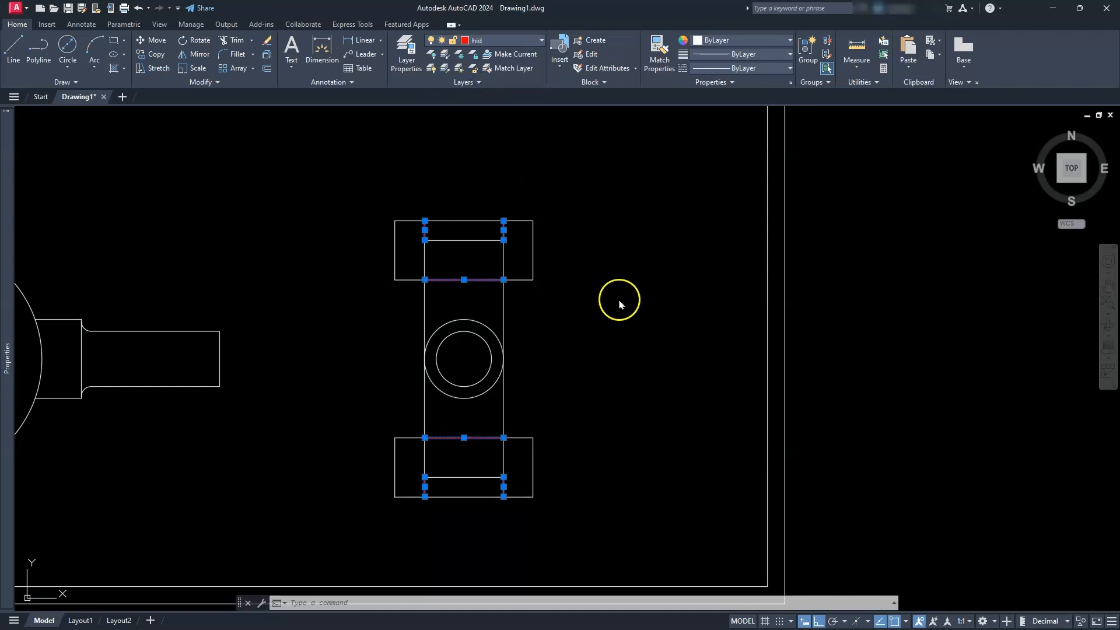
key("Escape")
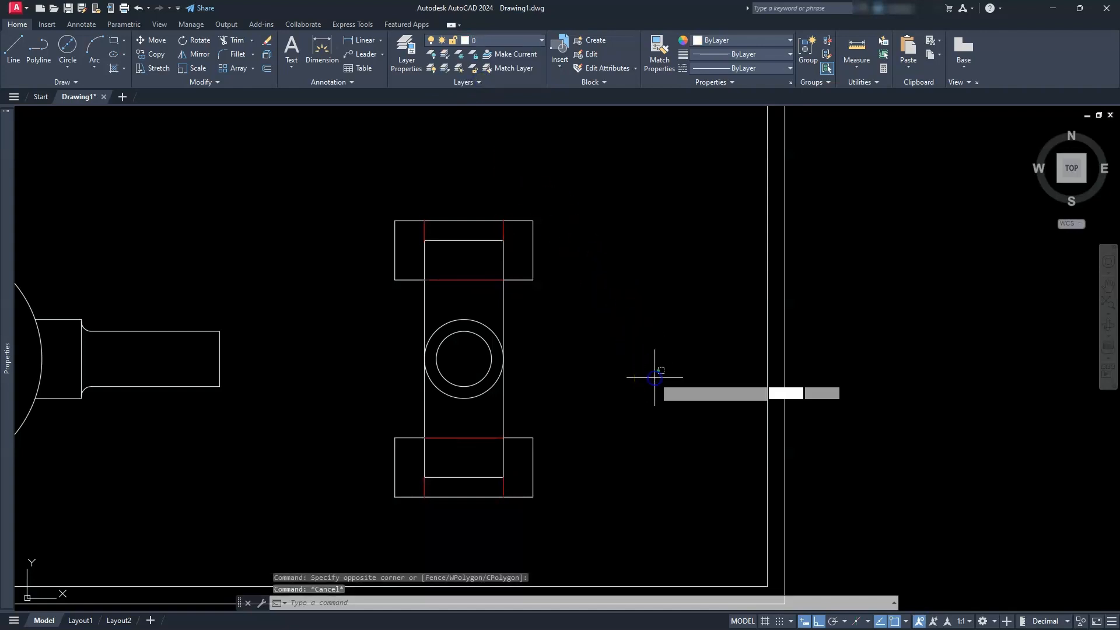
key("Escape")
left_click(654, 378)
scroll(655, 378, "down", 2)
middle_click_drag(567, 373, 677, 375)
key("Escape")
key("Escape")
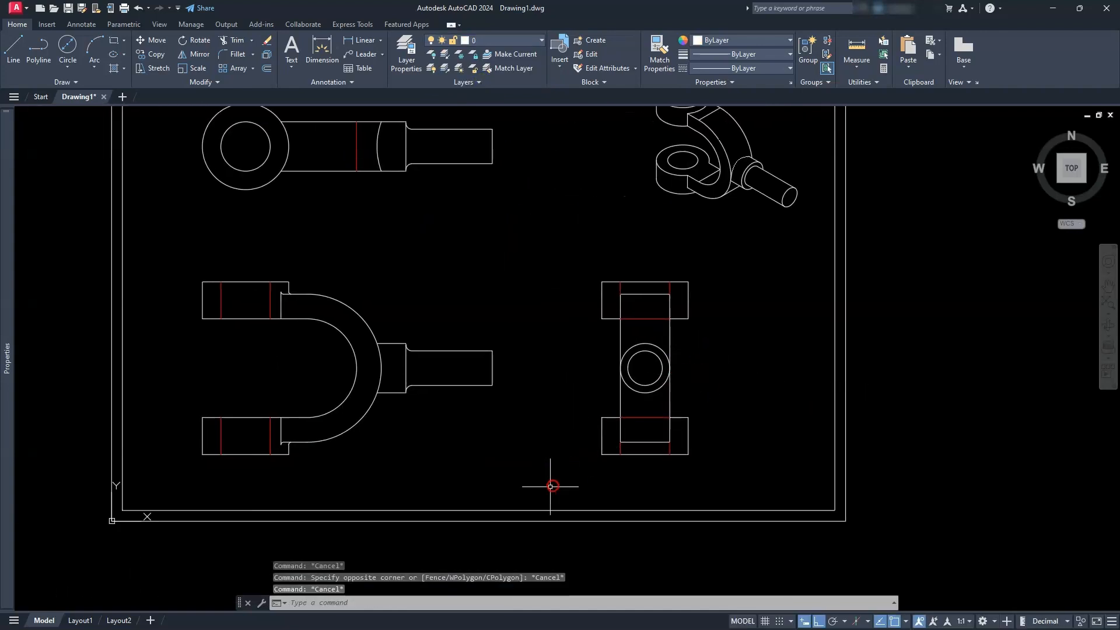
Step: Check the X and Y scale of the sheet border block in its properties, leaving the block unselected
left_click(513, 521)
left_click(500, 530)
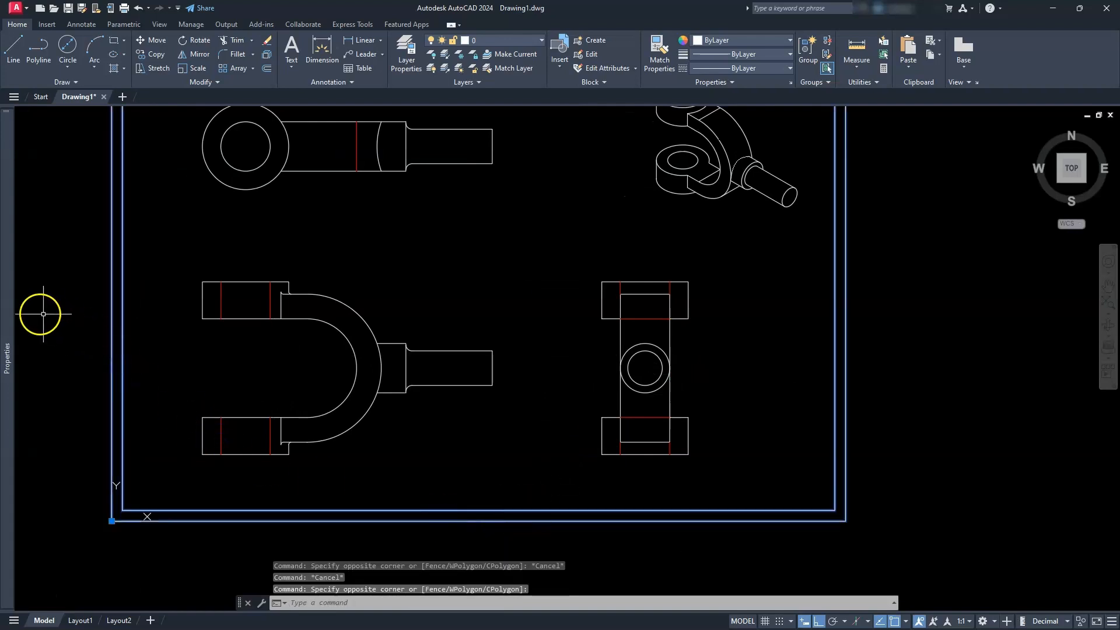
mouse_move(10, 315)
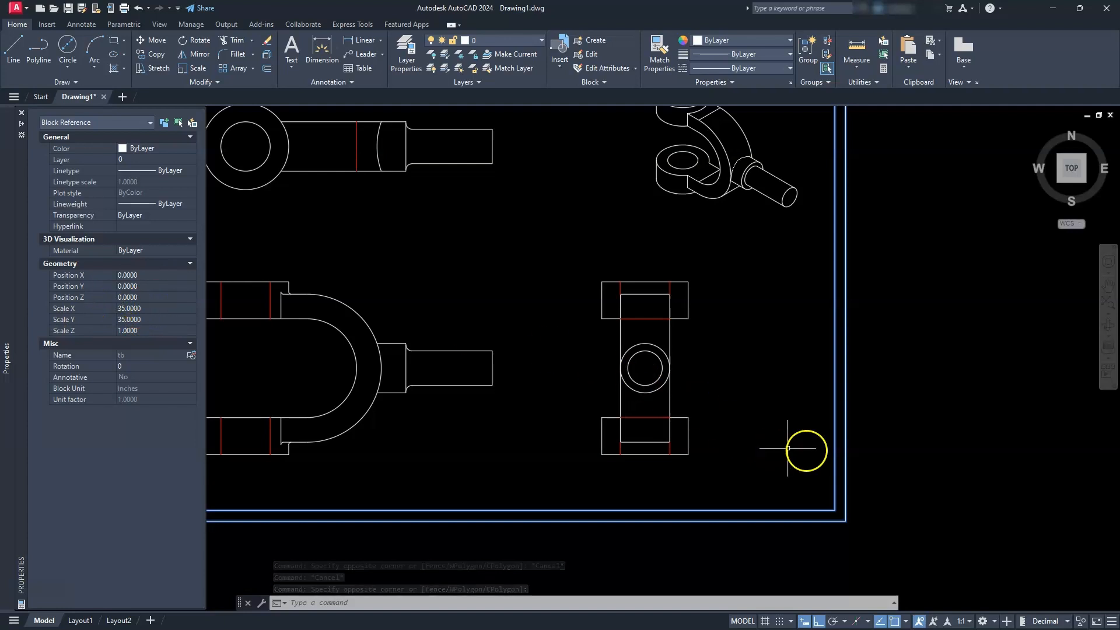
left_click(866, 391)
key("Escape")
key("Escape")
key("Escape")
key("Escape")
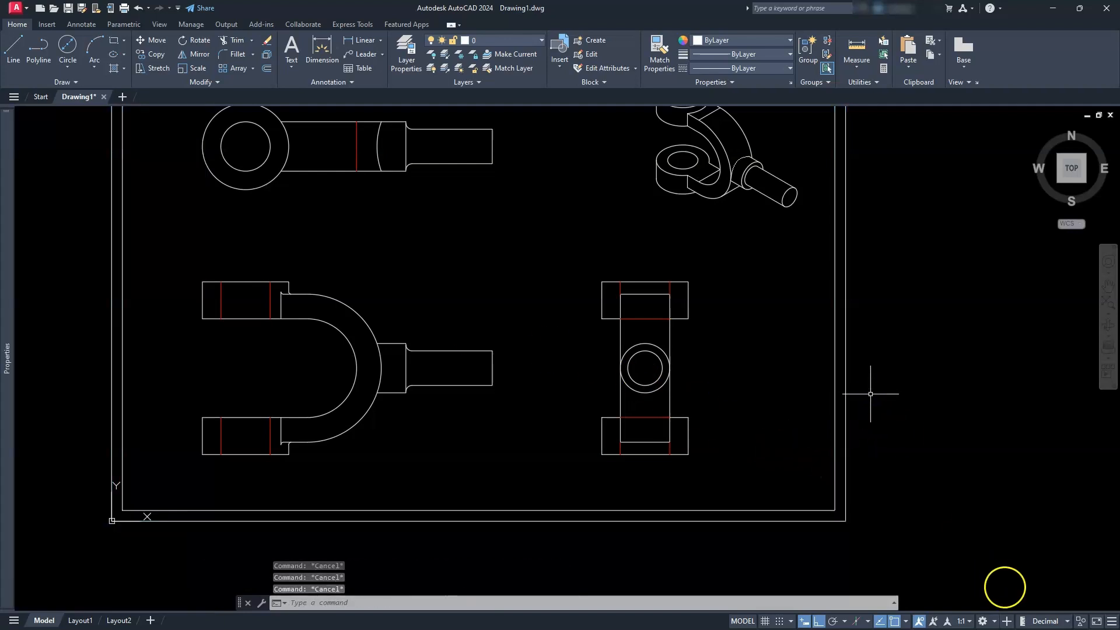
Step: Add a custom annotation scale named 1:35 after 1:30, with 1 paper unit equal to 35 drawing units
left_click(968, 621)
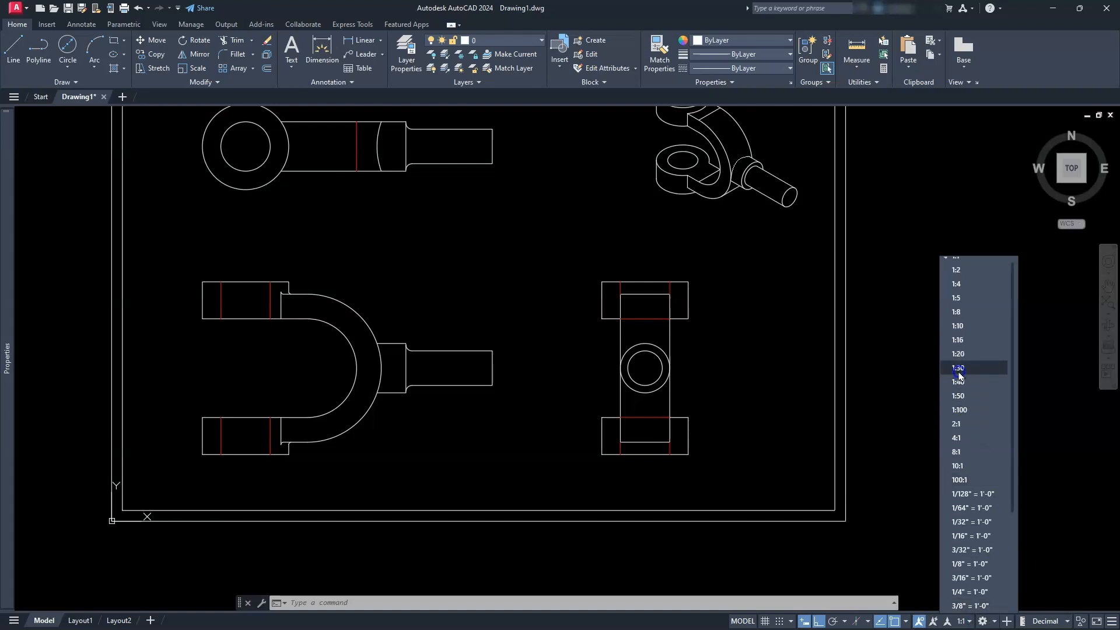
scroll(983, 451, "down", 3)
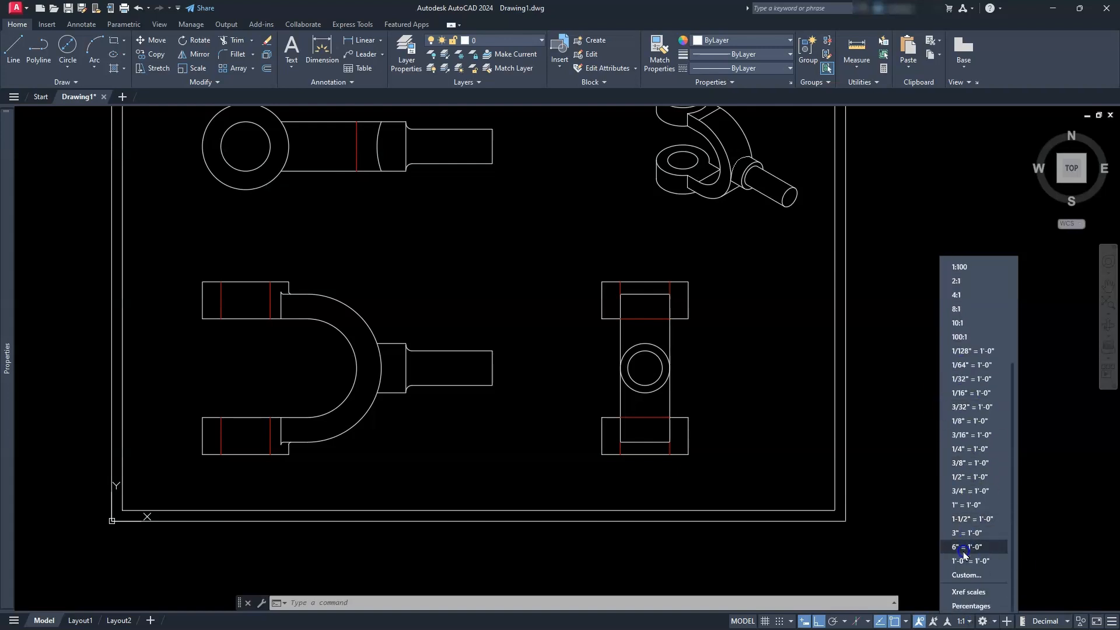
left_click(962, 576)
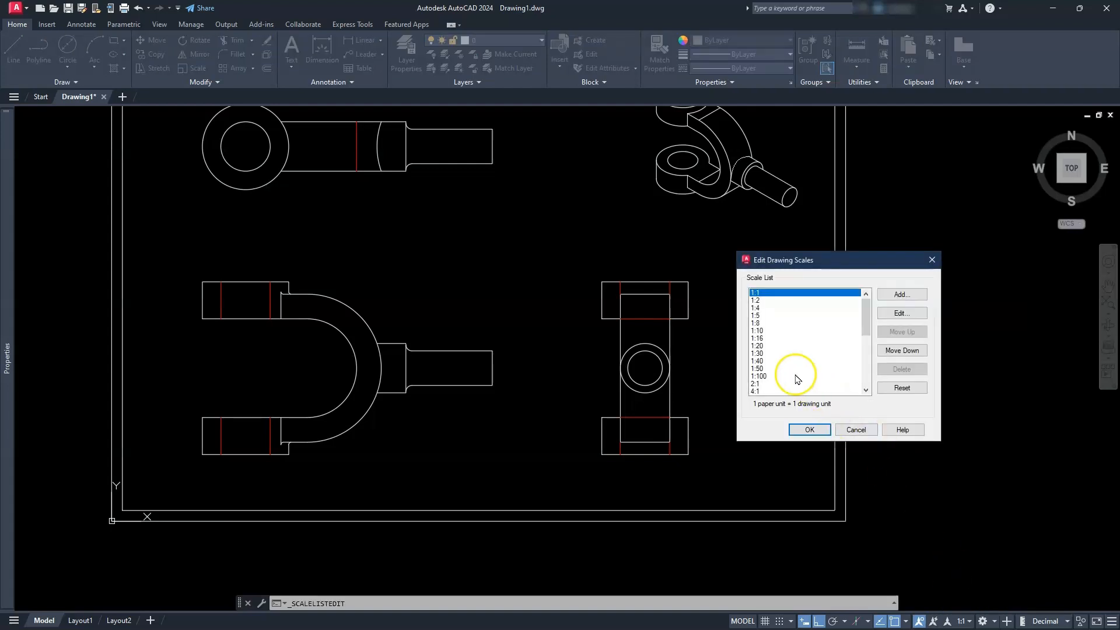
left_click(764, 354)
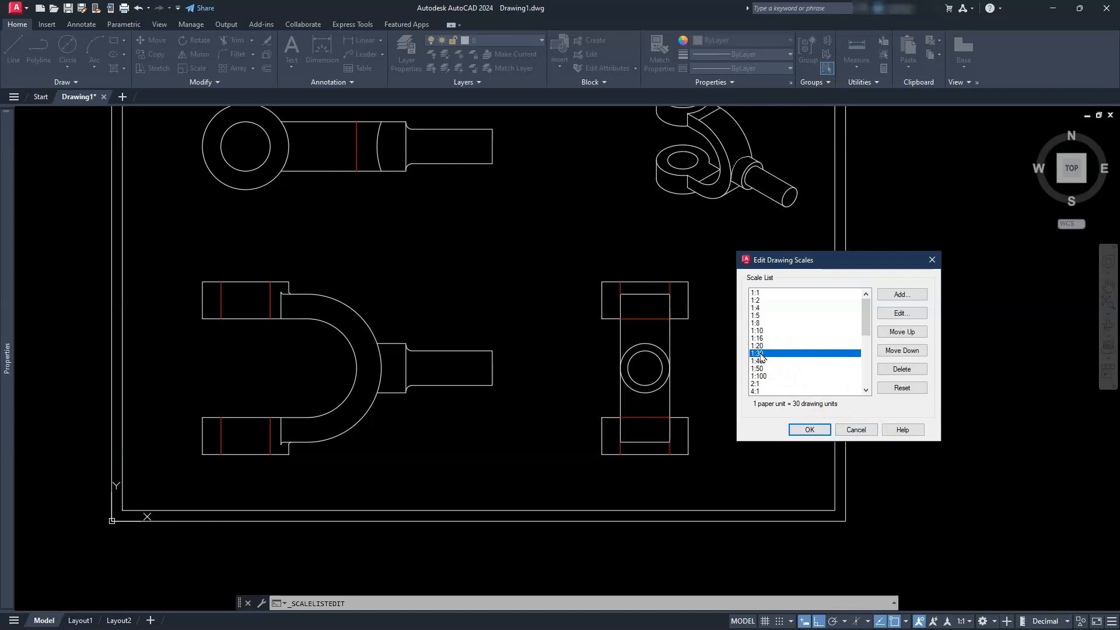
left_click(900, 295)
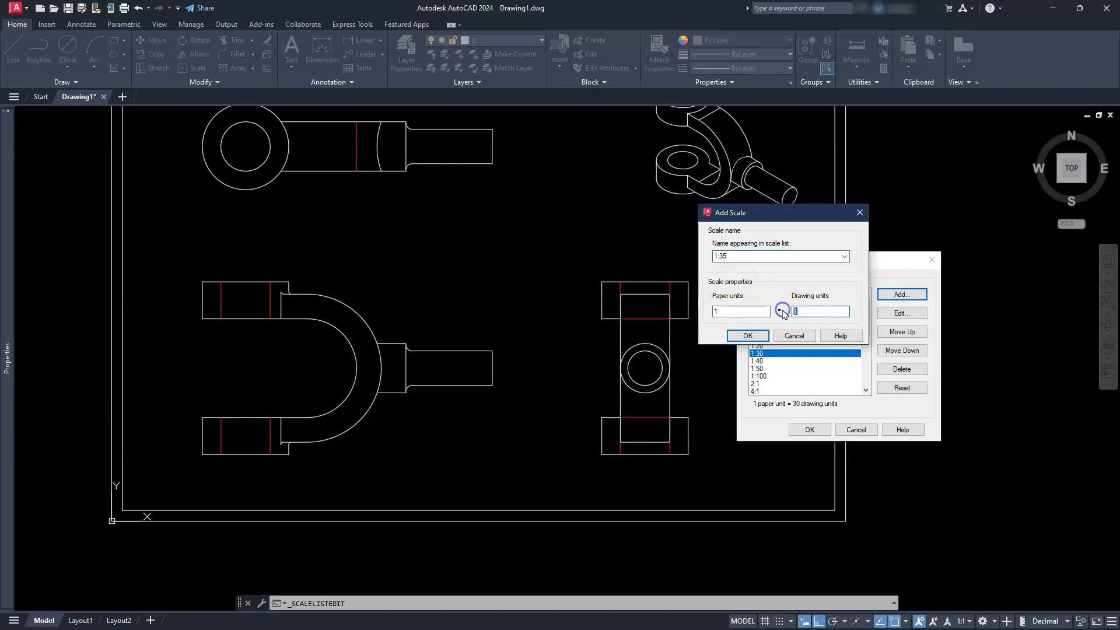
left_click(749, 336)
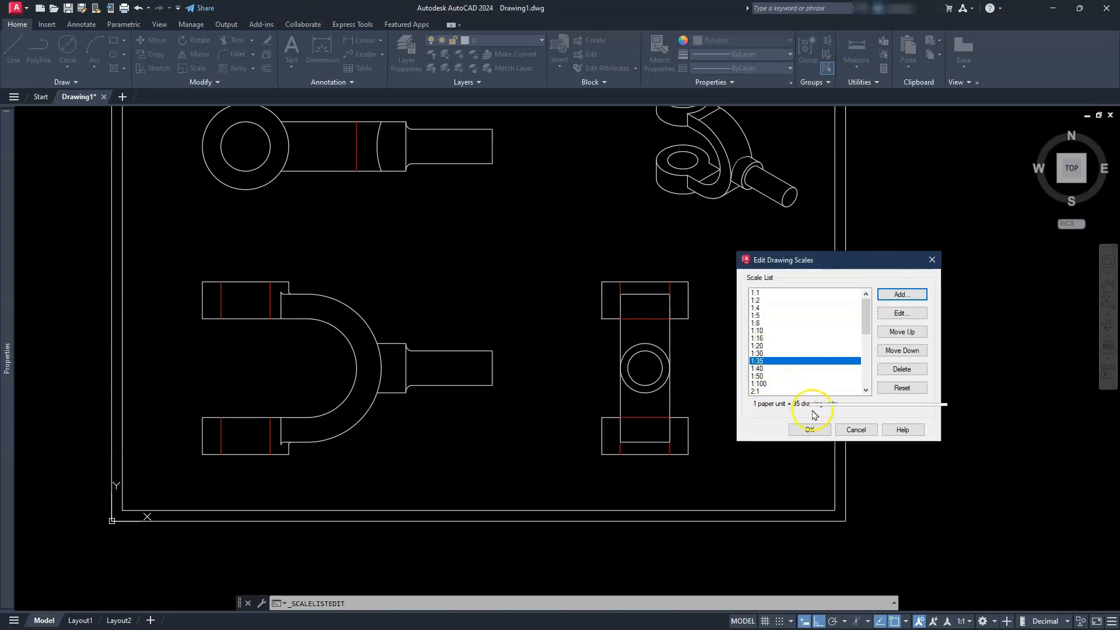
Step: Accept the edited scale list, make 1:35 the current annotation scale and regenerate the drawing
left_click(811, 430)
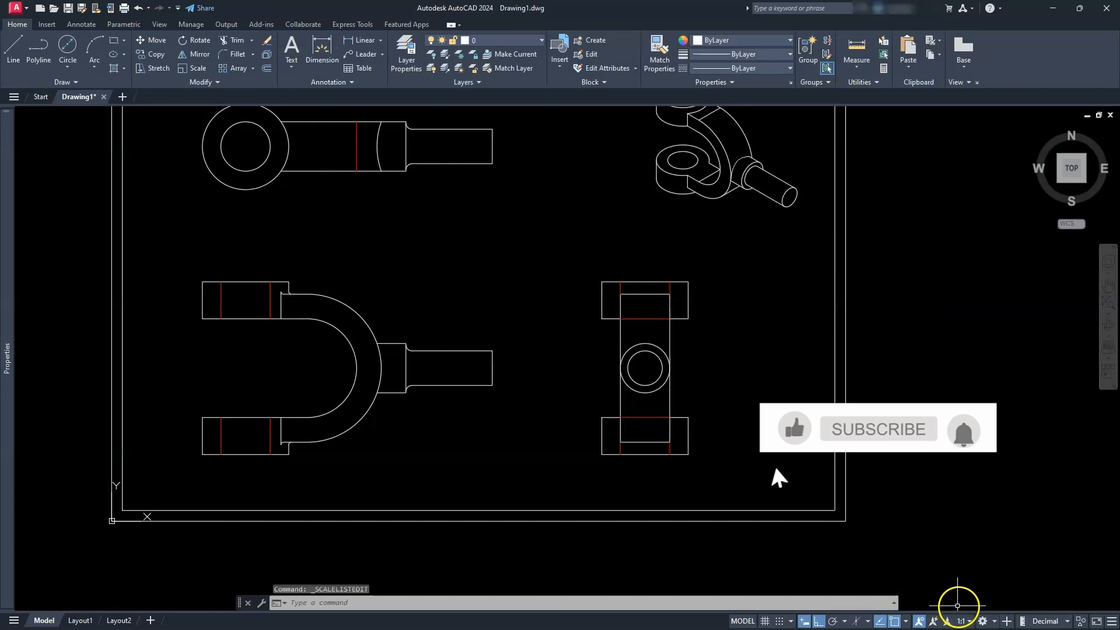
left_click(963, 621)
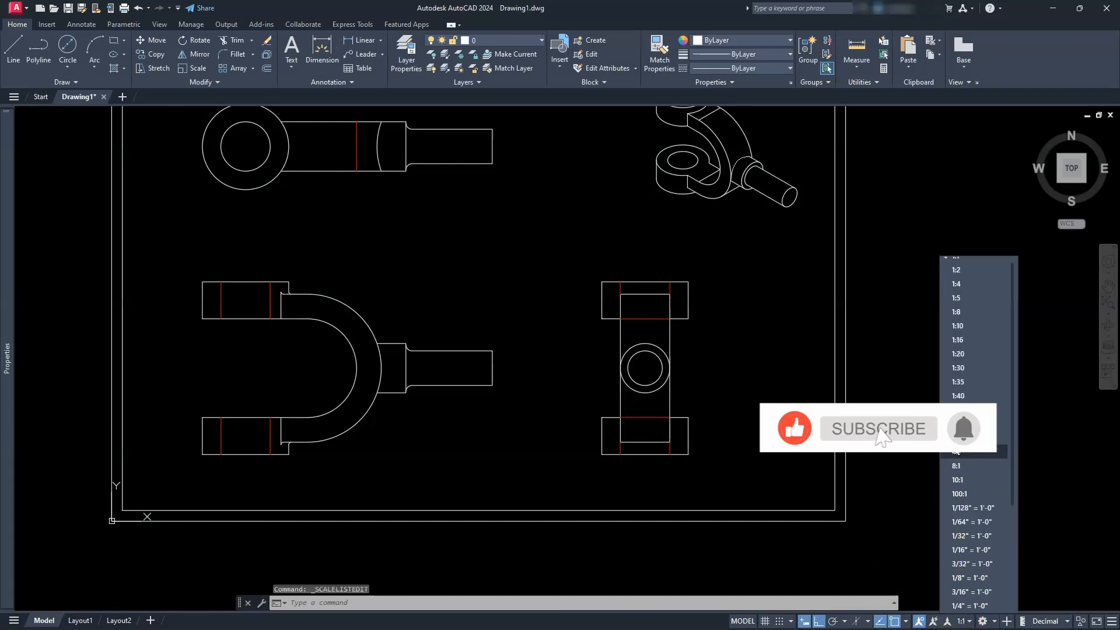
left_click(957, 383)
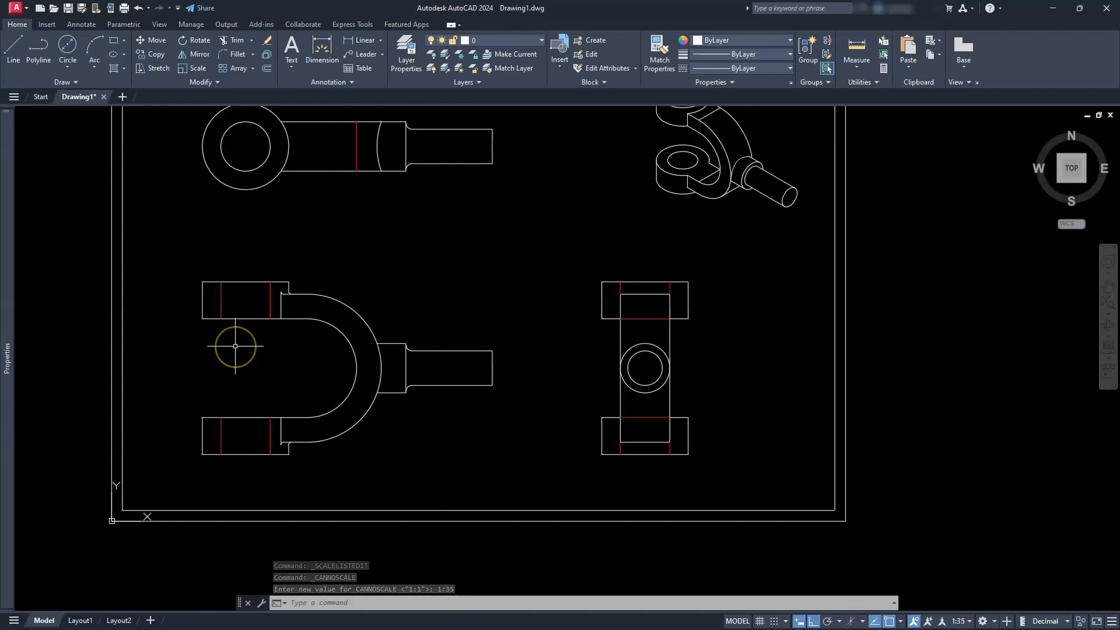
type("re")
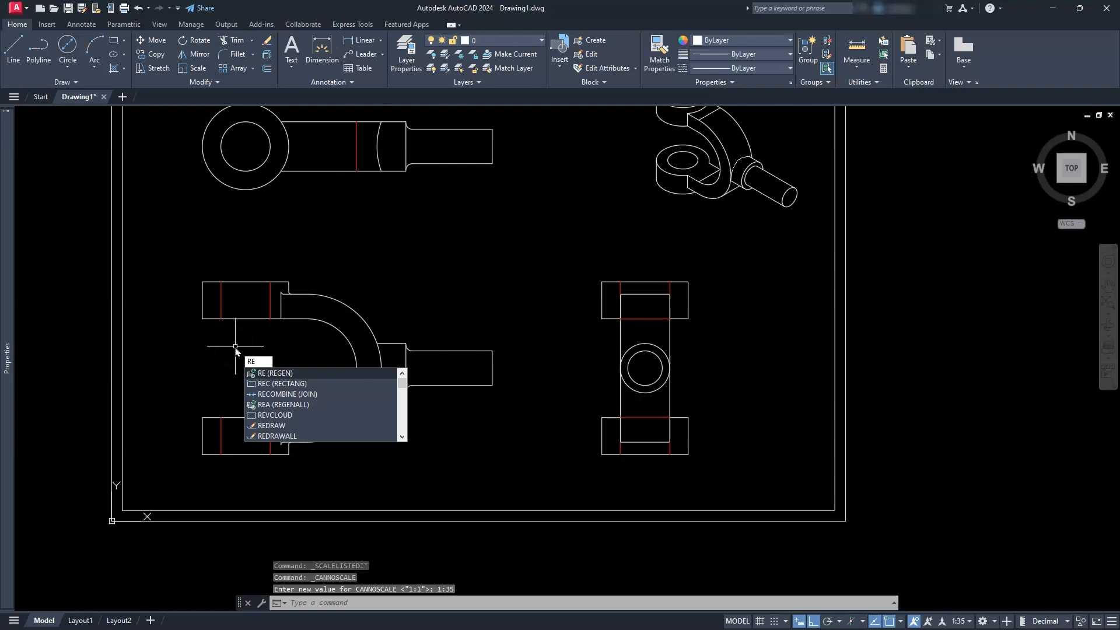
key("Return")
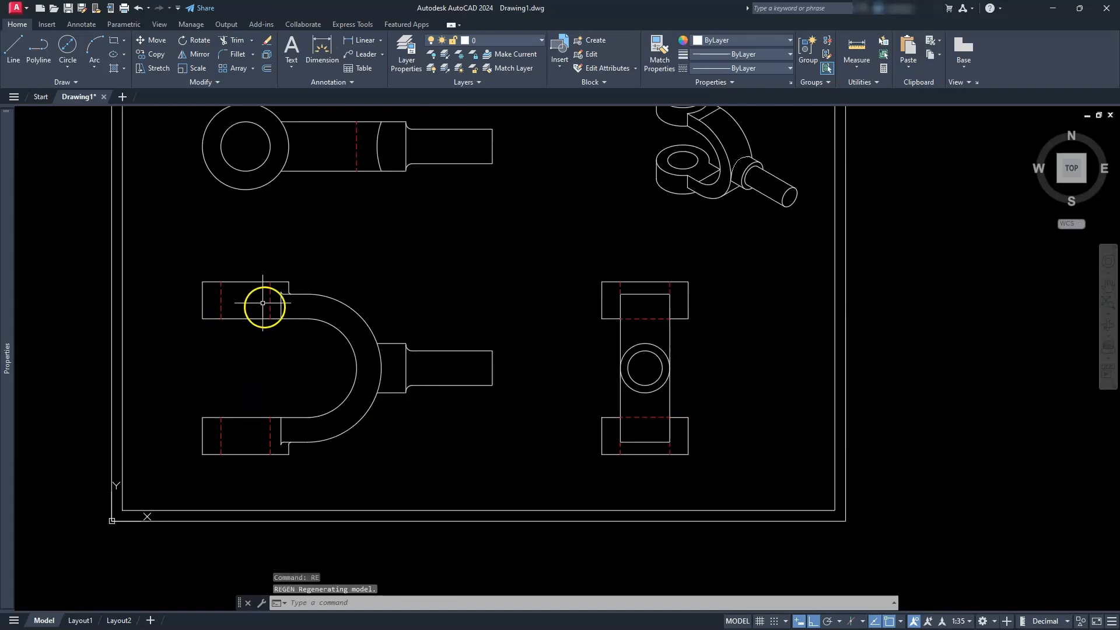
Step: Set the CENTERLAYER variable to the cen layer for new center marks and centerlines
mouse_move(465, 307)
middle_mouse_down()
mouse_move(447, 385)
mouse_move(440, 362)
middle_mouse_up()
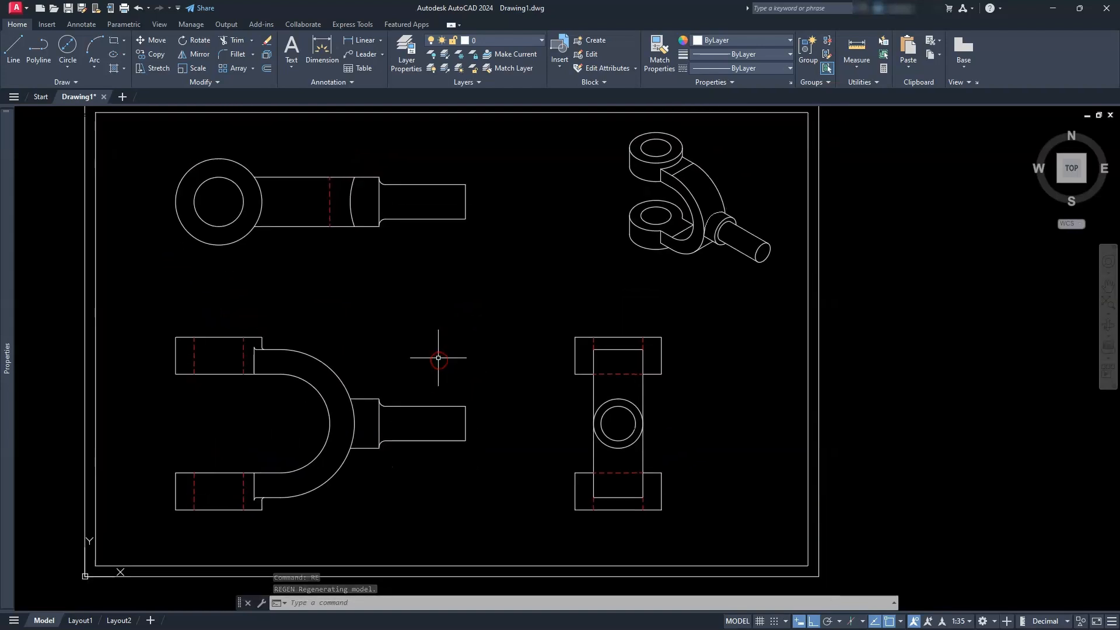
middle_click_drag(350, 375, 380, 380)
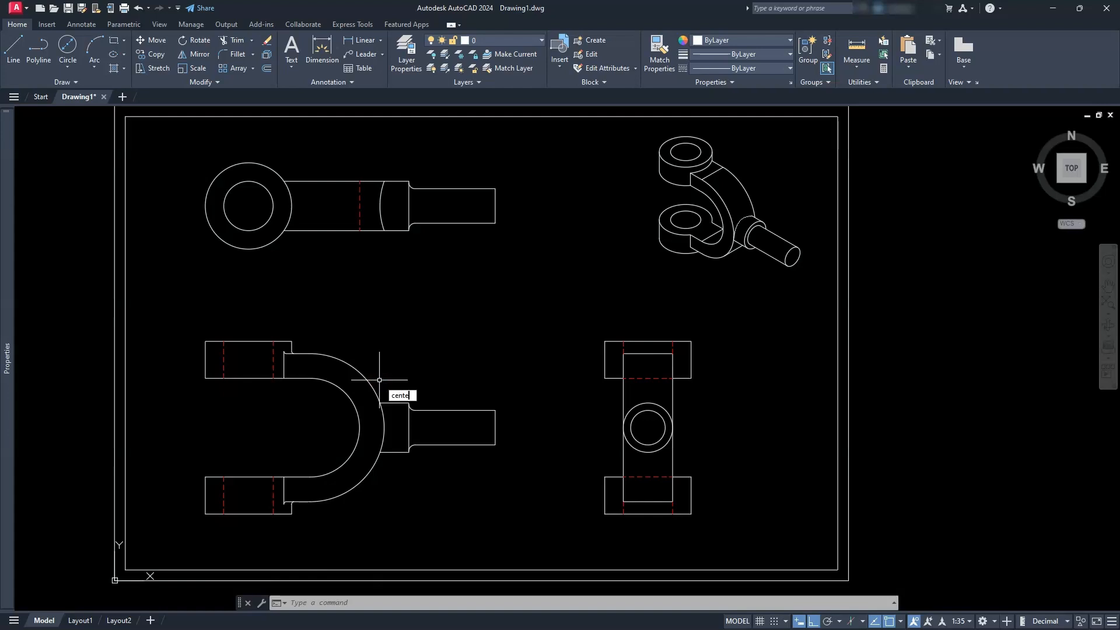
type("layer")
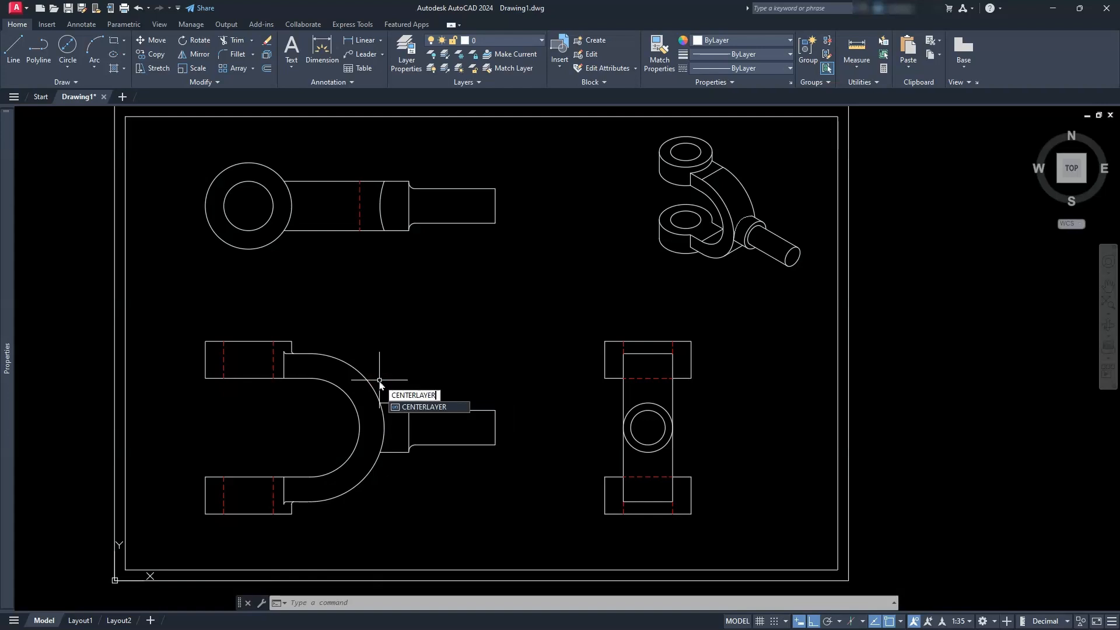
key("Return")
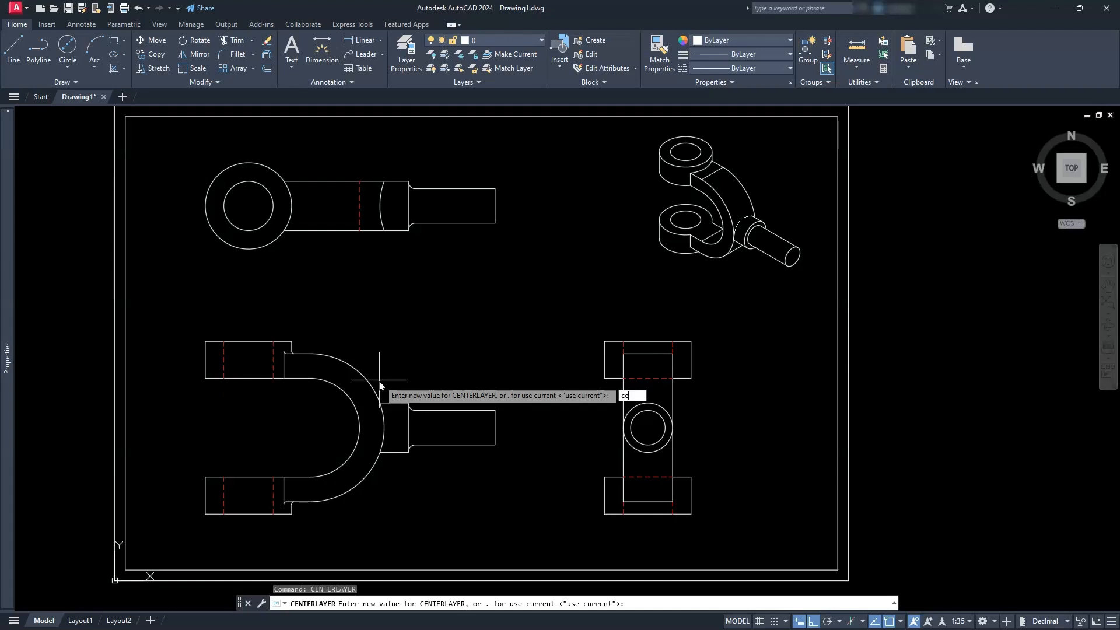
key("Return")
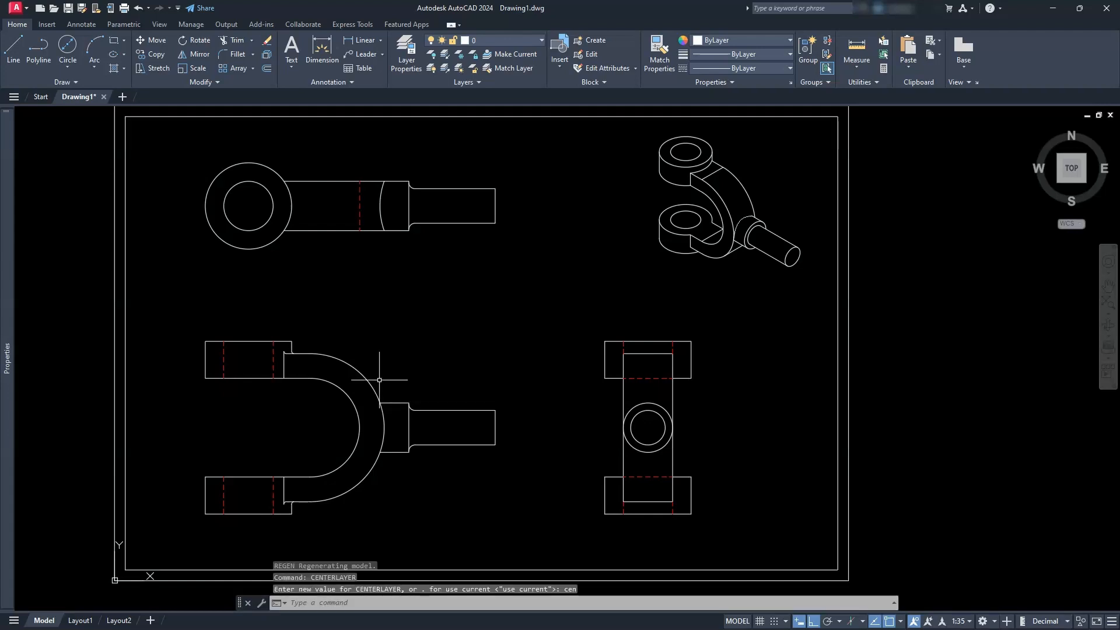
Step: Add a center mark to the outer circle of the top view and check how far its lines extend
left_click(81, 25)
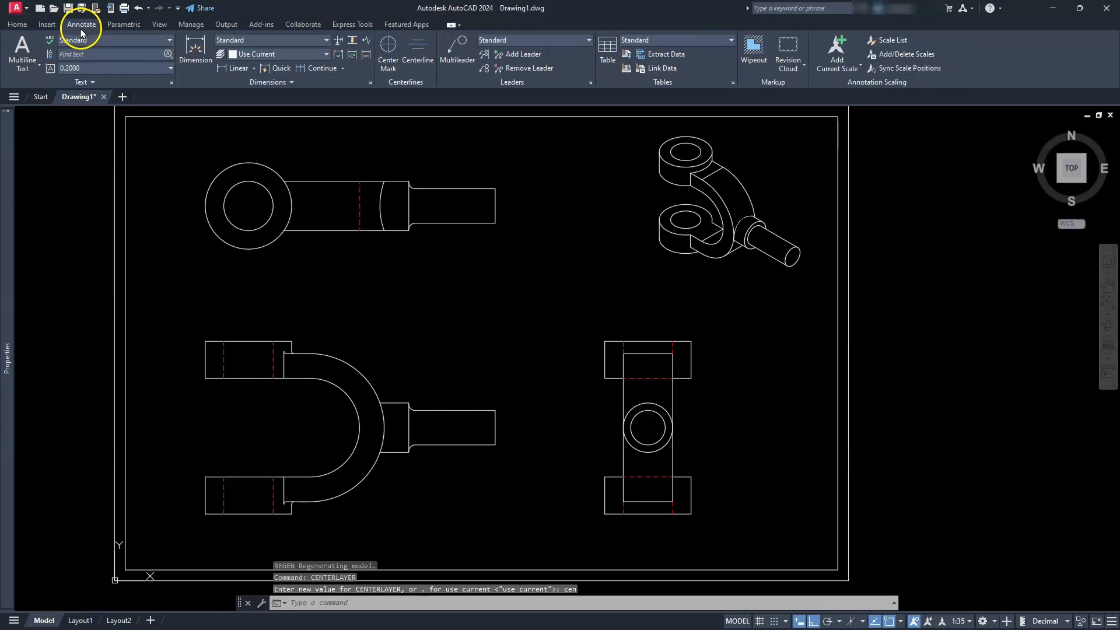
left_click(384, 46)
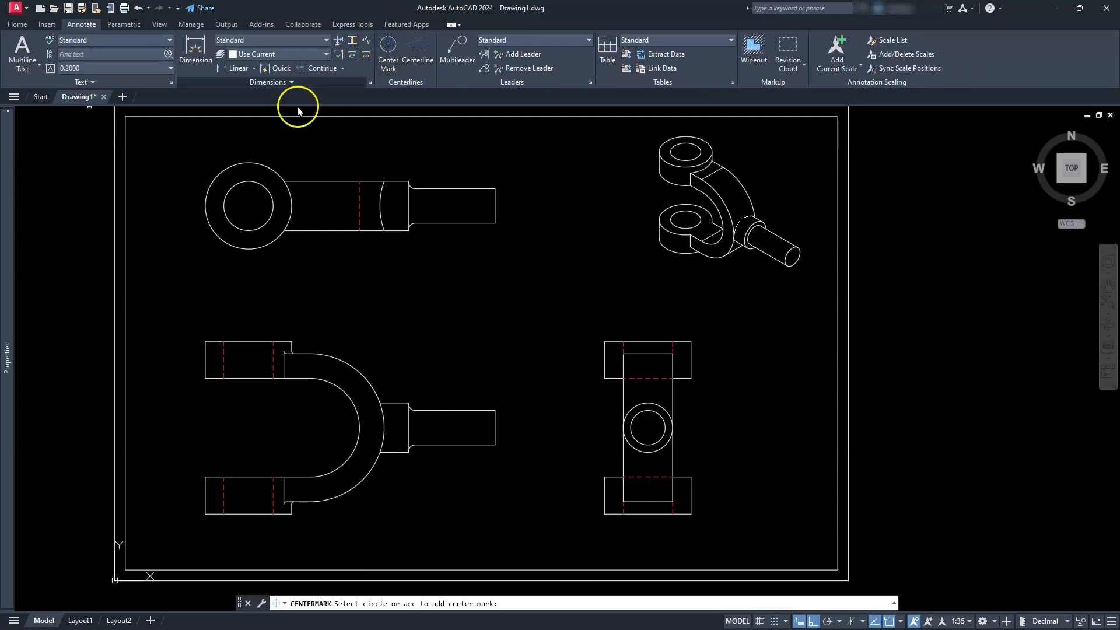
left_click(244, 162)
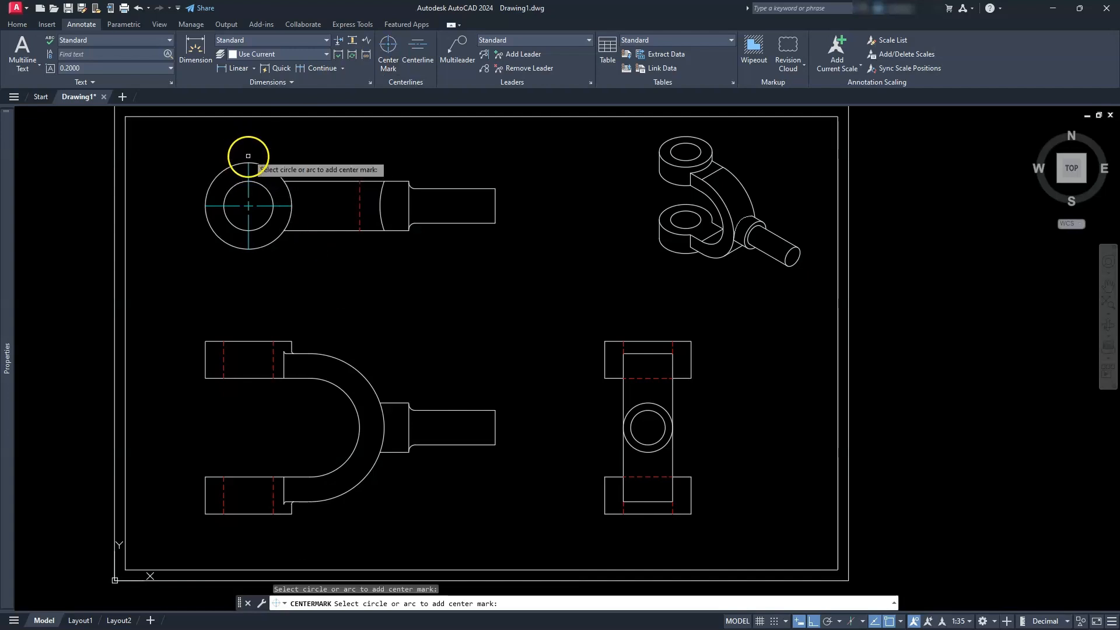
scroll(250, 153, "up", 6)
mouse_move(249, 154)
middle_mouse_down()
mouse_move(303, 236)
mouse_move(544, 175)
middle_mouse_up()
key("Escape")
key("Escape")
key("Escape")
Step: Erase the center mark from the top view's circles
left_click(549, 188)
left_click(521, 188)
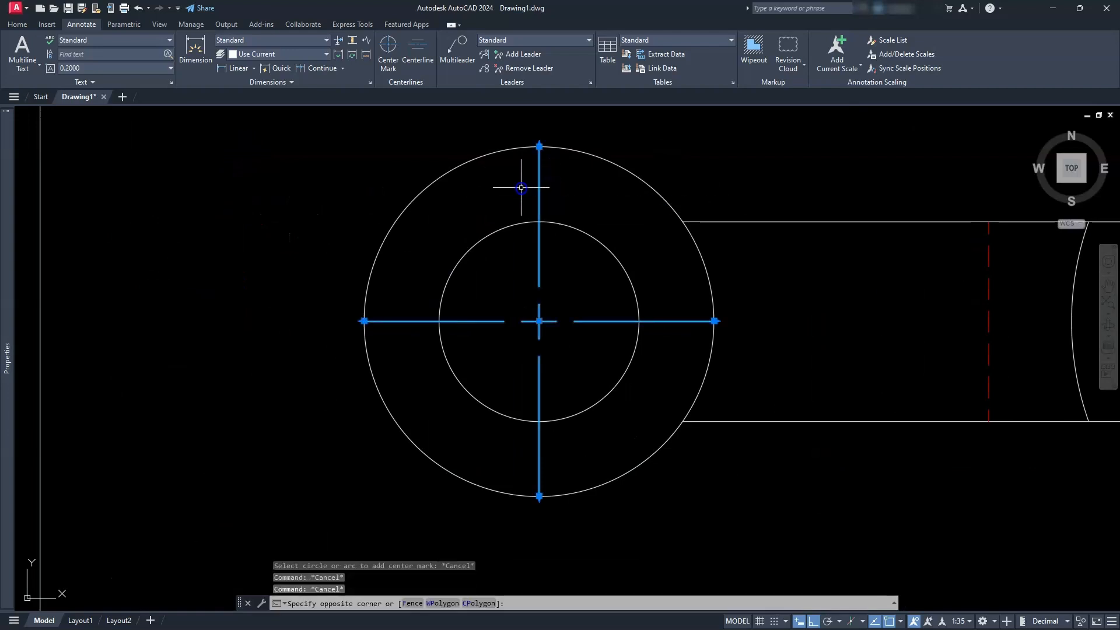
key("Delete")
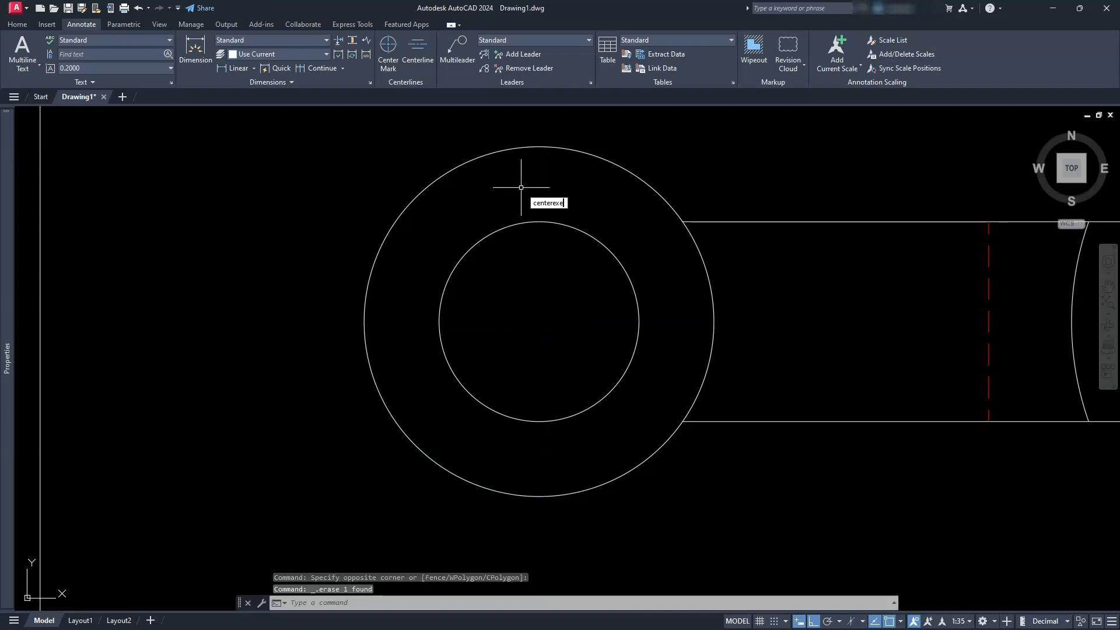
Step: Set the CENTEREXE extension length to 3 and add a center mark to the top view's outer circle
key("Return")
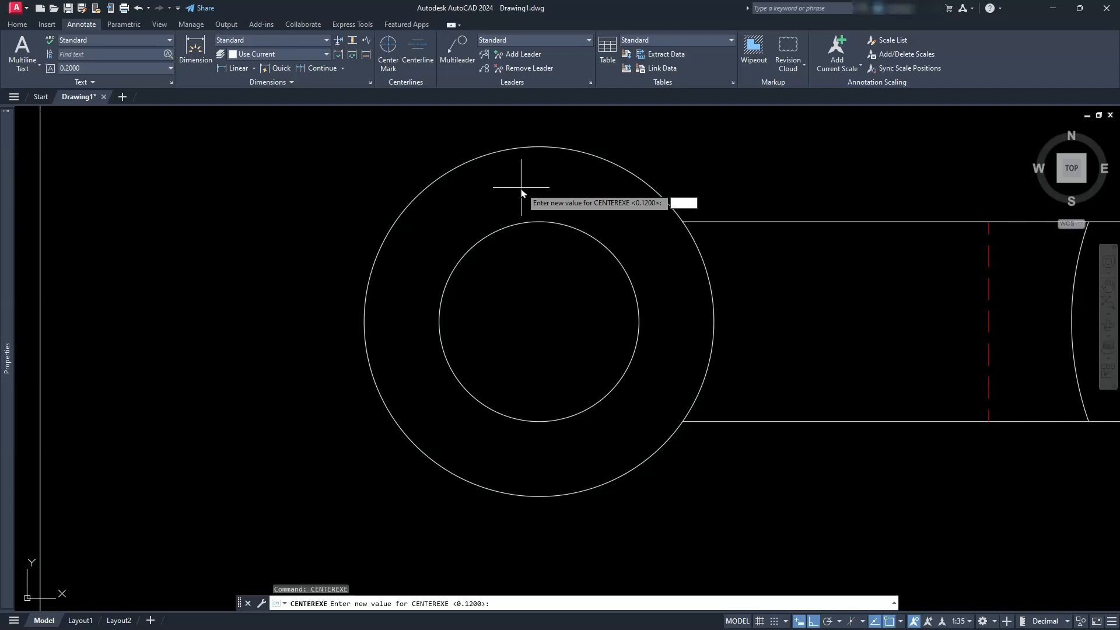
key("Return")
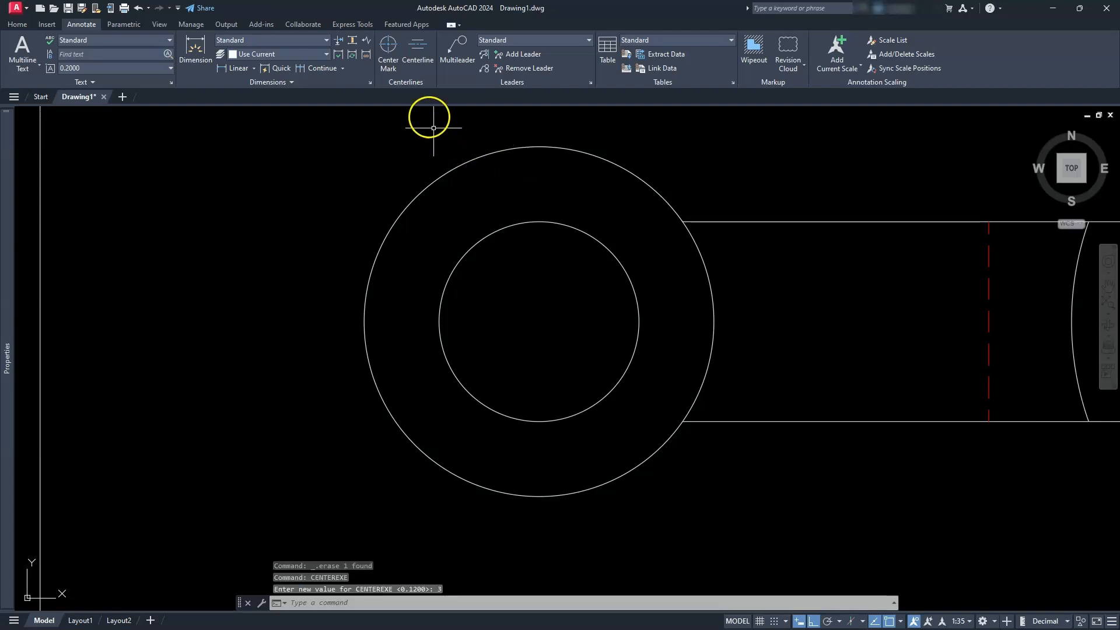
left_click(485, 155)
scroll(474, 202, "down", 2)
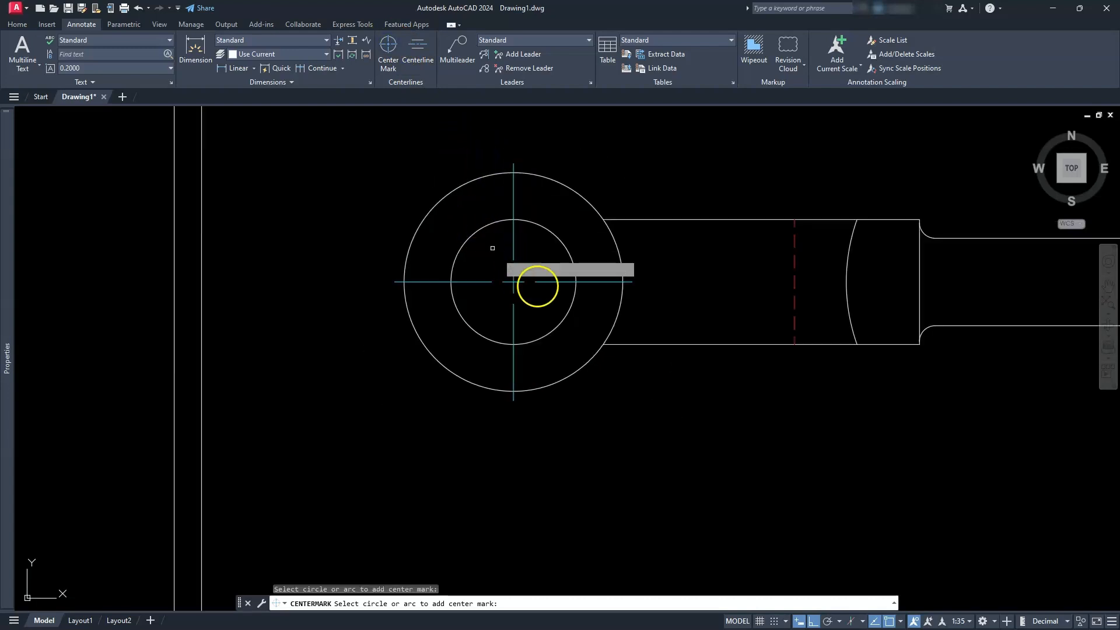
Step: Add center marks to the side view's outer circle and the front view's large outer arc
scroll(395, 327, "down", 4)
middle_click_drag(515, 433, 440, 274)
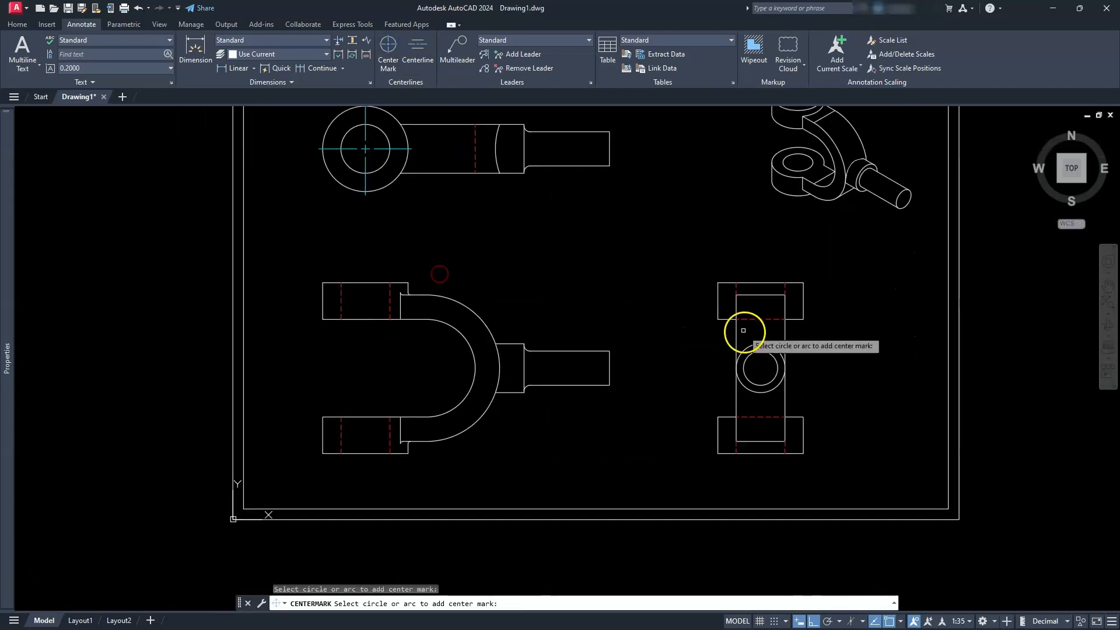
left_click(774, 346)
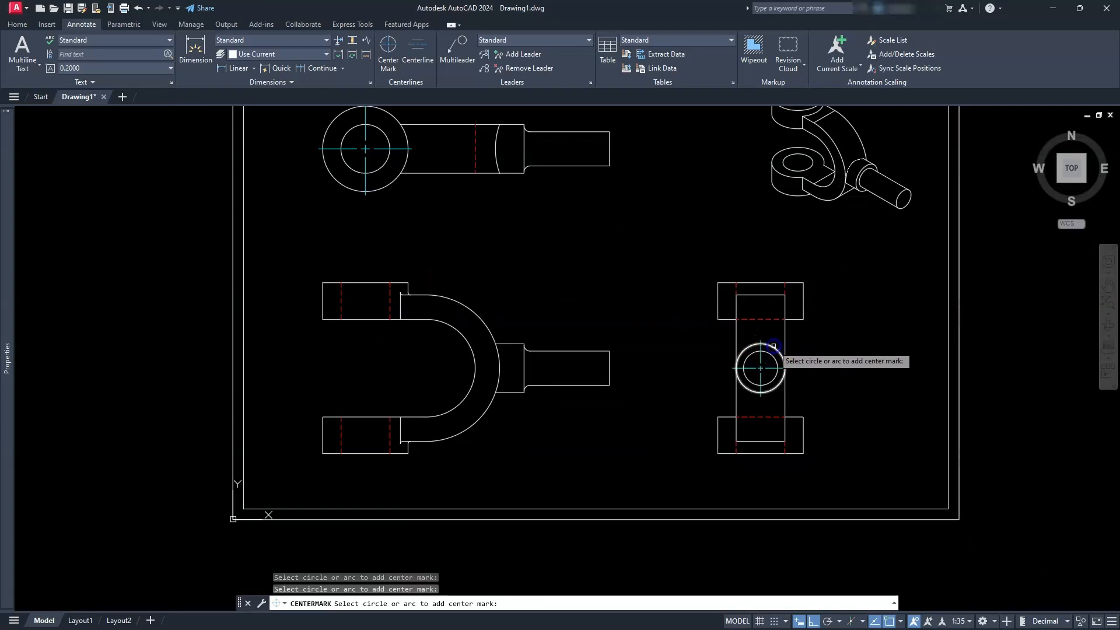
left_click(488, 408)
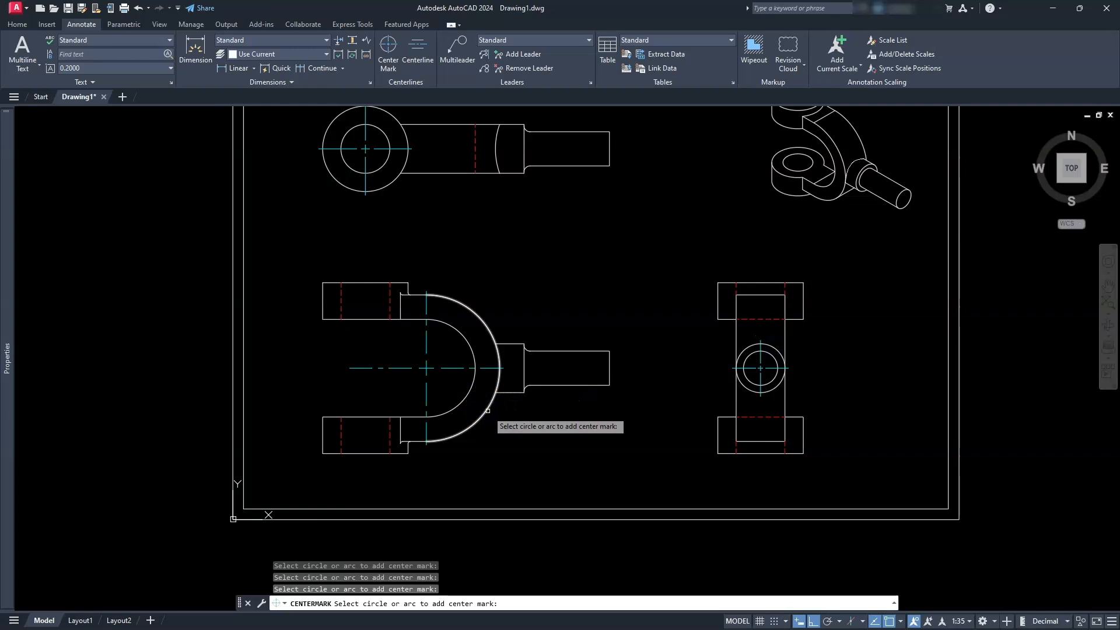
Step: Add centerlines between the two long shaft edges in the top view and in the front view
left_click(415, 54)
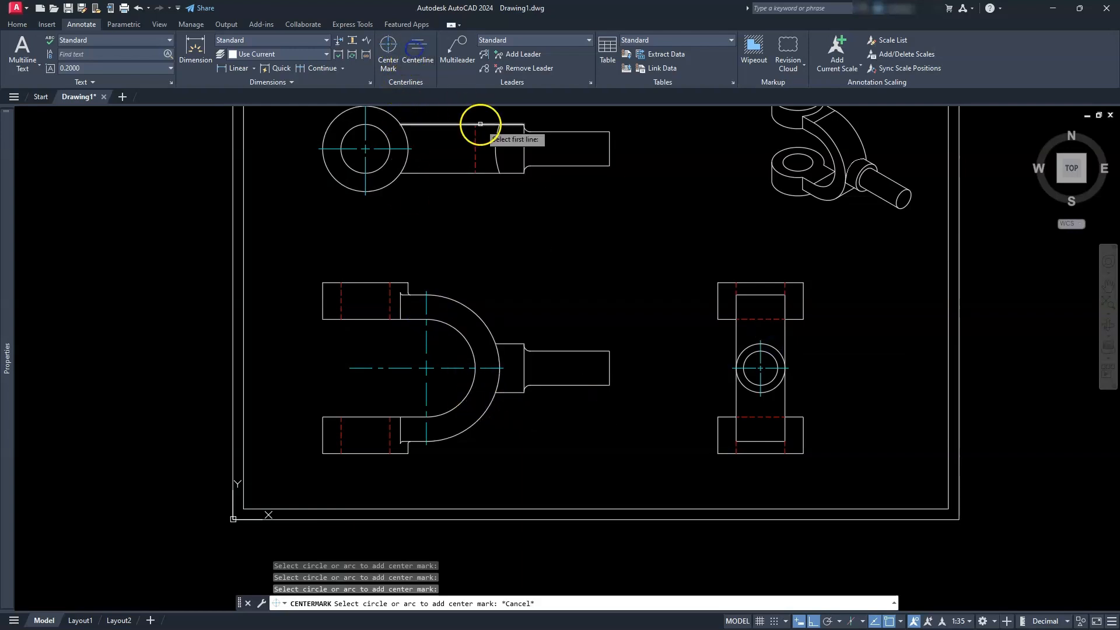
left_click(551, 132)
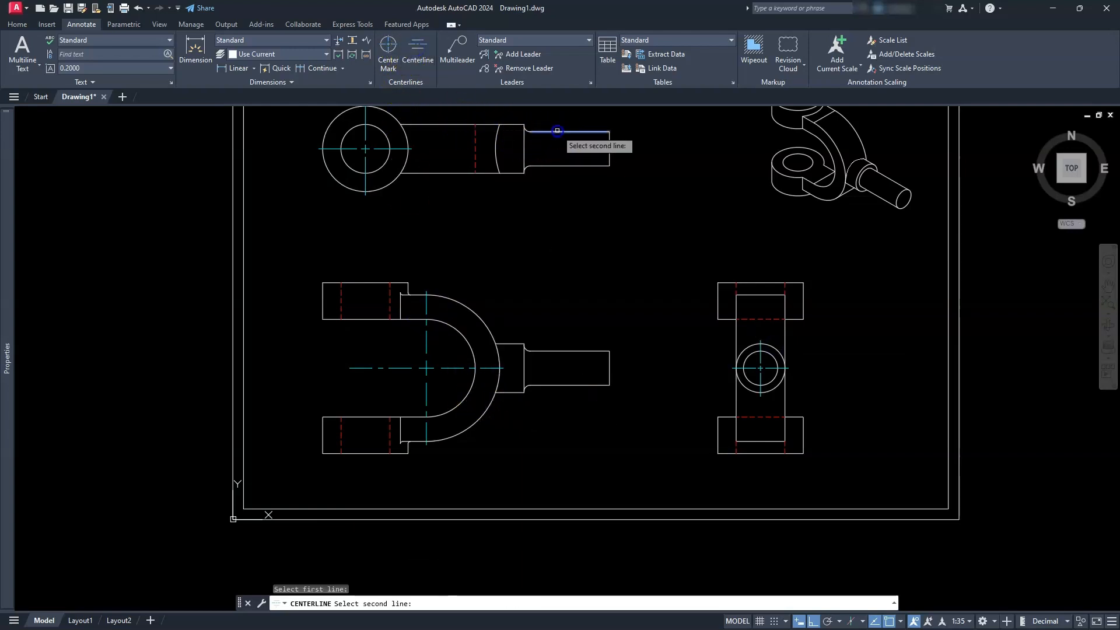
left_click(557, 164)
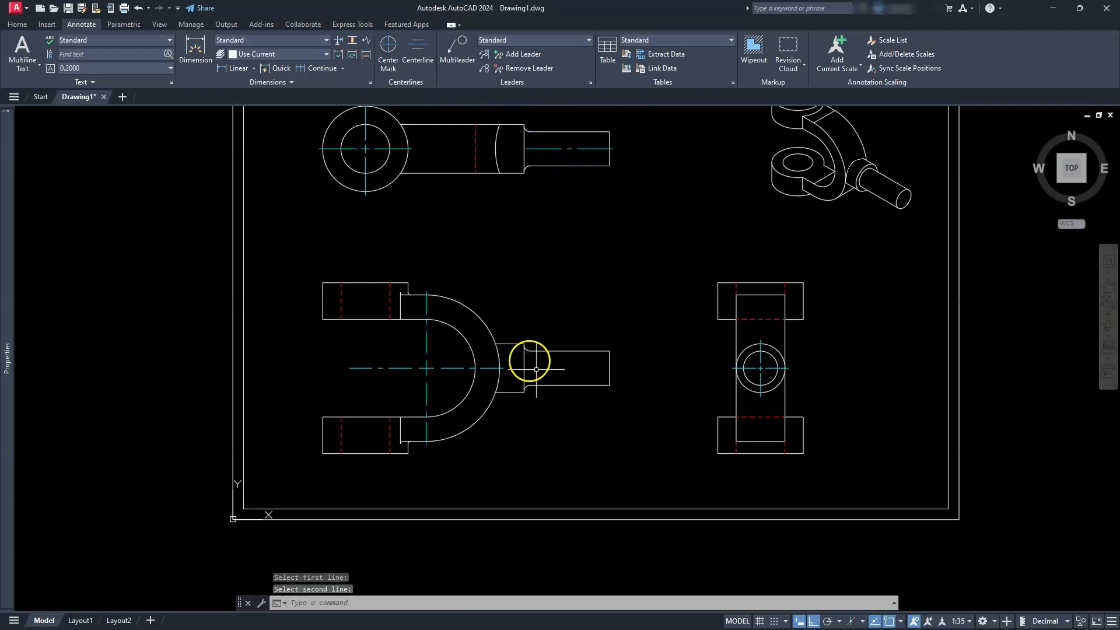
key("Return")
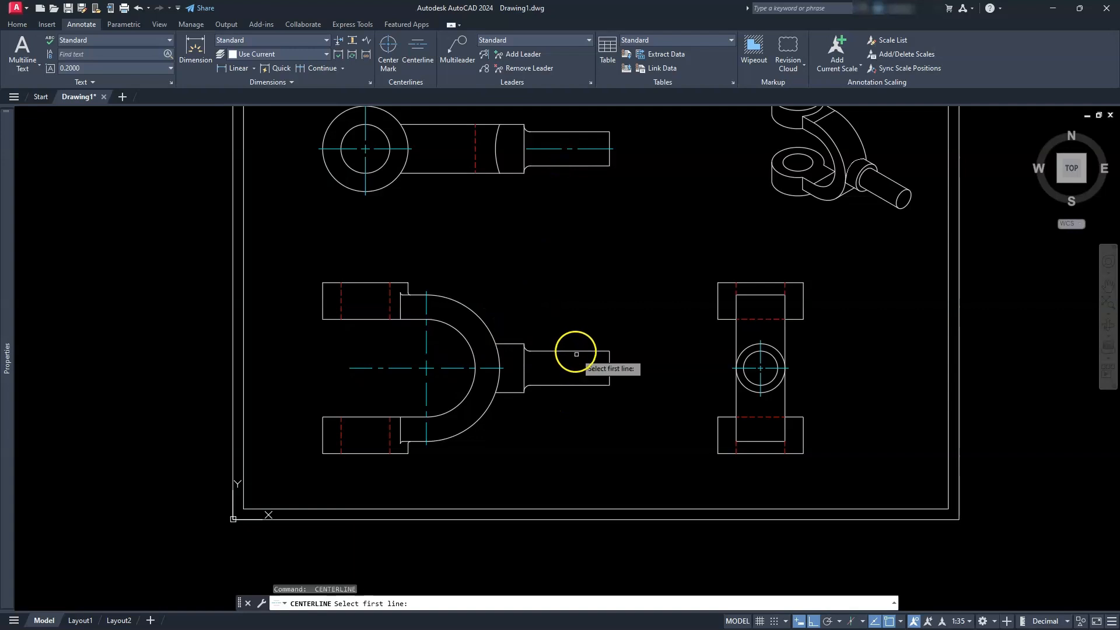
left_click(572, 350)
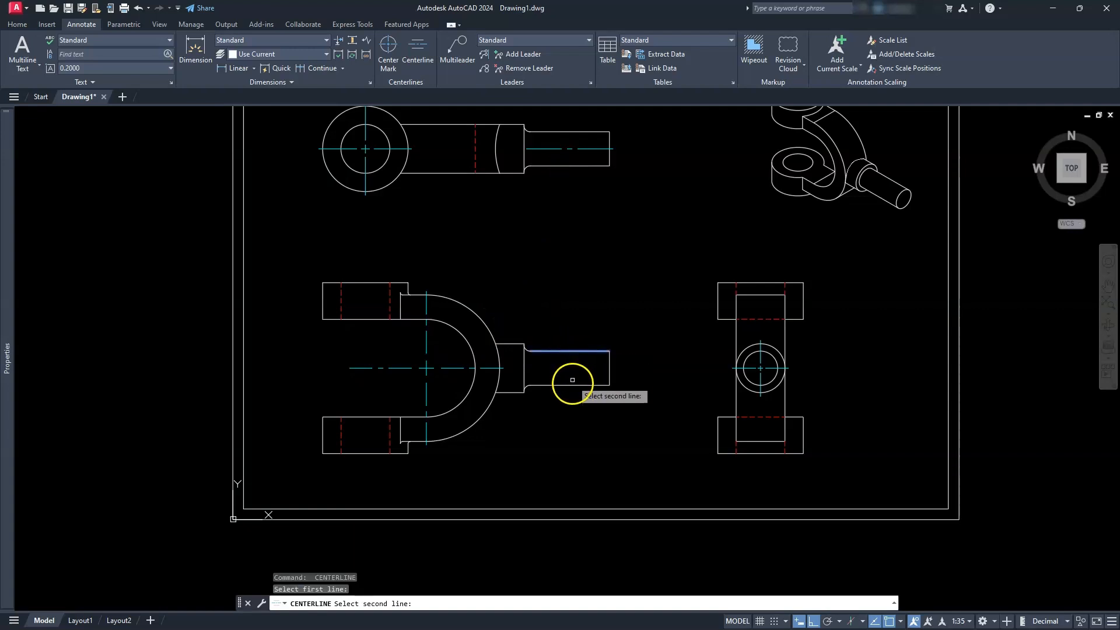
left_click(570, 384)
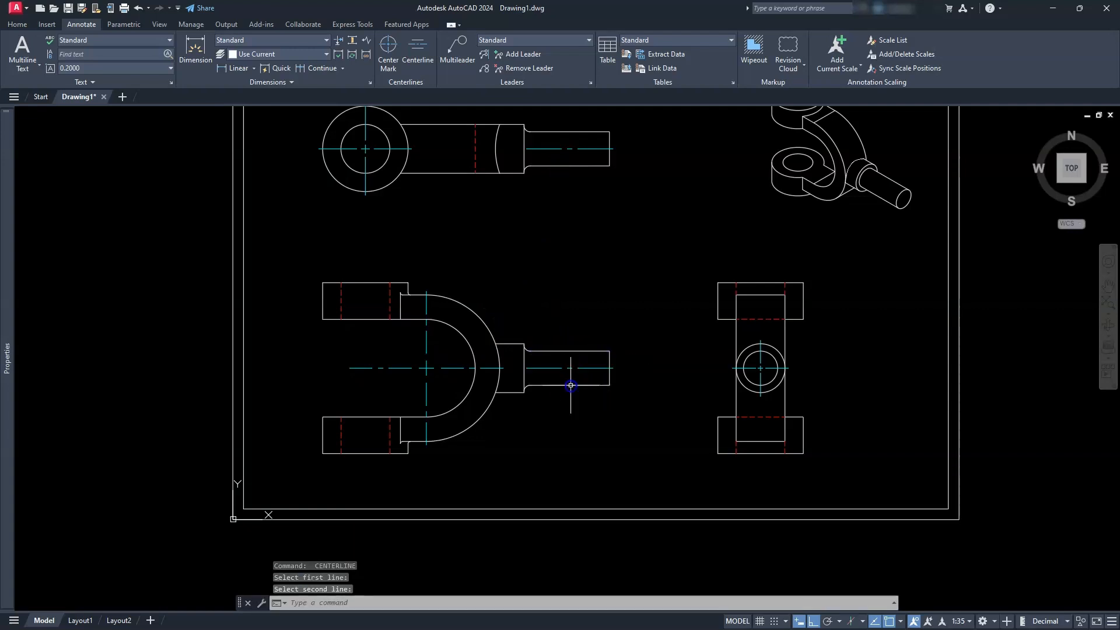
Step: Create a vertical centerline in the front view between the upper lug's left hole edge and the lower lug's right hole edge
key("Return")
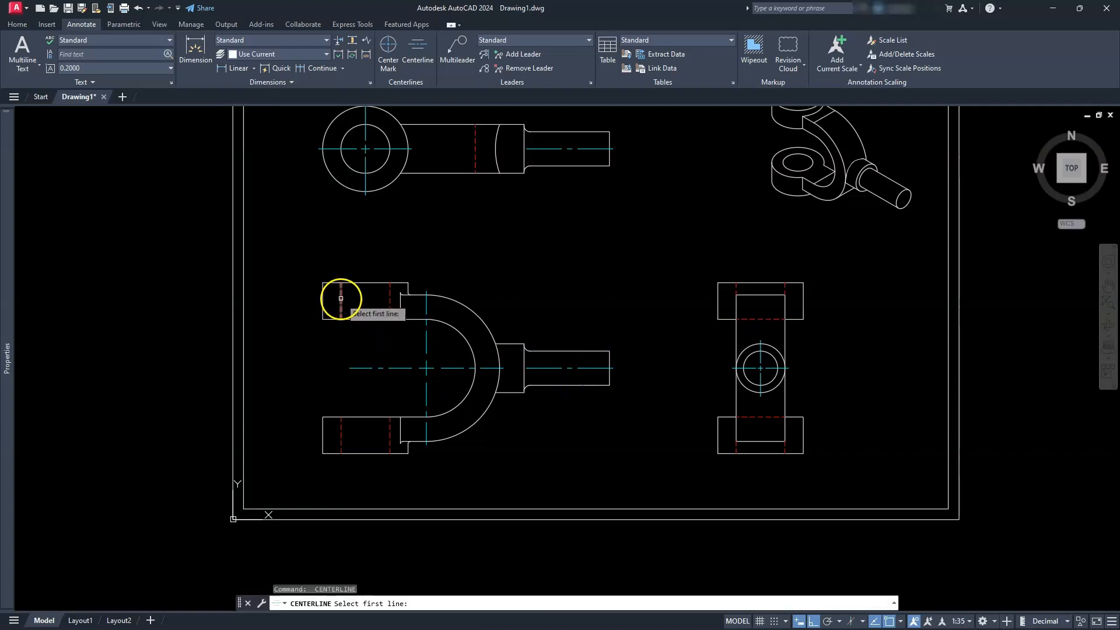
left_click(341, 302)
left_click(390, 433)
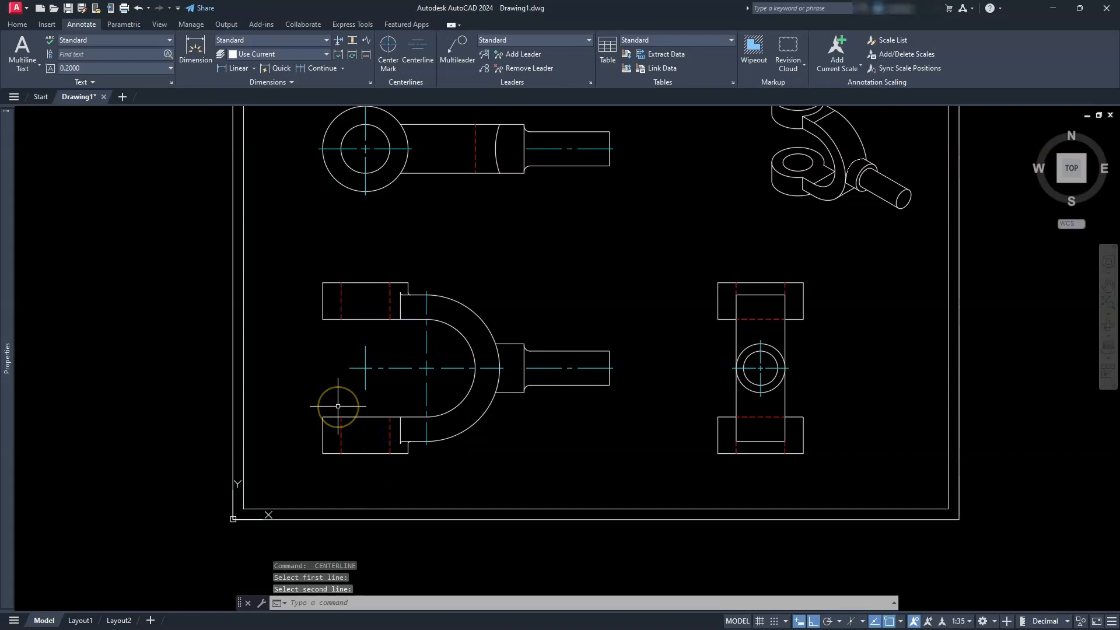
key("Escape")
key("Escape")
key("Escape")
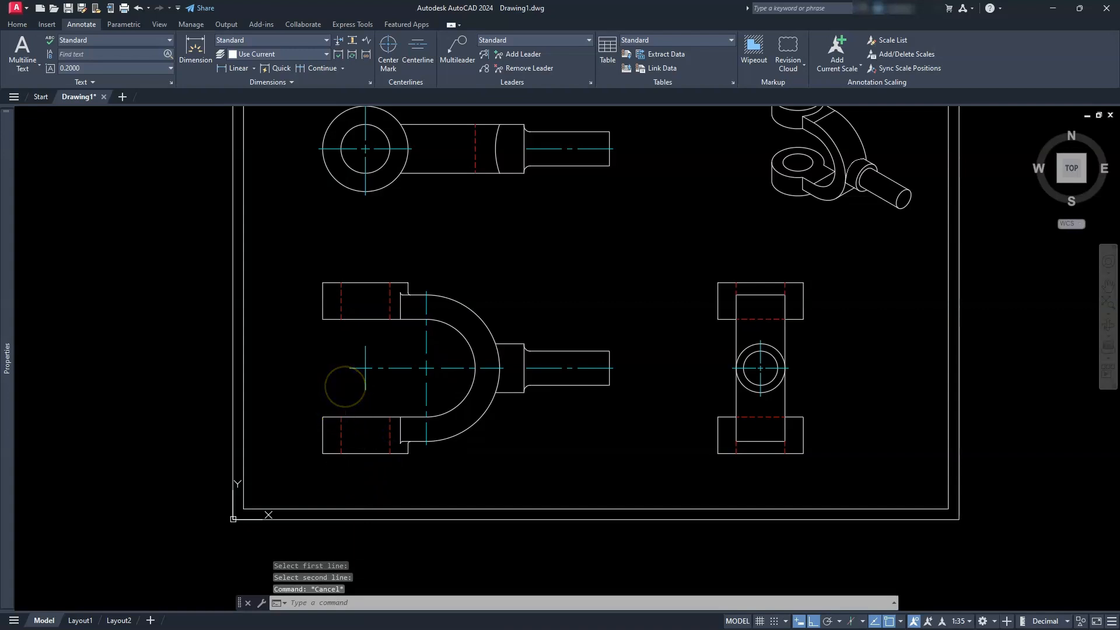
Step: Stretch the upper end of the front view's vertical hole centerline to the upper lug's top edge
left_click(362, 381)
scroll(487, 362, "up", 3)
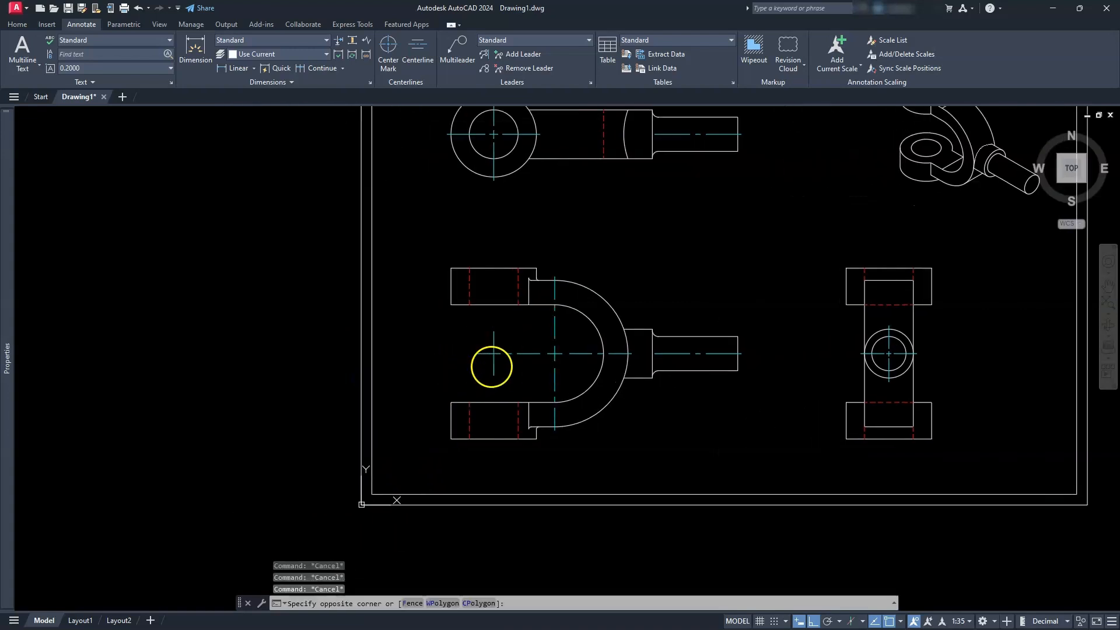
key("Escape")
middle_click_drag(483, 350, 503, 392)
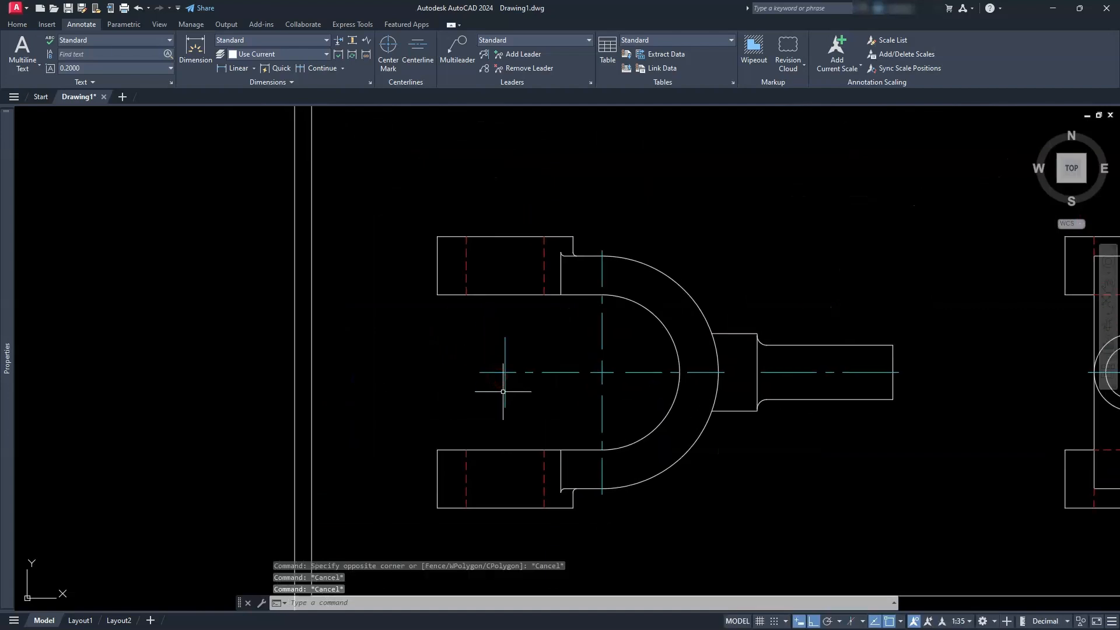
left_click(505, 329)
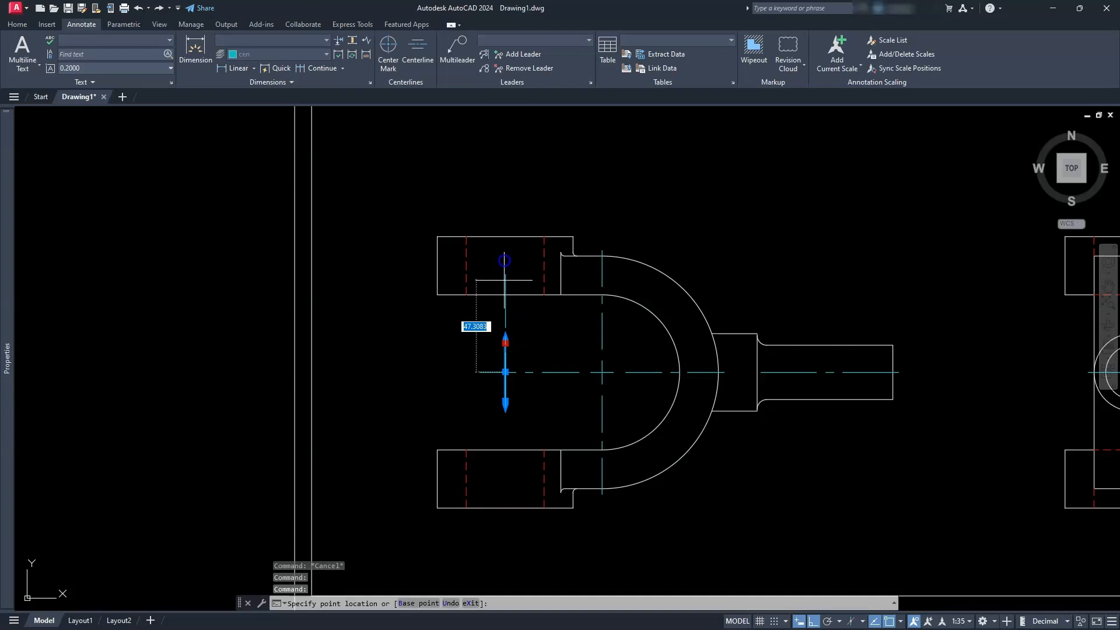
left_click(505, 235)
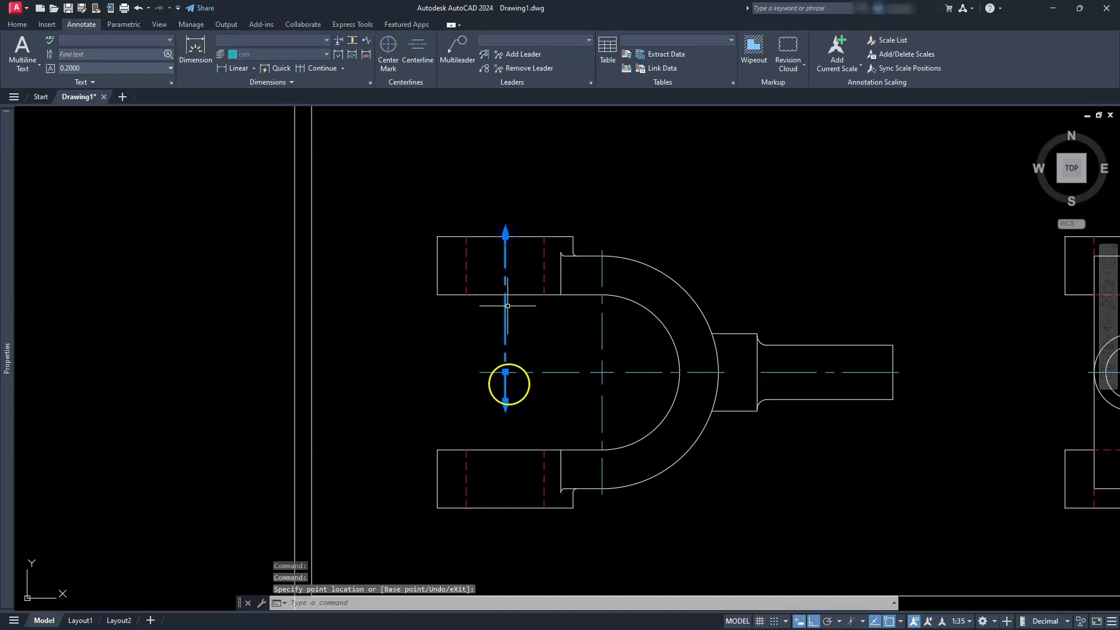
Step: Stretch the lower end of the front view's vertical hole centerline to the lower lug's bottom edge
key("Escape")
left_click(505, 402)
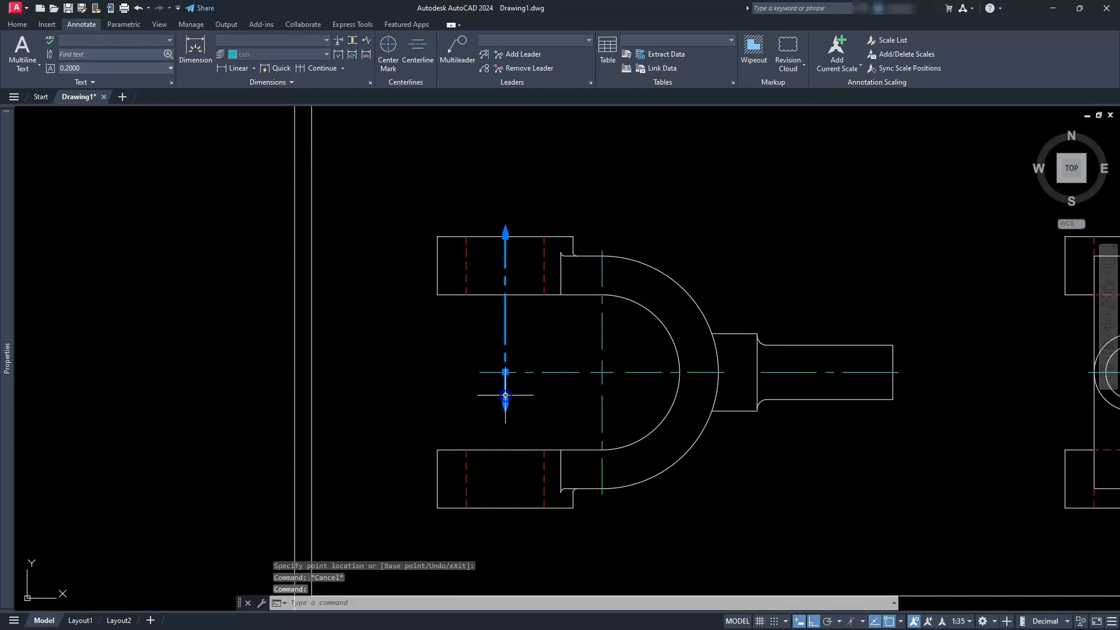
left_click(505, 401)
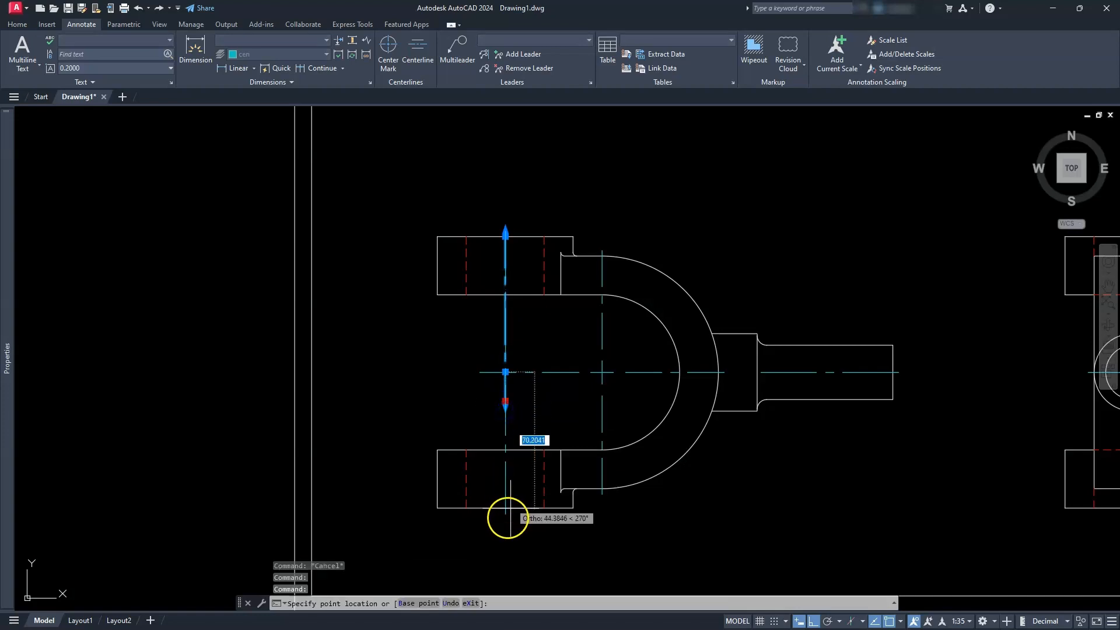
left_click(506, 506)
key("Escape")
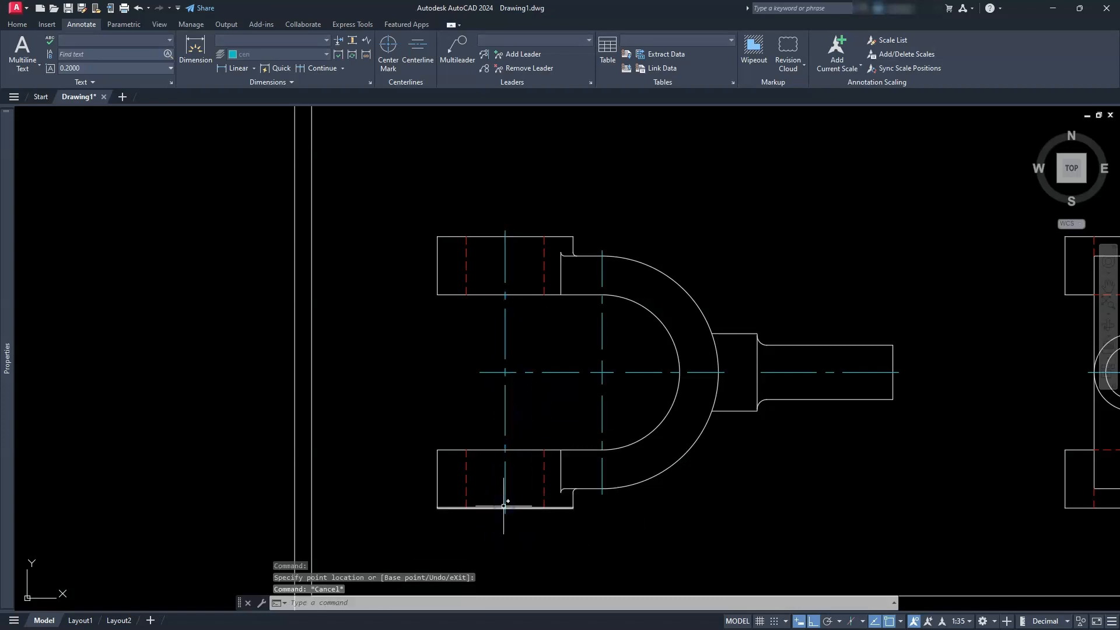
key("Escape")
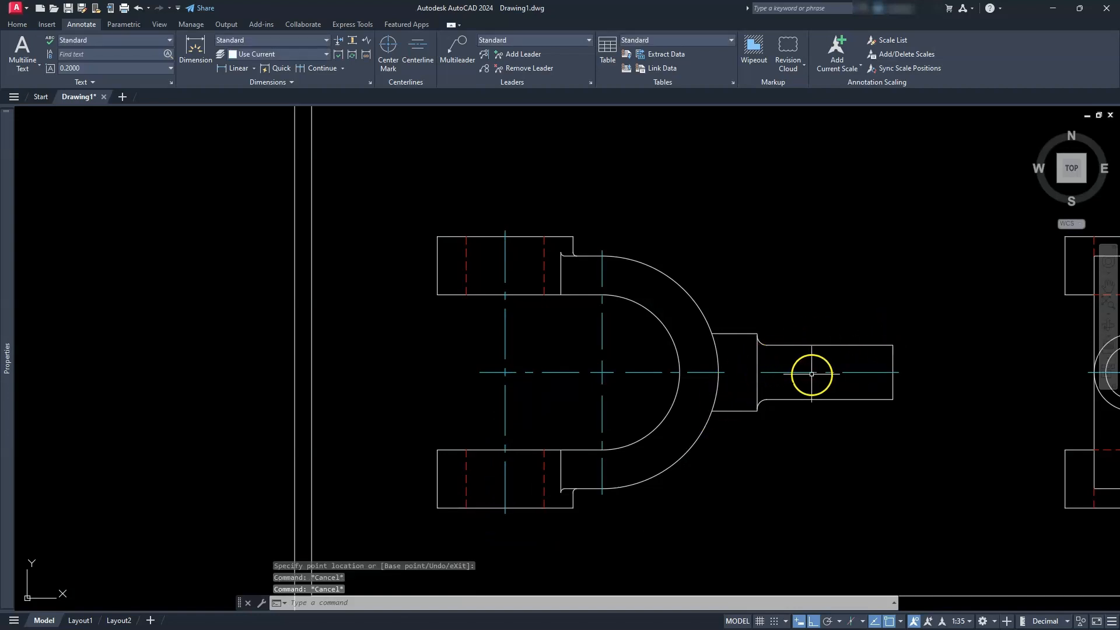
Step: Stretch the inner end of the front view's shaft centerline to meet the horizontal line of the large arc's center mark
left_click(812, 373)
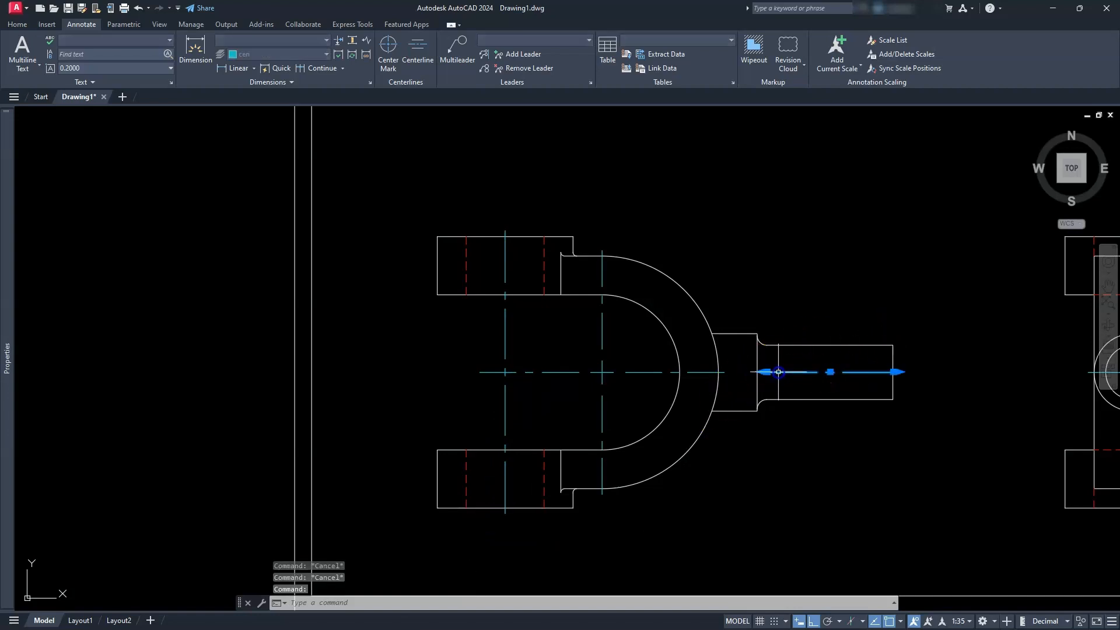
left_click(767, 372)
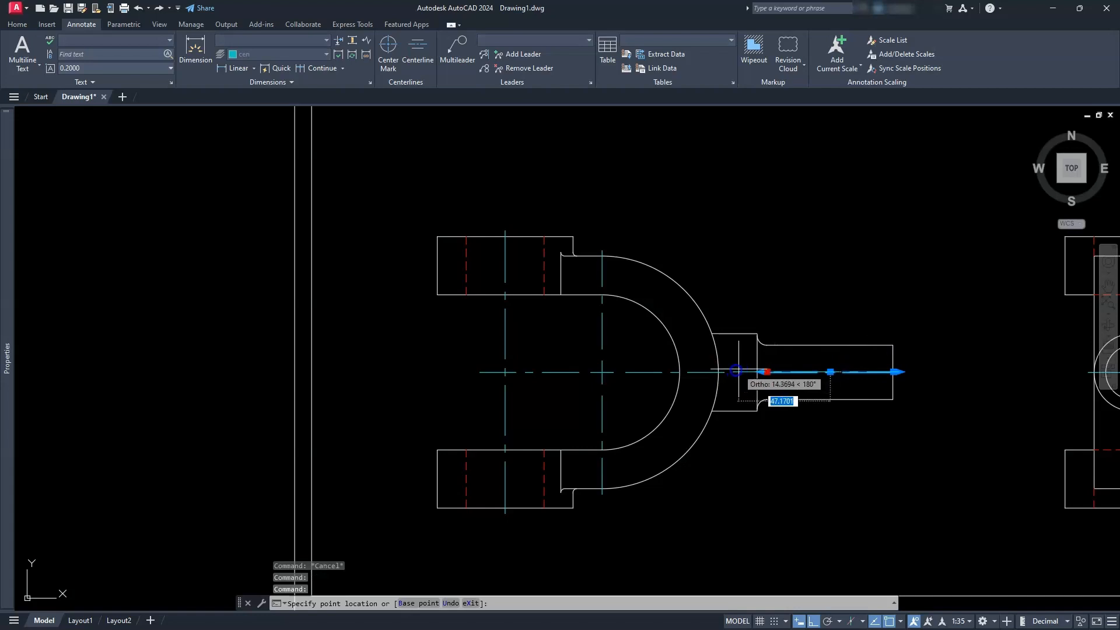
key("Escape")
key("Escape")
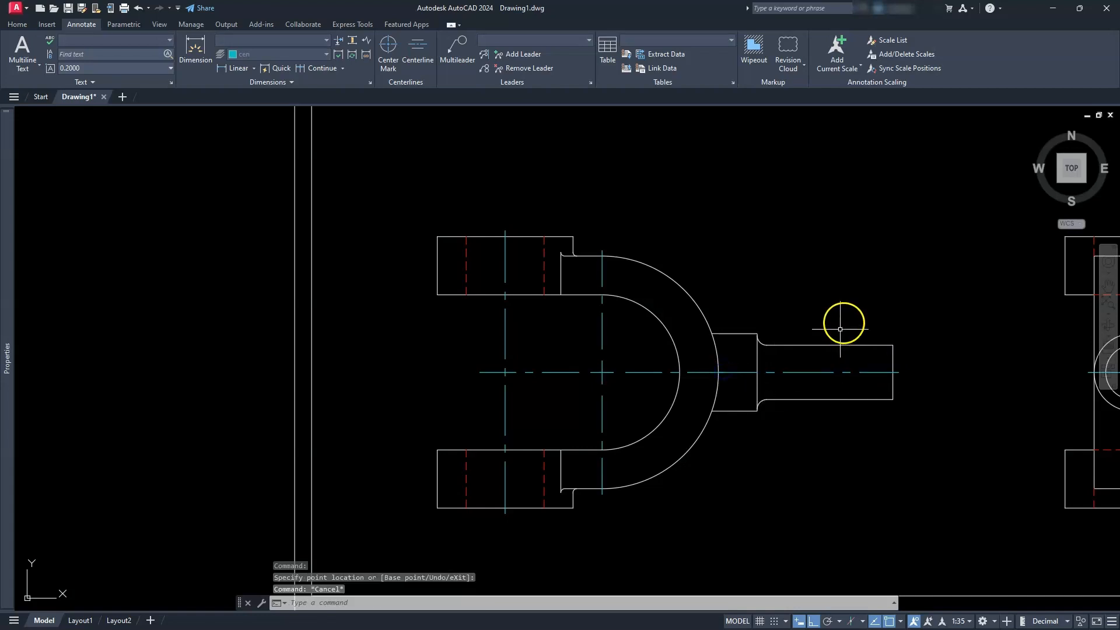
Step: Stretch the inner end of the top view's shaft centerline across the arm to the ring's center mark
scroll(840, 329, "down", 3)
middle_click_drag(795, 207, 775, 408)
scroll(695, 270, "up", 4)
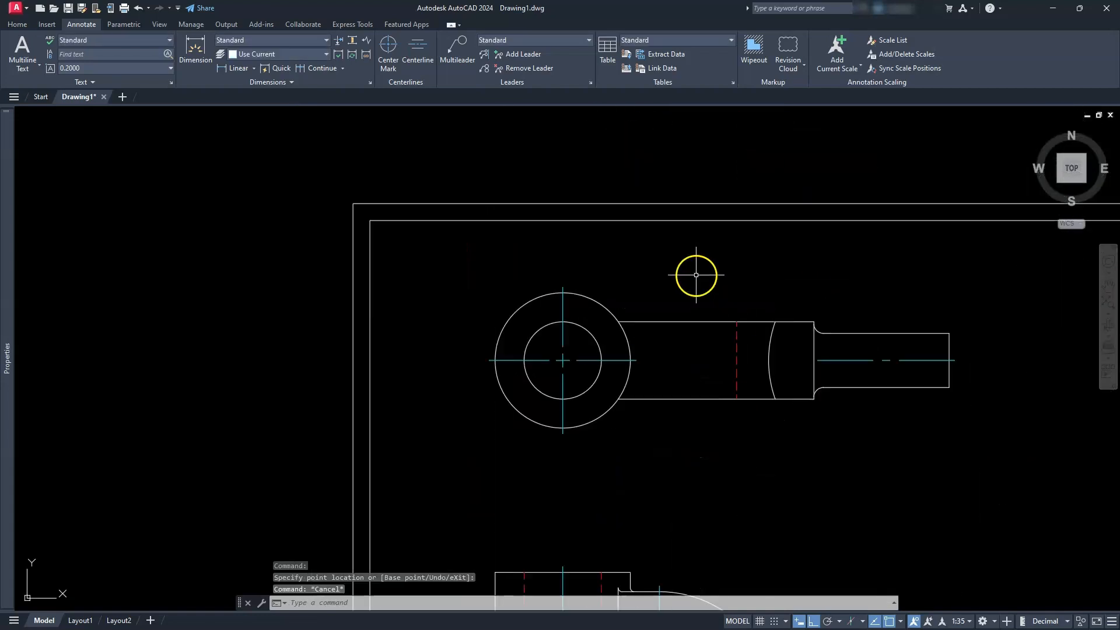
left_click(823, 360)
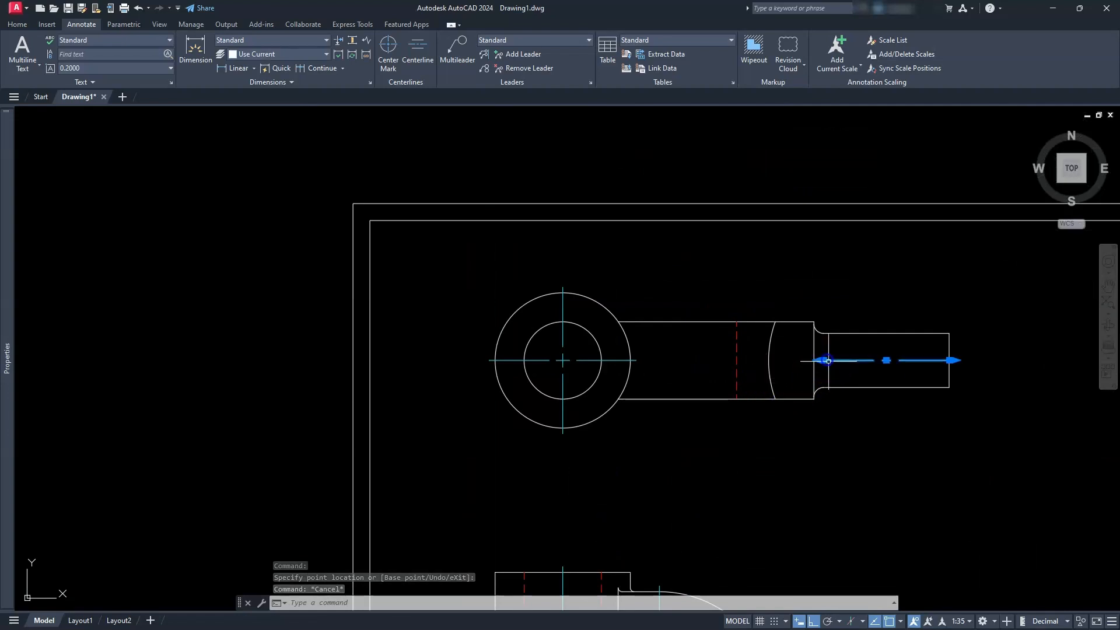
left_click(823, 349)
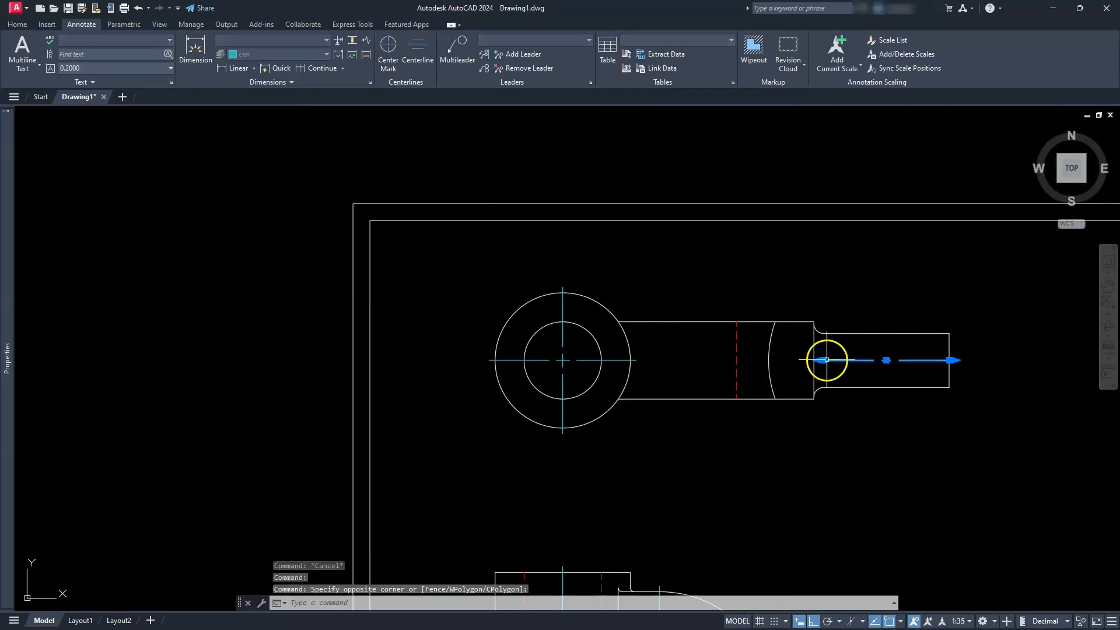
left_click(823, 359)
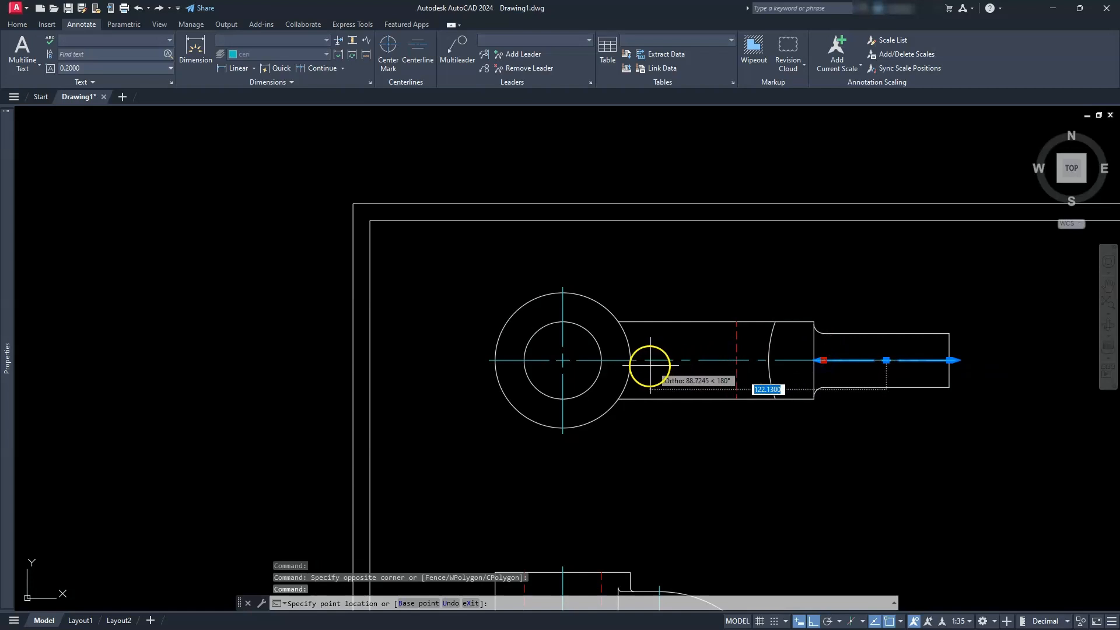
key("Escape")
key("Escape")
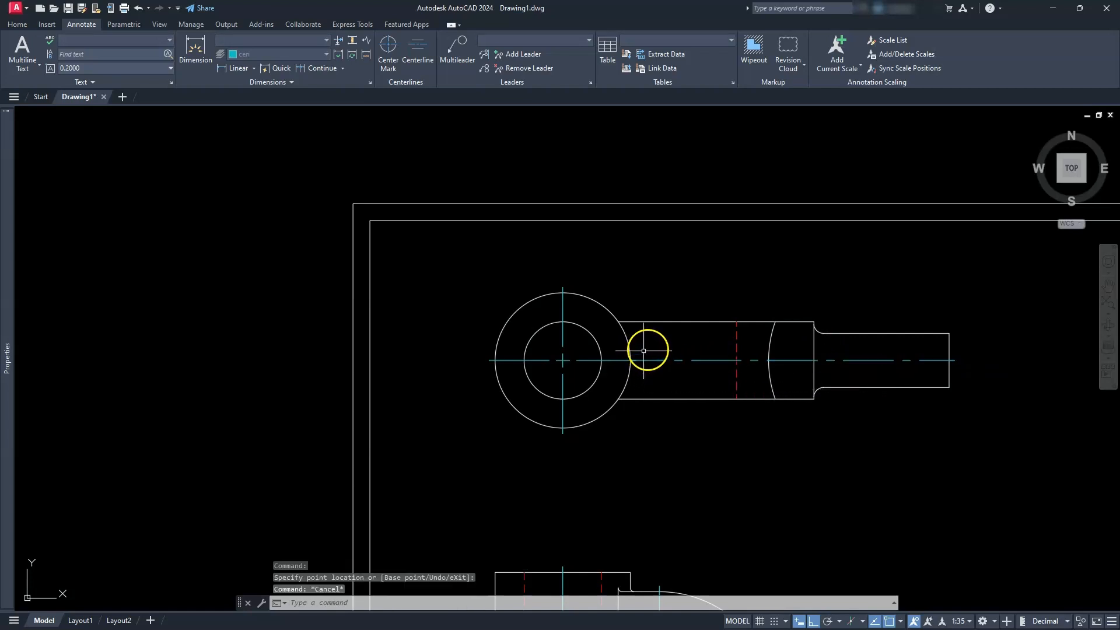
Step: Stretch the lower end of the side view's center mark to the lower lug's bottom edge
scroll(671, 350, "down", 2)
middle_click_drag(789, 475, 667, 308)
scroll(906, 415, "up", 2)
scroll(906, 416, "up", 2)
mouse_move(868, 355)
middle_mouse_down()
mouse_move(772, 337)
mouse_move(728, 303)
mouse_move(657, 308)
middle_mouse_up()
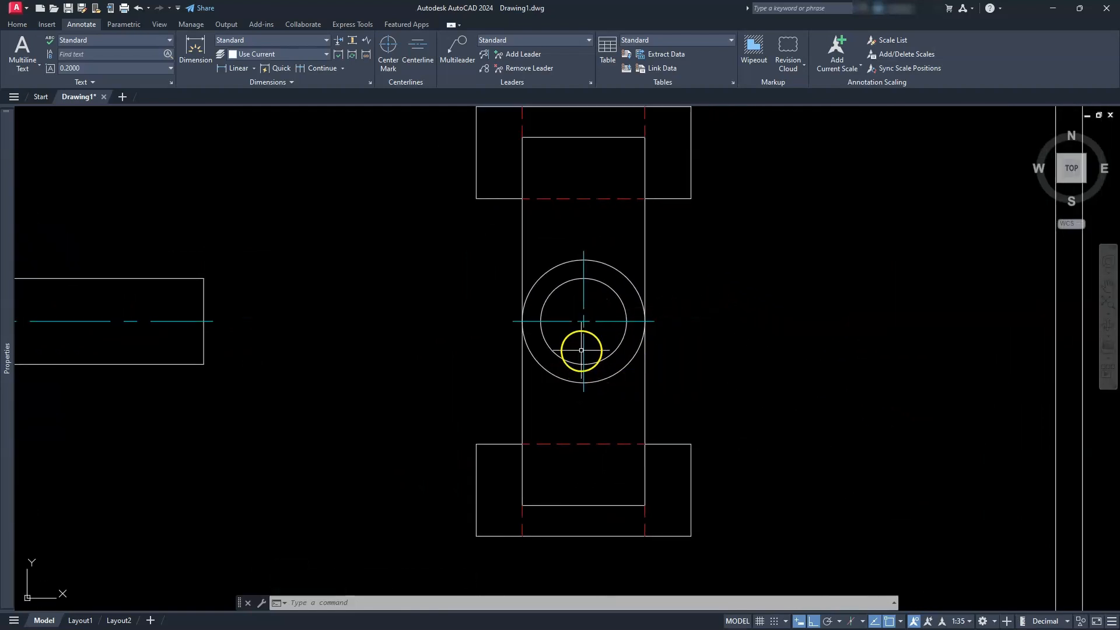
left_click(583, 348)
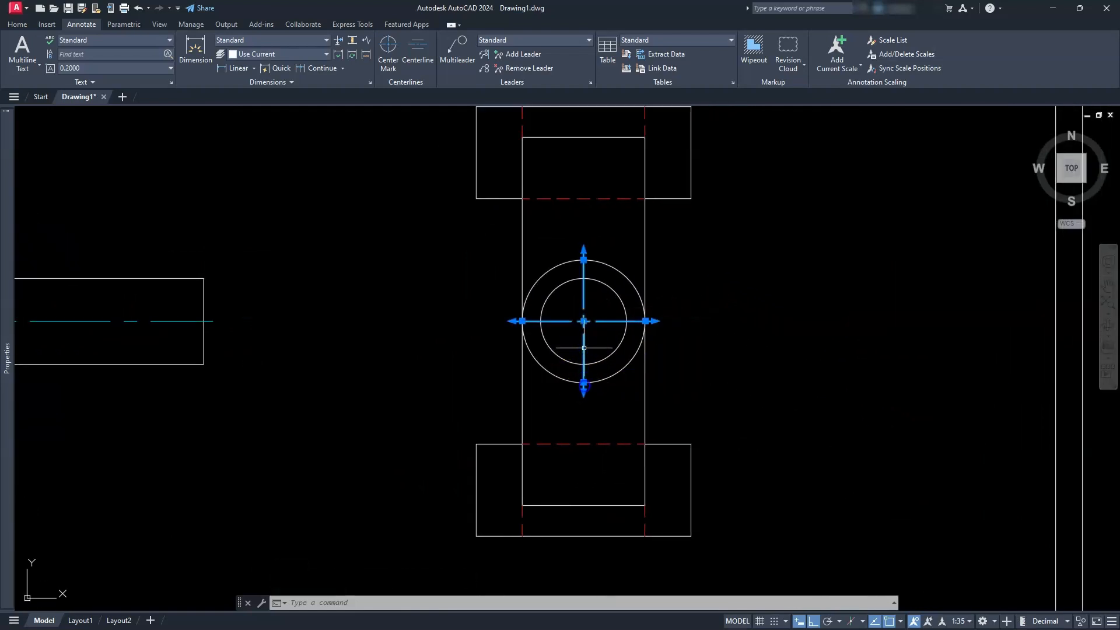
left_click(584, 383)
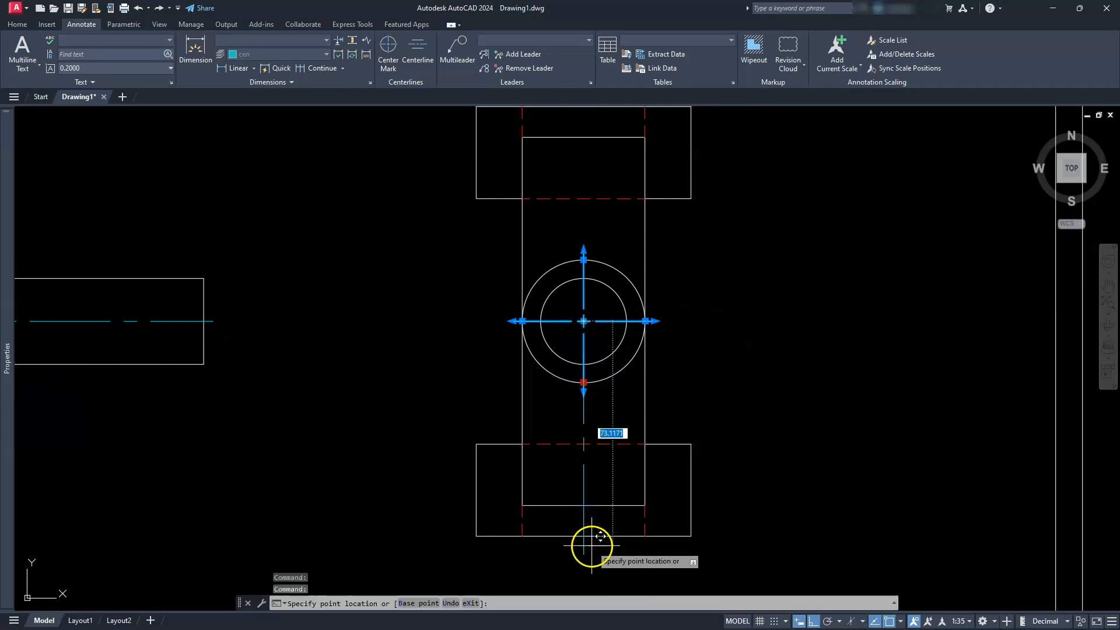
left_click(591, 536)
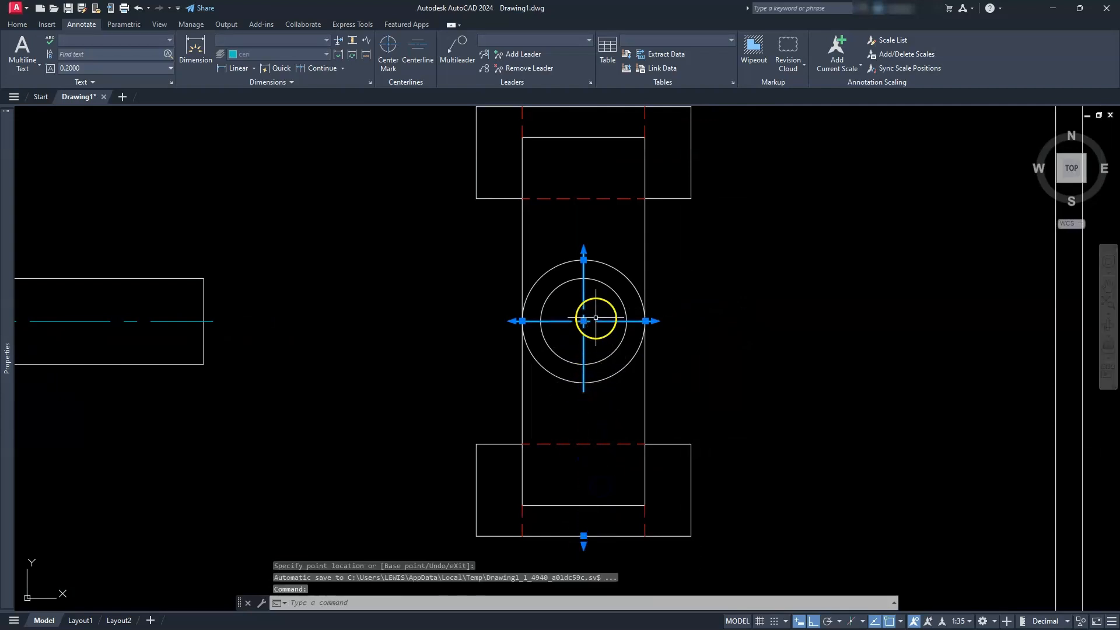
key("Escape")
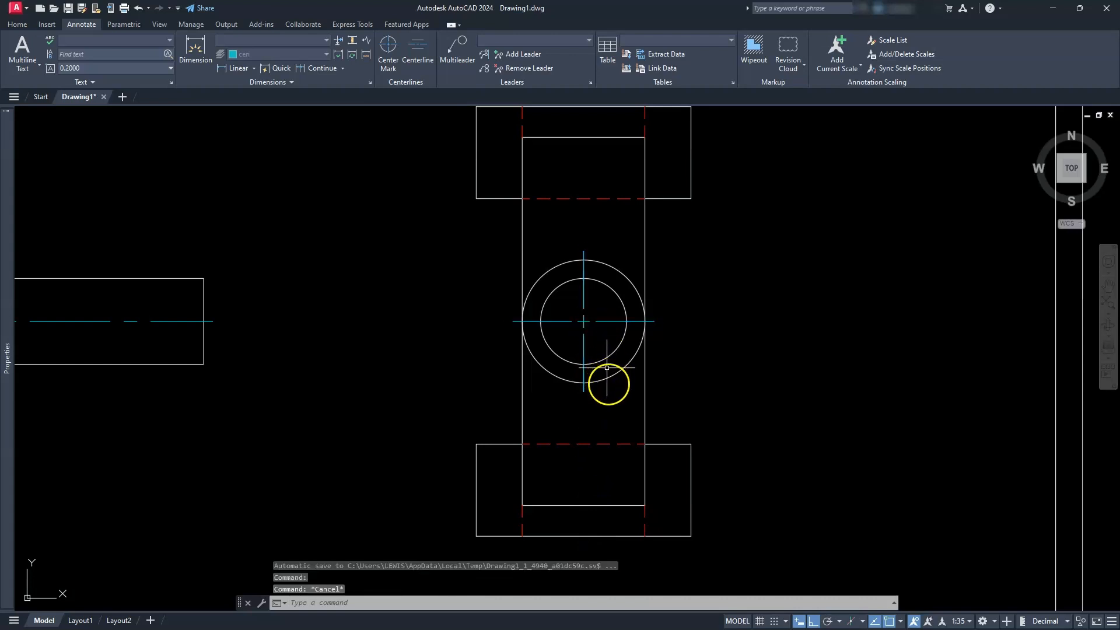
key("Escape")
left_click(579, 379)
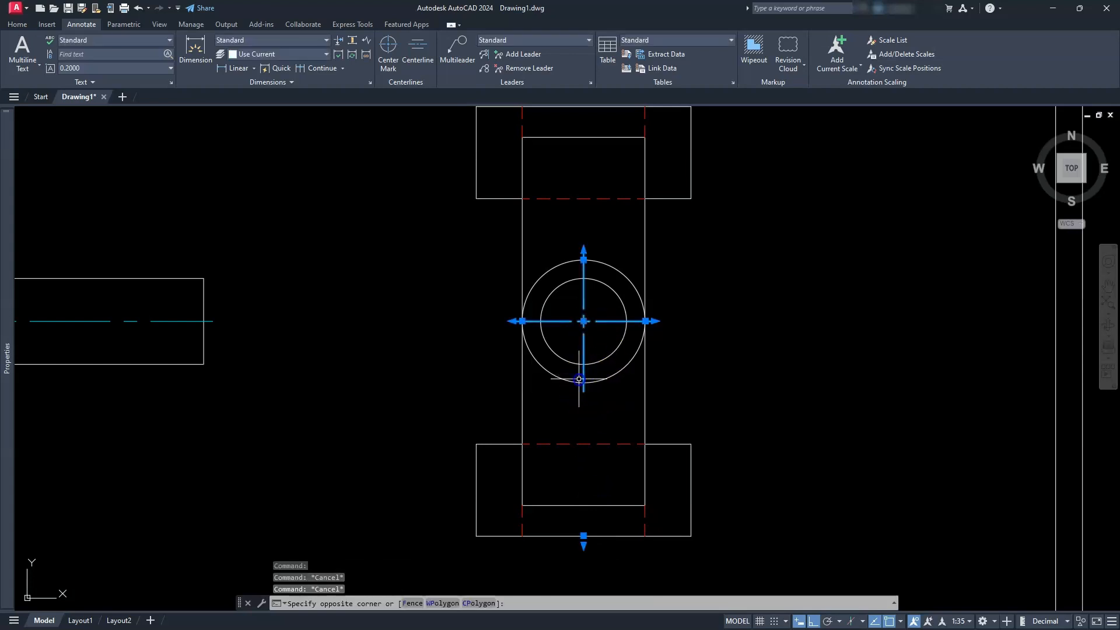
left_click(591, 530)
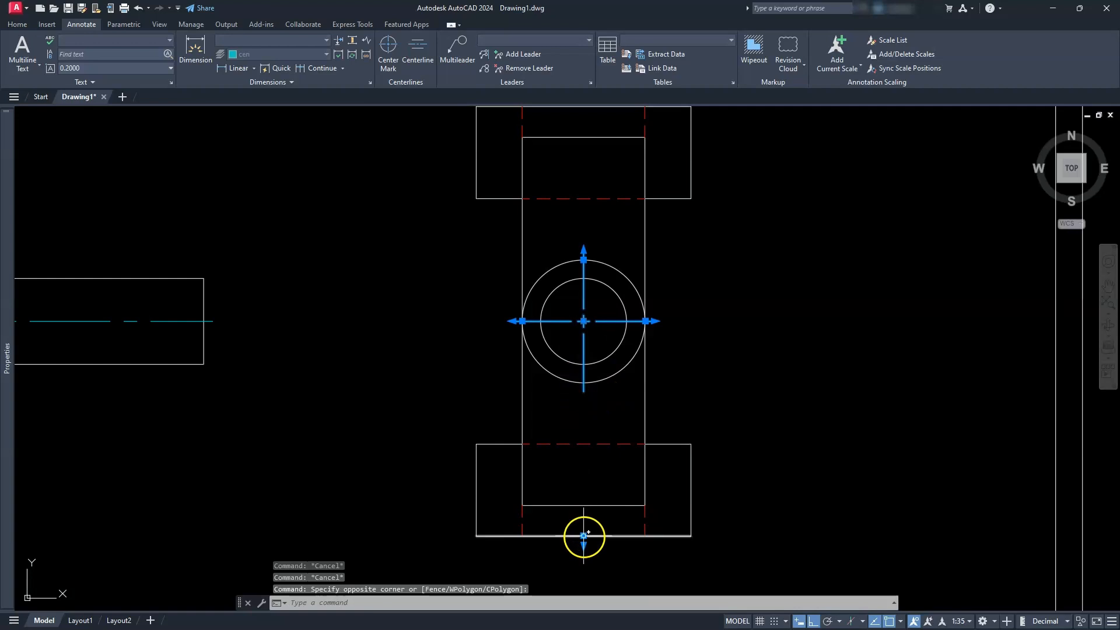
left_click(583, 535)
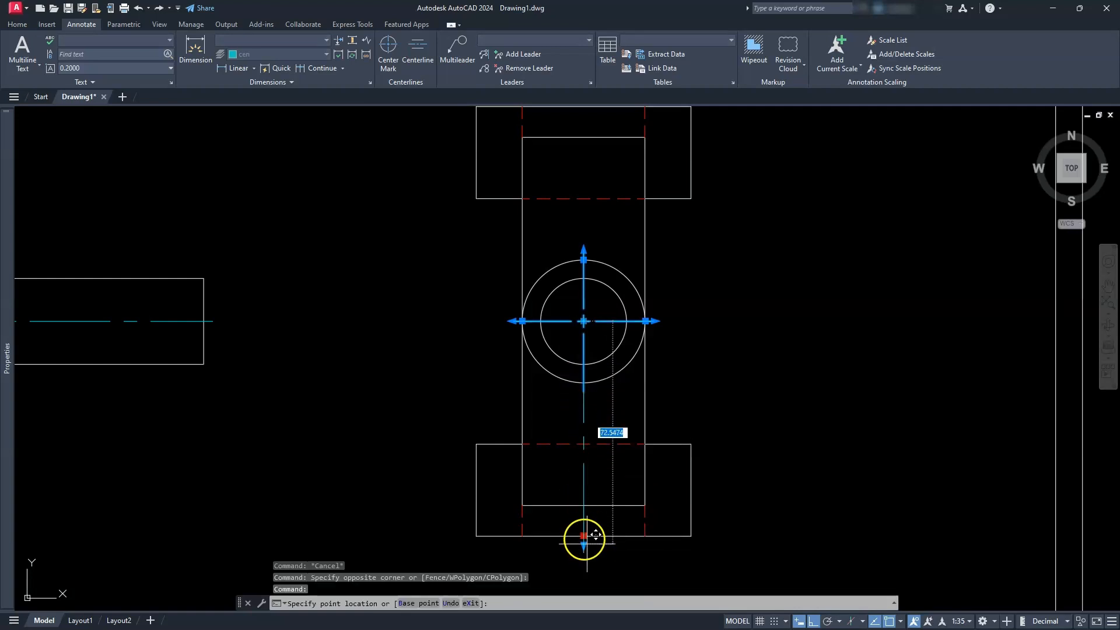
key("Escape")
key("Escape")
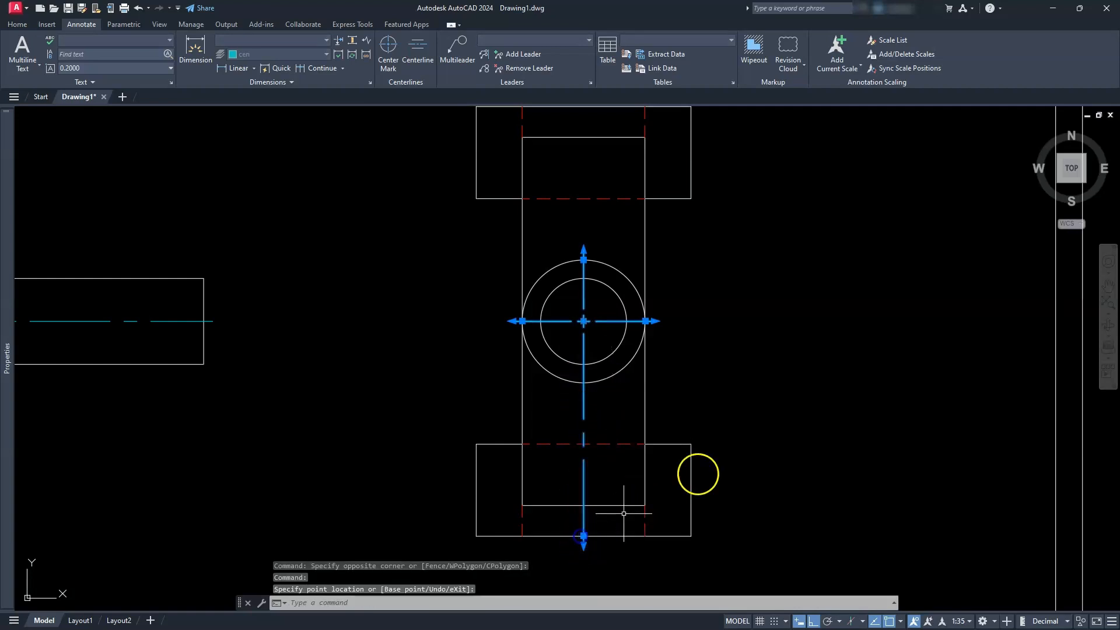
Step: Stretch the upper end of the side view's center mark to the upper lug's top edge
middle_click_drag(575, 291, 600, 454)
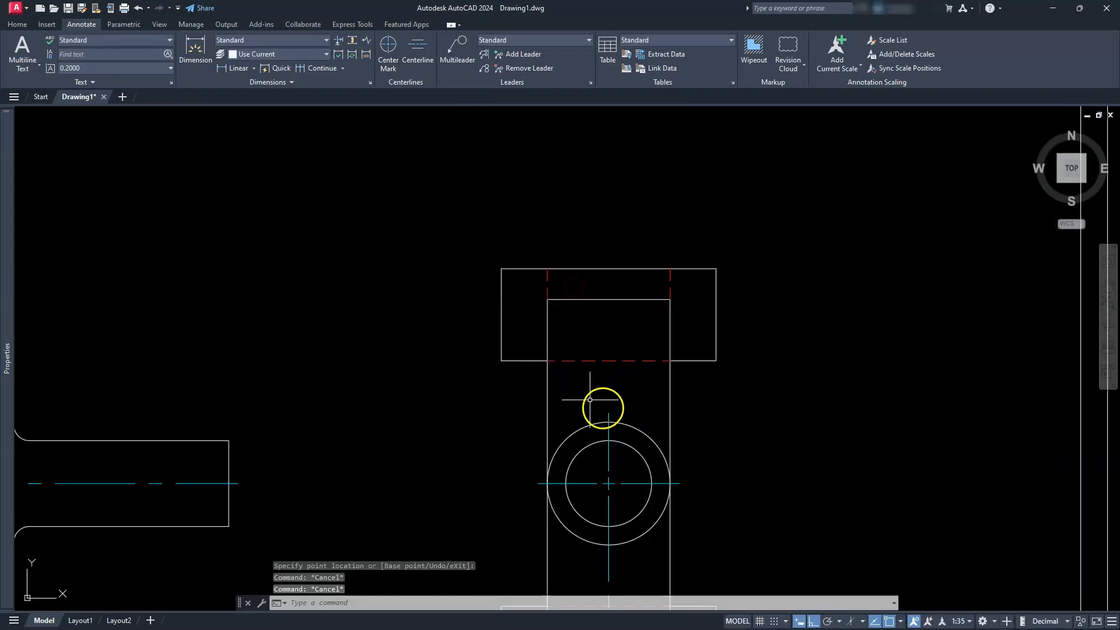
left_click(608, 413)
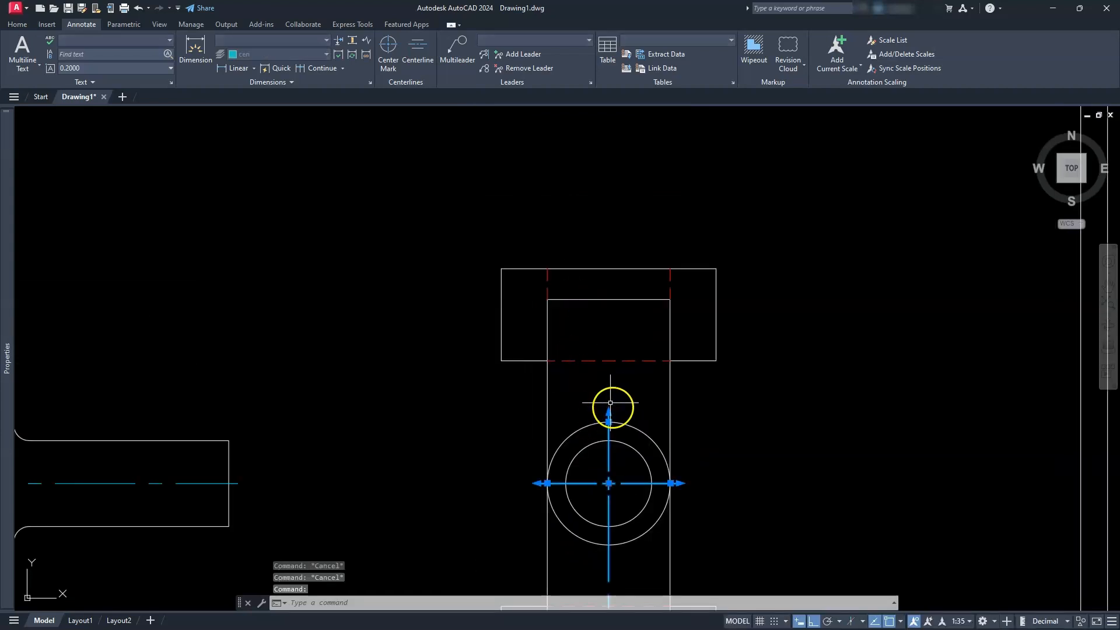
left_click(608, 420)
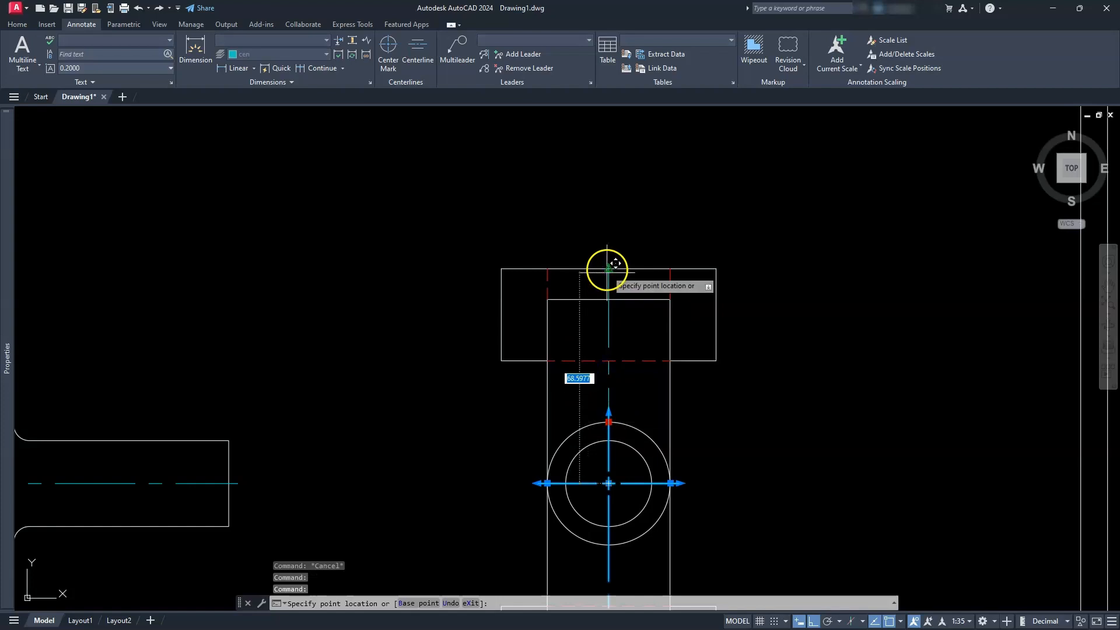
key("Escape")
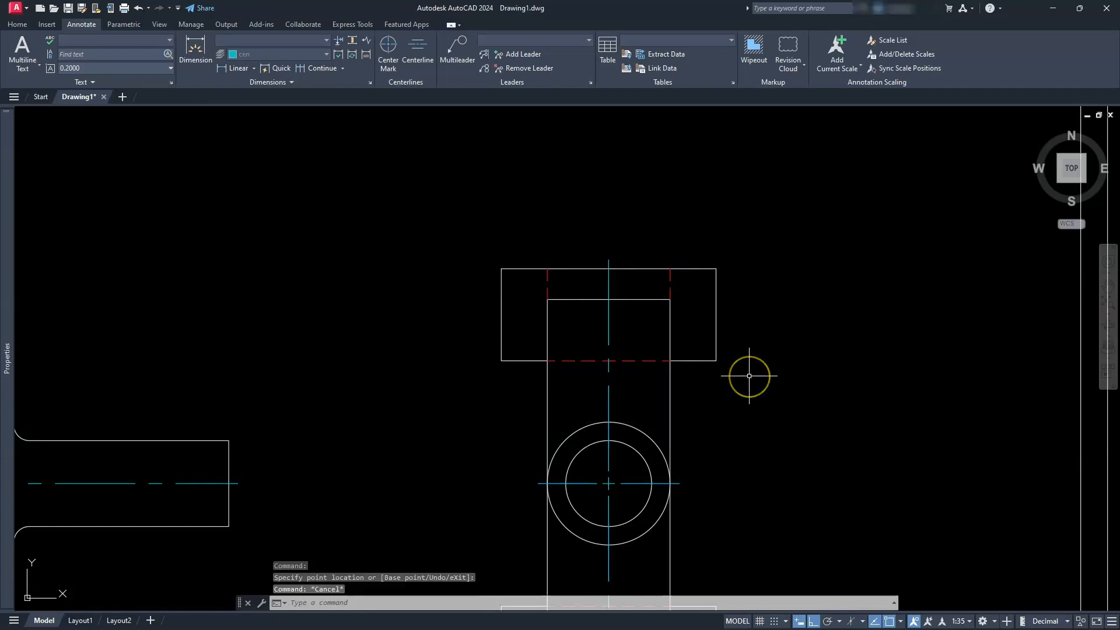
key("Escape")
Step: Open the dimension style settings and make the Annotative style current
scroll(741, 379, "down", 6)
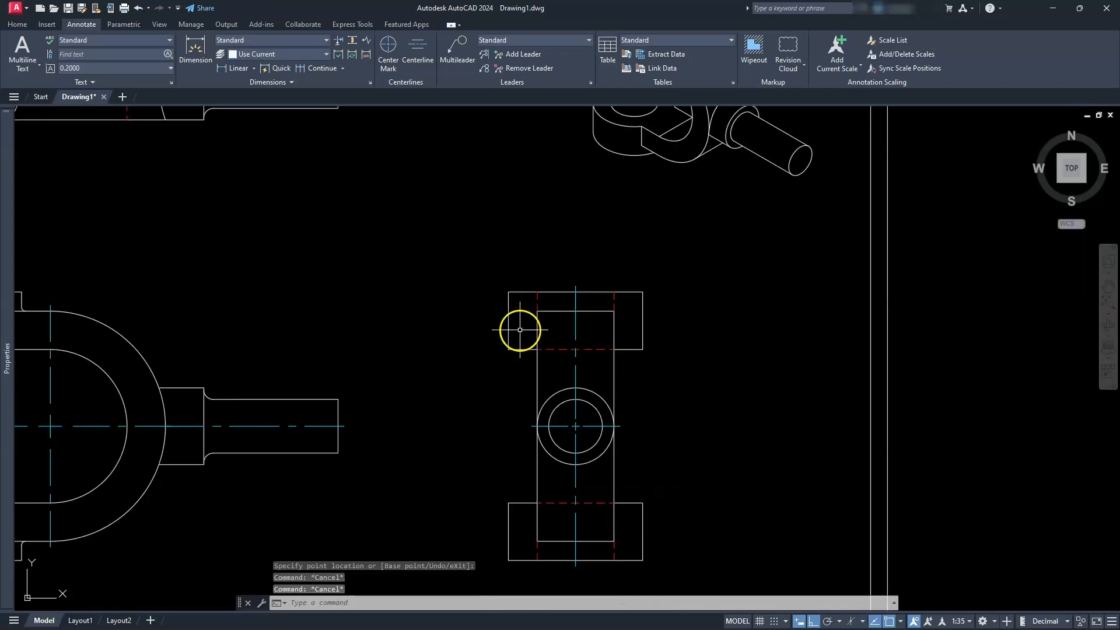
mouse_move(321, 356)
middle_mouse_down()
mouse_move(332, 375)
mouse_move(468, 400)
middle_mouse_up()
scroll(468, 350, "down", 3)
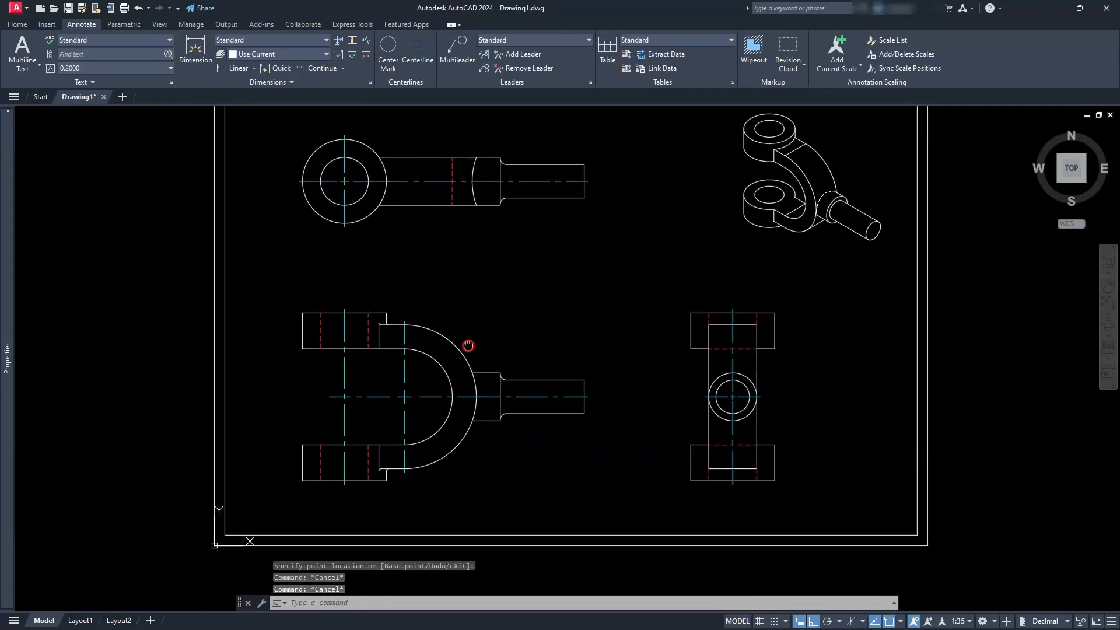
middle_click_drag(462, 345, 456, 366)
mouse_move(441, 381)
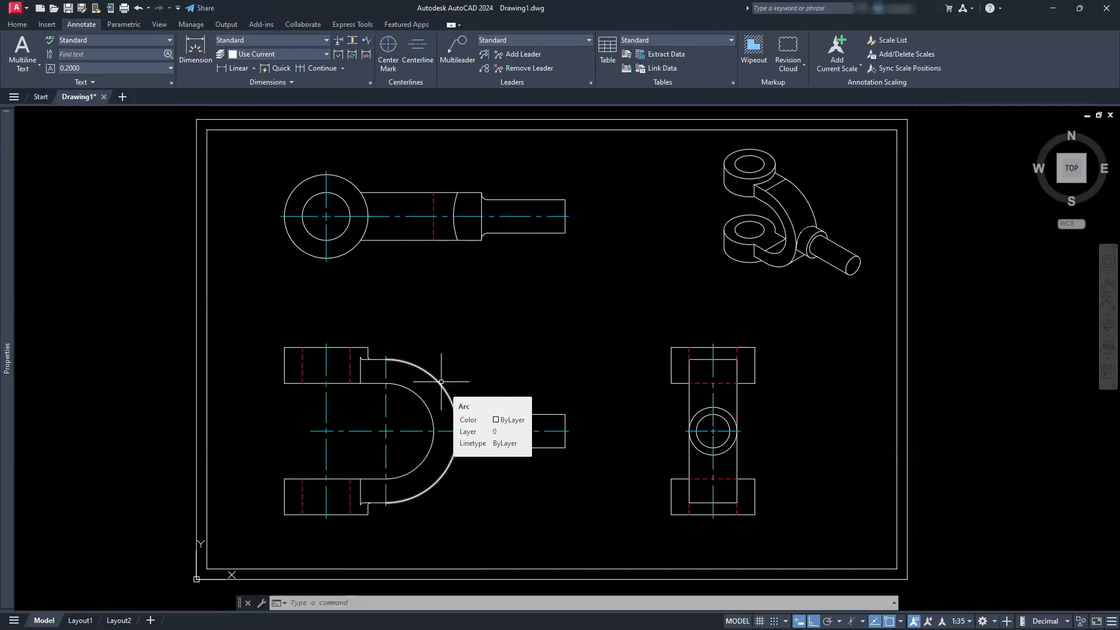
left_click(370, 84)
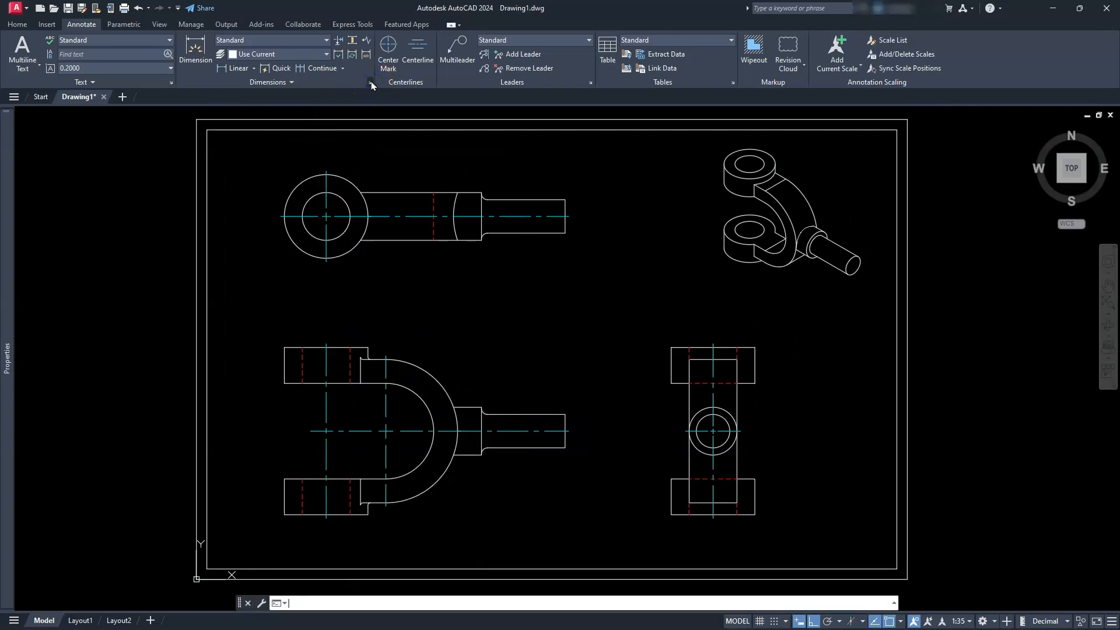
left_click(442, 259)
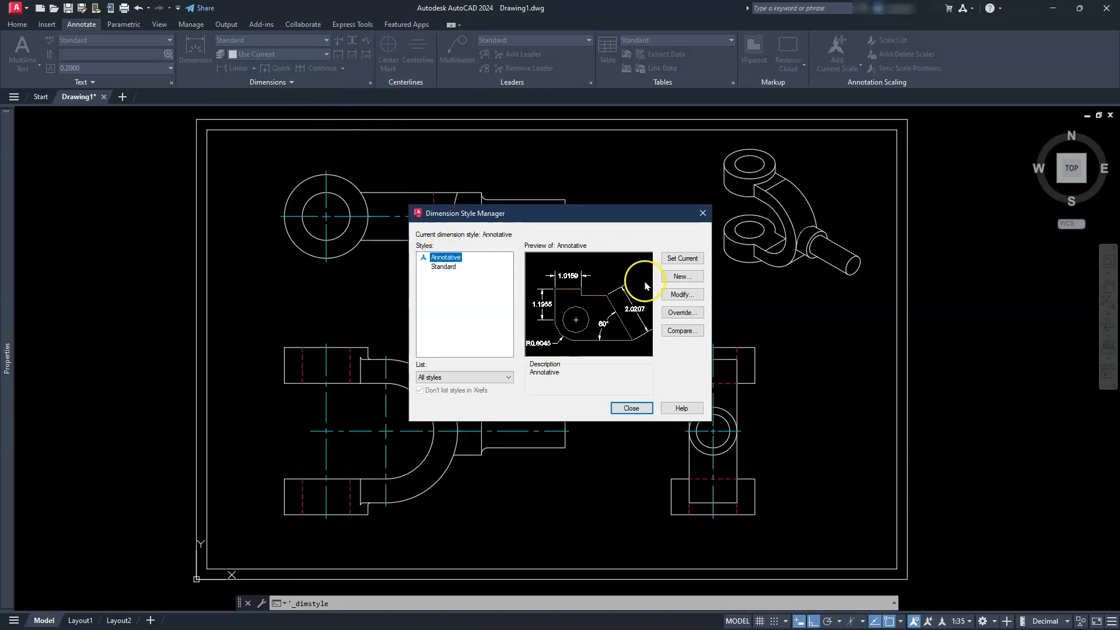
Step: Modify the Annotative dimension style to use a text height of .125 and no center marks
left_click(672, 295)
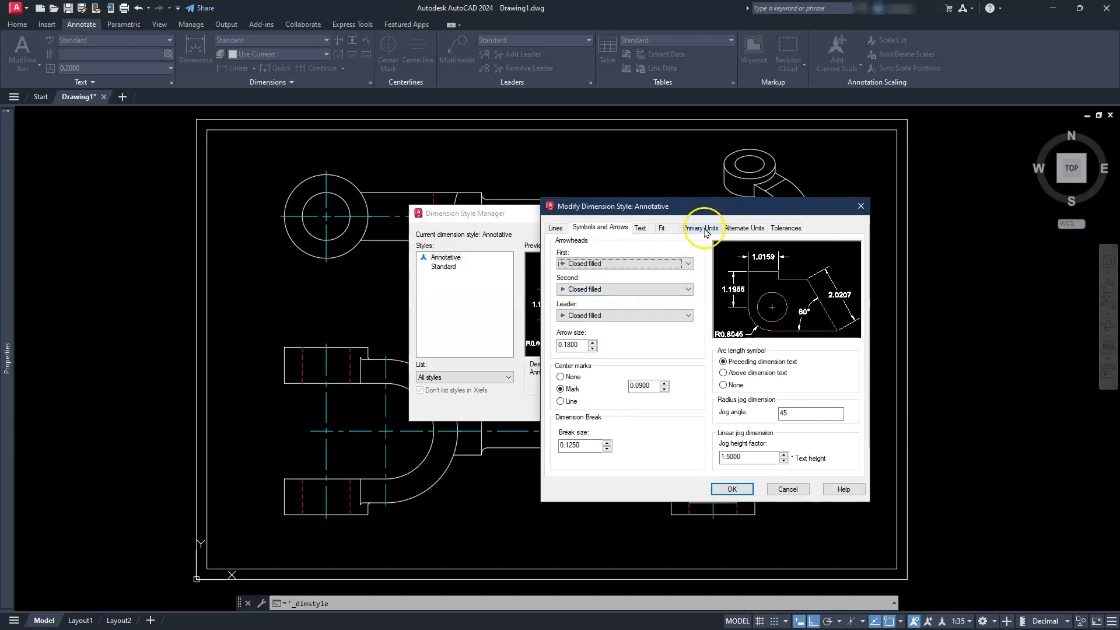
left_click(704, 229)
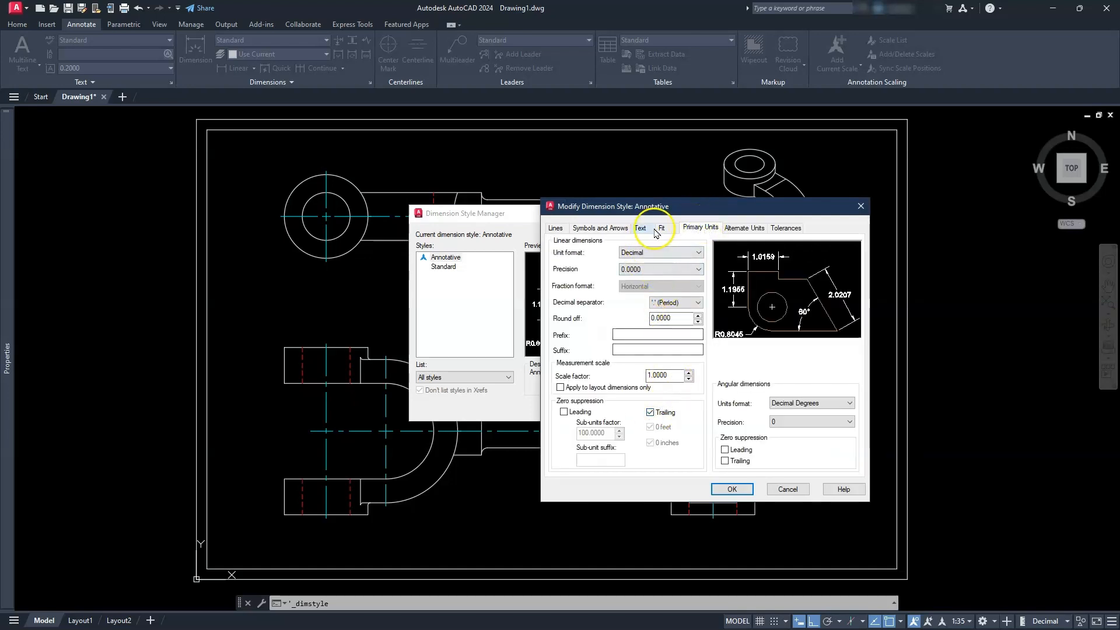
left_click(664, 229)
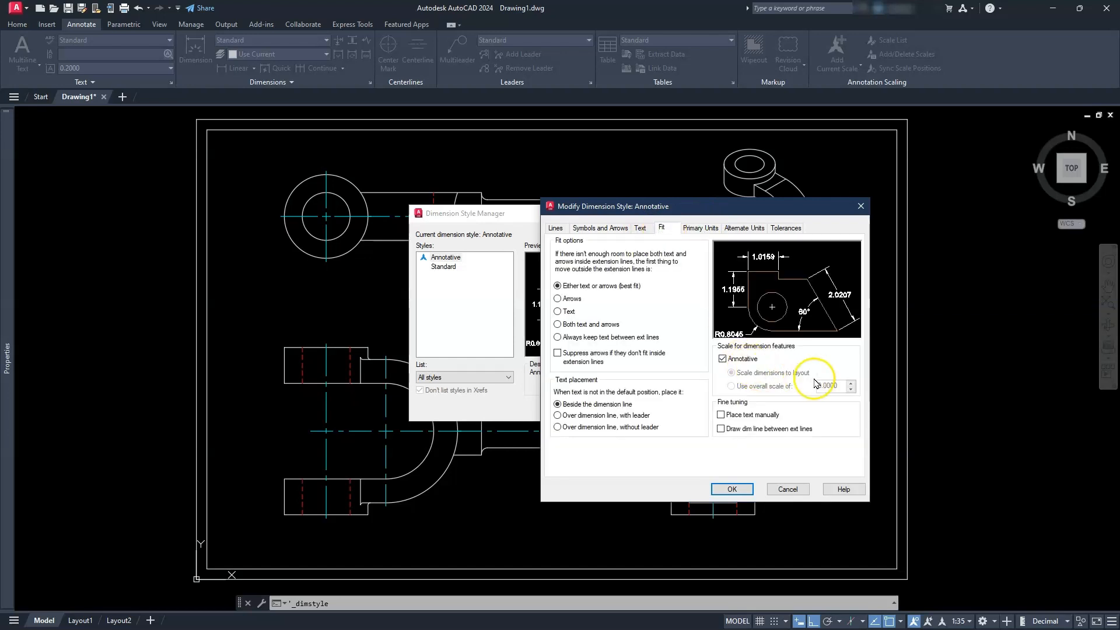
left_click(639, 230)
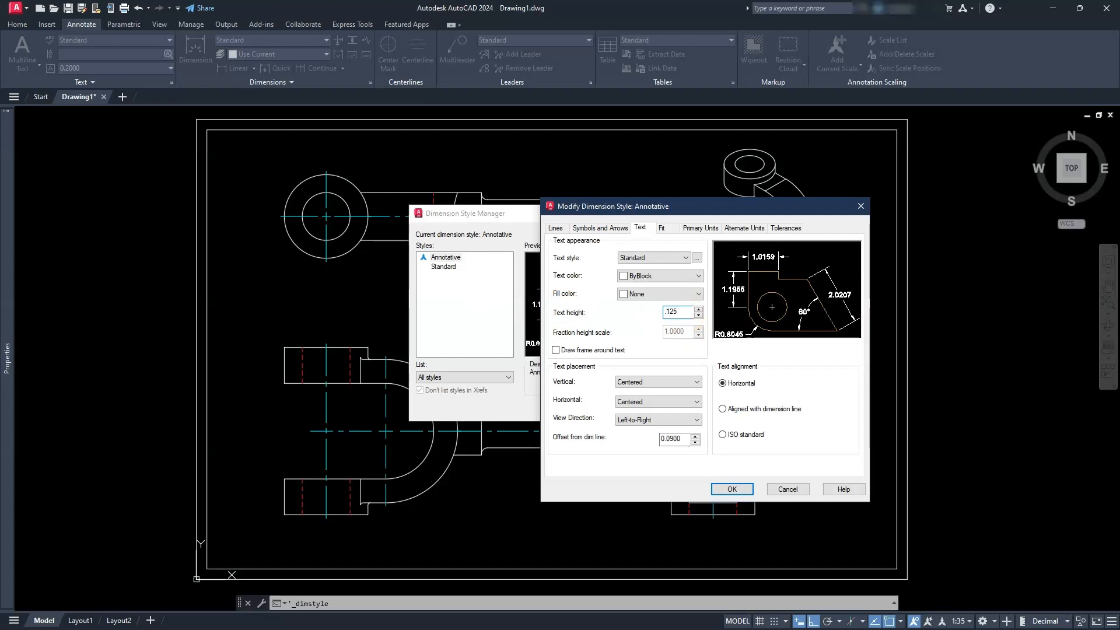
left_click(618, 228)
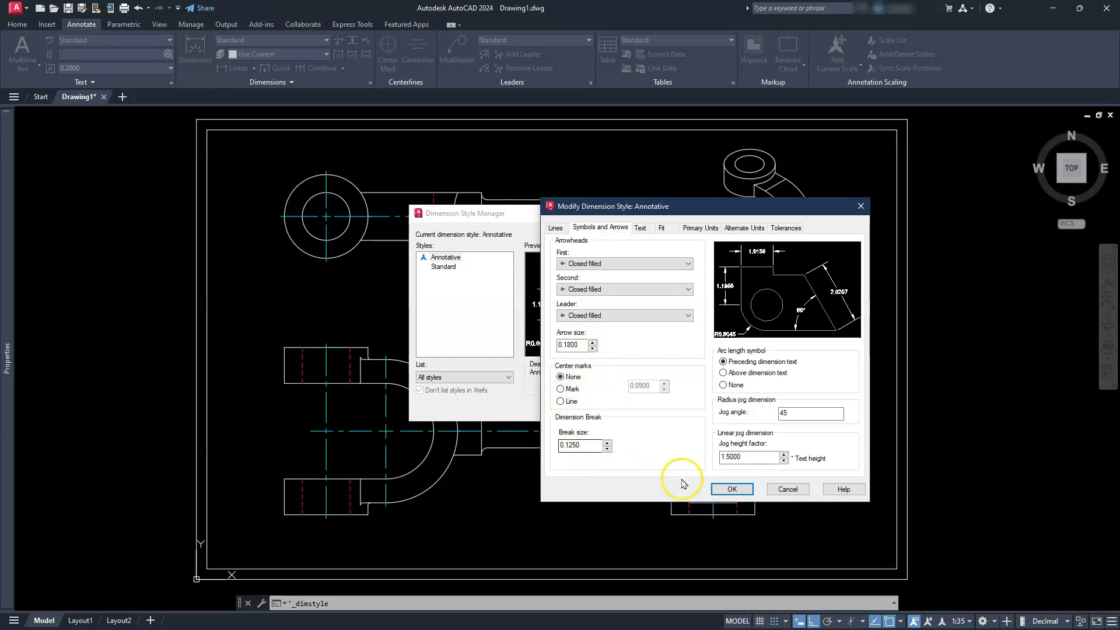
left_click(725, 491)
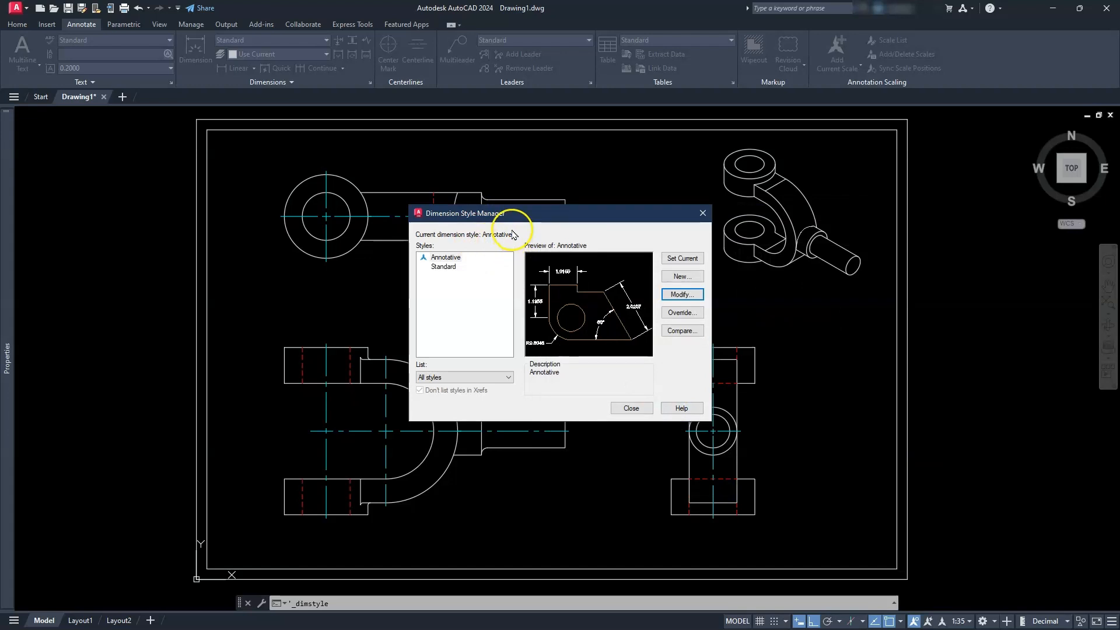
left_click(628, 409)
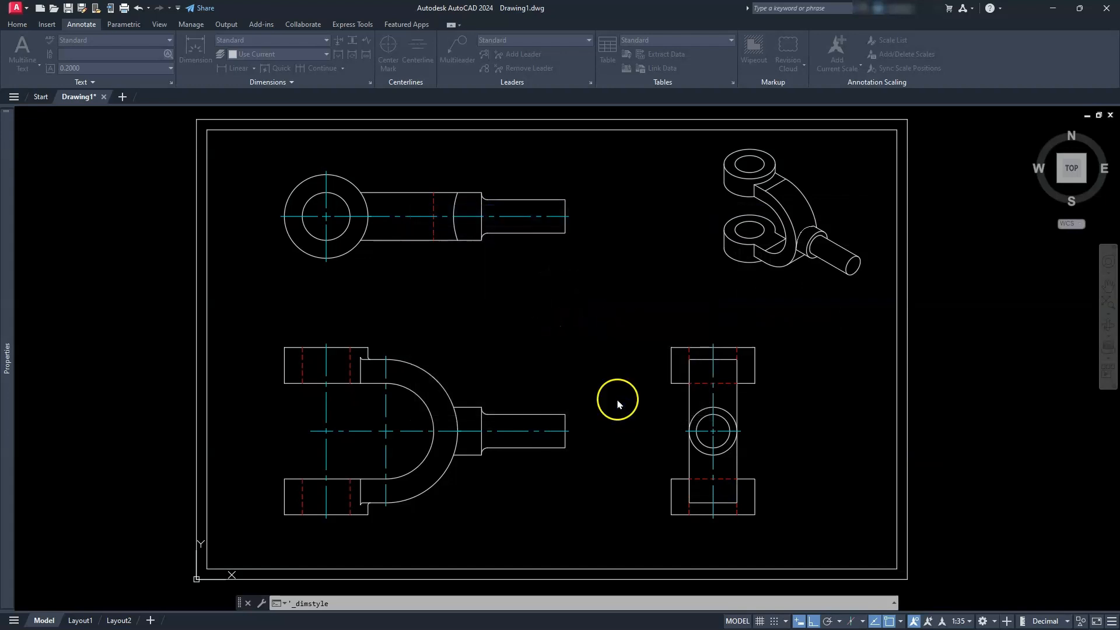
Step: Add a linear dimension above the top view from the ring's center to the shaft's outer end
mouse_move(376, 318)
middle_mouse_down()
mouse_move(402, 312)
mouse_move(432, 392)
middle_mouse_up()
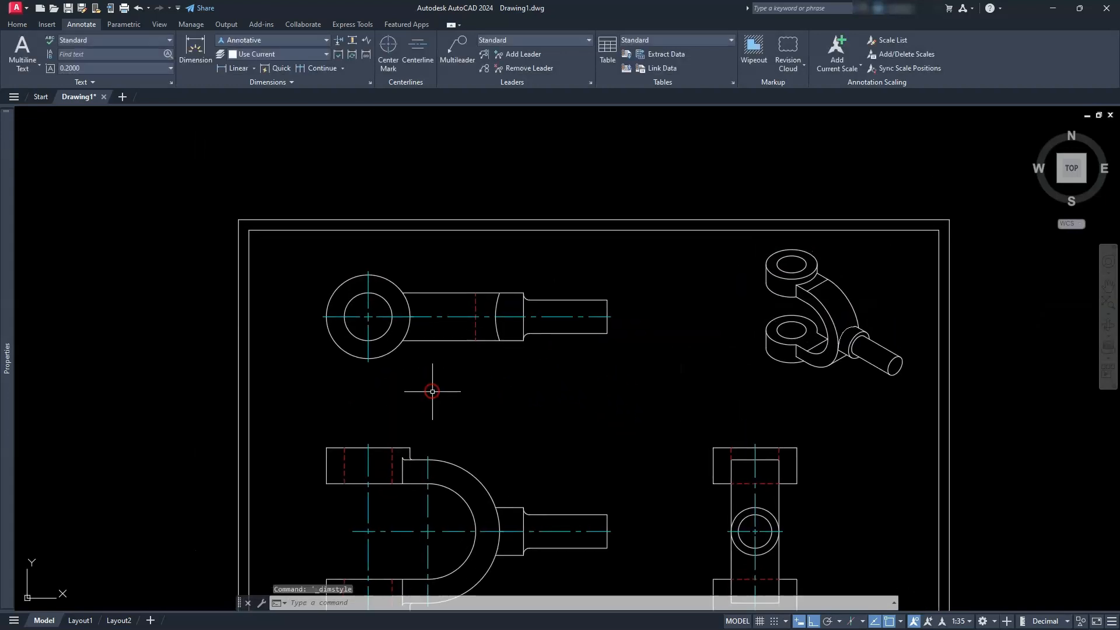
left_click(231, 71)
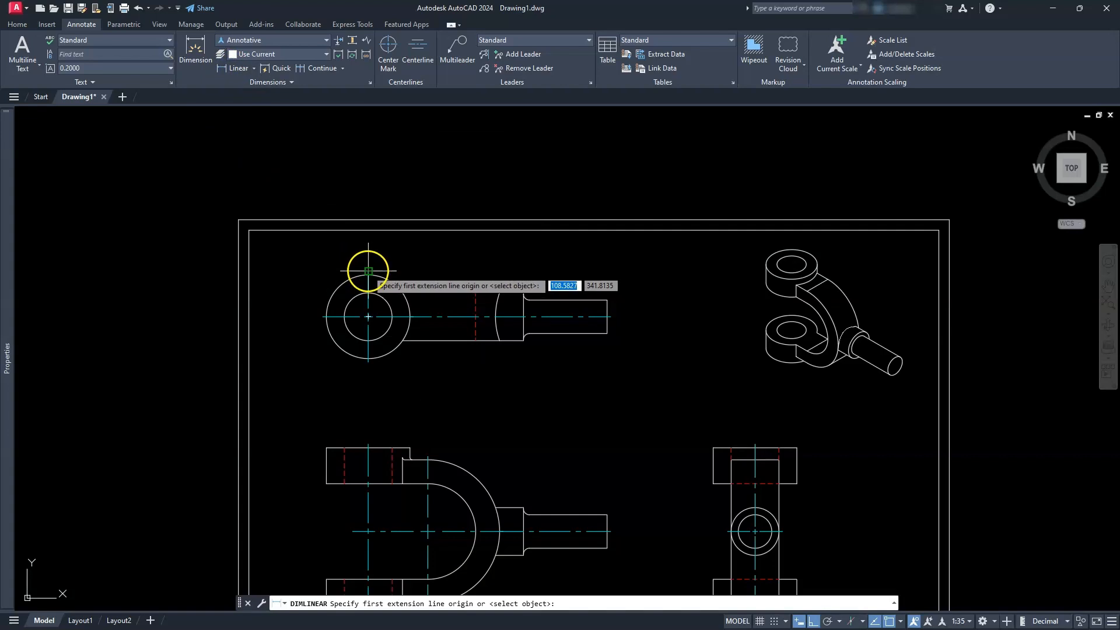
left_click(368, 270)
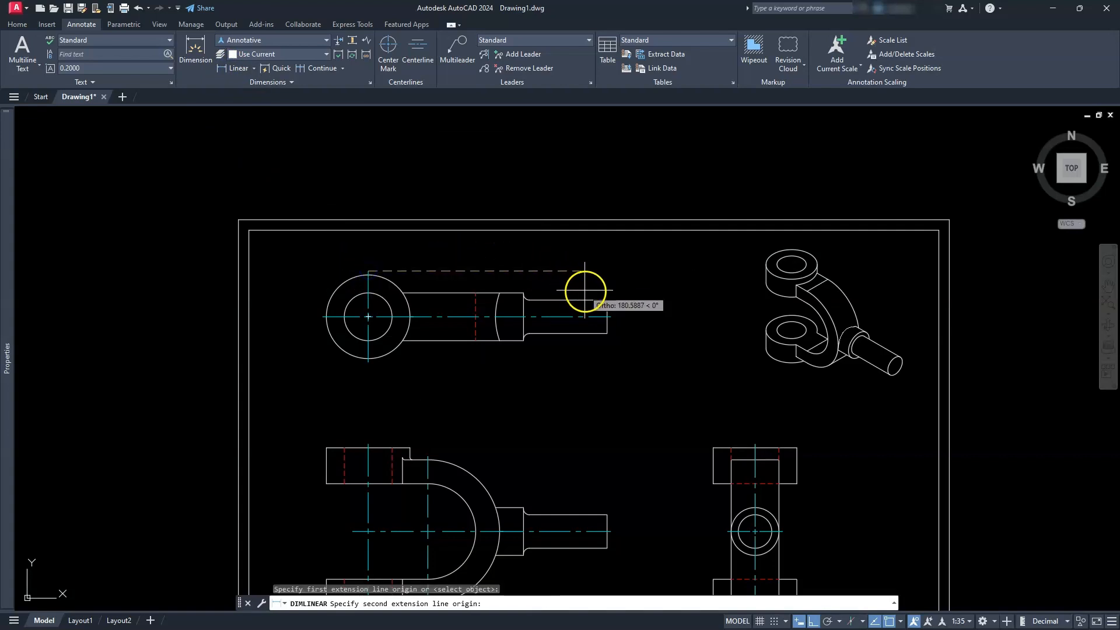
left_click(607, 300)
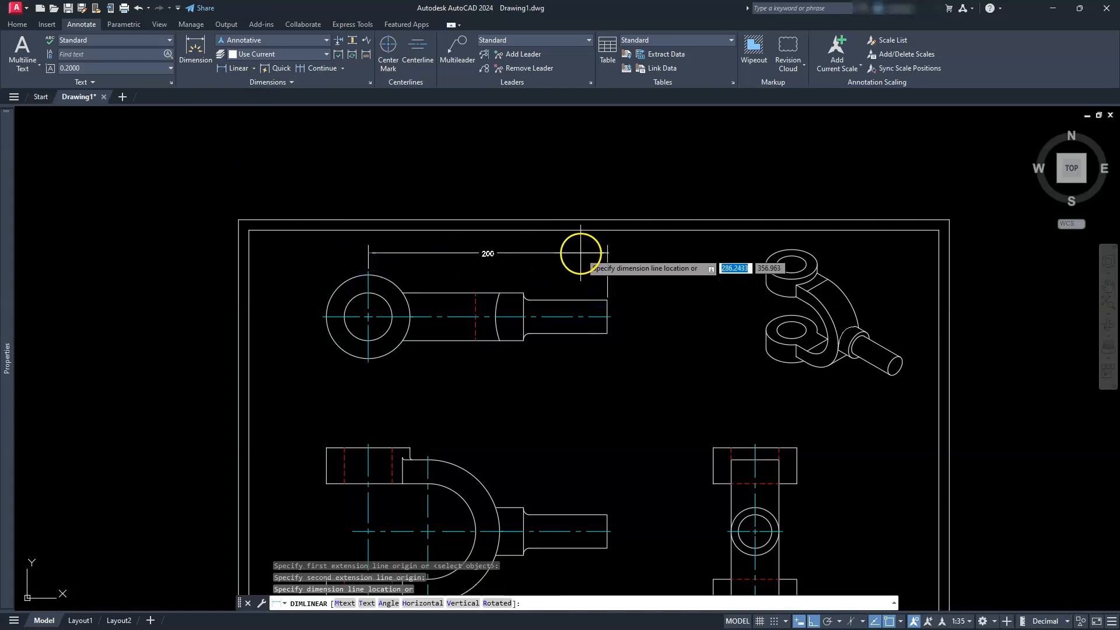
left_click(579, 250)
Step: Dimension the top view's narrow shaft from its shoulder to its end, beneath the overall length dimension
scroll(580, 251, "up", 4)
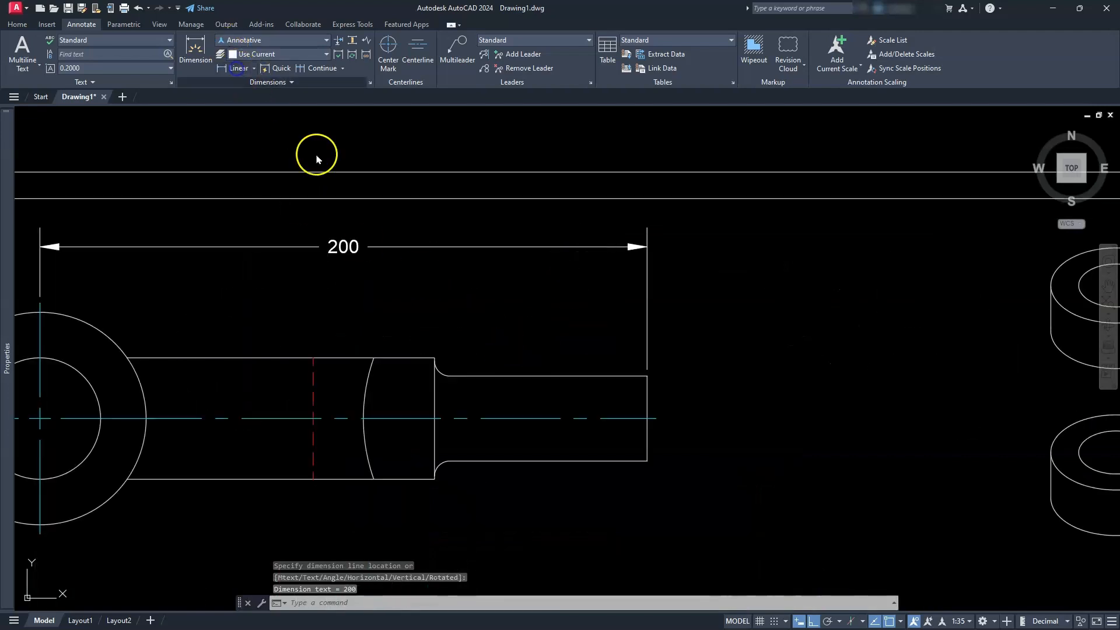
left_click(434, 358)
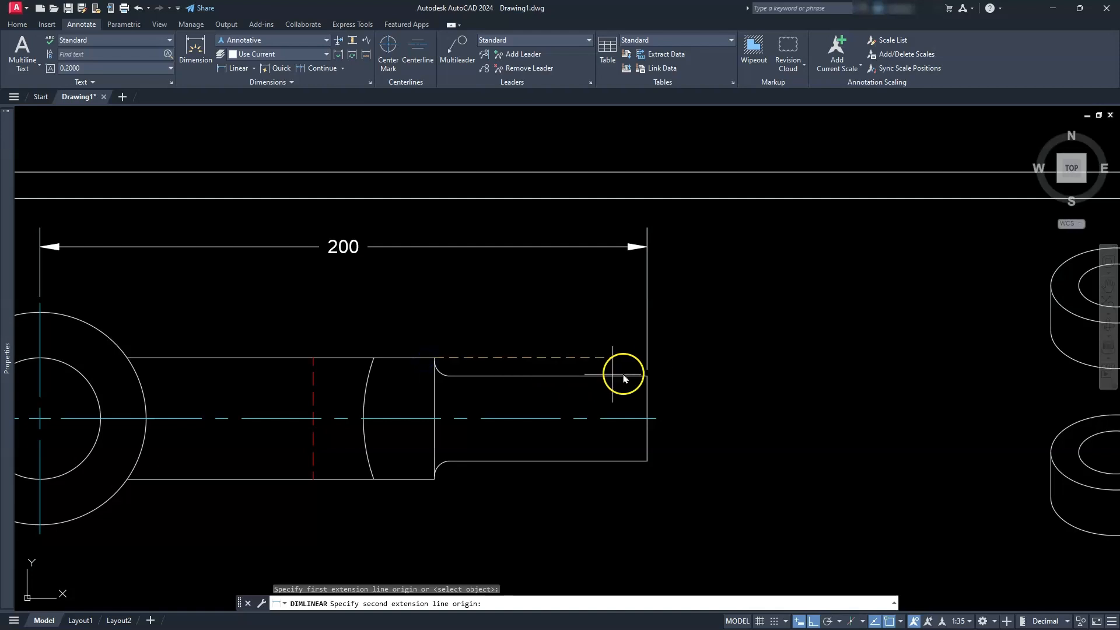
left_click(623, 373)
left_click(589, 303)
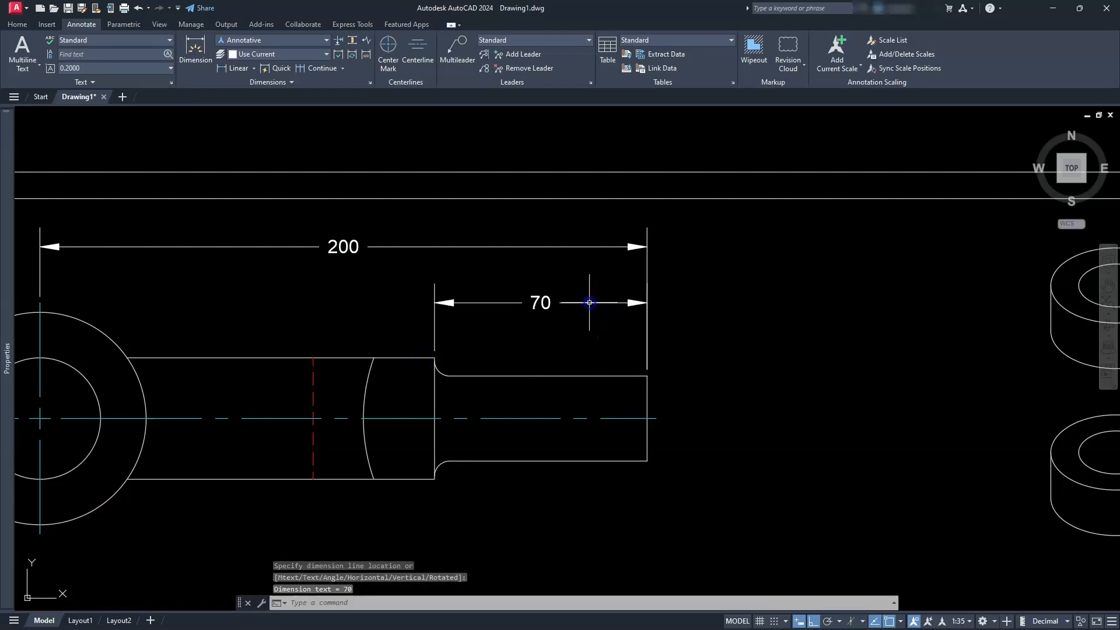
Step: Add a diameter dimension to the ring's outer circle in the top view, with the text to the upper left
scroll(589, 303, "down", 2)
mouse_move(394, 434)
middle_mouse_down()
mouse_move(545, 453)
mouse_move(595, 387)
mouse_move(576, 378)
middle_mouse_up()
scroll(535, 387, "up", 3)
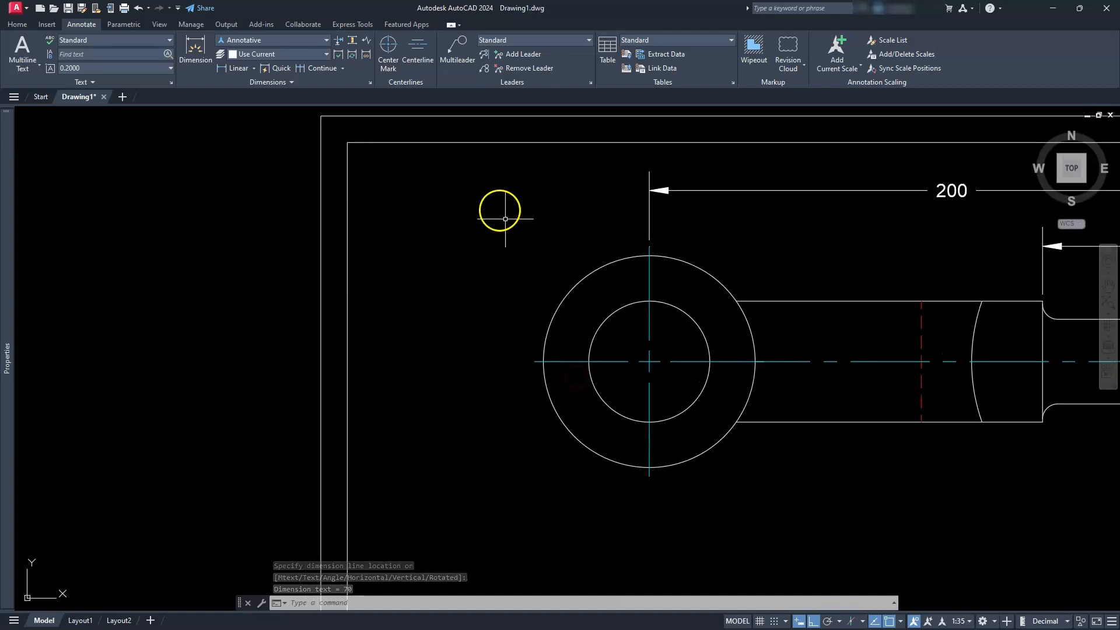
left_click(254, 68)
left_click(252, 207)
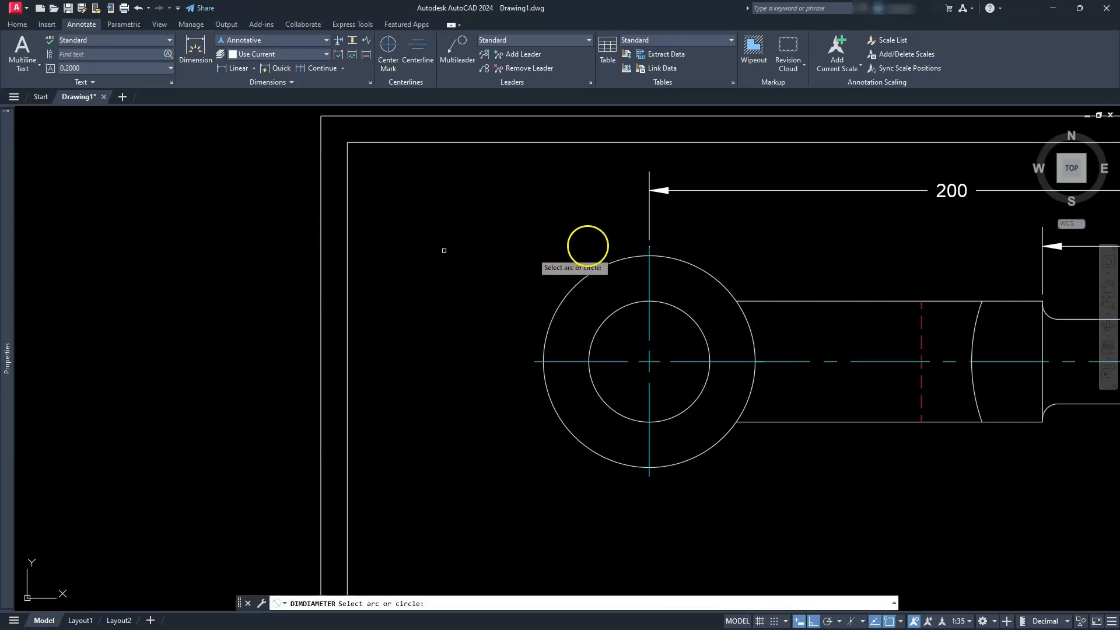
left_click(614, 258)
left_click(522, 251)
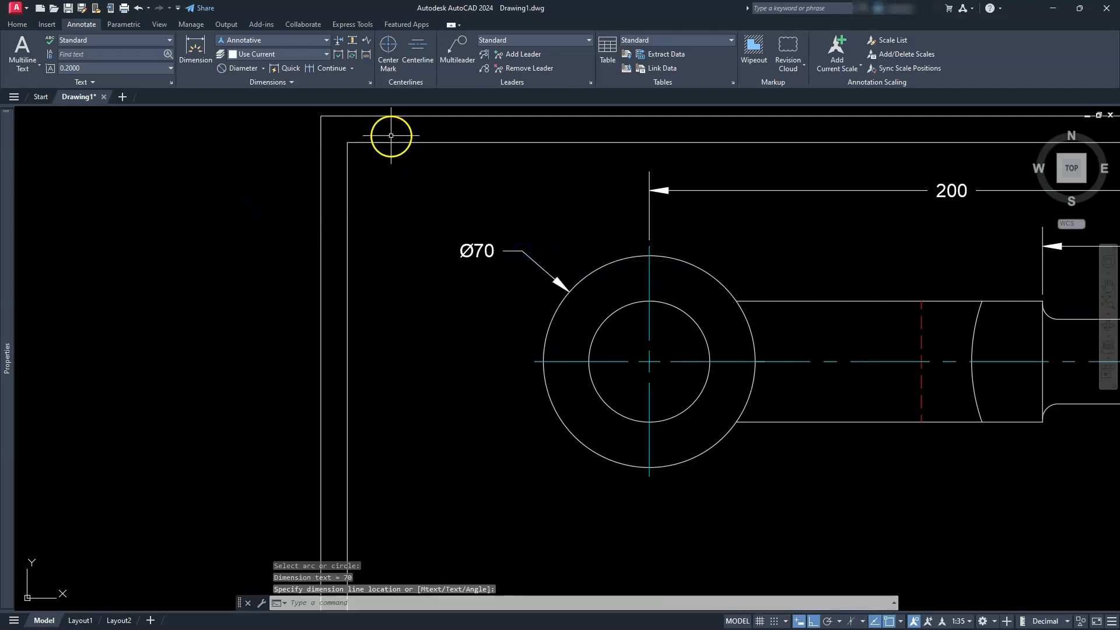
Step: Add a diameter dimension to the ring's inner hole, with the text to the lower left
key("Return")
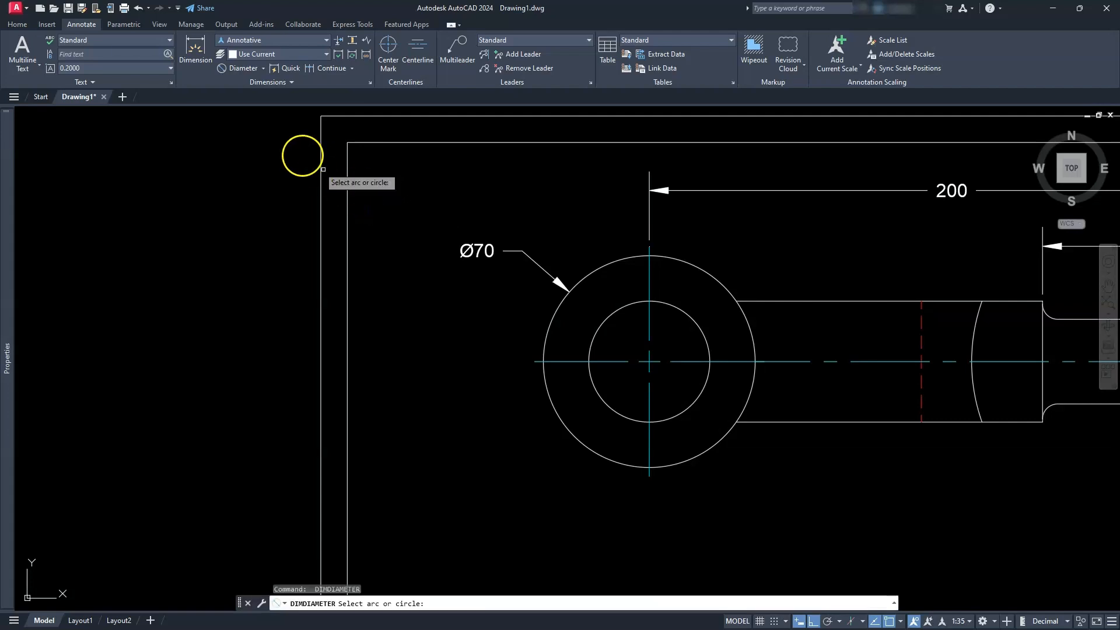
left_click(602, 401)
left_click(536, 478)
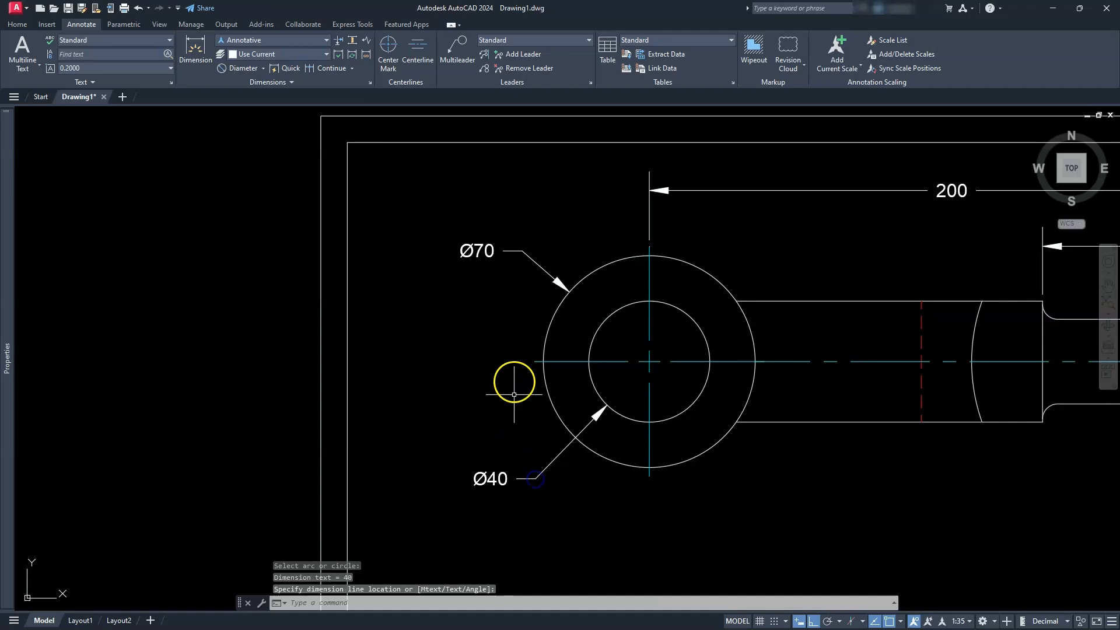
key("Escape")
Step: Add a linear dimension above the front view between the lug hole's centerline and the fork arc's vertical centerline
scroll(746, 382, "down", 2)
middle_click_drag(772, 450, 607, 144)
middle_click_drag(673, 316, 645, 260)
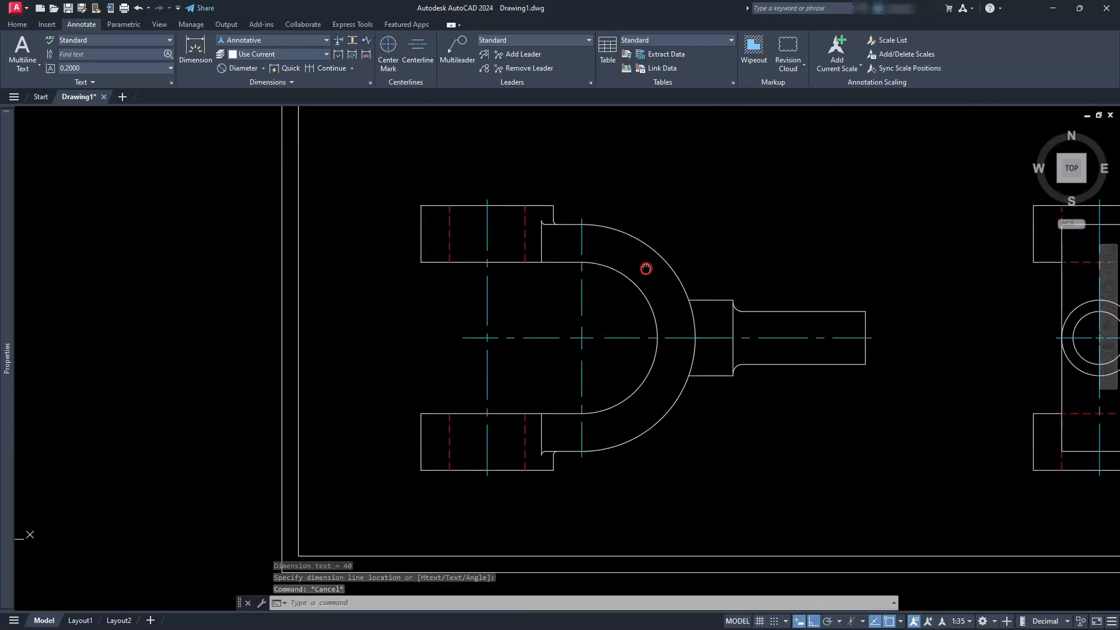
left_click(263, 69)
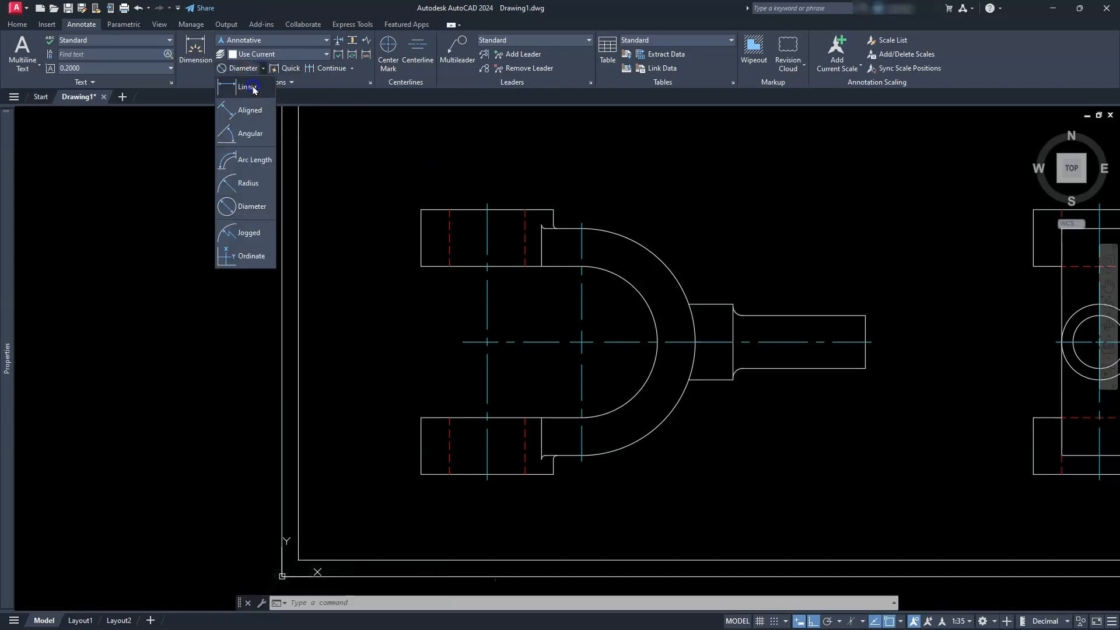
left_click(242, 87)
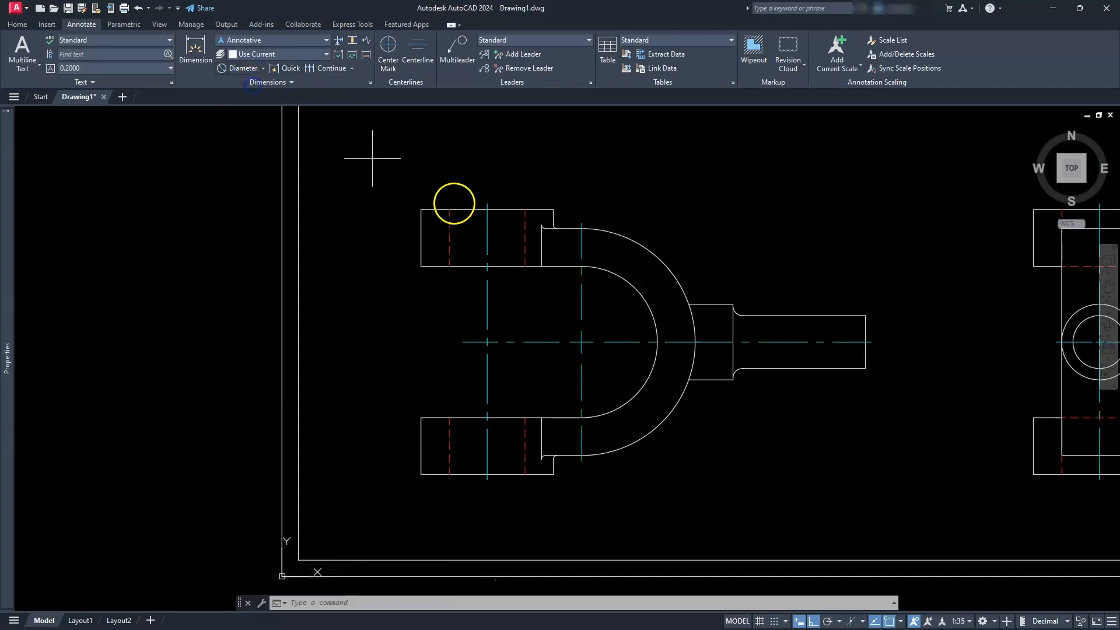
left_click(486, 203)
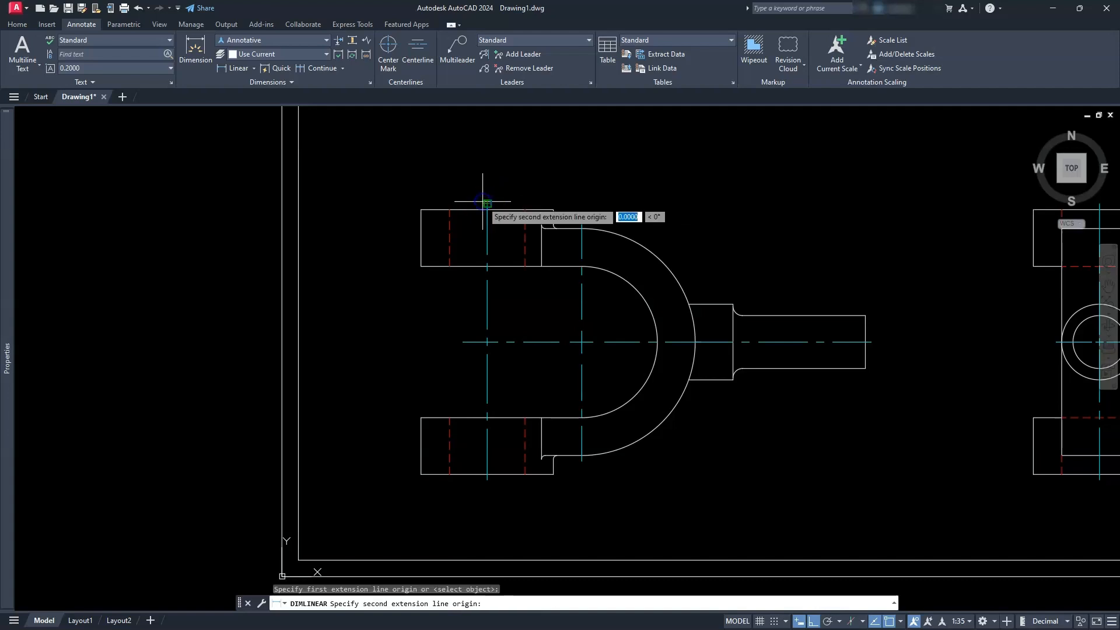
left_click(582, 222)
left_click(562, 156)
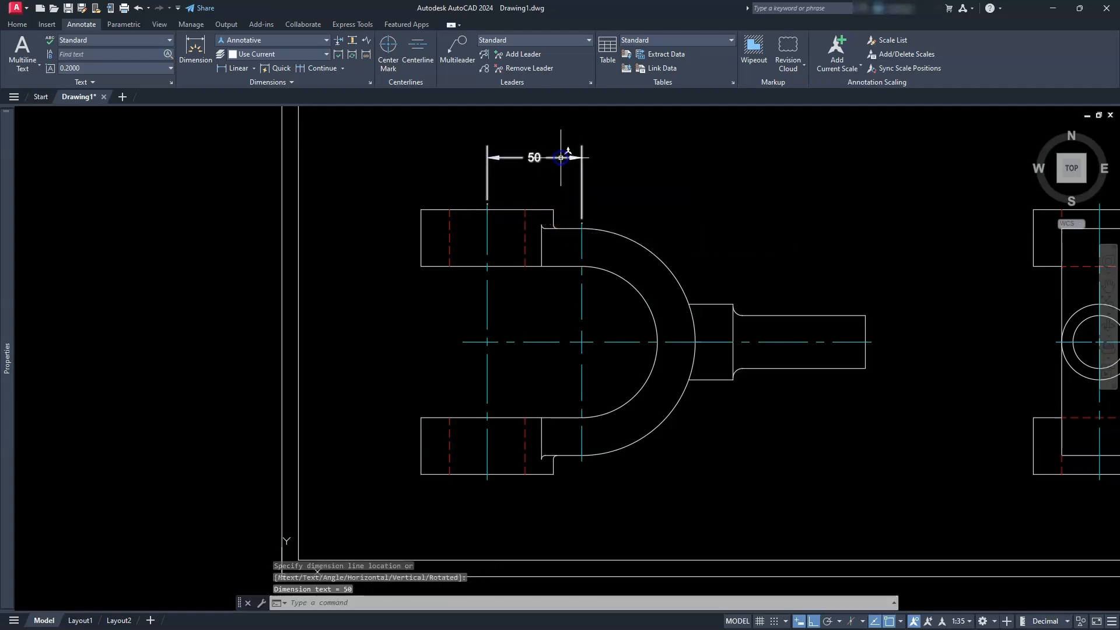
Step: Continue the front view's horizontal dimension from the arc's centerline to the collar's shoulder
left_click(323, 69)
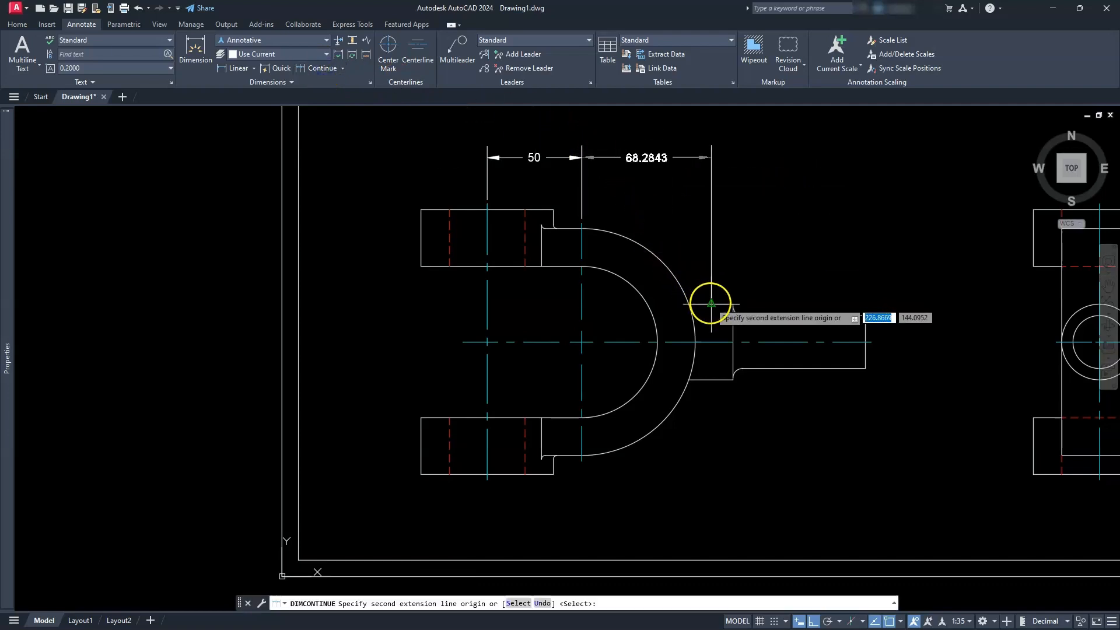
left_click(730, 305)
key("Escape")
Step: Add a vertical dimension for the front view's collar height, placed beyond the shaft's outer end
mouse_move(864, 401)
middle_mouse_down()
mouse_move(764, 369)
mouse_move(655, 370)
middle_mouse_up()
scroll(652, 344, "up", 2)
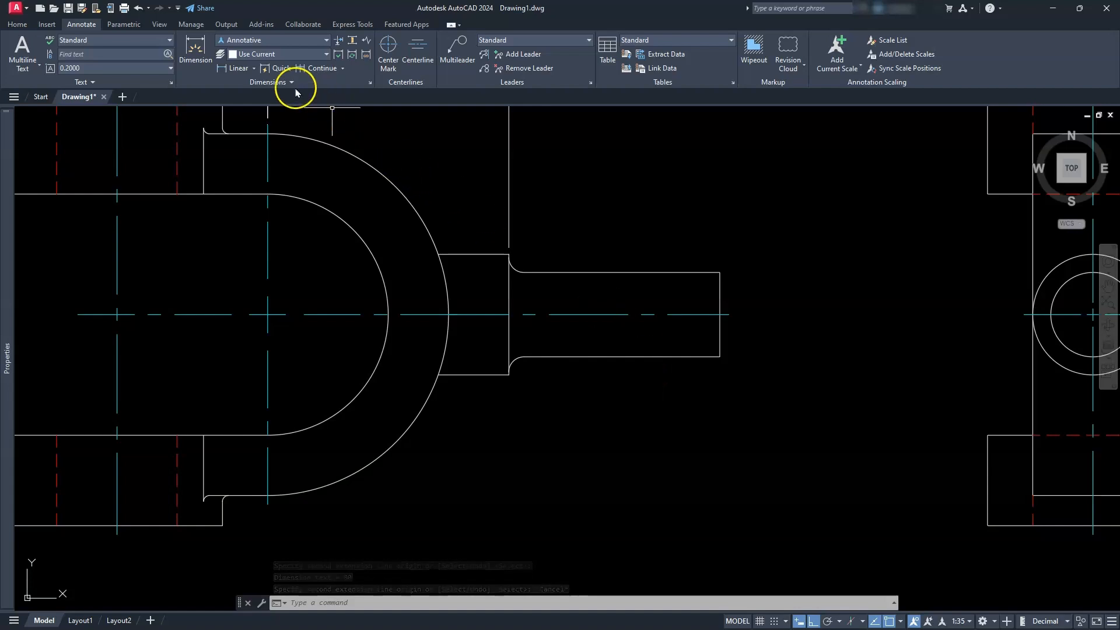
left_click(496, 254)
left_click(507, 374)
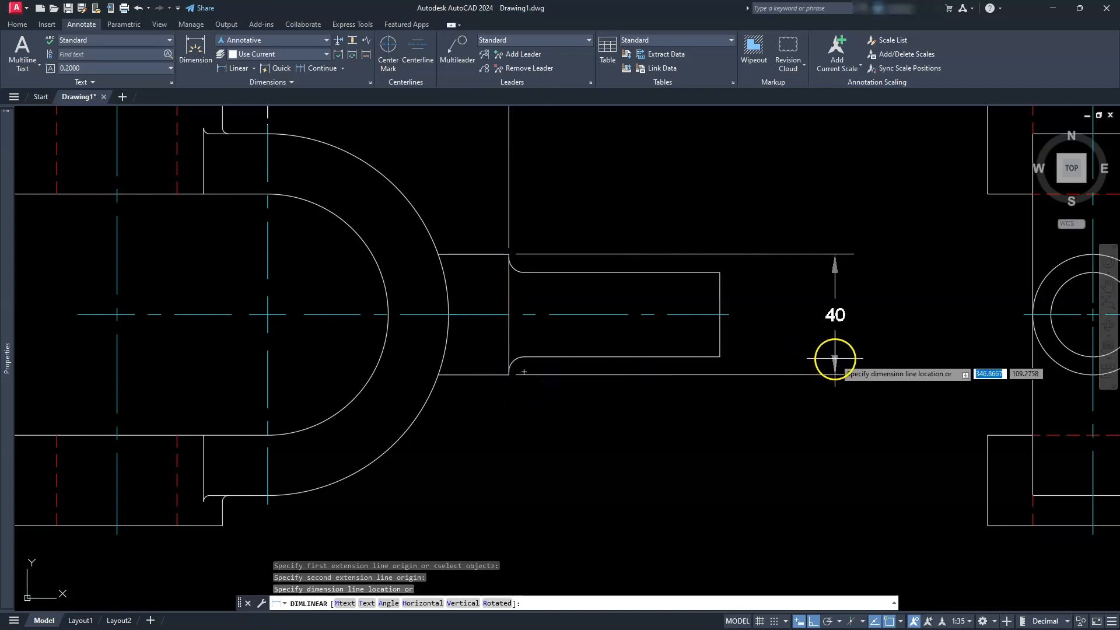
left_click(829, 357)
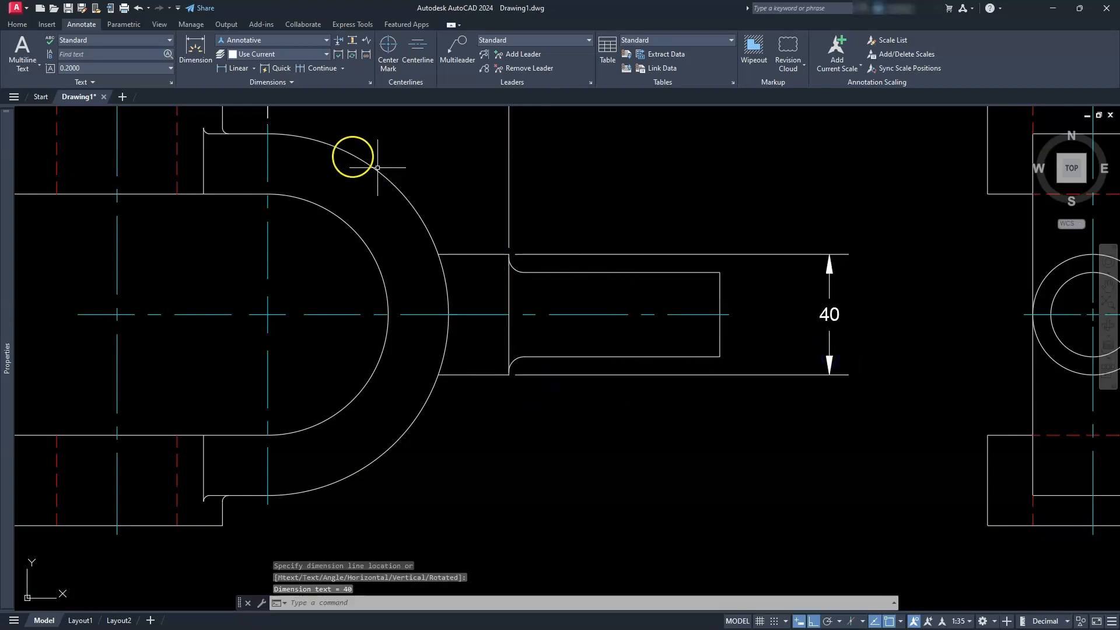
Step: Add a linear dimension to the shaft's end edge in the front view, between the edge and the collar height dimension
left_click(238, 69)
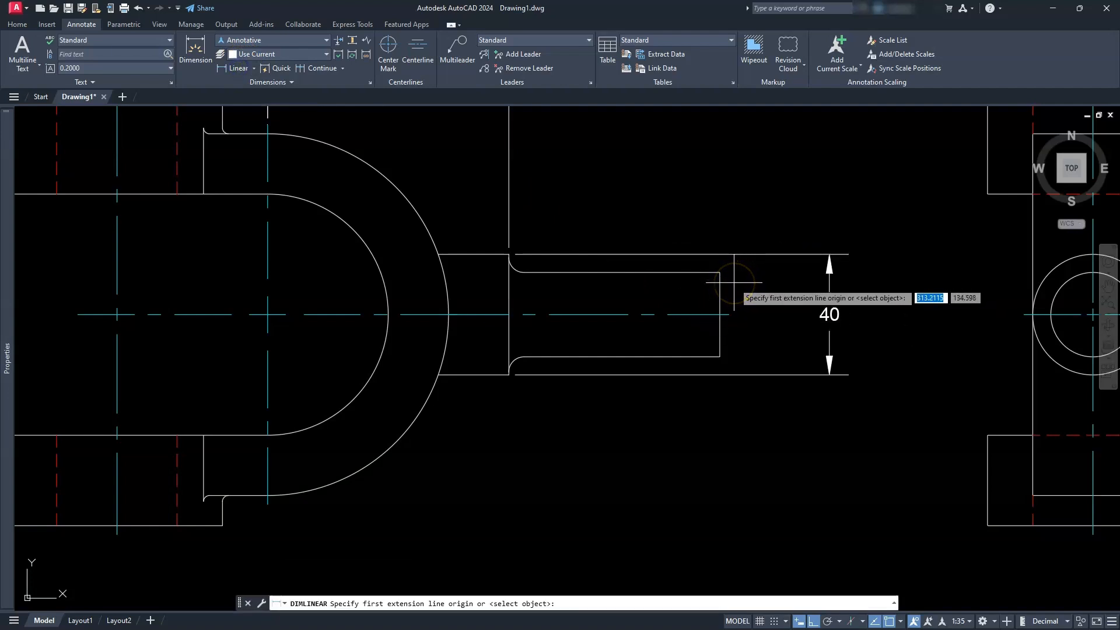
key("Return")
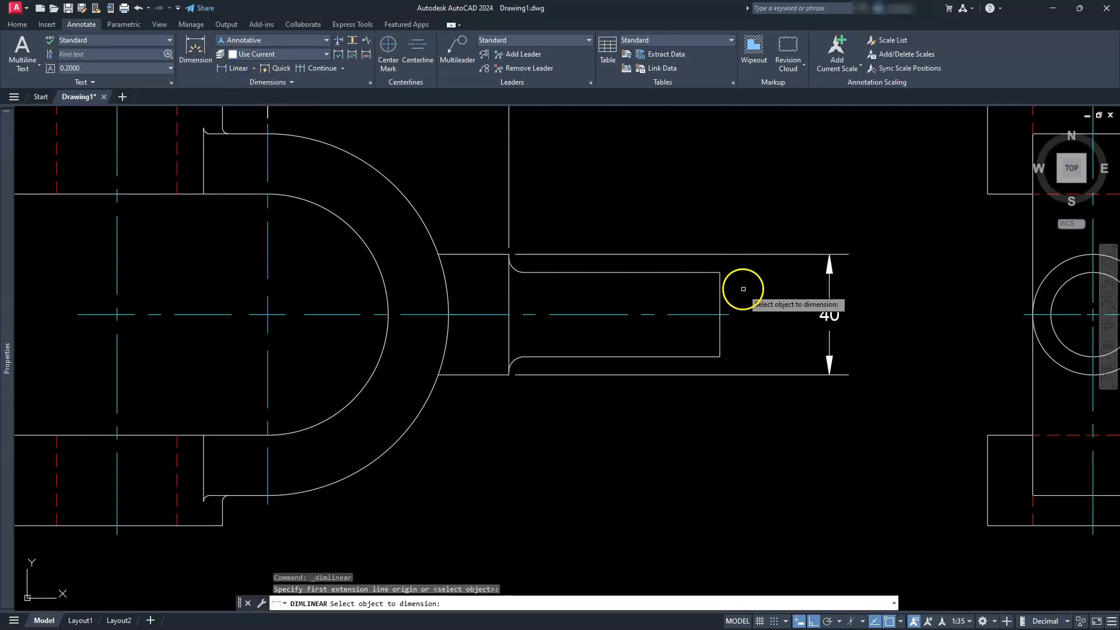
left_click(721, 290)
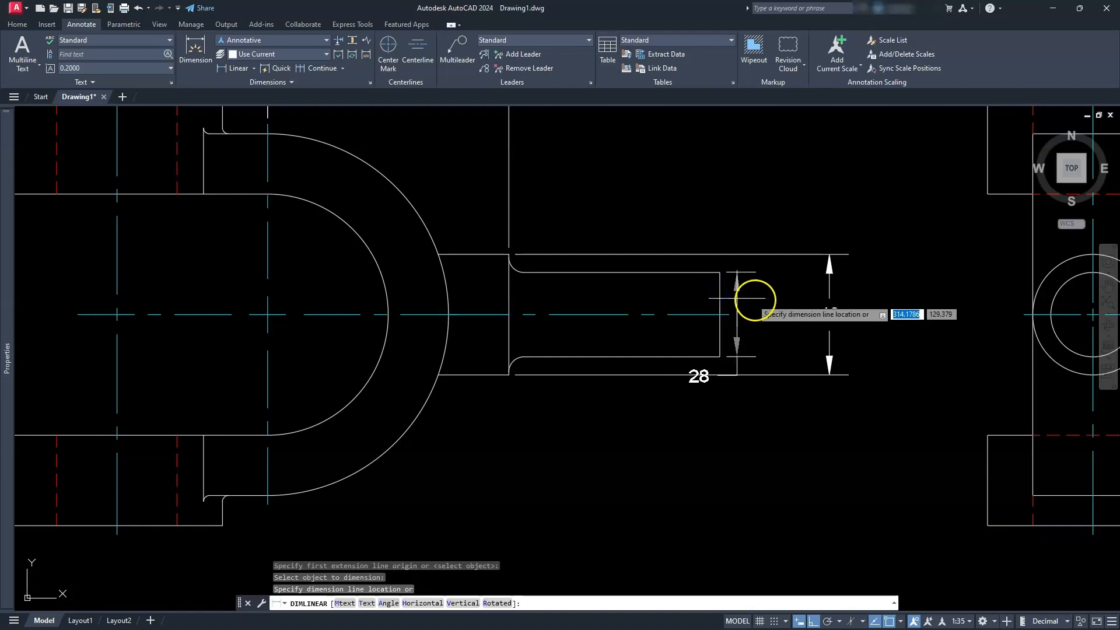
left_click(766, 300)
Step: Move the shaft end dimension's text straight down, clear of the collar dimension's lower extension line
left_click(731, 373)
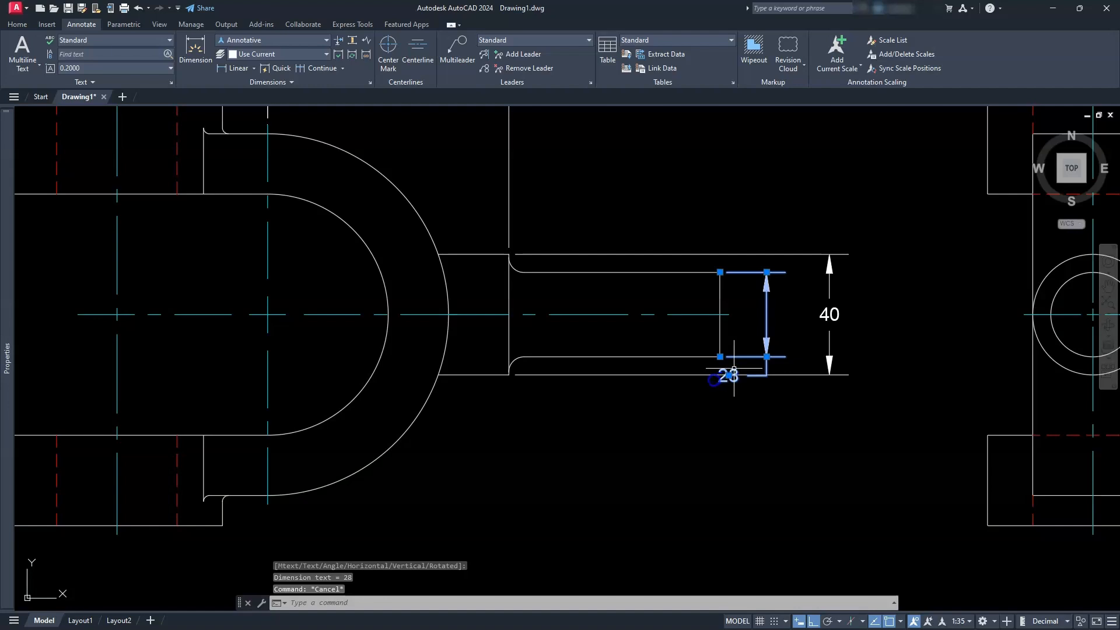
left_click(711, 338)
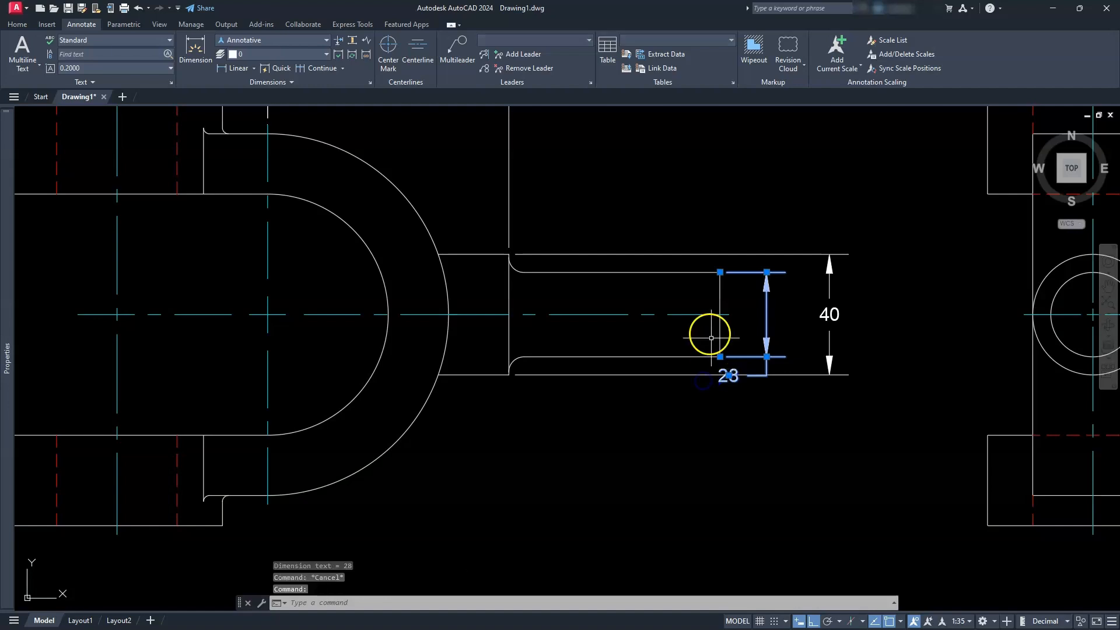
left_click(728, 376)
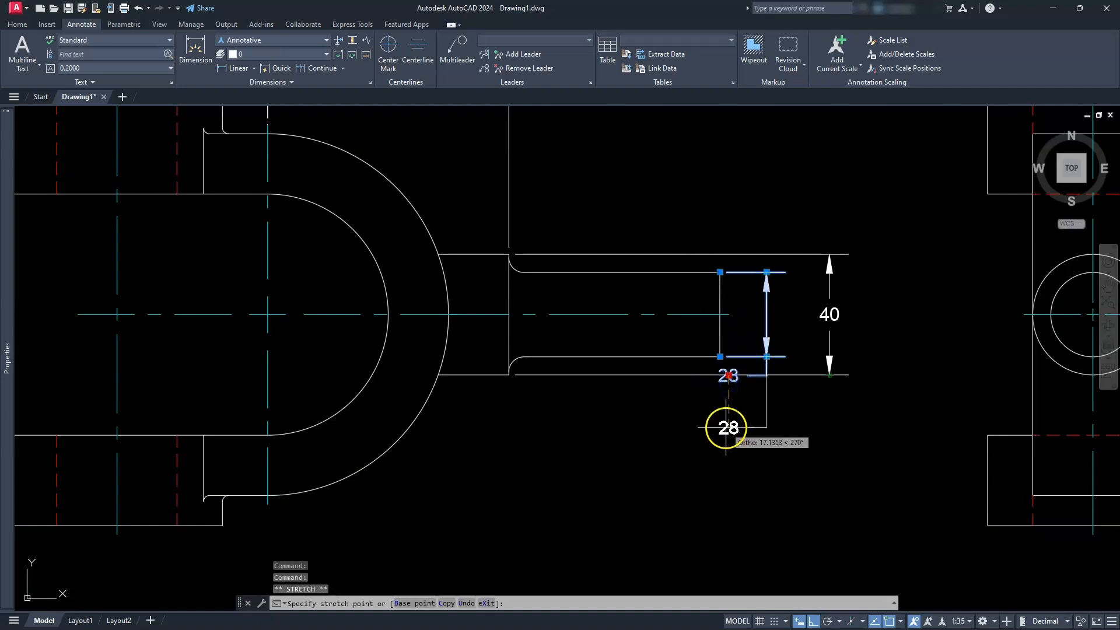
left_click(728, 415)
key("Escape")
key("Escape")
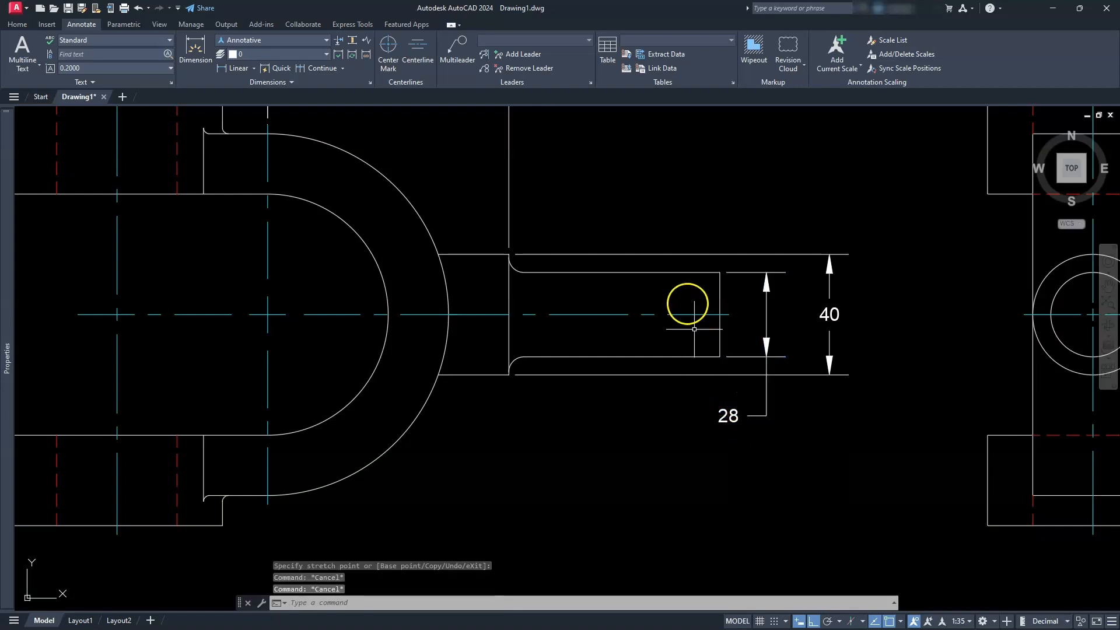
Step: Add a radius dimension to the fork's inner arc in the front view, with its text below and outside the outer arc
scroll(491, 415, "down", 2)
mouse_move(415, 440)
middle_mouse_down()
mouse_move(540, 380)
mouse_move(672, 337)
mouse_move(607, 372)
middle_mouse_up()
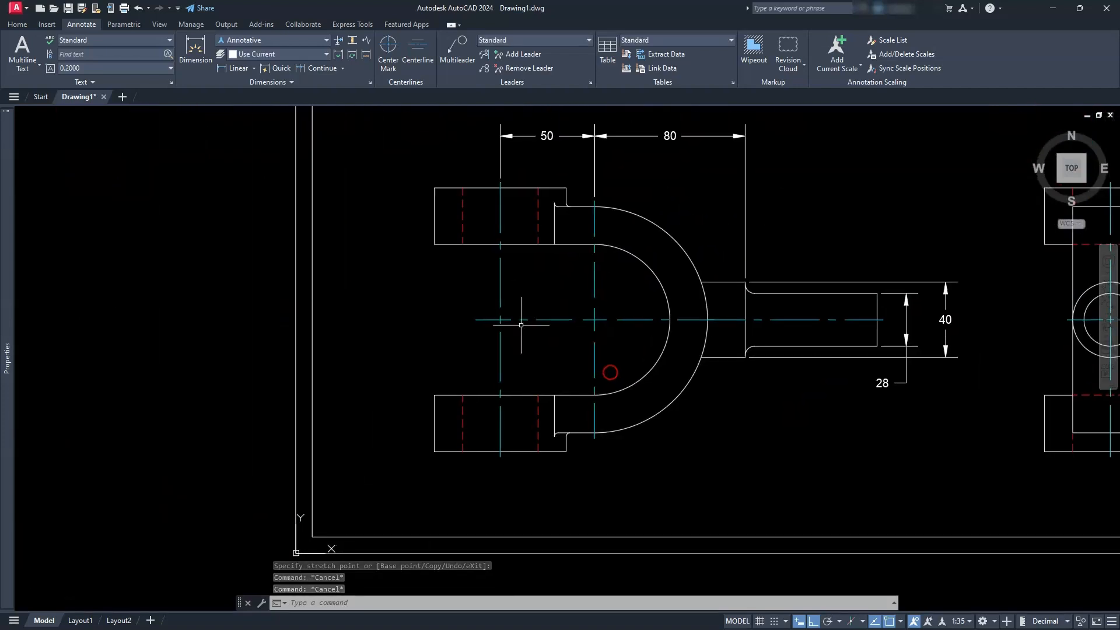
left_click(254, 68)
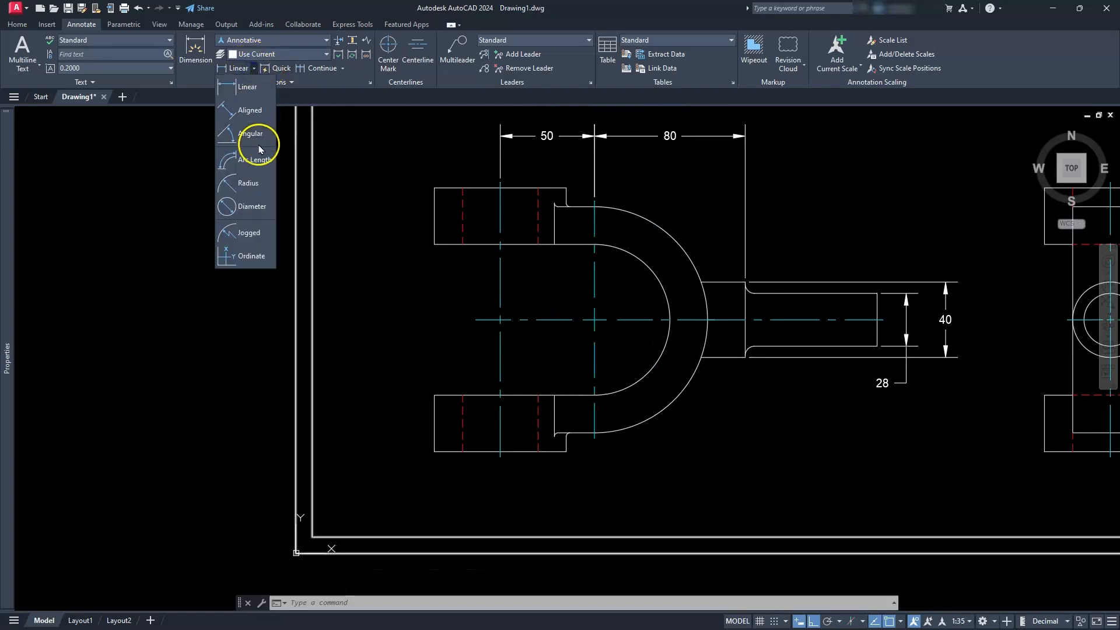
left_click(250, 183)
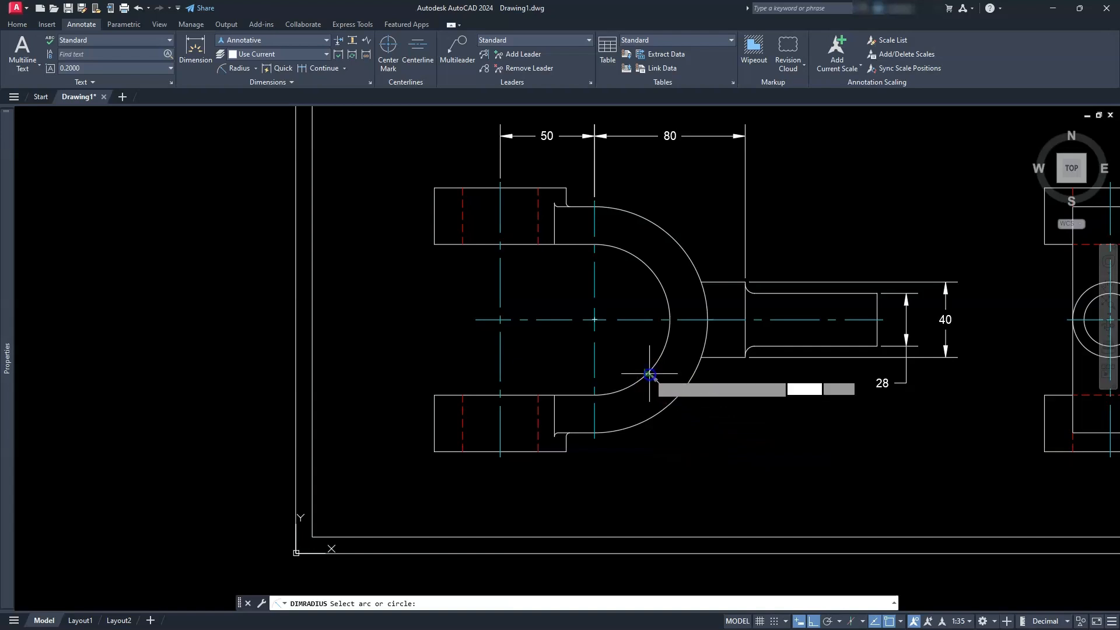
left_click(649, 374)
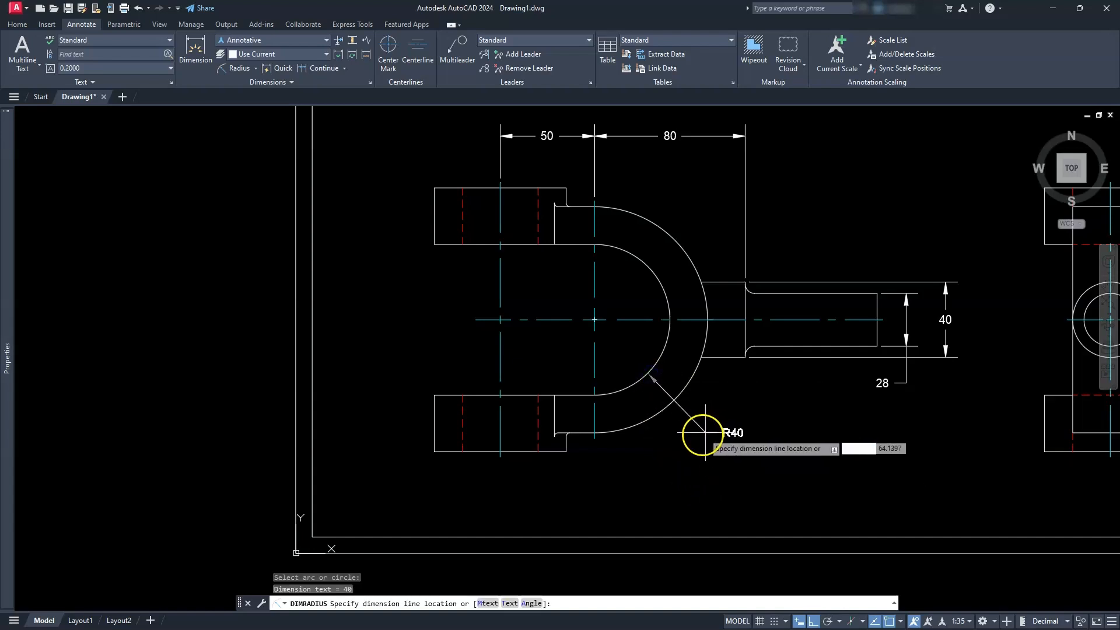
left_click(702, 431)
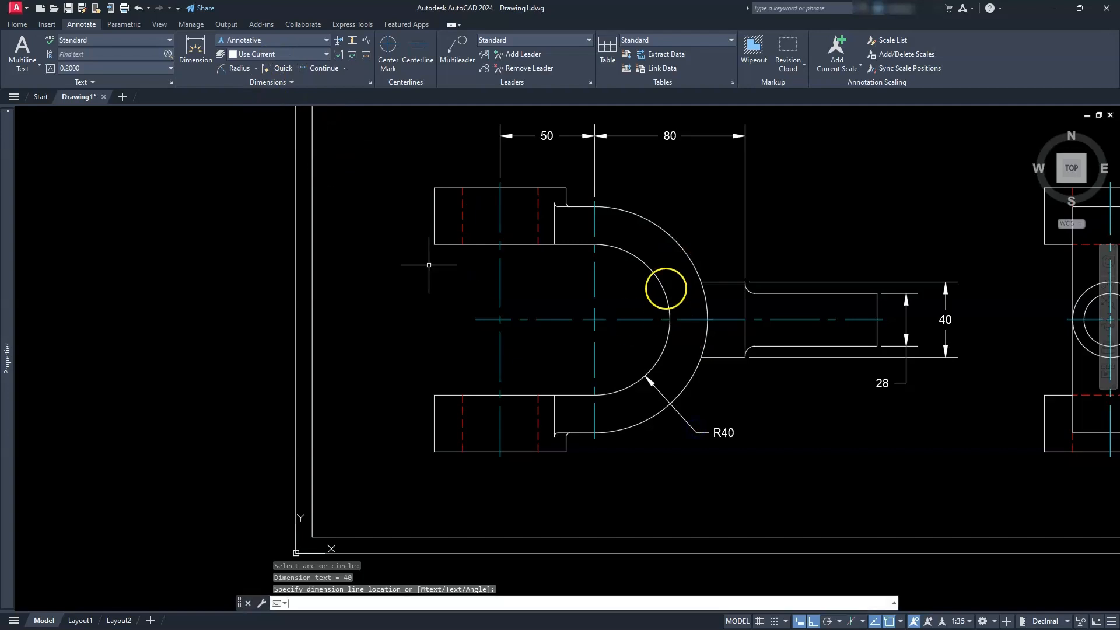
Step: Add a radius dimension to the fork's outer arc, with its text above the arc and below the horizontal dimensions
key("Return")
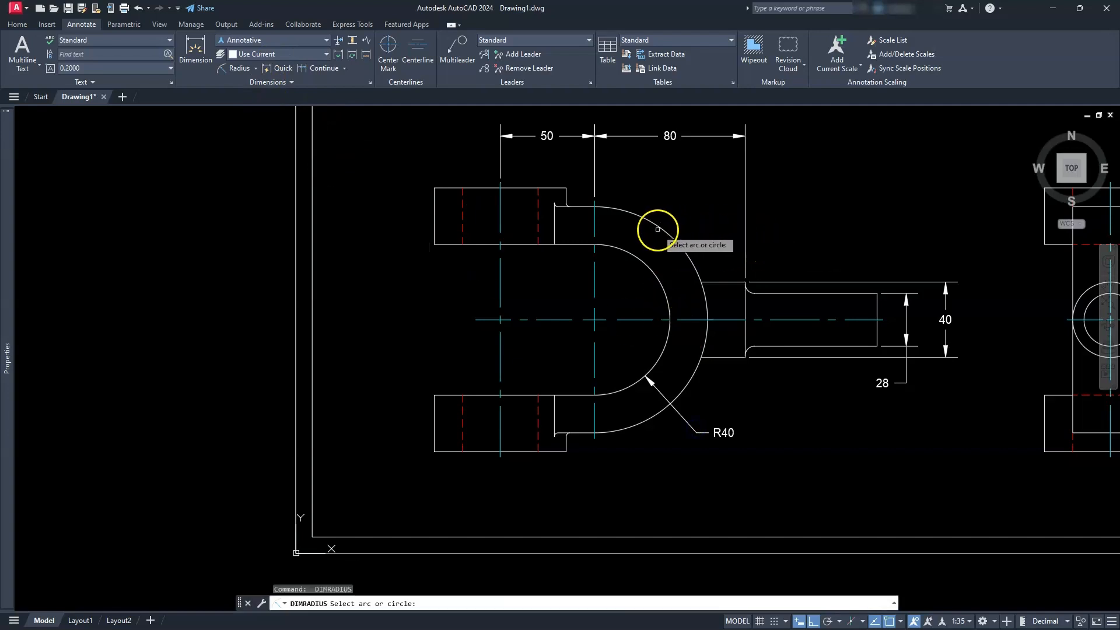
left_click(659, 229)
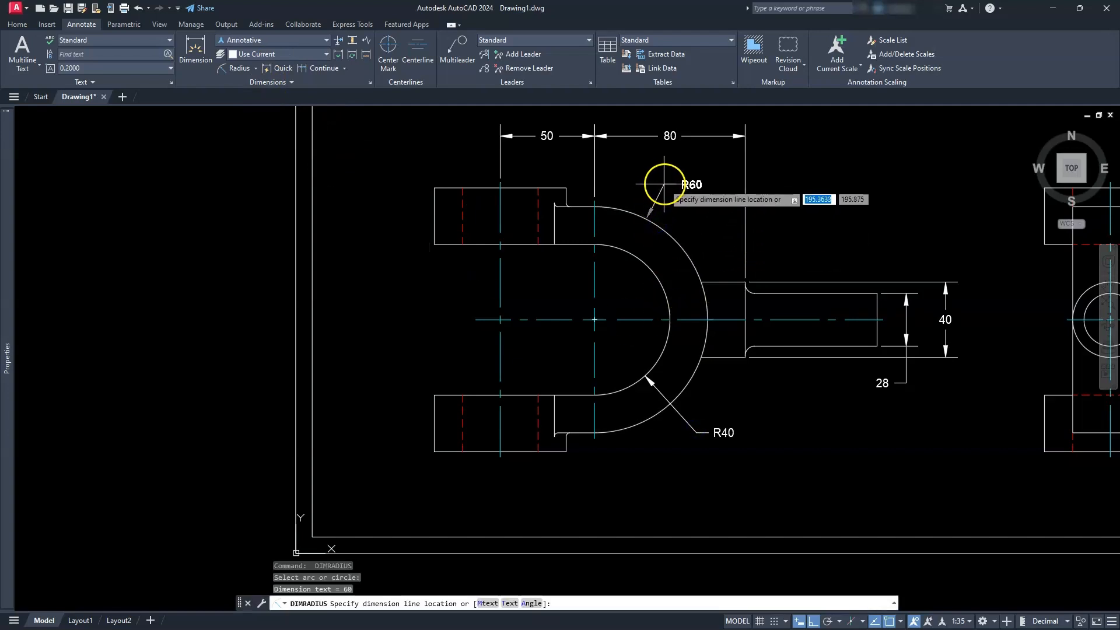
left_click(663, 184)
Step: Add a radius dimension to the lower fillet between the collar and the shaft, with its text below the shaft
scroll(767, 420, "down", 5)
scroll(775, 387, "up", 10)
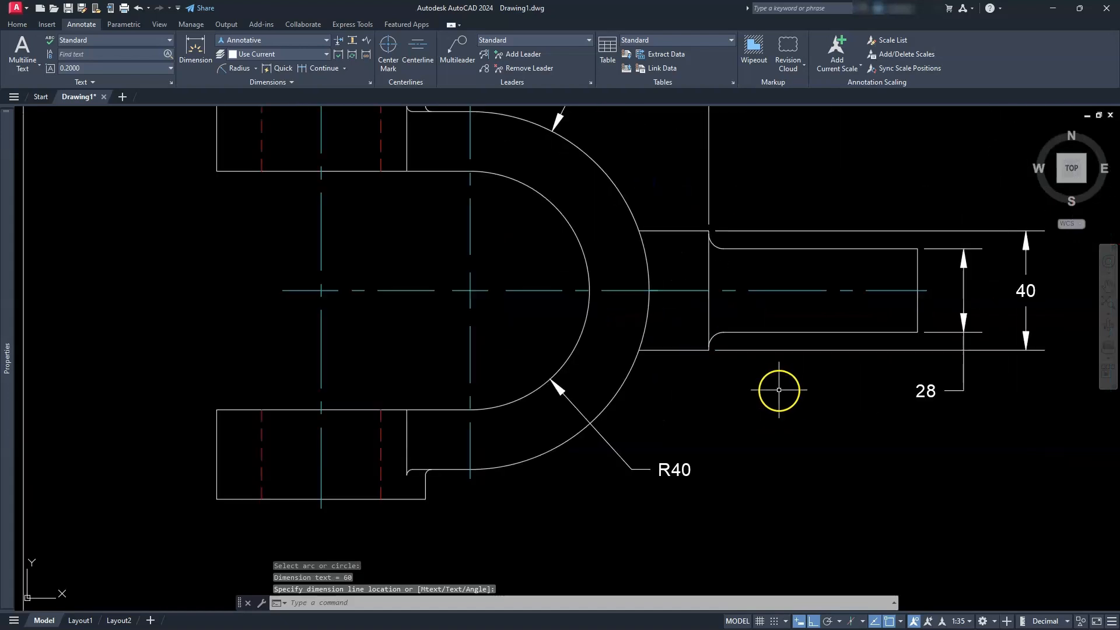
key("Return")
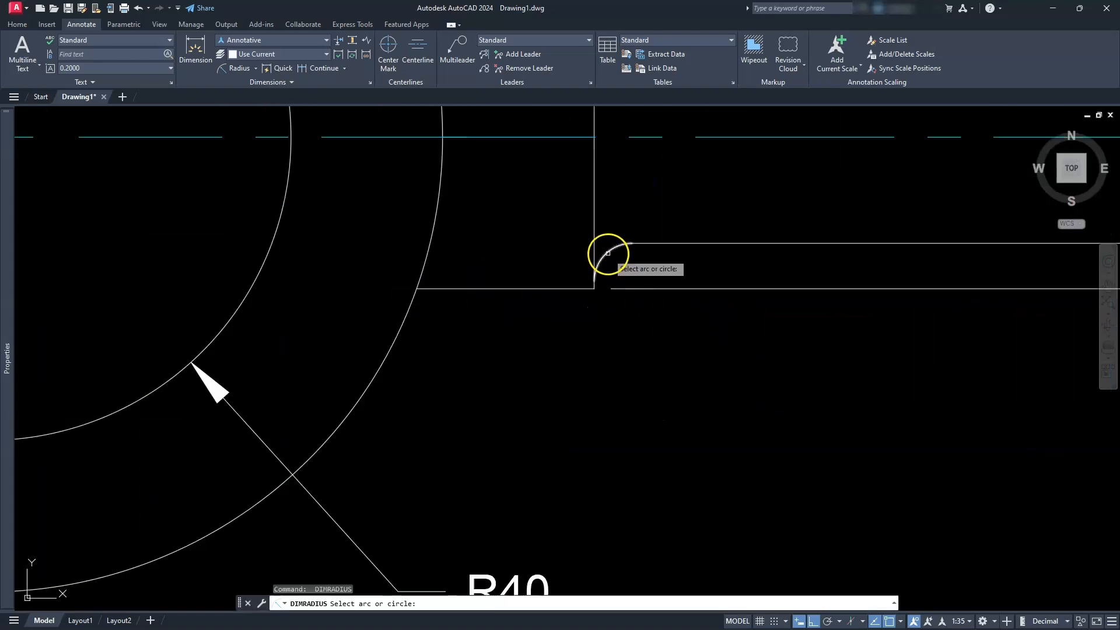
left_click(610, 253)
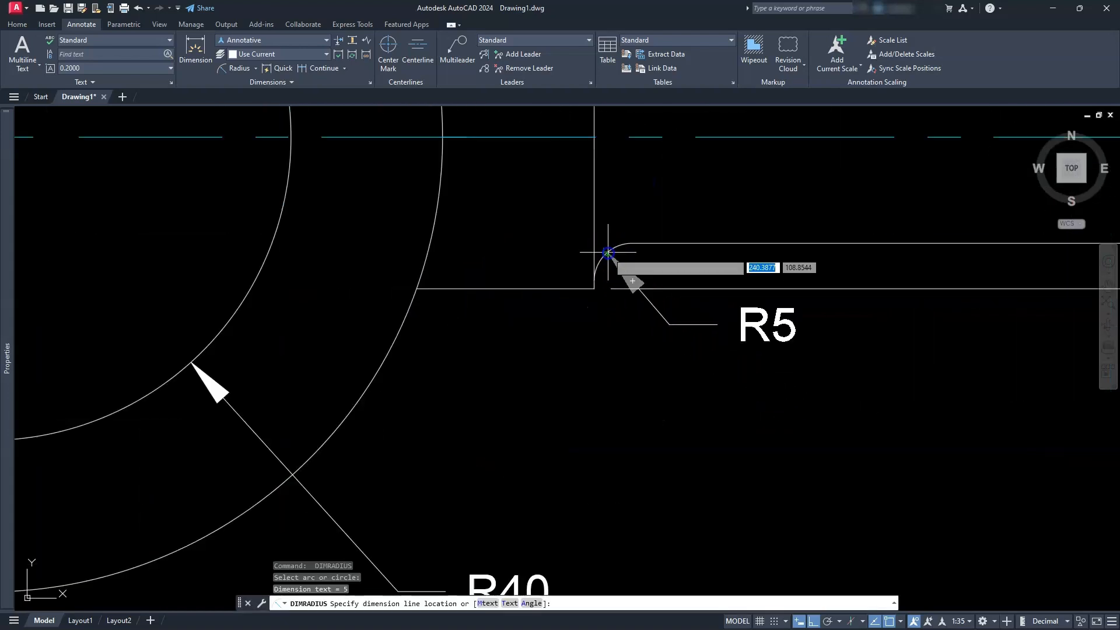
left_click(753, 405)
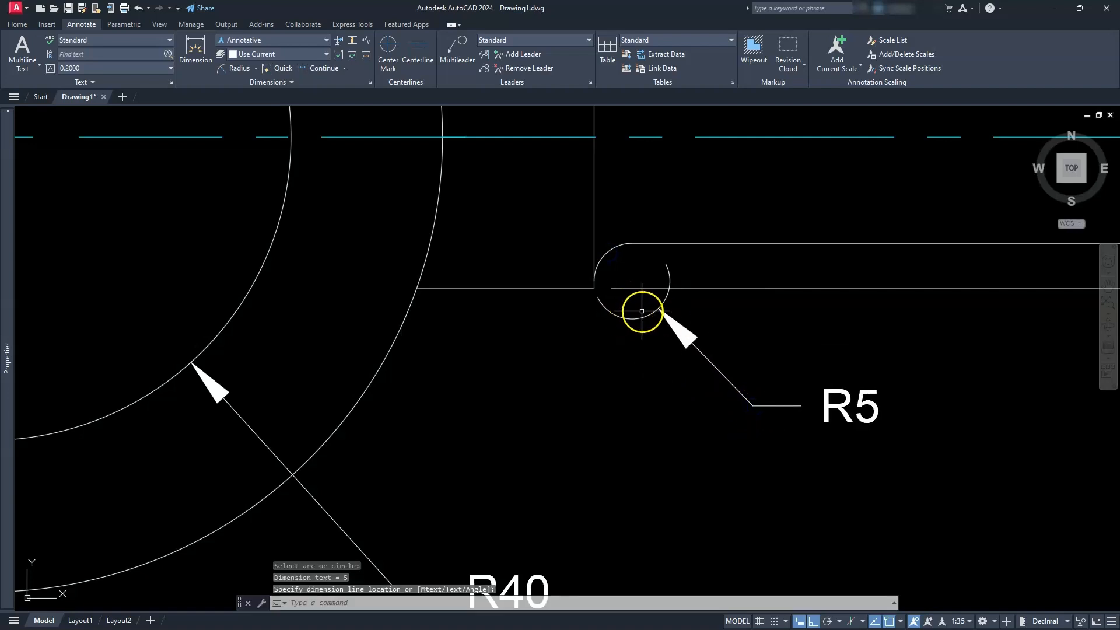
Step: Add a radius dimension to the outer fillet where the lower lug meets the fork arm, with its text below the arm
scroll(641, 311, "down", 4)
scroll(593, 388, "up", 5)
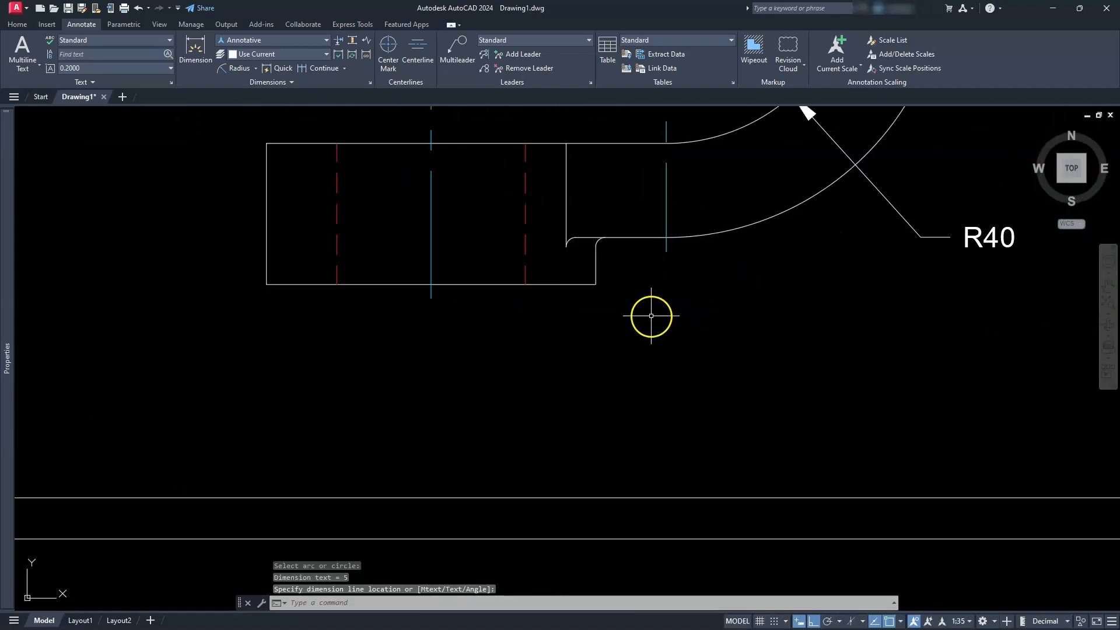
scroll(606, 250, "up", 2)
key("Return")
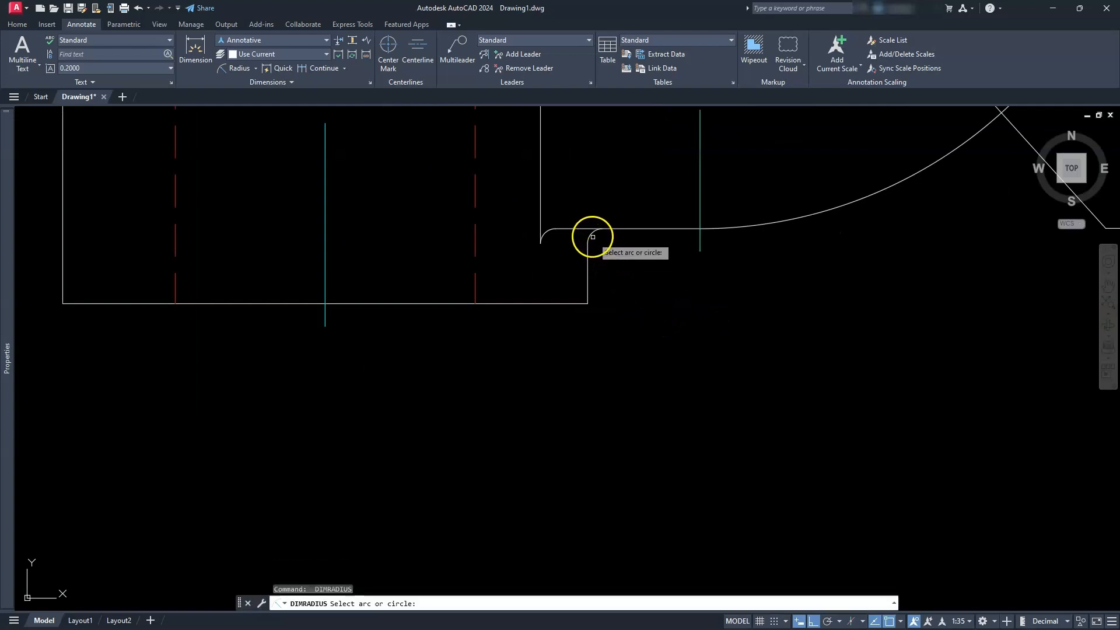
left_click(592, 237)
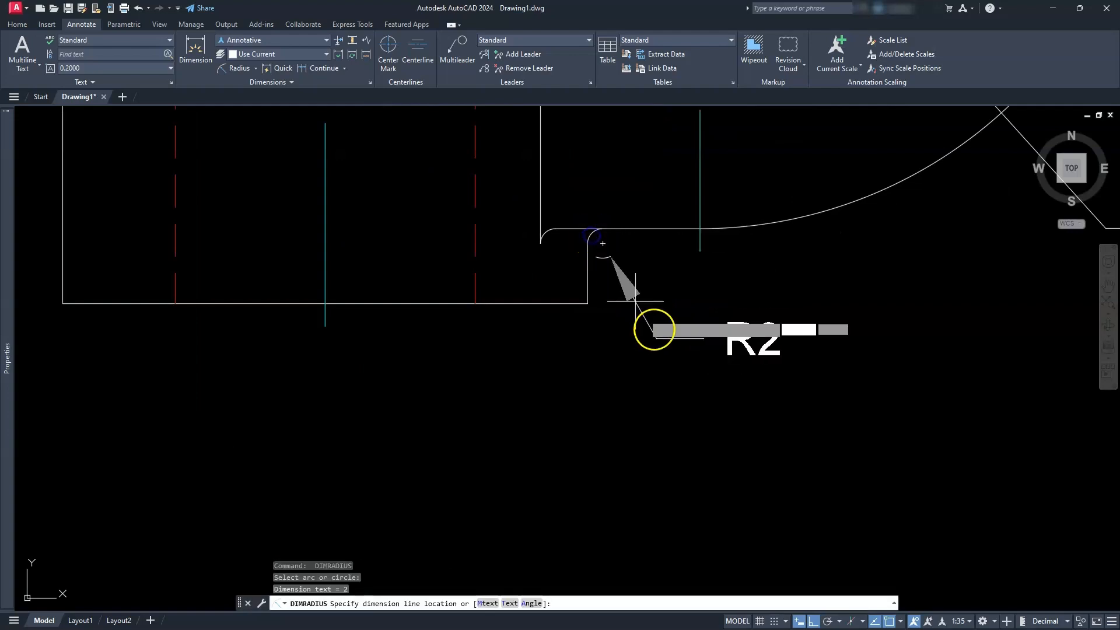
left_click(706, 387)
key("Escape")
key("Escape")
key("Escape")
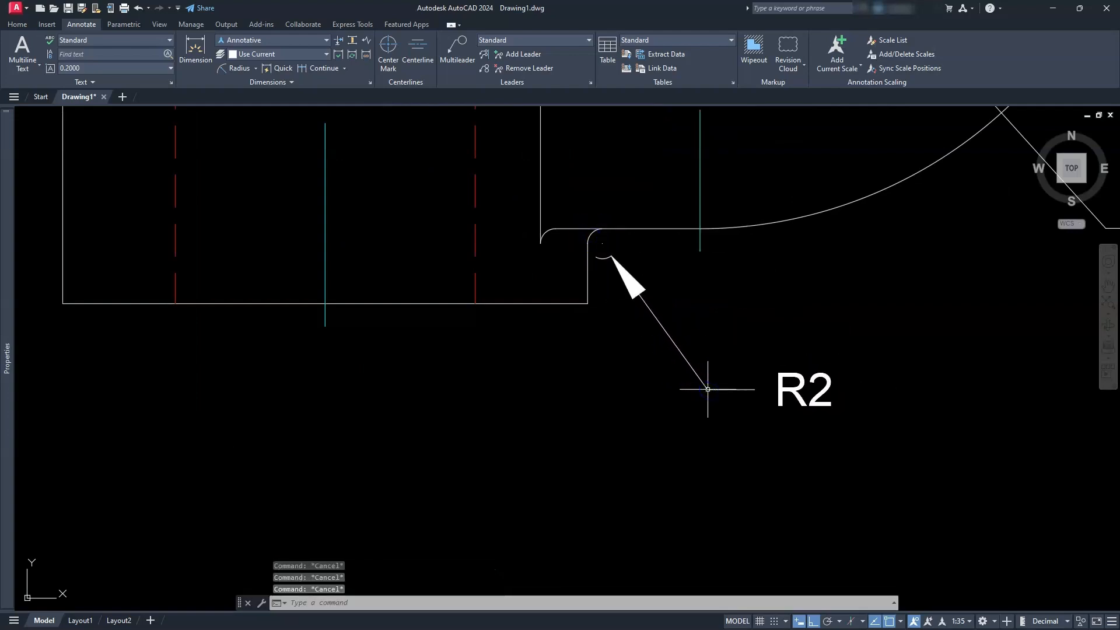
Step: Prefix the lower lug fillet's radius dimension text with 2X
left_click(798, 389)
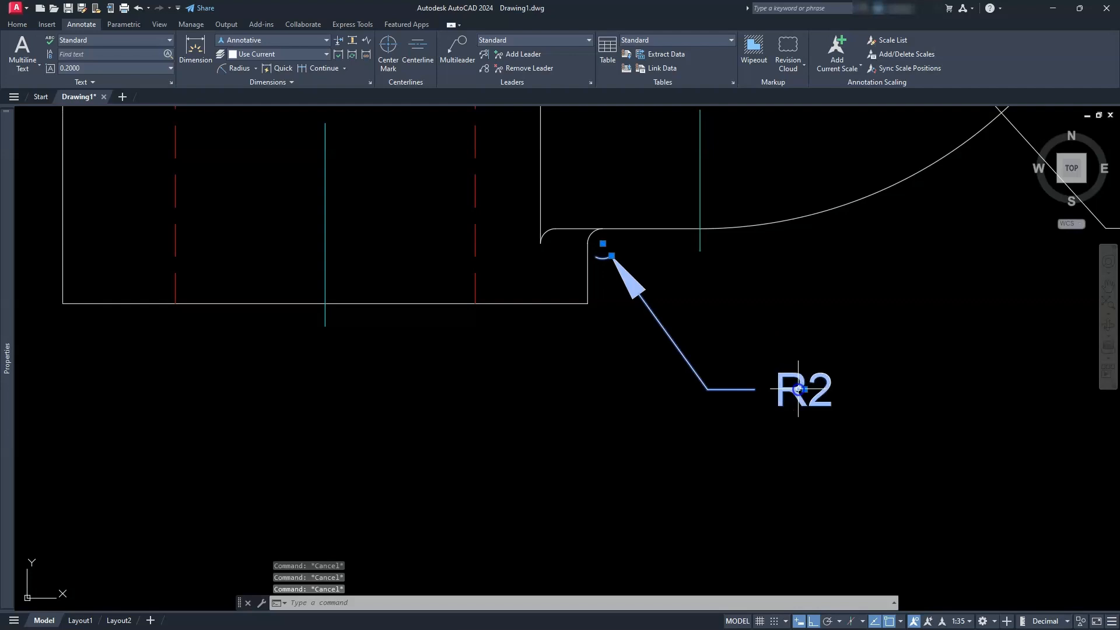
key("Escape")
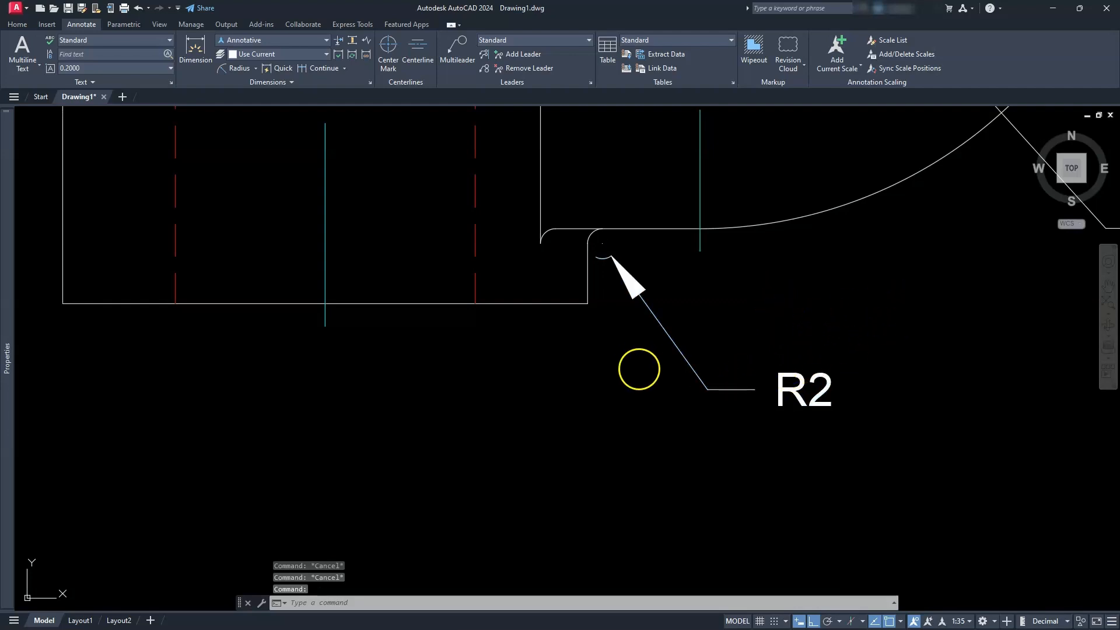
double_click(845, 372)
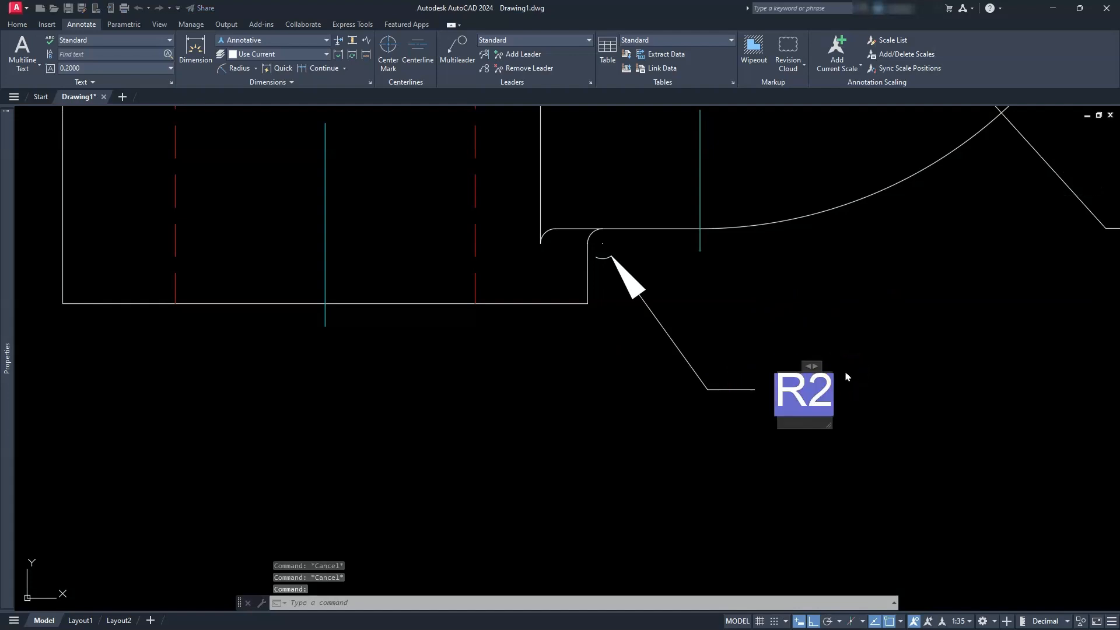
type("2X")
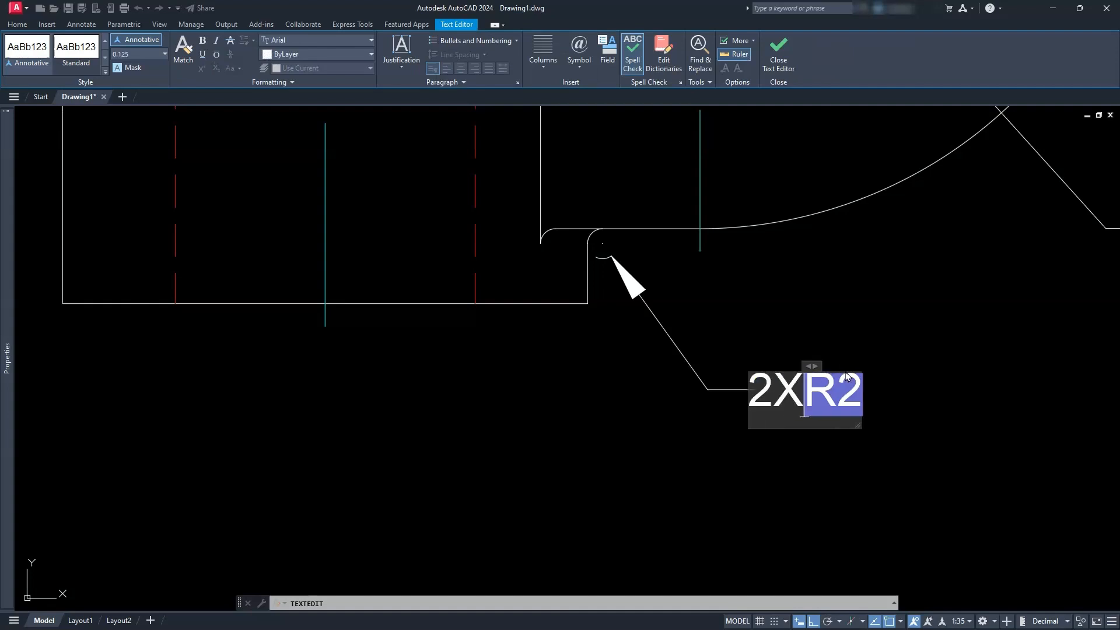
left_click(784, 54)
scroll(671, 308, "down", 5)
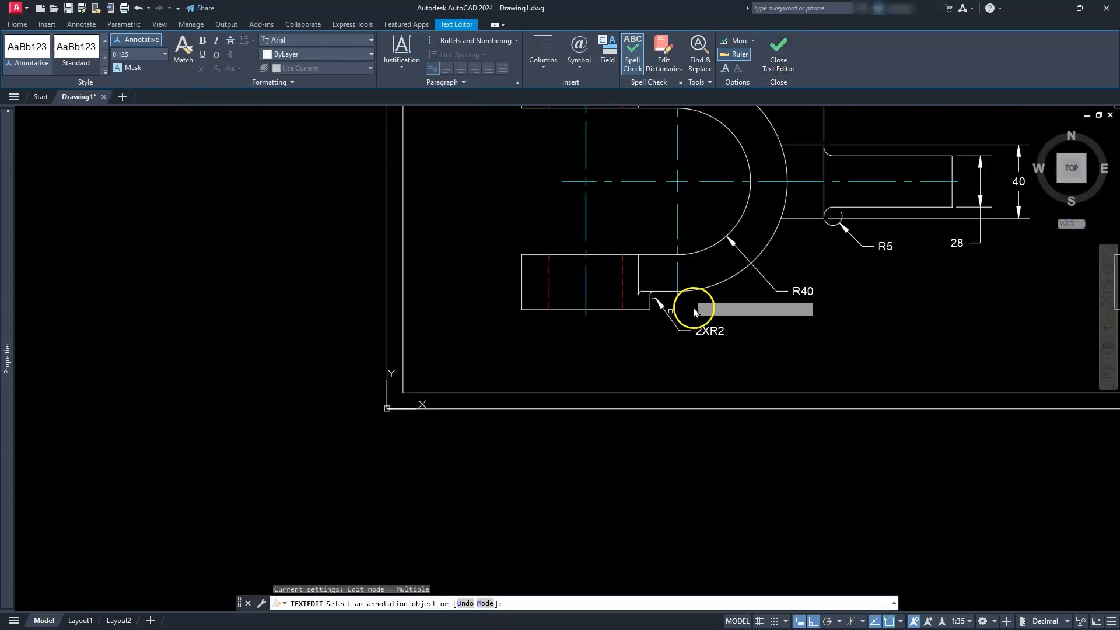
middle_click_drag(695, 303, 629, 384)
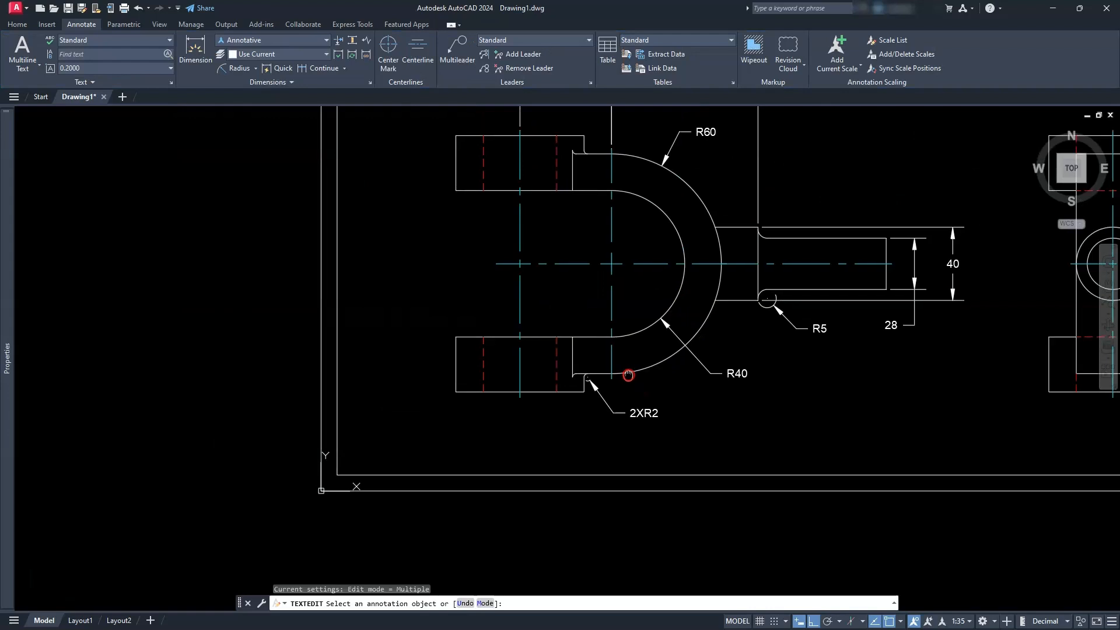
left_click(609, 399)
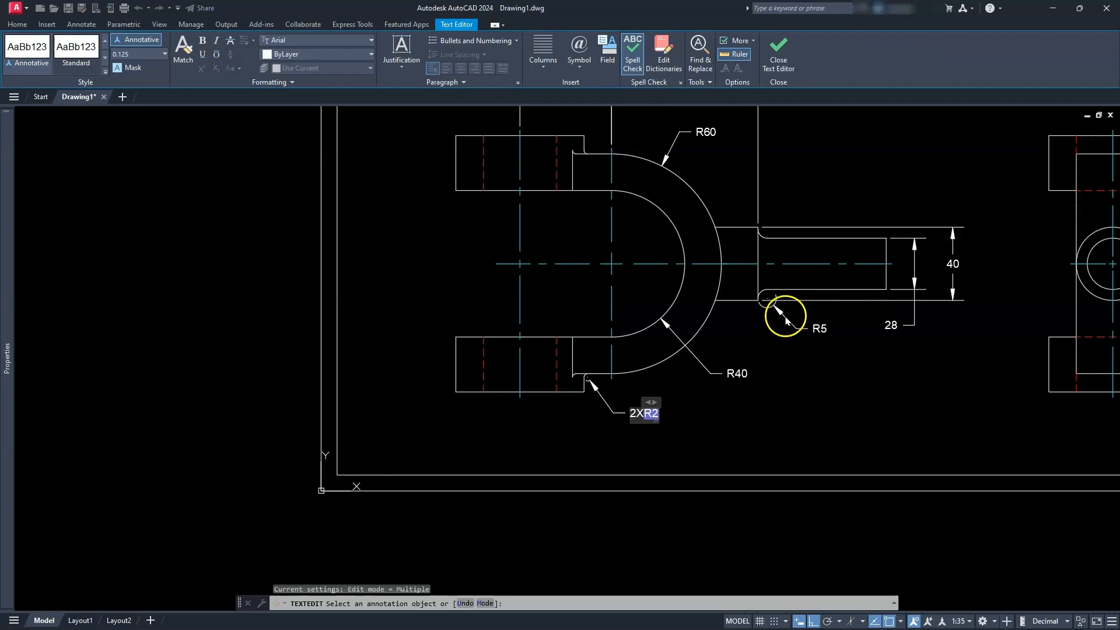
left_click(785, 336)
key("Escape")
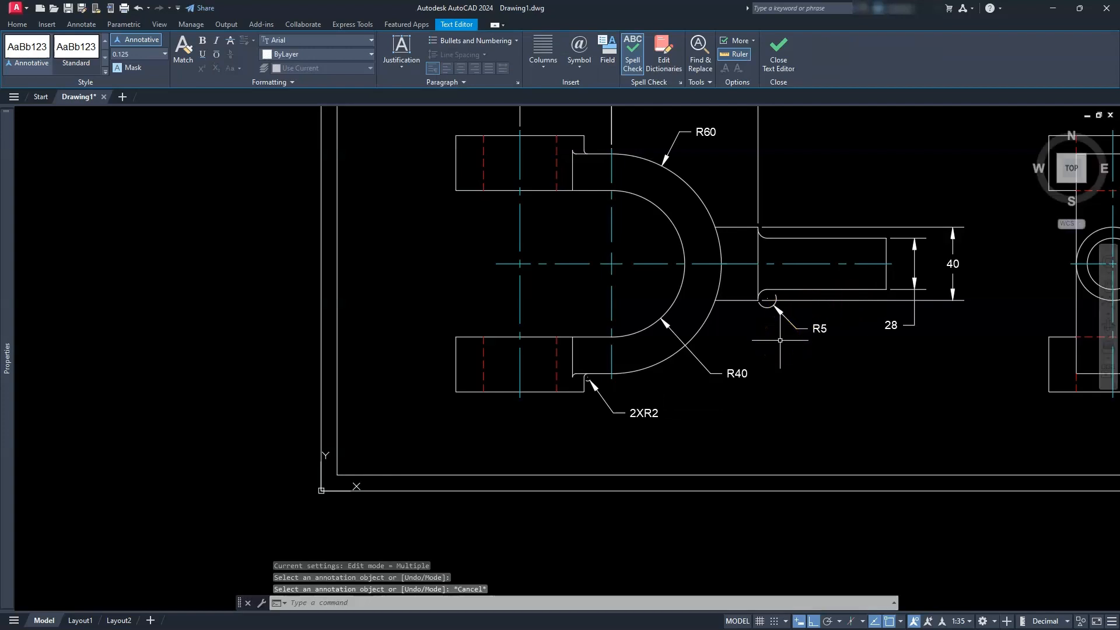
key("Escape")
Step: Turn off the extension lines of the shaft fillet and lower lug fillet radius dimensions
left_click(789, 315)
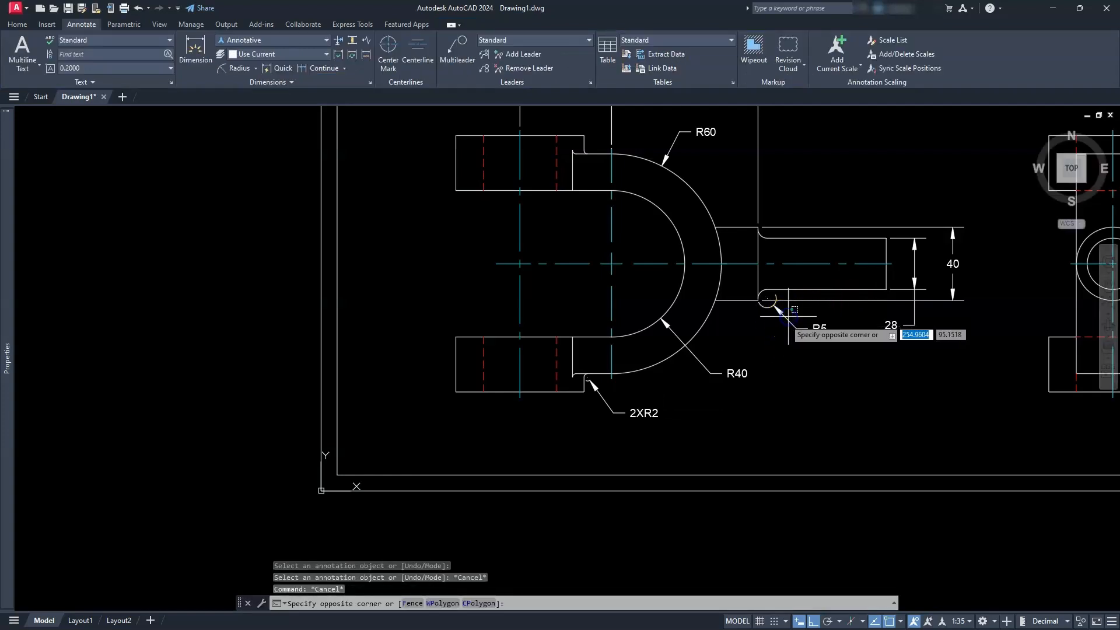
left_click(757, 327)
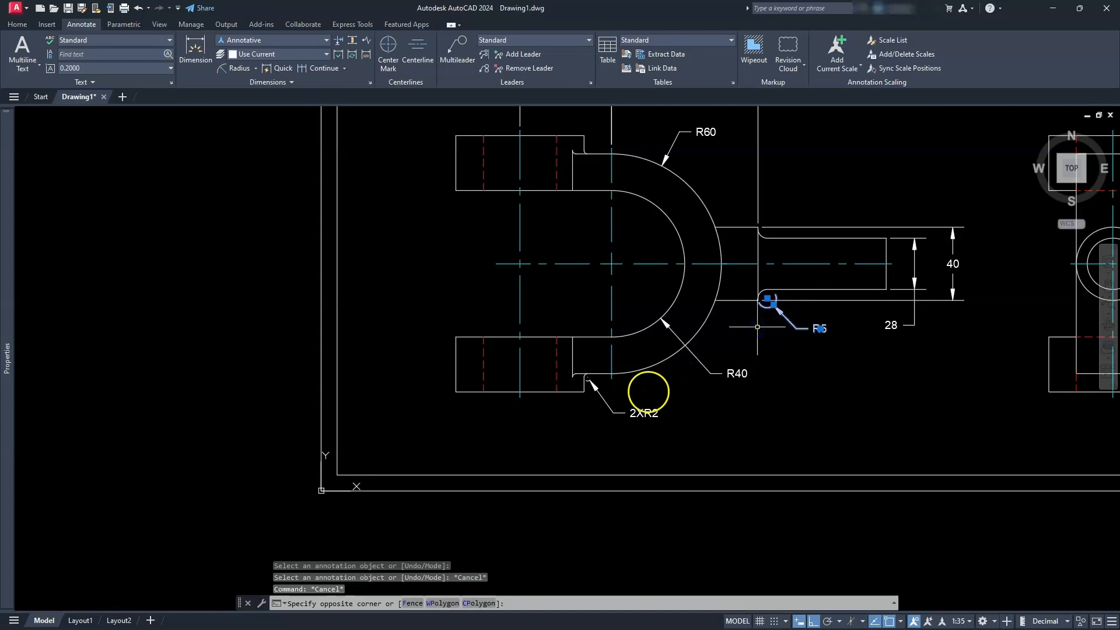
left_click(604, 402)
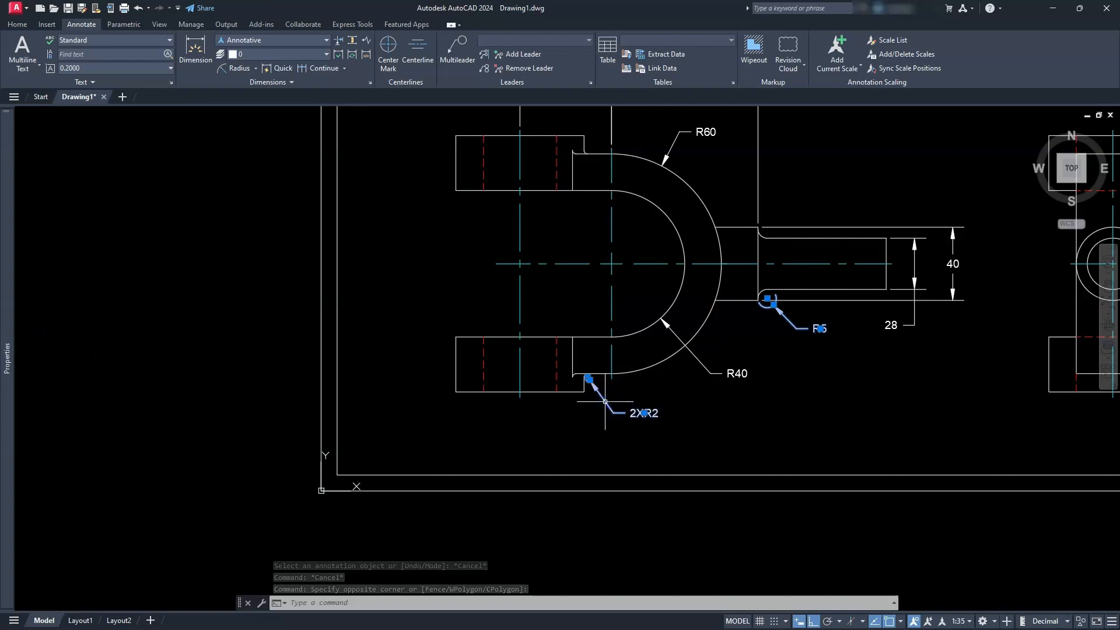
mouse_move(7, 314)
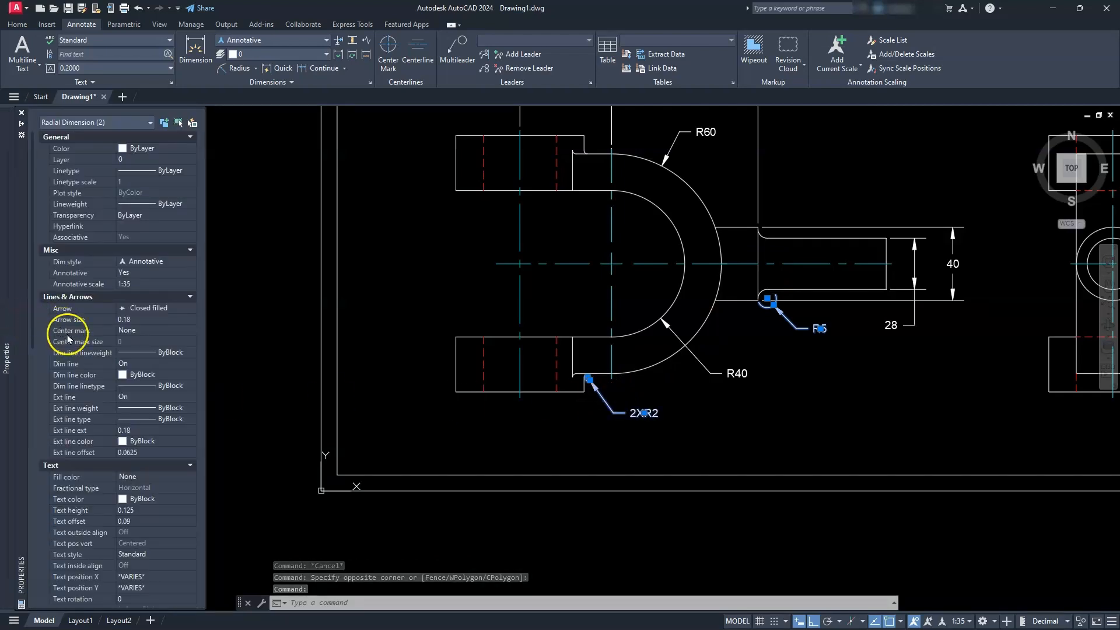
left_click(137, 397)
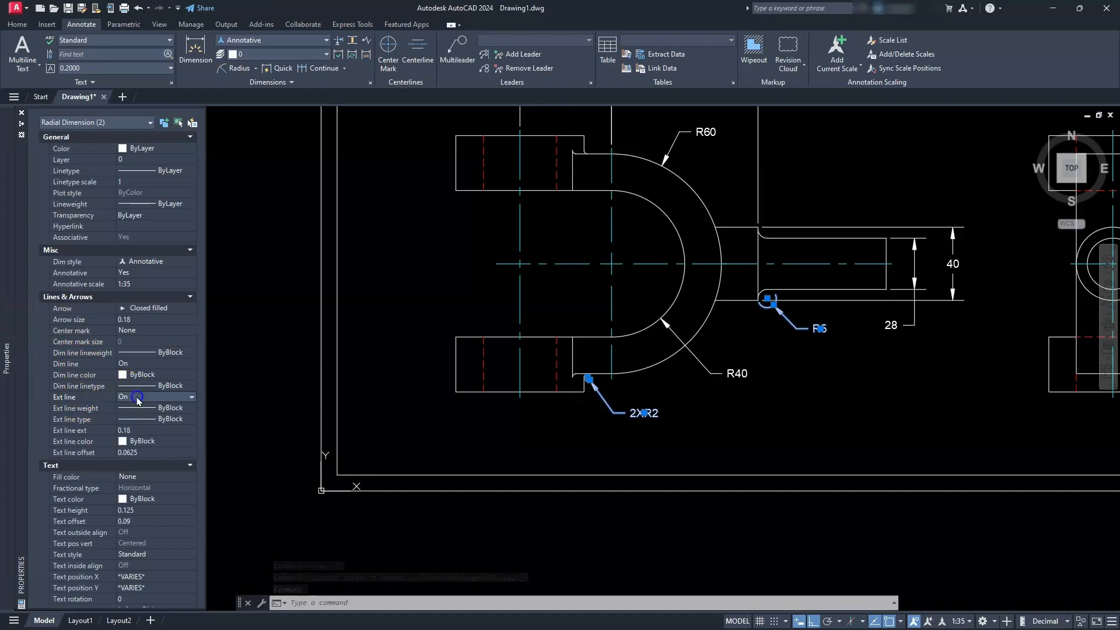
left_click(137, 398)
left_click(129, 418)
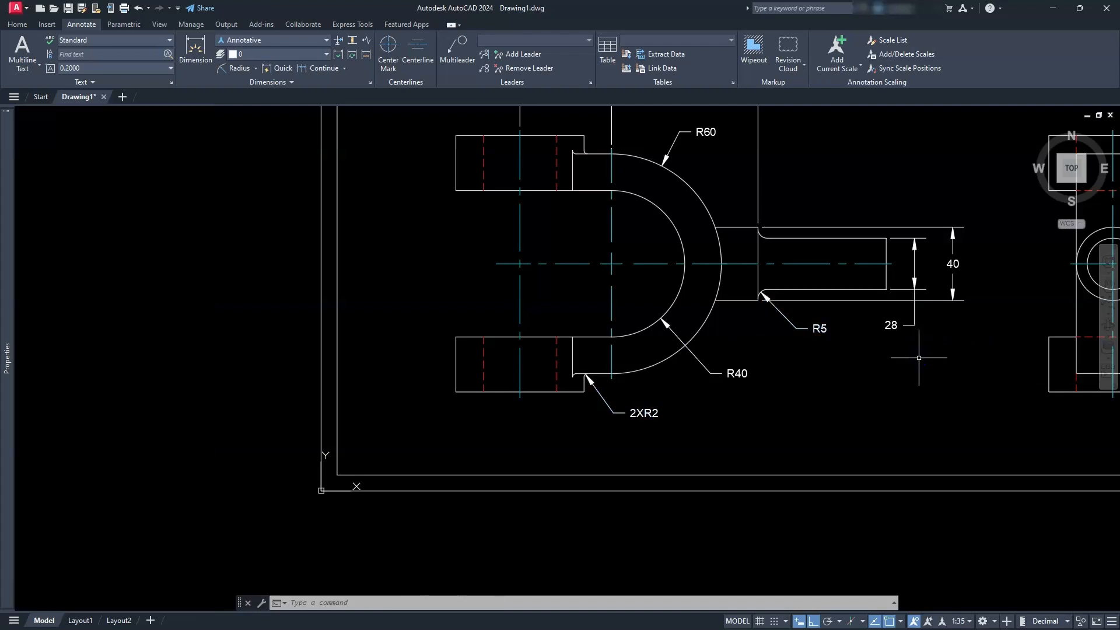
Step: Give the shaft end and collar height dimensions the diameter prefix %%c
middle_click_drag(919, 358, 639, 436)
left_click(620, 417)
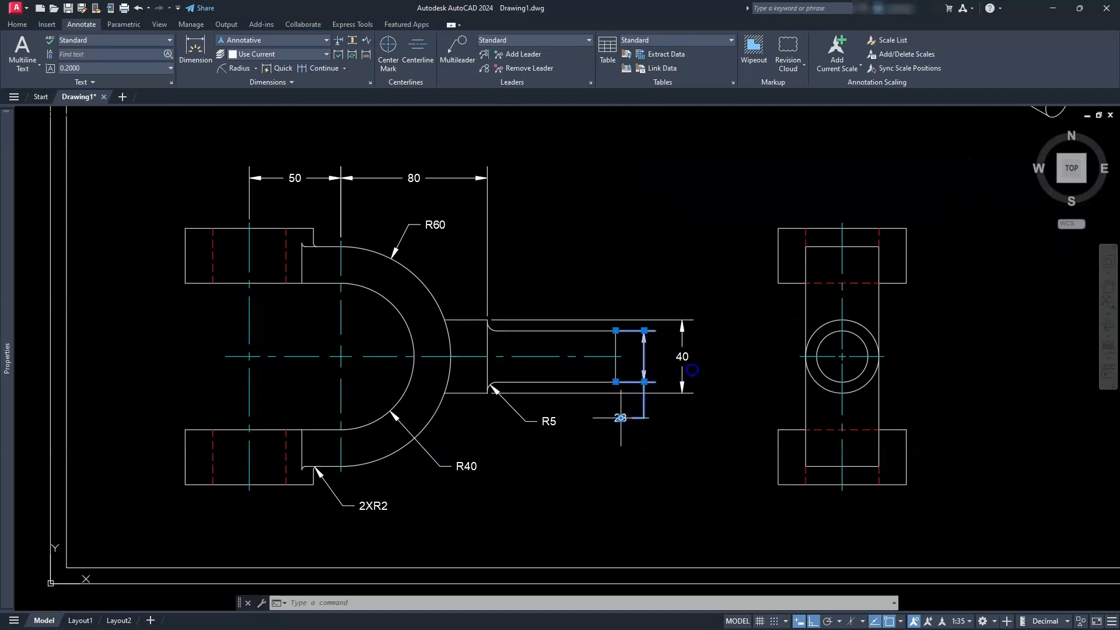
left_click(683, 356)
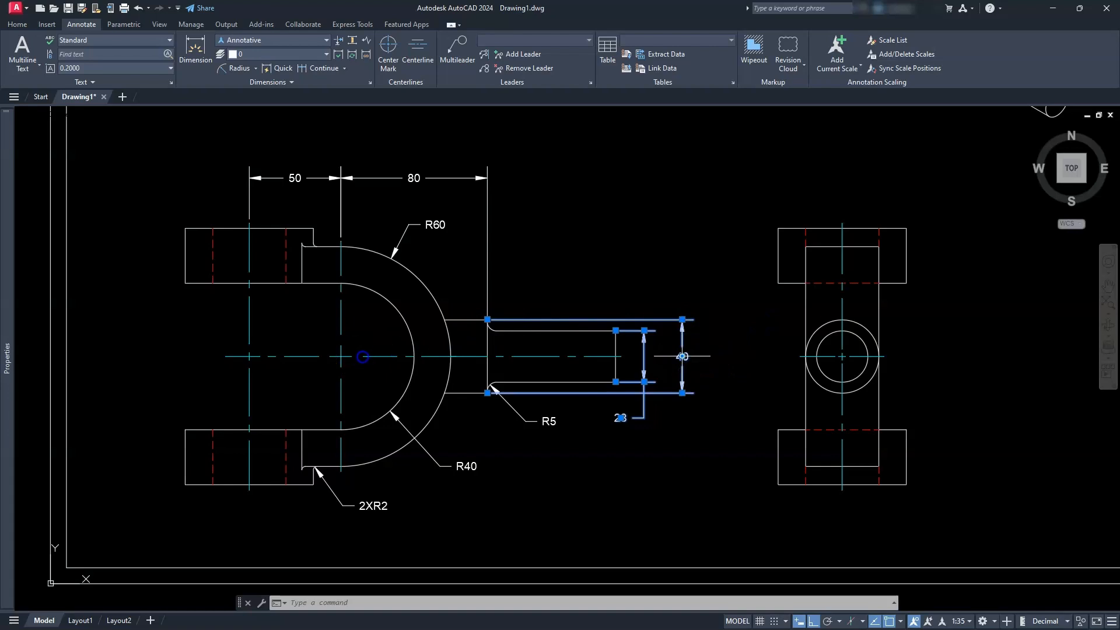
mouse_move(8, 362)
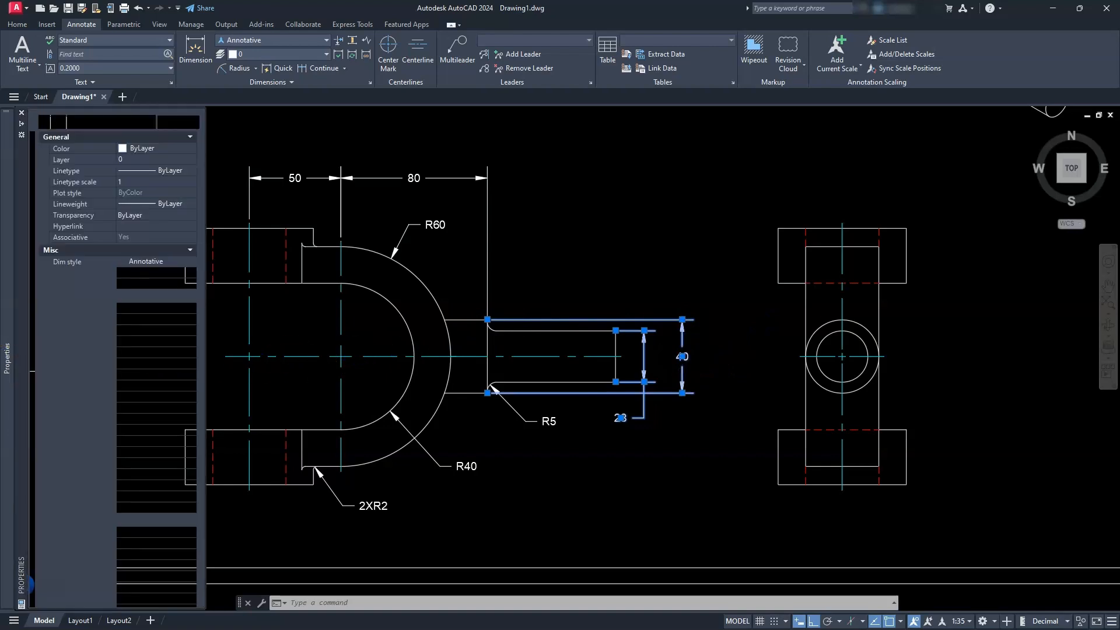
scroll(120, 408, "down", 10)
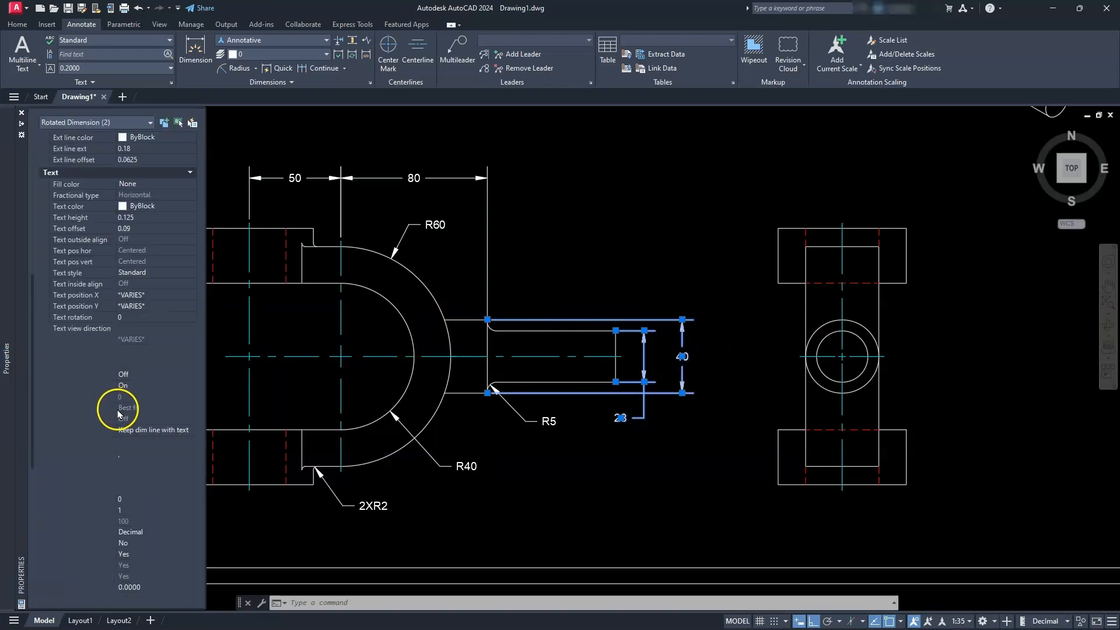
left_click(127, 466)
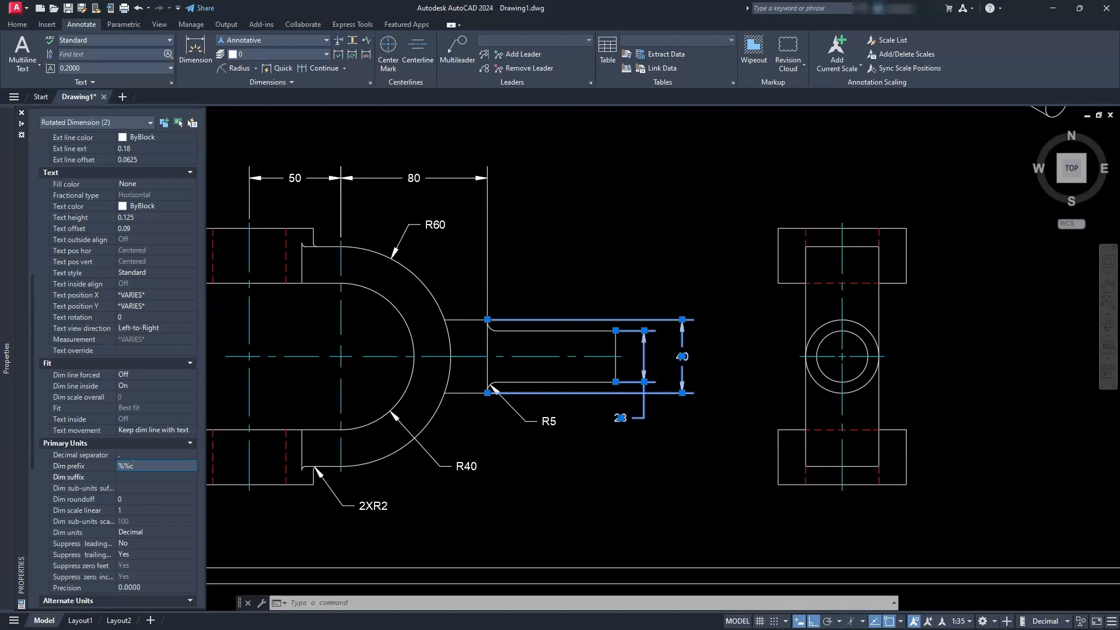
key("Return")
key("Escape")
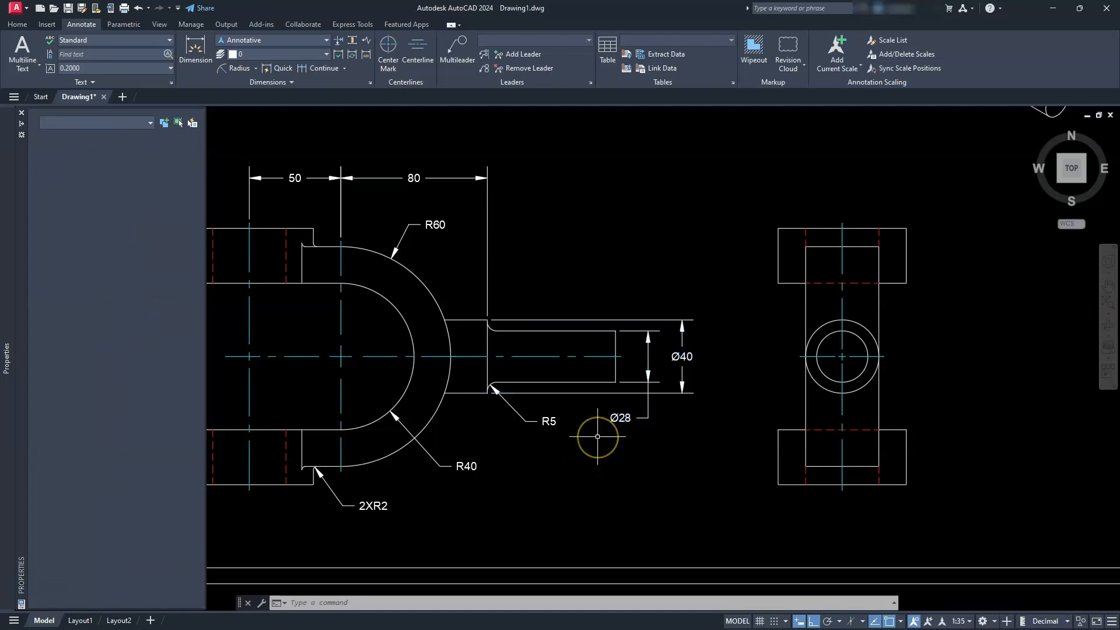
Step: Add a vertical linear dimension in the end view from the lower lug's bottom edge to the horizontal centerline, placed beside the view
mouse_move(880, 358)
middle_mouse_down()
mouse_move(691, 316)
mouse_move(641, 335)
middle_mouse_up()
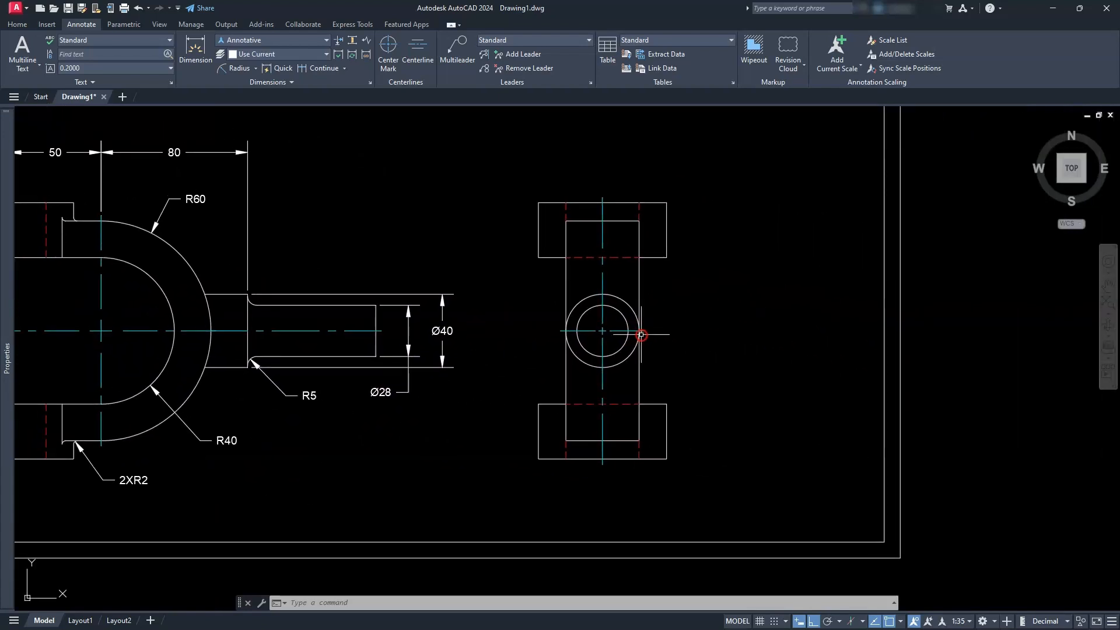
left_click(257, 69)
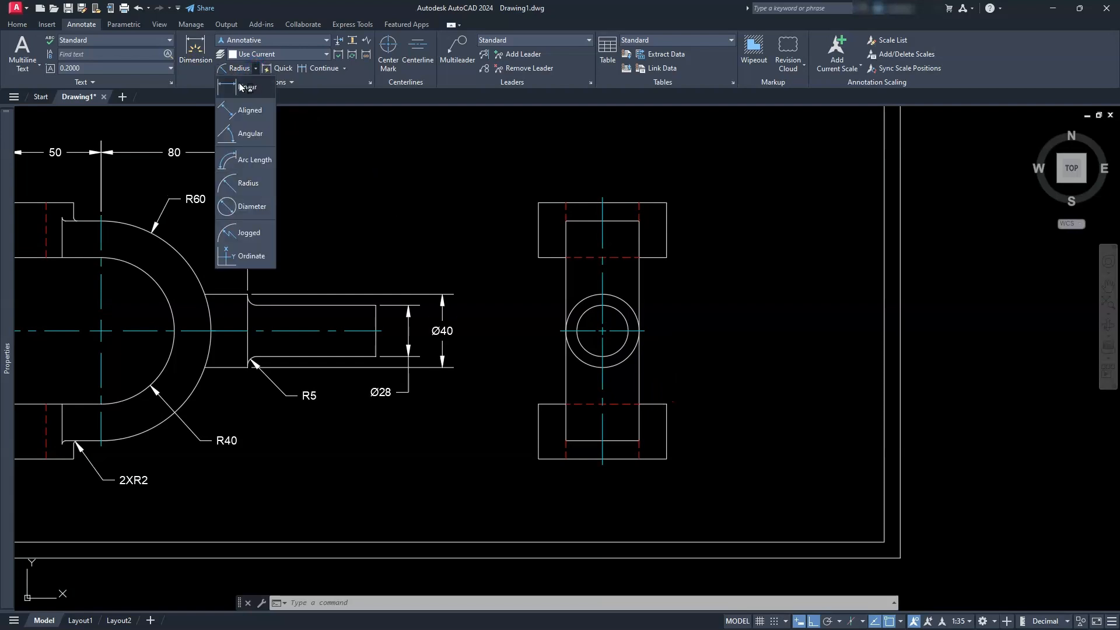
left_click(247, 89)
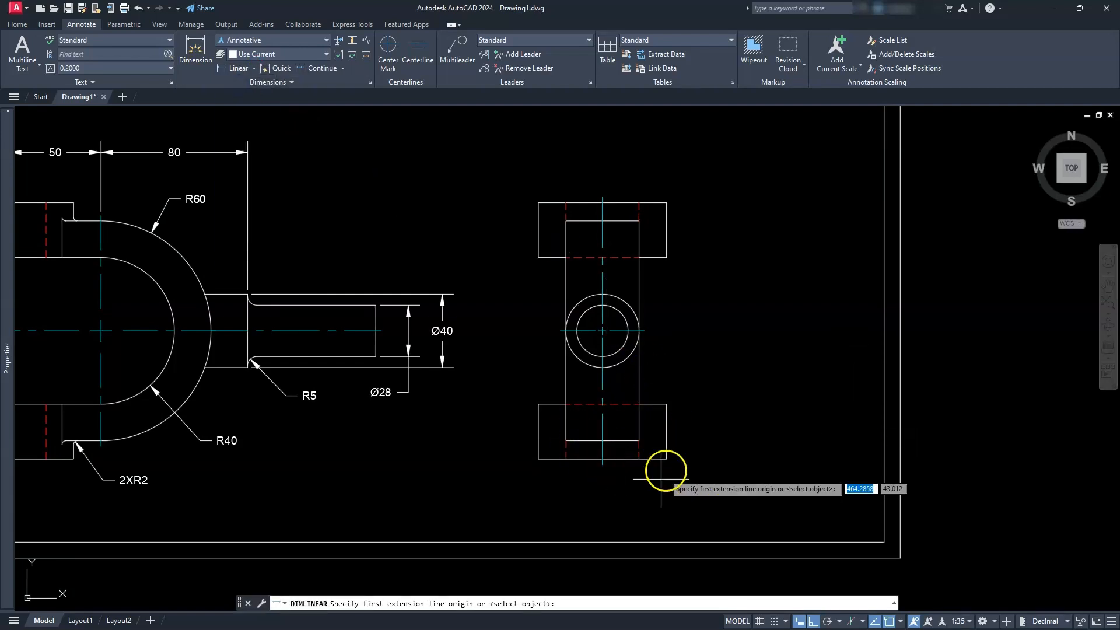
left_click(668, 460)
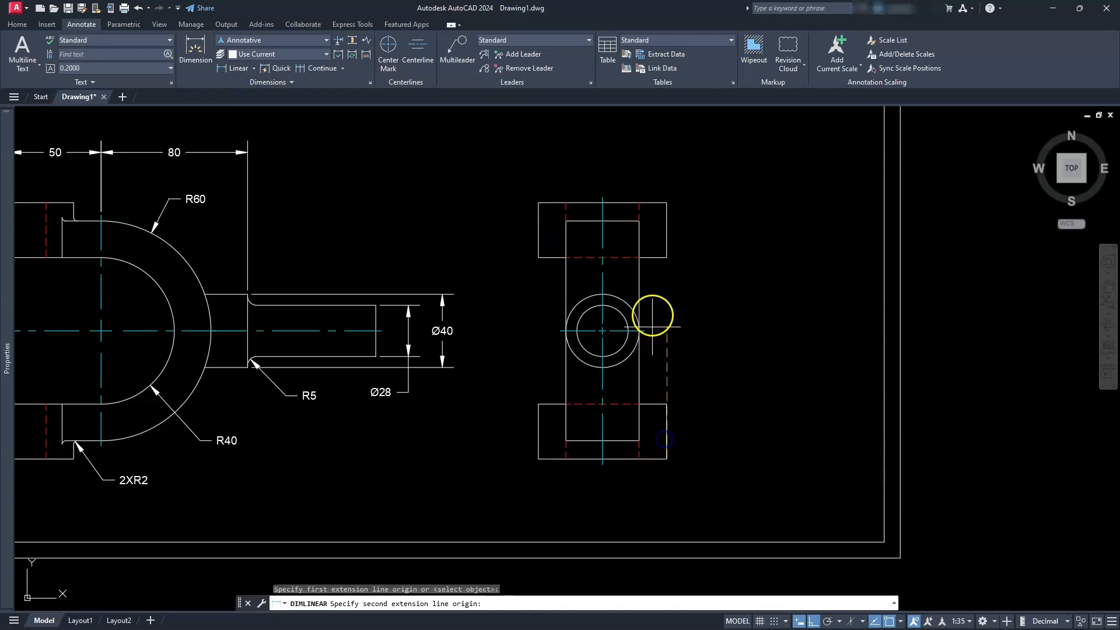
left_click(645, 331)
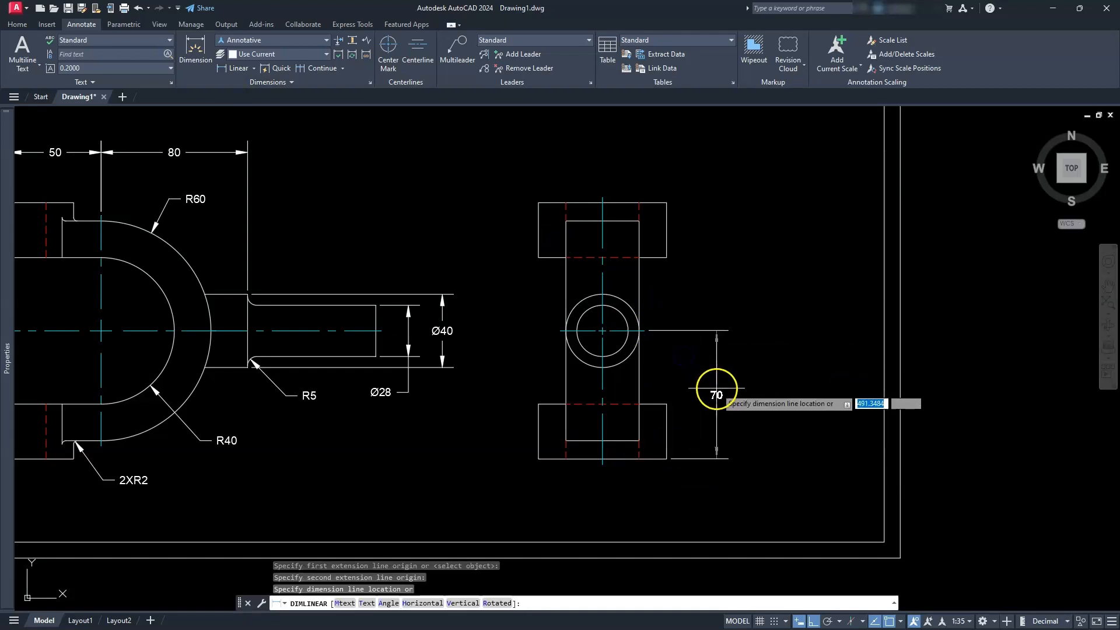
left_click(705, 375)
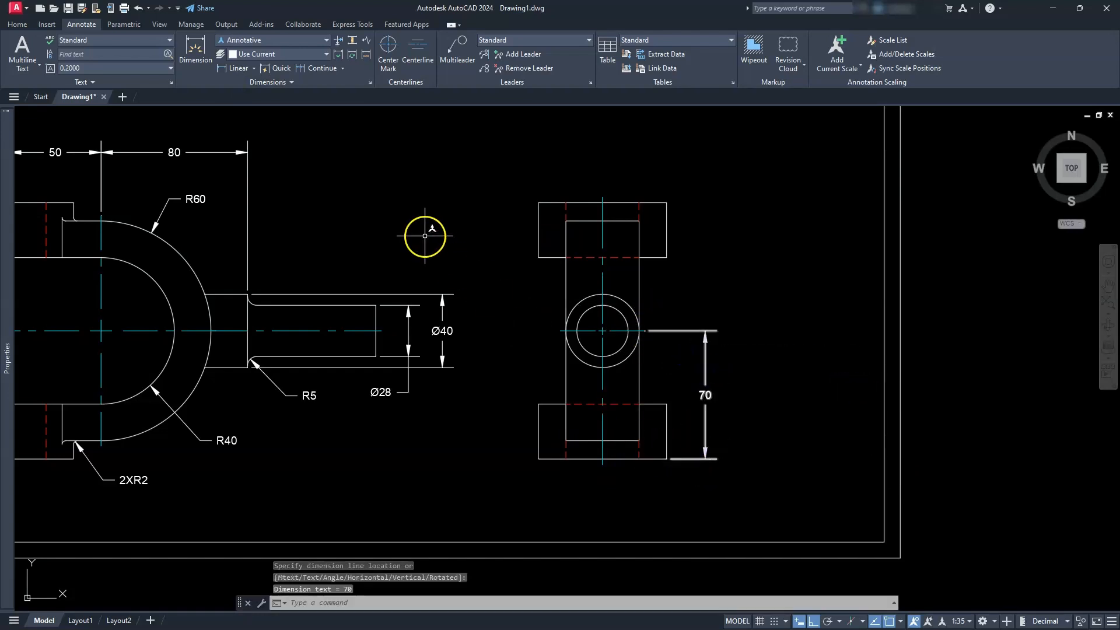
Step: Add the end view's overall height dimension between the lower lug's bottom corner and the upper lug's top corner, outside the centerline height dimension
left_click(221, 69)
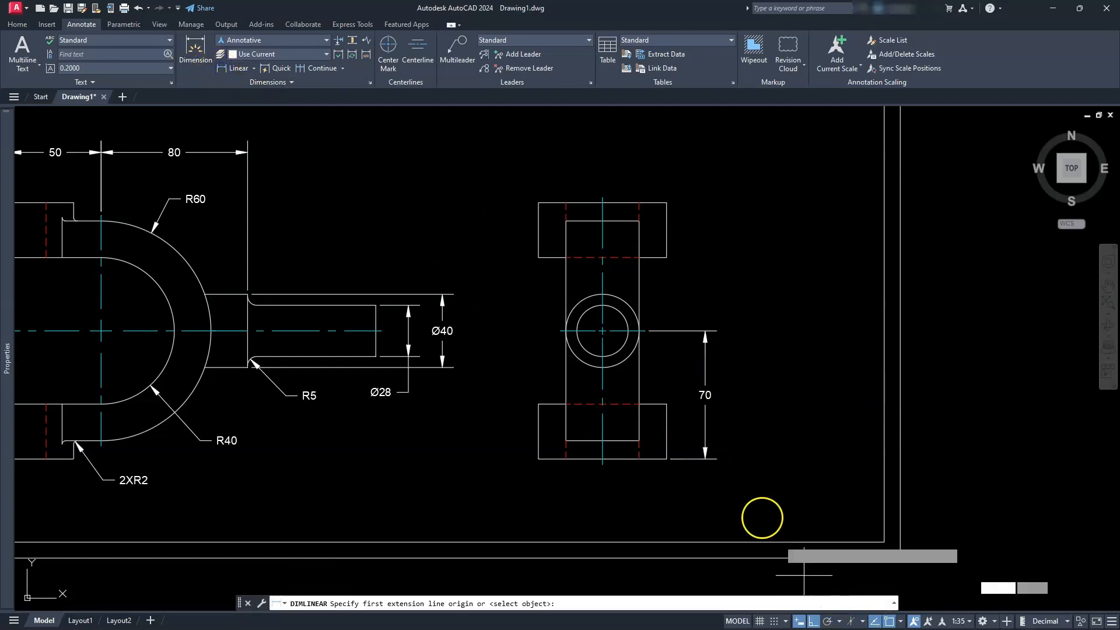
left_click(666, 459)
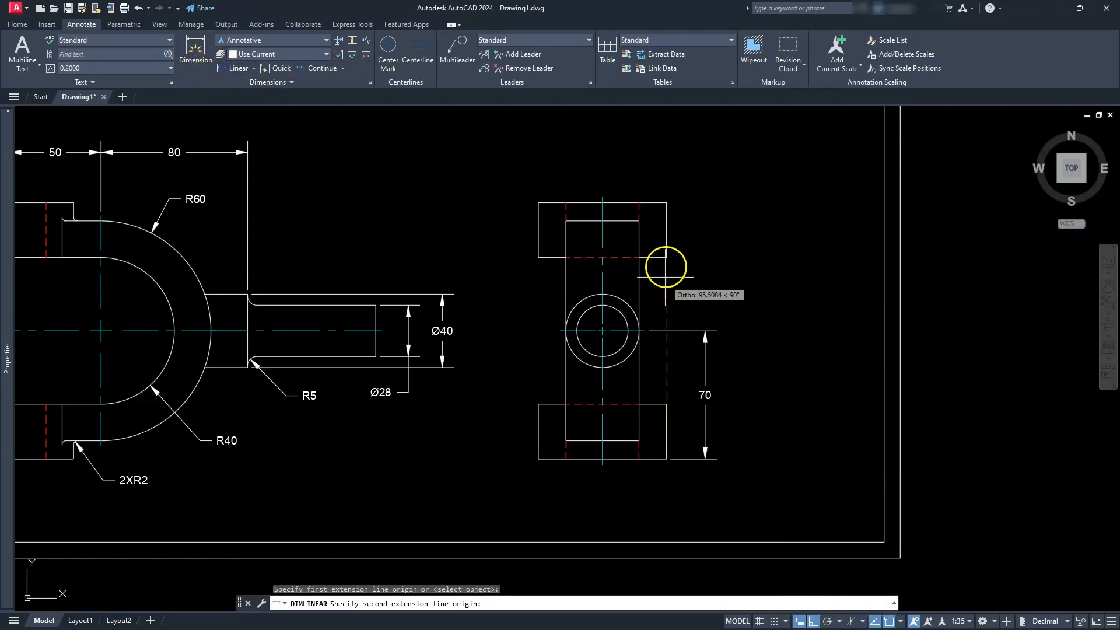
left_click(666, 204)
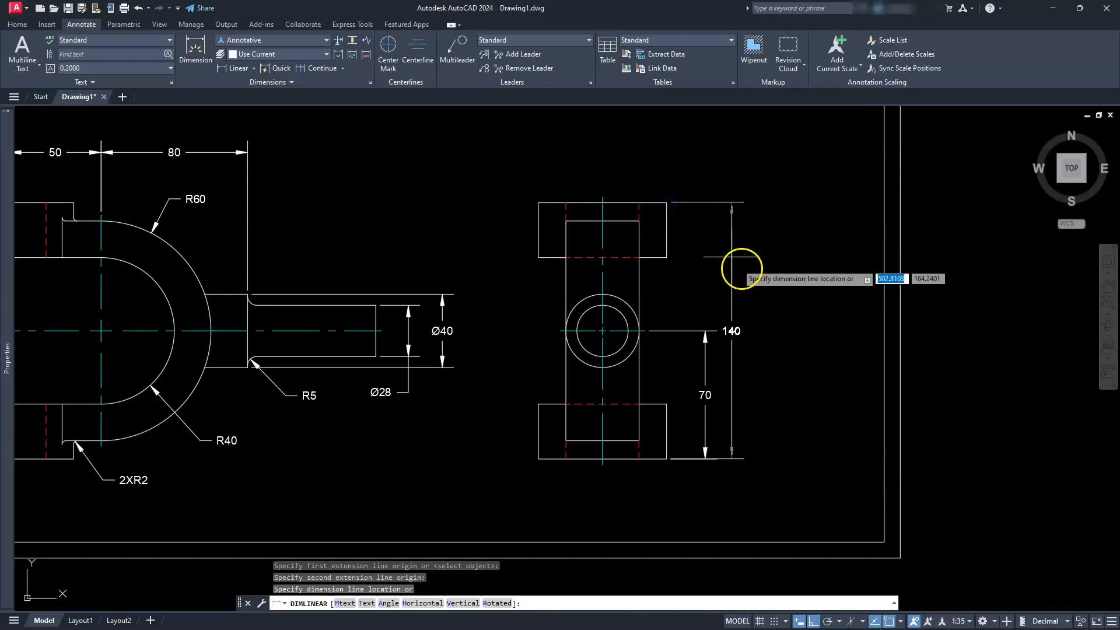
left_click(746, 272)
Step: Dimension the horizontal distance from the end view's vertical centerline to the lower lug's hidden hole edge, placed below the view
scroll(605, 440, "up", 5)
middle_click_drag(705, 387, 681, 388)
left_click(242, 69)
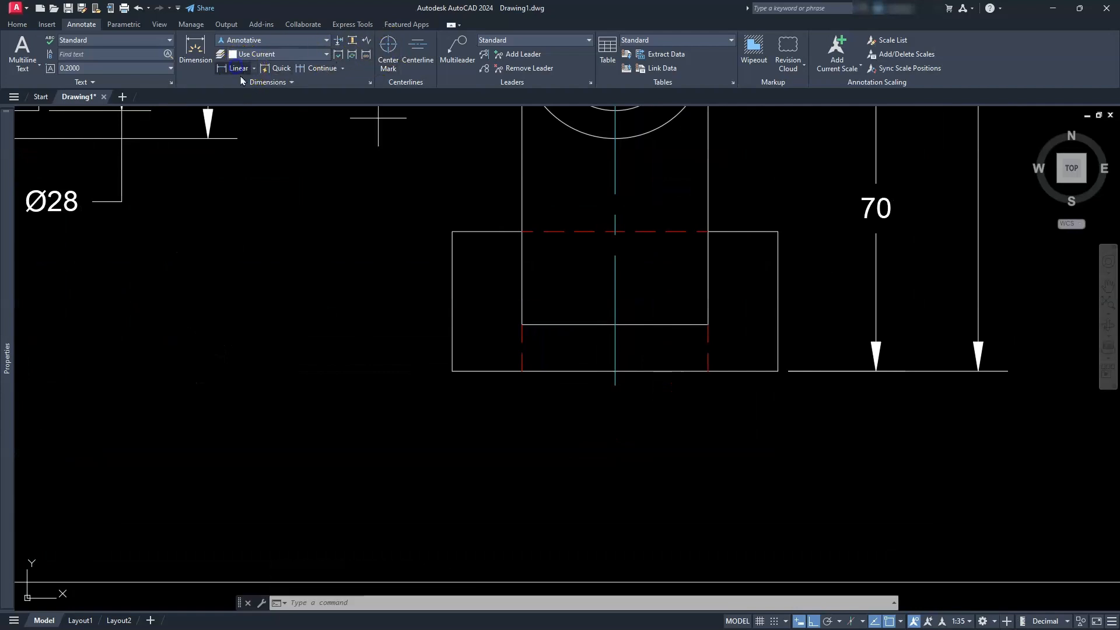
left_click(613, 382)
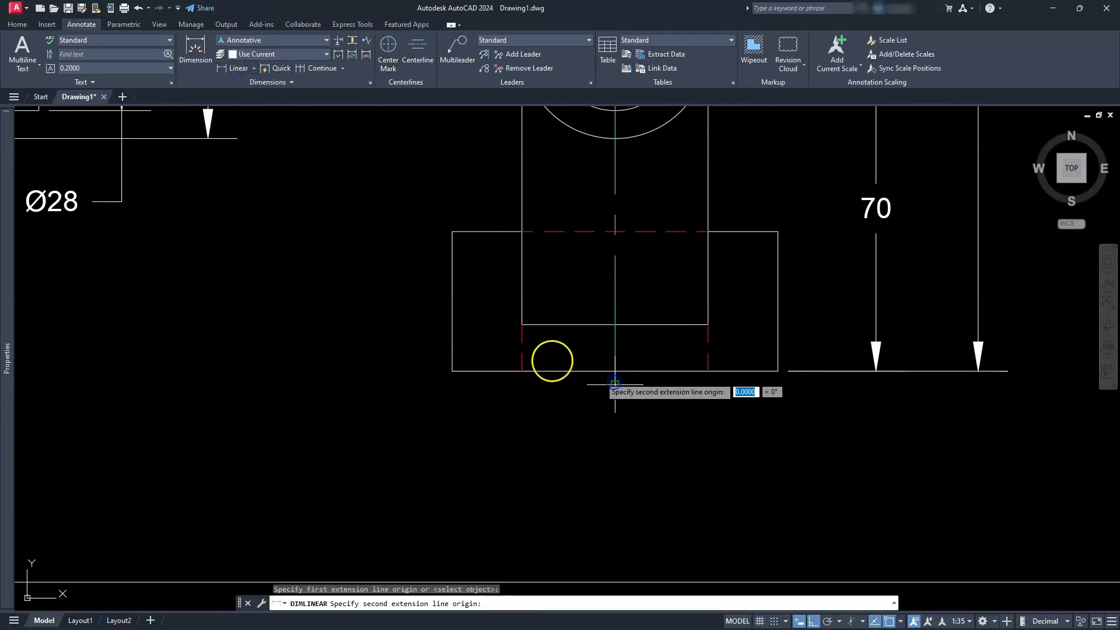
left_click(522, 370)
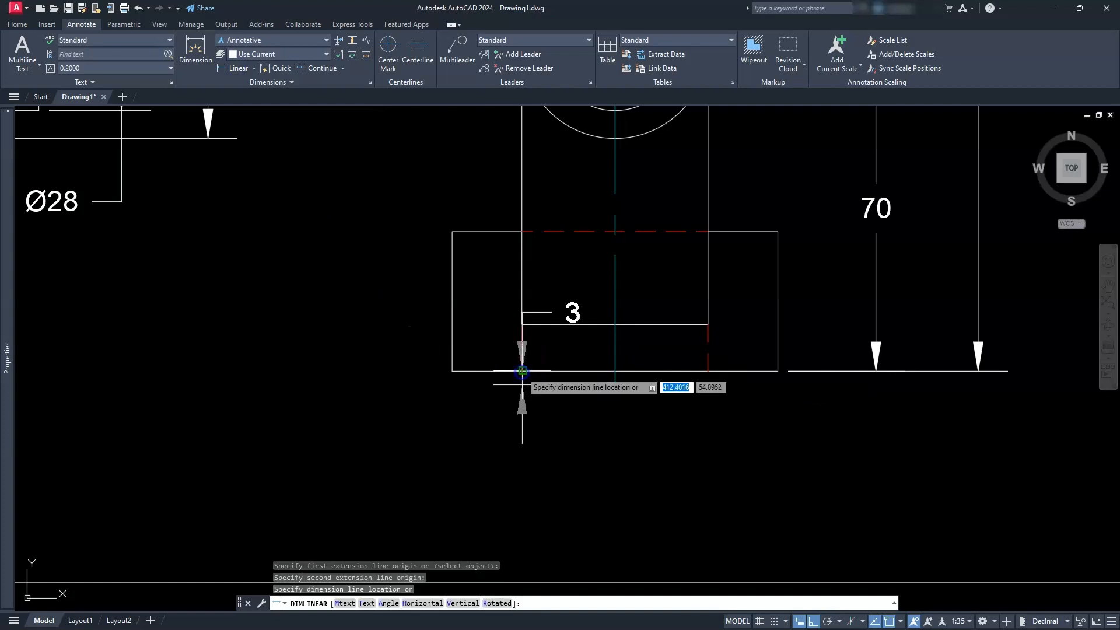
left_click(555, 420)
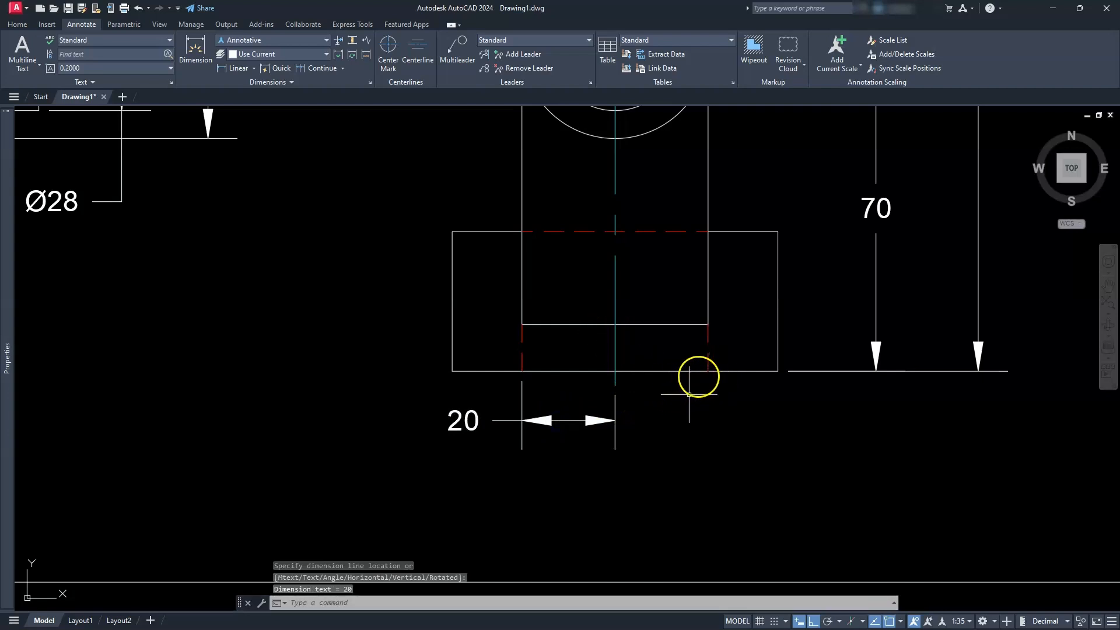
Step: Dimension the full width between the lower lug's two hidden hole edges in the end view, below the half-width dimension
key("Return")
left_click(710, 367)
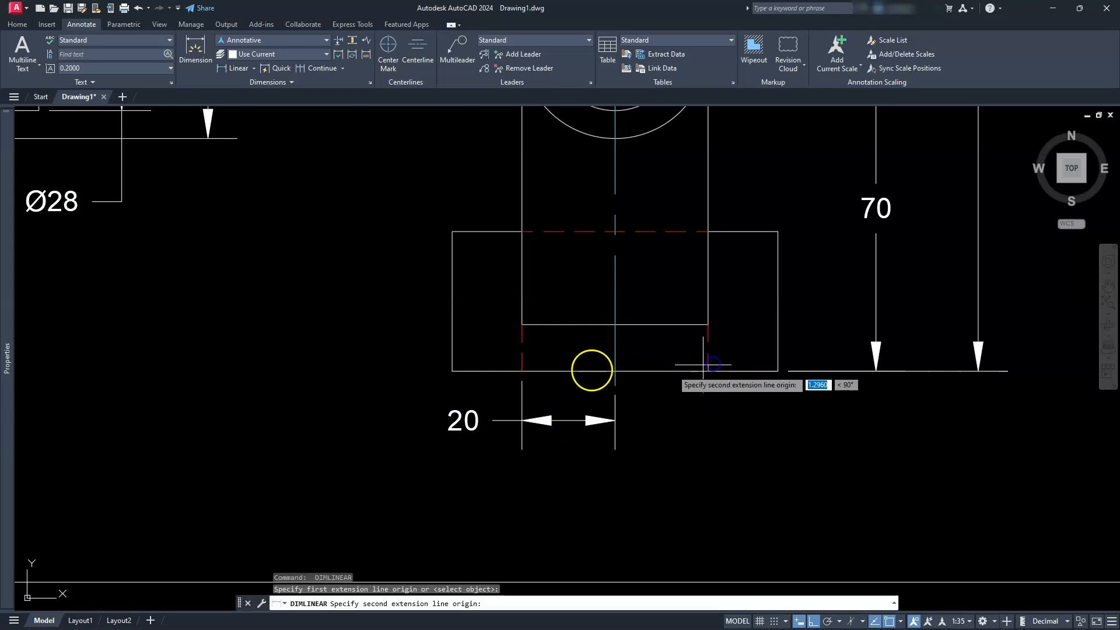
left_click(522, 371)
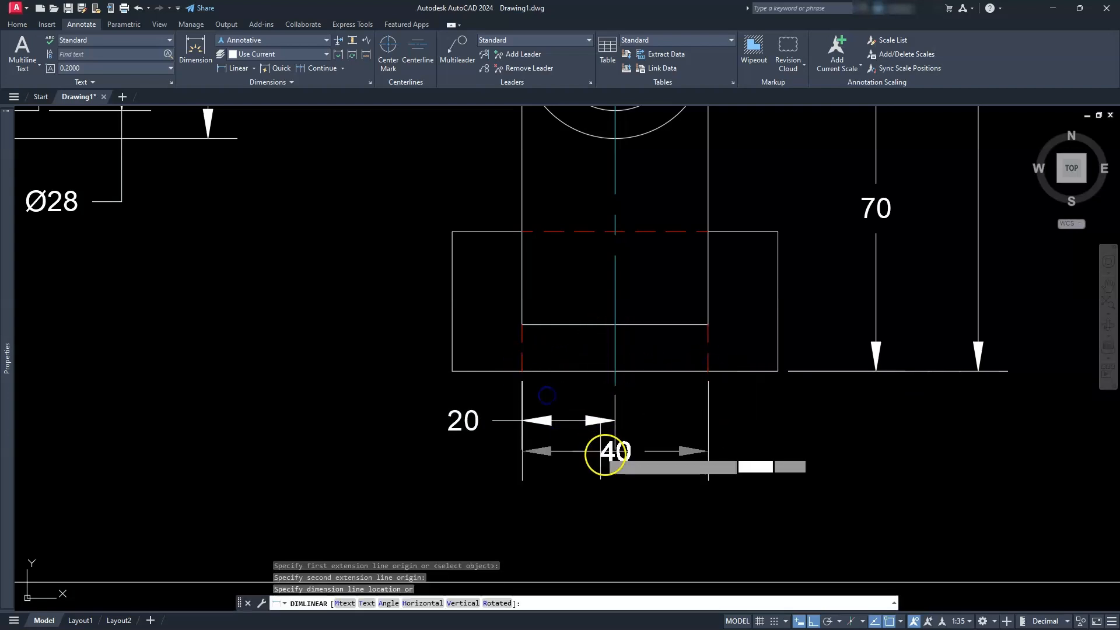
left_click(626, 484)
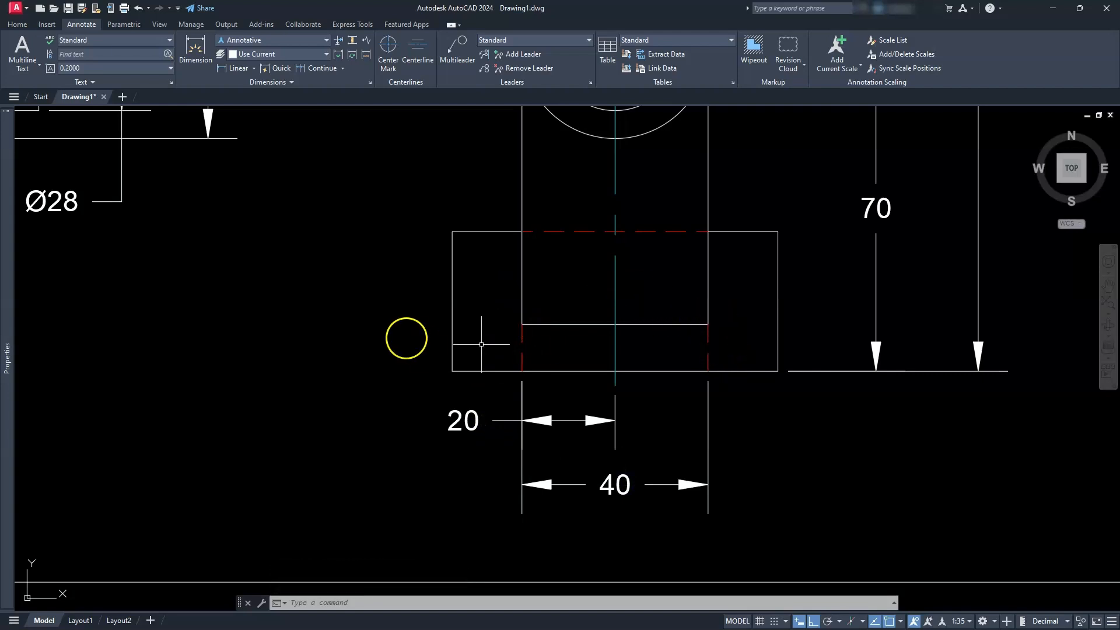
Step: Dimension the upper lug's half width in the end view from the vertical centerline to its outer corner, placed above the view
scroll(524, 211, "down", 5)
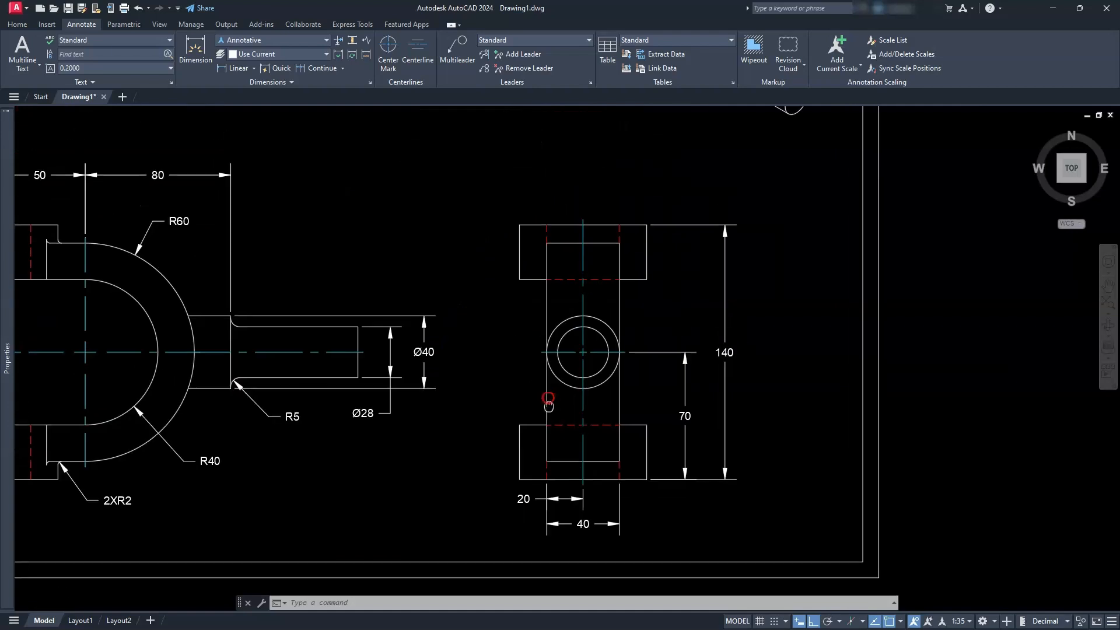
scroll(542, 207, "up", 5)
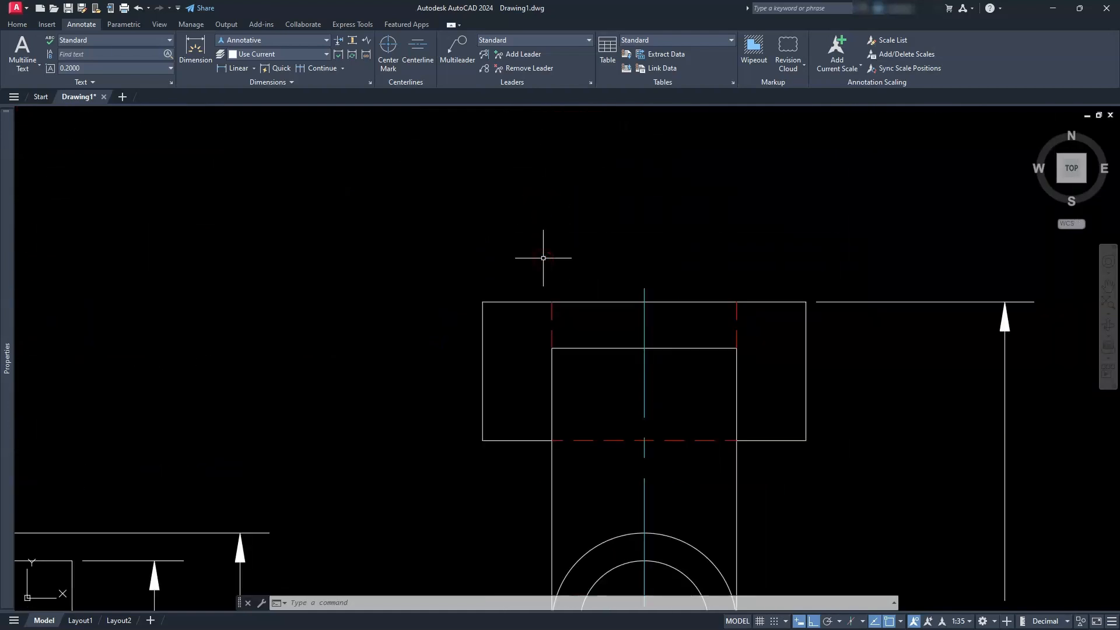
left_click(228, 70)
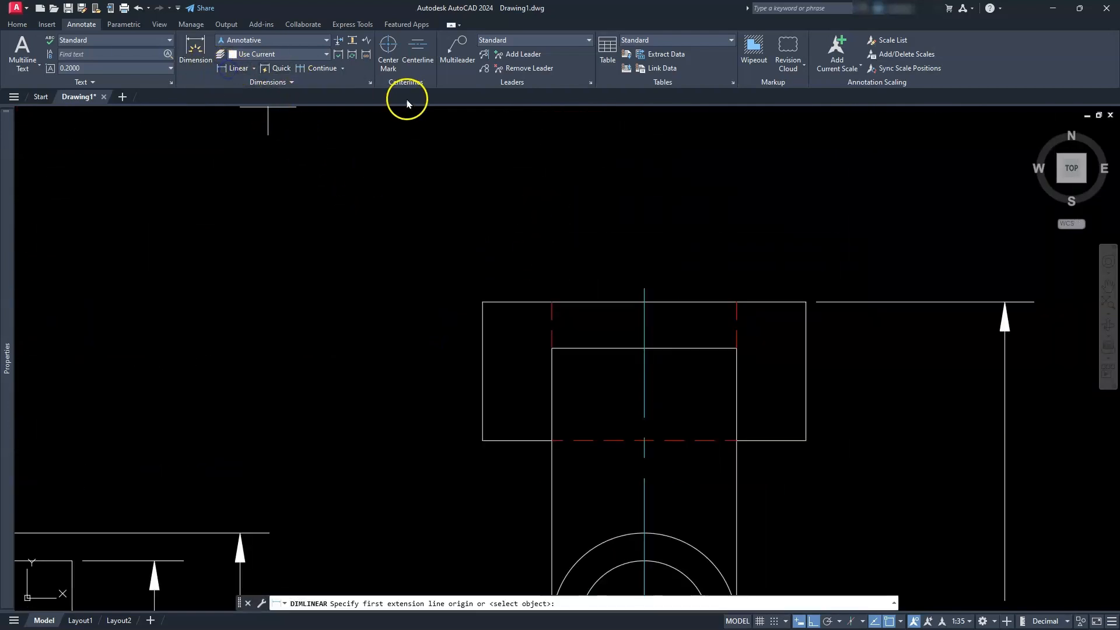
left_click(645, 288)
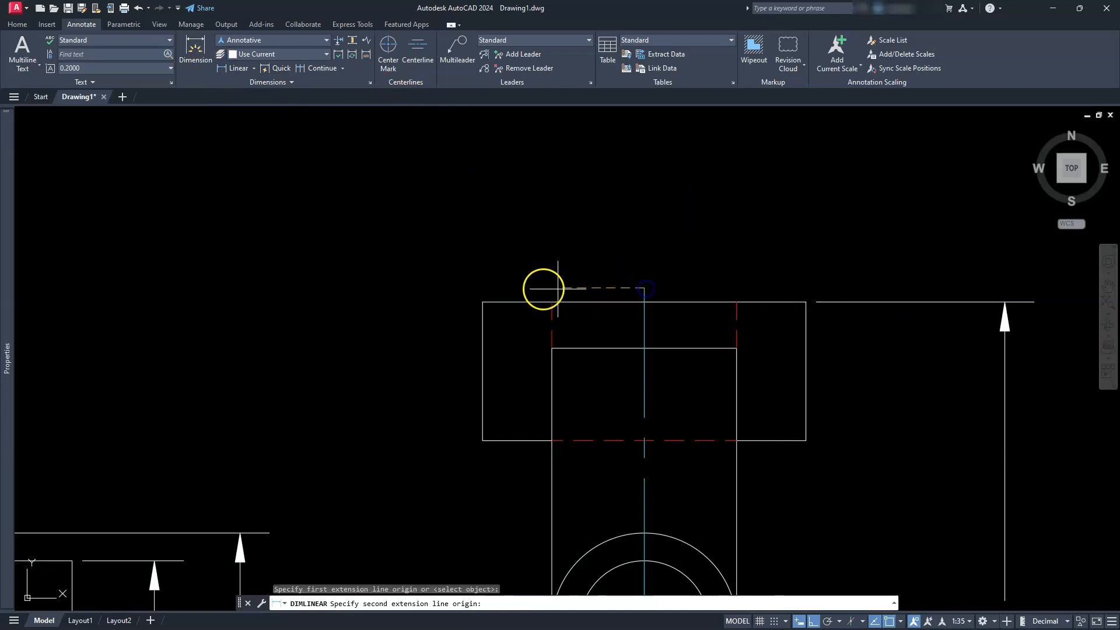
left_click(487, 300)
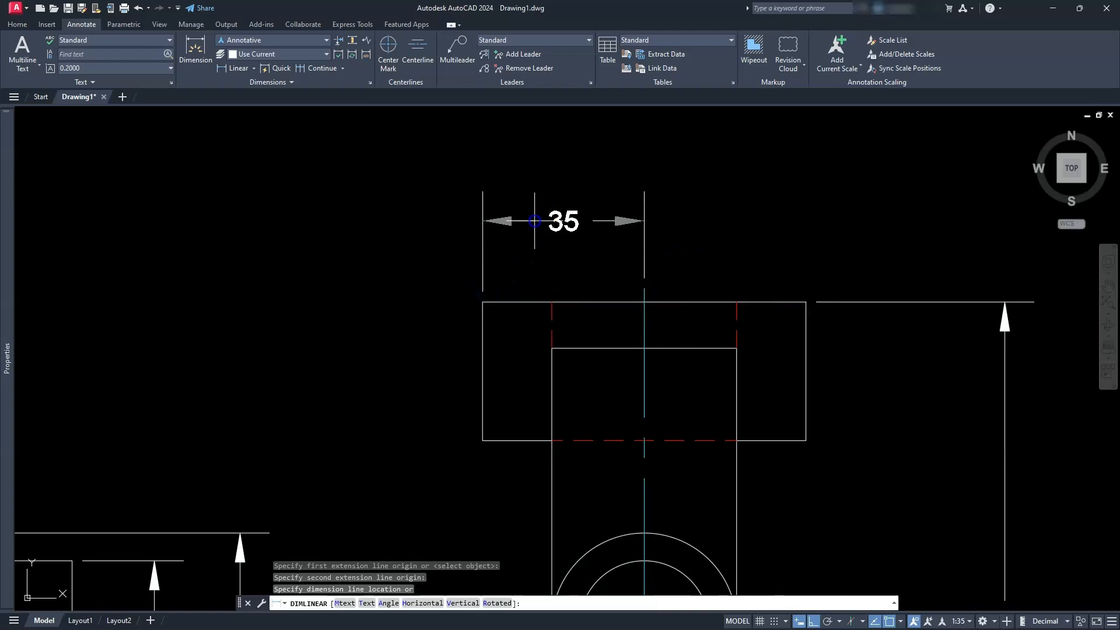
left_click(534, 221)
key("Escape")
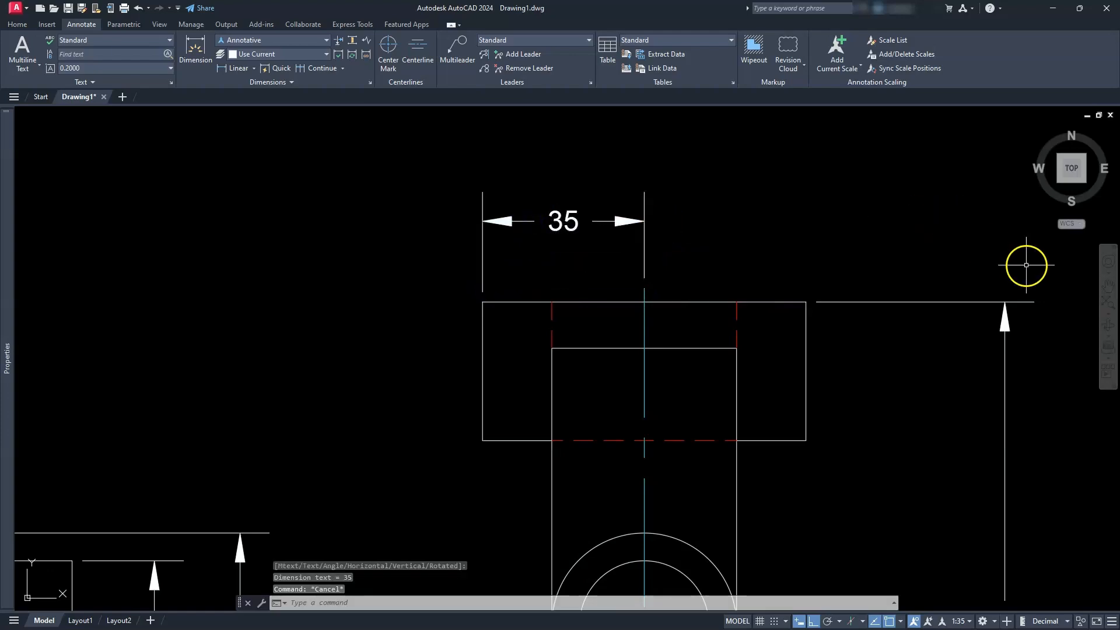
left_click(1106, 302)
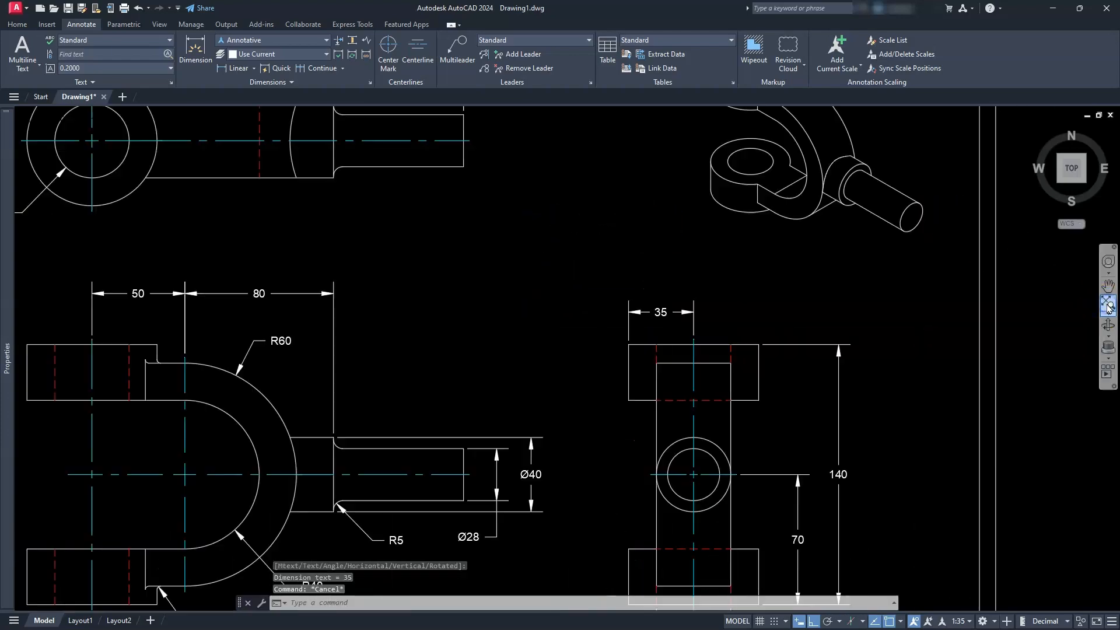